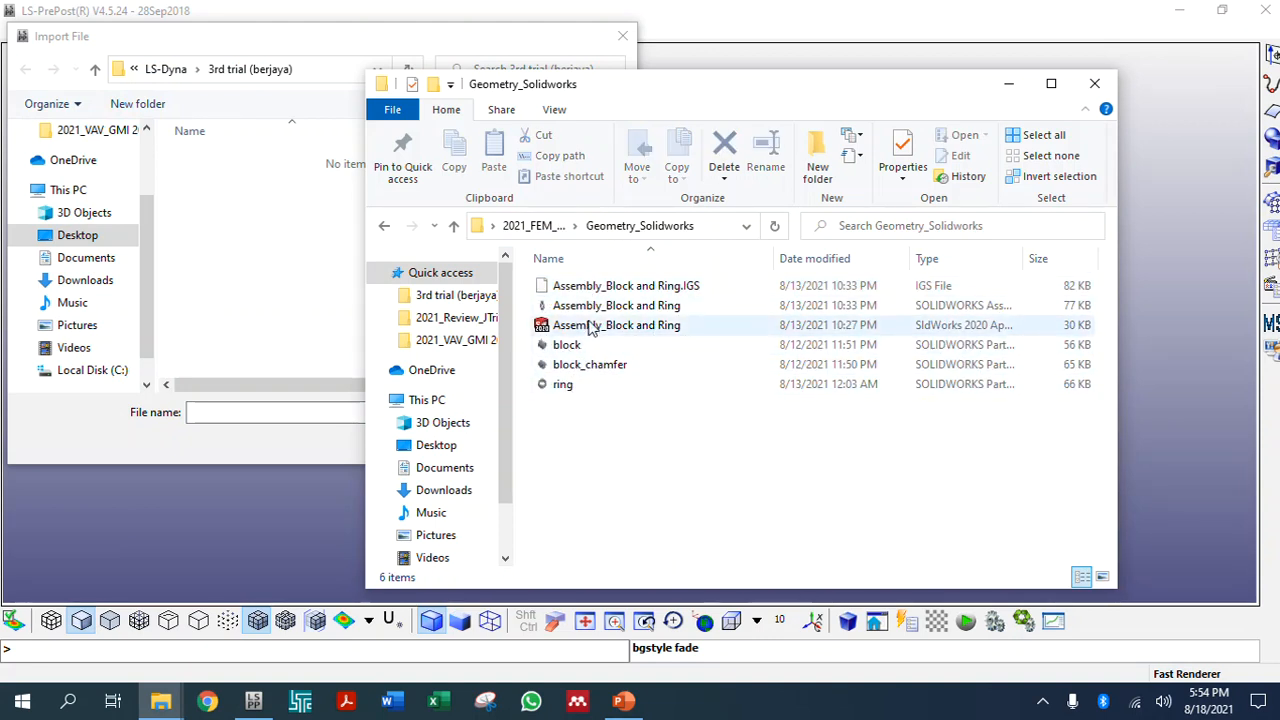
# Import Assembly_Block and Ring.IGS from the Geometry_Solidworks folder in Desktop's 2021_FEM_Pin-RIng, with mm as the specified unit, and display it shaded
pyautogui.click(318, 311)
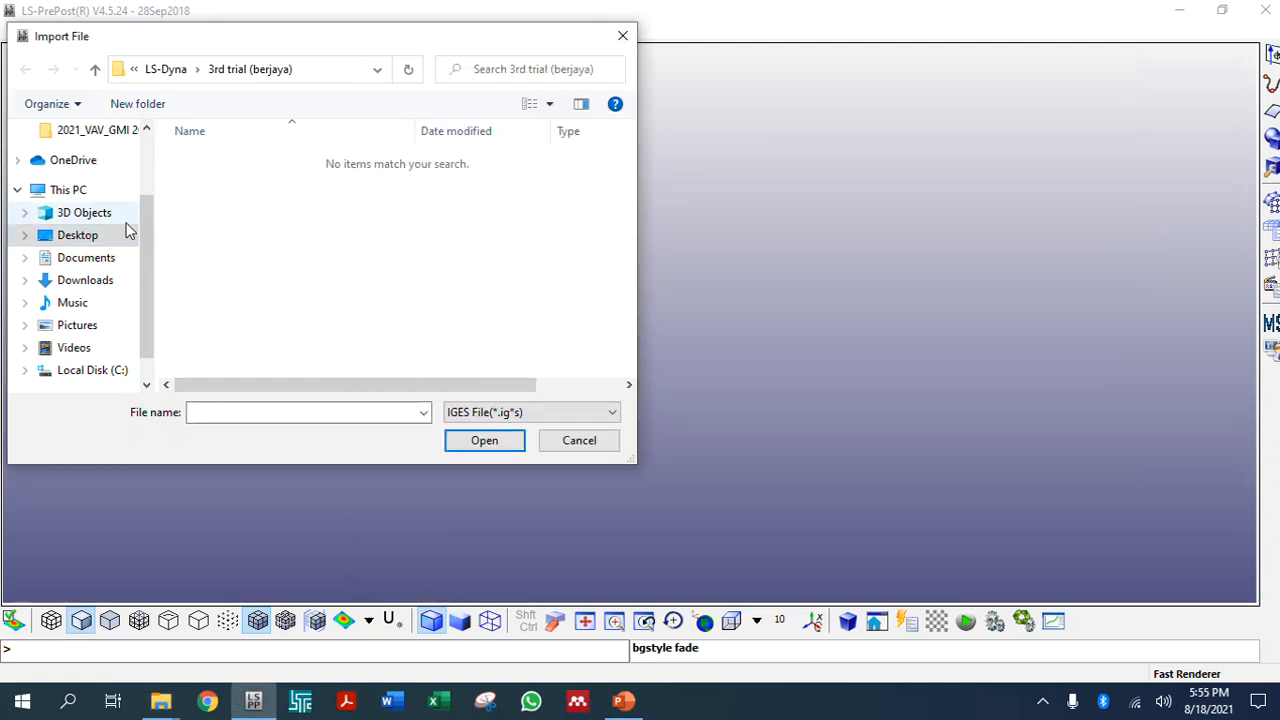
pyautogui.click(98, 238)
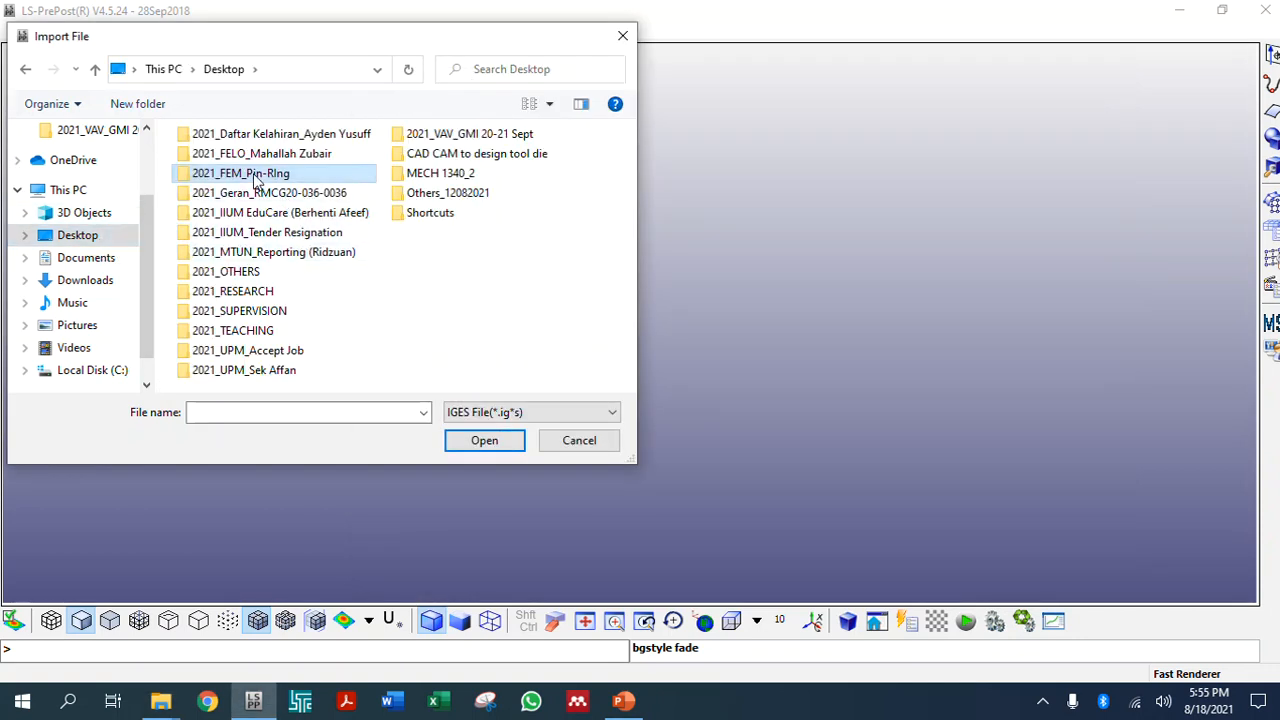
pyautogui.doubleClick(290, 176)
pyautogui.doubleClick(219, 166)
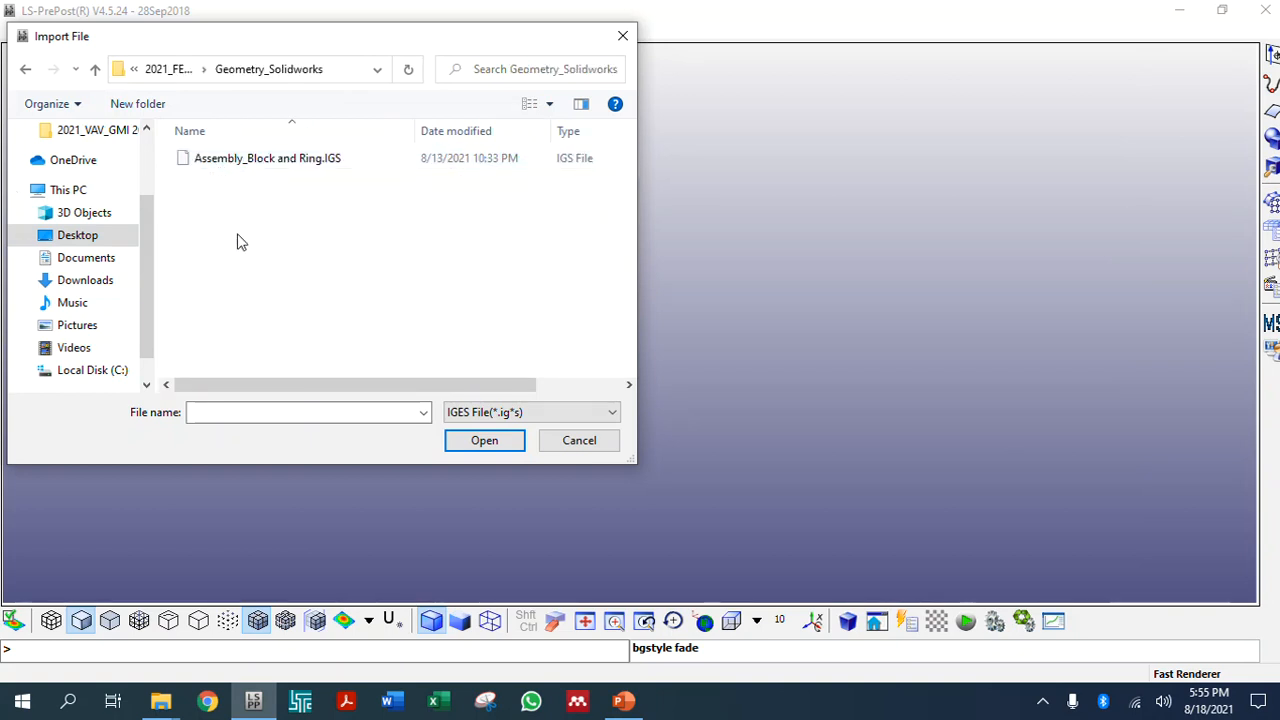
pyautogui.click(337, 163)
pyautogui.click(478, 440)
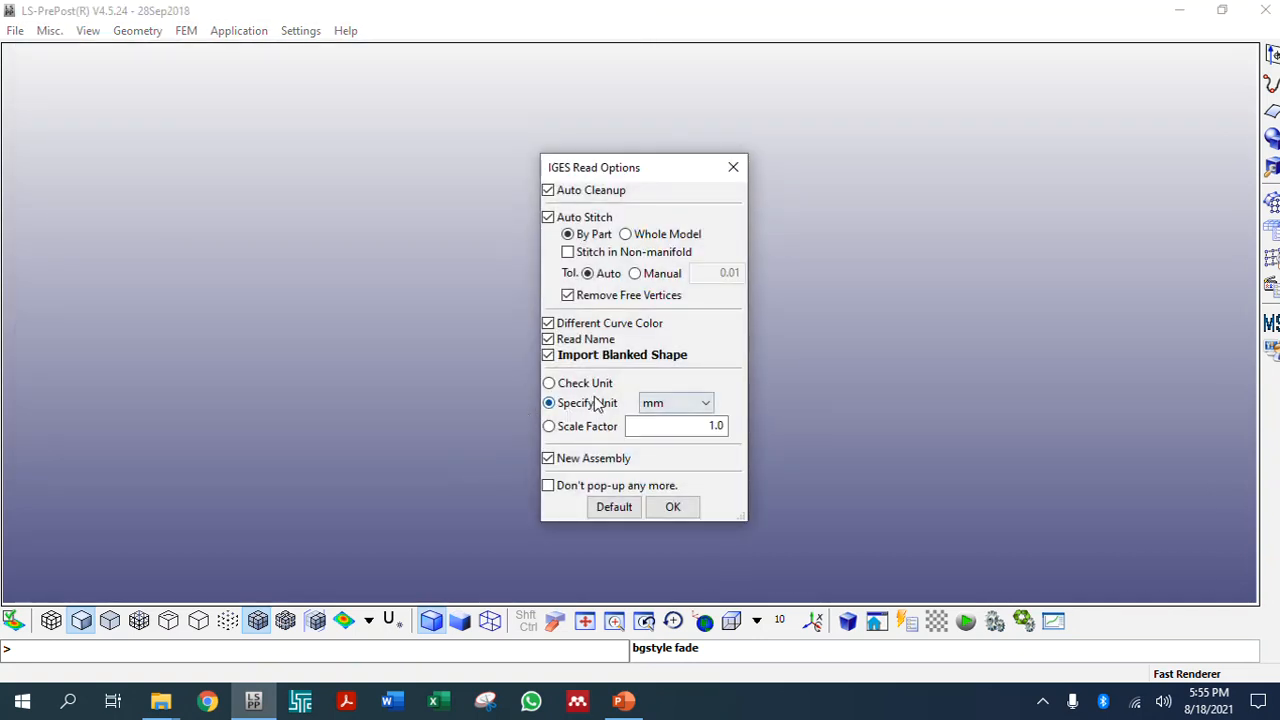
pyautogui.click(671, 507)
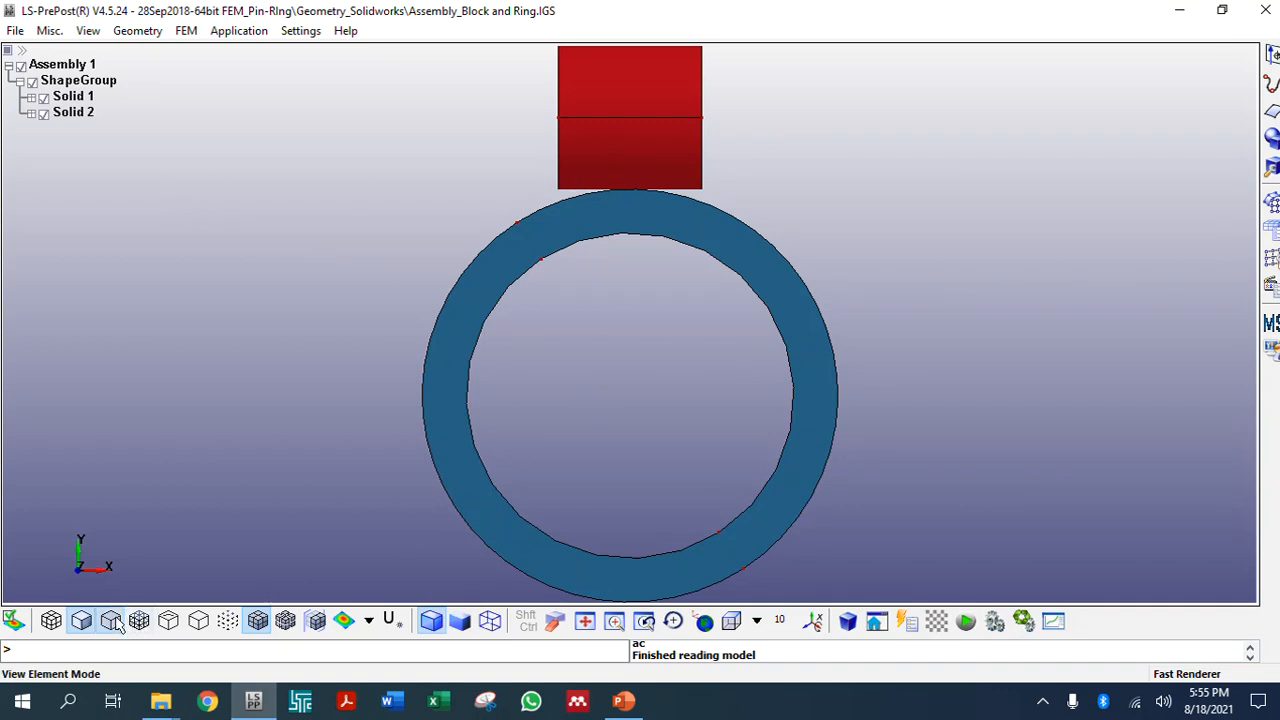
pyautogui.click(81, 621)
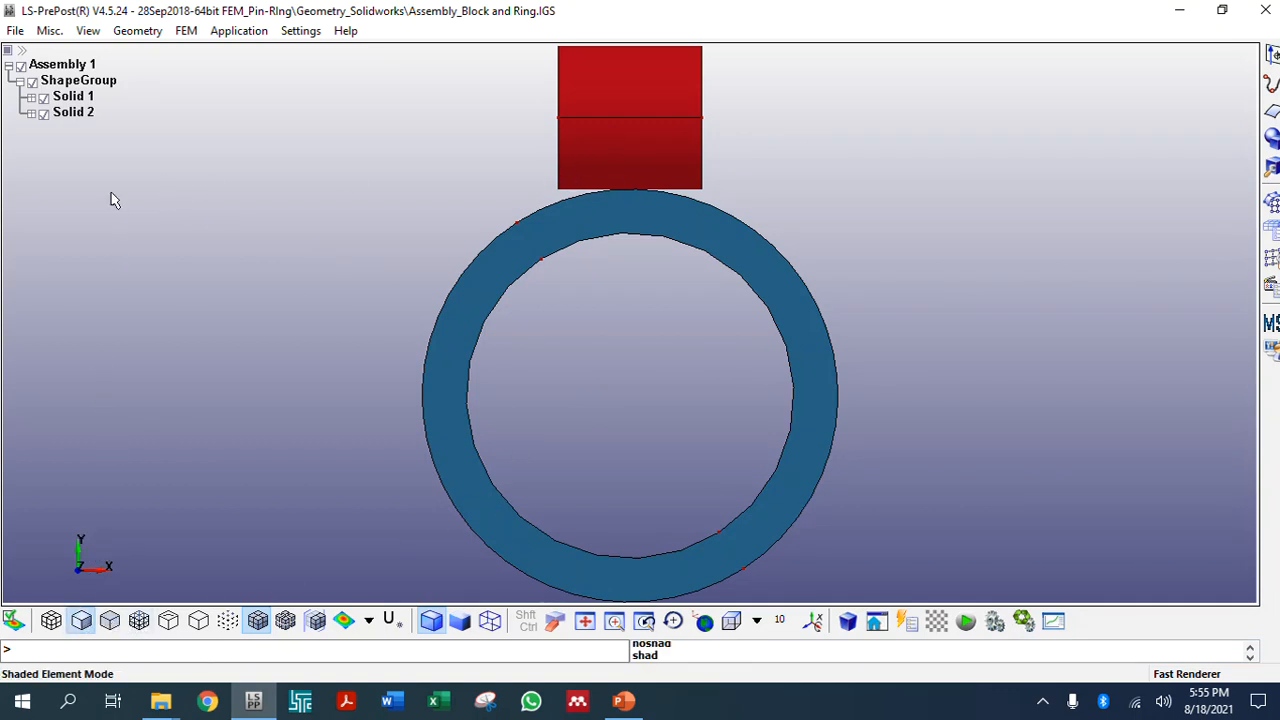
# Rename Solid 1 in the ShapeGroup as Pin
pyautogui.click(72, 99)
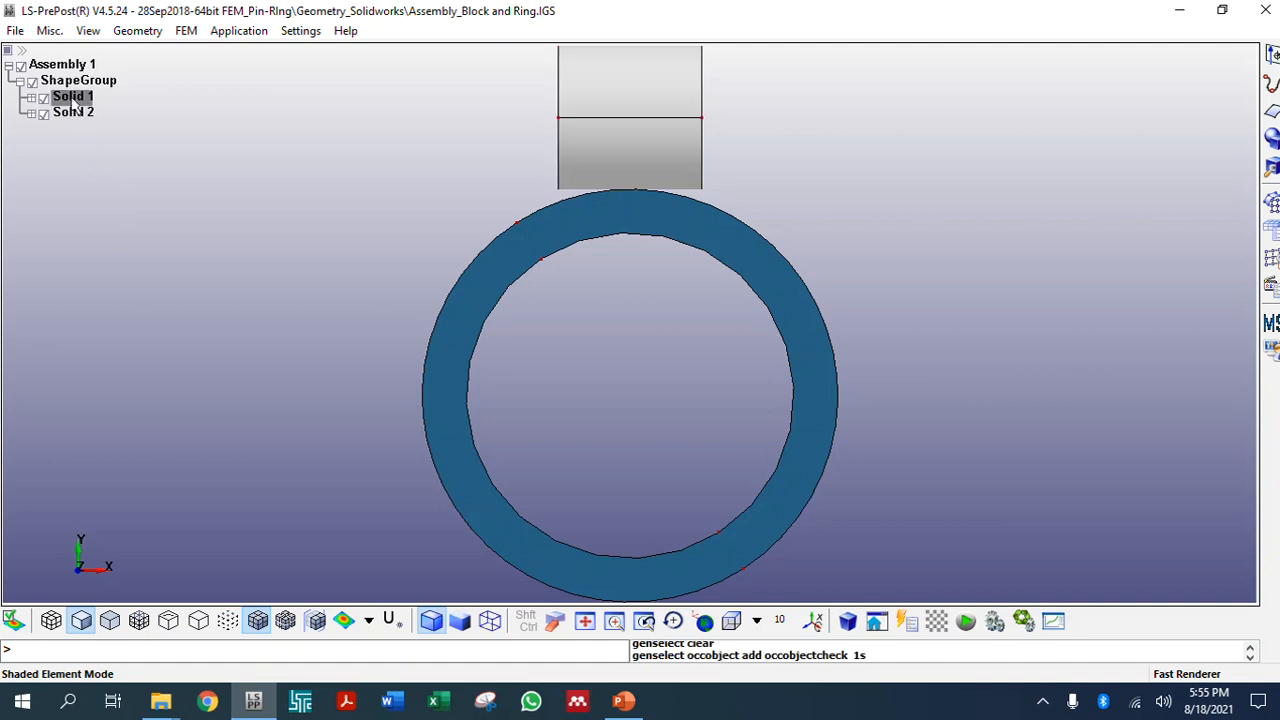
pyautogui.rightClick(72, 98)
pyautogui.click(149, 228)
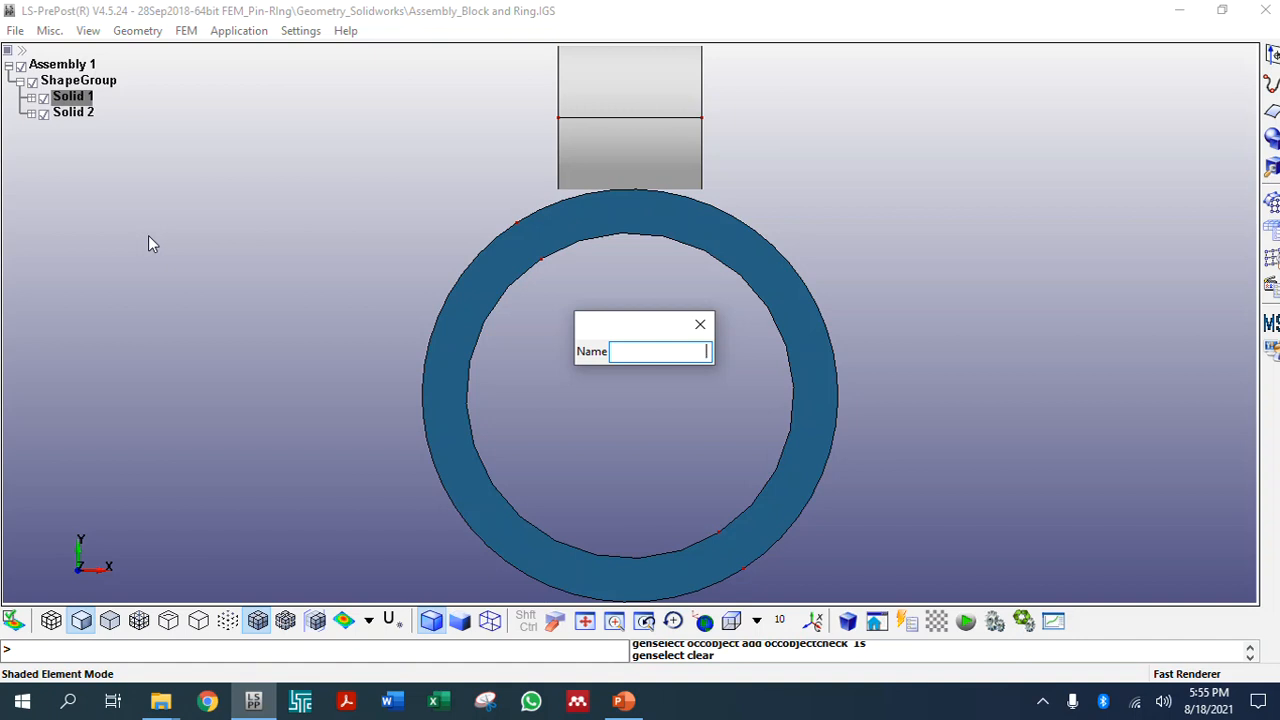
pyautogui.write('Pin')
pyautogui.press('Return')
# Rename Solid 2 in the ShapeGroup as Ring and clear its selection
pyautogui.click(74, 114)
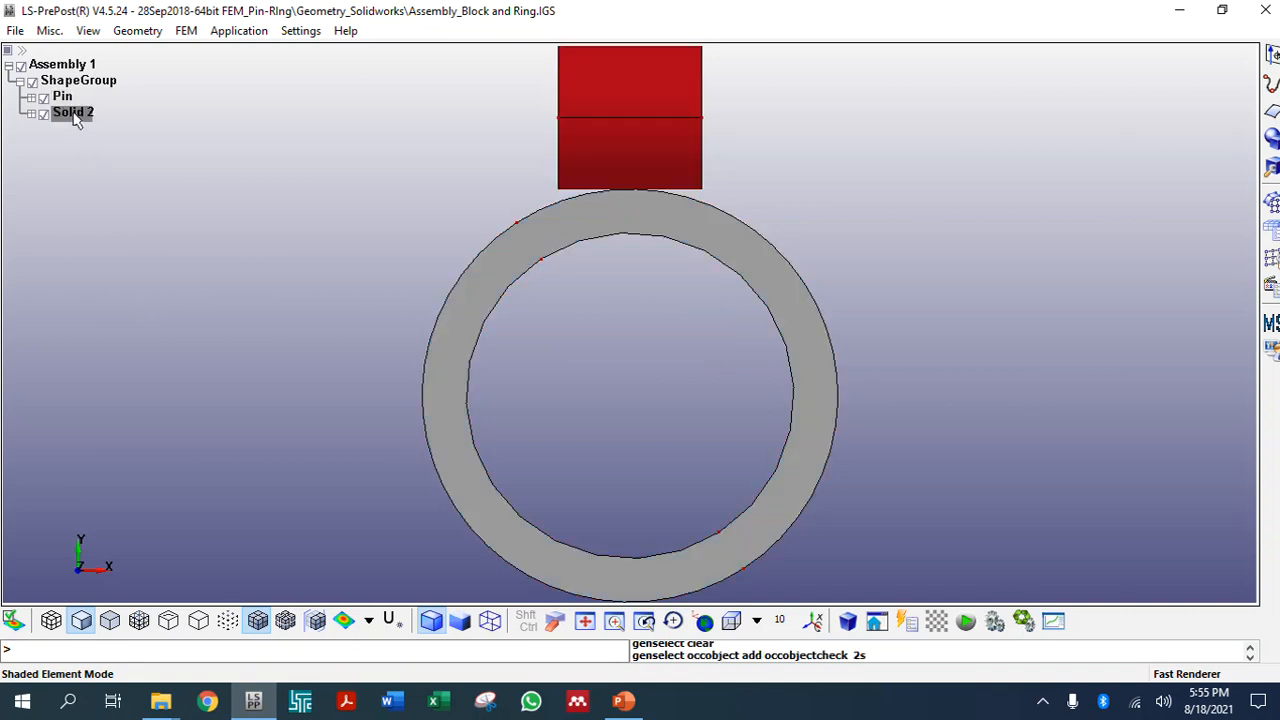
pyautogui.rightClick(76, 121)
pyautogui.click(141, 254)
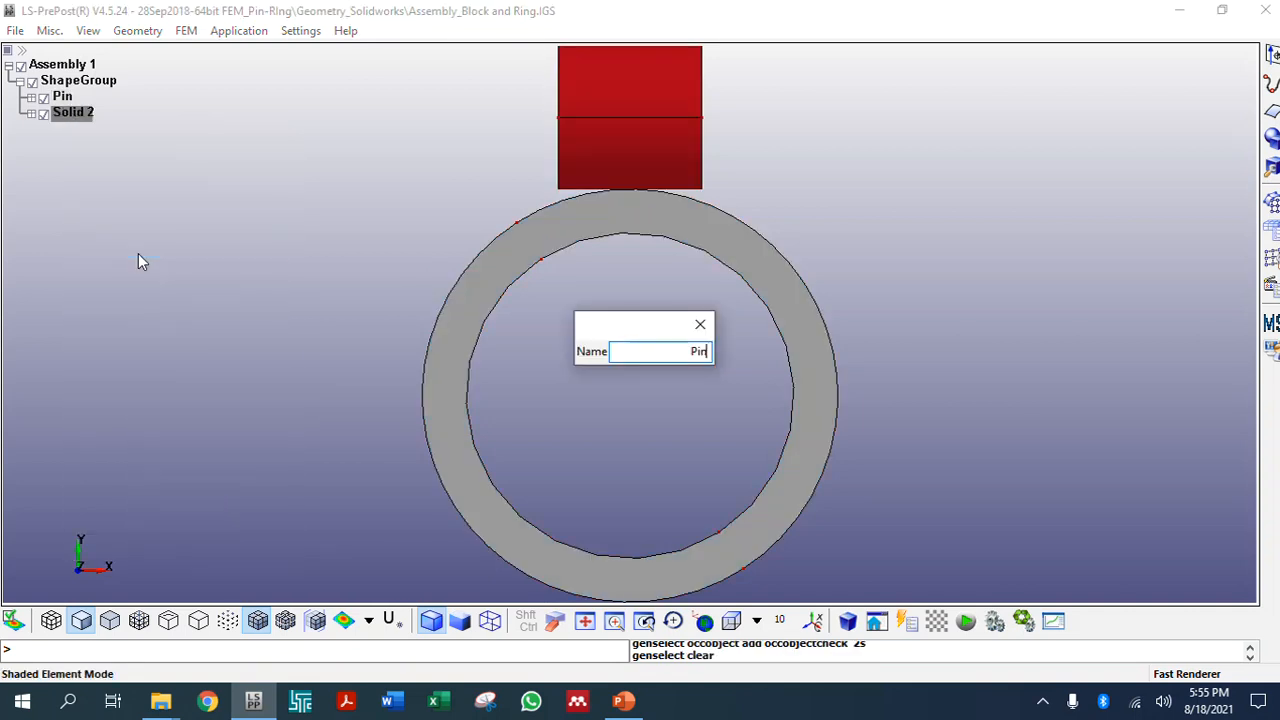
pyautogui.write('Ring')
pyautogui.press('Return')
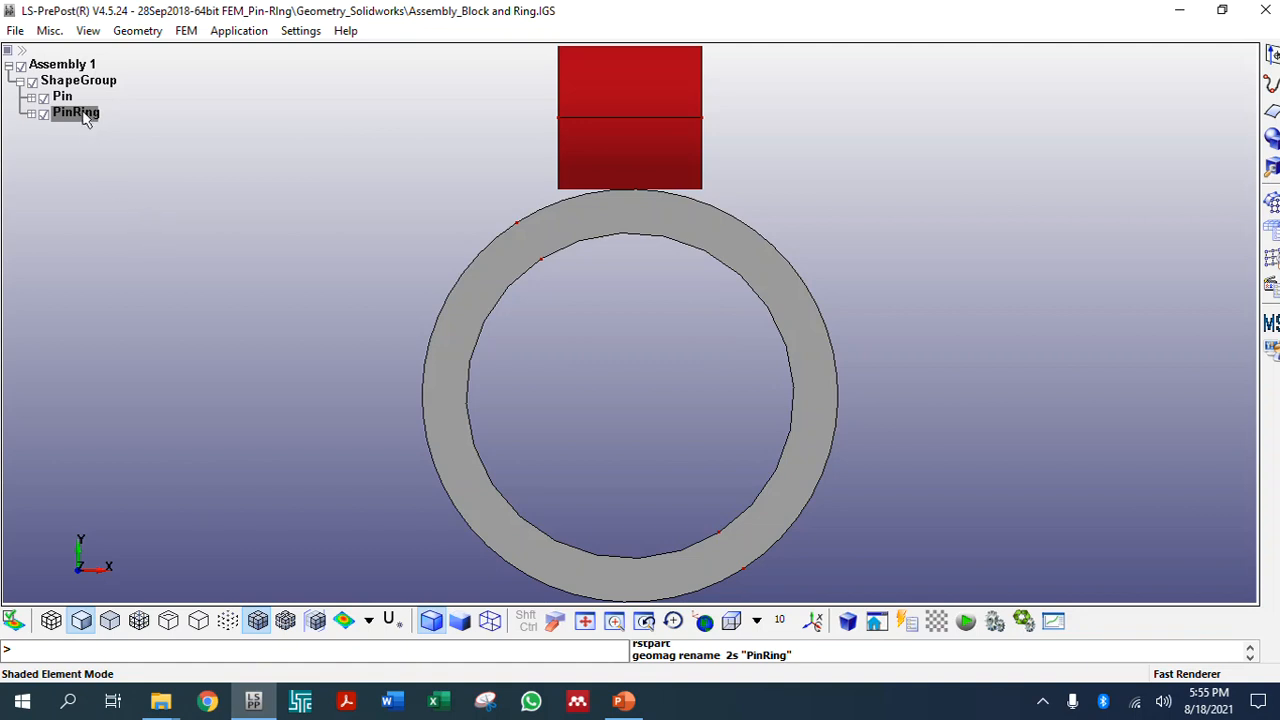
pyautogui.rightClick(85, 116)
pyautogui.click(150, 242)
pyautogui.moveTo(683, 351); pyautogui.dragTo(634, 343)
pyautogui.press('Return')
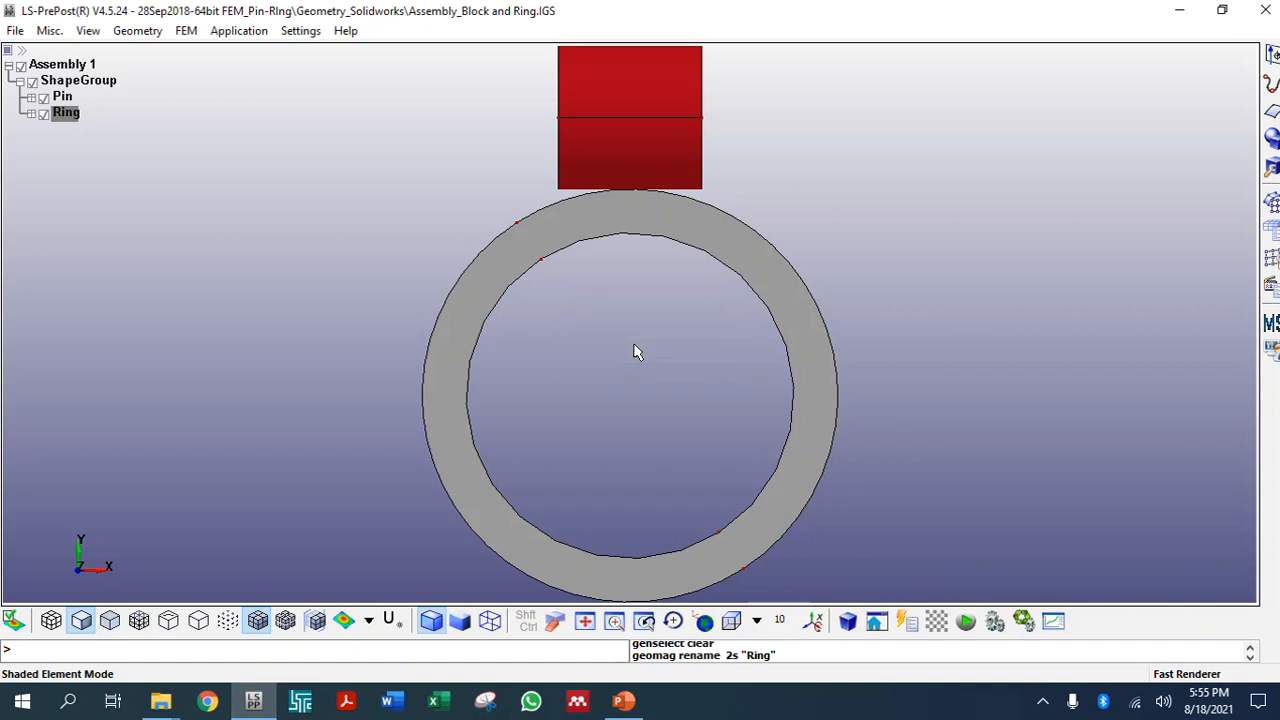
pyautogui.click(74, 114)
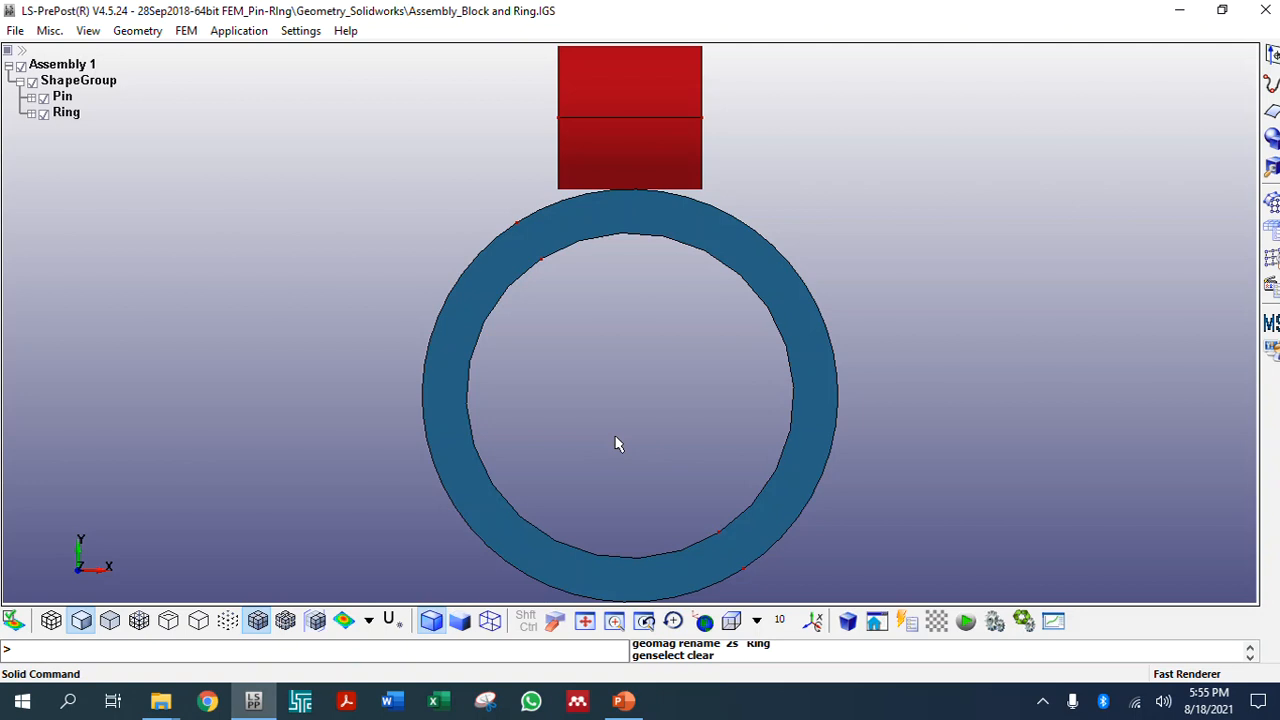
# Examine the pin and ring assembly in the right, front and top views and at an oblique angle
pyautogui.click(748, 622)
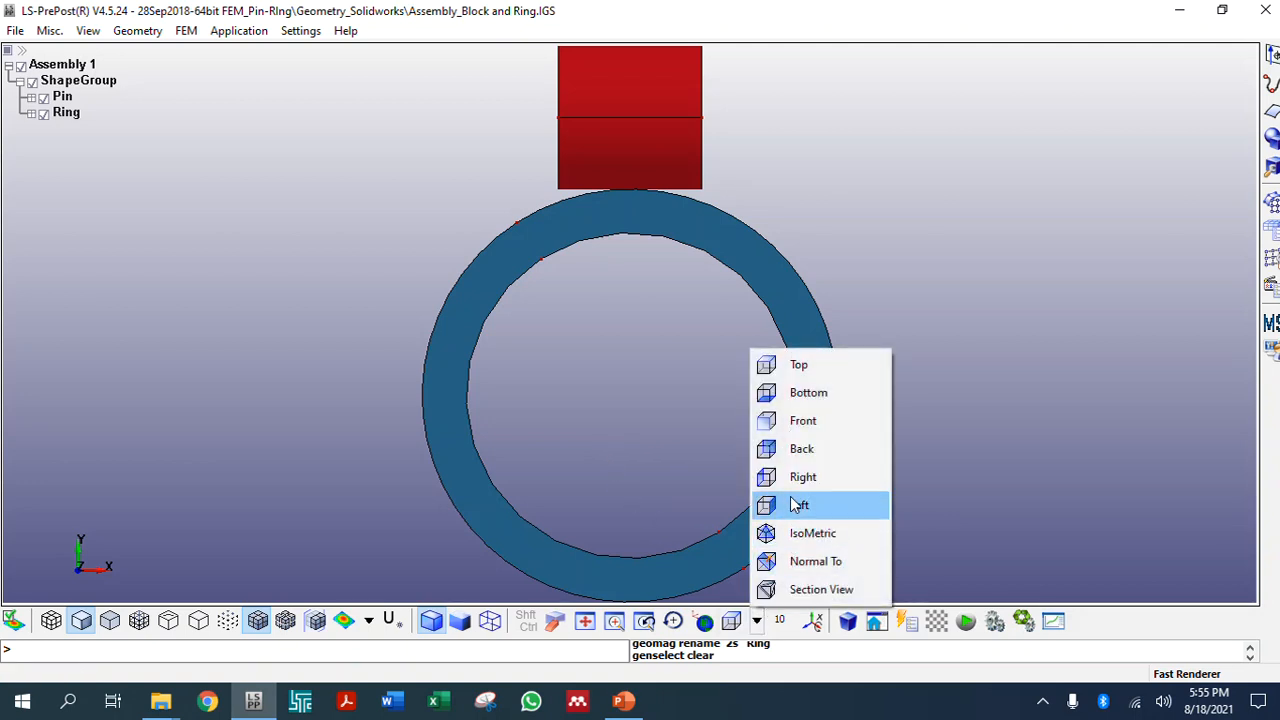
pyautogui.click(800, 477)
pyautogui.click(757, 621)
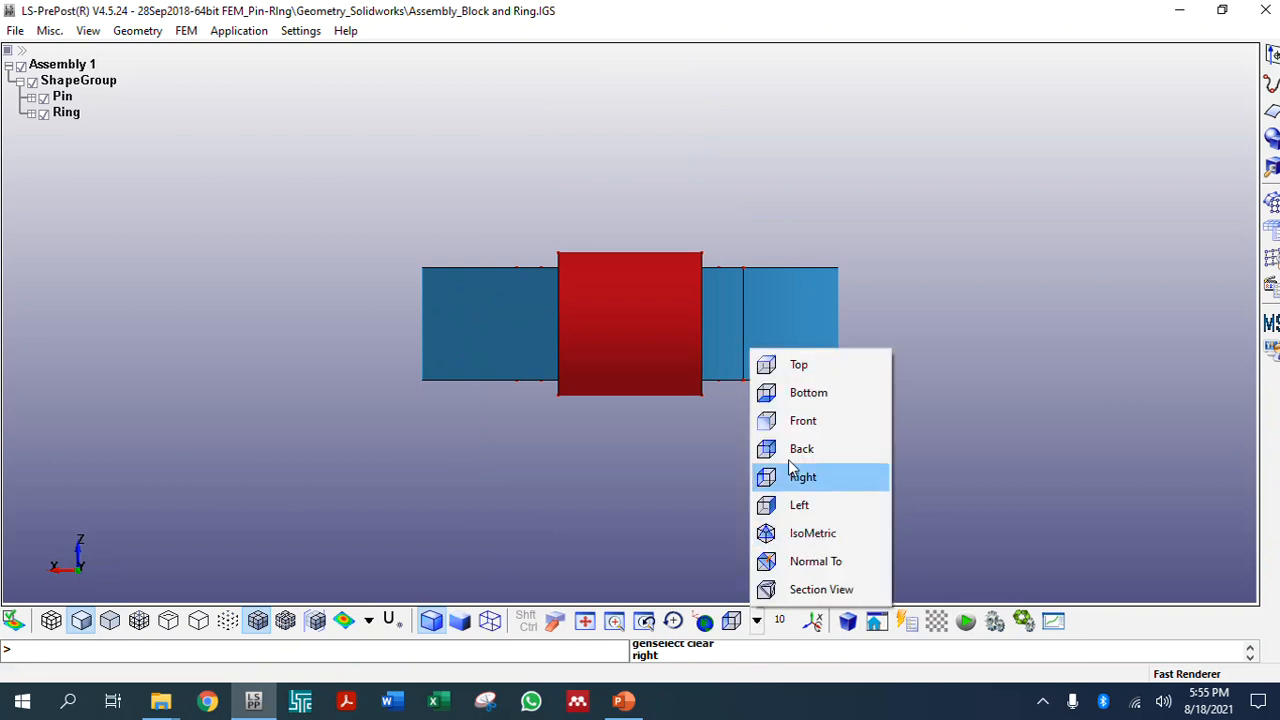
pyautogui.click(792, 424)
pyautogui.click(757, 621)
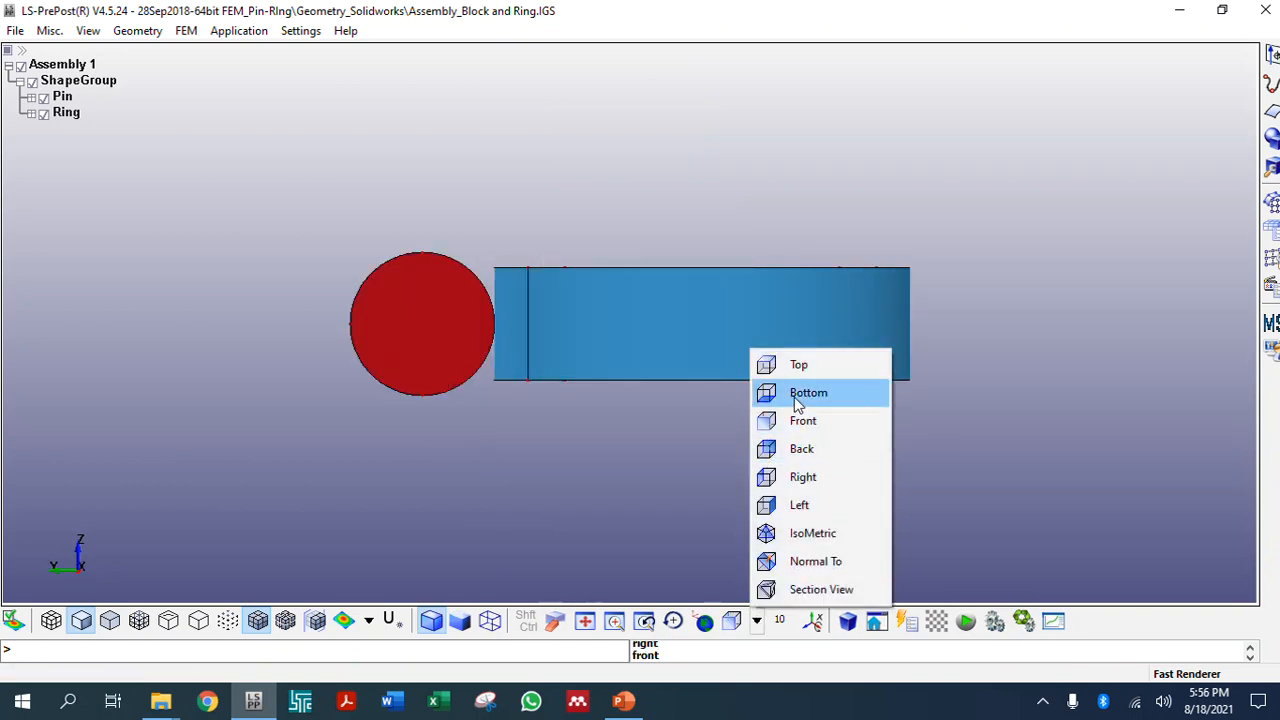
pyautogui.click(800, 364)
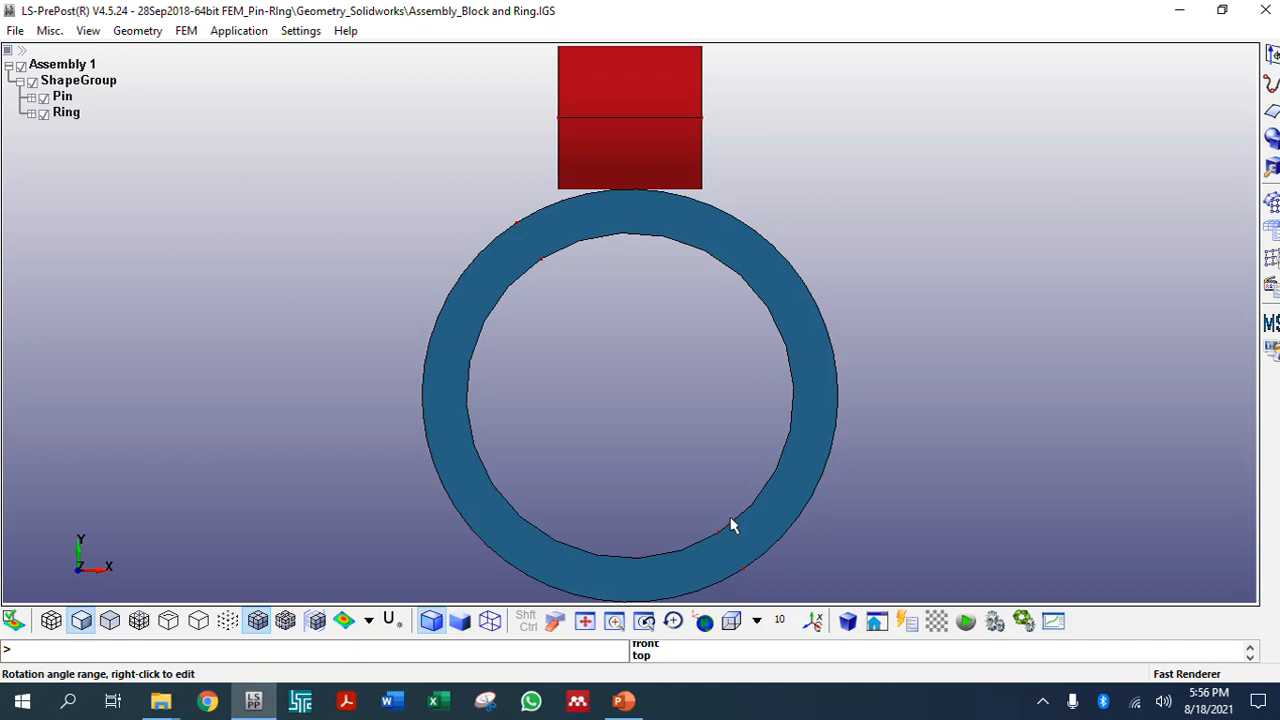
pyautogui.moveTo(703, 467); pyautogui.dragTo(612, 342)
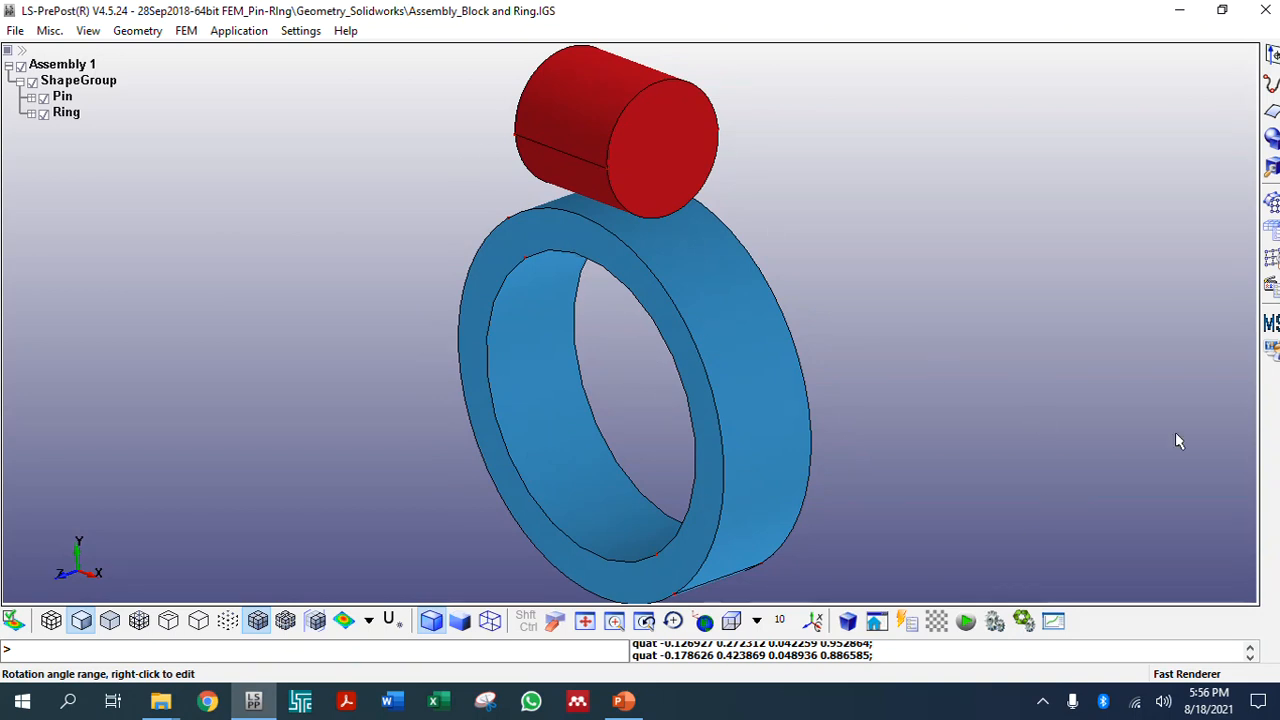
# Mesh the pin and ring automatically with the Solid Mesher at an element size of 0.5 and accept the mesh
pyautogui.click(1272, 203)
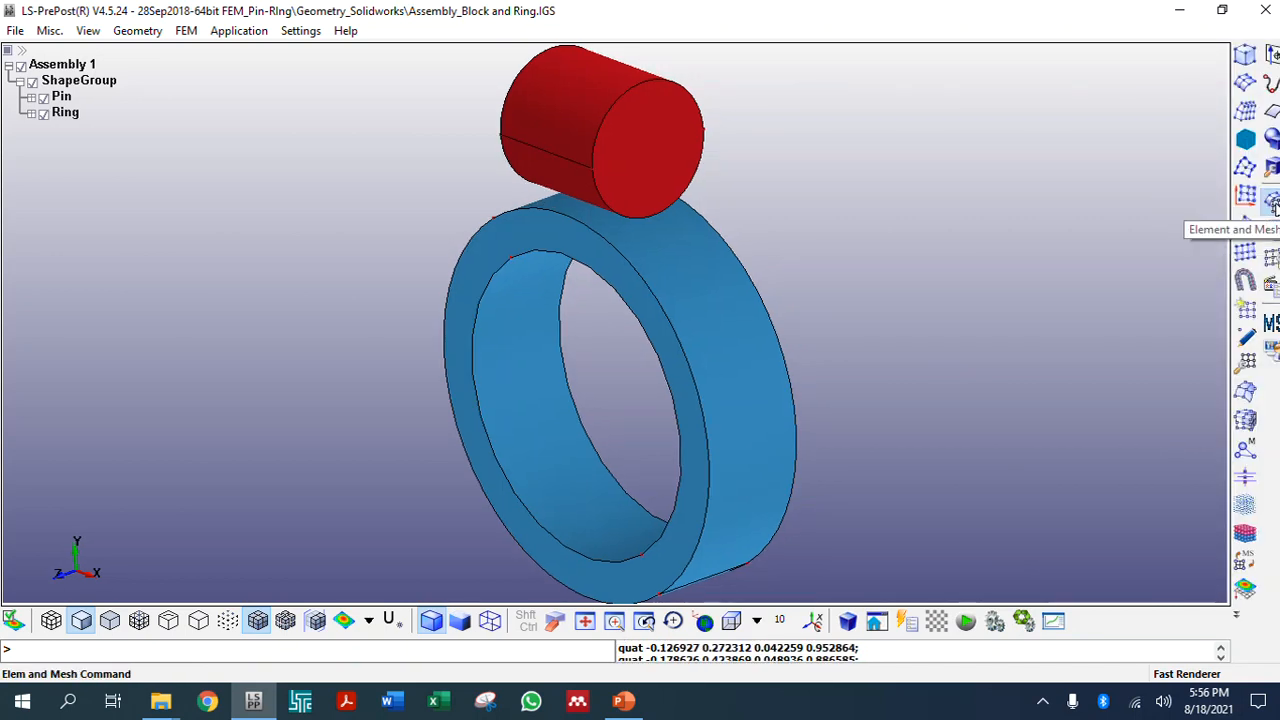
pyautogui.click(150, 35)
pyautogui.moveTo(186, 31)
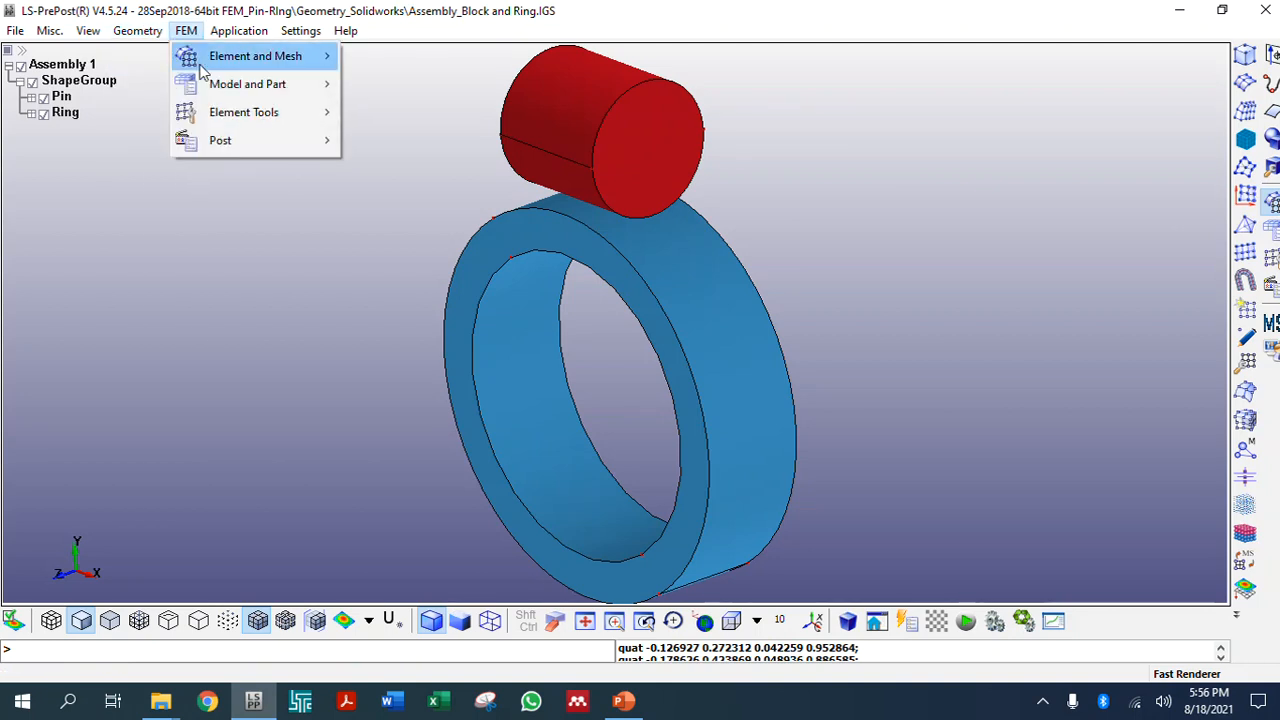
pyautogui.moveTo(203, 66)
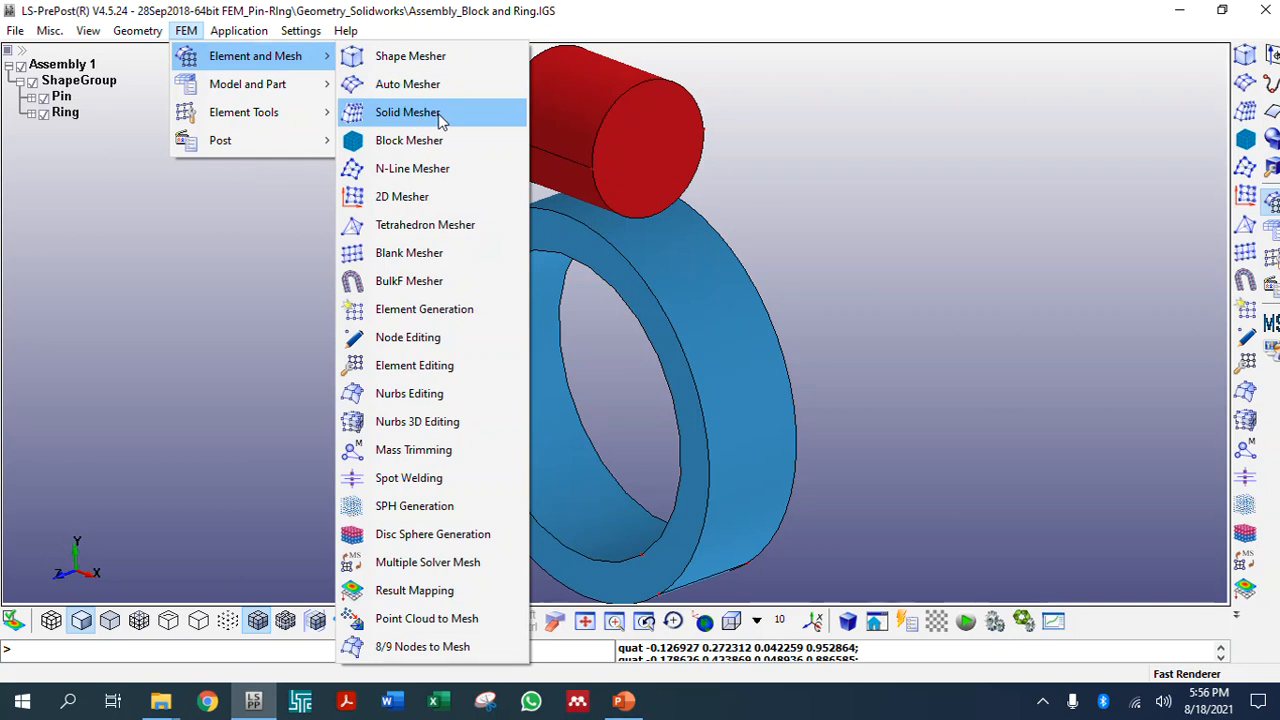
pyautogui.click(869, 136)
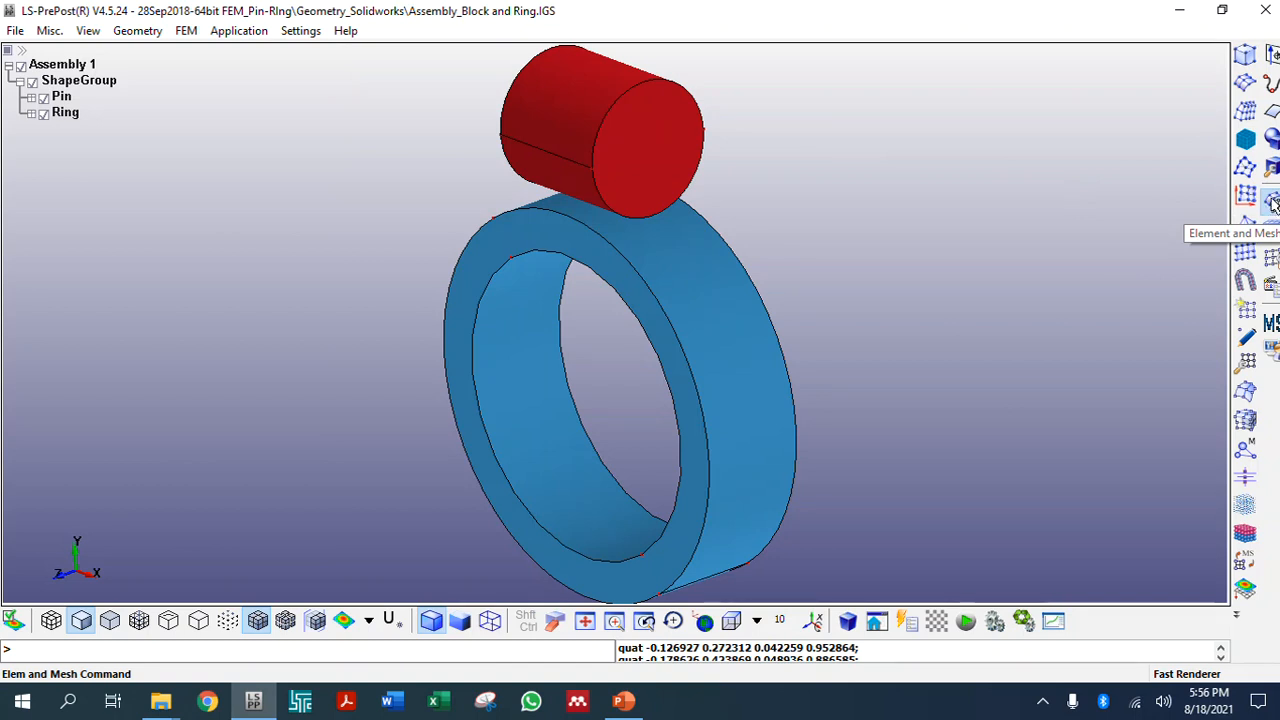
pyautogui.click(1245, 112)
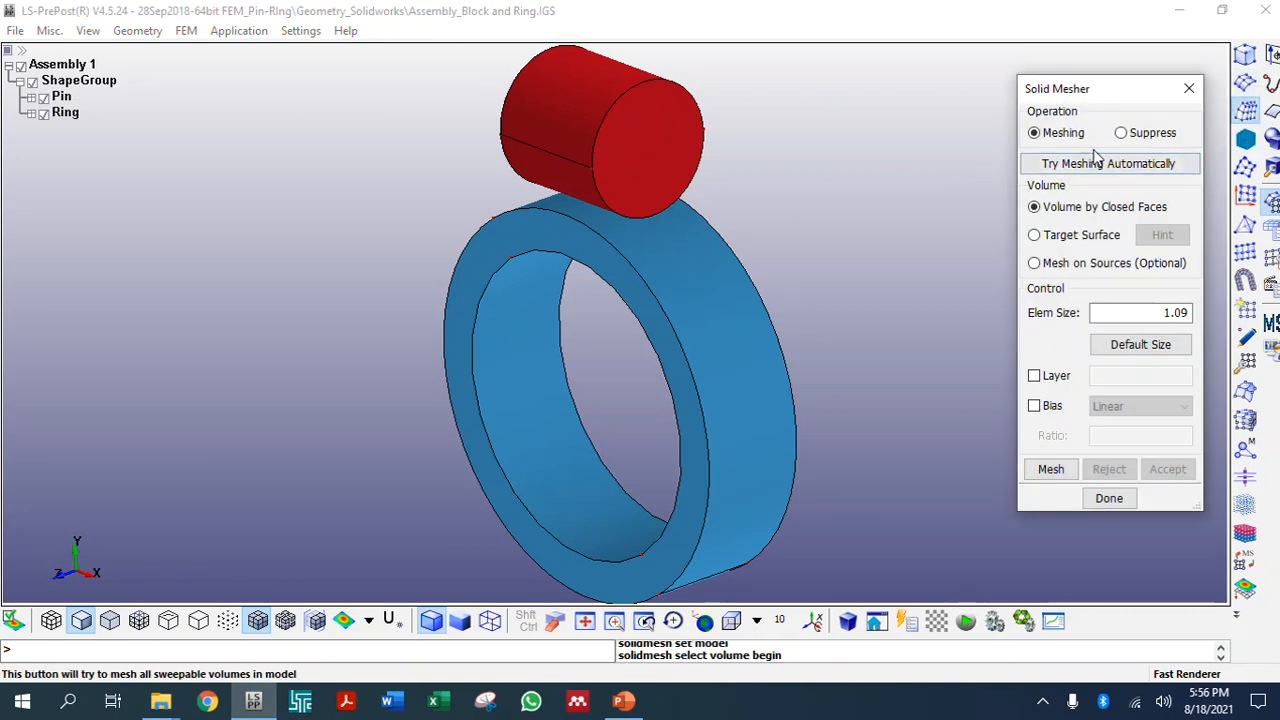
pyautogui.doubleClick(1156, 312)
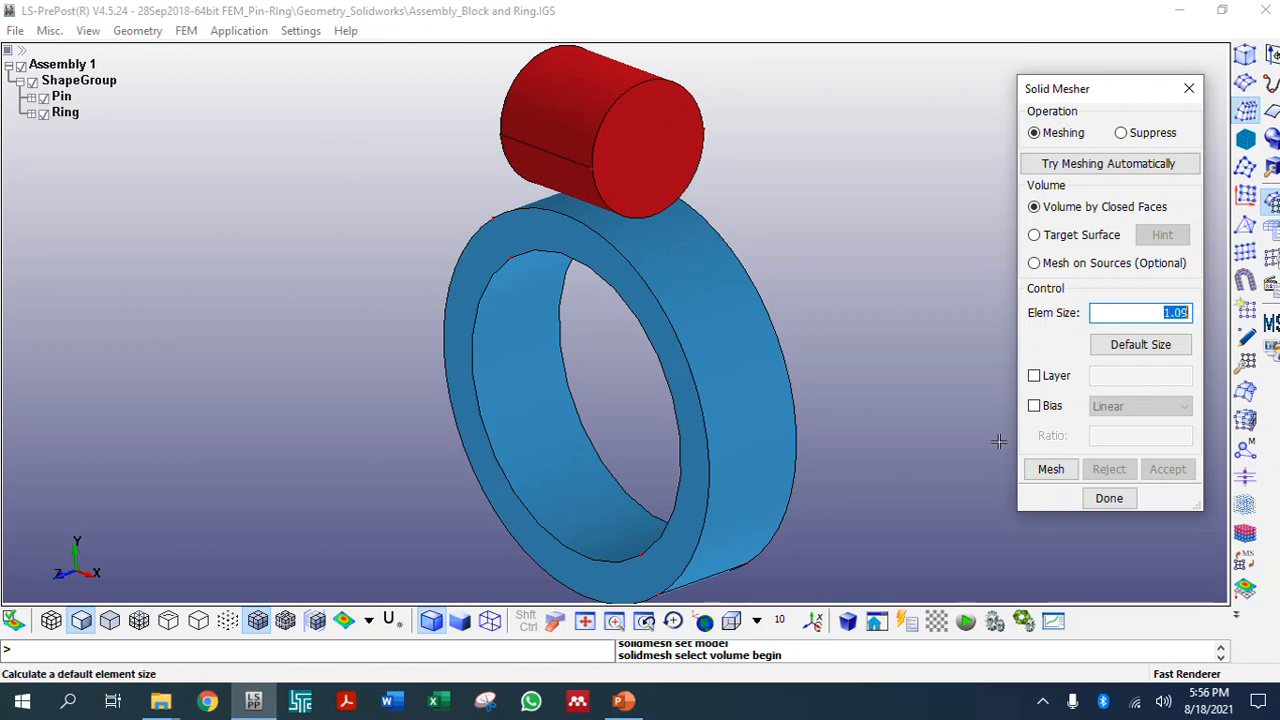
pyautogui.write('0.5')
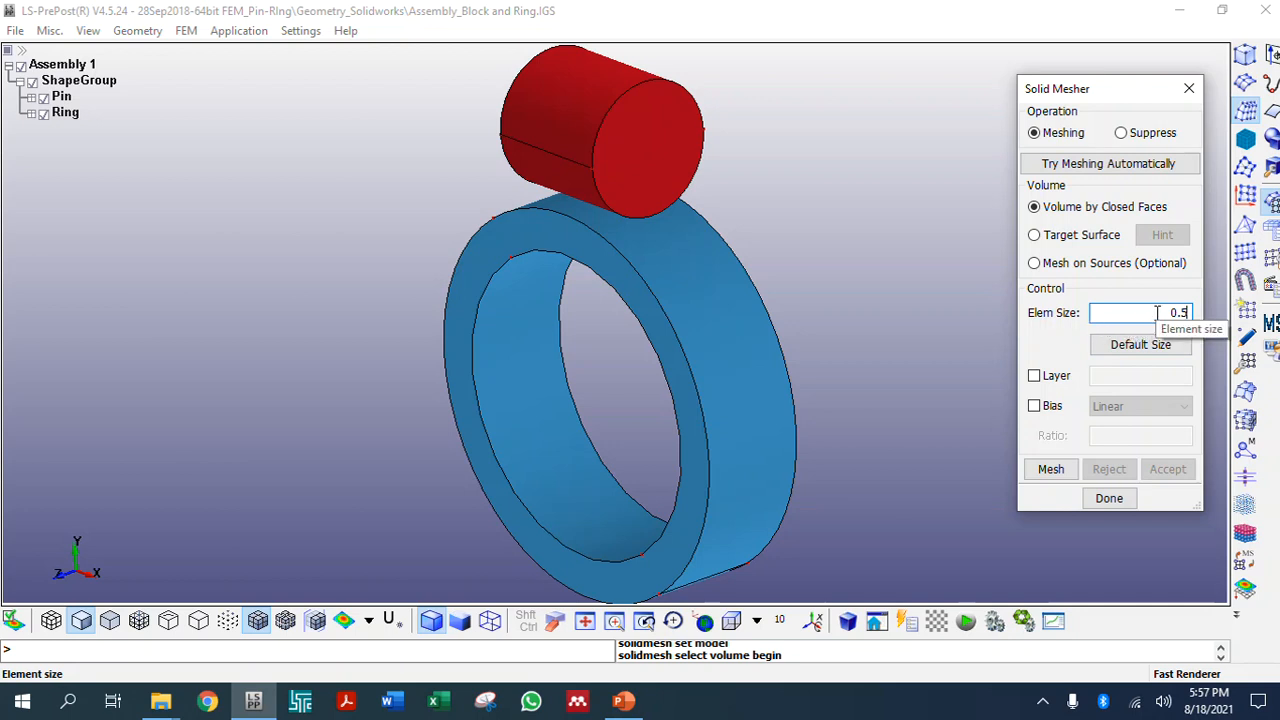
pyautogui.click(1071, 170)
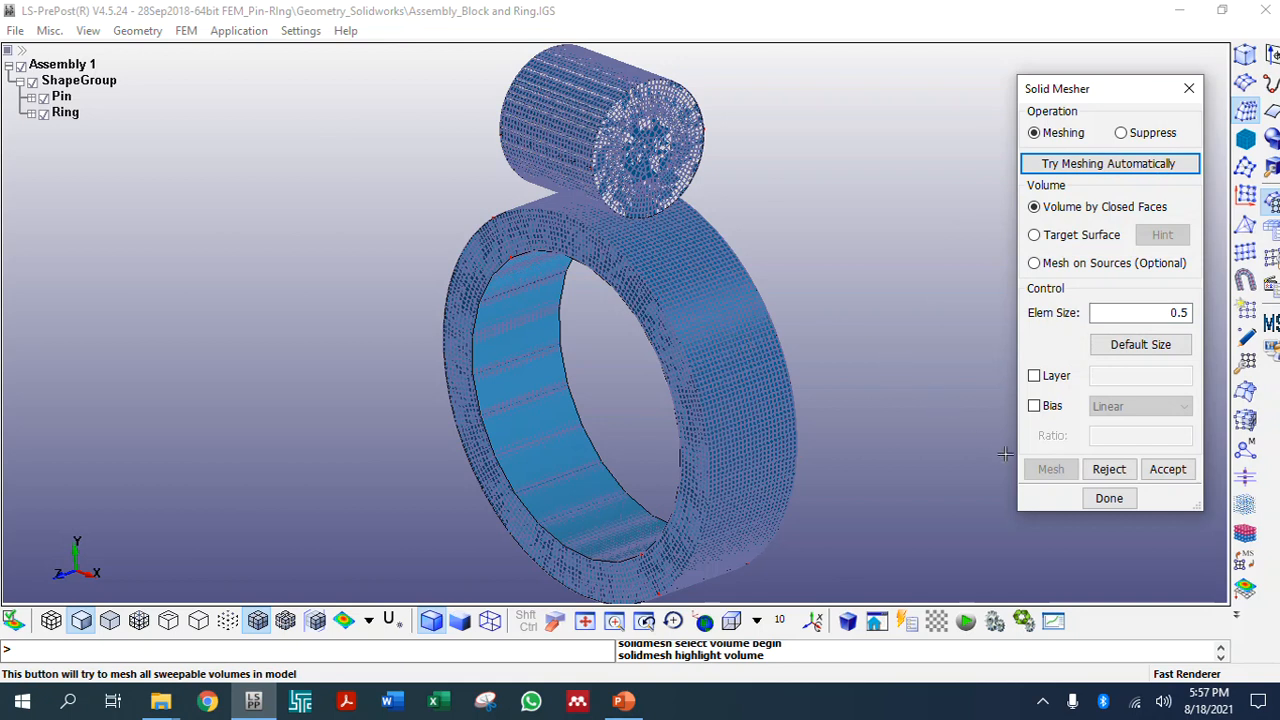
pyautogui.click(1148, 472)
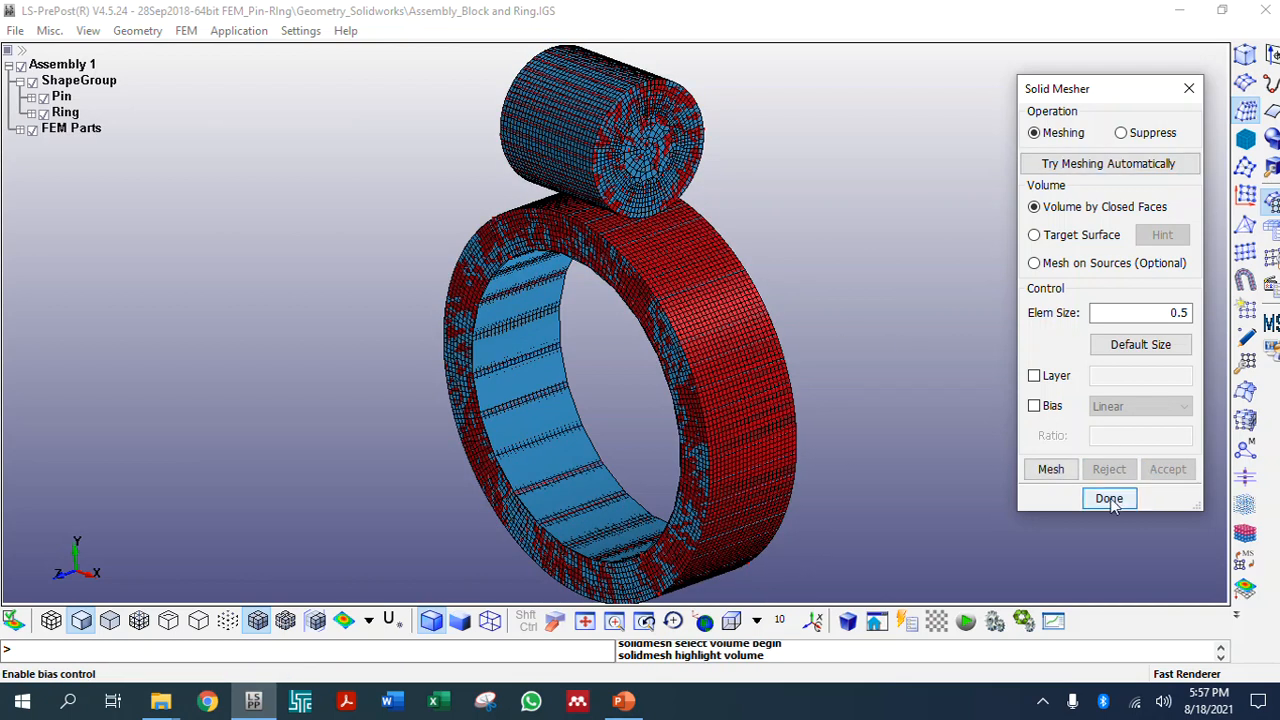
pyautogui.click(1110, 499)
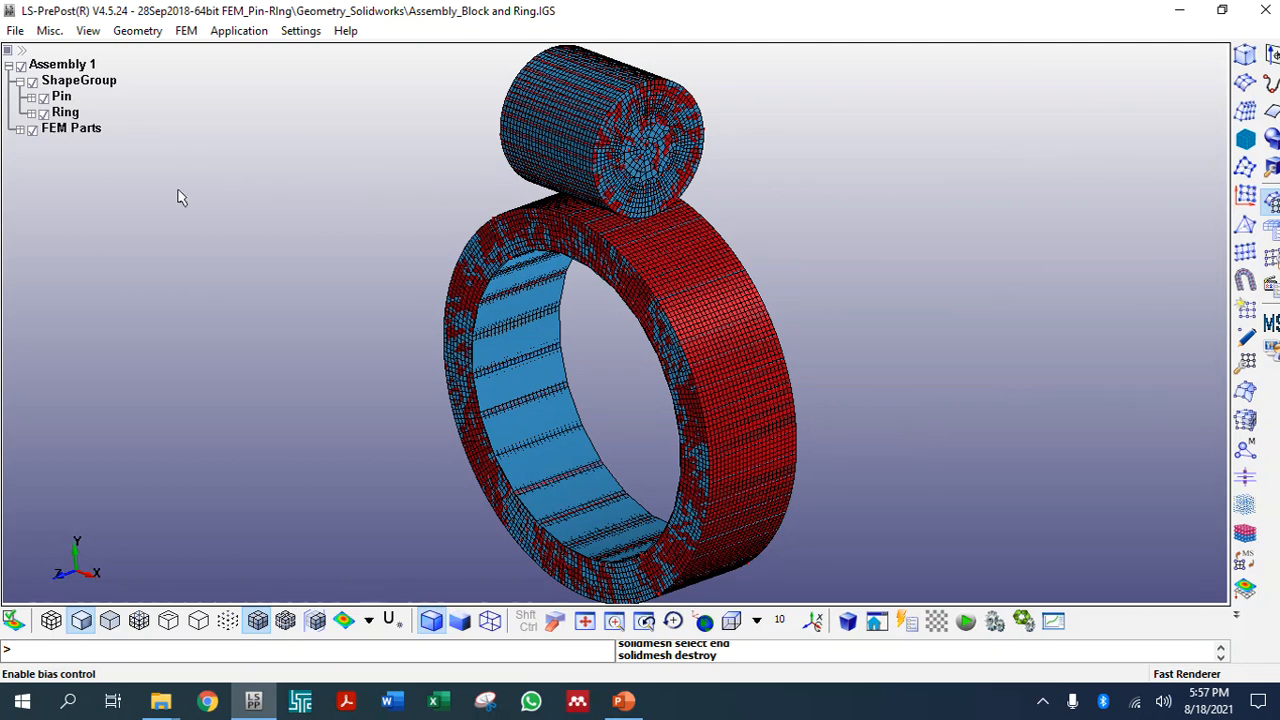
# Expand the FEM Parts group and rename part 2 as Ring
pyautogui.click(21, 131)
pyautogui.click(52, 163)
pyautogui.rightClick(52, 163)
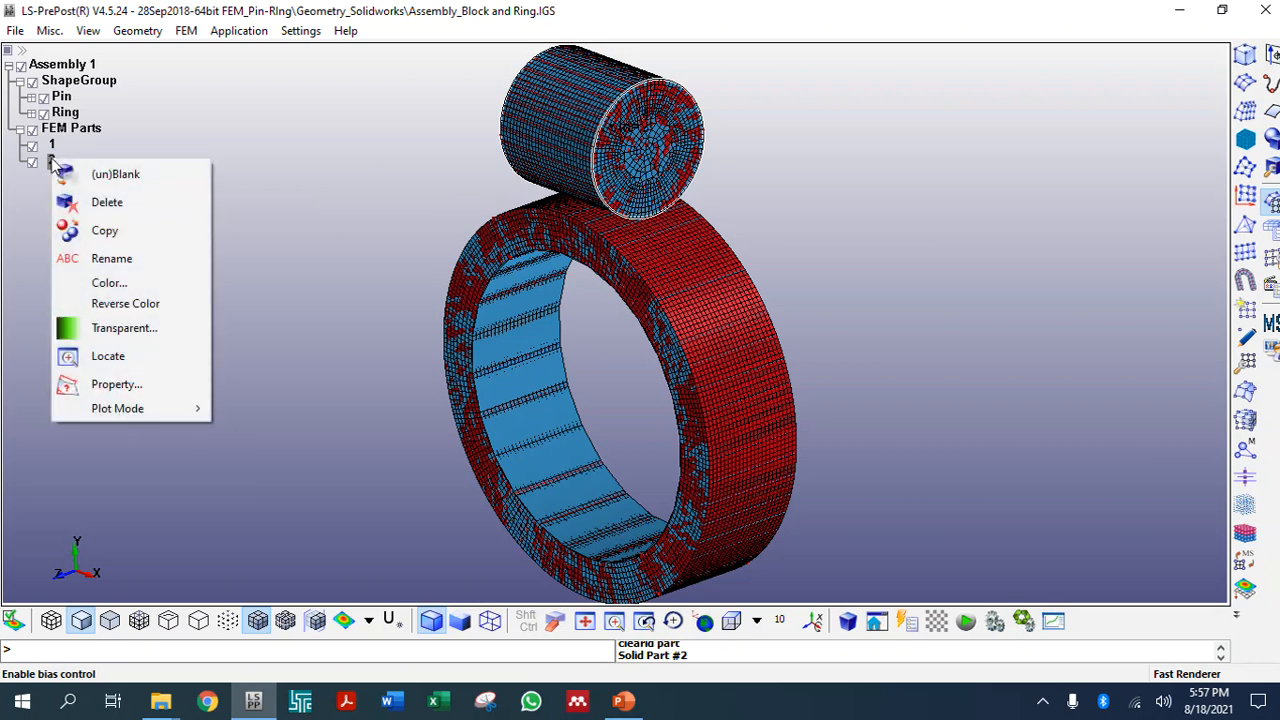
pyautogui.click(115, 258)
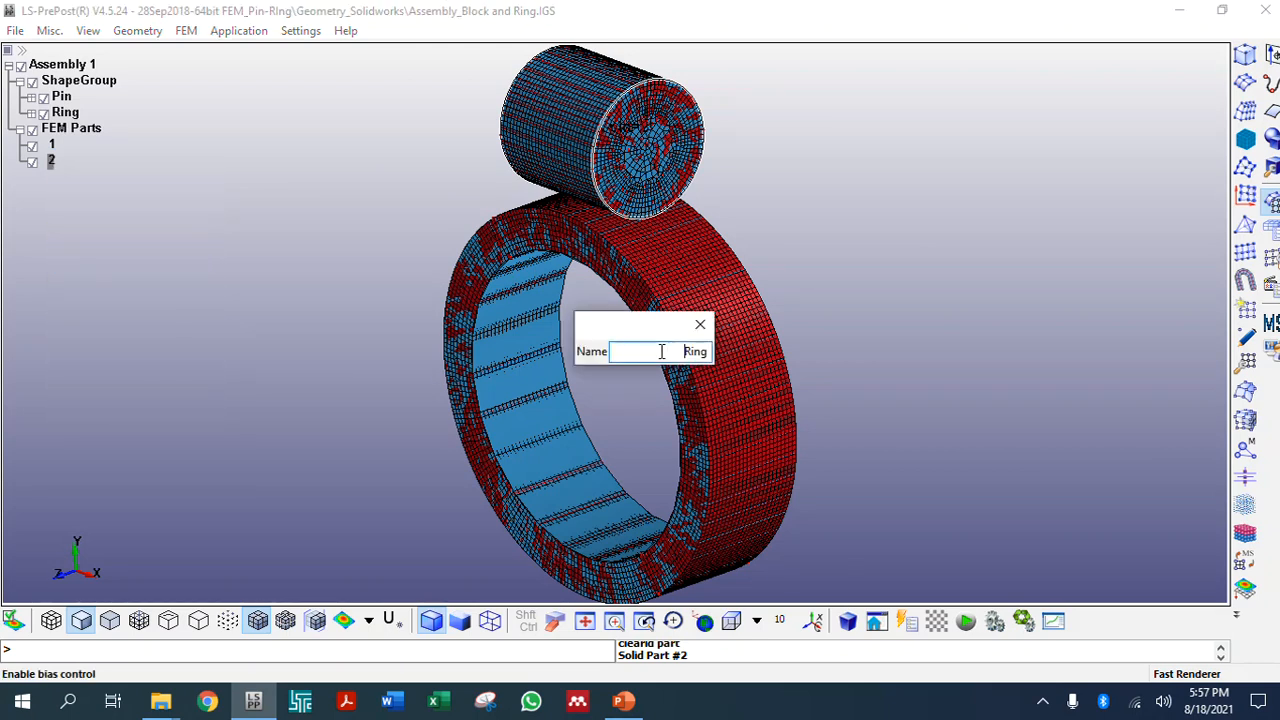
pyautogui.press('Return')
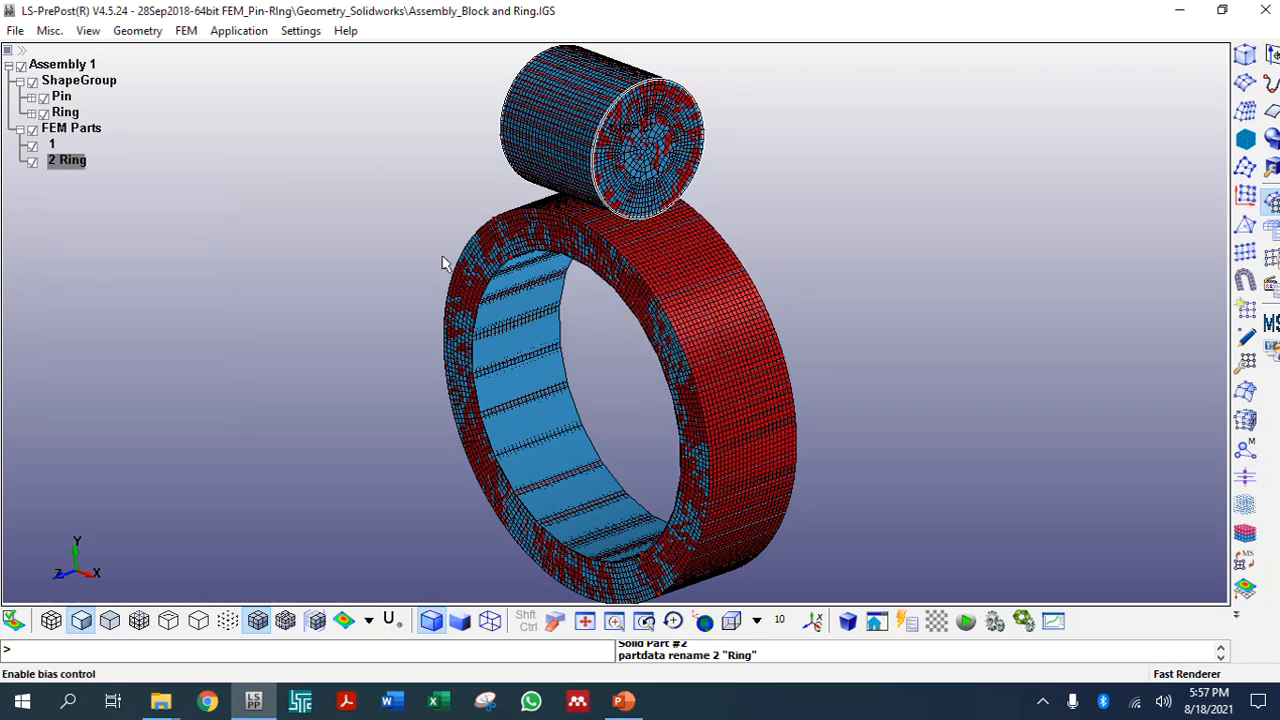
# Rename part 1 in the FEM Parts group as Pin, then select the whole group
pyautogui.click(53, 147)
pyautogui.rightClick(53, 147)
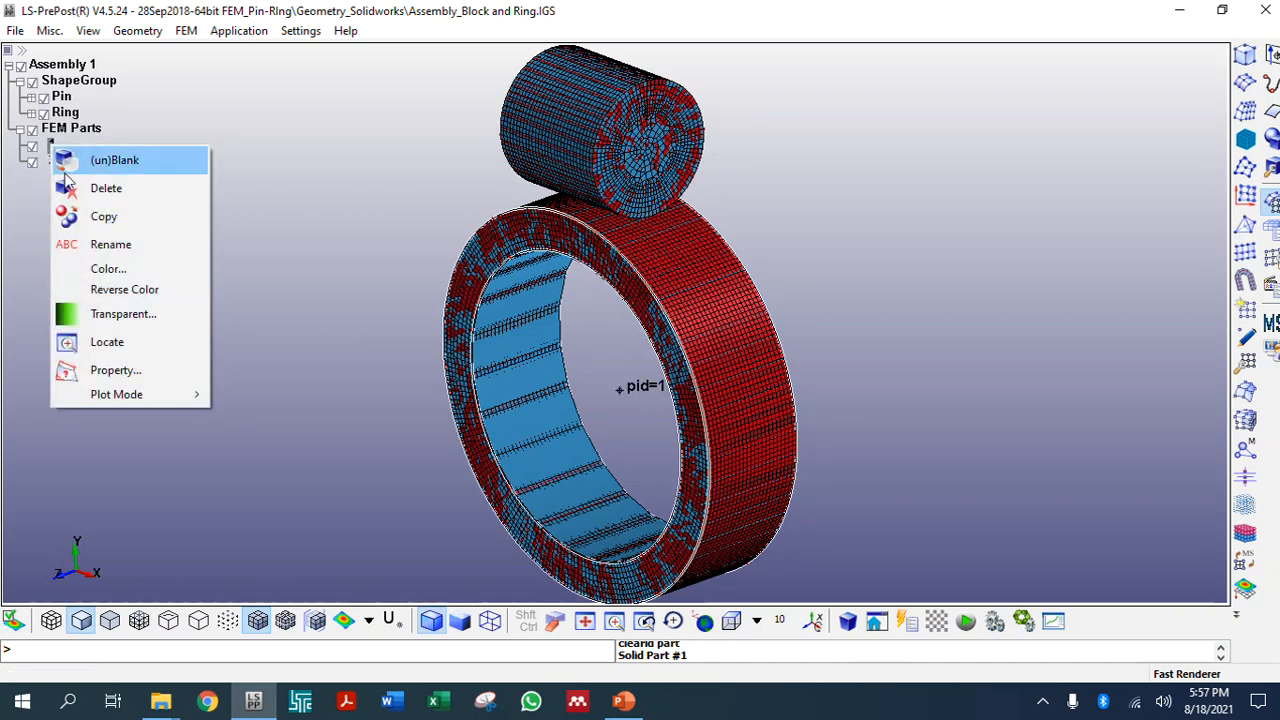
pyautogui.click(114, 252)
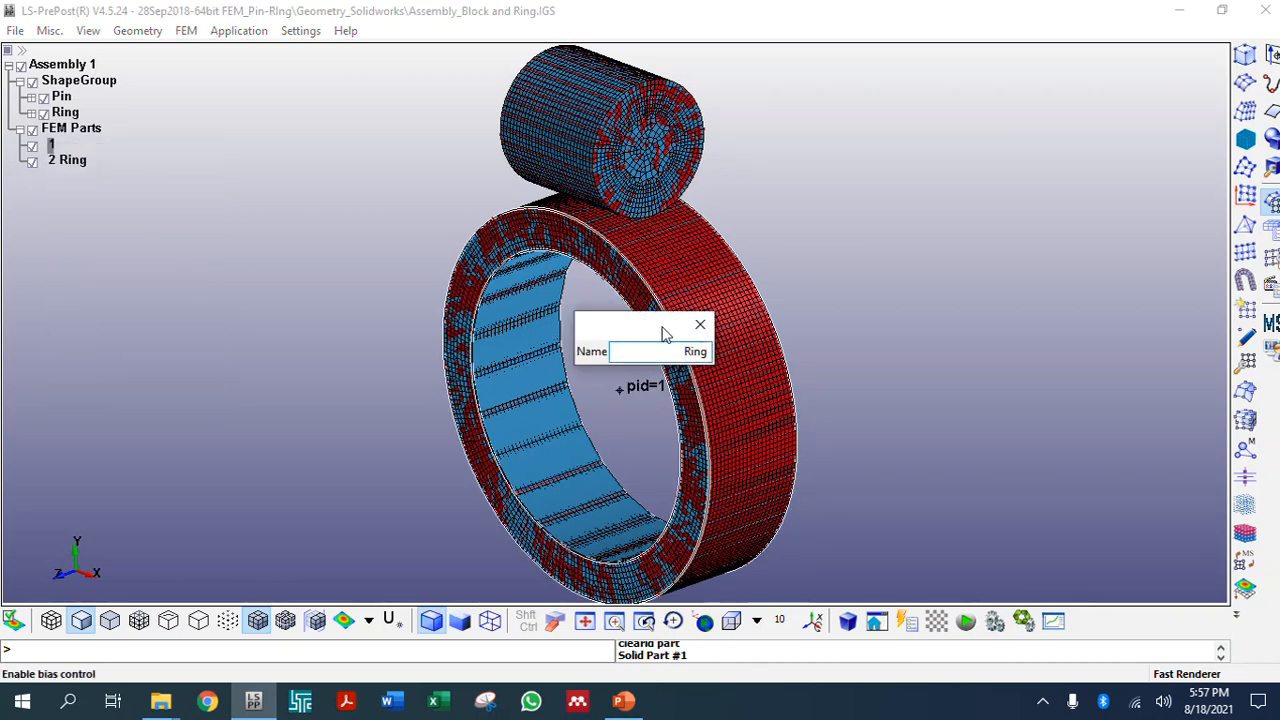
pyautogui.moveTo(679, 354); pyautogui.dragTo(729, 354)
pyautogui.write('Pin')
pyautogui.press('Return')
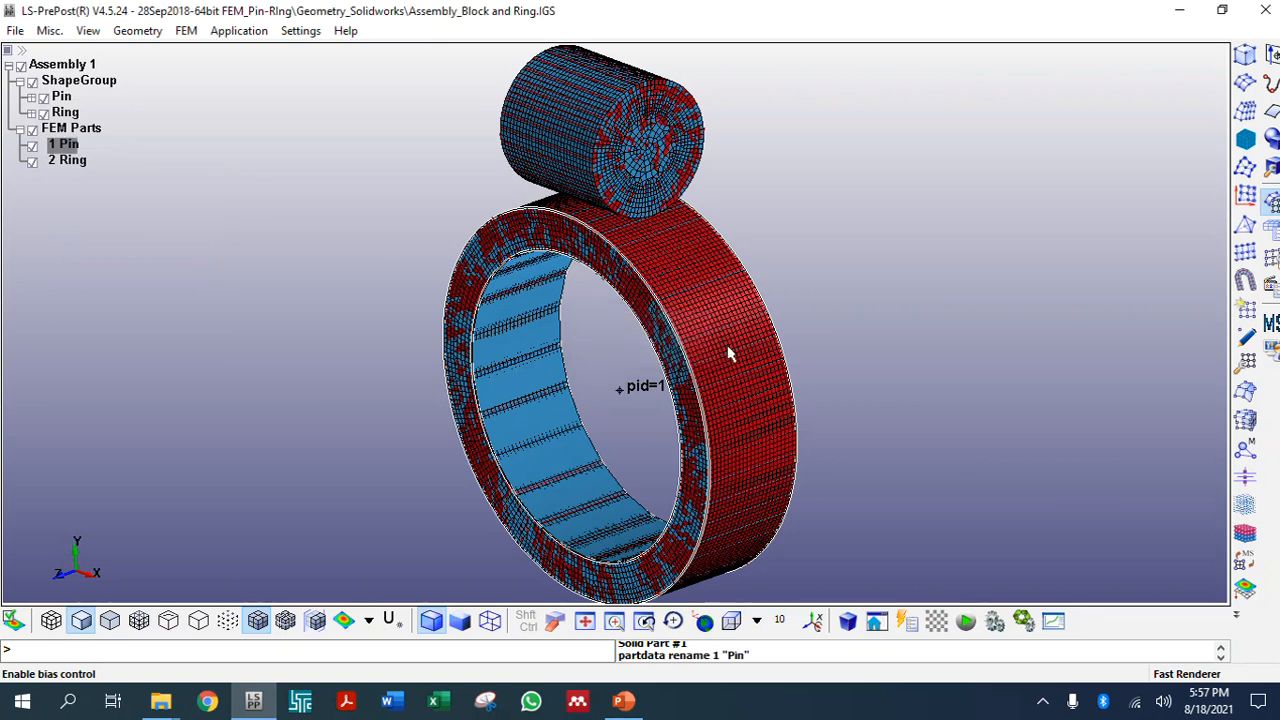
pyautogui.click(64, 126)
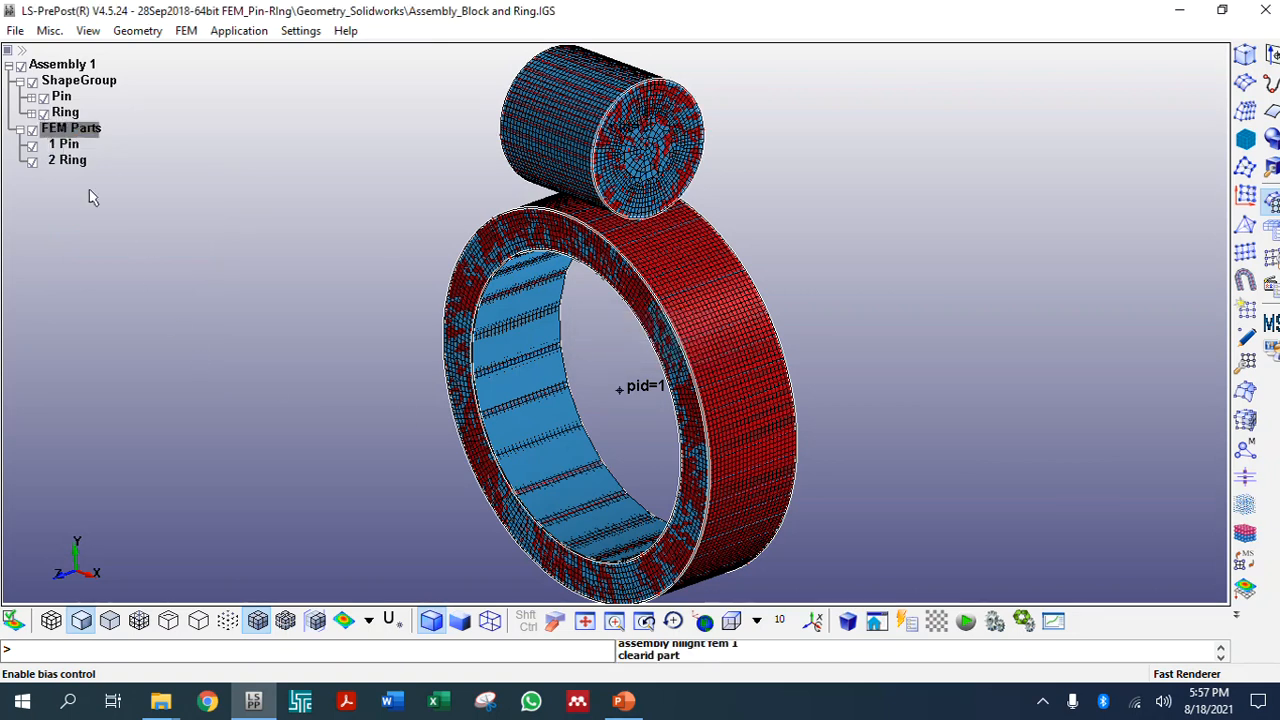
# Clear the FEM Parts highlight and compare the model with the ShapeGroup geometry hidden and shown
pyautogui.click(76, 133)
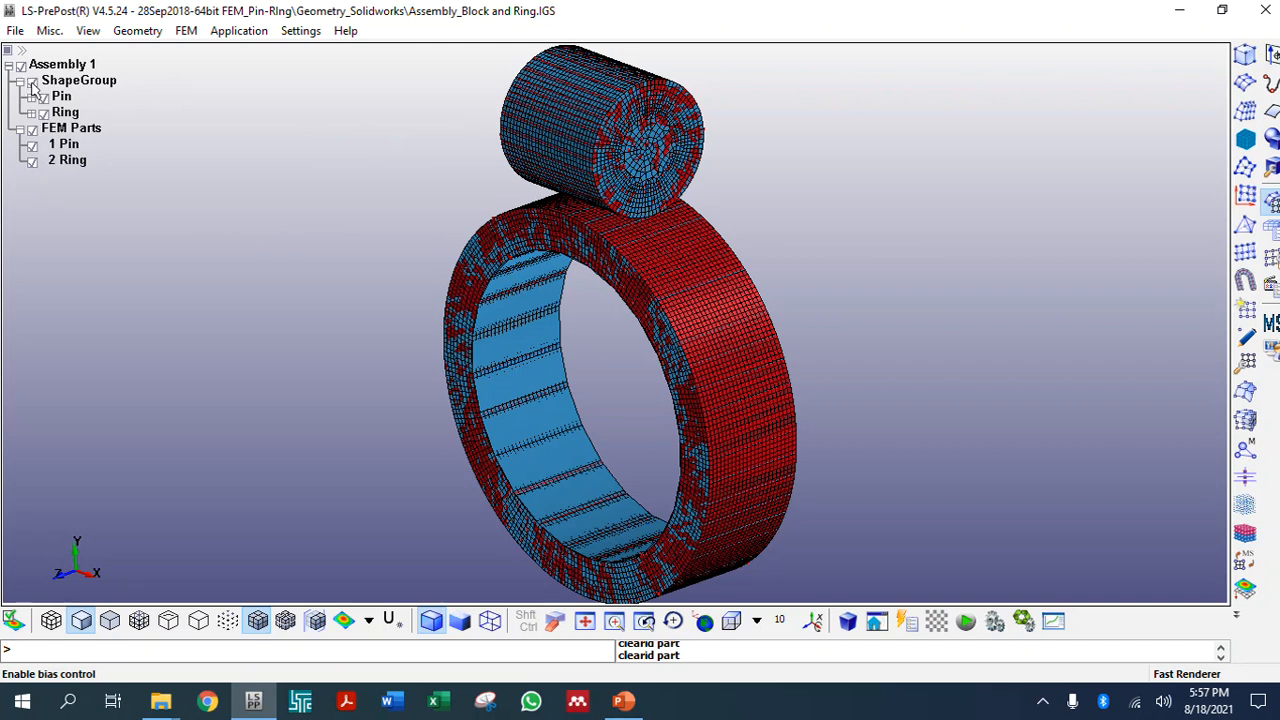
pyautogui.click(33, 82)
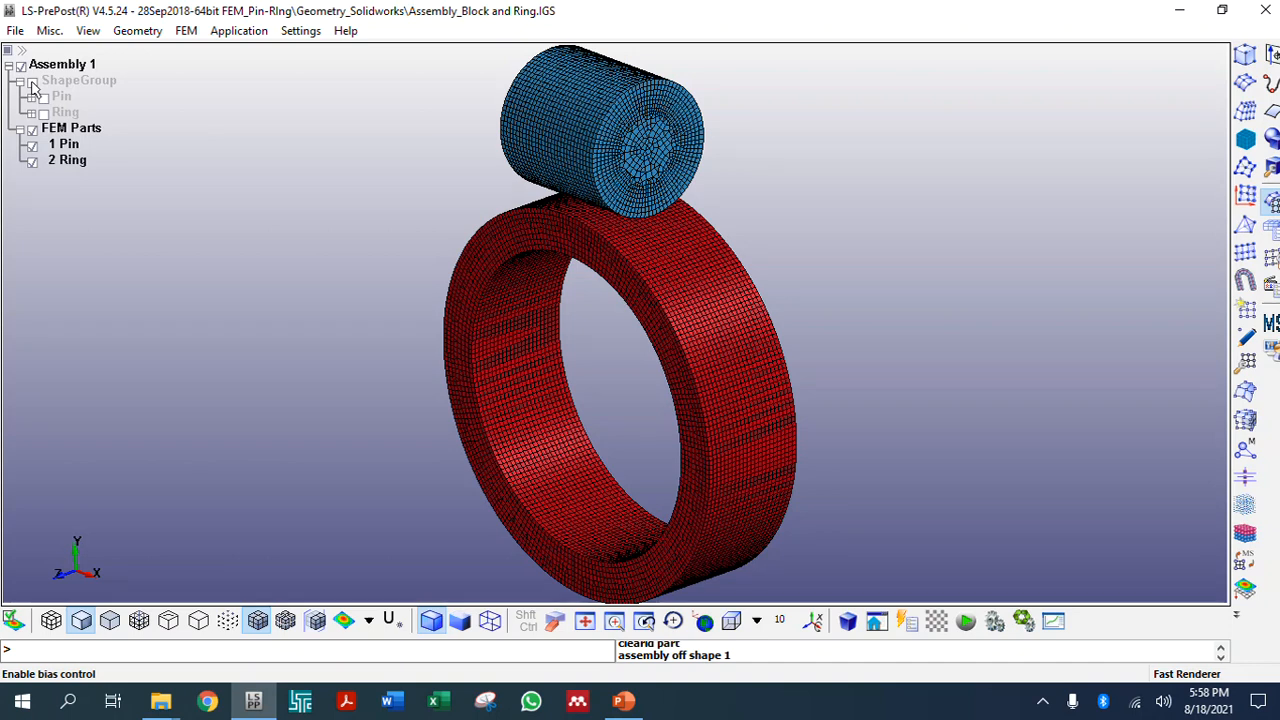
pyautogui.click(33, 82)
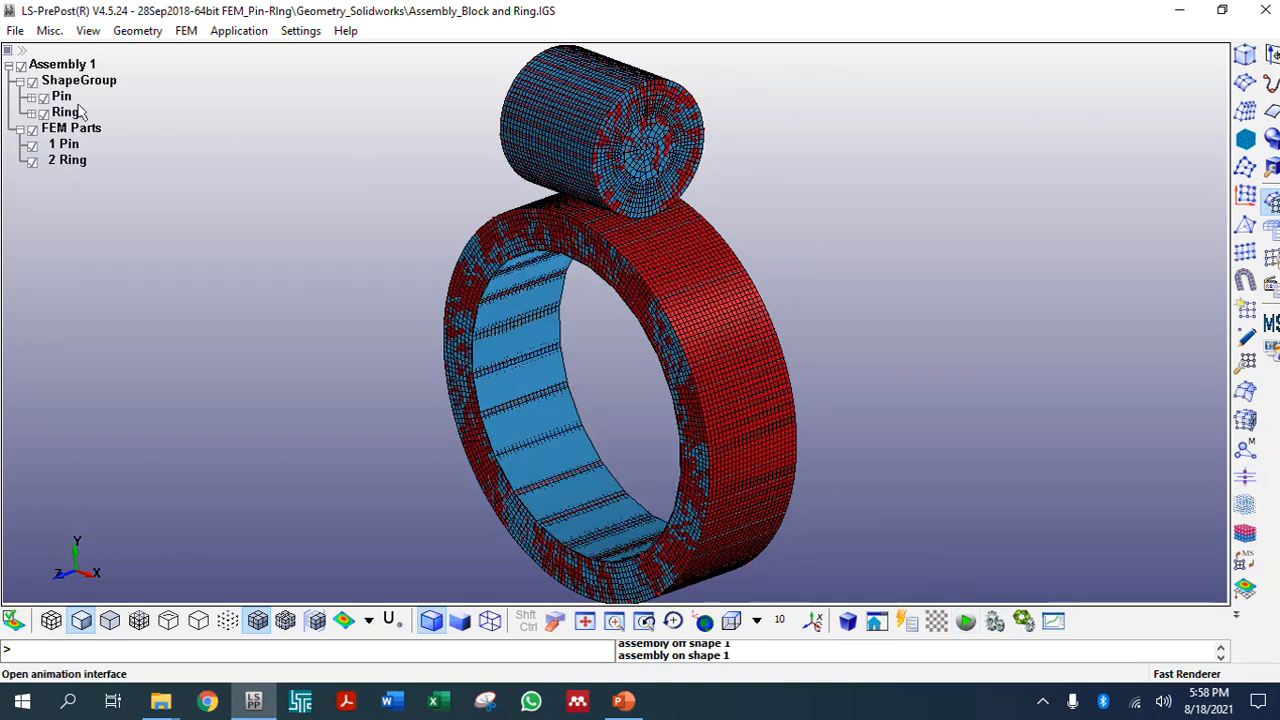
# Hide geometry entities Solid 1 and Solid 2 under Assembly 1, leaving only the meshed pin and ring parts displayed
pyautogui.click(995, 622)
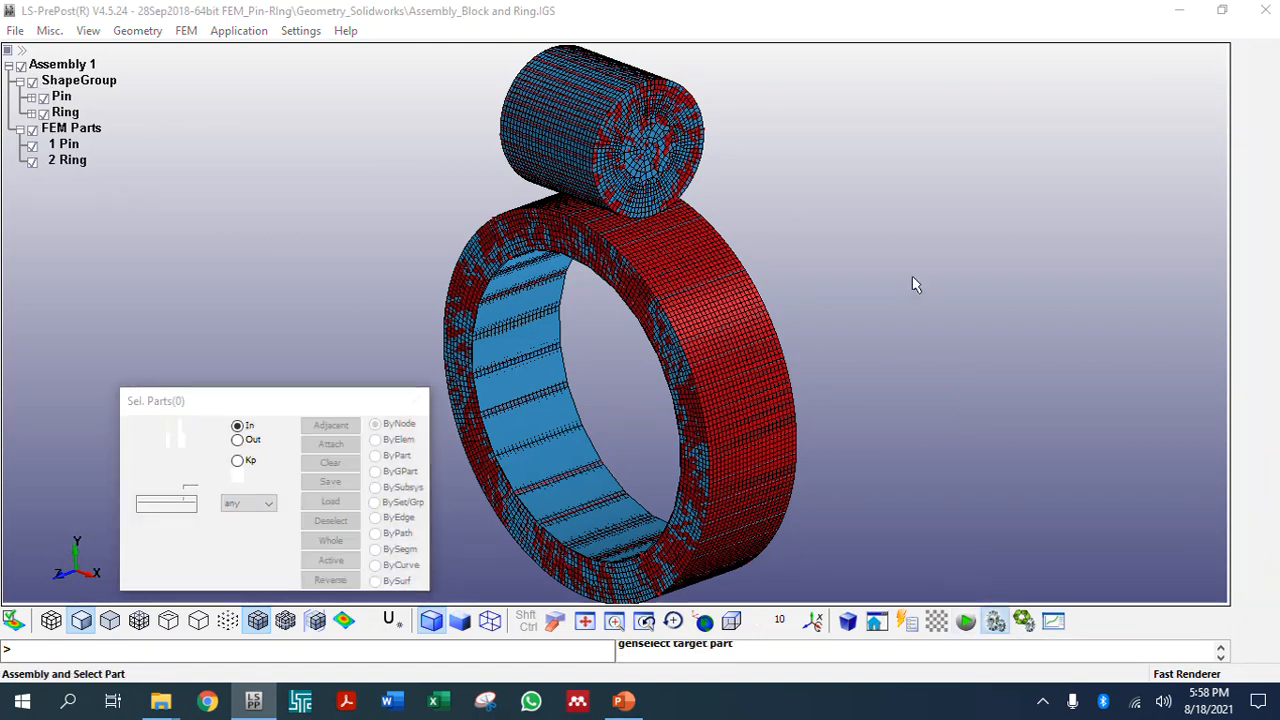
pyautogui.moveTo(1066, 101); pyautogui.dragTo(820, 76)
pyautogui.click(789, 162)
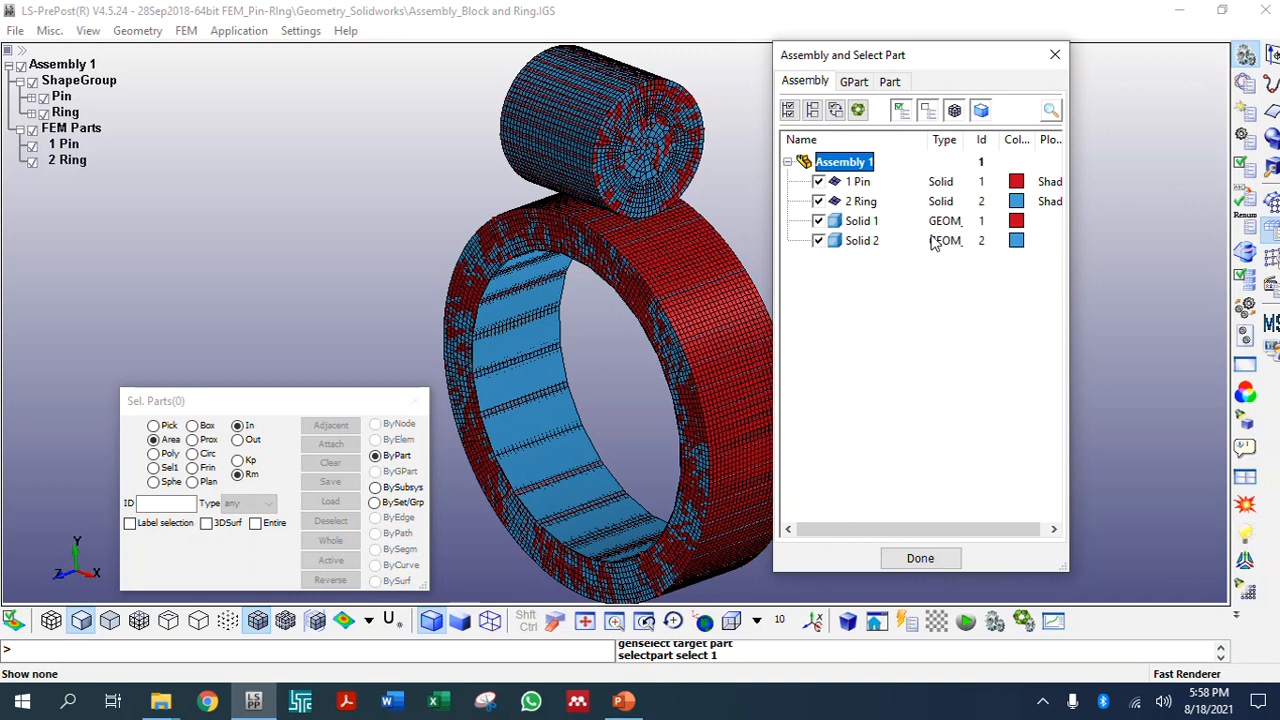
pyautogui.click(818, 222)
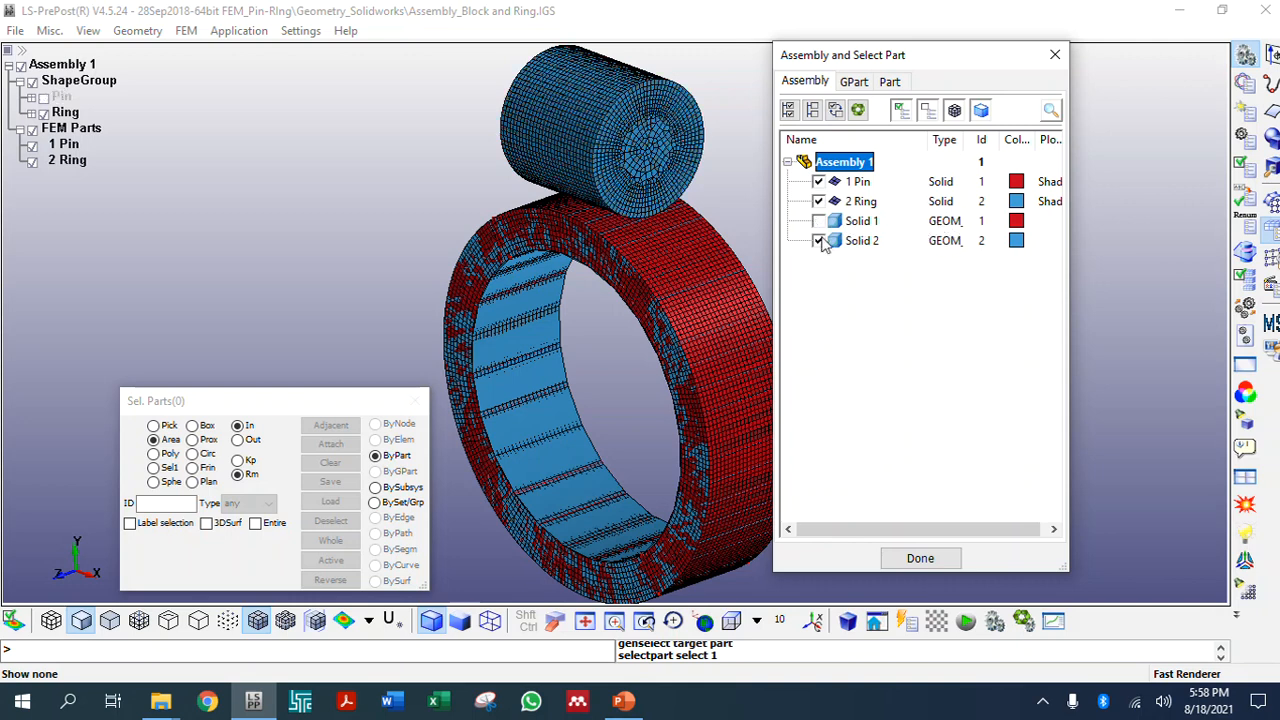
pyautogui.click(818, 241)
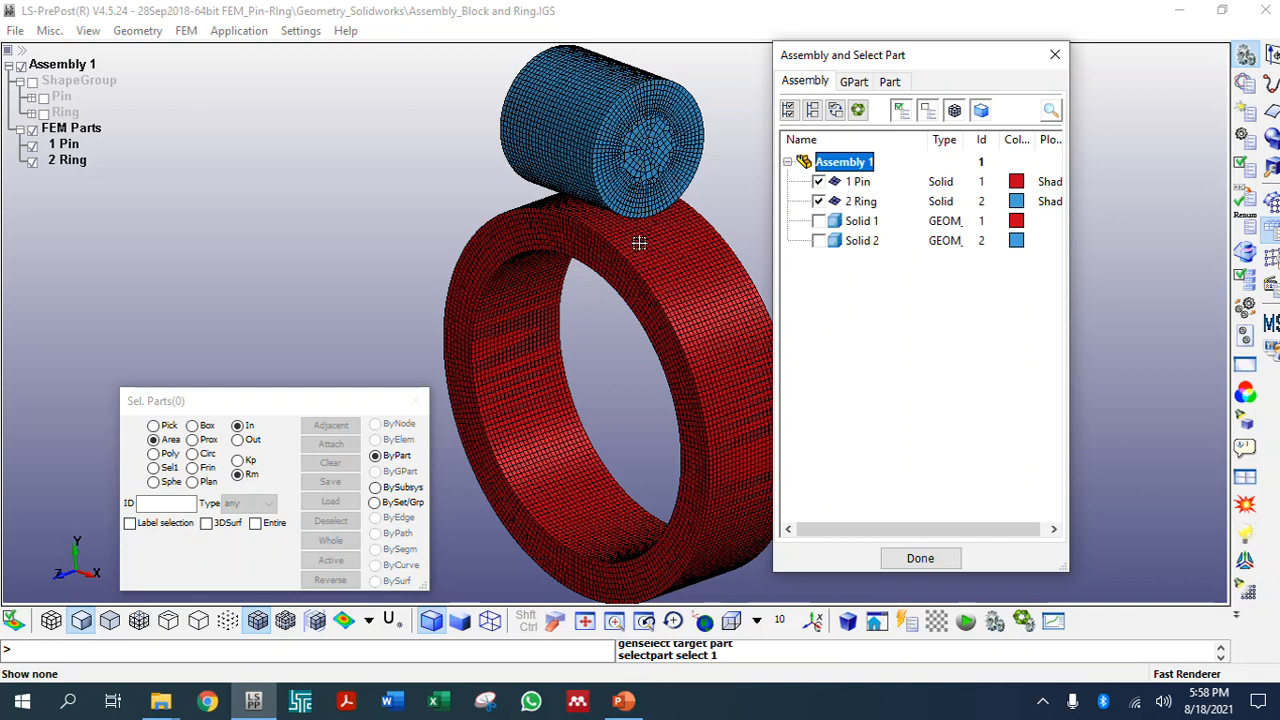
pyautogui.click(1056, 56)
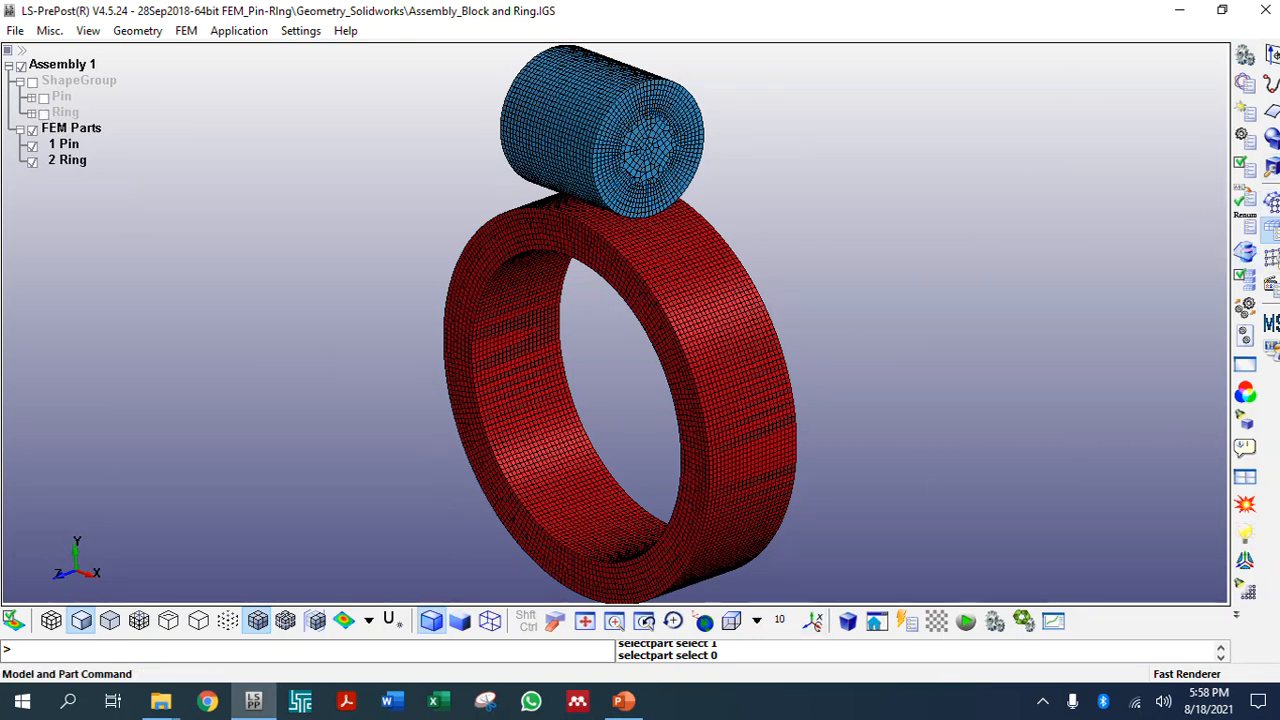
# Switch to the PowerPoint presentation, review the FE Model diagrams on slides 3 and 4, and return to LS-PrePost
pyautogui.click(608, 702)
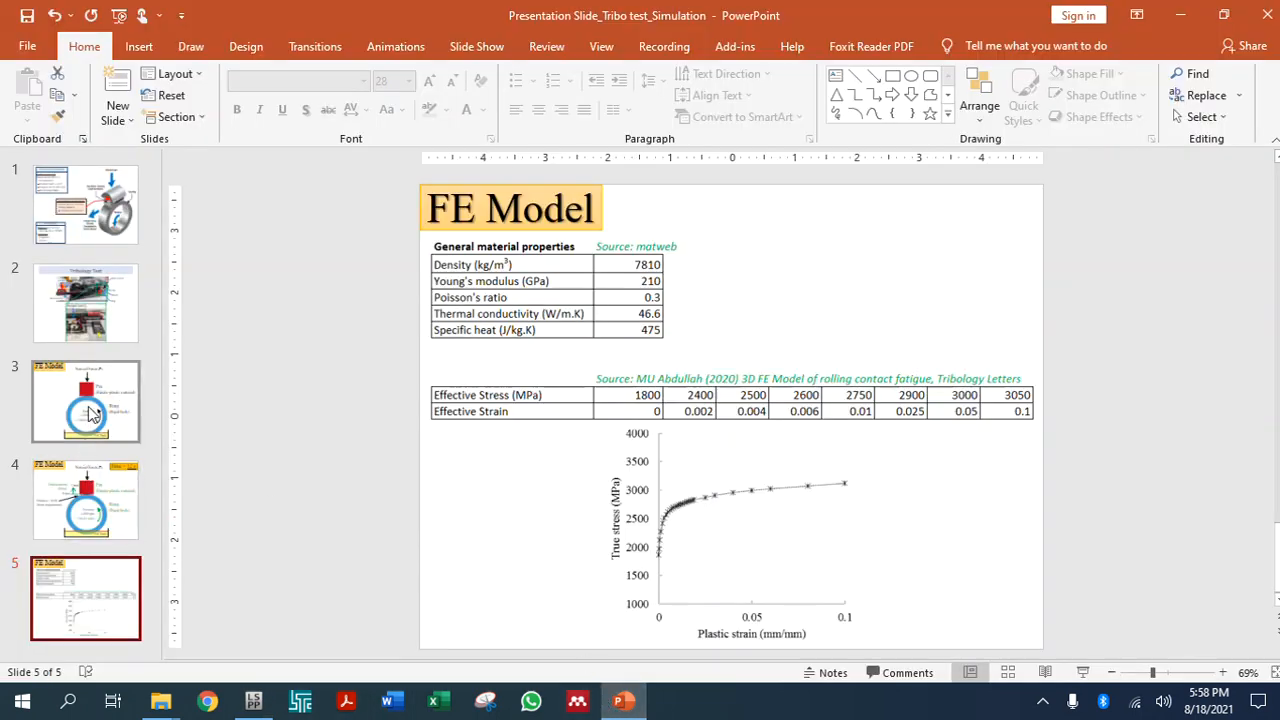
pyautogui.click(88, 410)
pyautogui.click(90, 500)
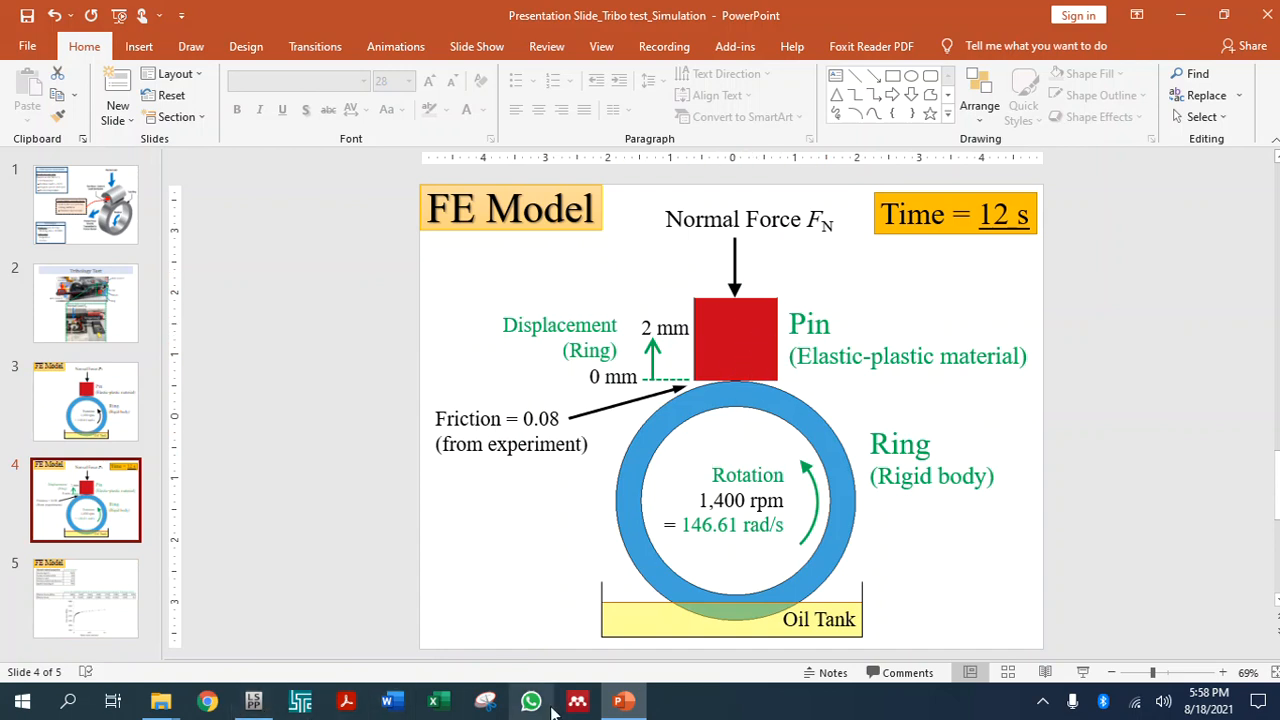
pyautogui.click(630, 708)
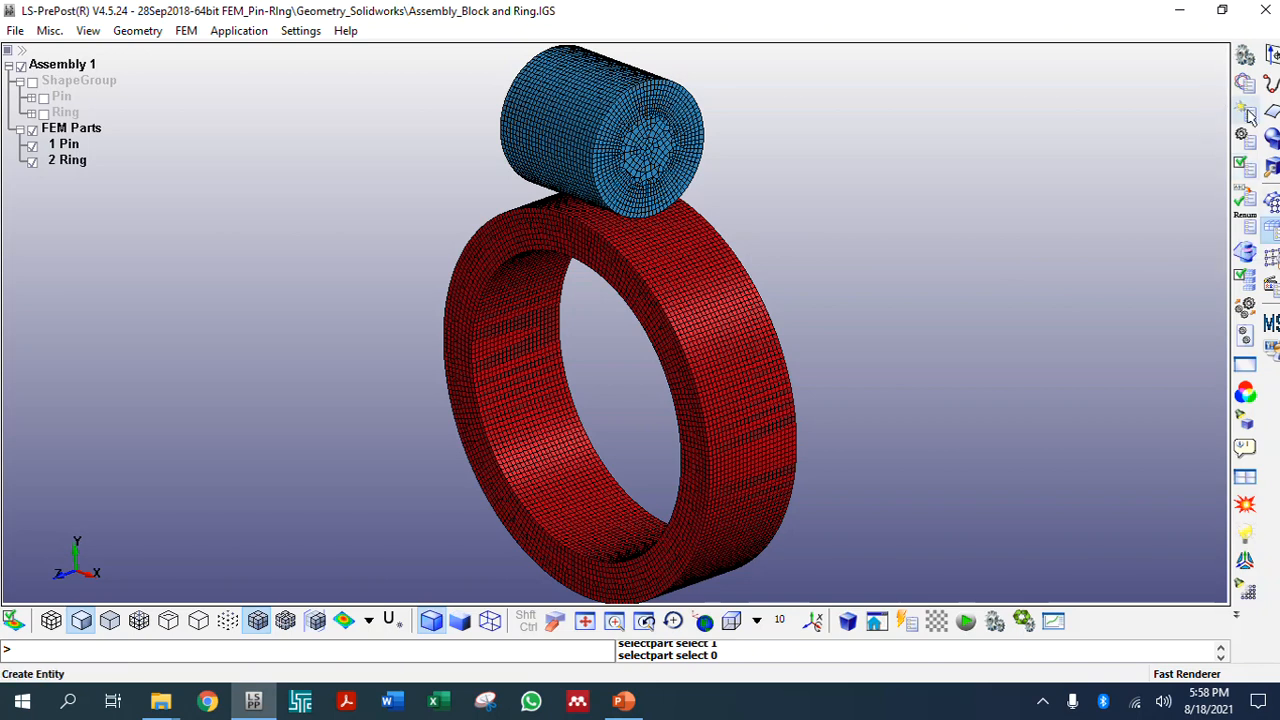
# Create an SPC boundary on node set 1 with all six degrees of freedom fixed, selecting the pin's nodes by part
pyautogui.click(1247, 114)
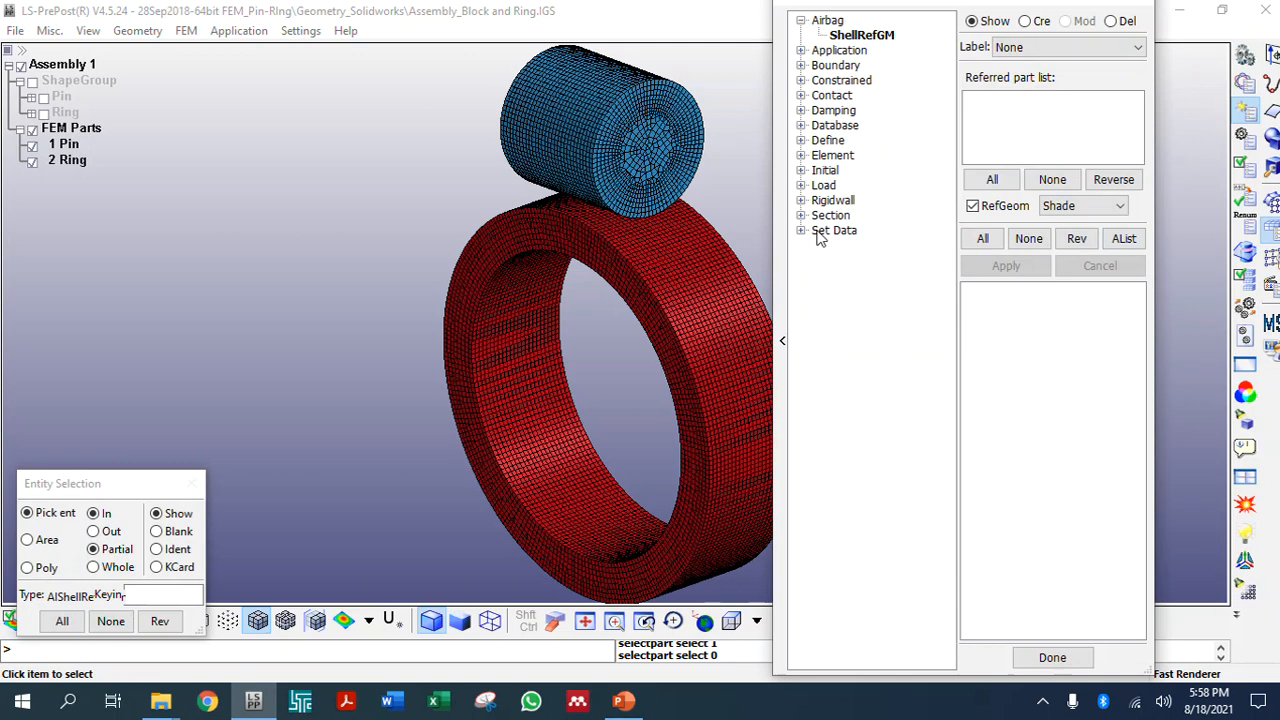
pyautogui.click(800, 66)
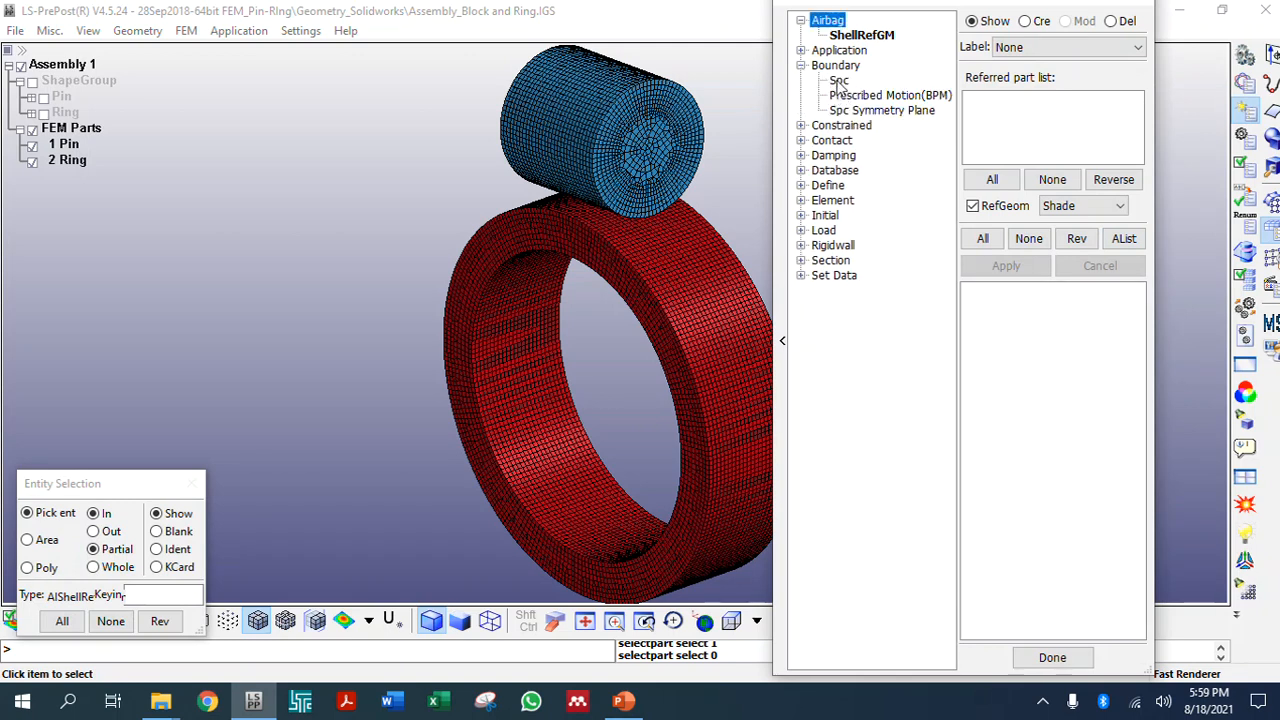
pyautogui.click(839, 82)
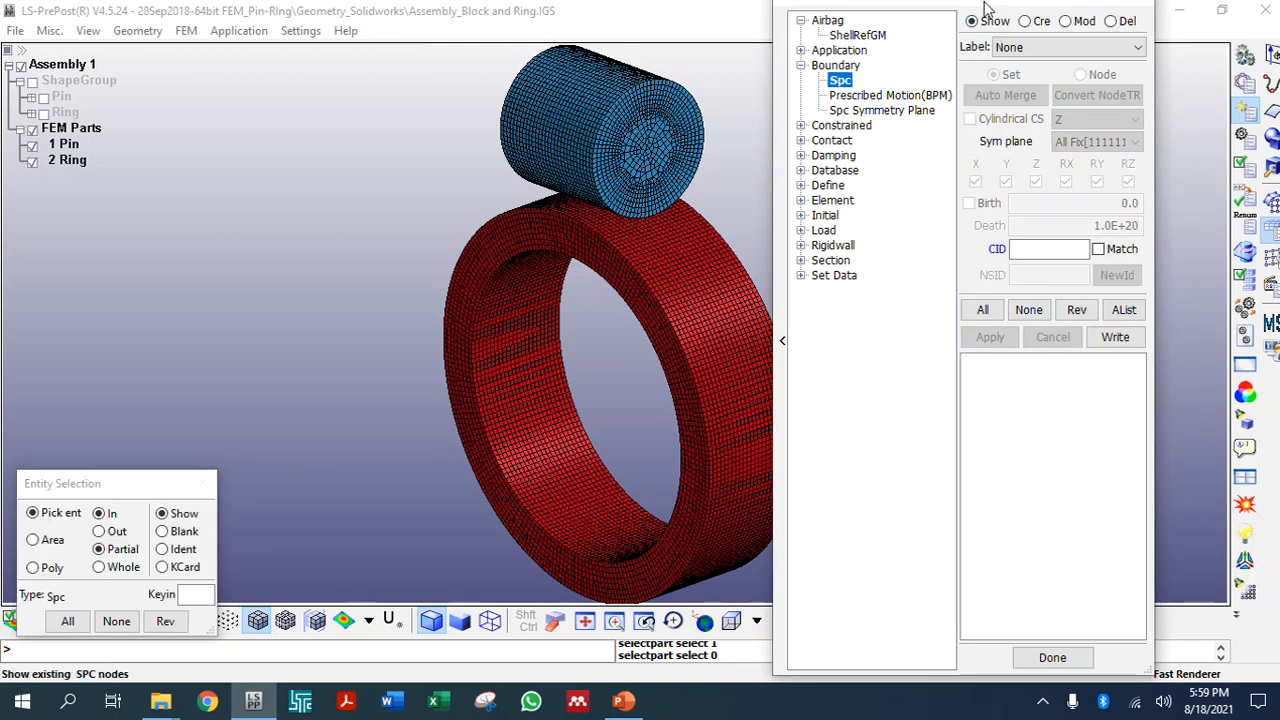
pyautogui.moveTo(985, 8); pyautogui.dragTo(990, 72)
pyautogui.click(1044, 89)
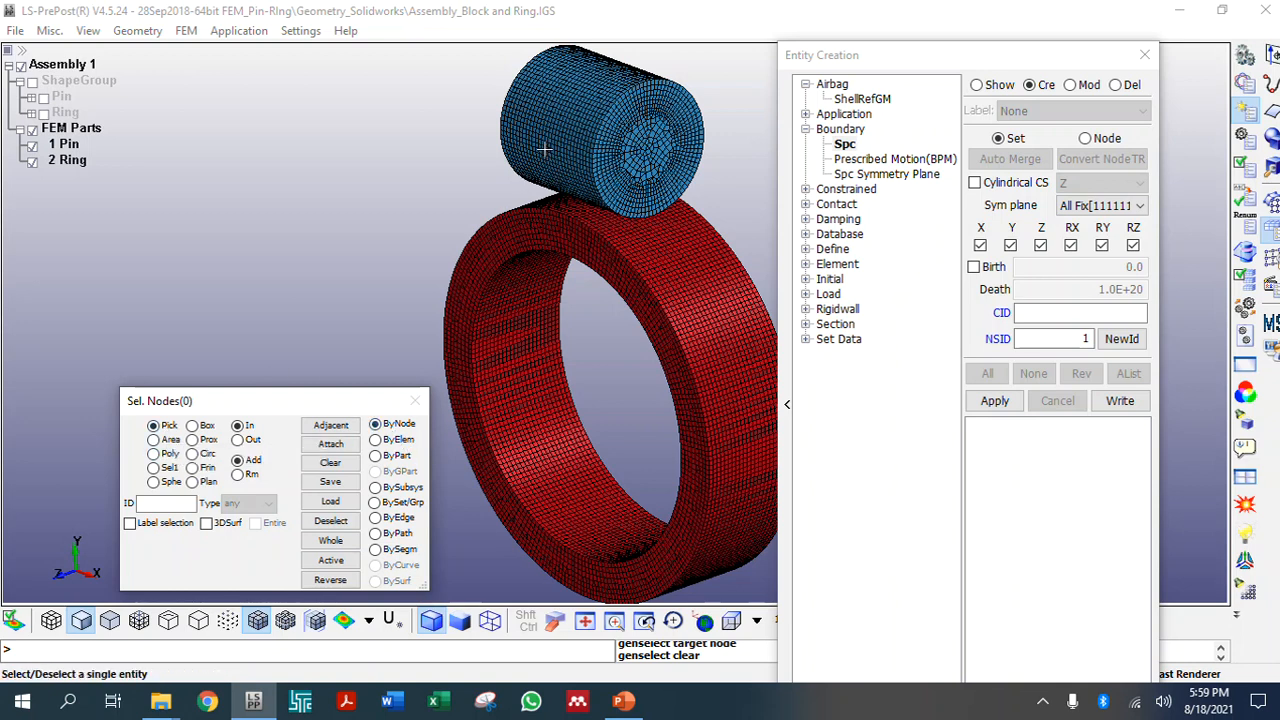
pyautogui.click(392, 458)
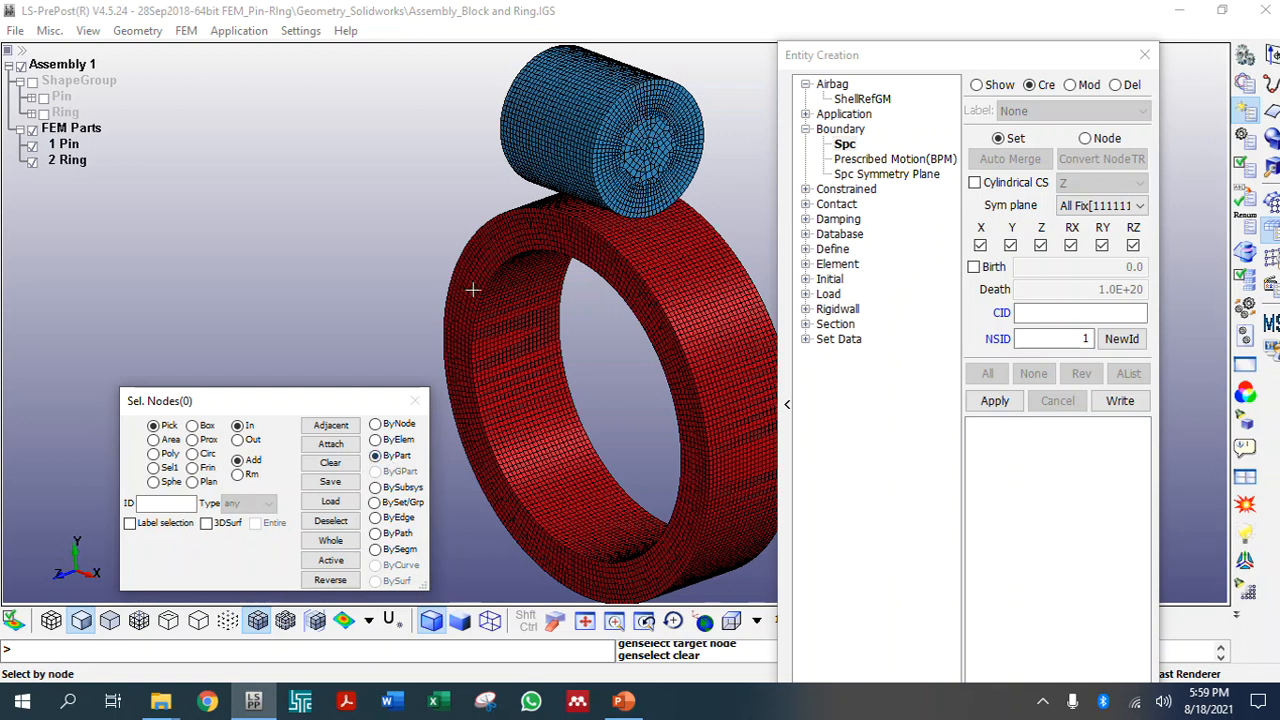
pyautogui.click(571, 108)
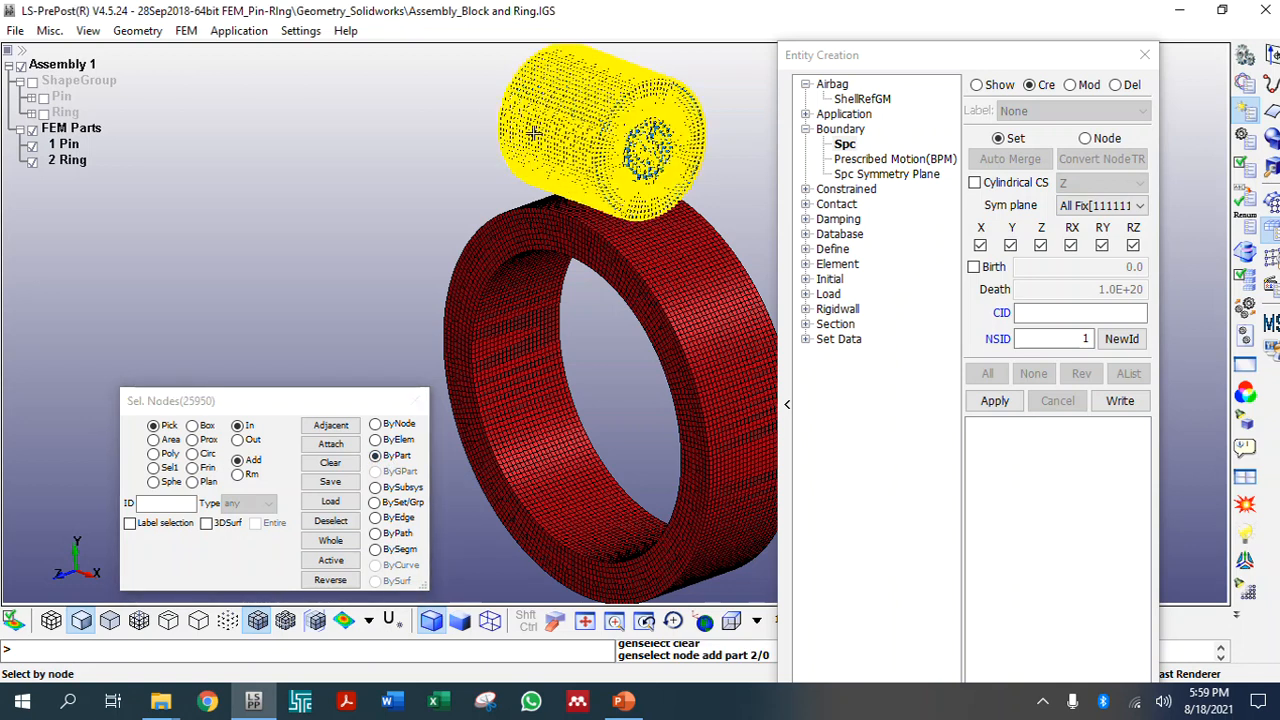
pyautogui.click(1003, 402)
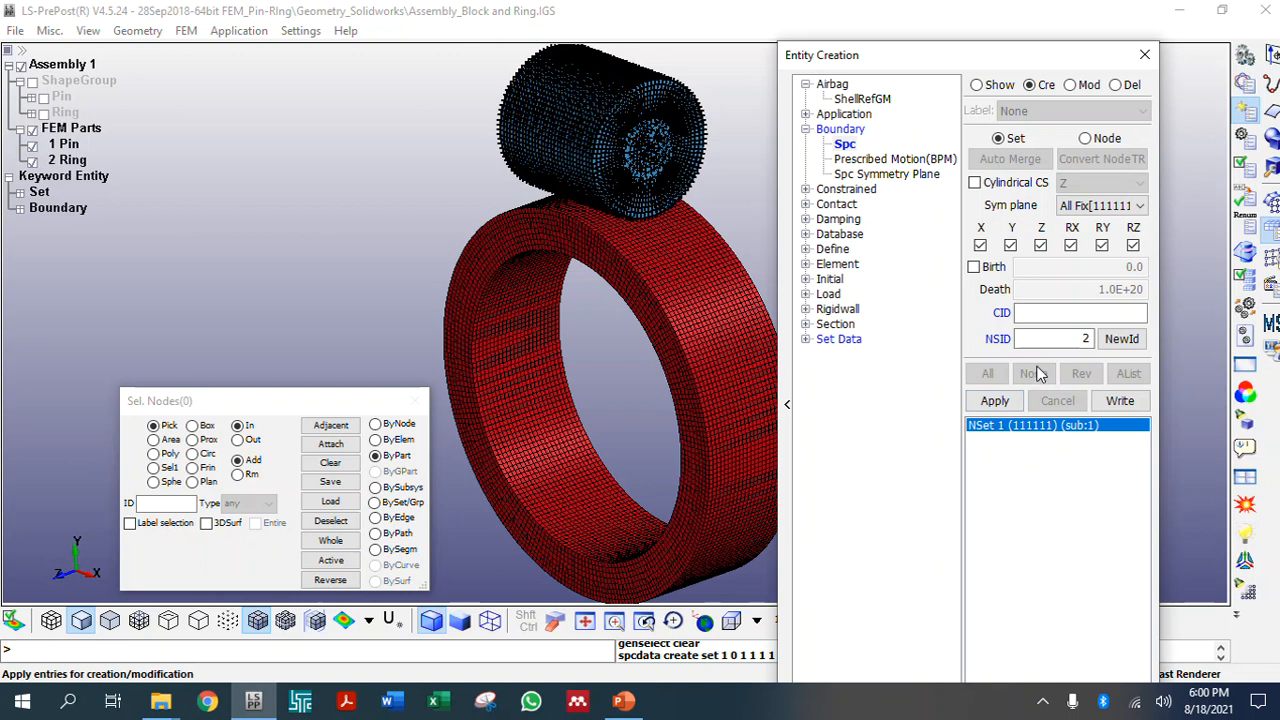
# Display the SPC of node set 1 on the pin and turn its display off
pyautogui.click(1000, 85)
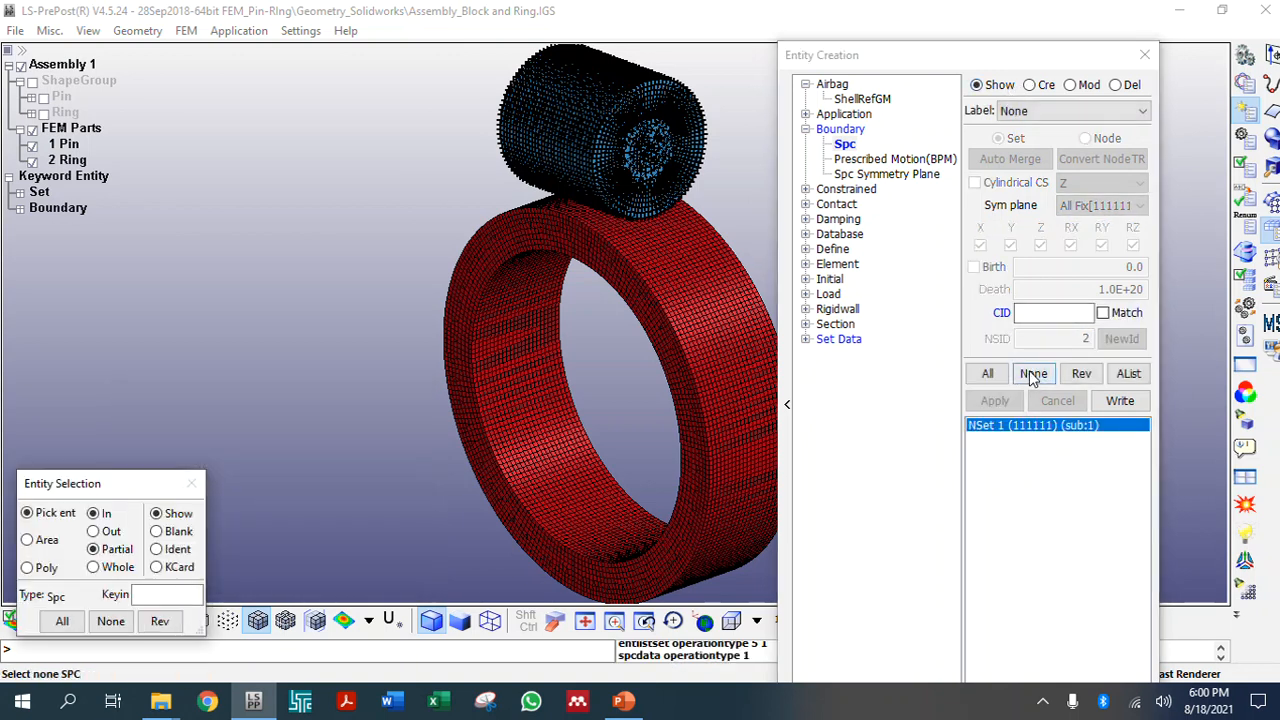
pyautogui.click(1033, 373)
pyautogui.click(1012, 426)
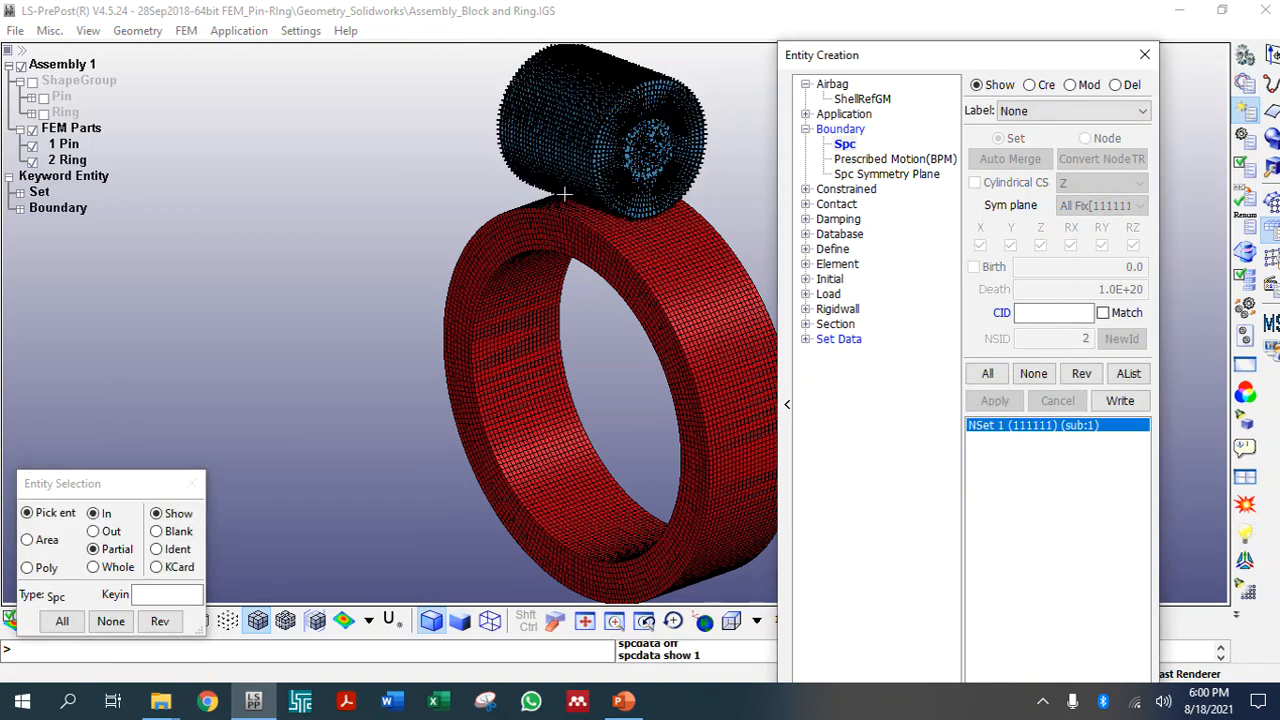
pyautogui.click(1033, 373)
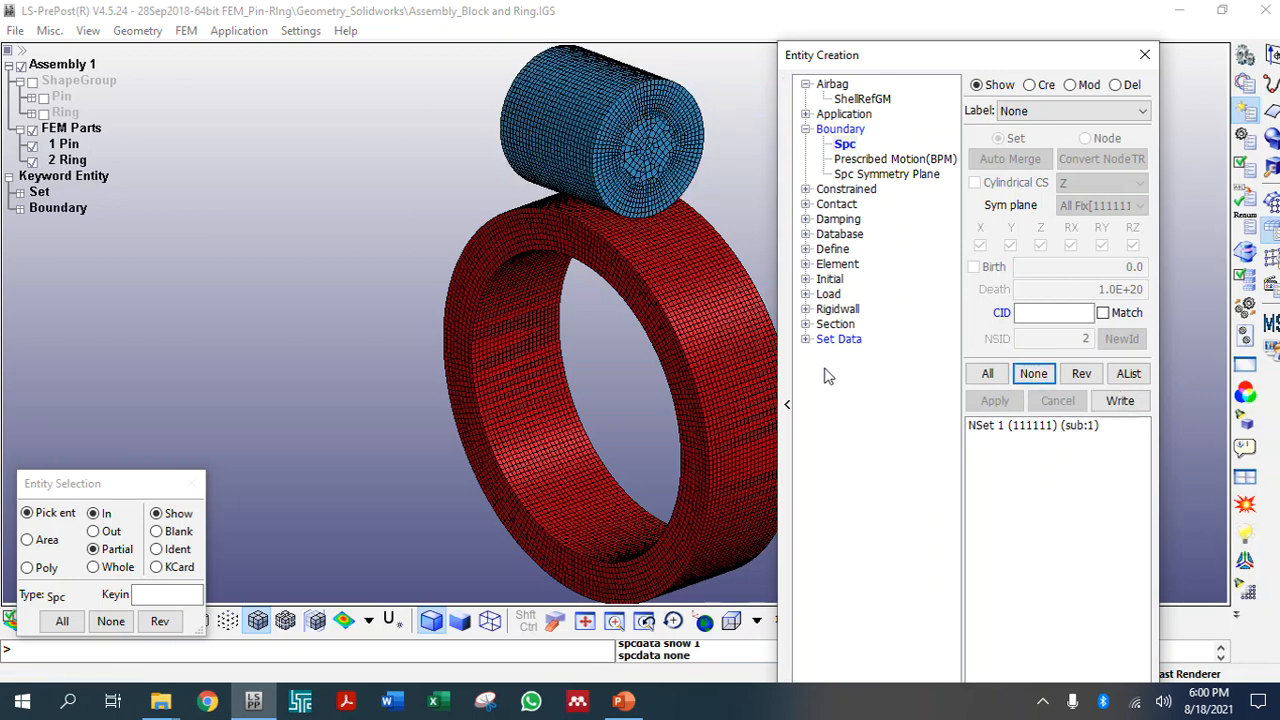
# Retitle the *SET_NODE entry of the SPC as NODESET(SPC) Pin and turn off its display
pyautogui.click(805, 339)
pyautogui.click(866, 354)
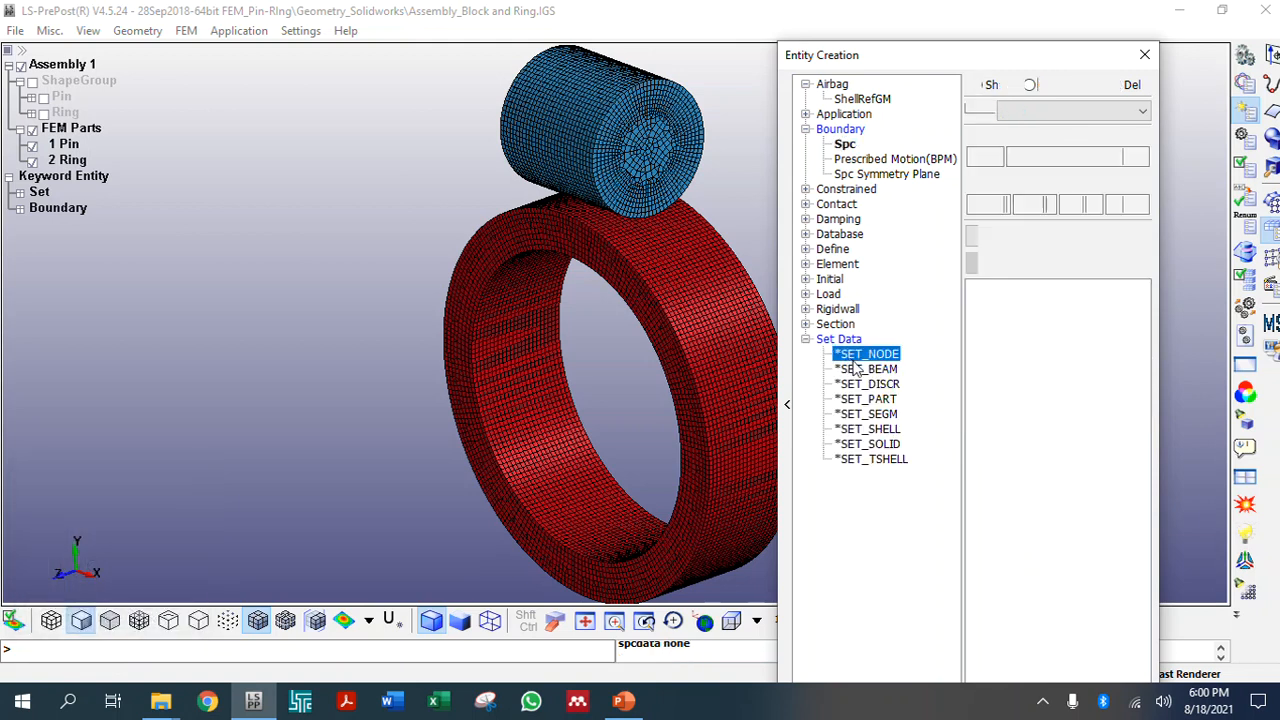
pyautogui.click(1010, 290)
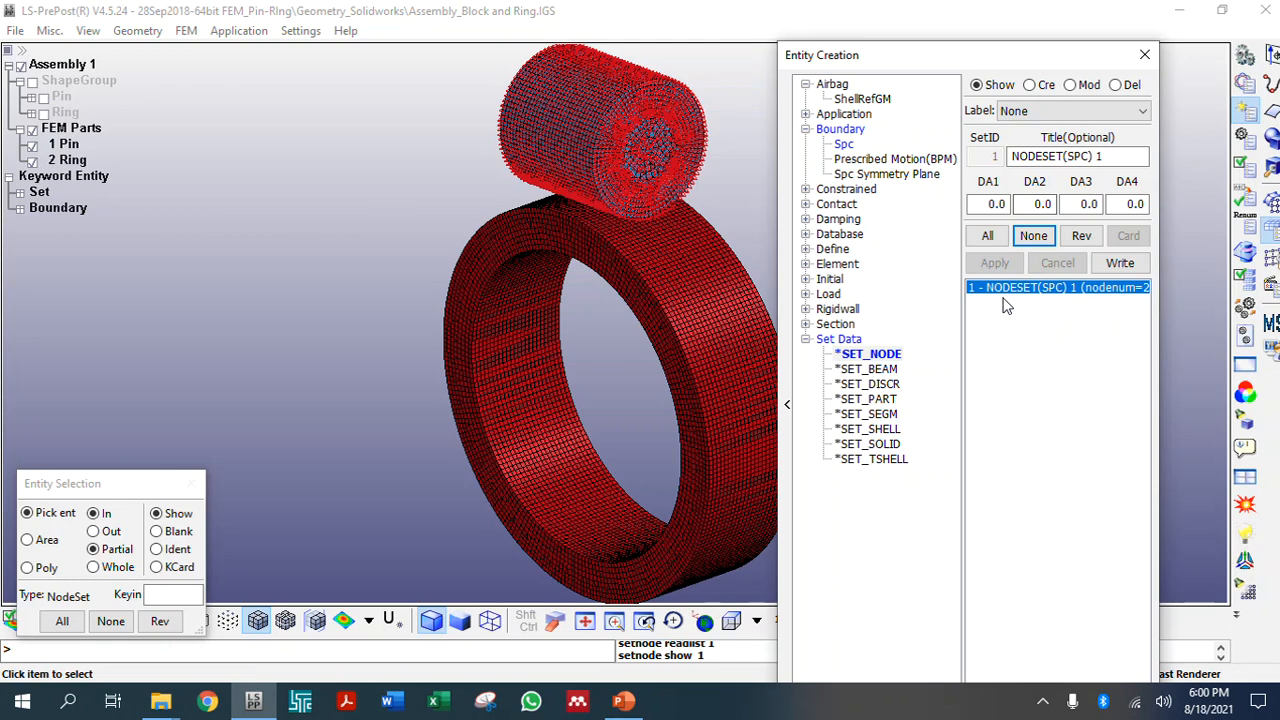
pyautogui.click(1086, 88)
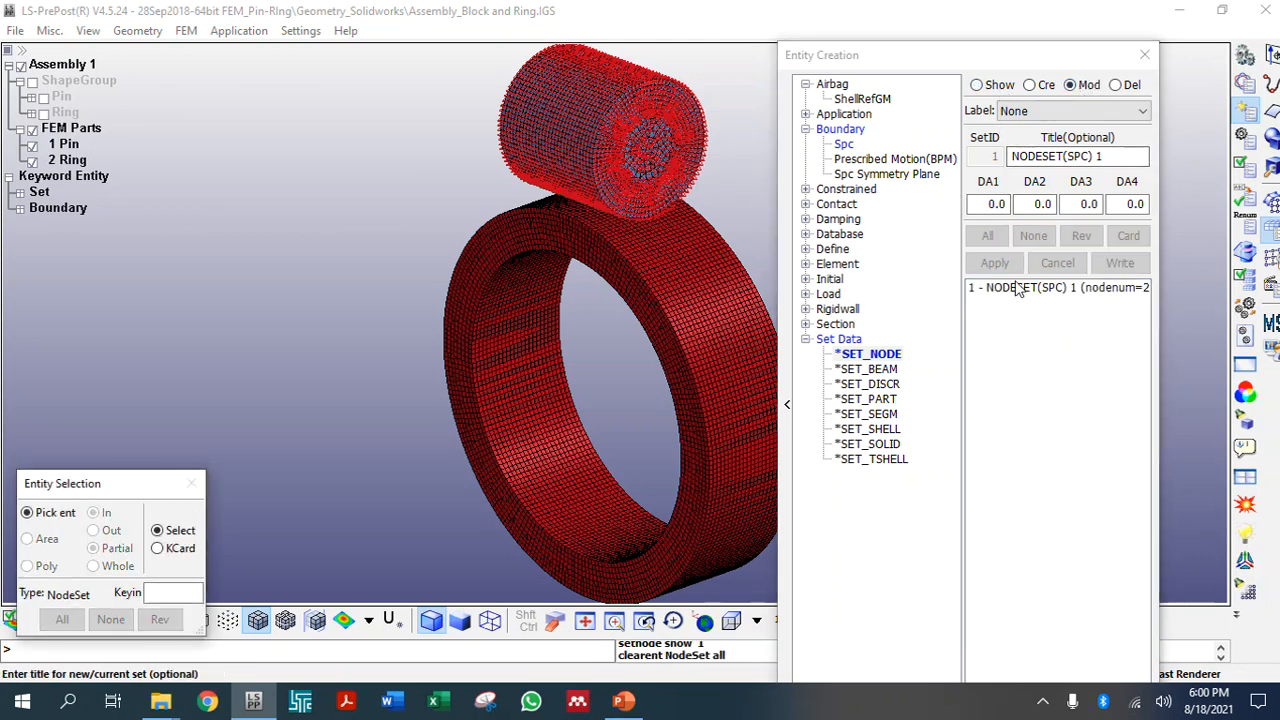
pyautogui.click(982, 287)
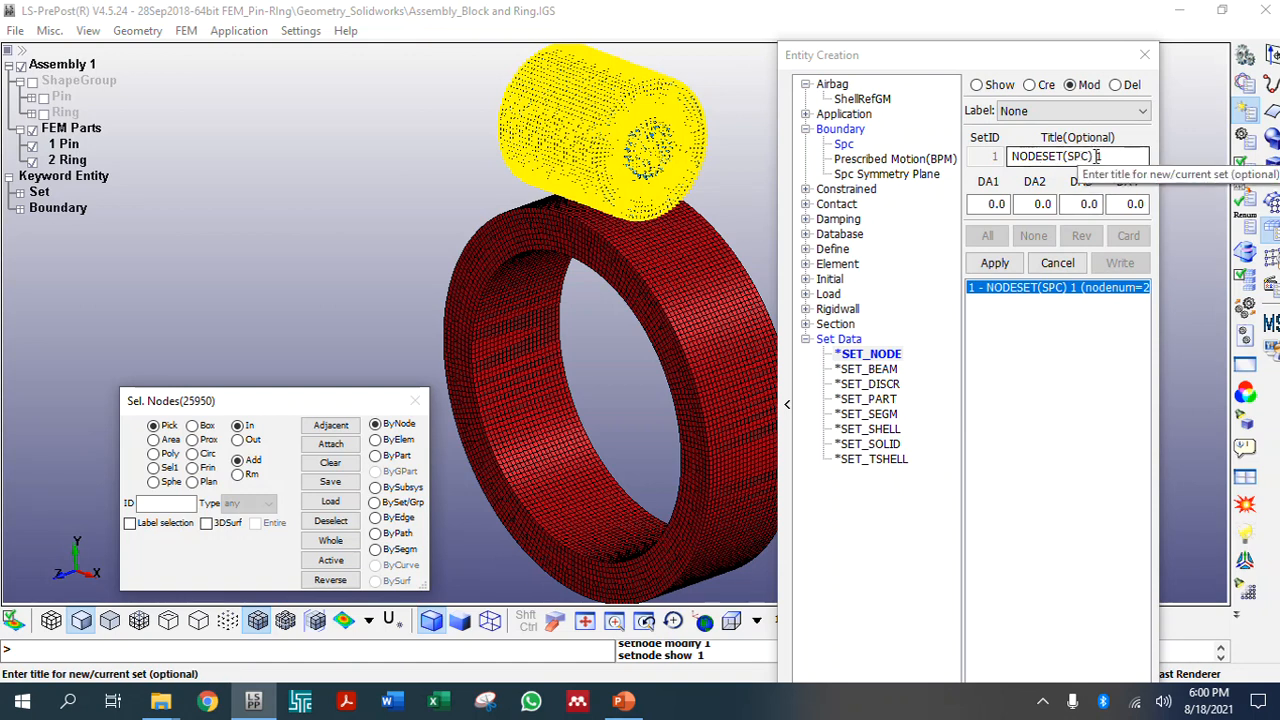
pyautogui.moveTo(1095, 156); pyautogui.dragTo(1117, 155)
pyautogui.write('Pin')
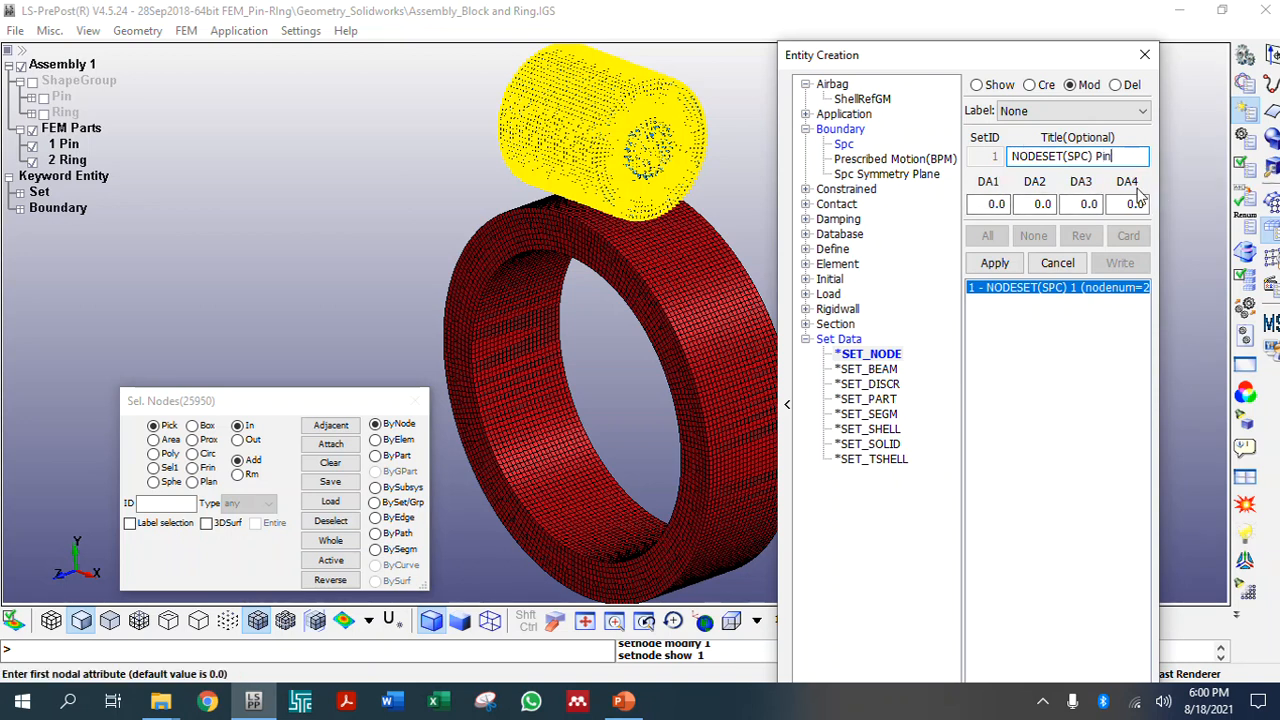
pyautogui.click(1028, 204)
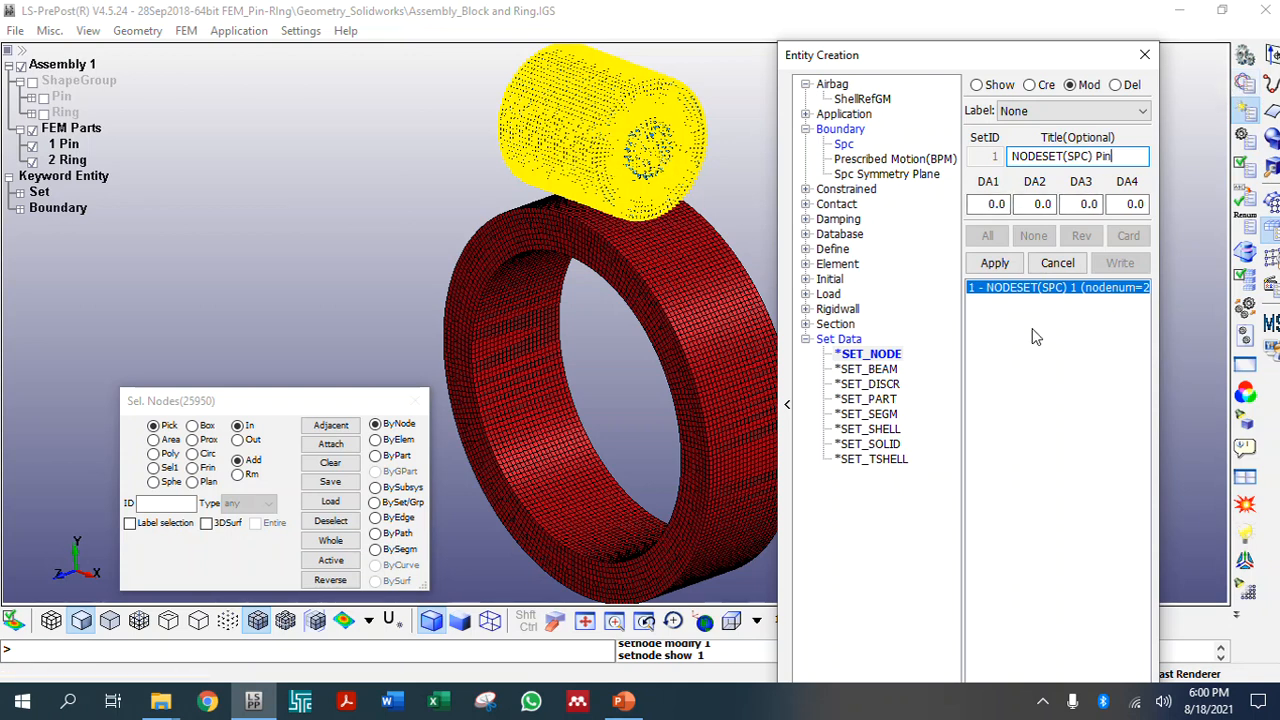
pyautogui.click(995, 263)
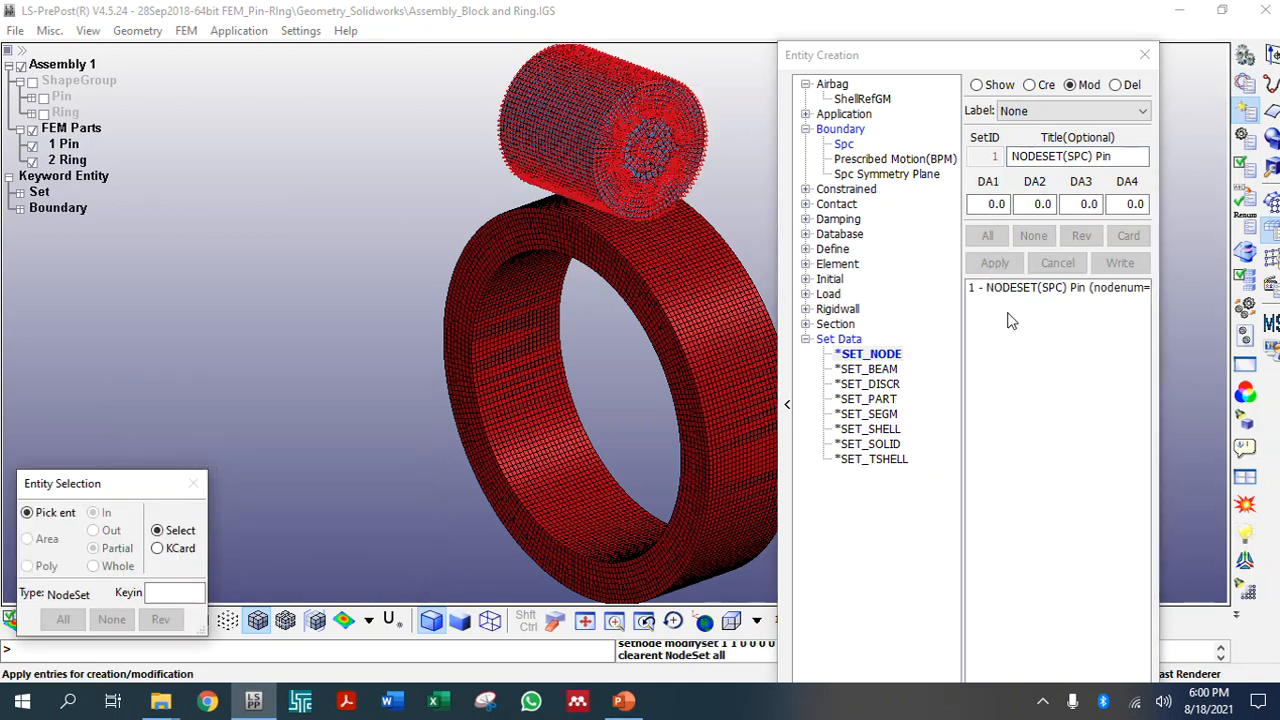
pyautogui.click(1004, 87)
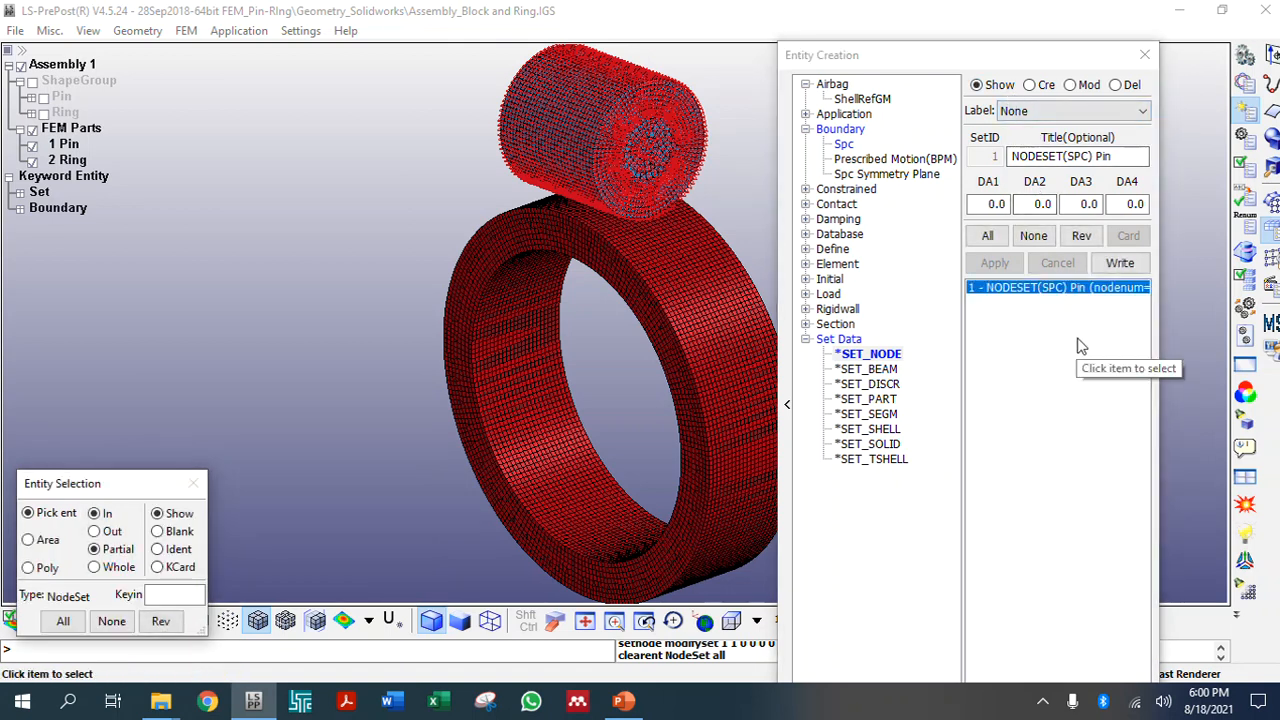
pyautogui.click(1036, 239)
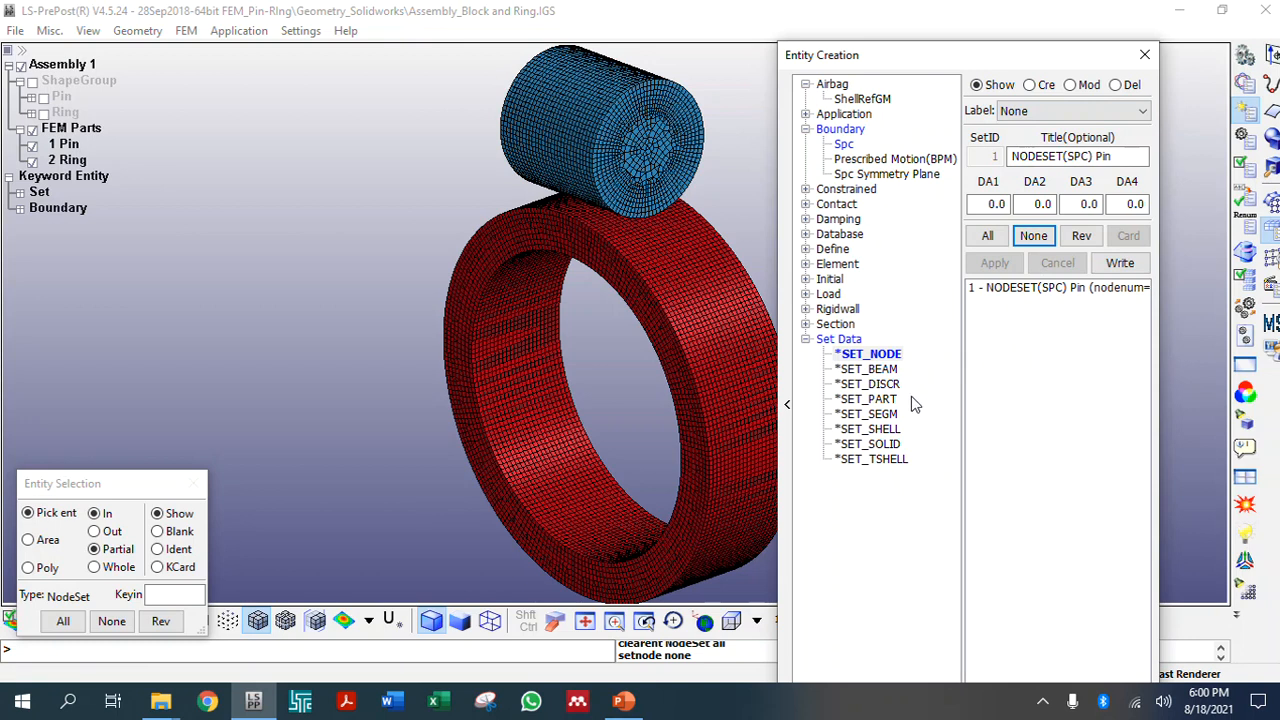
# Create a *SET_PART entry with ID 1 titled Pin that contains the cylindrical pin mesh
pyautogui.click(868, 399)
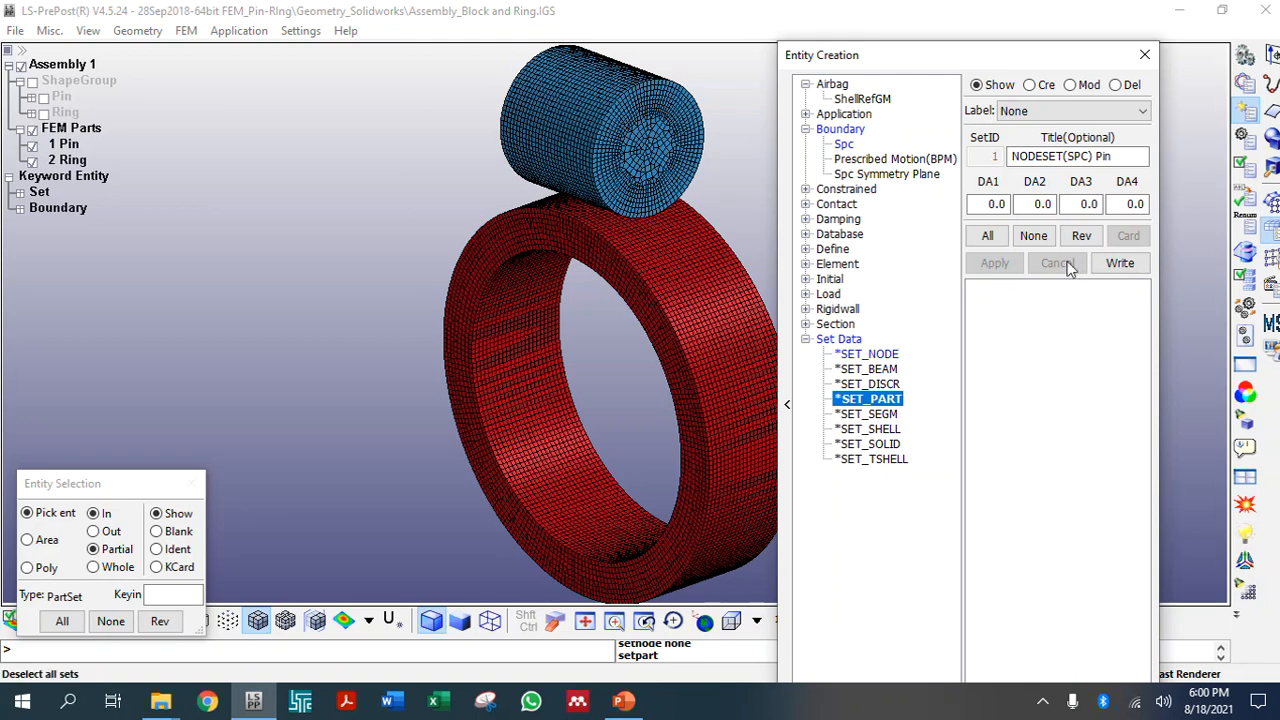
pyautogui.click(1046, 92)
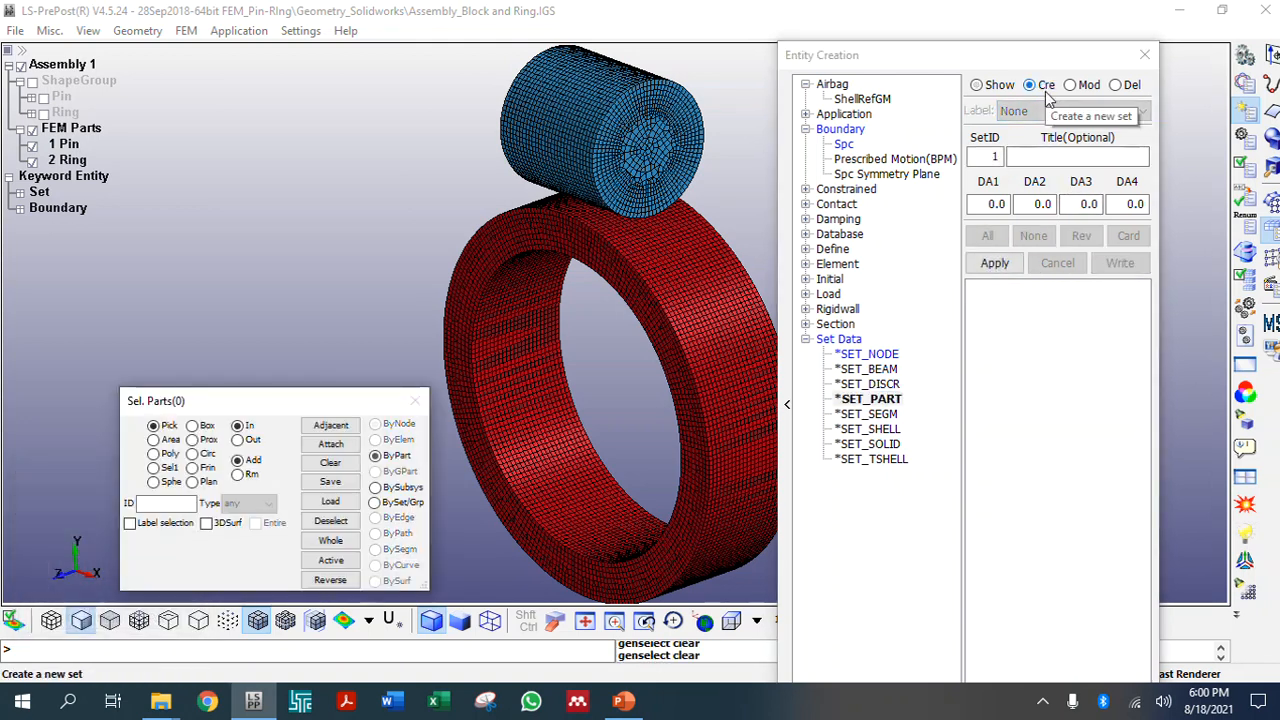
pyautogui.click(1036, 159)
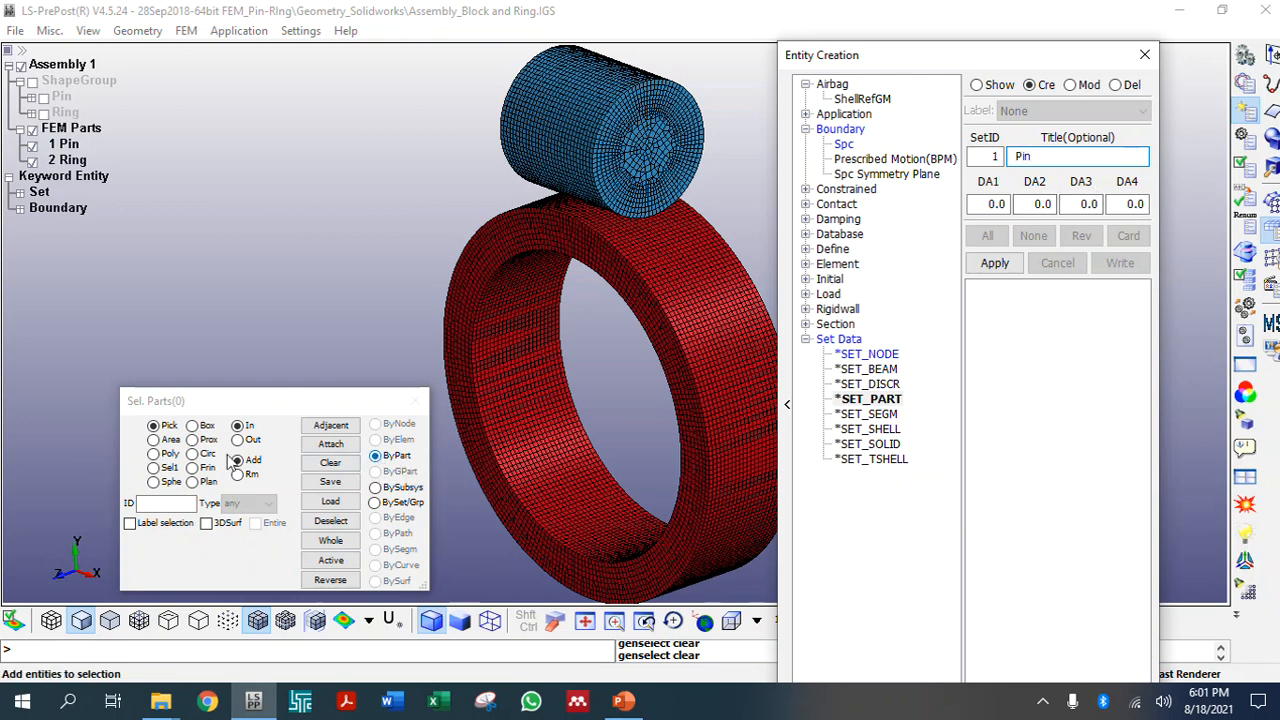
pyautogui.click(548, 154)
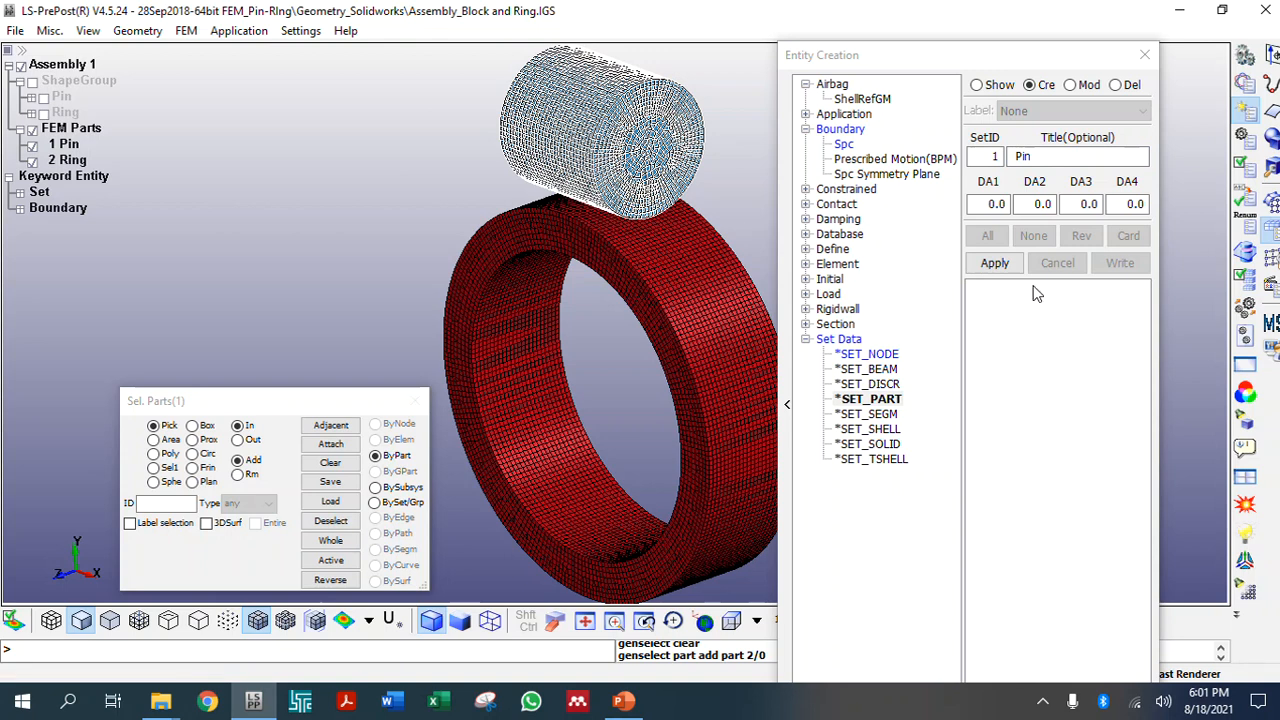
pyautogui.click(995, 263)
# Create a *SET_PART entry with ID 2 titled Ring that contains the ring mesh
pyautogui.click(1052, 157)
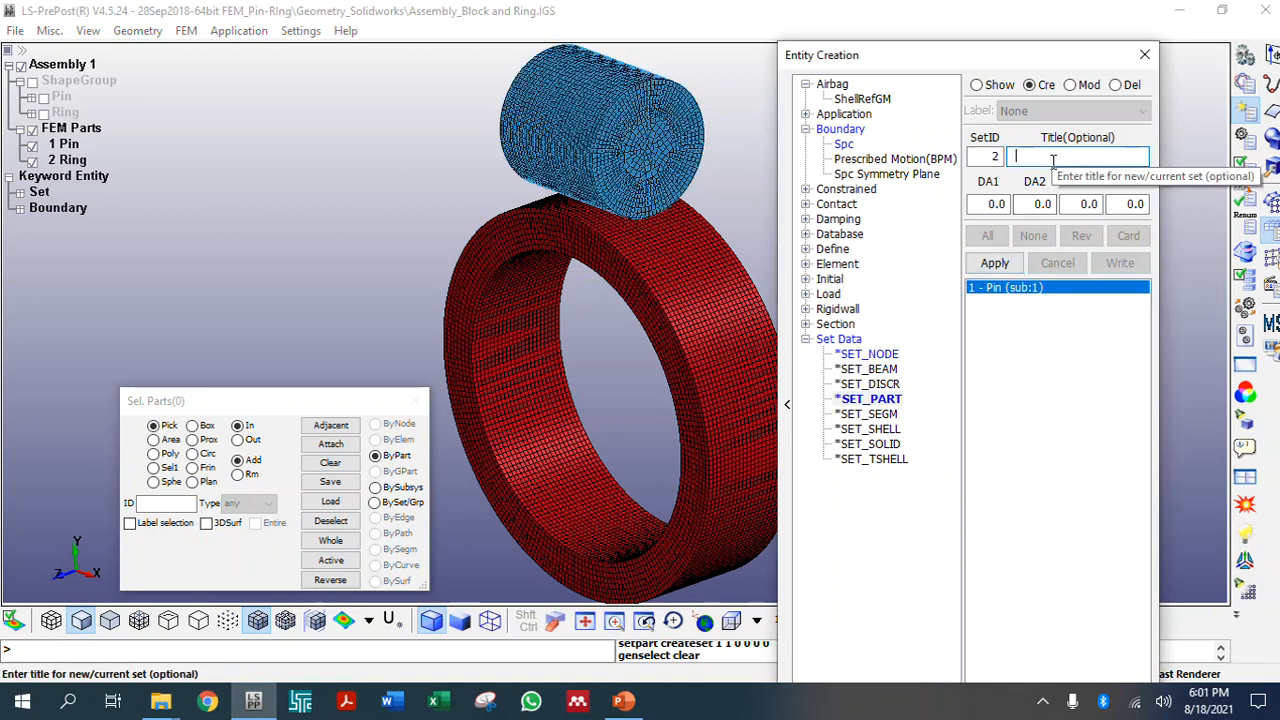
pyautogui.write('R')
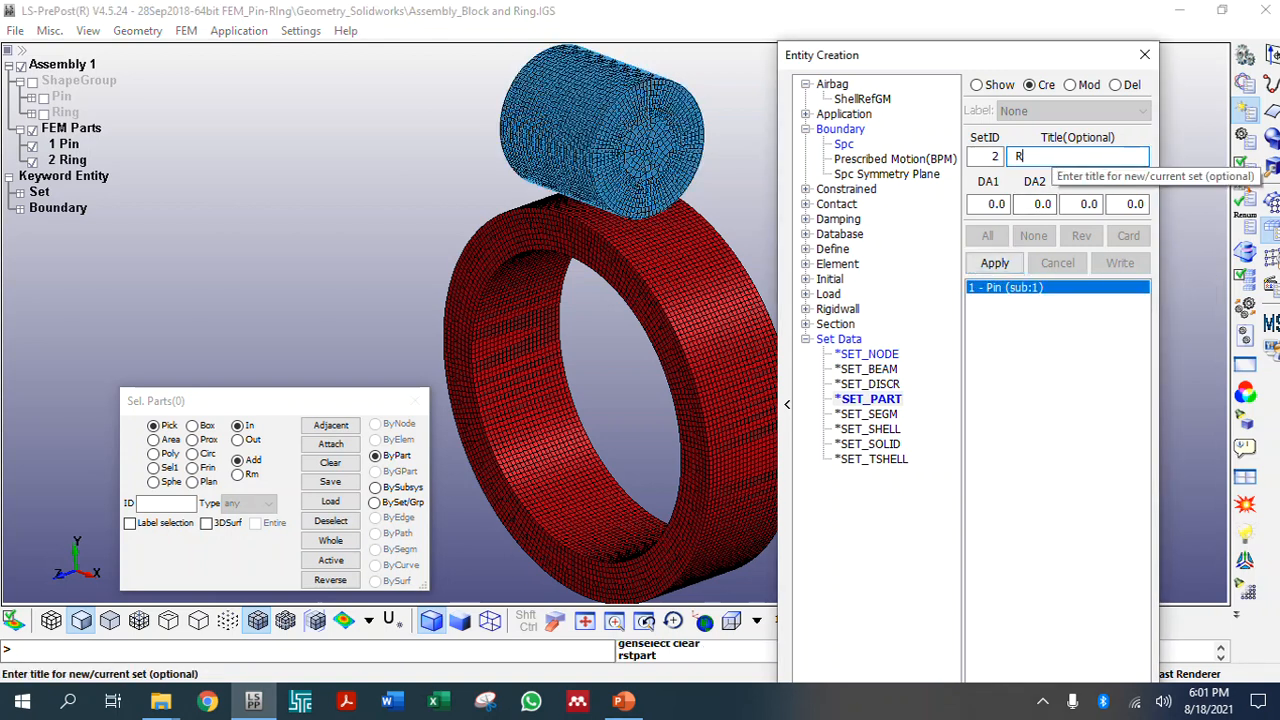
pyautogui.write('ing')
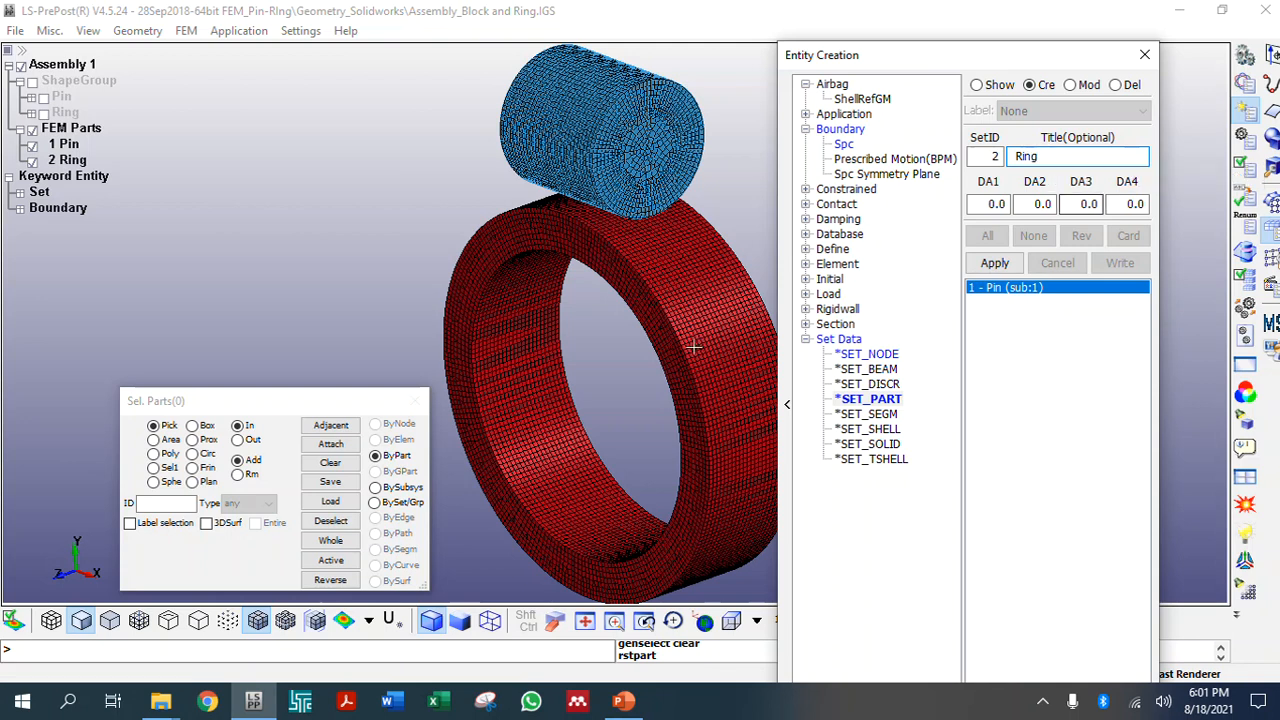
pyautogui.click(665, 290)
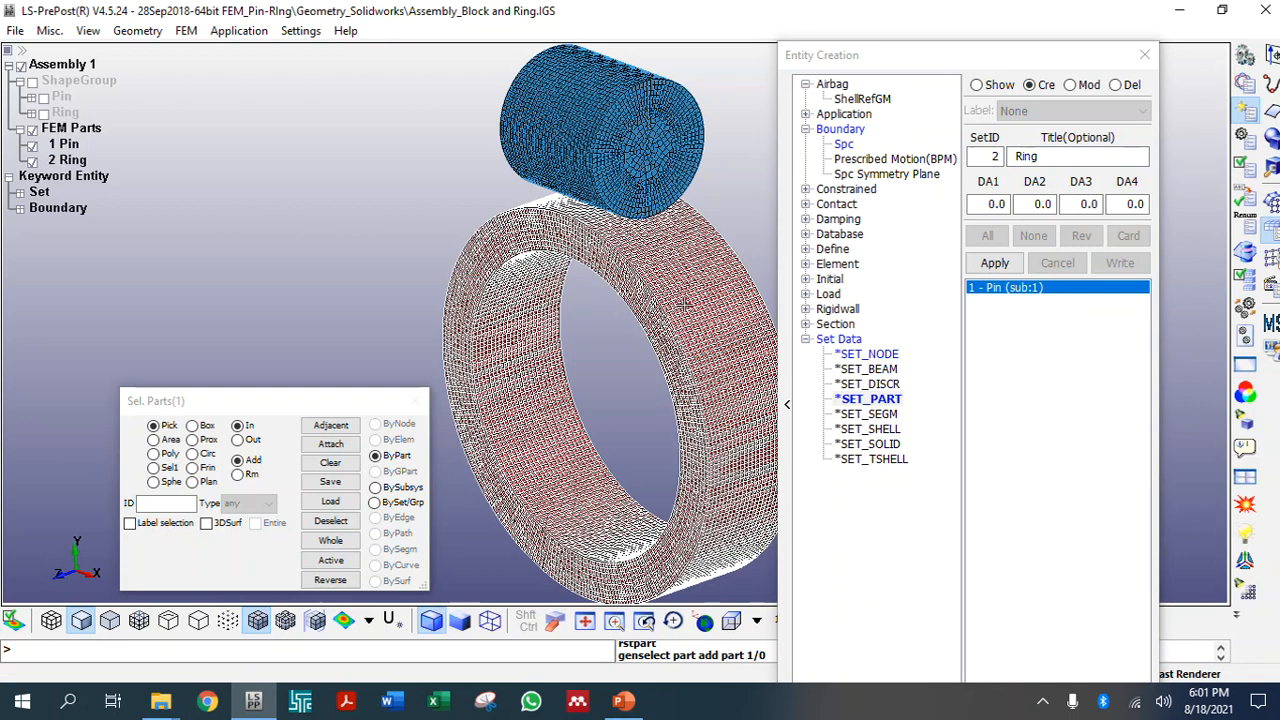
pyautogui.click(995, 264)
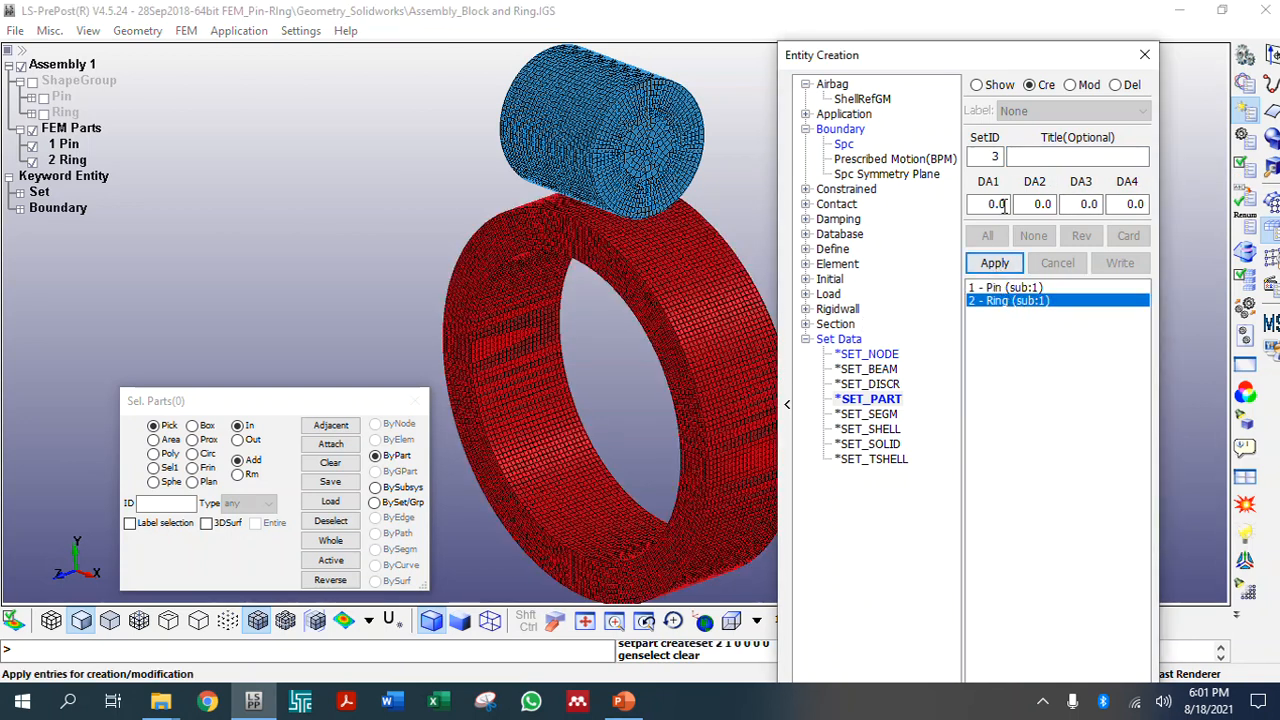
# Display the Ring and Pin part sets, clear their display, check the *SET_NODE list and close entity creation
pyautogui.click(987, 86)
pyautogui.click(1000, 300)
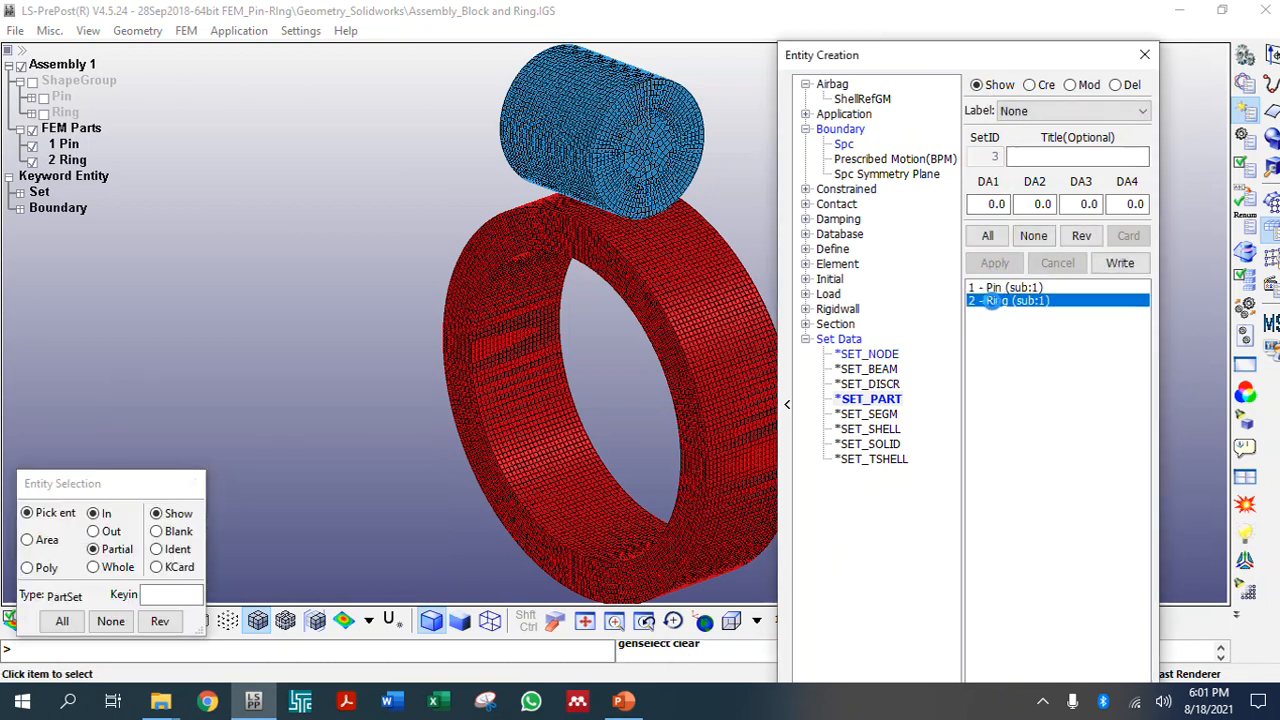
pyautogui.click(1004, 288)
pyautogui.click(1030, 238)
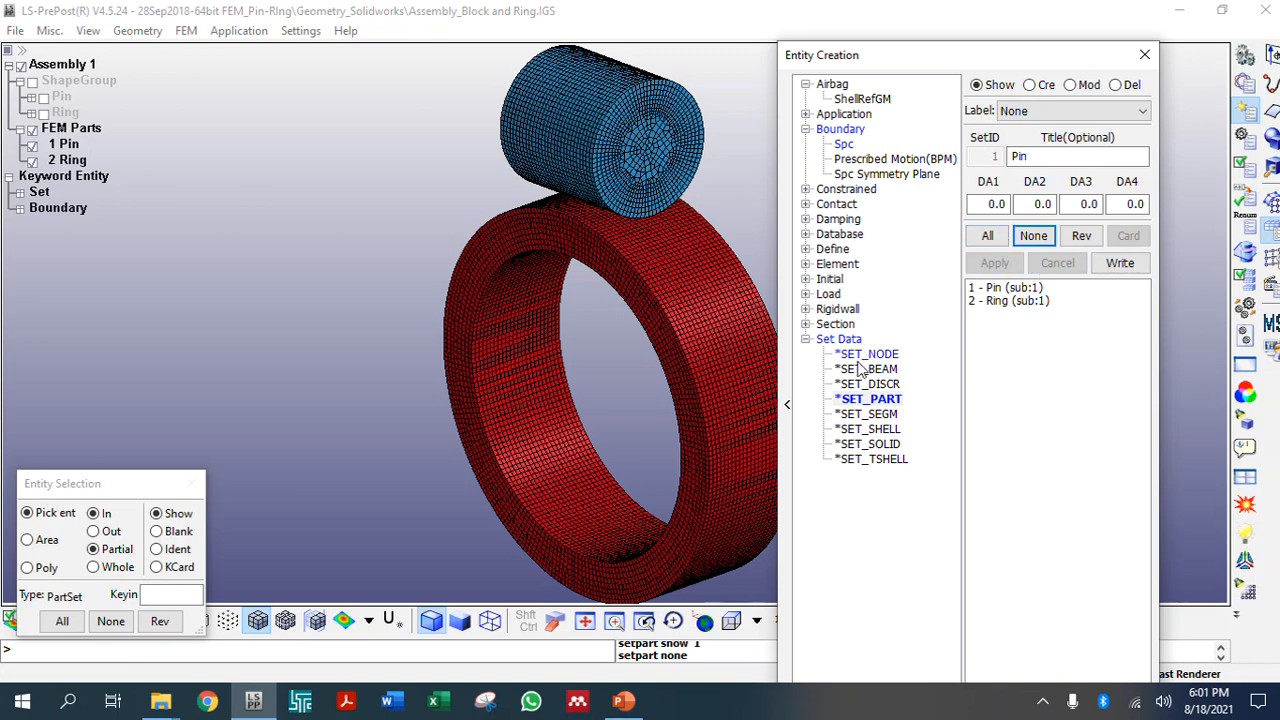
pyautogui.click(850, 355)
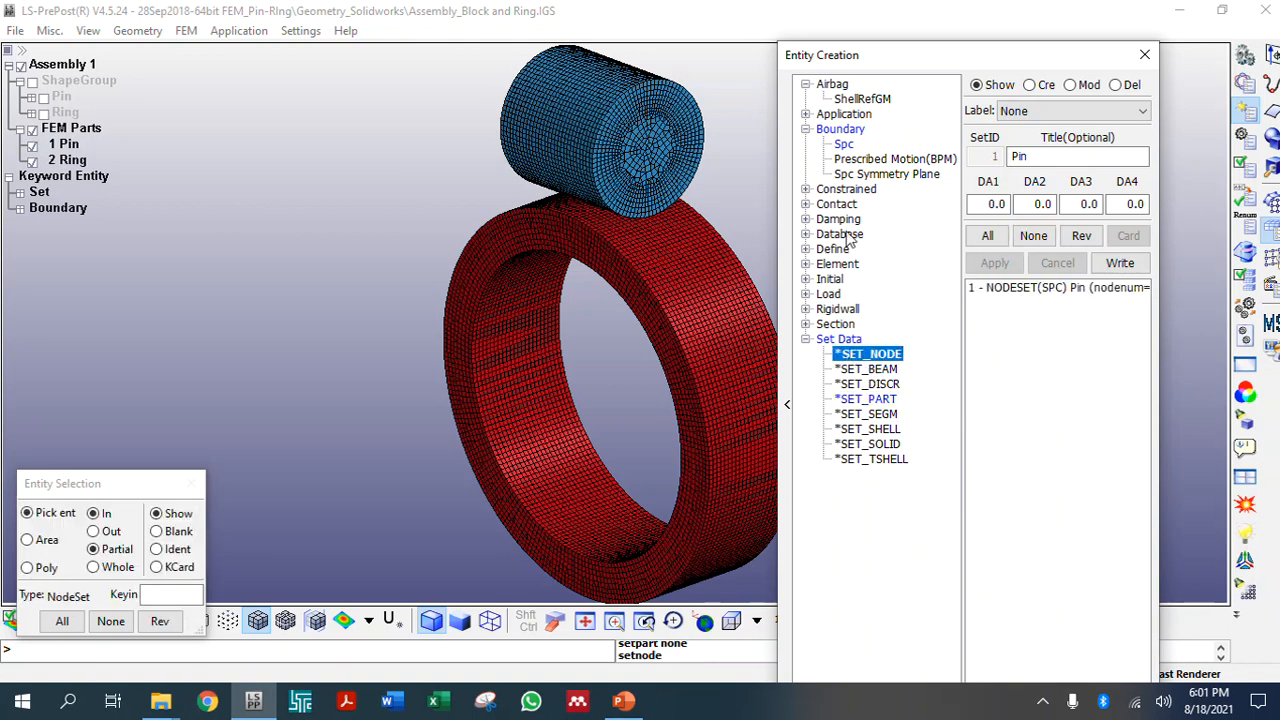
pyautogui.click(1145, 54)
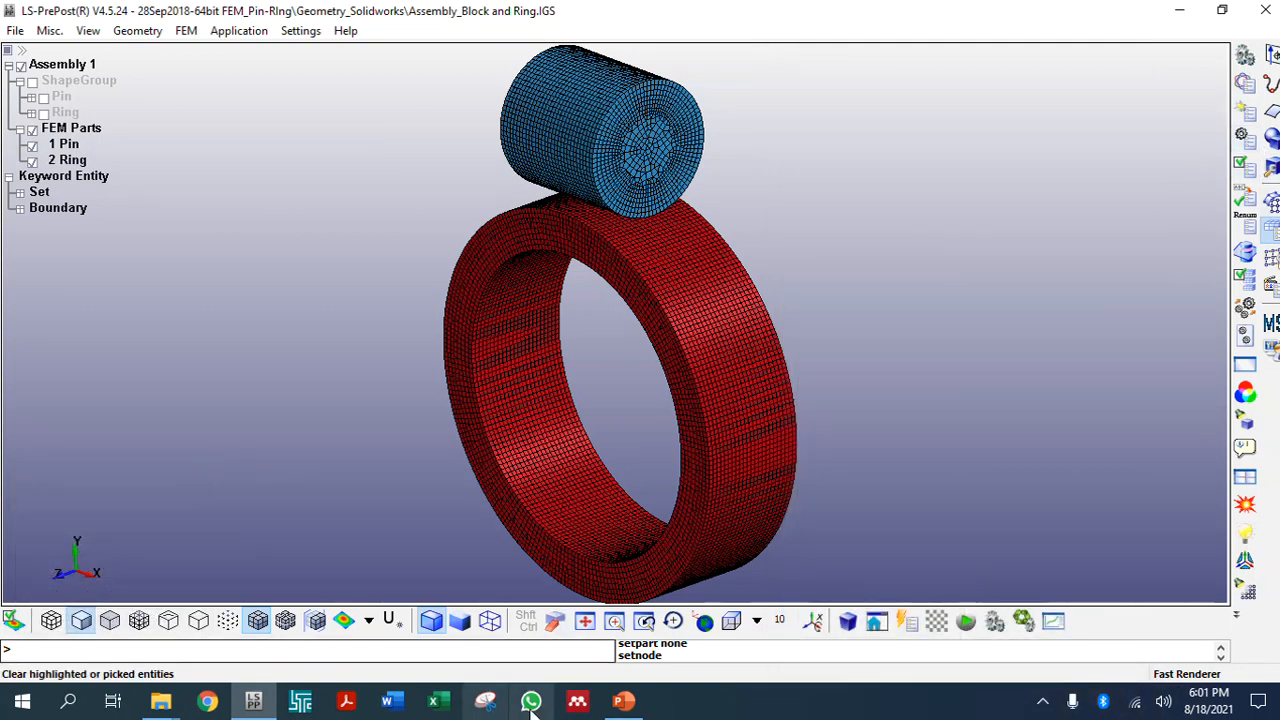
# Review the ring's displacement, rotation and material type on the FE Model slide in PowerPoint, and return to LS-PrePost
pyautogui.click(623, 701)
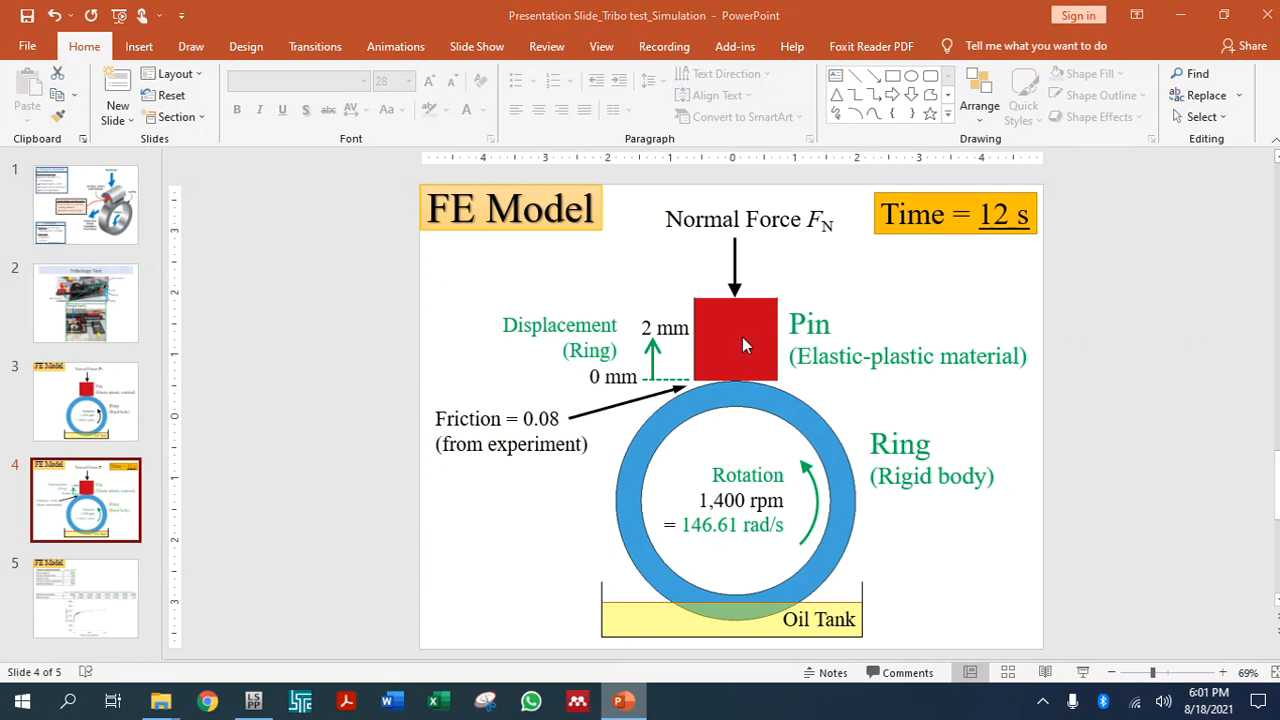
pyautogui.click(1135, 462)
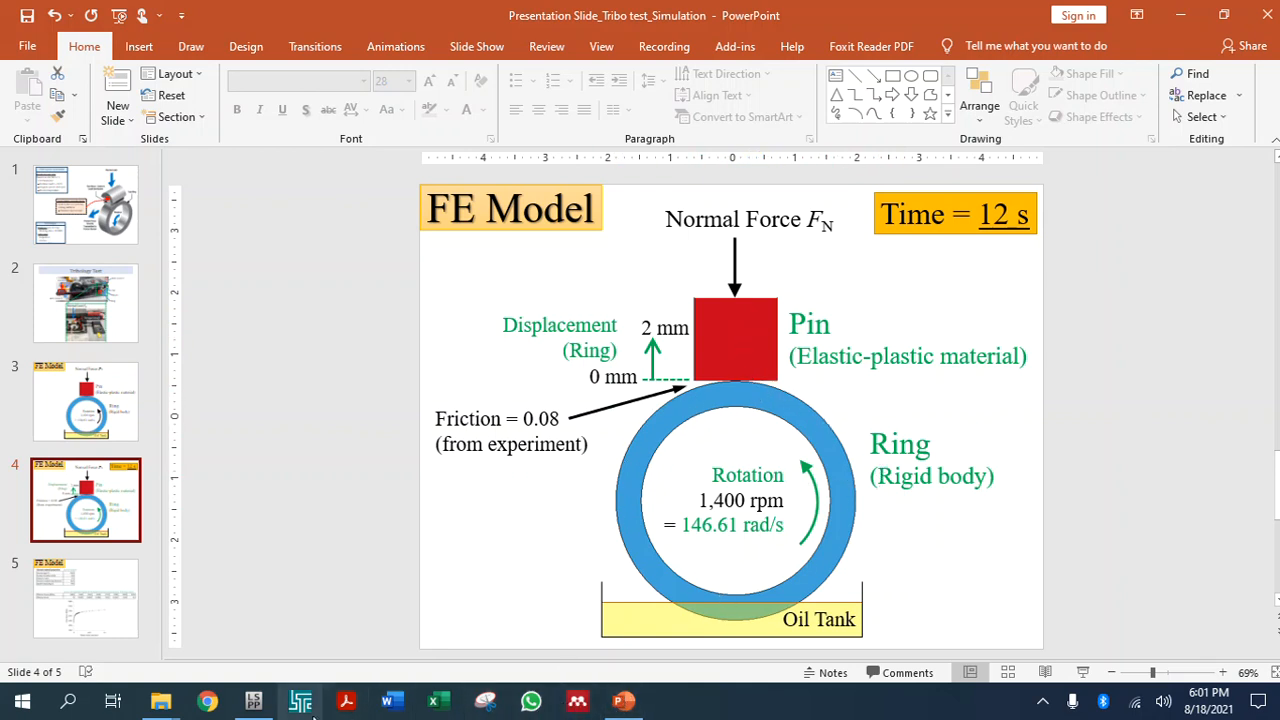
pyautogui.click(253, 701)
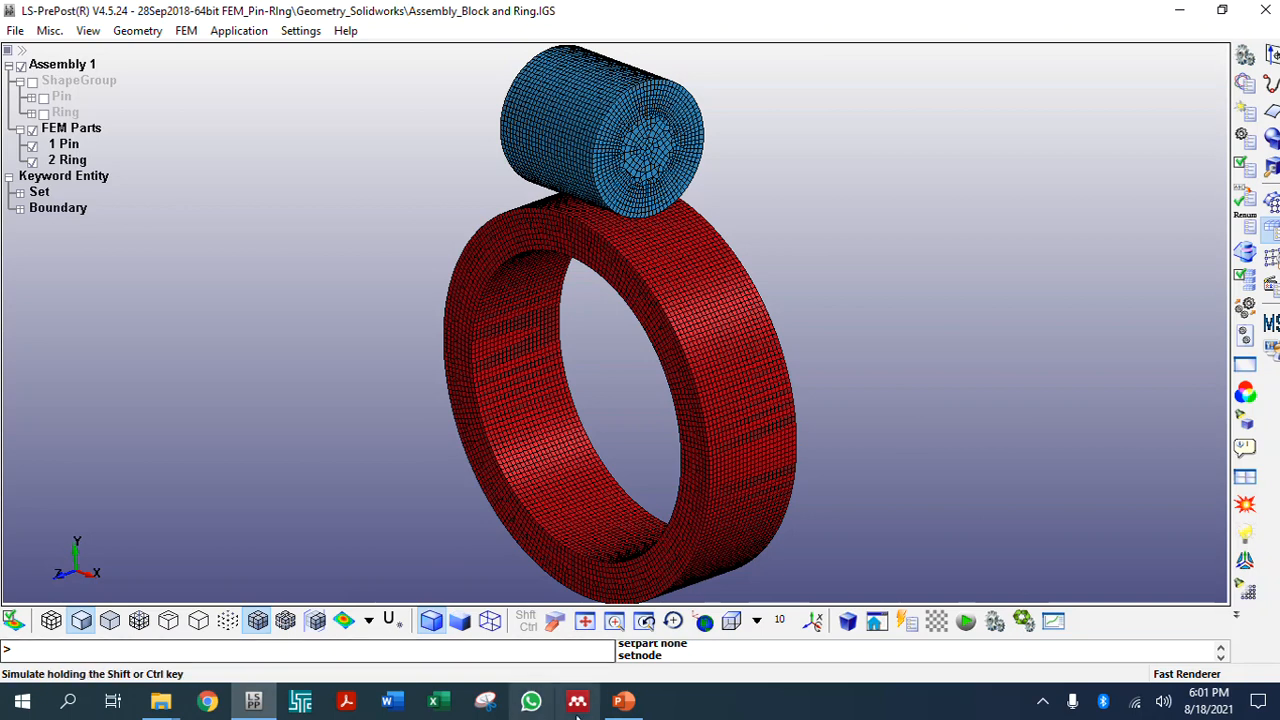
pyautogui.click(623, 701)
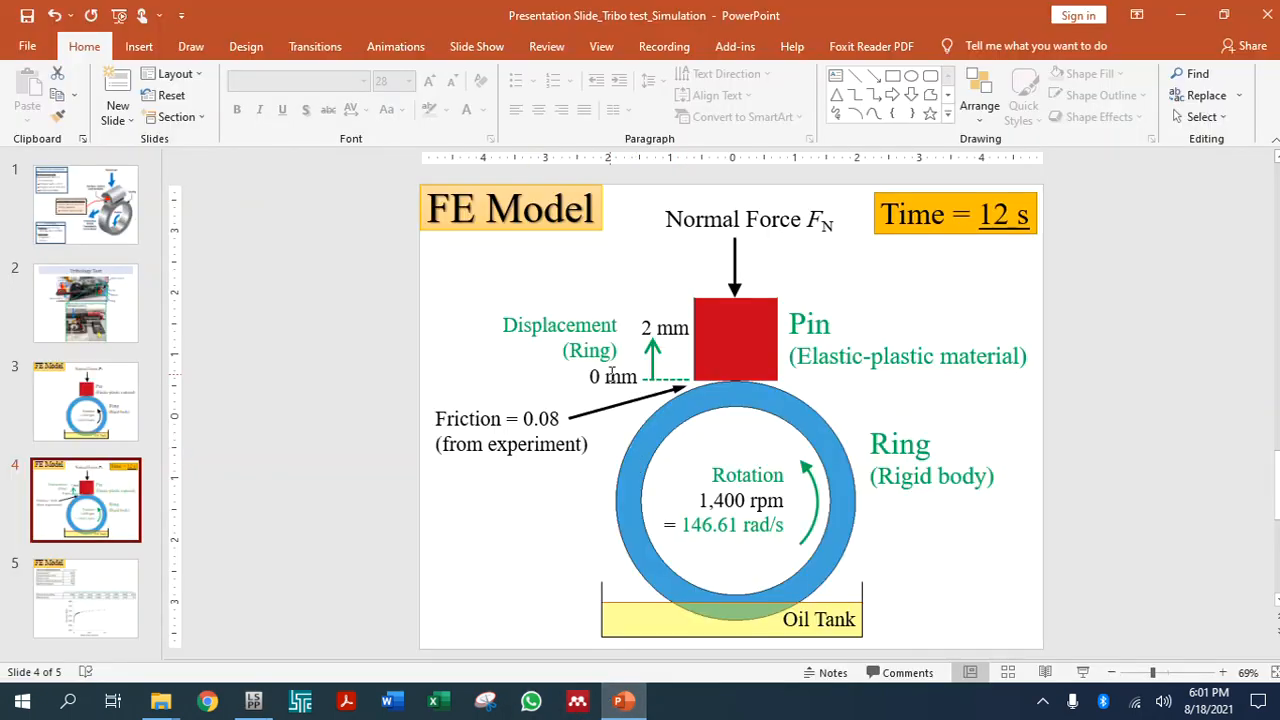
pyautogui.moveTo(507, 323); pyautogui.dragTo(626, 356)
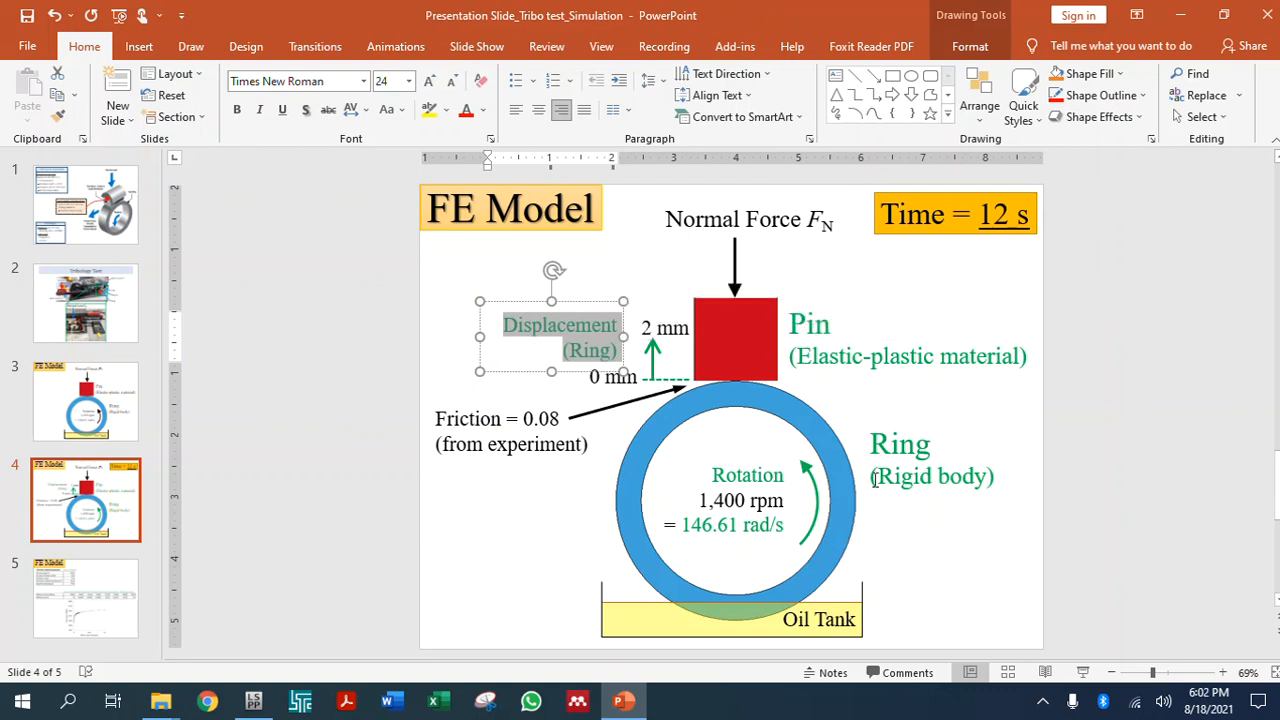
pyautogui.click(265, 554)
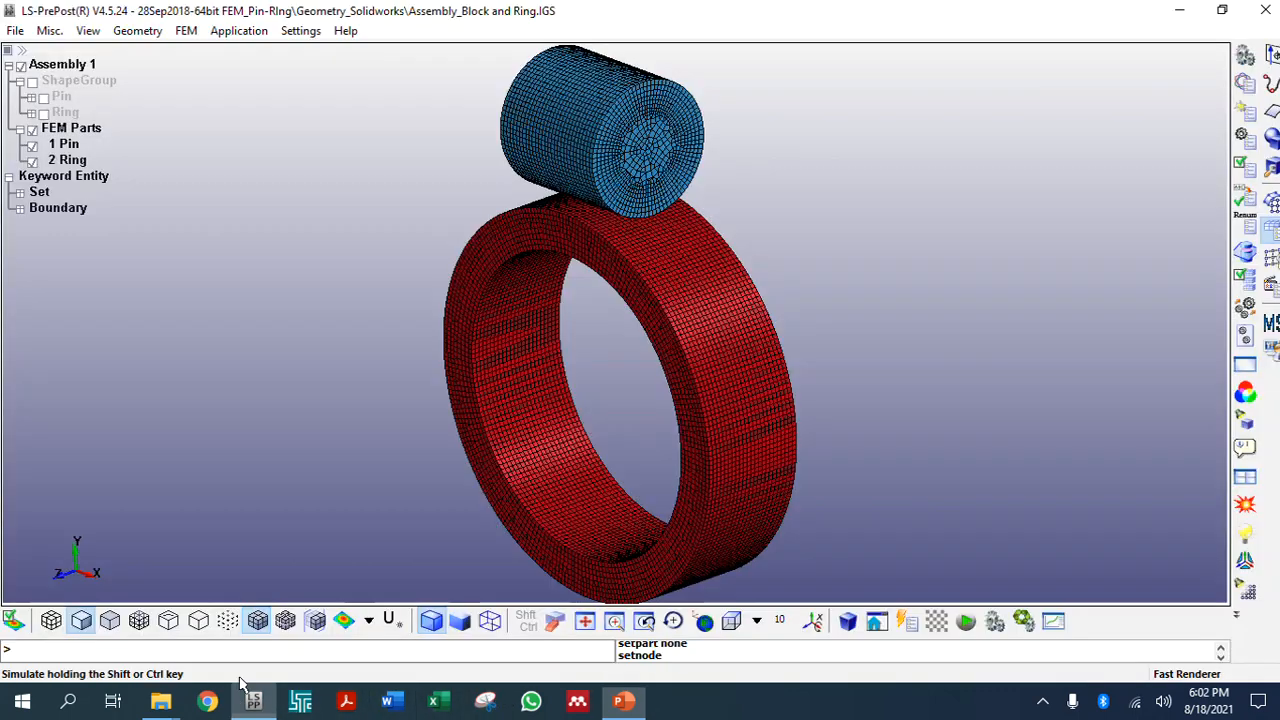
pyautogui.click(254, 701)
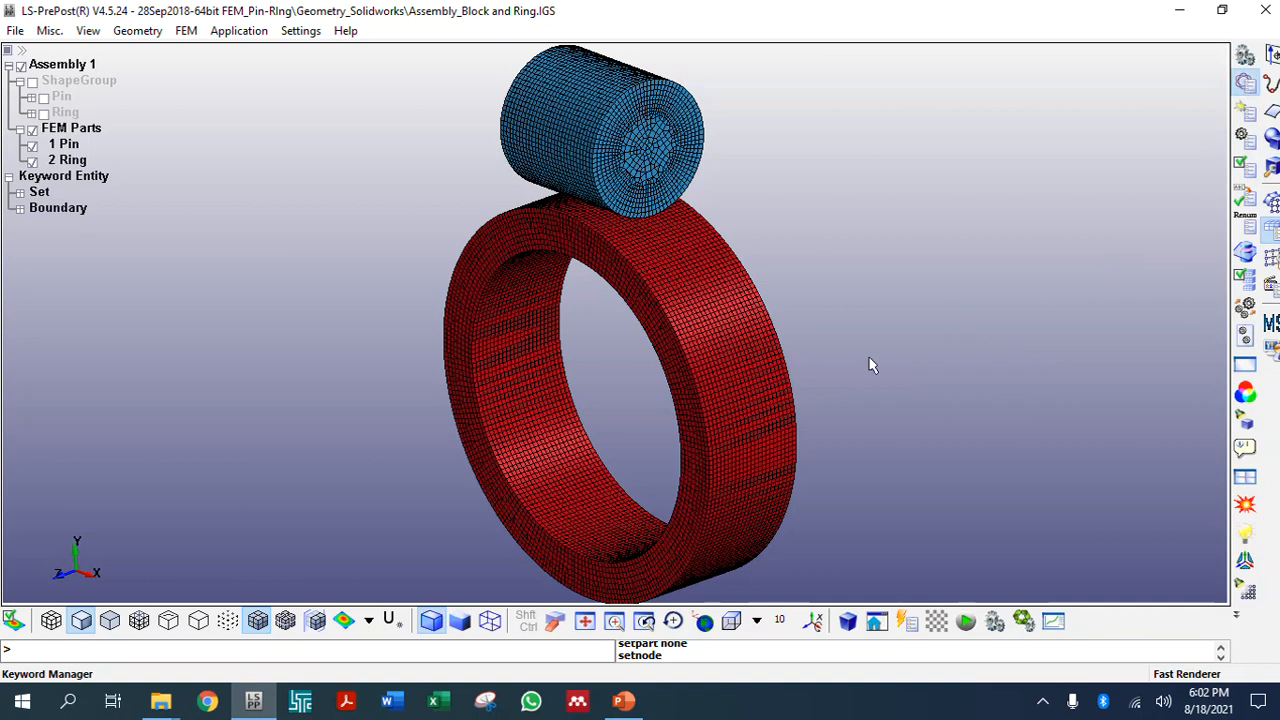
pyautogui.click(622, 702)
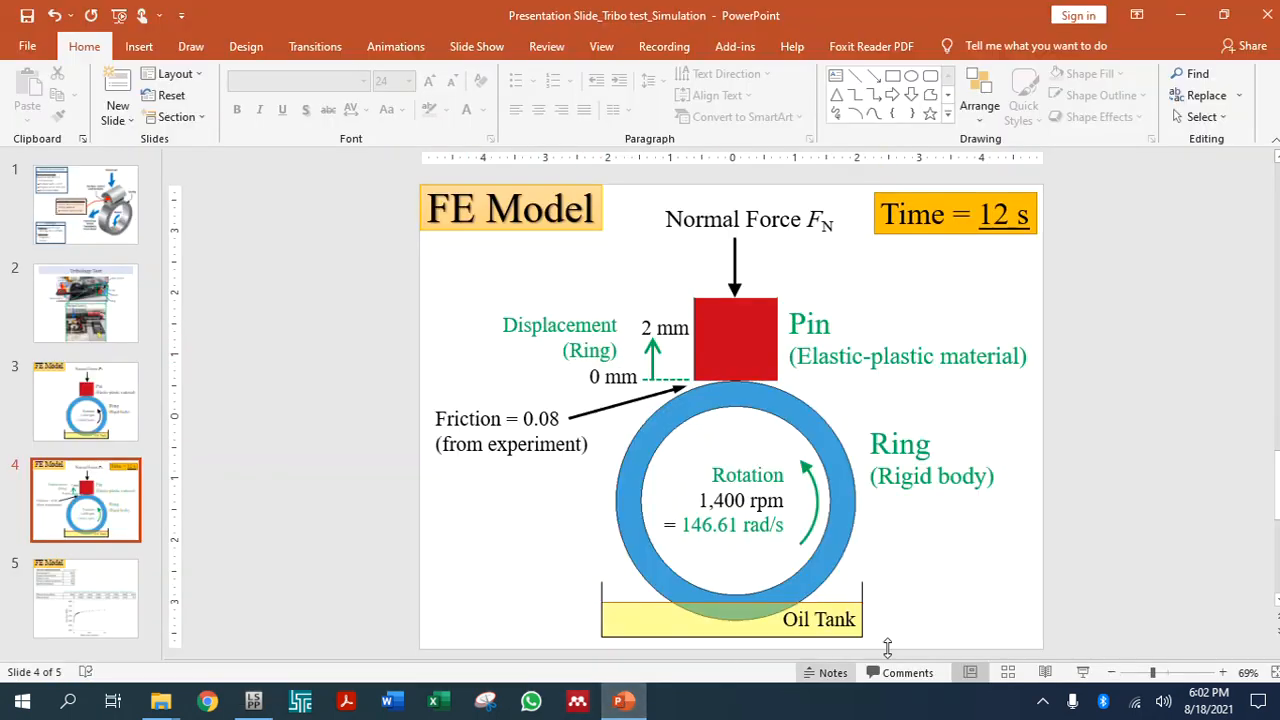
pyautogui.click(622, 702)
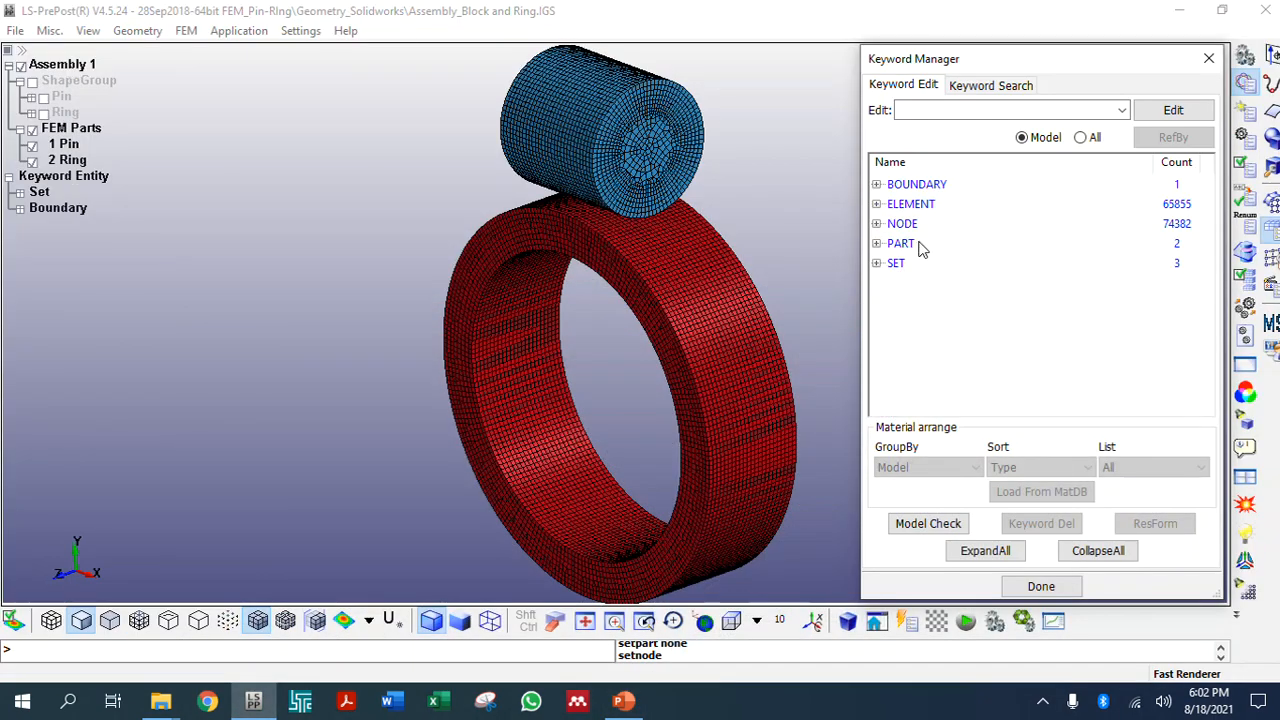
# List all available keywords and open the *DEFINE_CURVE input form under DEFINE
pyautogui.click(1081, 137)
pyautogui.click(1024, 137)
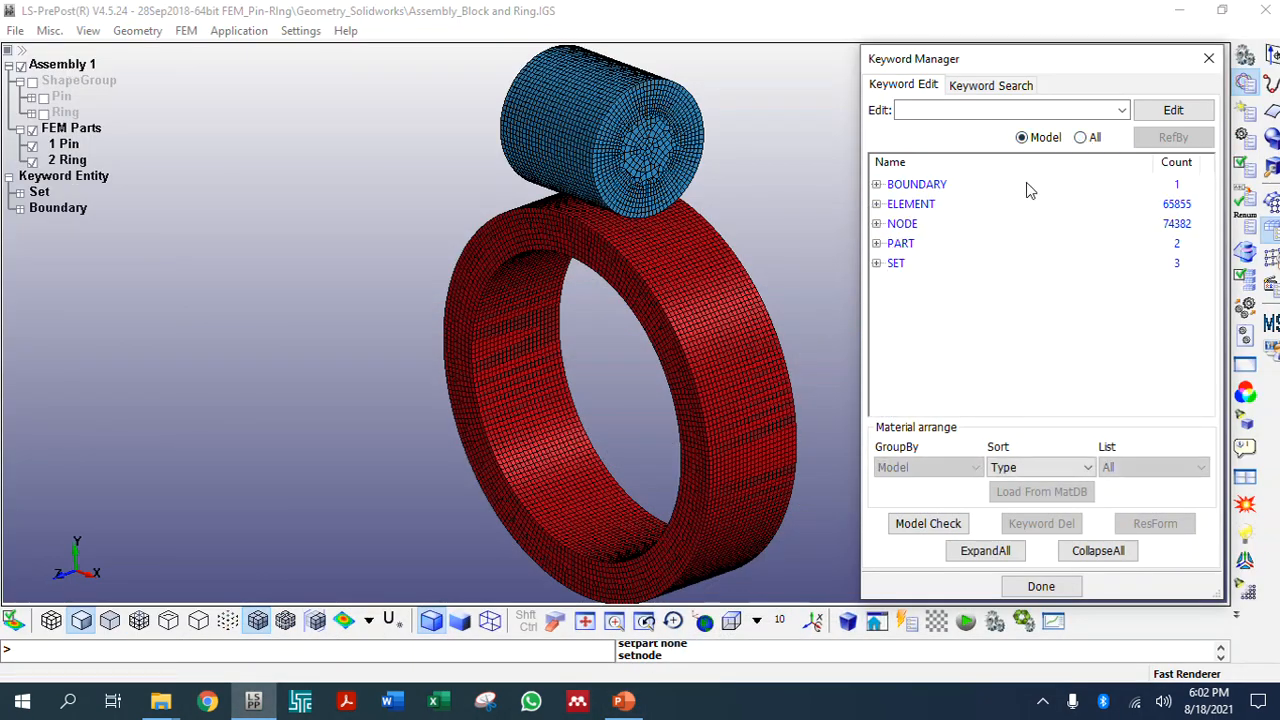
pyautogui.click(1080, 137)
pyautogui.scroll(-1, 935, 320)
pyautogui.scroll(-4, 922, 320)
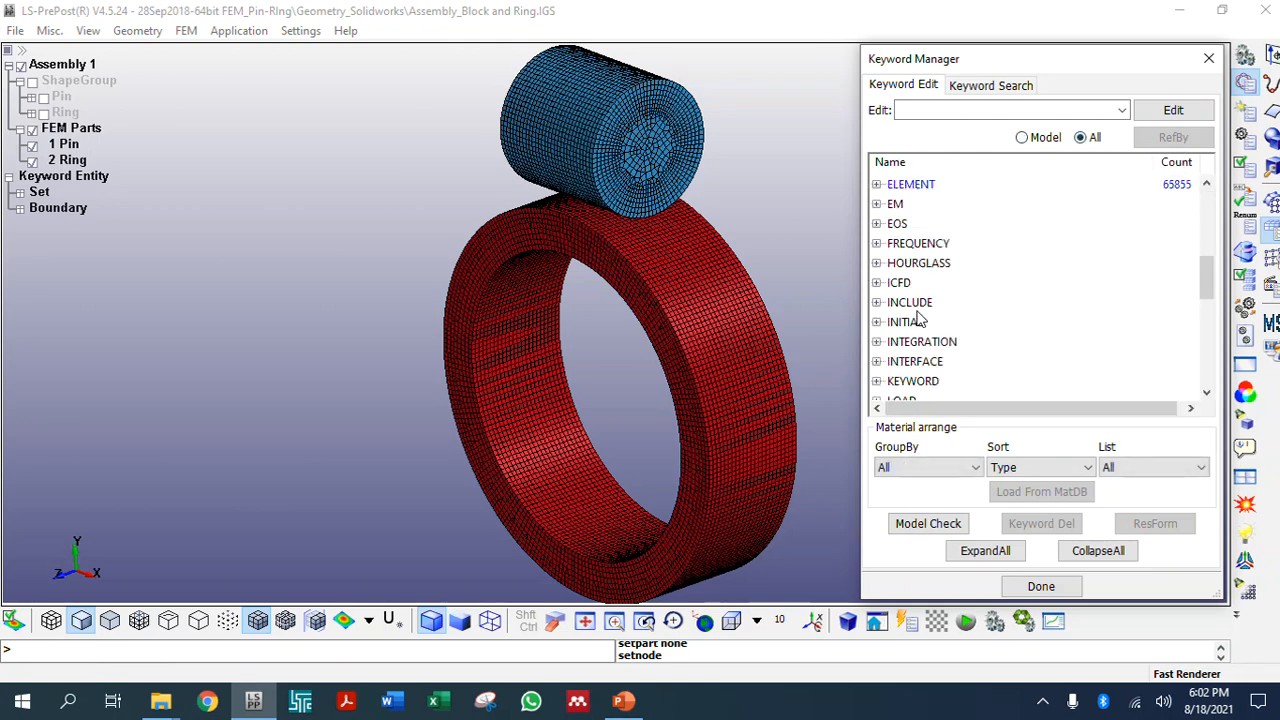
pyautogui.scroll(2, 899, 255)
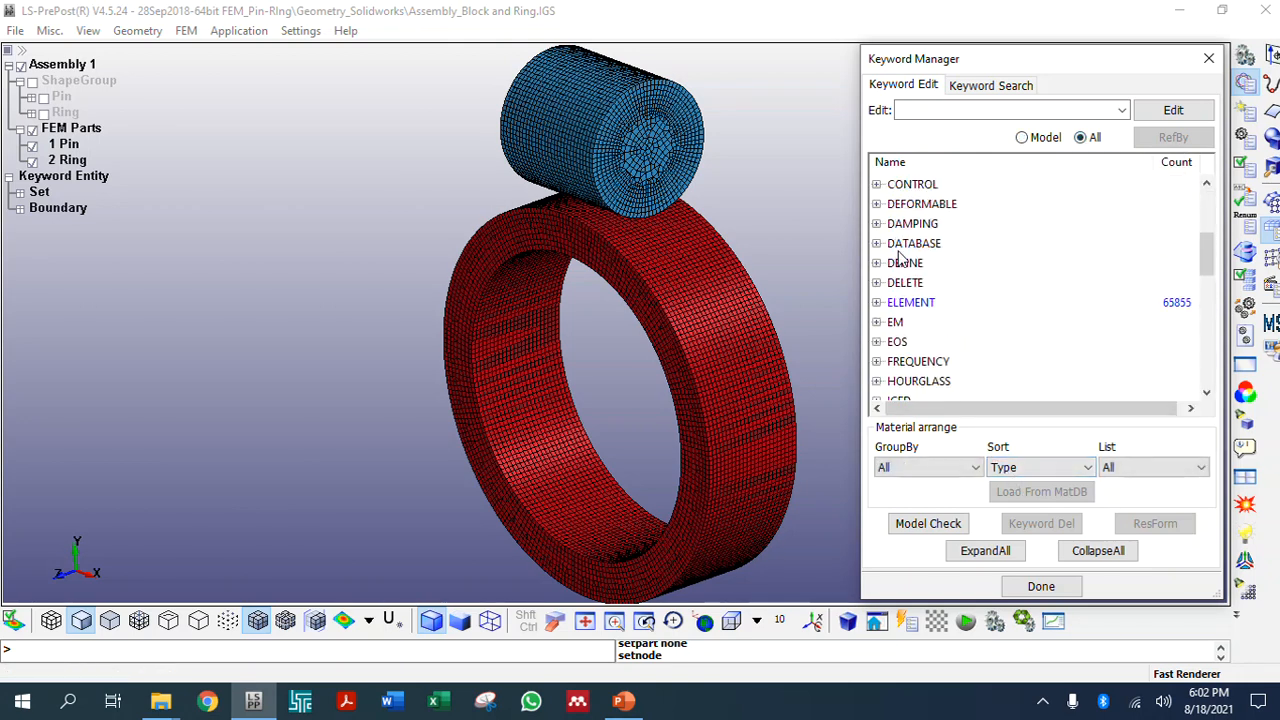
pyautogui.click(878, 264)
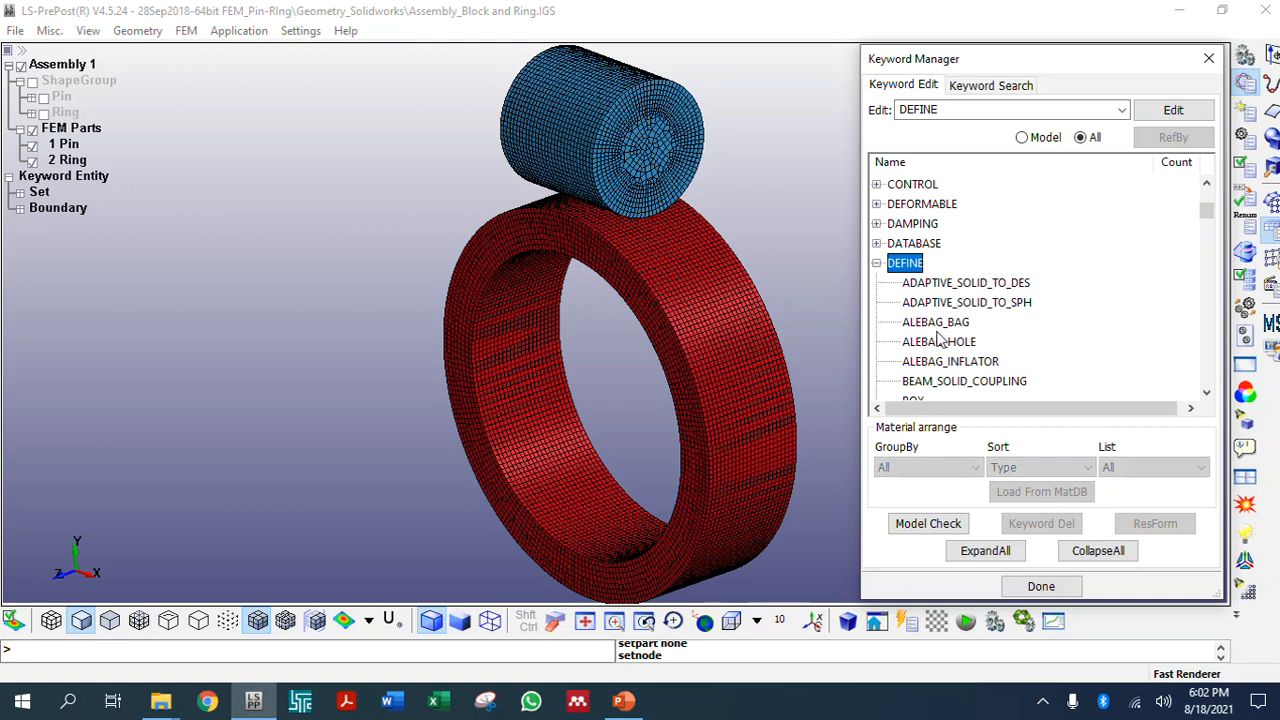
pyautogui.scroll(-15, 938, 340)
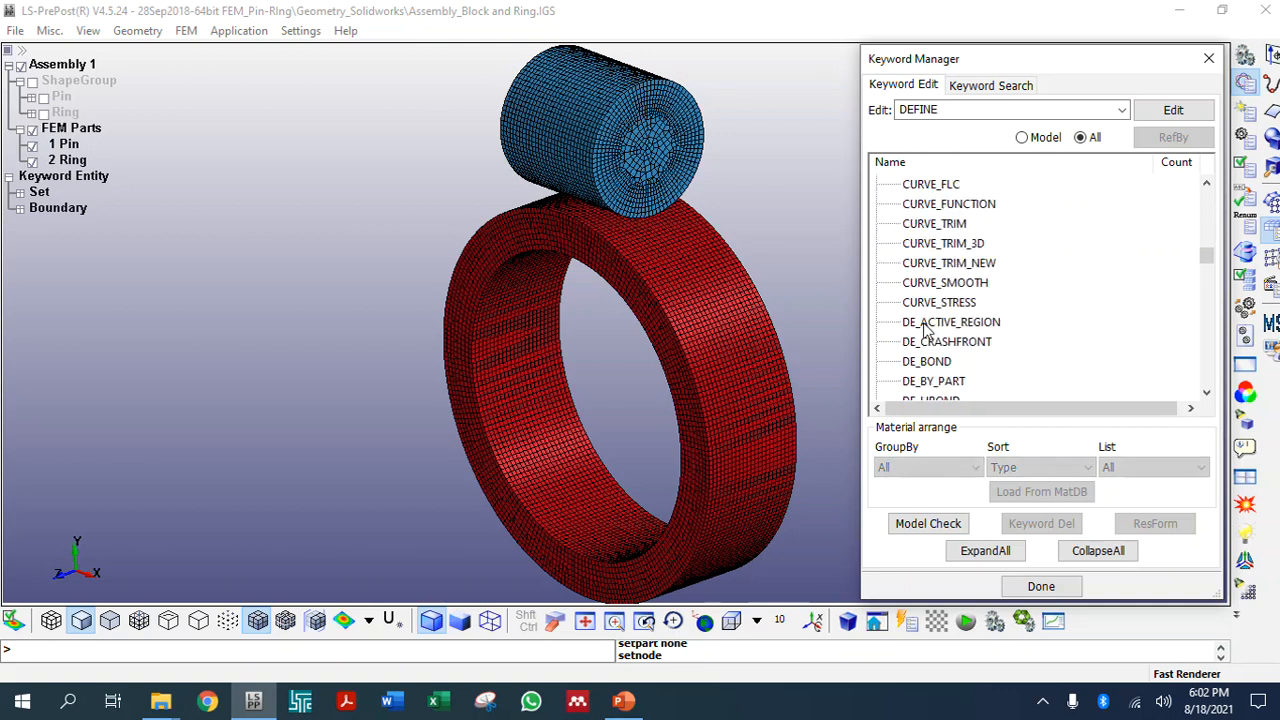
pyautogui.scroll(2, 924, 330)
pyautogui.scroll(2, 924, 332)
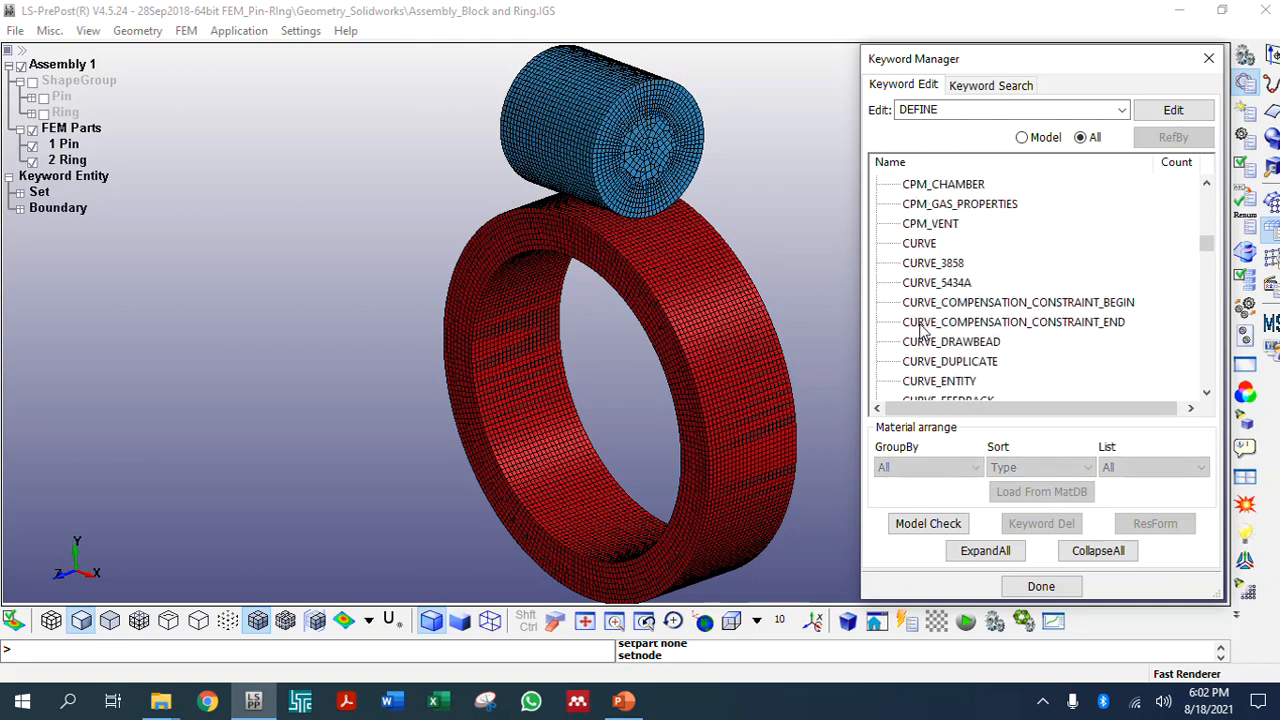
pyautogui.doubleClick(919, 245)
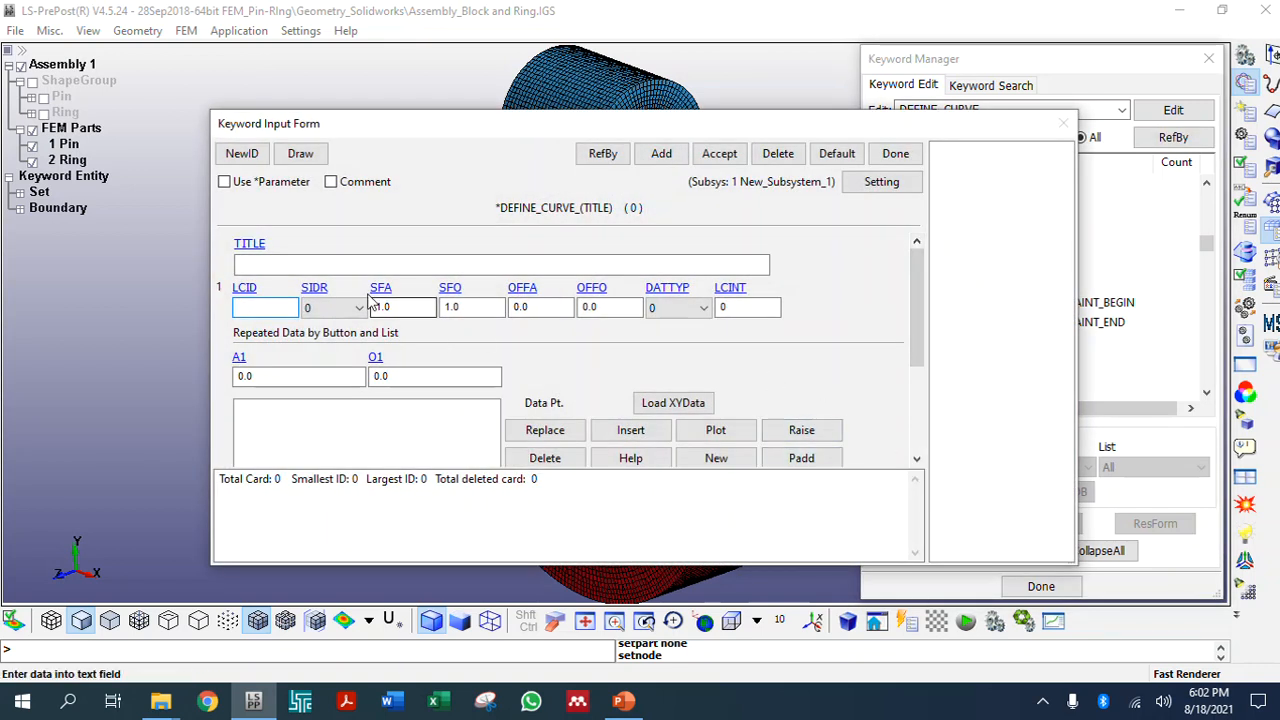
# Assign the curve LCID 1, title it "Ring _rotate" and insert a first data point at 0.0, 0.0
pyautogui.click(242, 153)
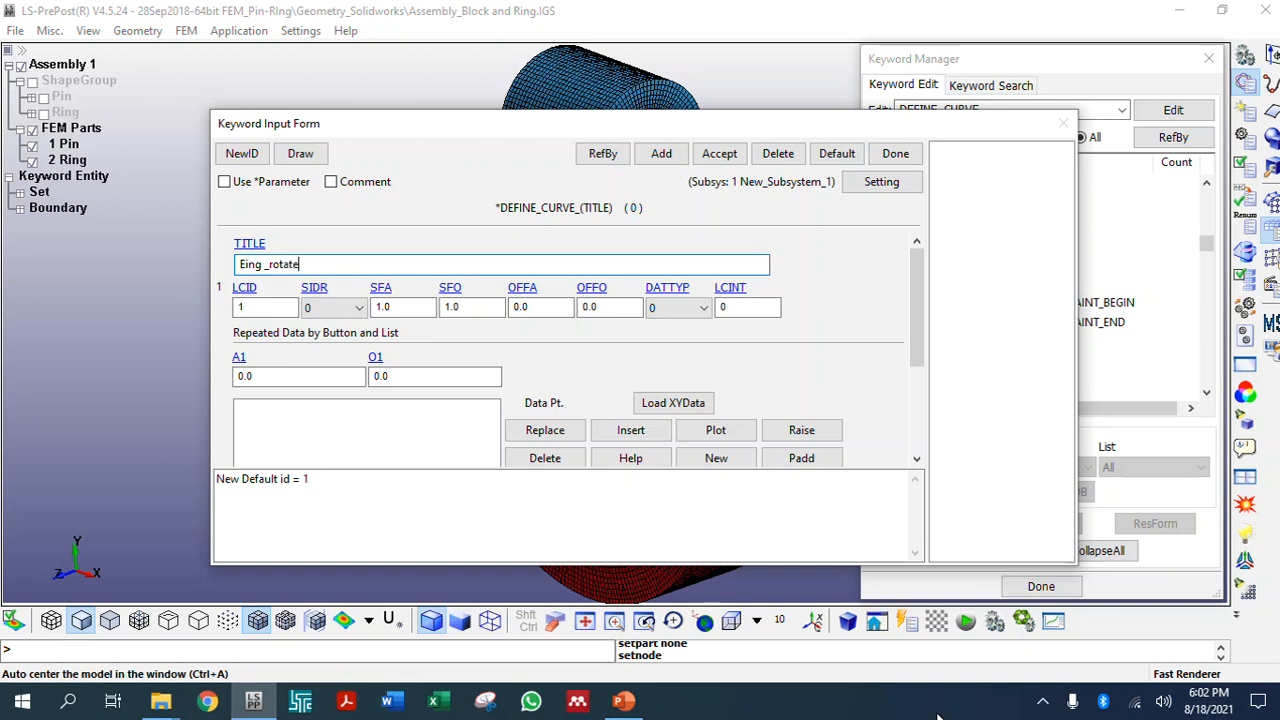
pyautogui.moveTo(251, 265); pyautogui.dragTo(236, 272)
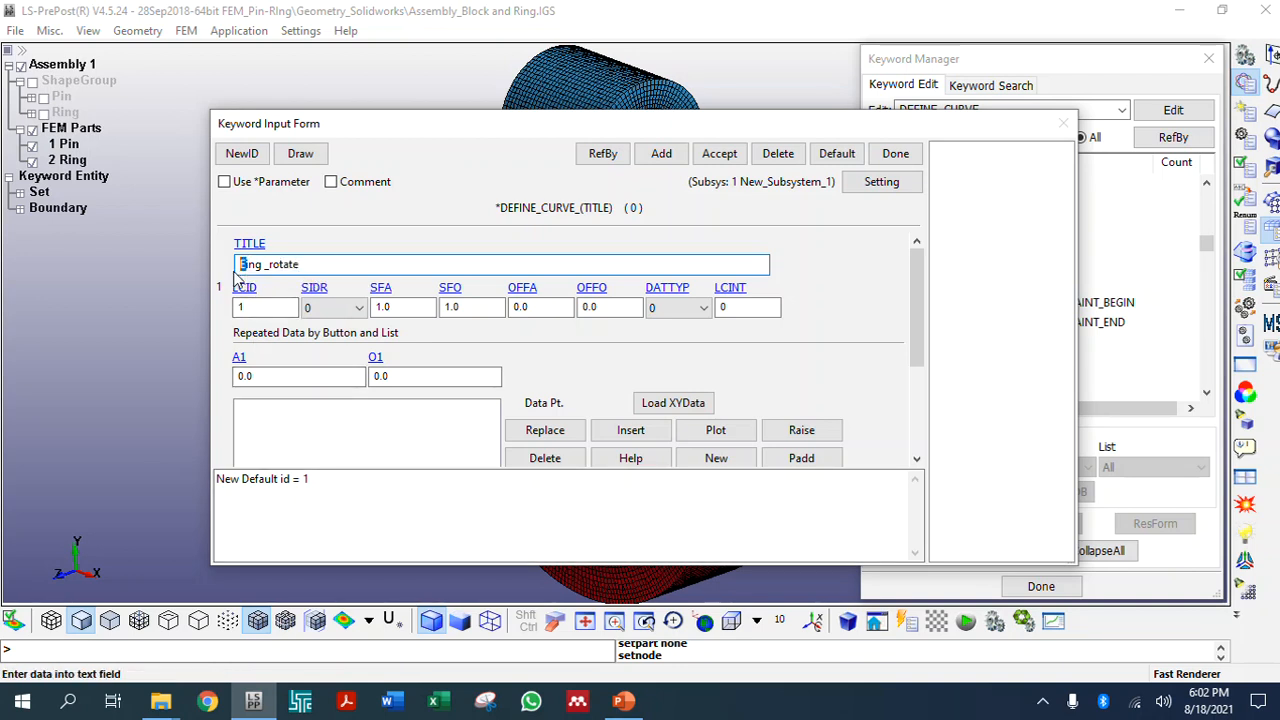
pyautogui.write('R')
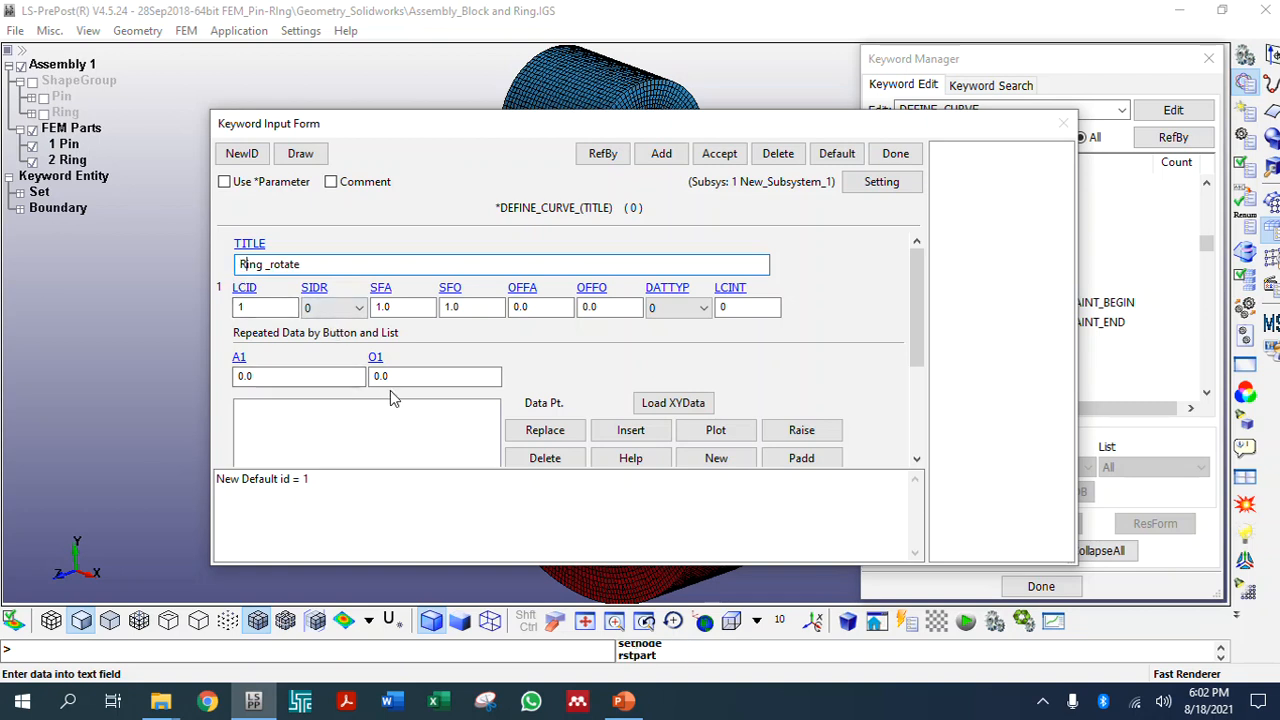
pyautogui.click(630, 430)
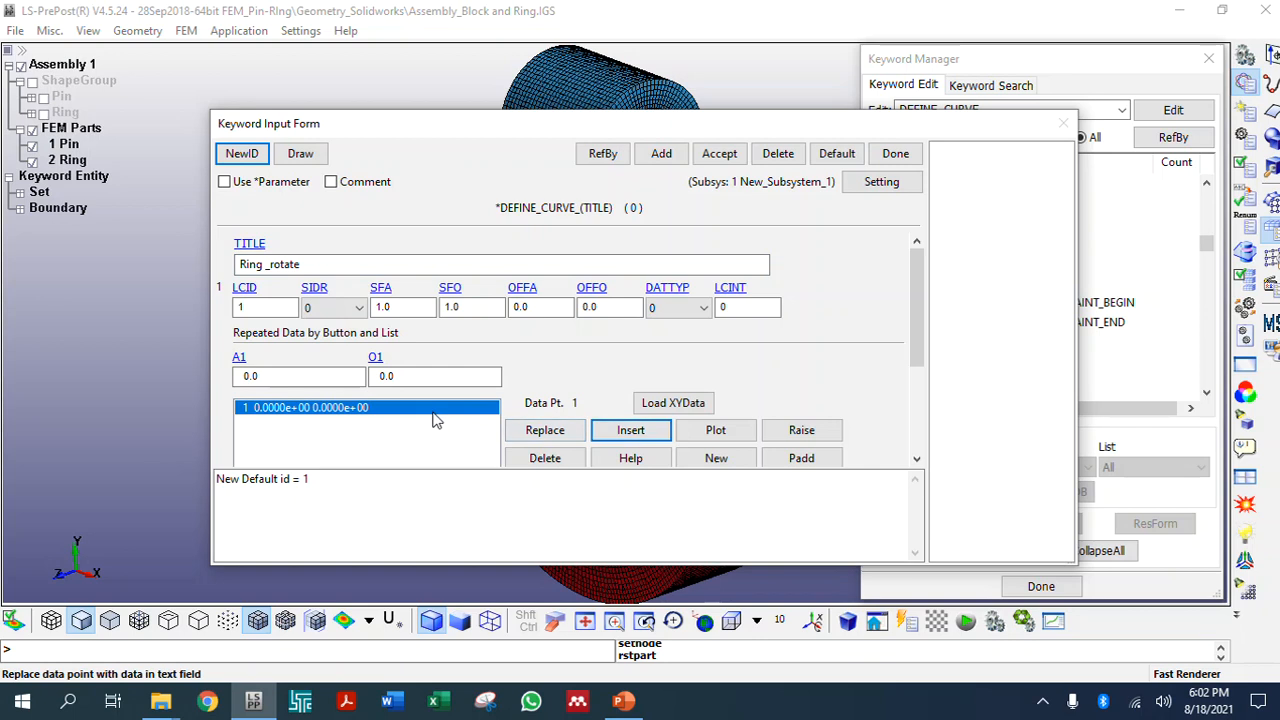
# Set the abscissa A1 of the second Ring _rotate data point to 20.0
pyautogui.click(248, 376)
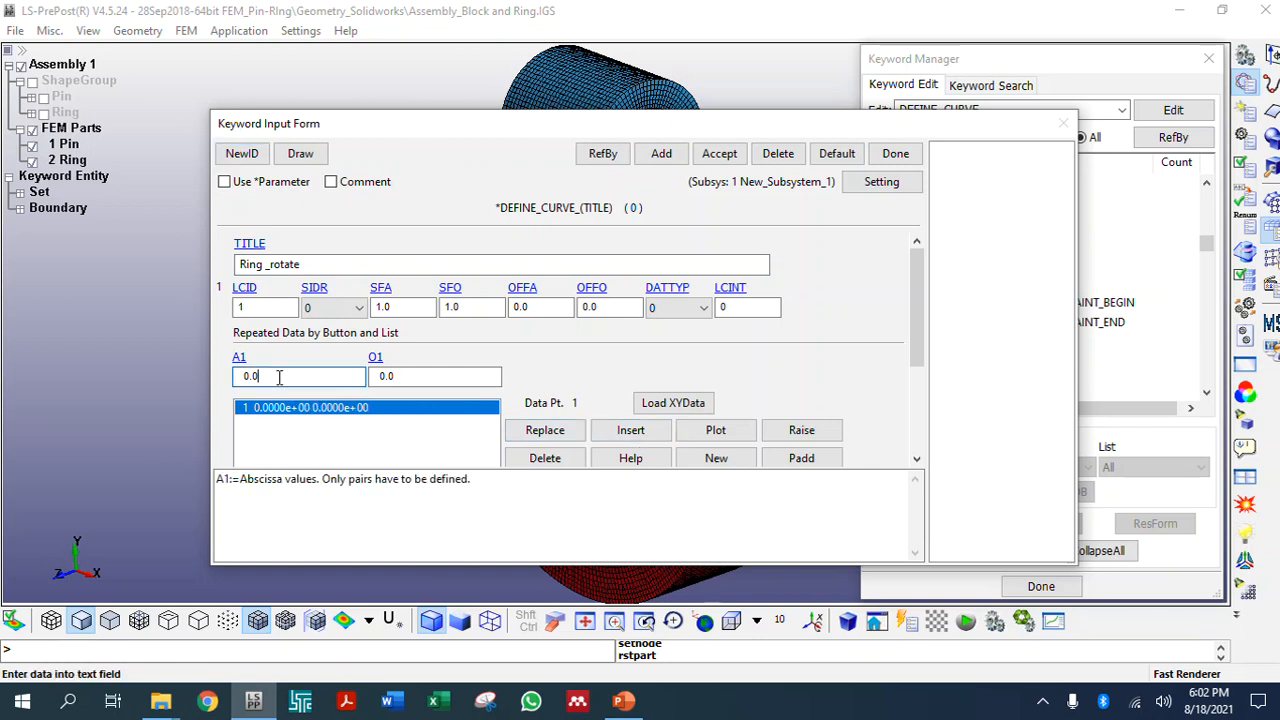
pyautogui.write('2')
pyautogui.click(418, 377)
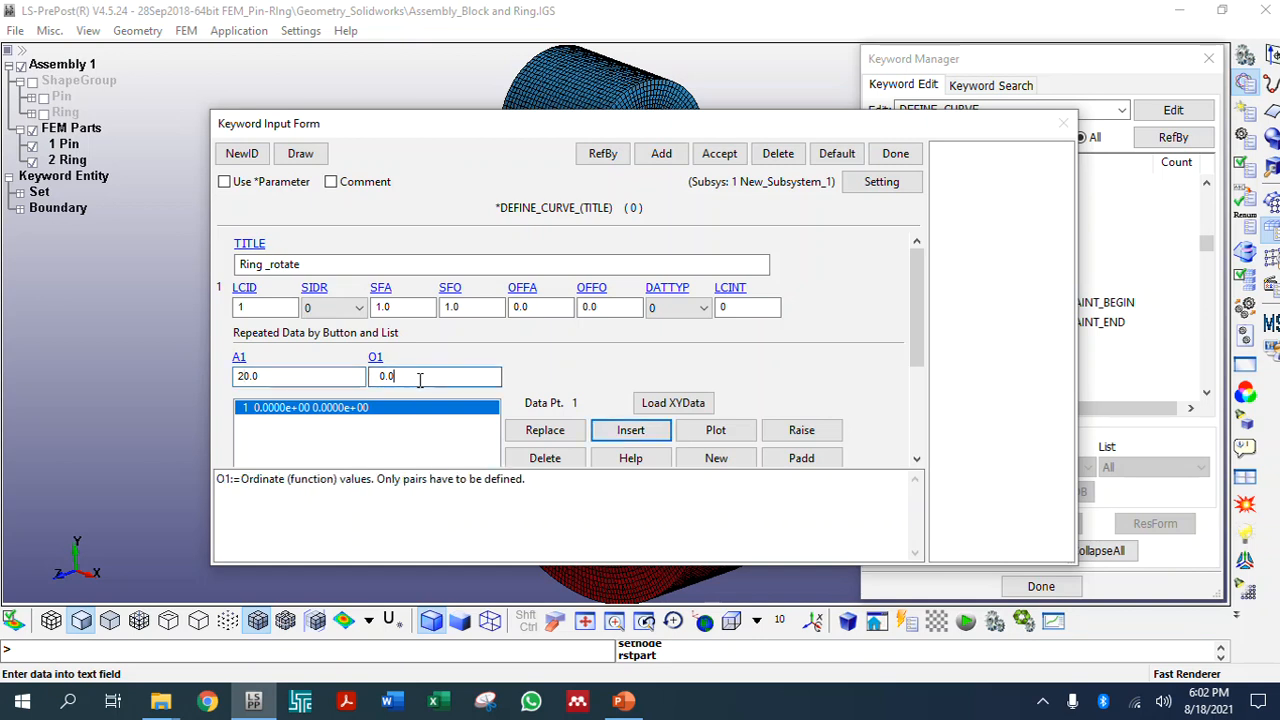
pyautogui.doubleClick(245, 376)
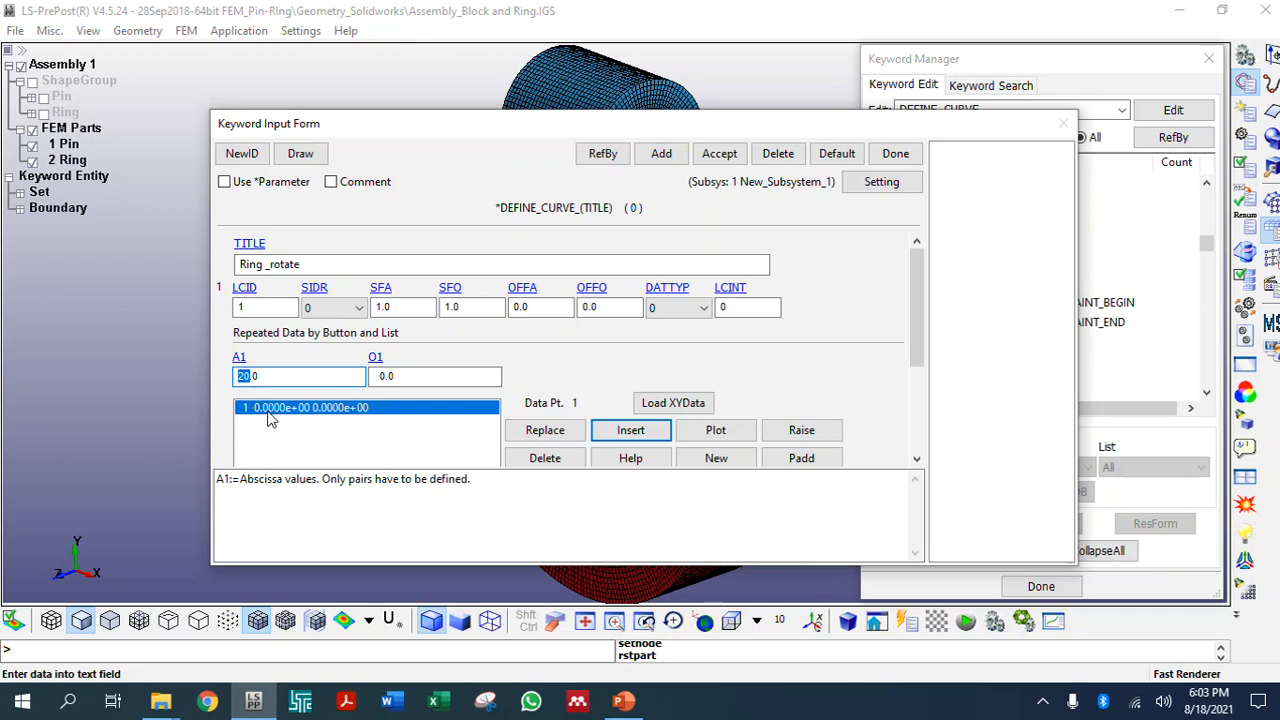
pyautogui.write('12')
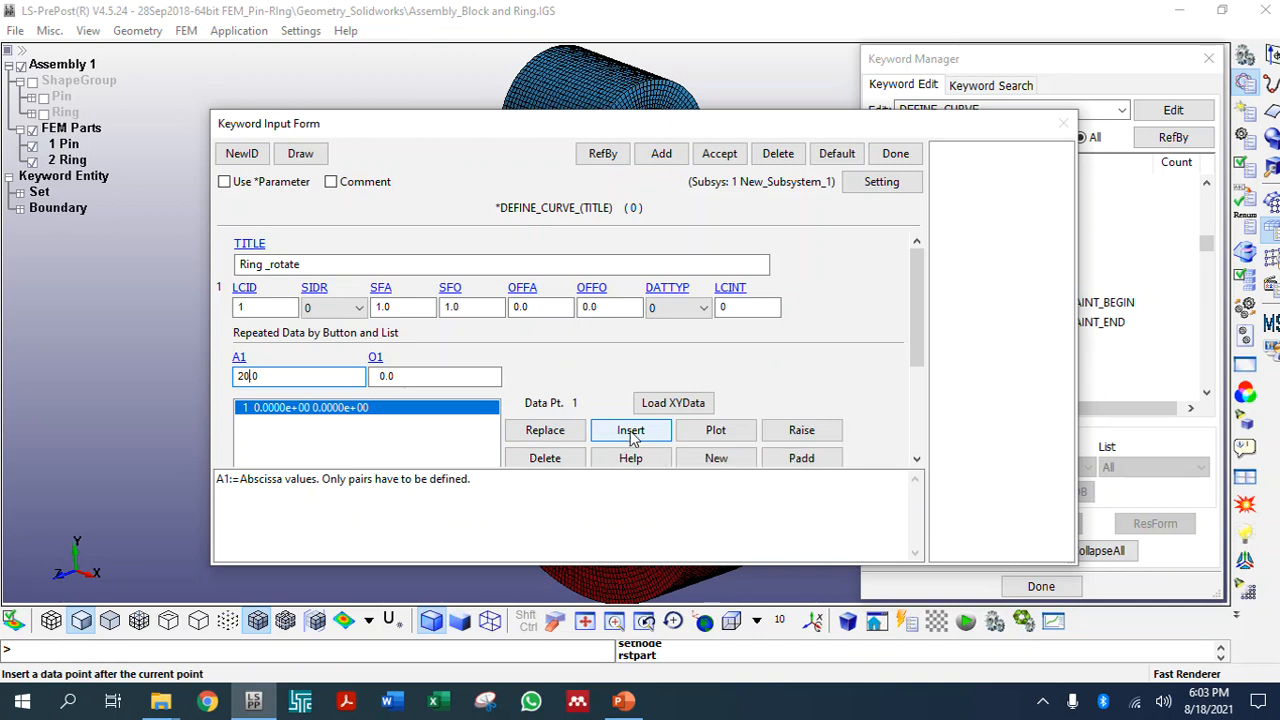
pyautogui.click(408, 377)
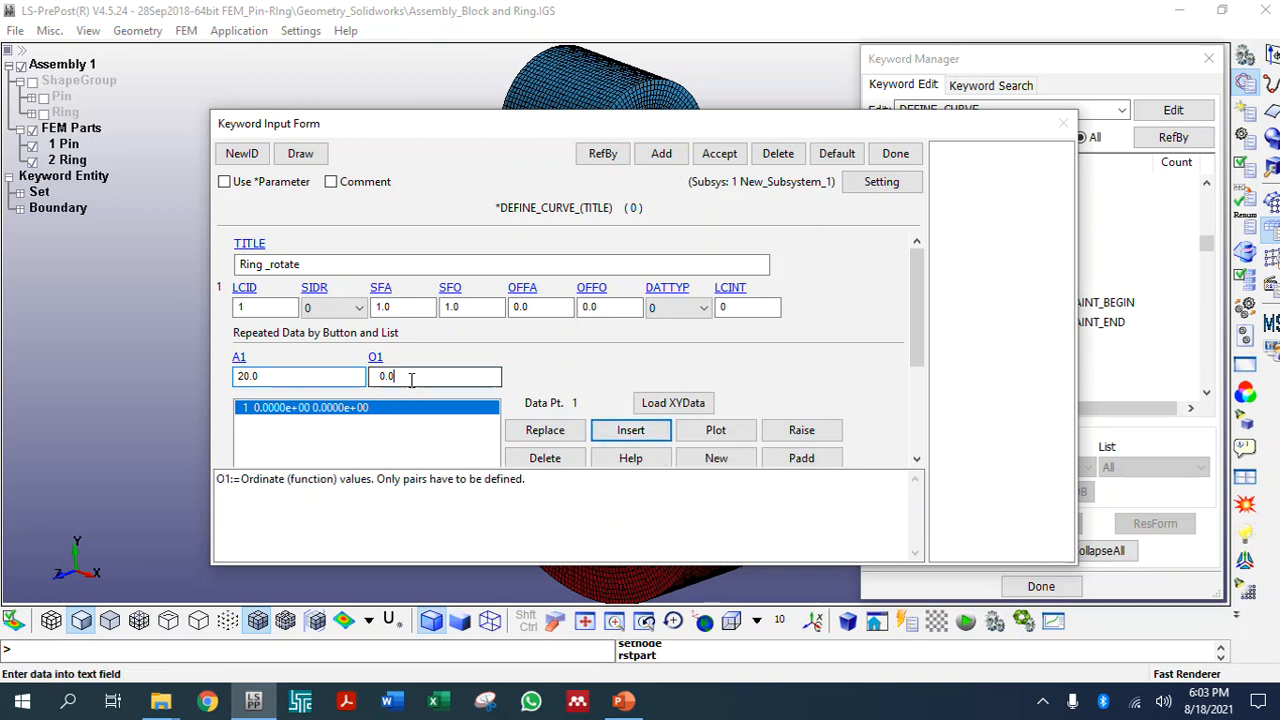
# Check the ring's rotation speed on the FE Model slide in PowerPoint, return to LS-PrePost and set the ordinate O1 to 146.61
pyautogui.click(607, 700)
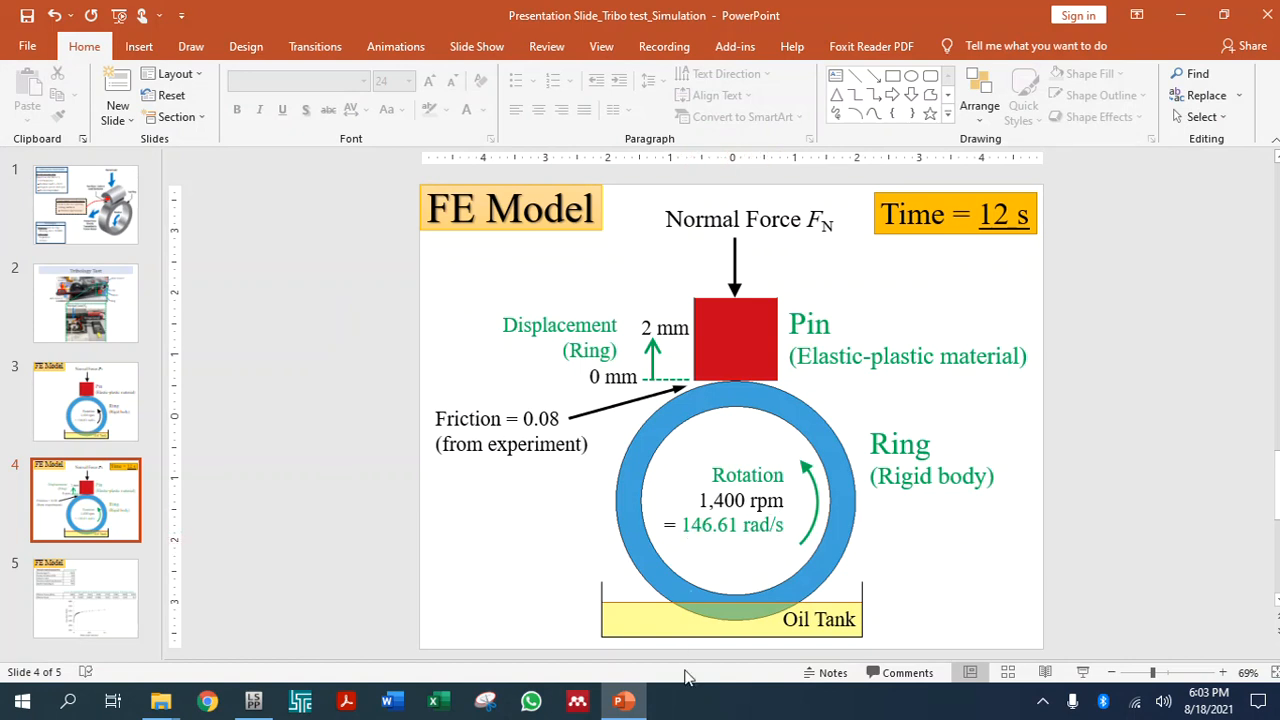
pyautogui.click(624, 700)
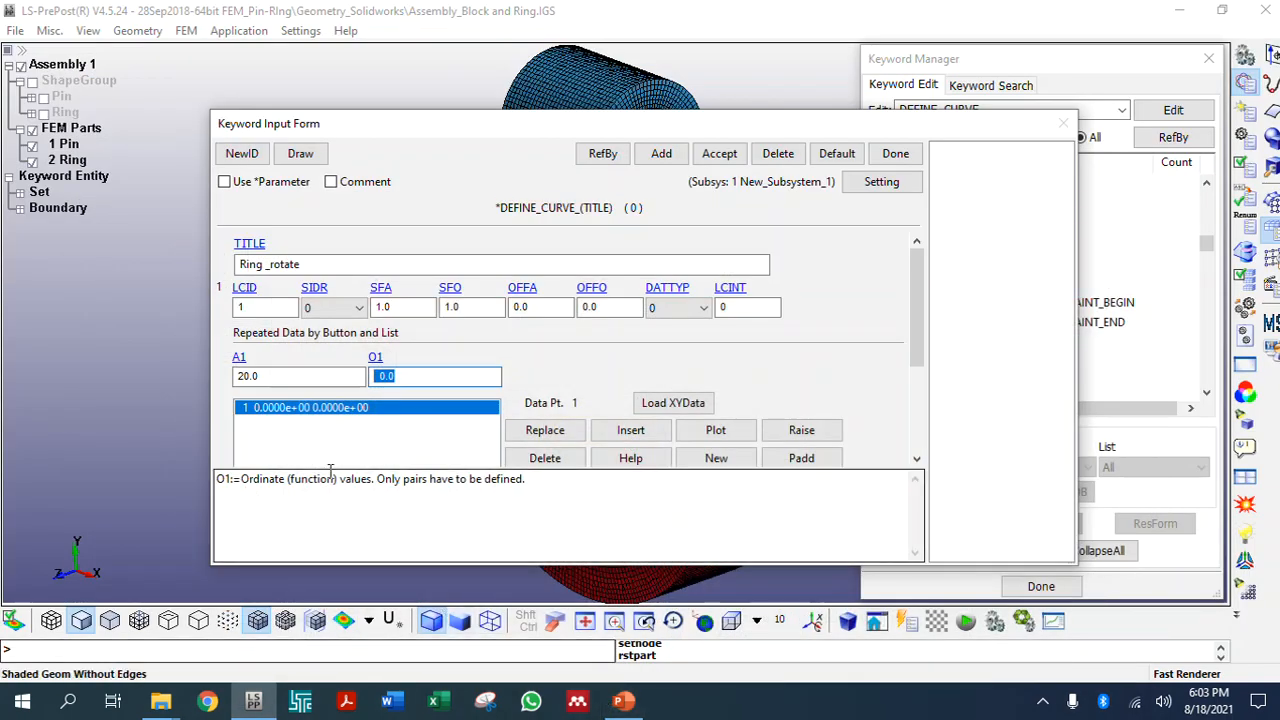
pyautogui.write('14')
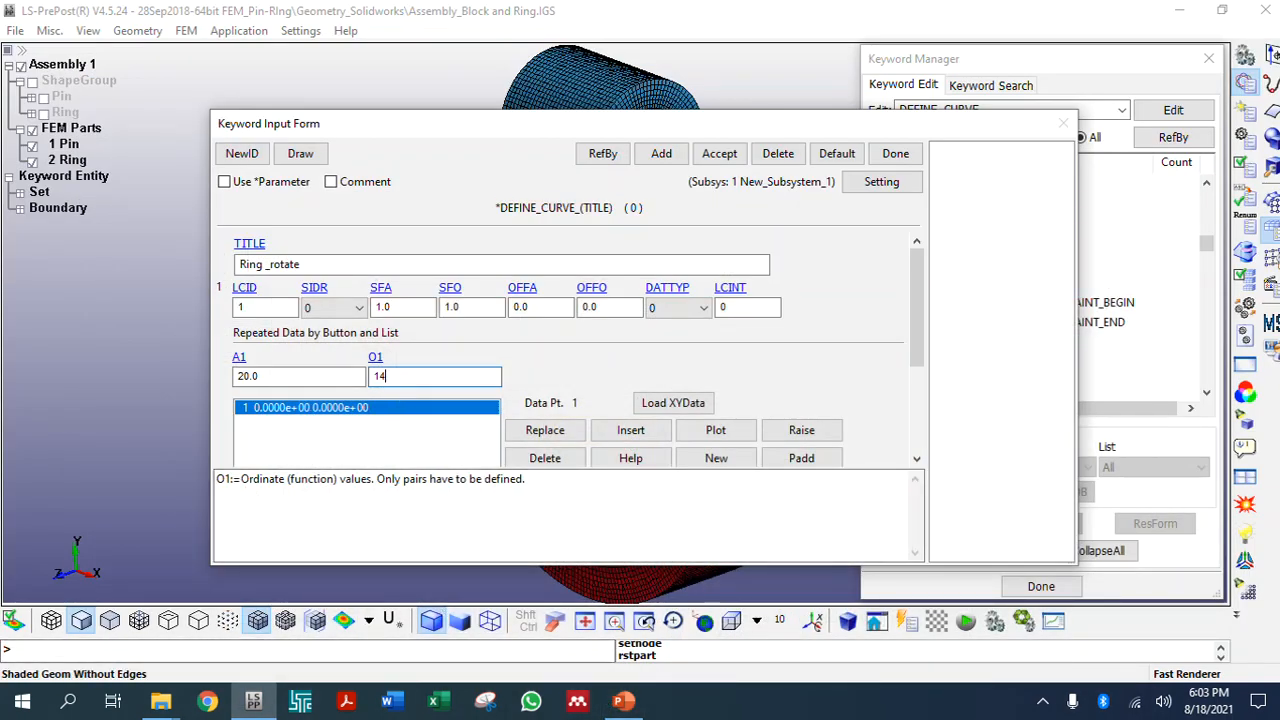
pyautogui.write('6.61')
# Insert the second data point at 20.0, 146.61, accept the Ring _rotate curve and preview its plot
pyautogui.click(631, 430)
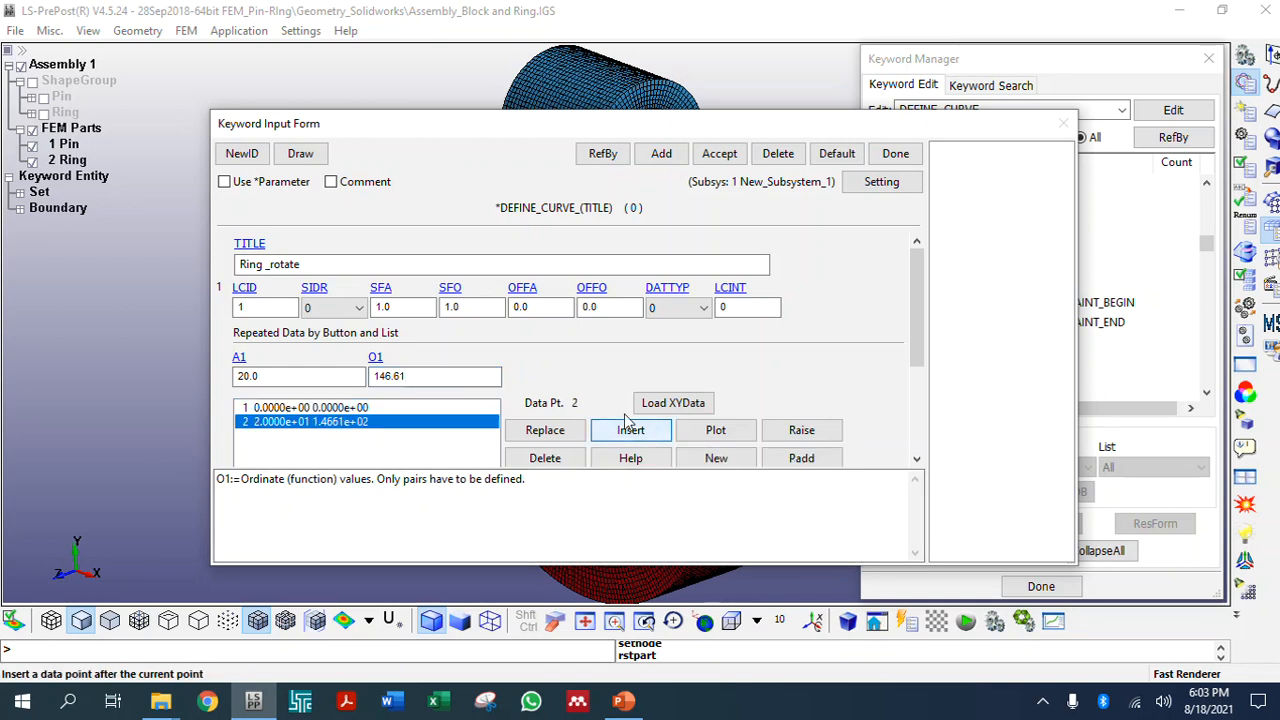
pyautogui.click(729, 158)
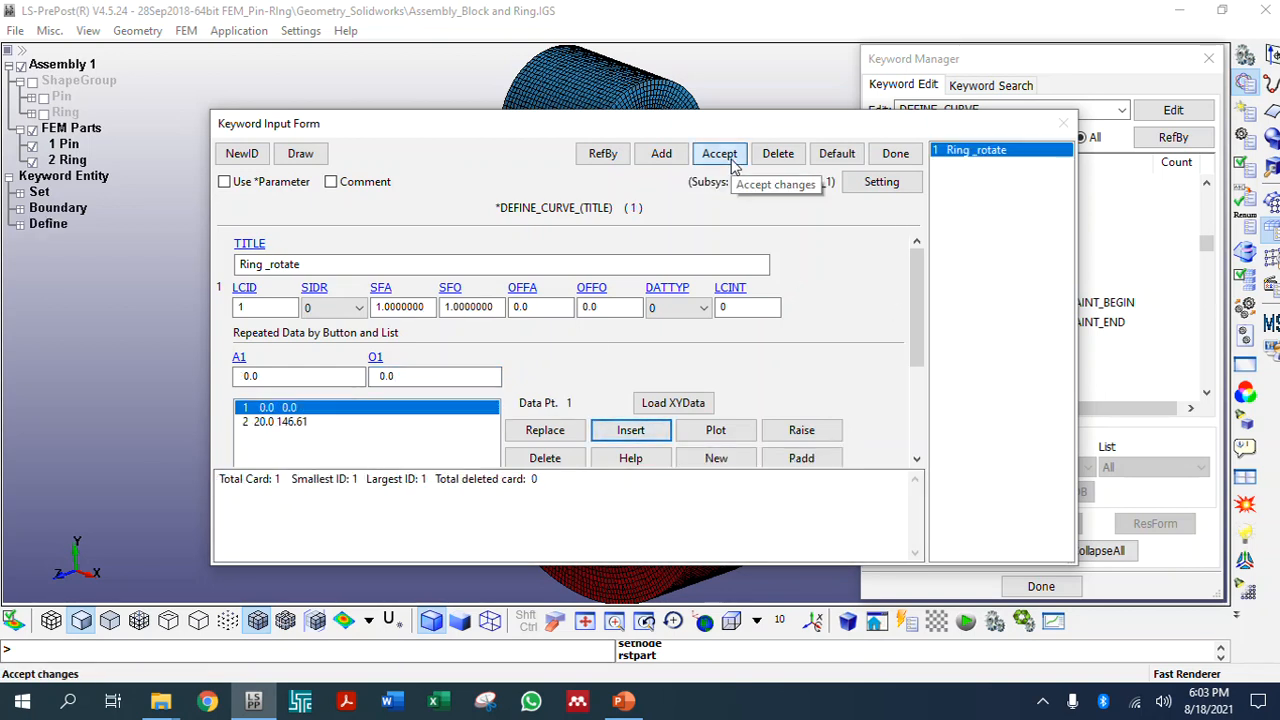
pyautogui.click(712, 430)
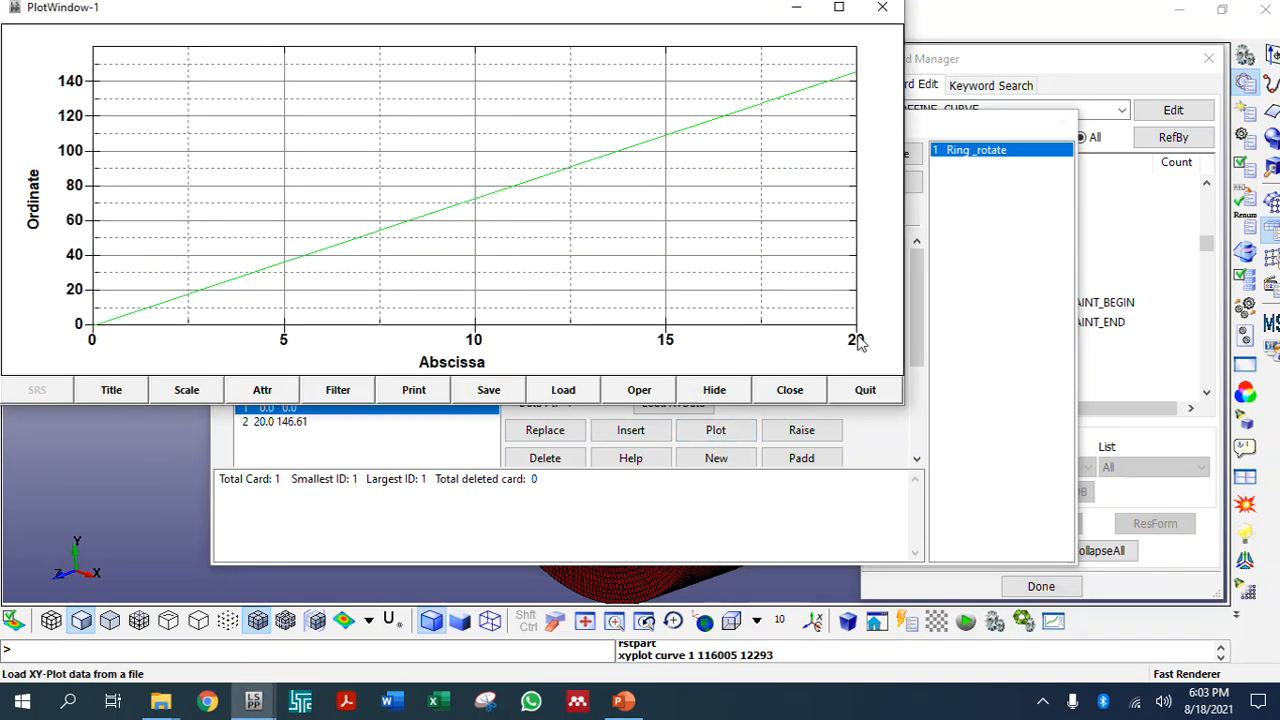
pyautogui.click(889, 8)
# Replace the first data point's ordinate with 146.61, accept the Ring _rotate change and plot the curve again
pyautogui.scroll(-1, 290, 420)
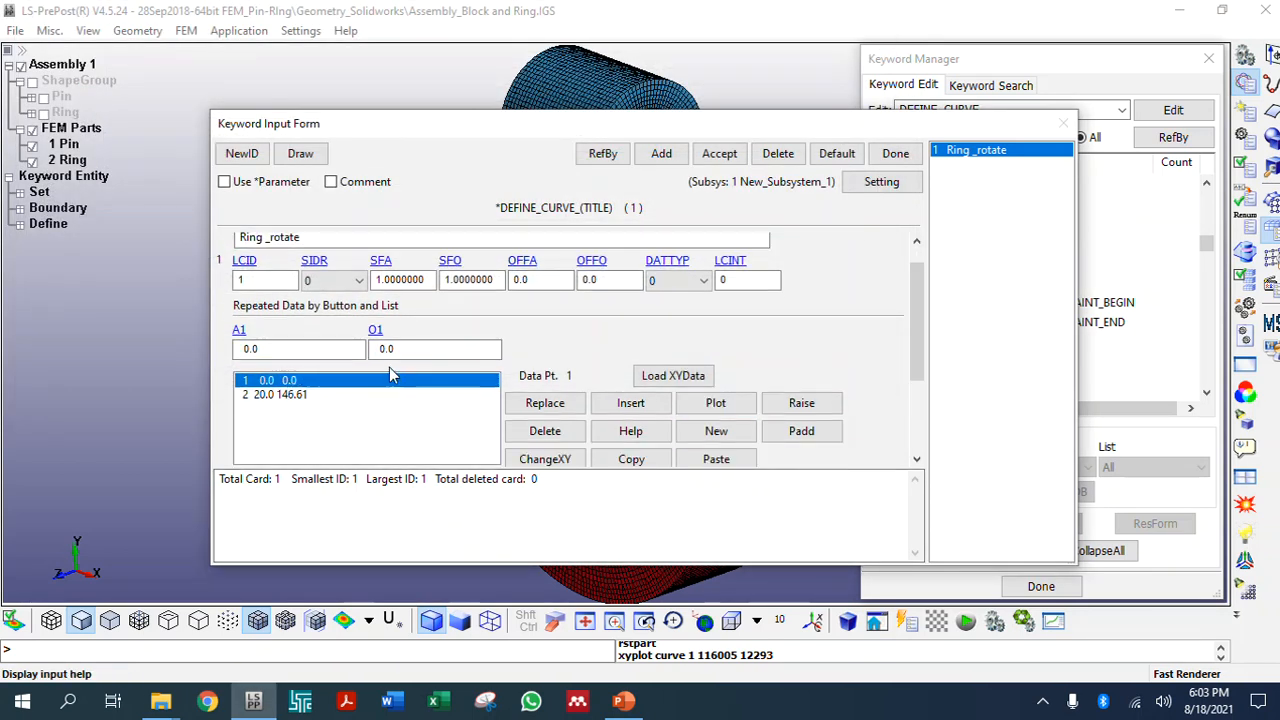
pyautogui.moveTo(400, 350); pyautogui.dragTo(290, 338)
pyautogui.write('146.61')
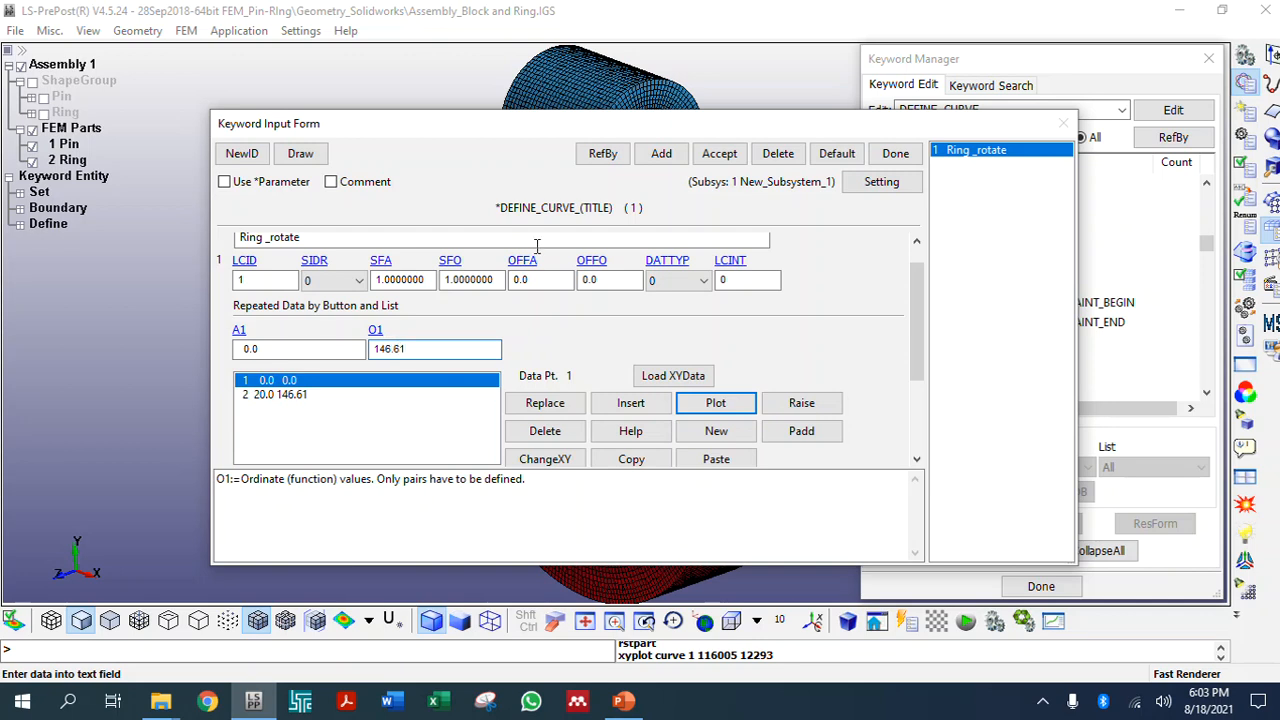
pyautogui.click(545, 402)
pyautogui.click(719, 153)
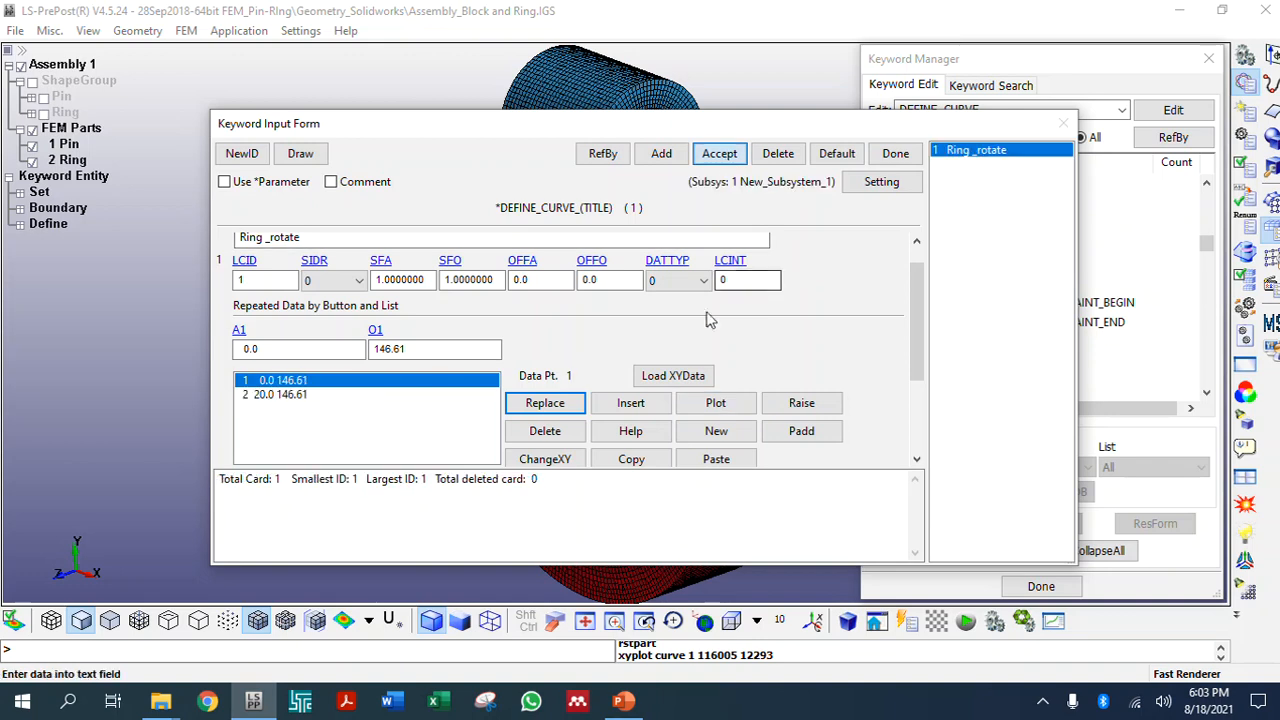
pyautogui.click(715, 403)
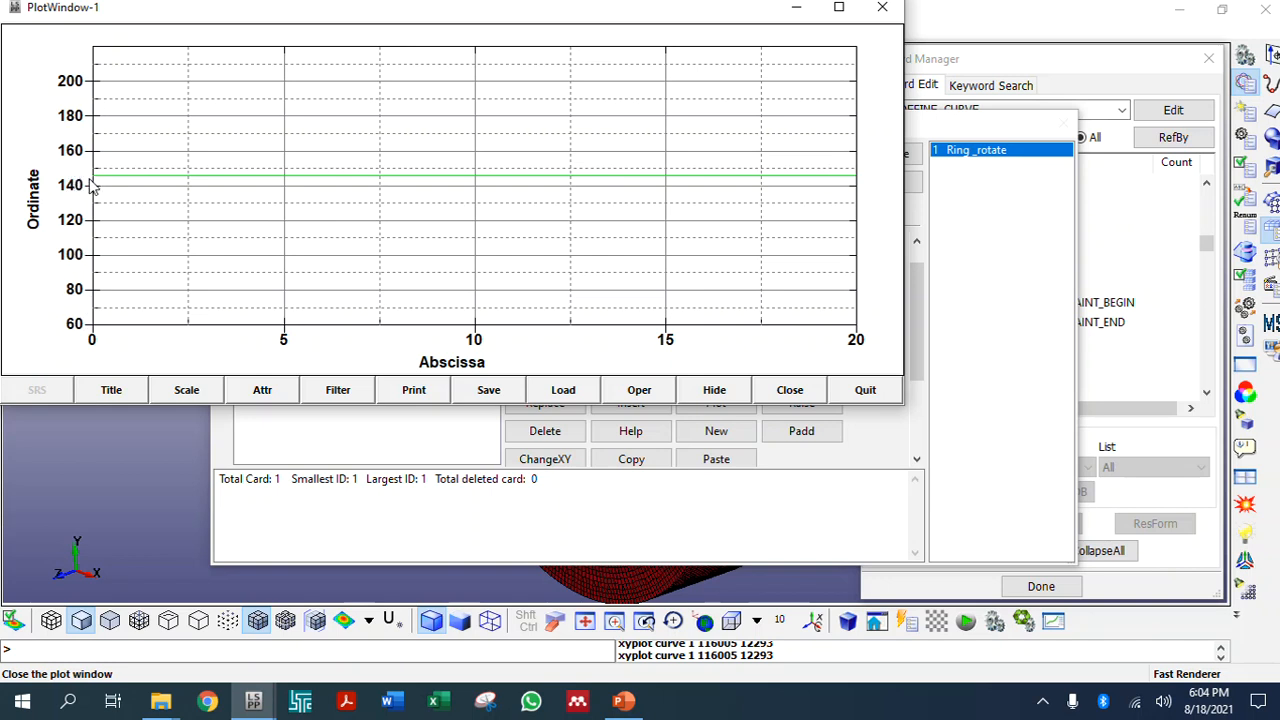
pyautogui.click(866, 390)
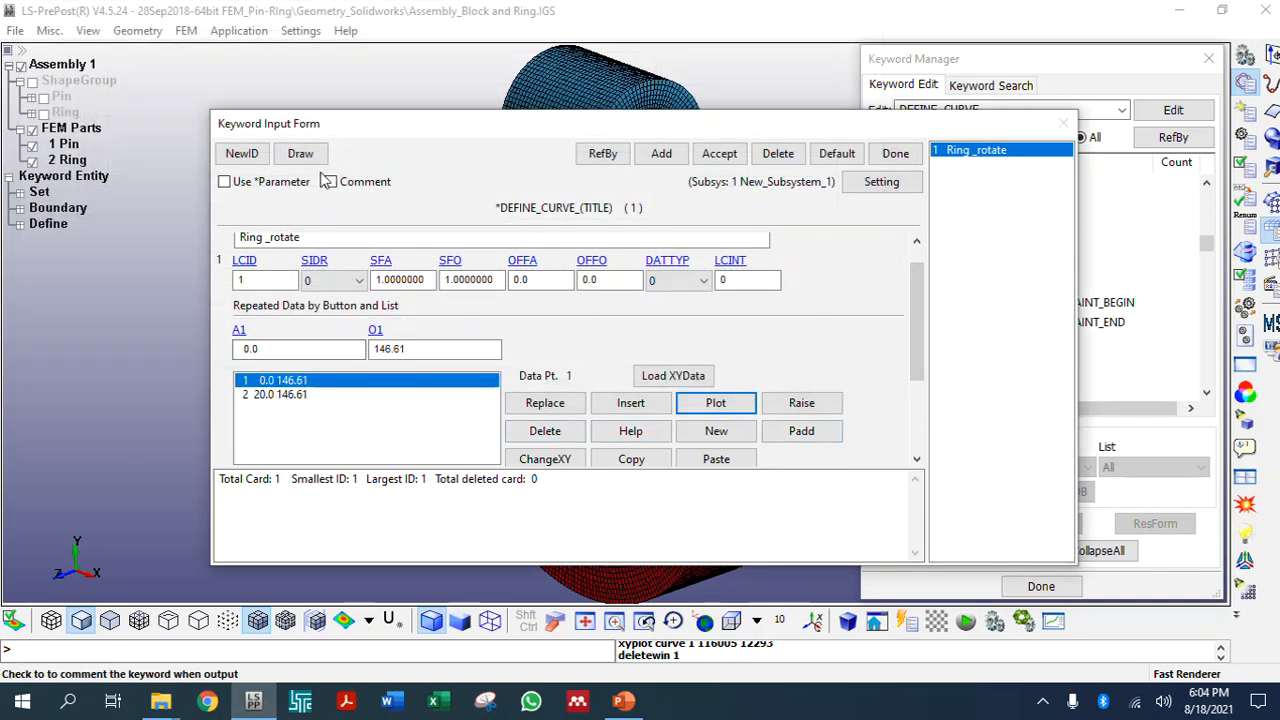
# Generate curve ID 2 and title it "Ring _Displacement", consulting the FE Model slide in PowerPoint for the ring's motion
pyautogui.click(242, 155)
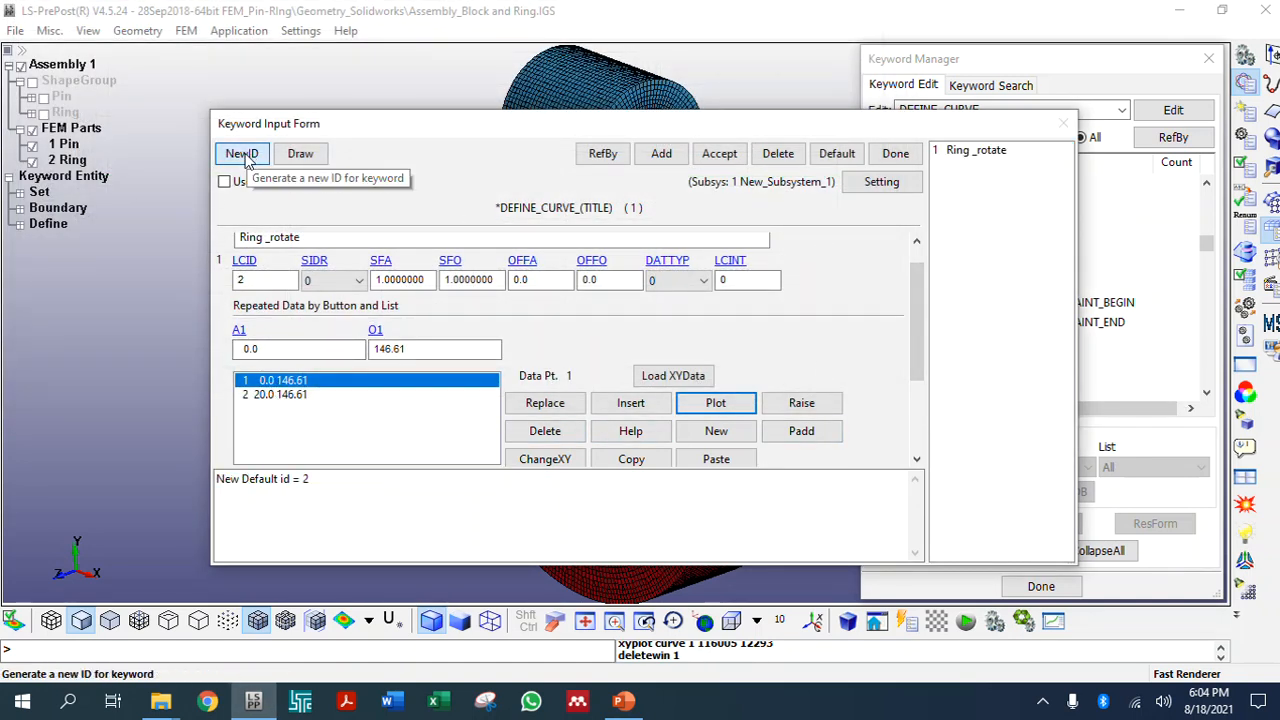
pyautogui.doubleClick(270, 238)
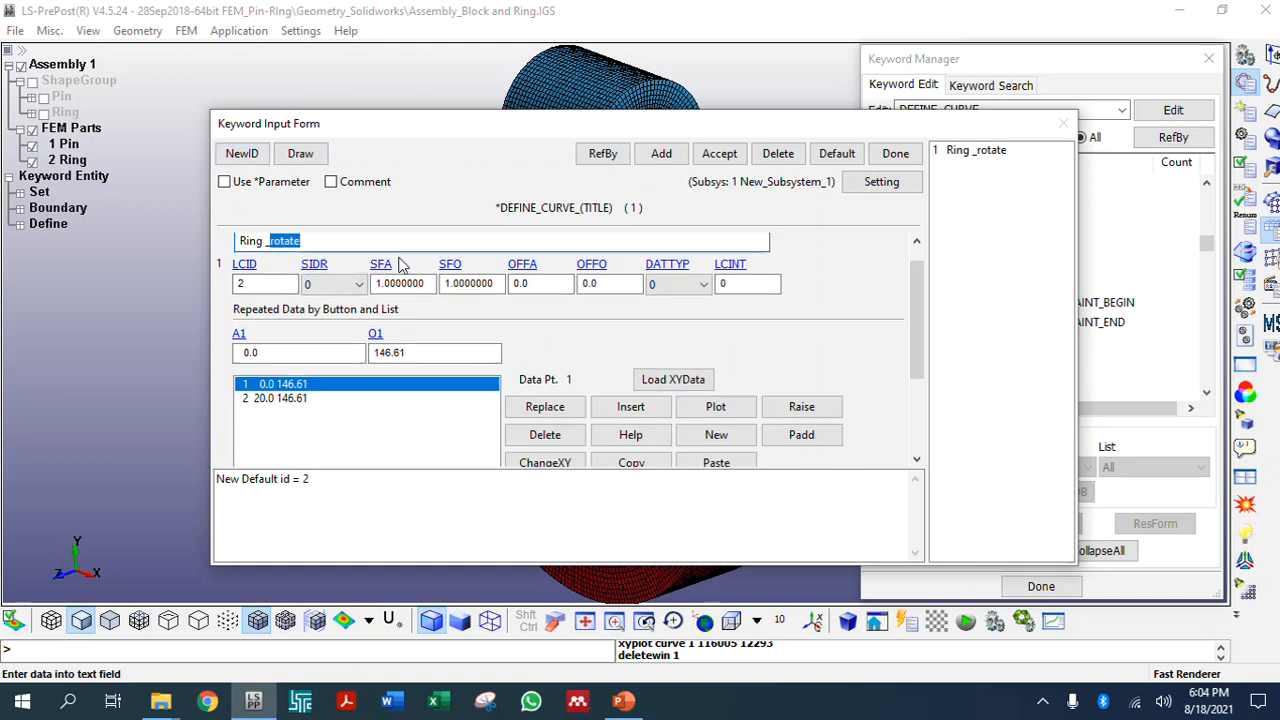
pyautogui.write('D')
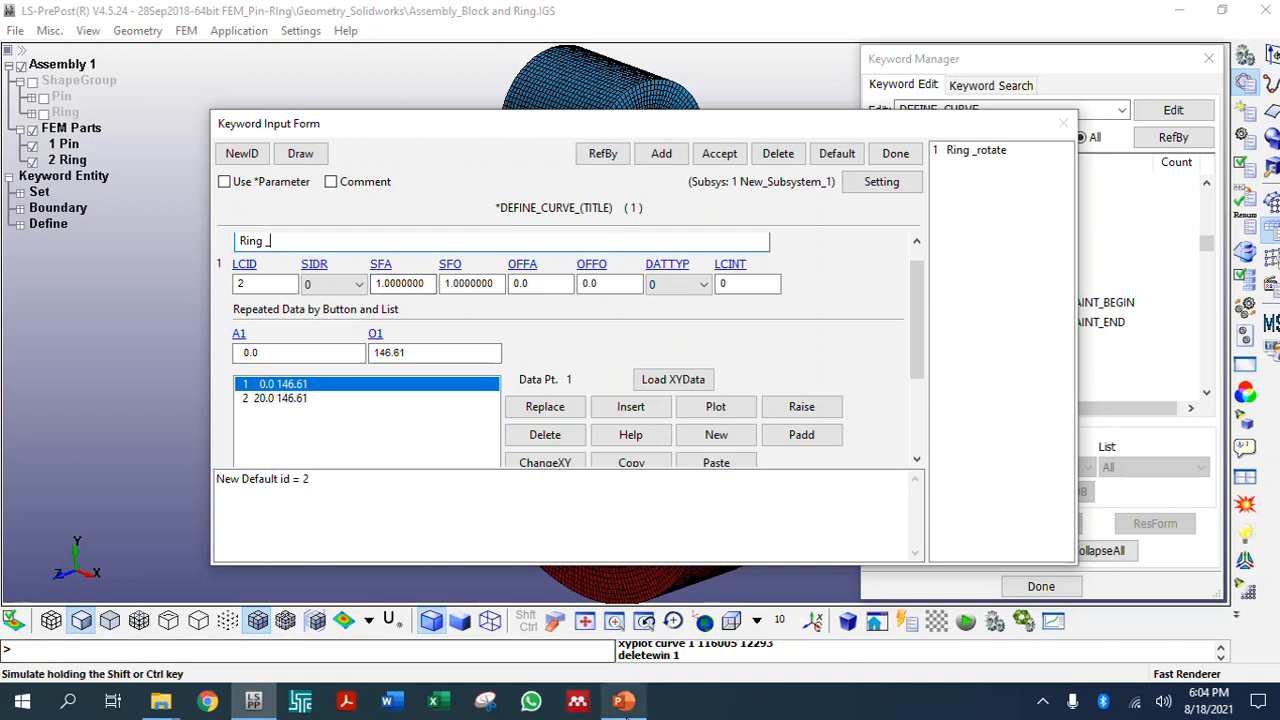
pyautogui.click(623, 701)
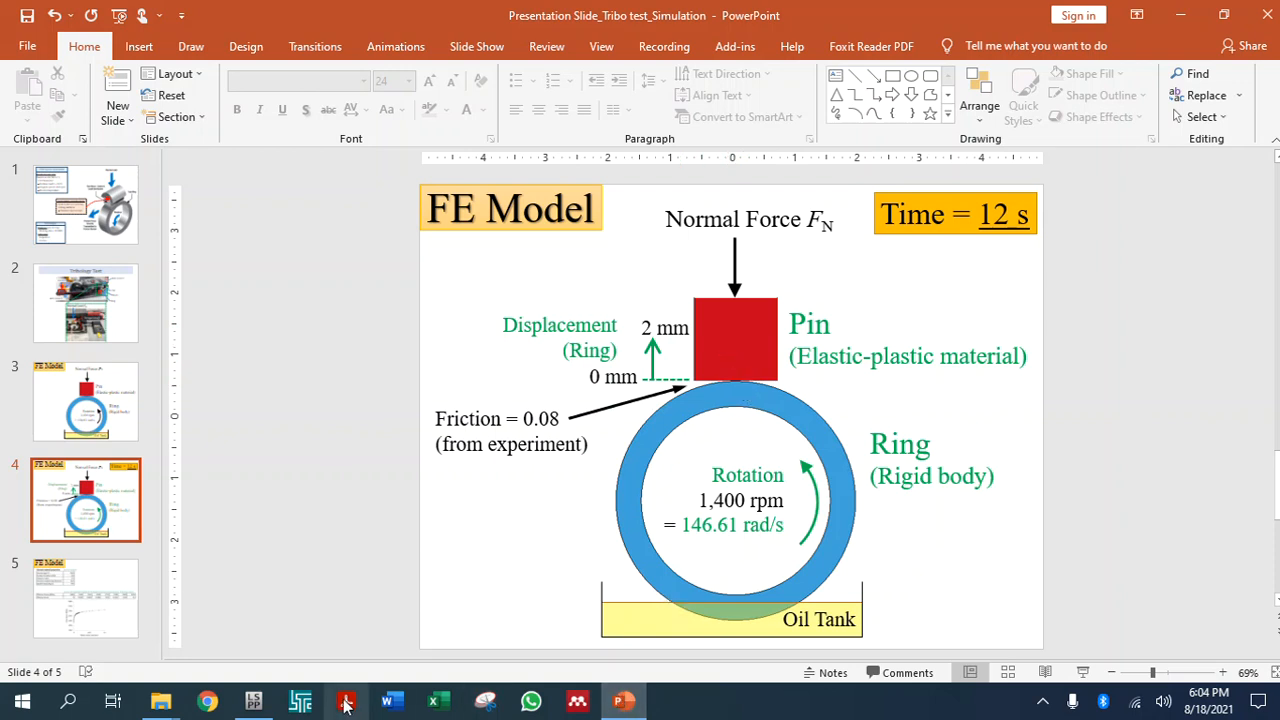
pyautogui.moveTo(622, 704)
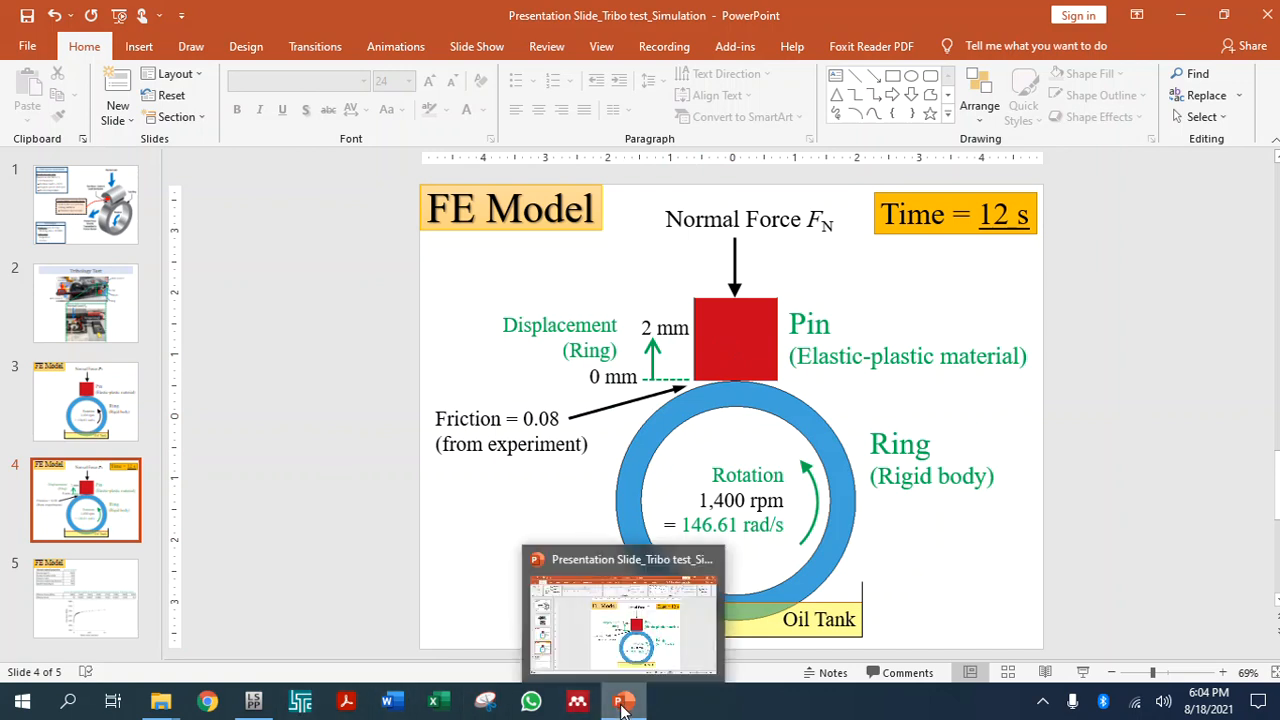
pyautogui.click(254, 704)
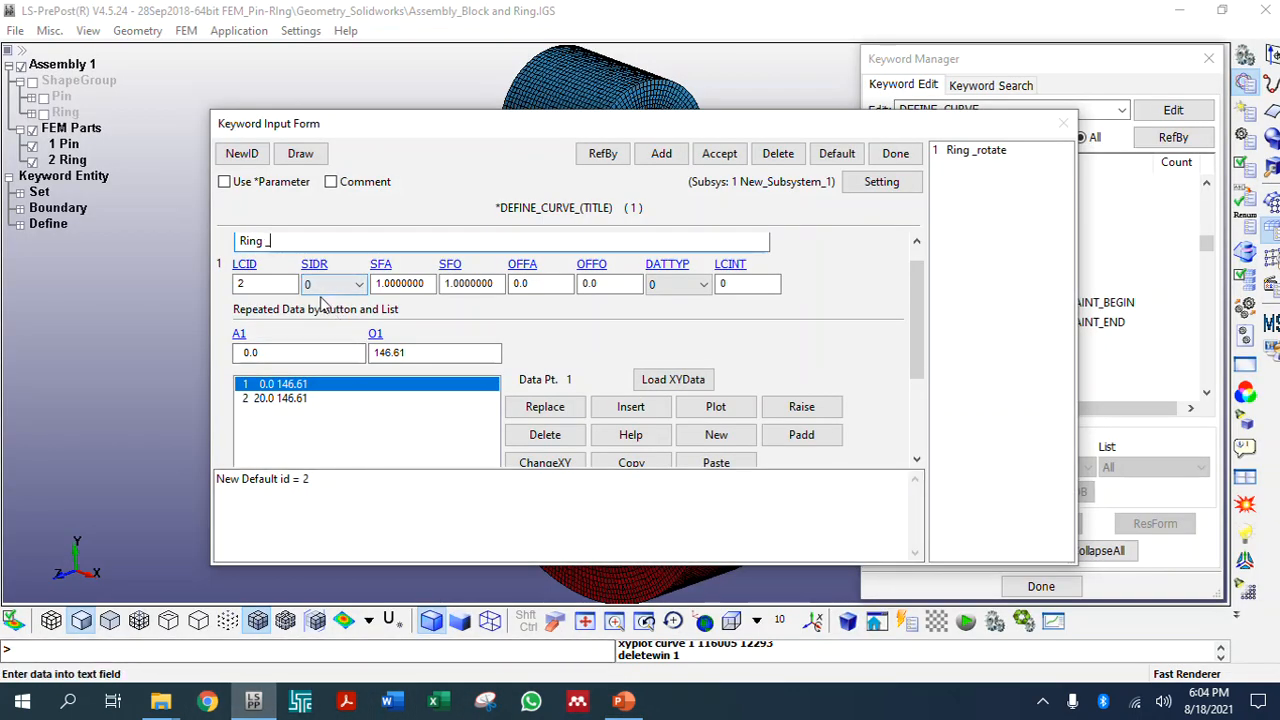
pyautogui.write('is')
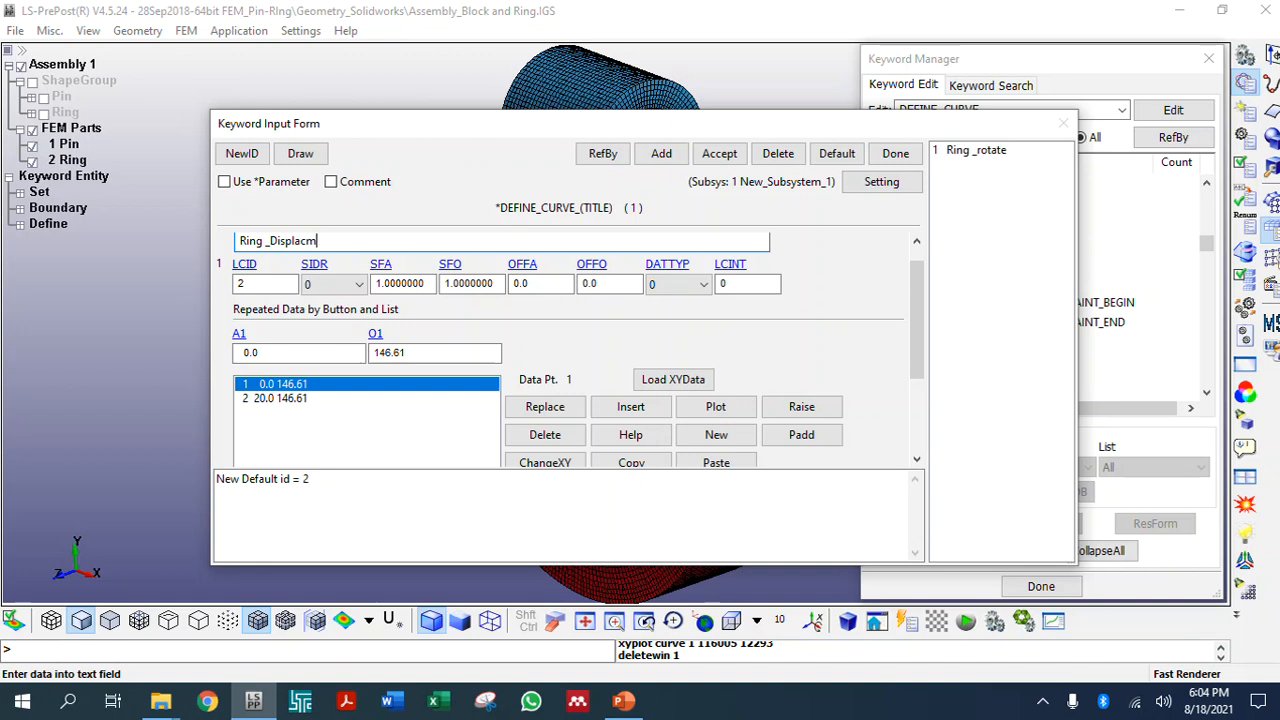
pyautogui.write('placemnt')
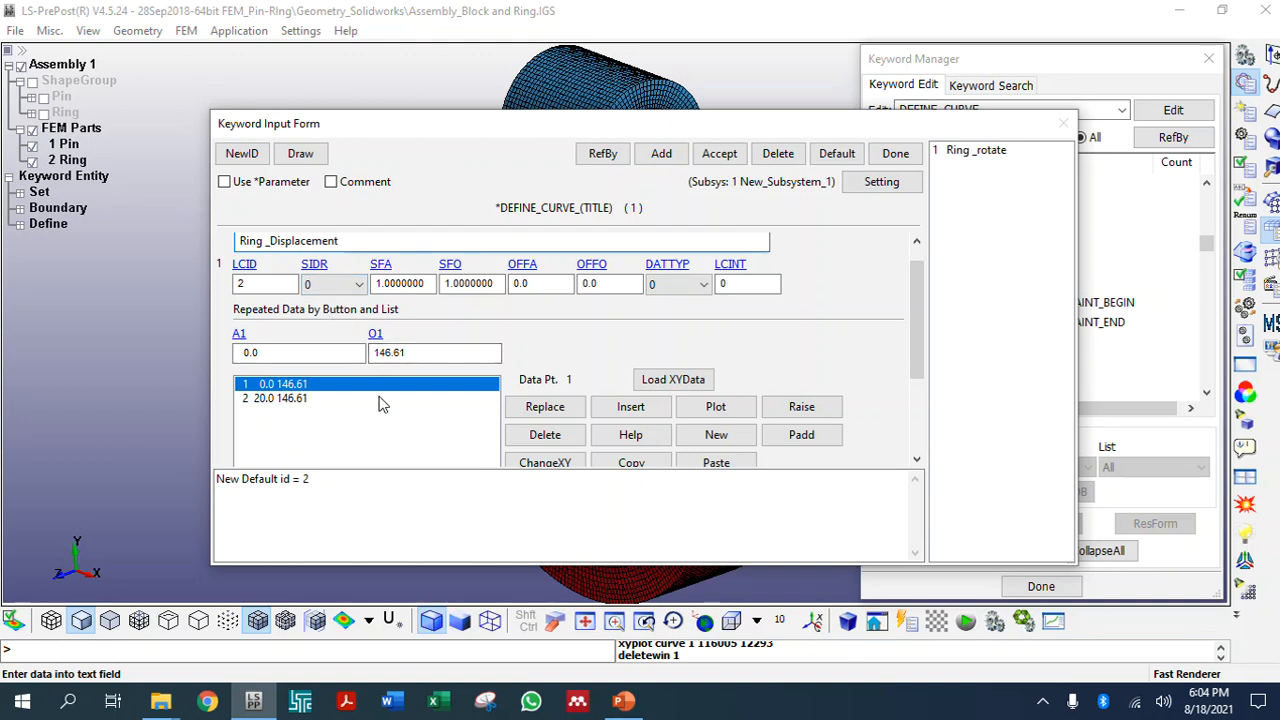
# Delete both data points carried over from the rotation curve into Ring _Displacement
pyautogui.click(325, 386)
pyautogui.doubleClick(417, 349)
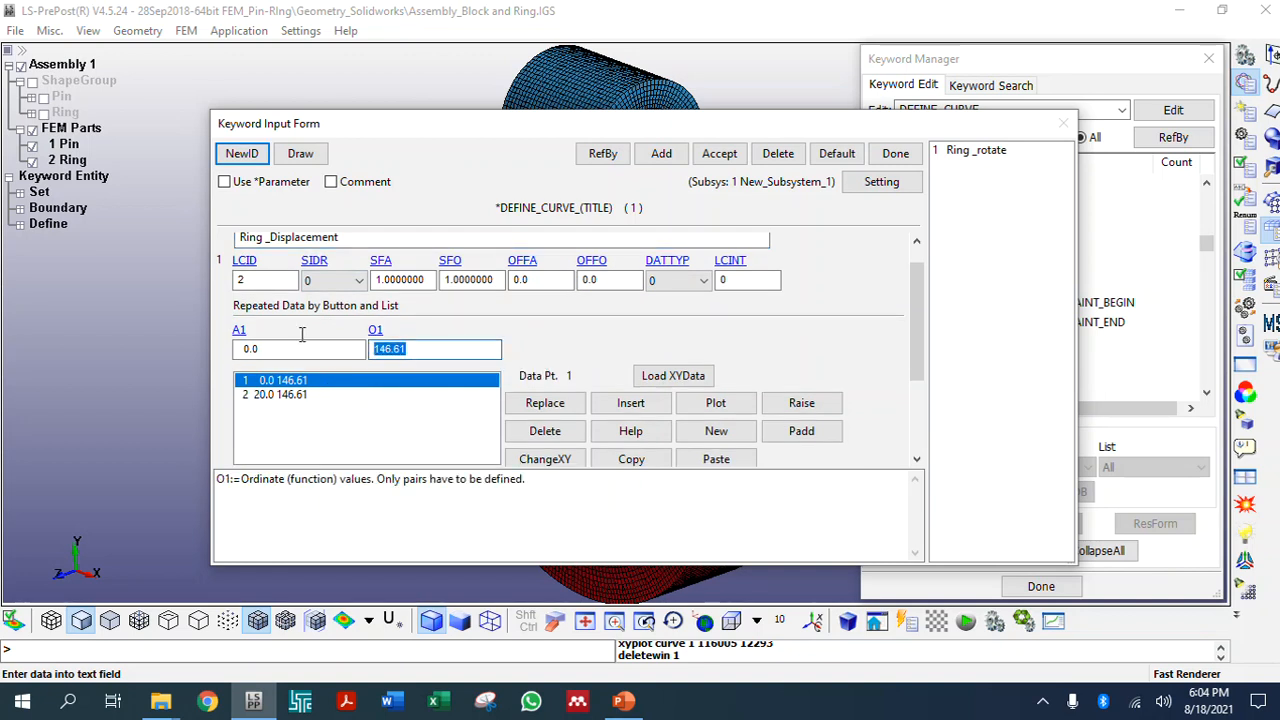
pyautogui.write('0')
pyautogui.click(545, 431)
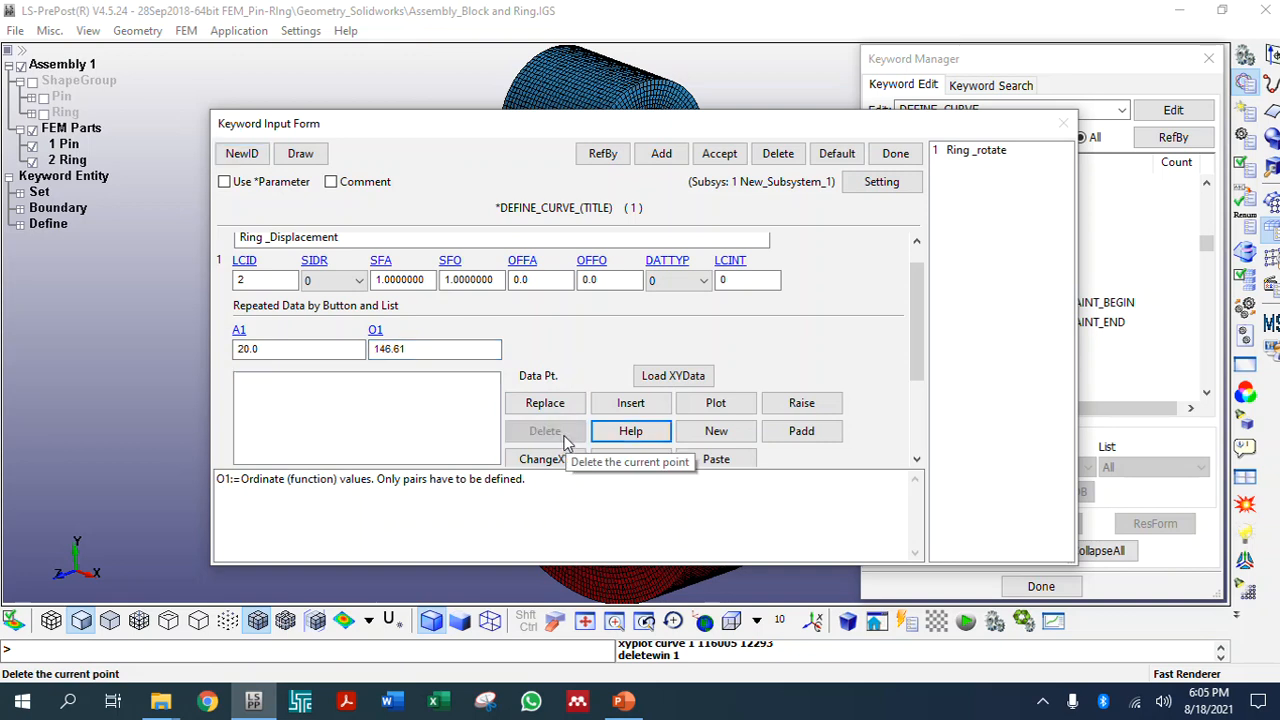
pyautogui.click(545, 431)
# Insert the first Ring _Displacement data point at 0.0, 0.0
pyautogui.write('0')
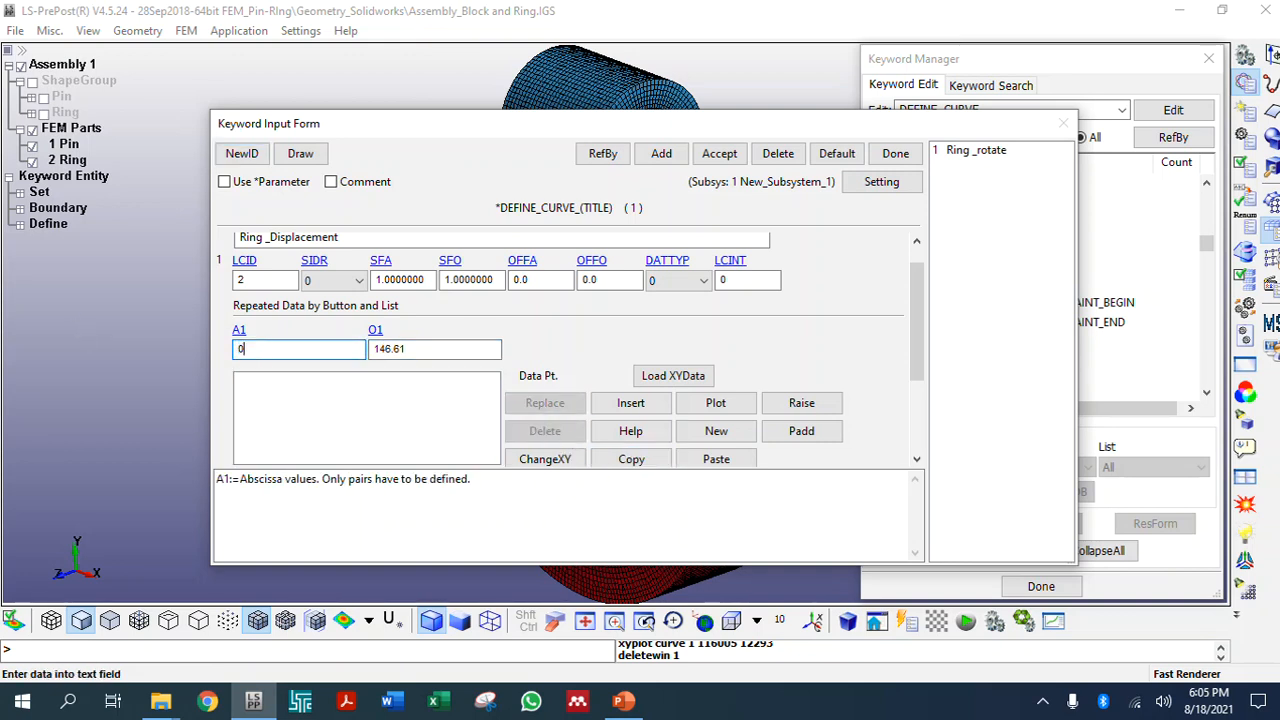
pyautogui.press('Tab')
pyautogui.write('0')
pyautogui.click(613, 404)
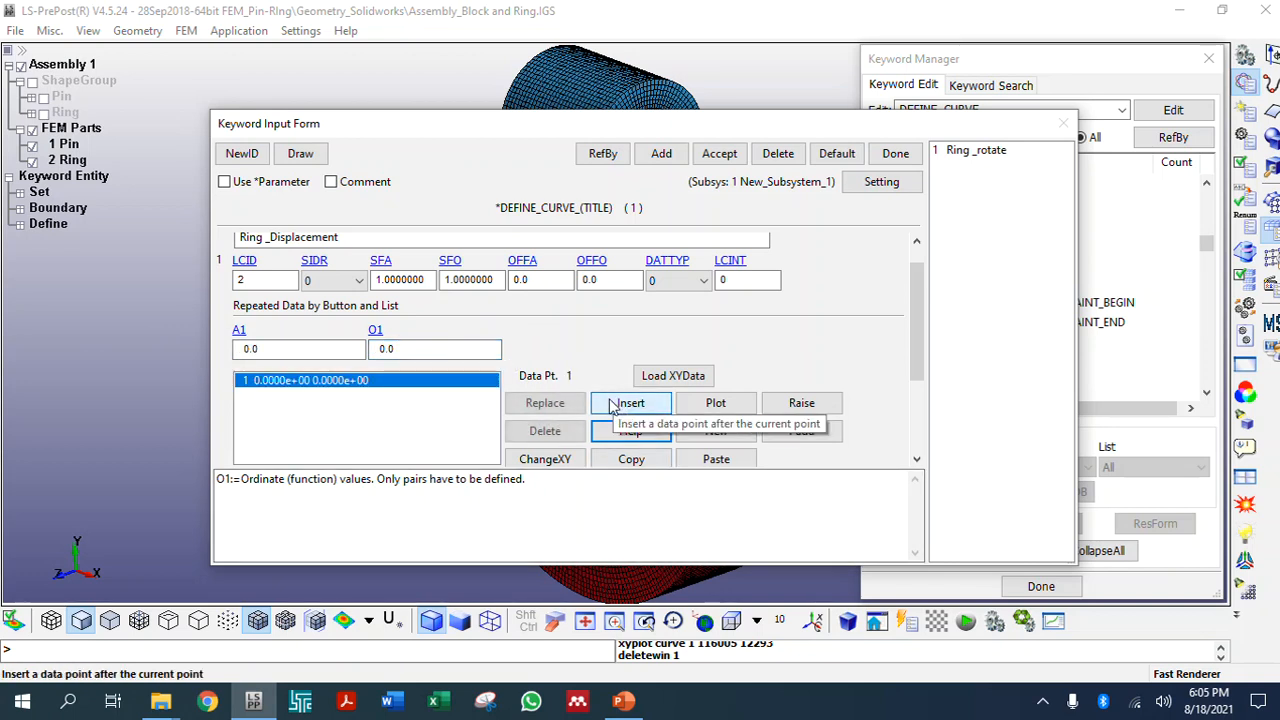
# Set the next data point's abscissa to 20, check the ring's displacement on the FE Model slide in PowerPoint and return to LS-PrePost
pyautogui.click(263, 350)
pyautogui.write('1')
pyautogui.press('BackSpace')
pyautogui.press('BackSpace')
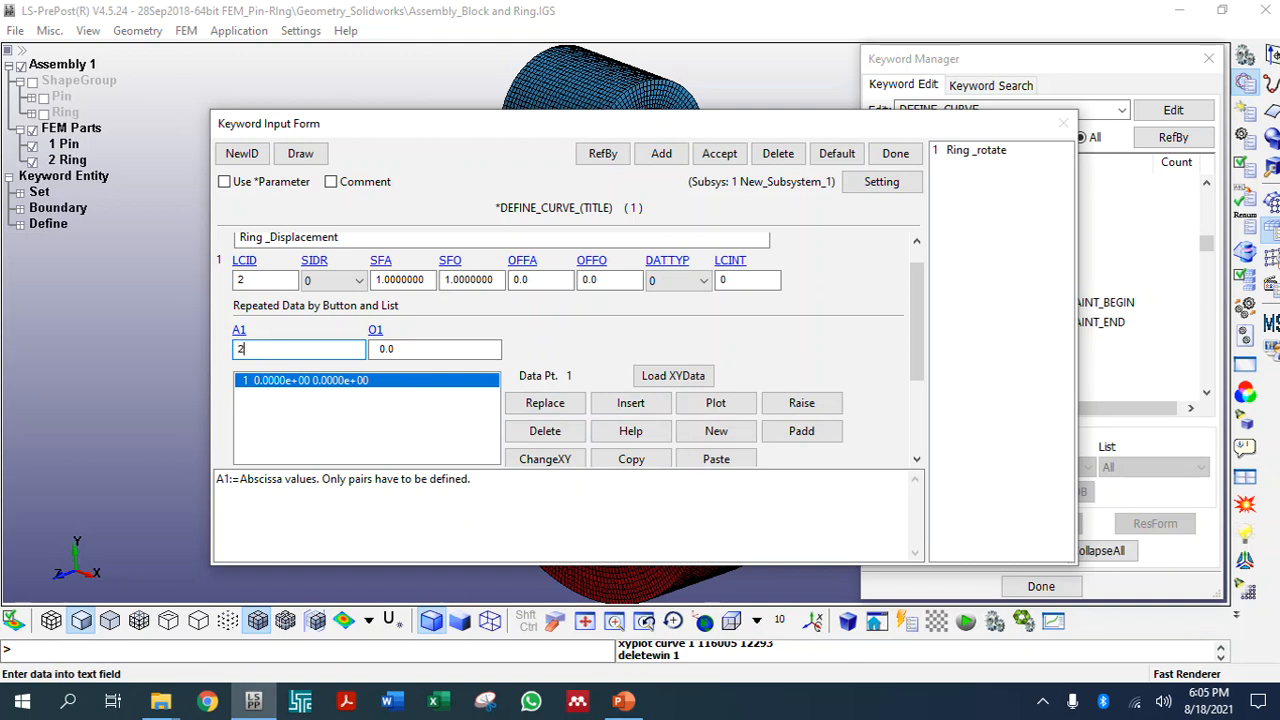
pyautogui.press('Tab')
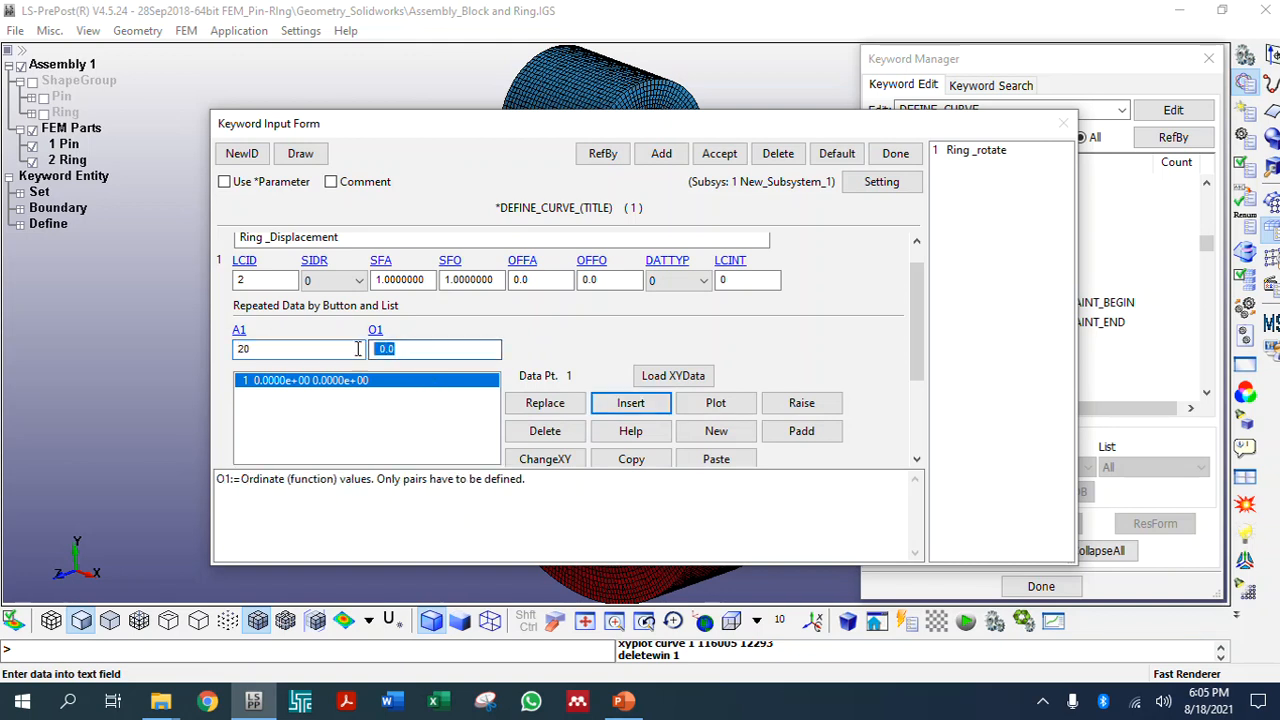
pyautogui.write('3')
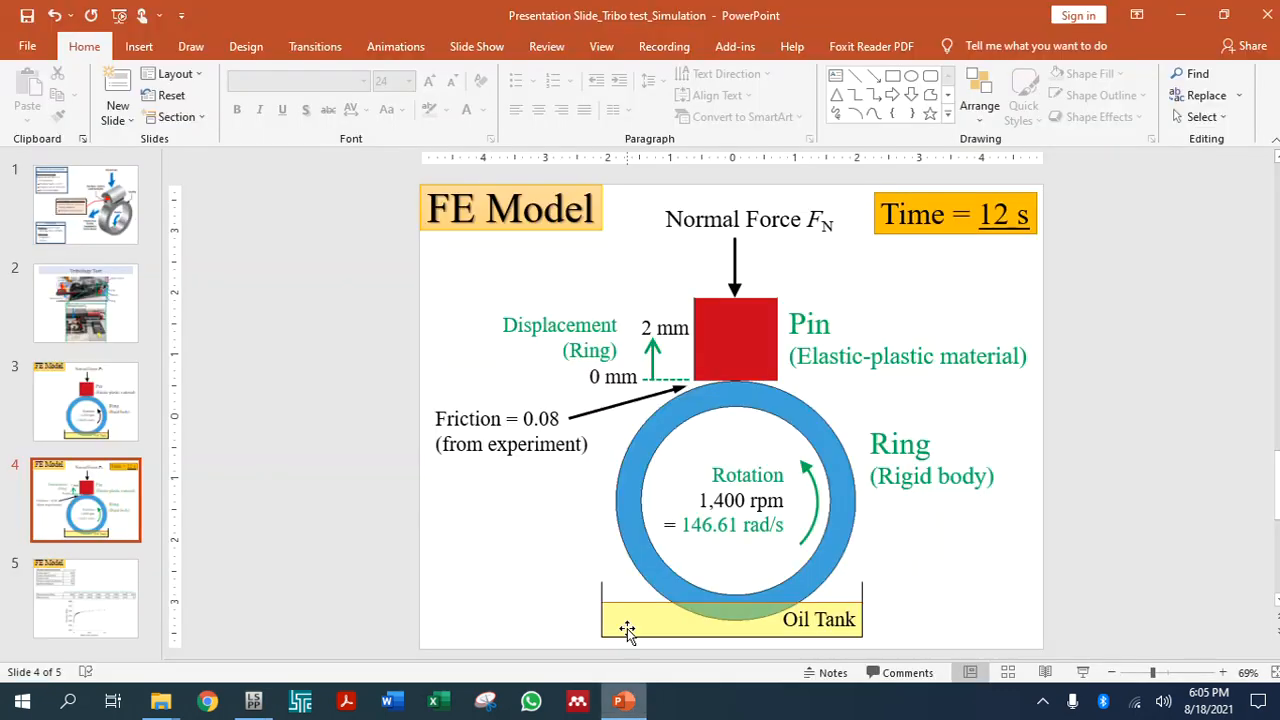
pyautogui.click(623, 701)
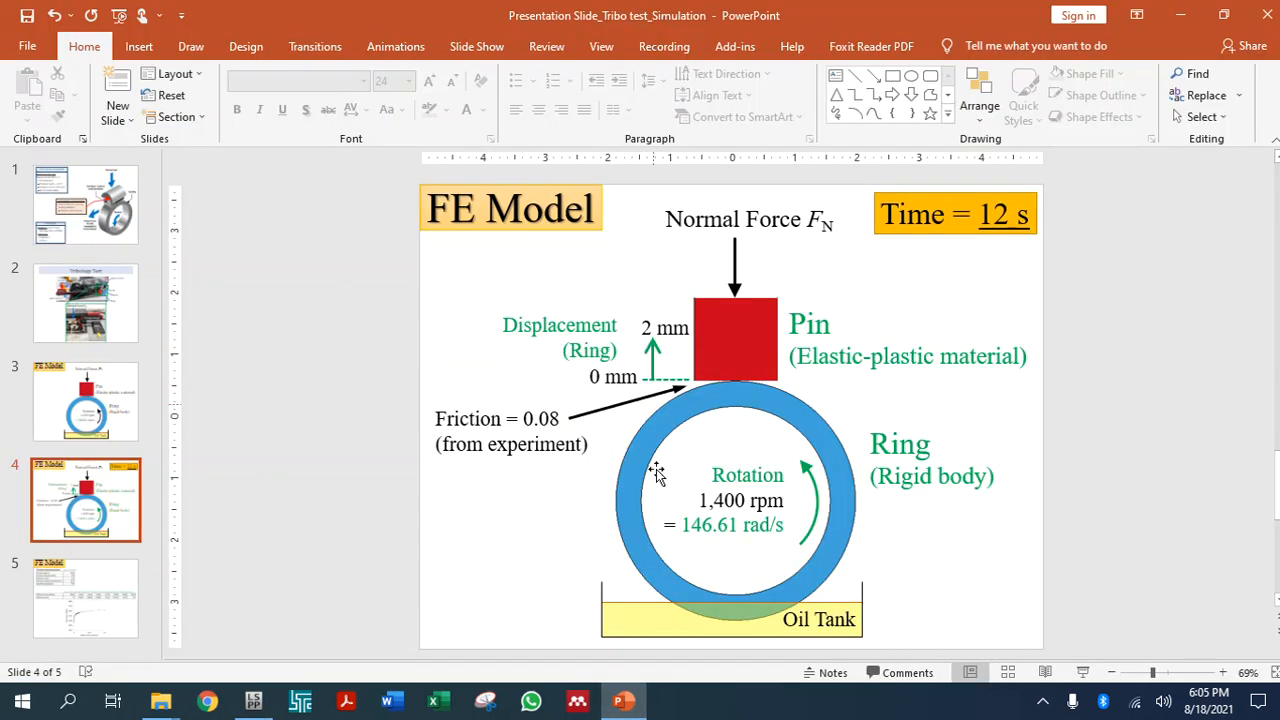
pyautogui.click(623, 701)
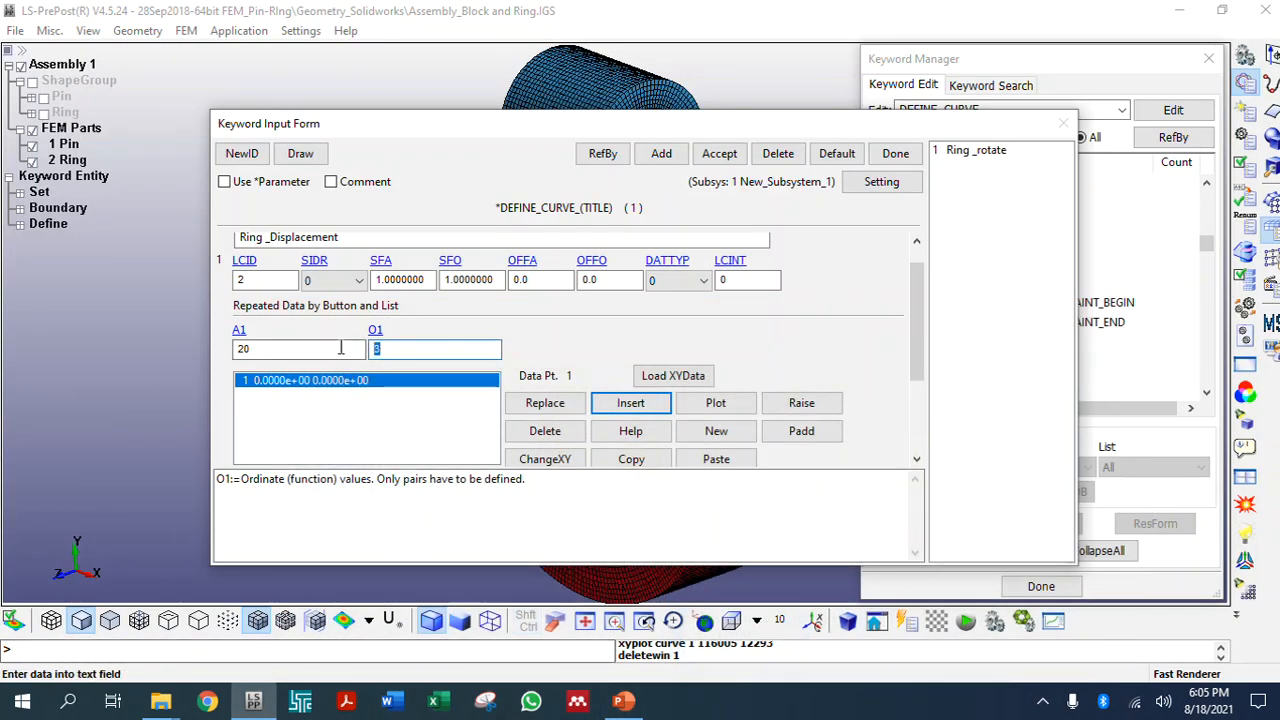
# Insert the second data point with ordinate 2.0, accept the Ring _Displacement curve and plot it
pyautogui.write('2')
pyautogui.click(631, 403)
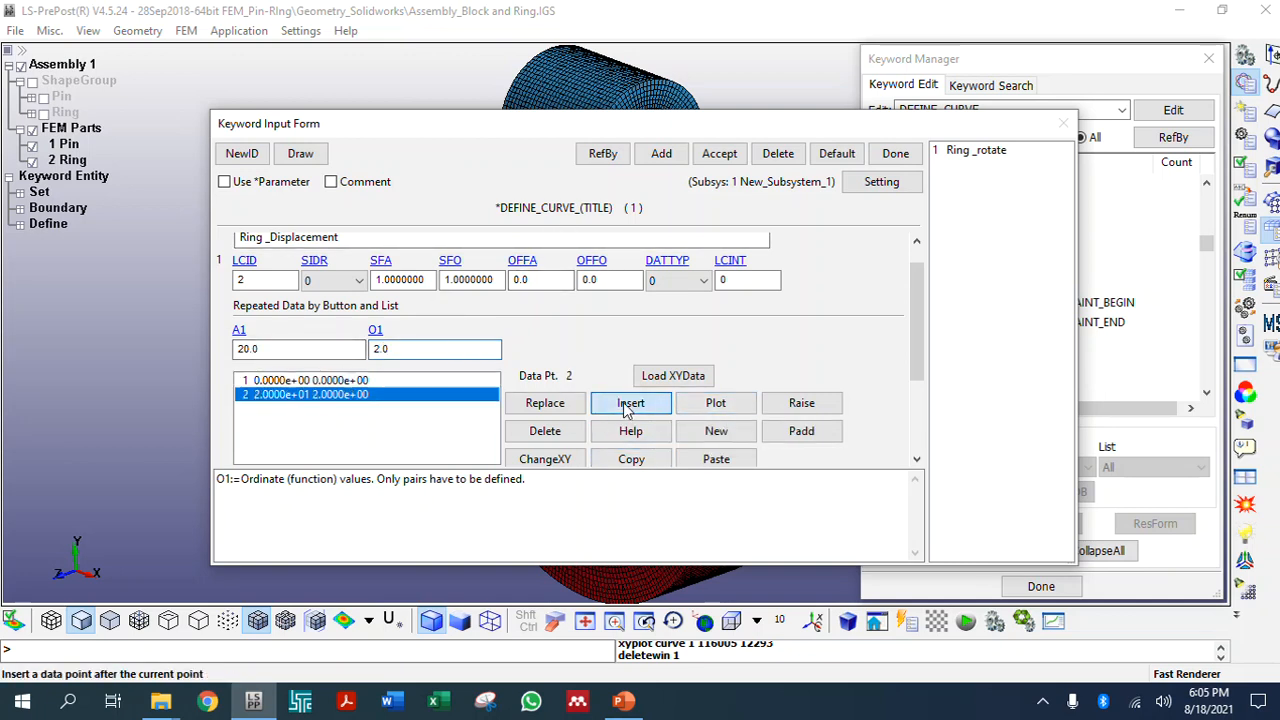
pyautogui.click(716, 157)
pyautogui.click(712, 404)
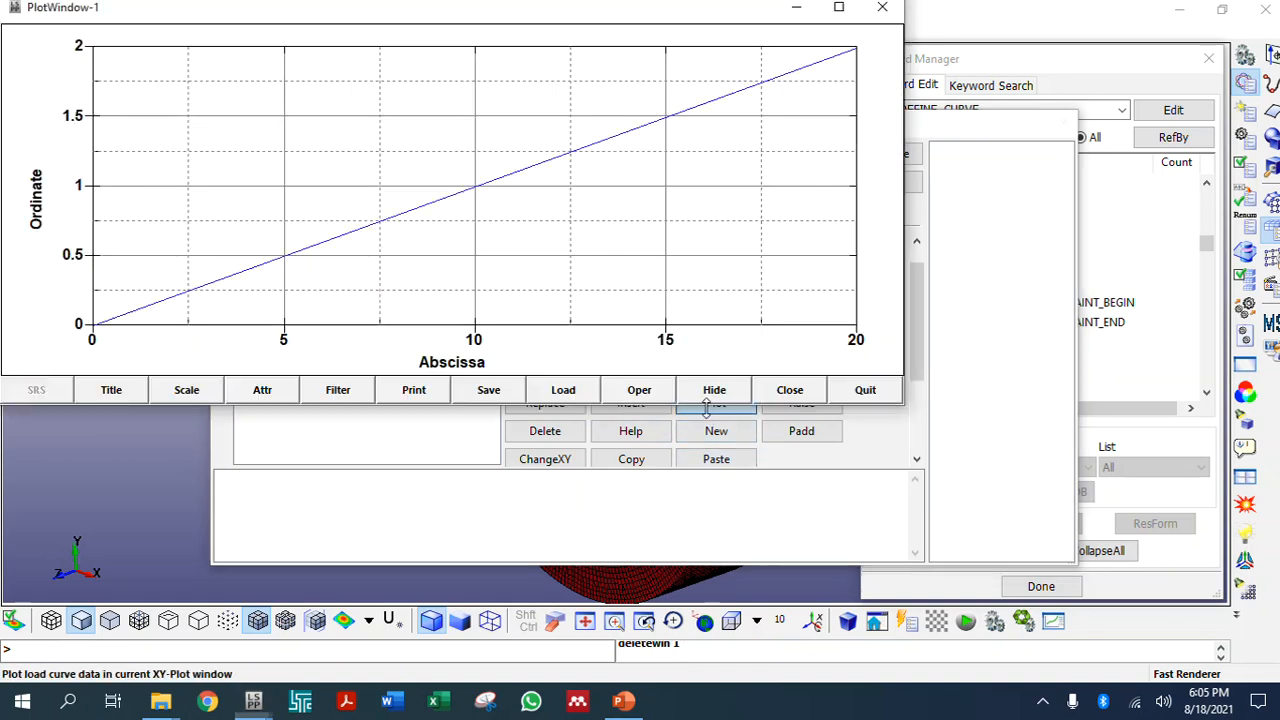
# Close the Ring _Displacement curve plot and finish the curve definition, returning to a collapsed keyword list
pyautogui.click(883, 10)
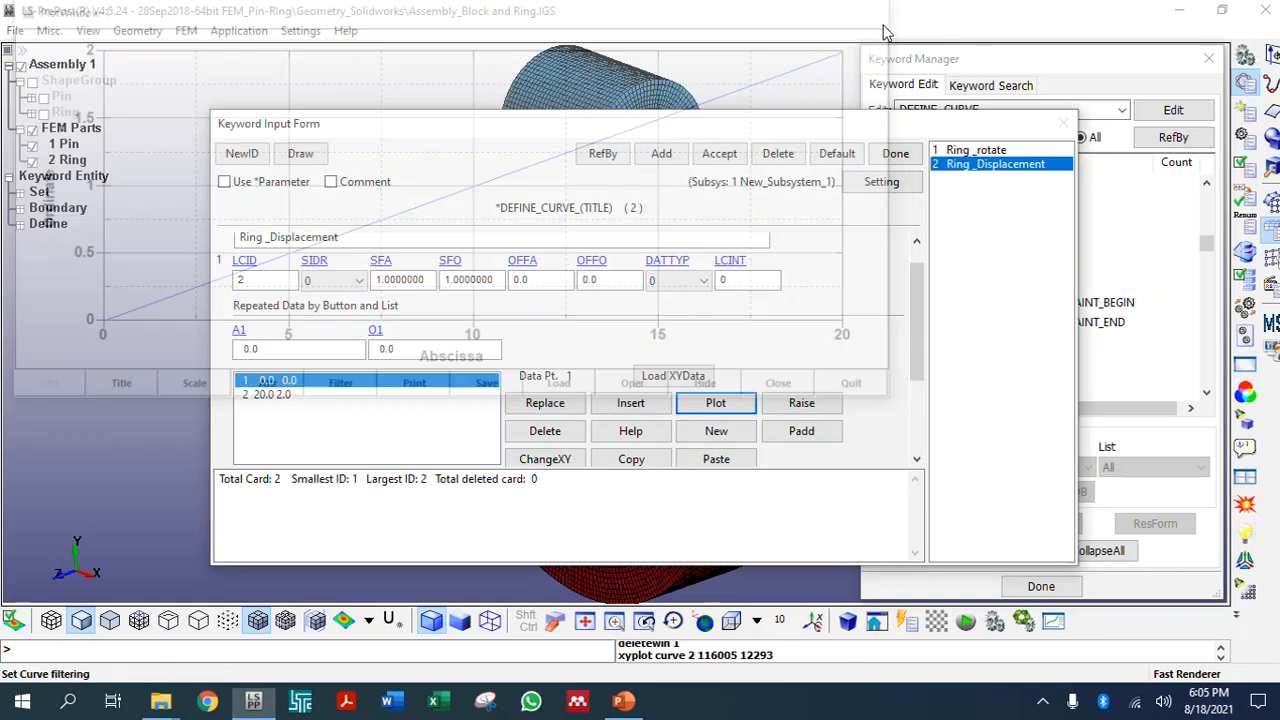
pyautogui.click(895, 153)
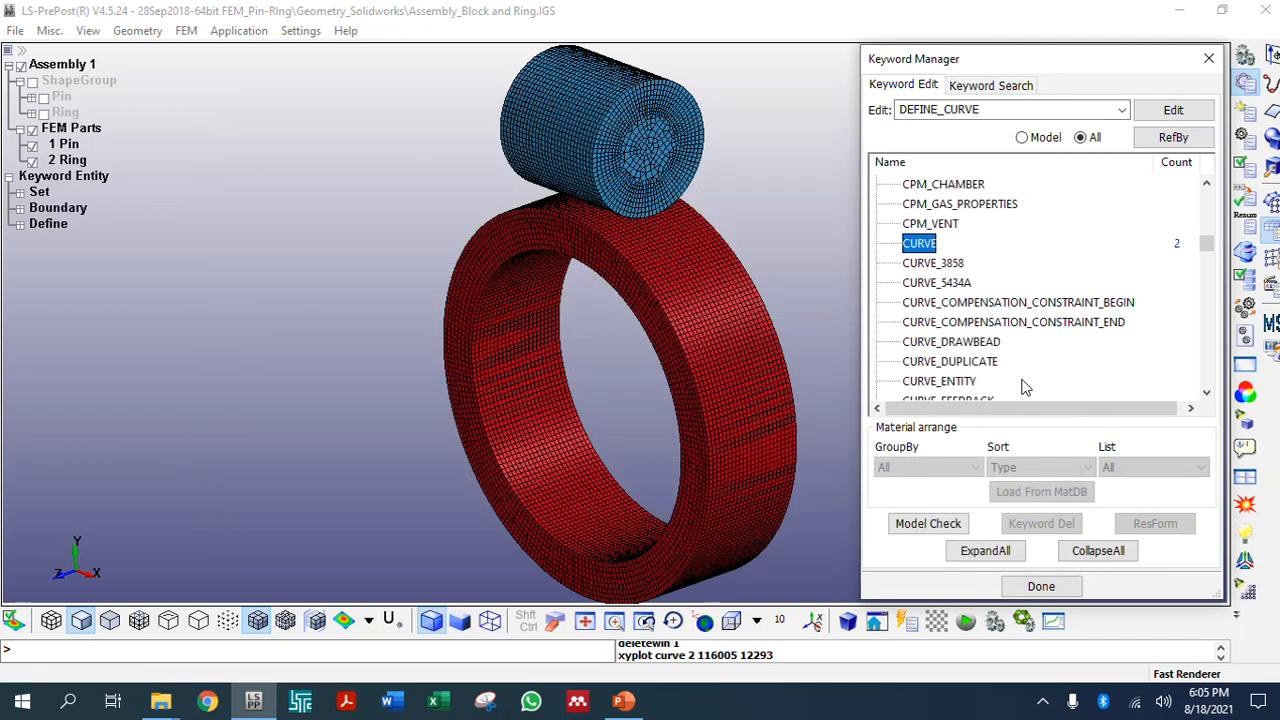
pyautogui.click(1076, 556)
pyautogui.scroll(10, 893, 270)
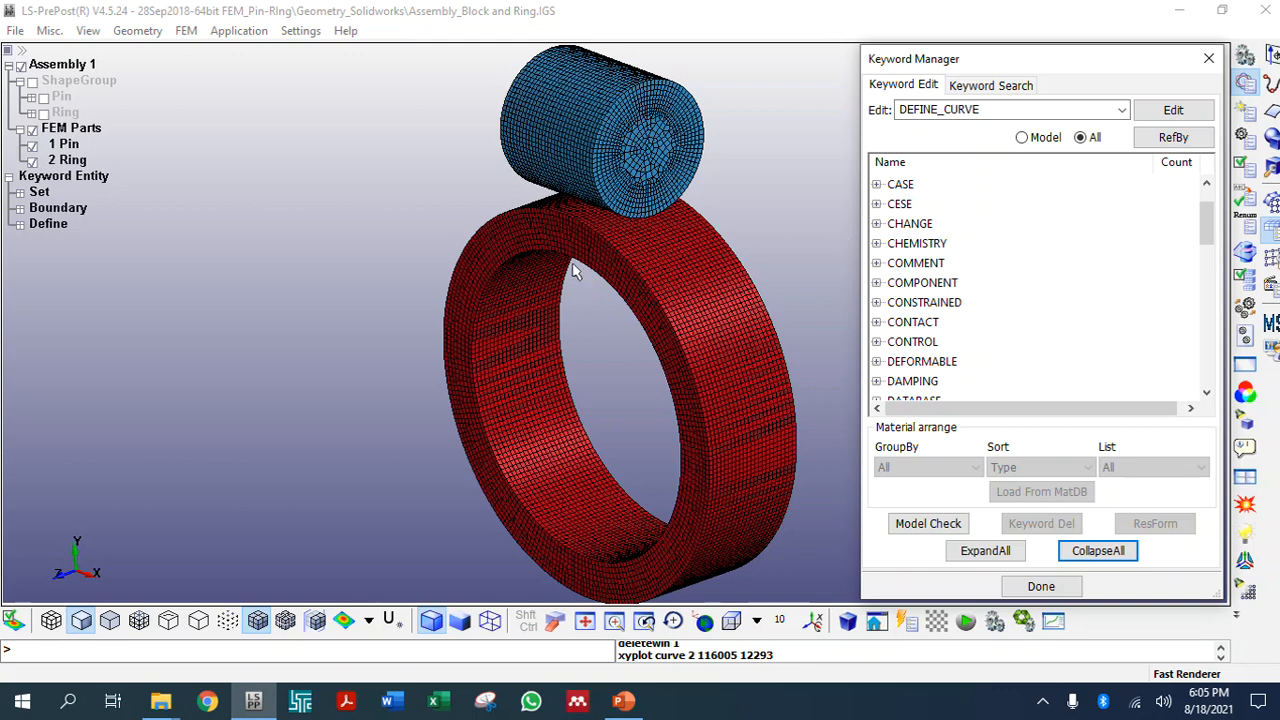
pyautogui.scroll(1, 1122, 300)
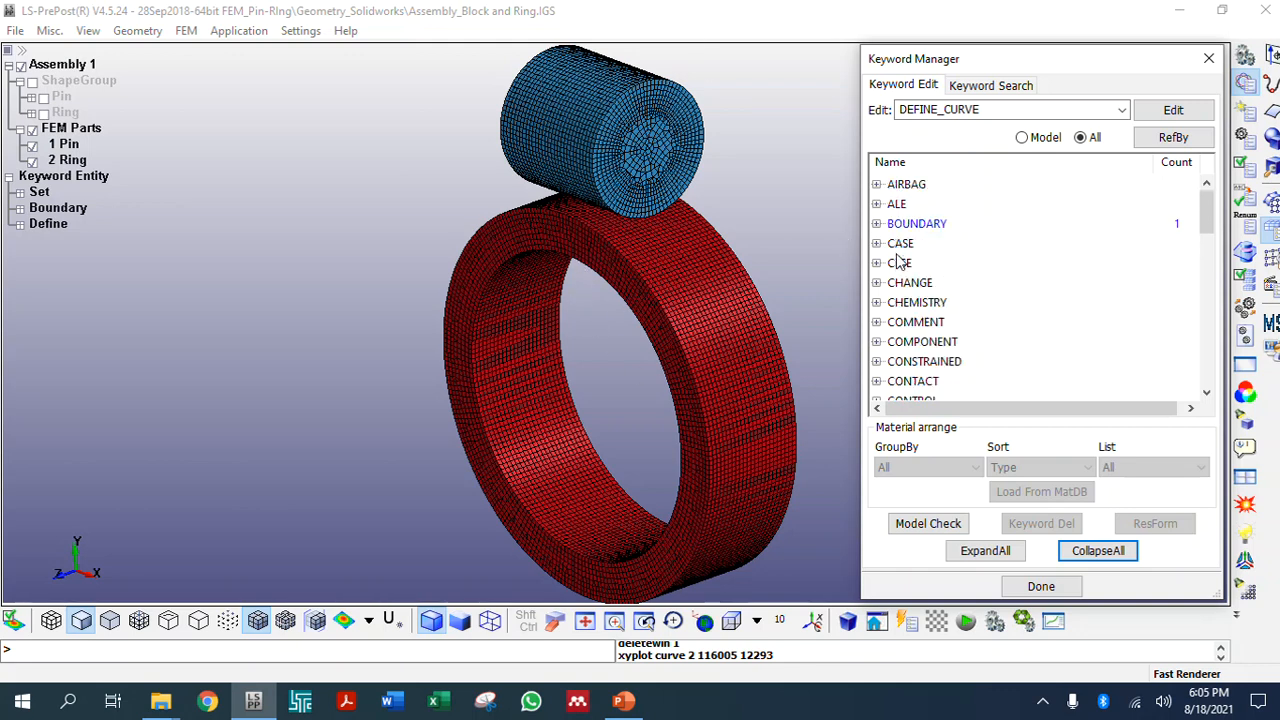
# Open a BOUNDARY_PRESCRIBED_MOTION_RIGID keyword card for editing
pyautogui.click(877, 224)
pyautogui.scroll(-8, 915, 330)
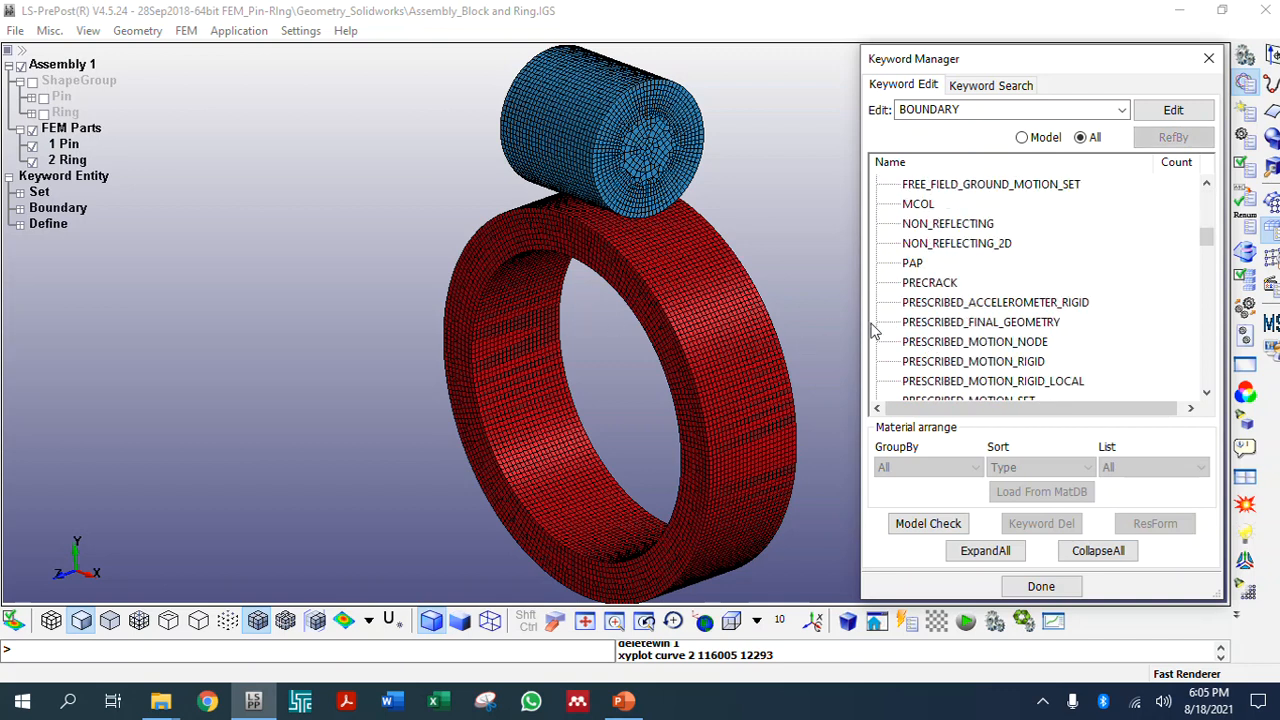
pyautogui.click(922, 362)
pyautogui.scroll(-1, 924, 360)
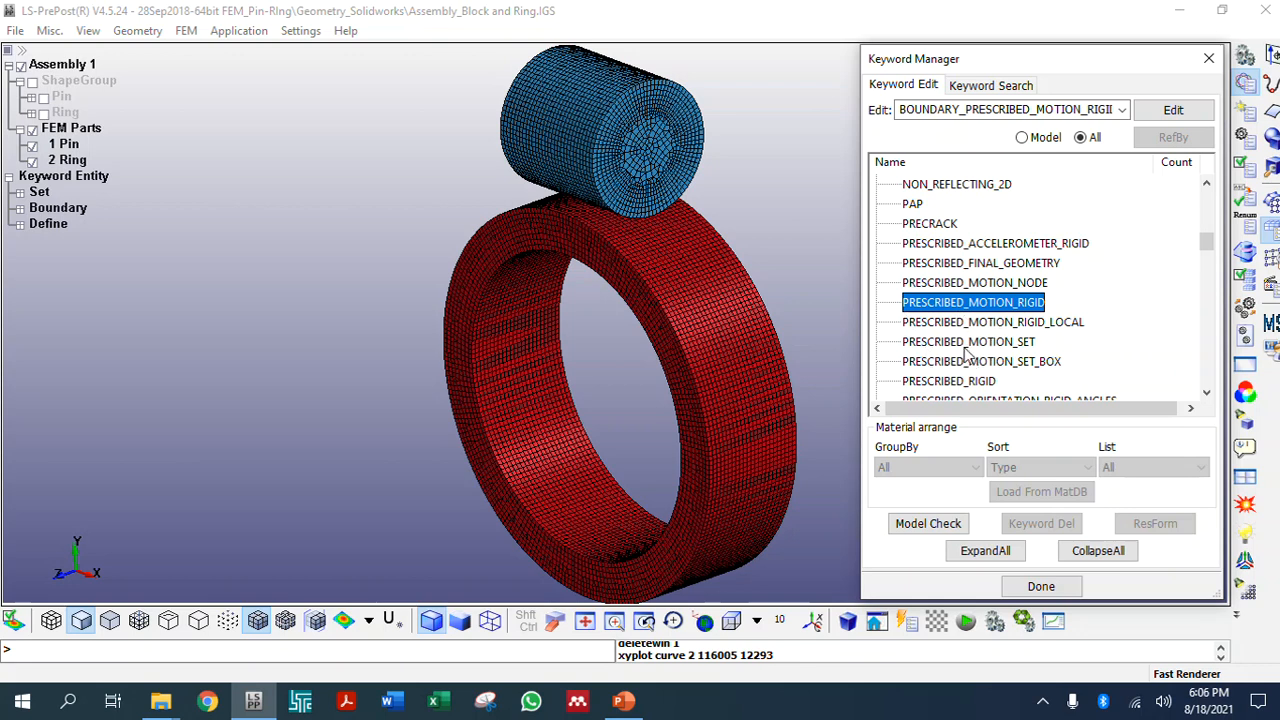
pyautogui.doubleClick(1008, 303)
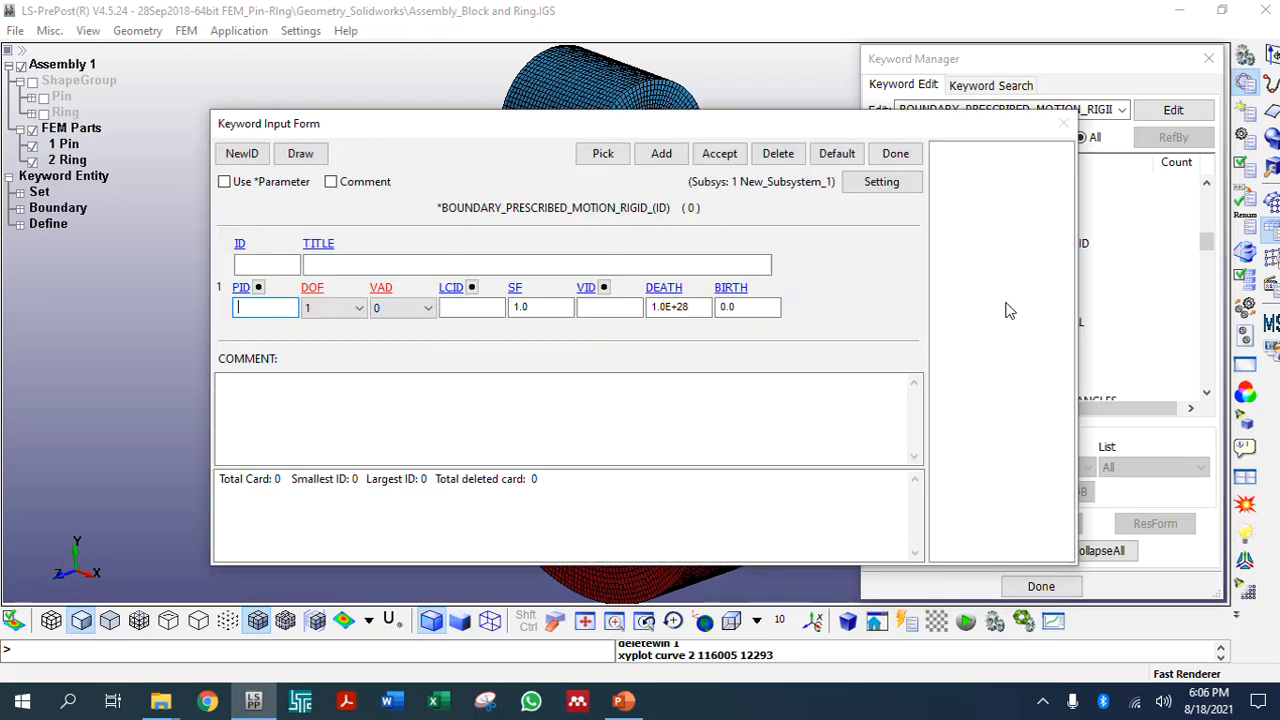
# Create a new prescribed rigid motion entry with ID 1 and title it Ring rotate
pyautogui.click(241, 153)
pyautogui.click(271, 265)
pyautogui.click(326, 264)
pyautogui.write('Eing r')
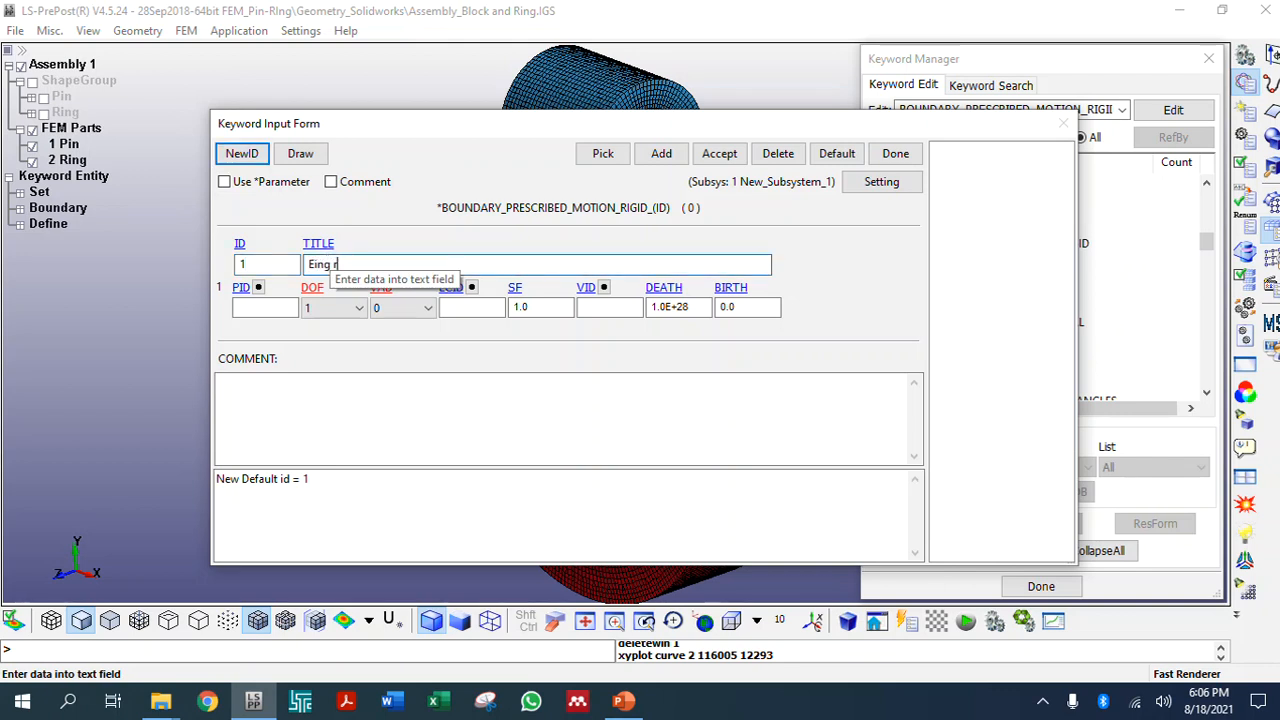
pyautogui.write('otat')
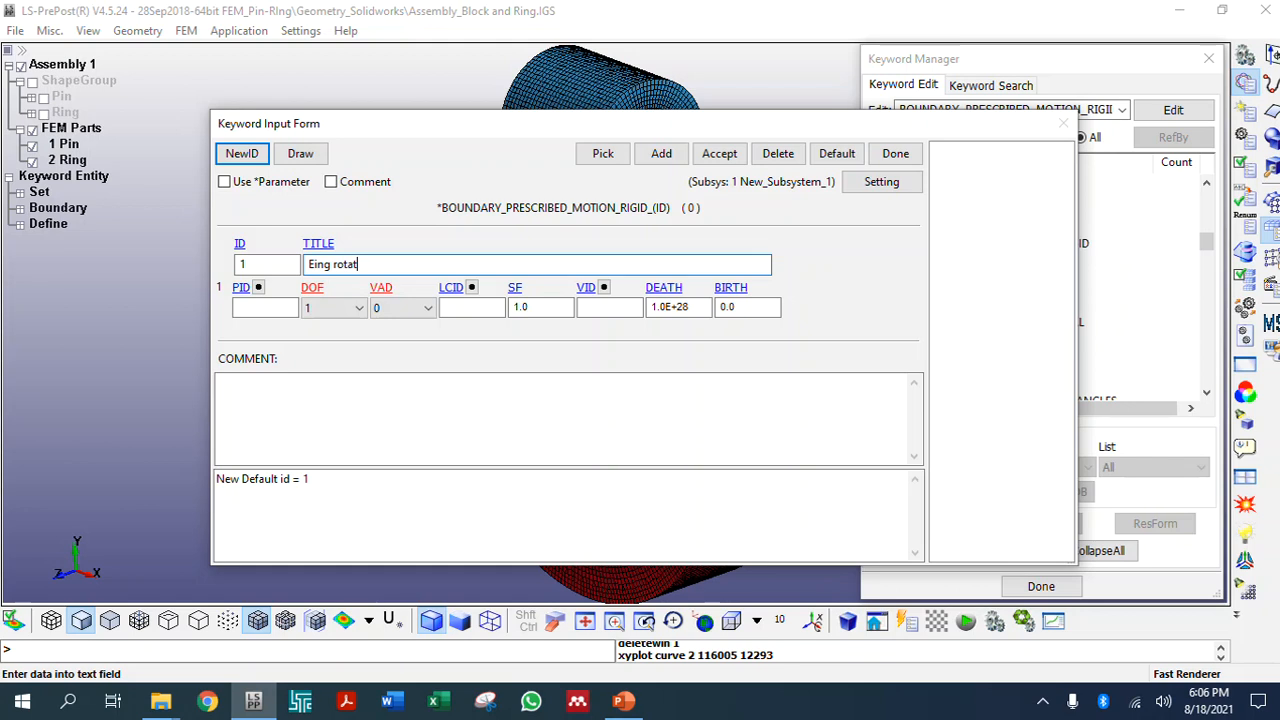
pyautogui.press('BackSpace')
pyautogui.press('Home')
pyautogui.press('Delete')
pyautogui.write('R')
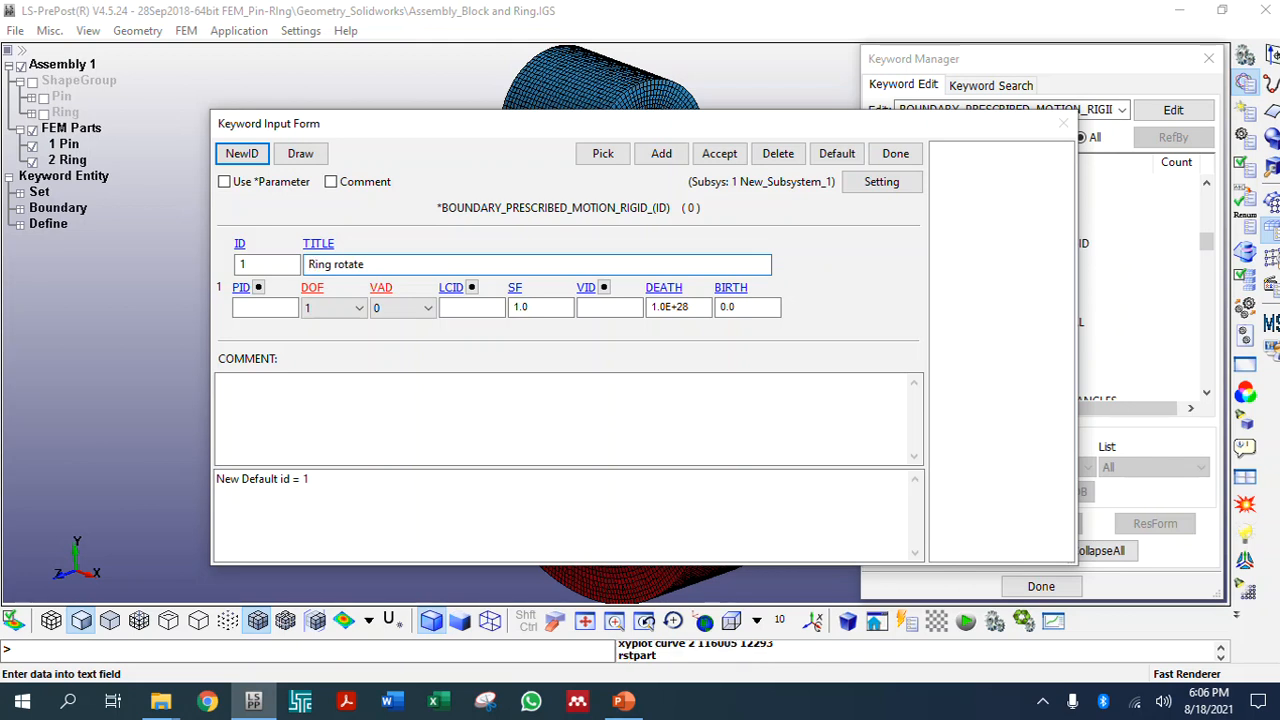
# Link part 2 Ring as the PID of the Ring rotate motion
pyautogui.click(258, 287)
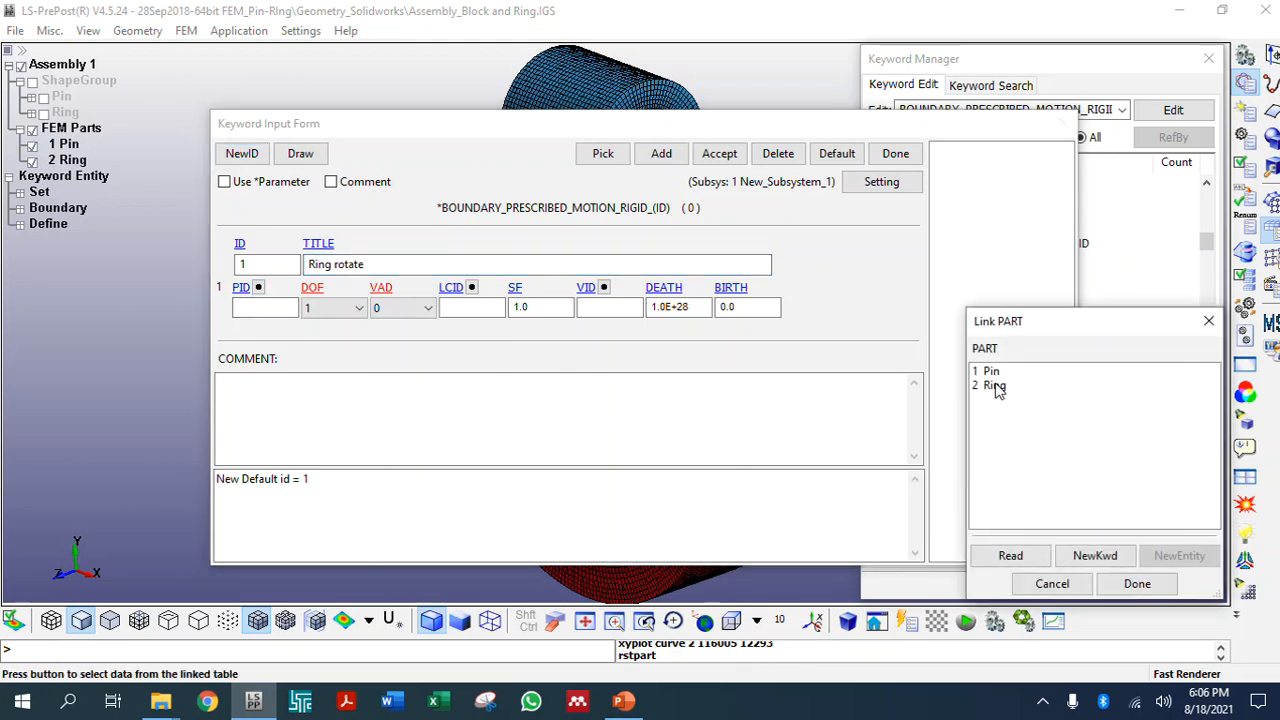
pyautogui.click(994, 386)
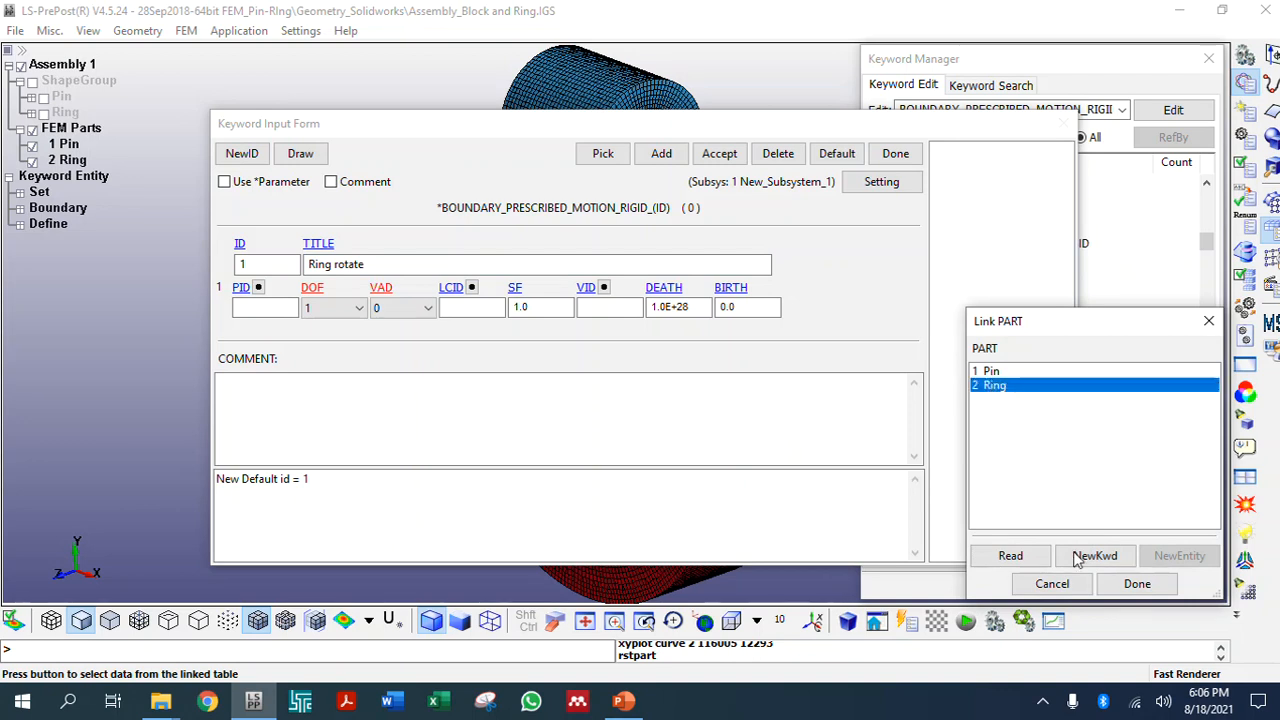
pyautogui.click(1136, 583)
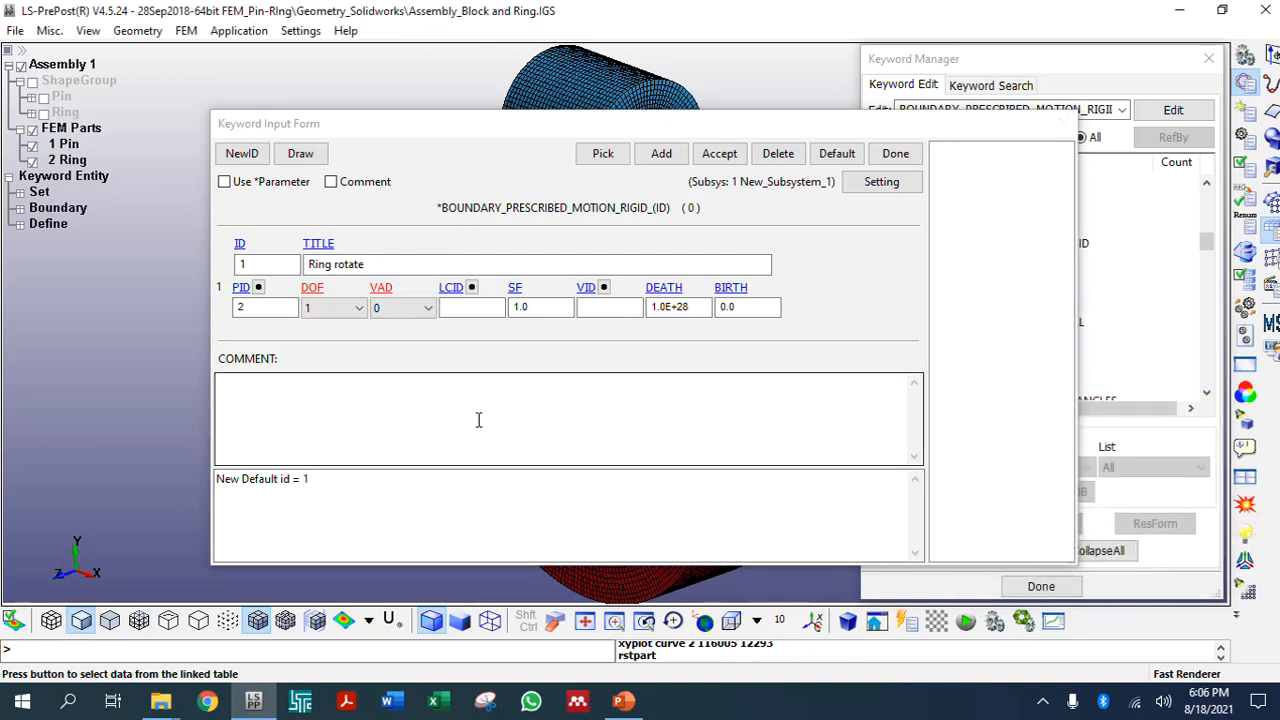
# Set the Ring rotate DOF to 7, the z-rotational degree of freedom, checking it against the DOF description
pyautogui.click(350, 307)
pyautogui.click(416, 416)
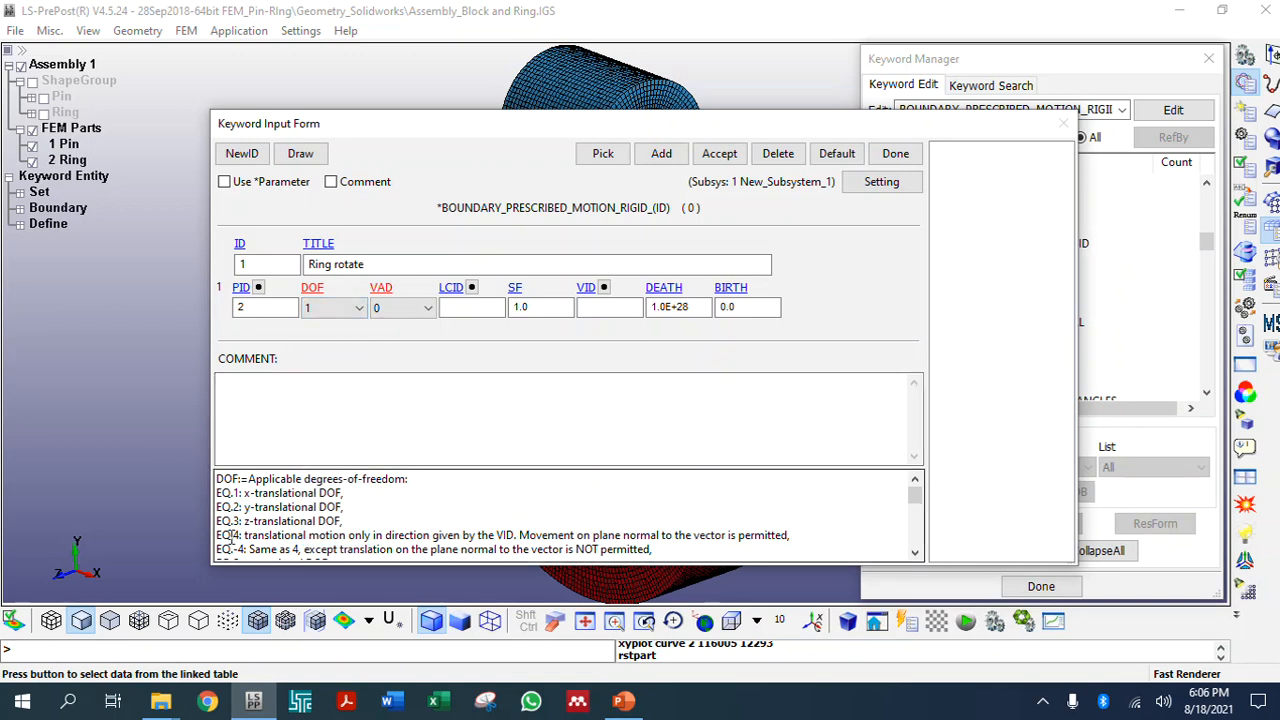
pyautogui.scroll(-1, 233, 536)
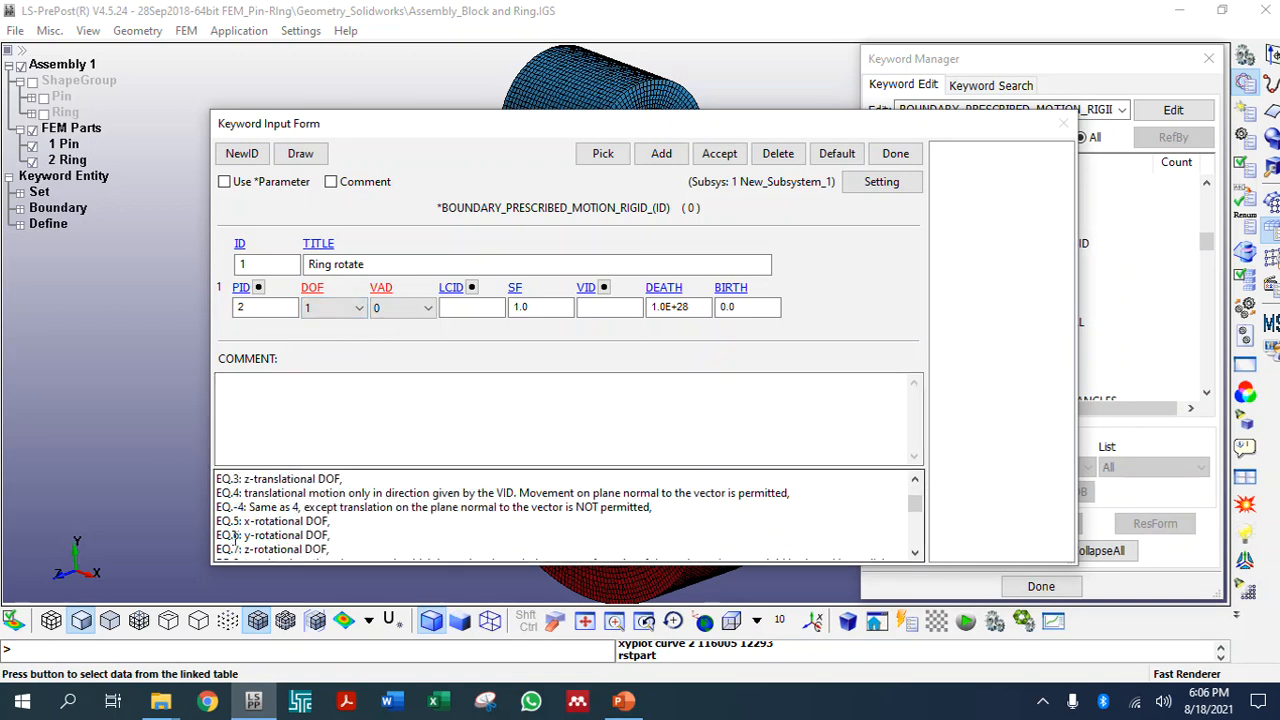
pyautogui.scroll(-1, 233, 536)
pyautogui.moveTo(338, 507); pyautogui.dragTo(221, 509)
pyautogui.click(324, 310)
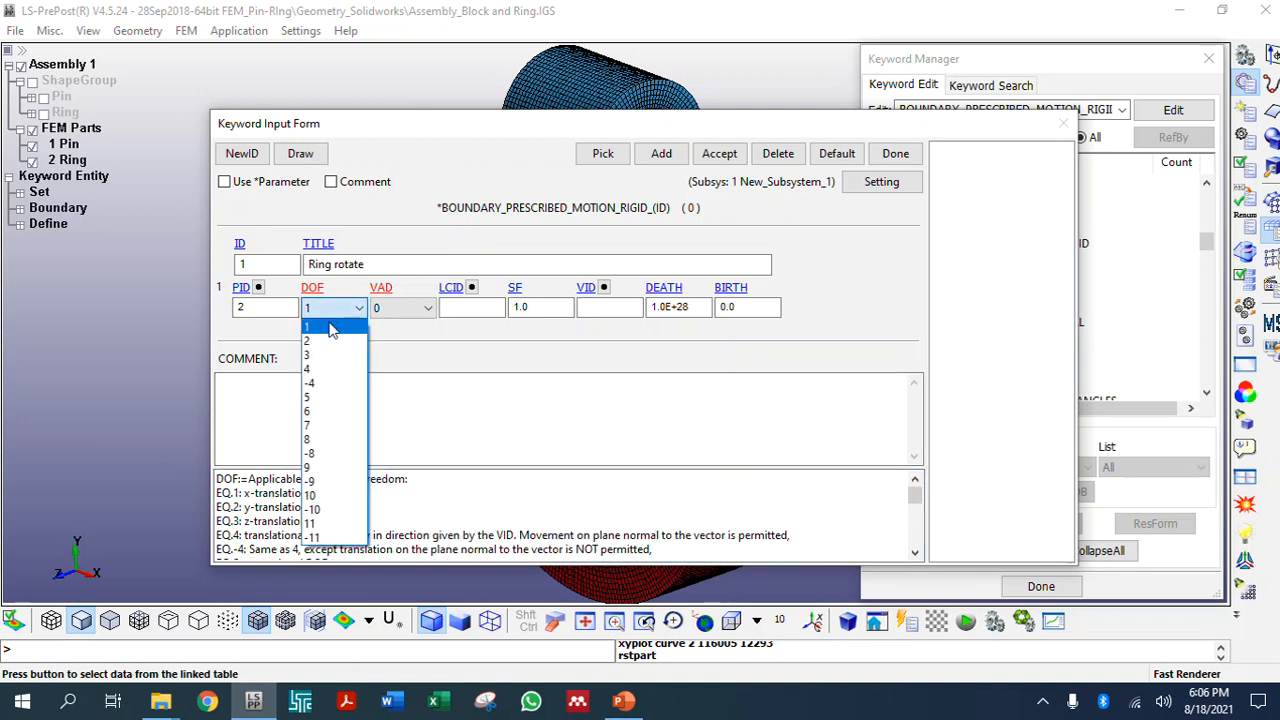
pyautogui.click(318, 426)
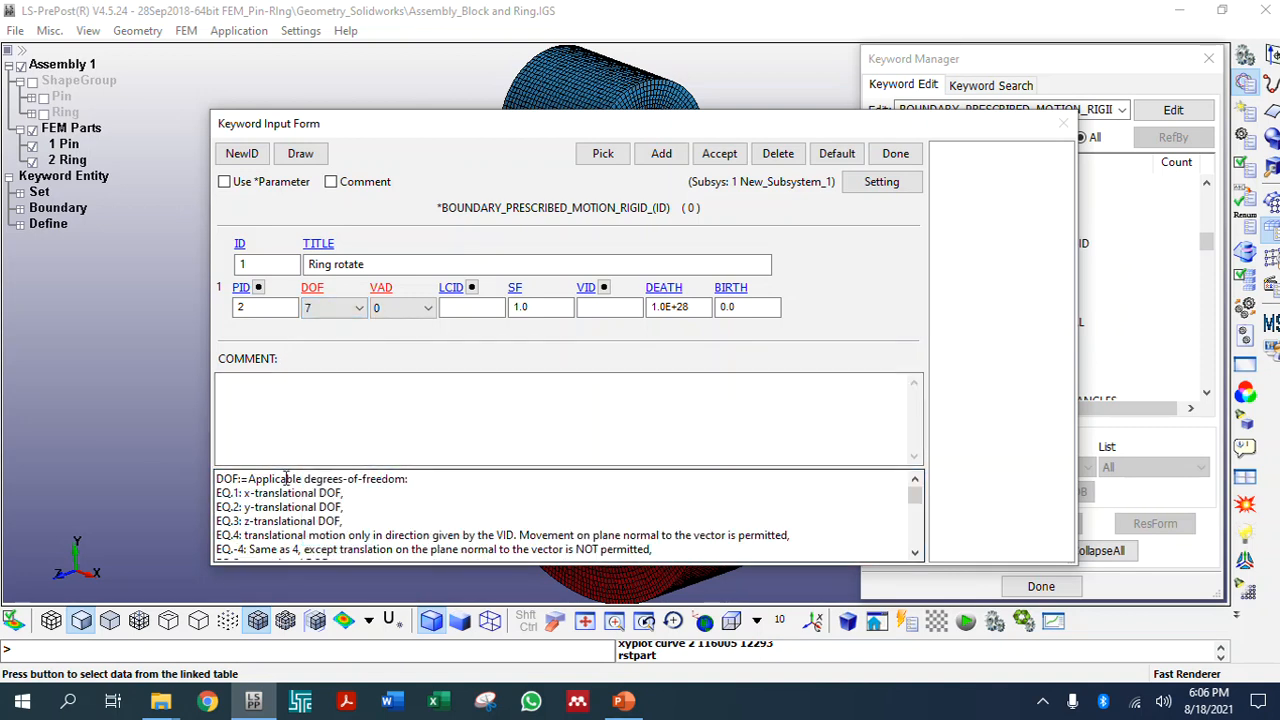
pyautogui.scroll(-2, 281, 506)
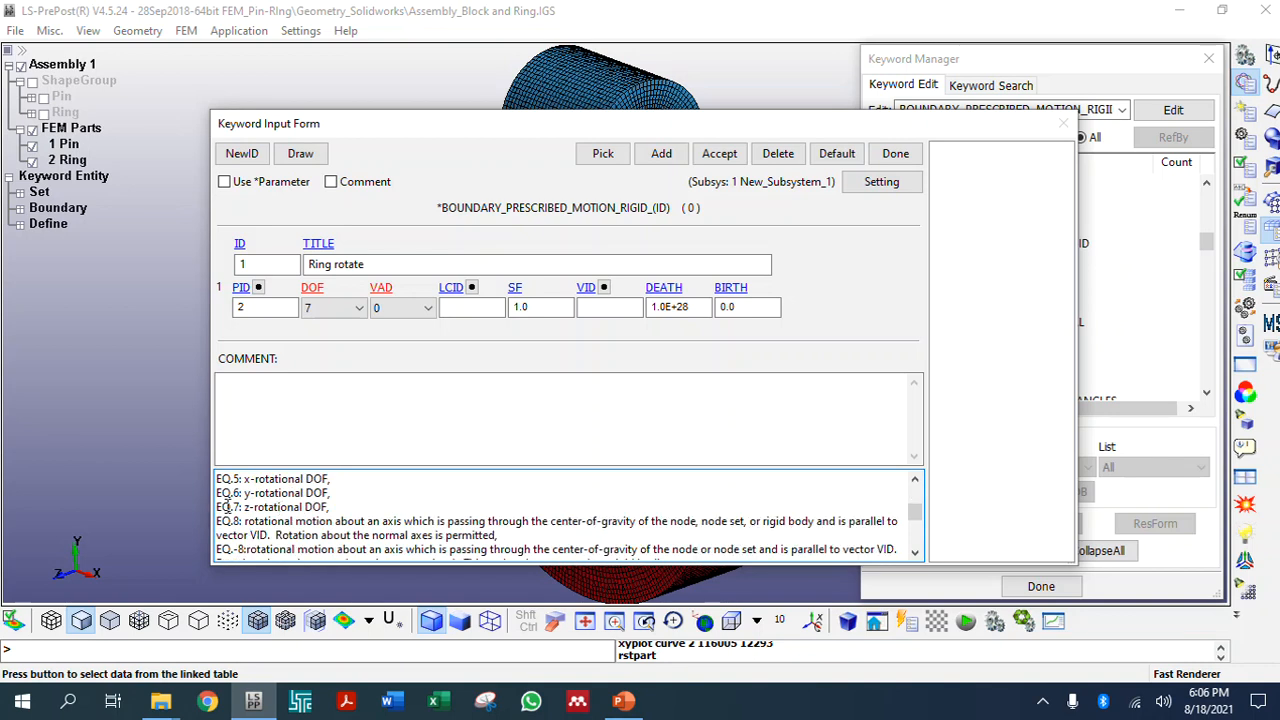
pyautogui.moveTo(222, 507); pyautogui.dragTo(330, 507)
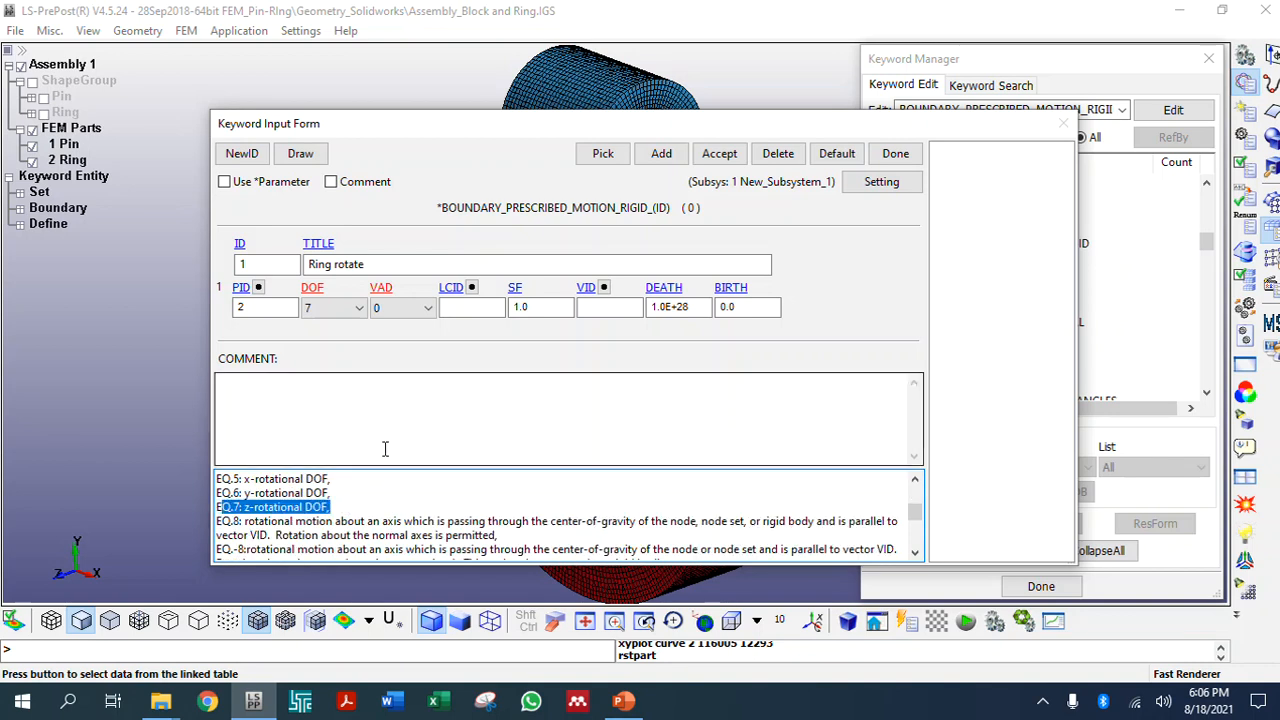
# Choose VAD 0 (velocity) for Ring rotate and link its load curve to curve 1 Ring _rotate
pyautogui.click(418, 310)
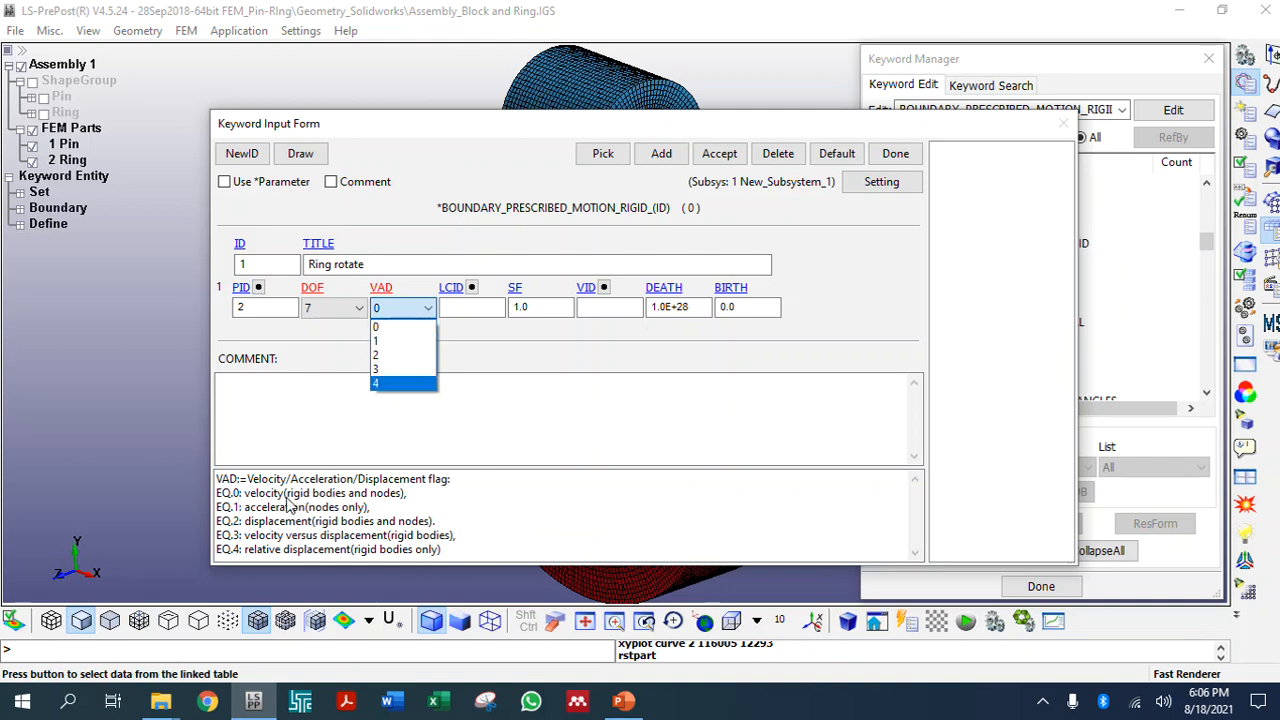
pyautogui.click(398, 327)
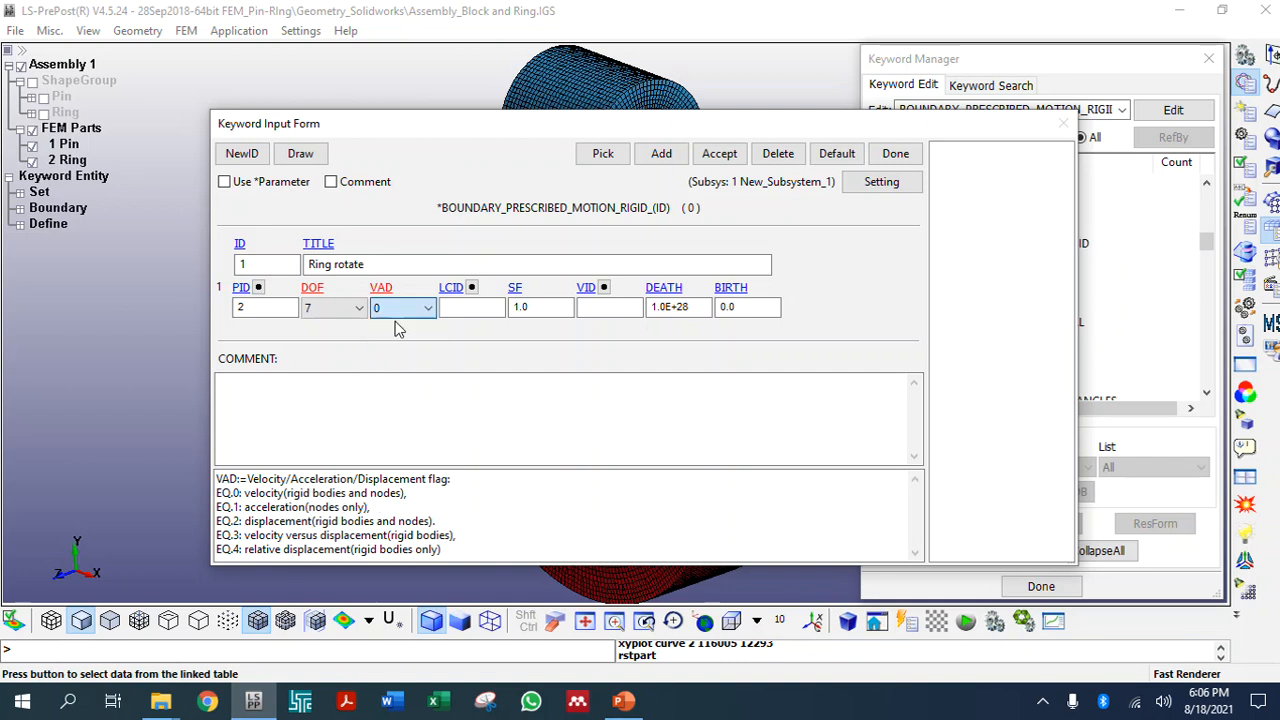
pyautogui.click(472, 288)
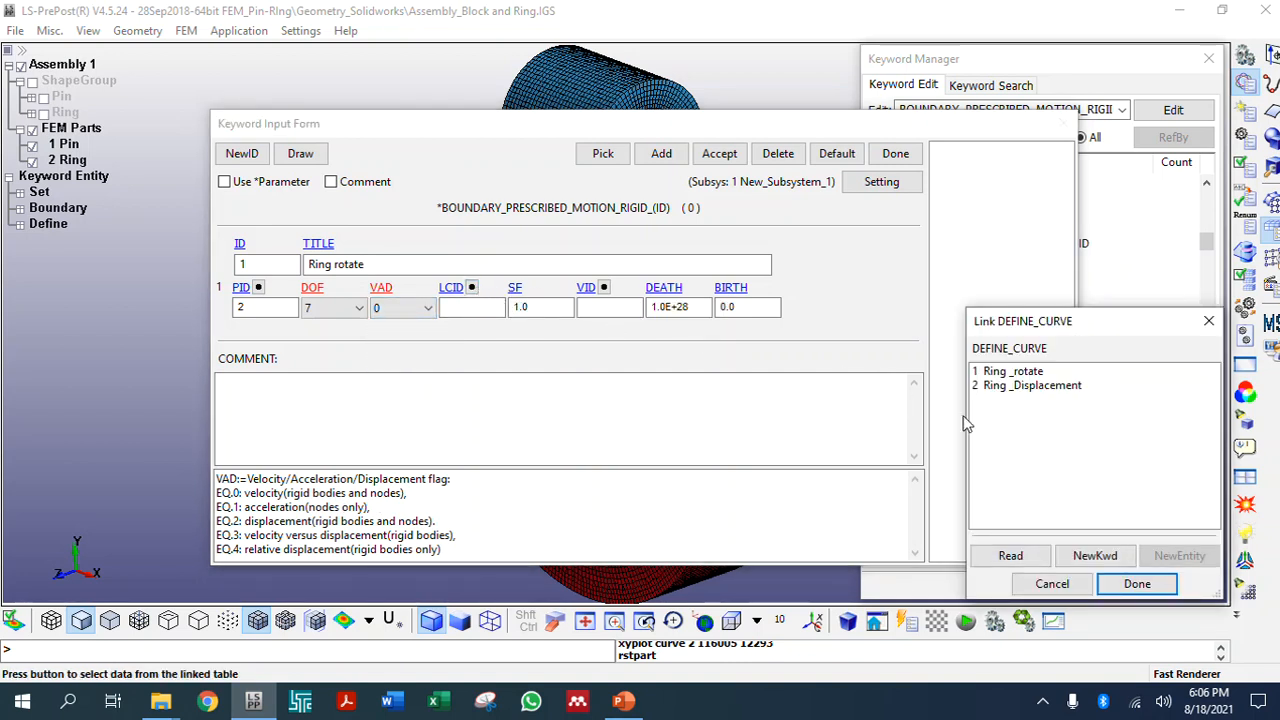
pyautogui.click(1012, 374)
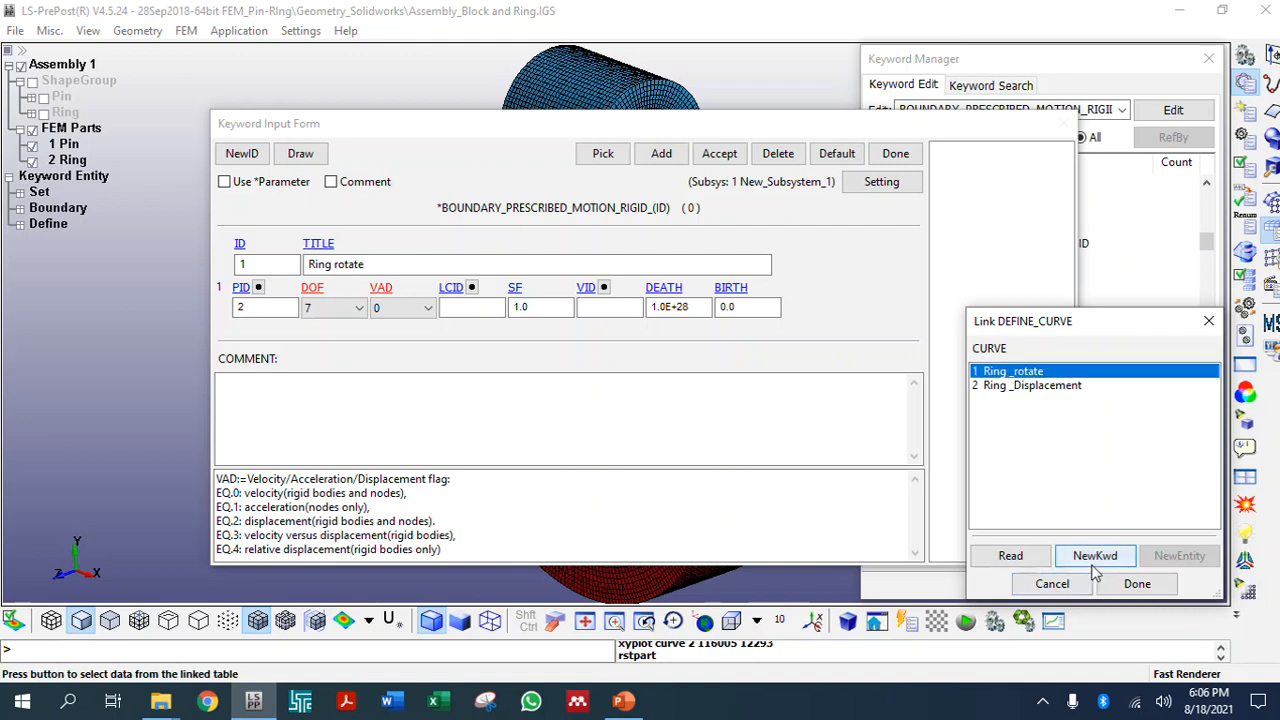
pyautogui.click(1137, 584)
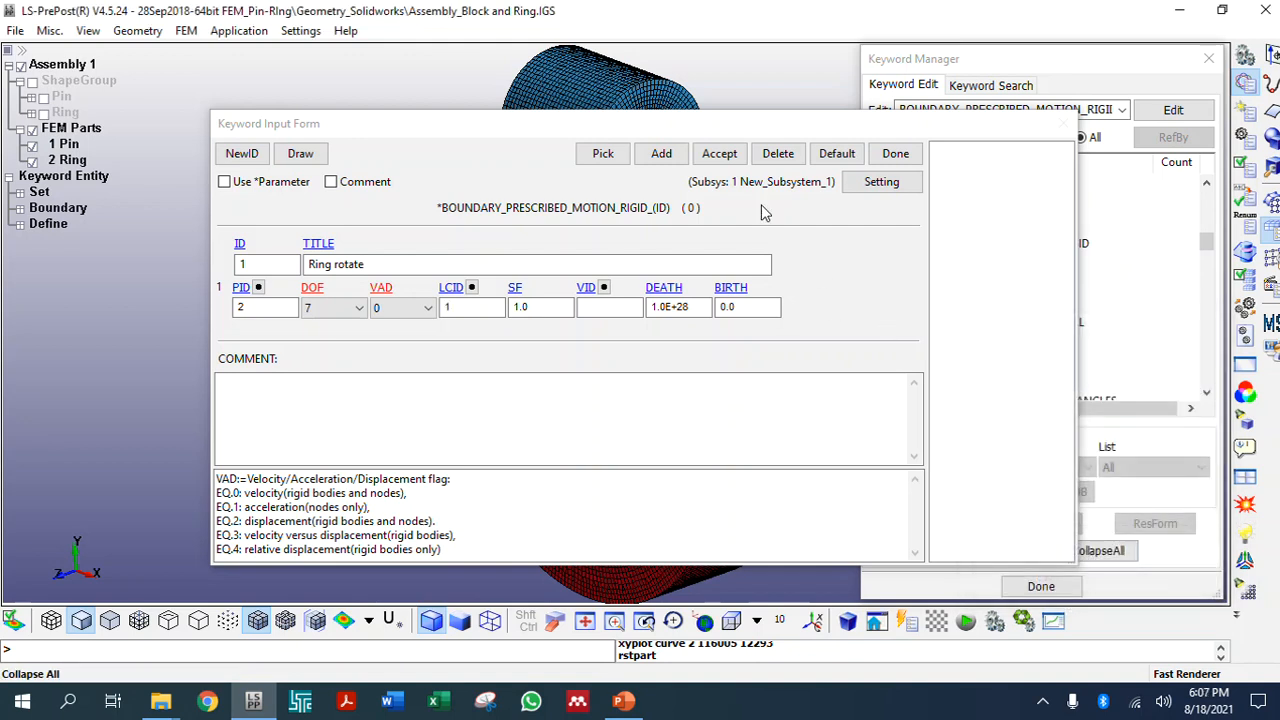
# Leave the load curve scale factor at 1.0 and accept the Ring rotate motion
pyautogui.click(521, 307)
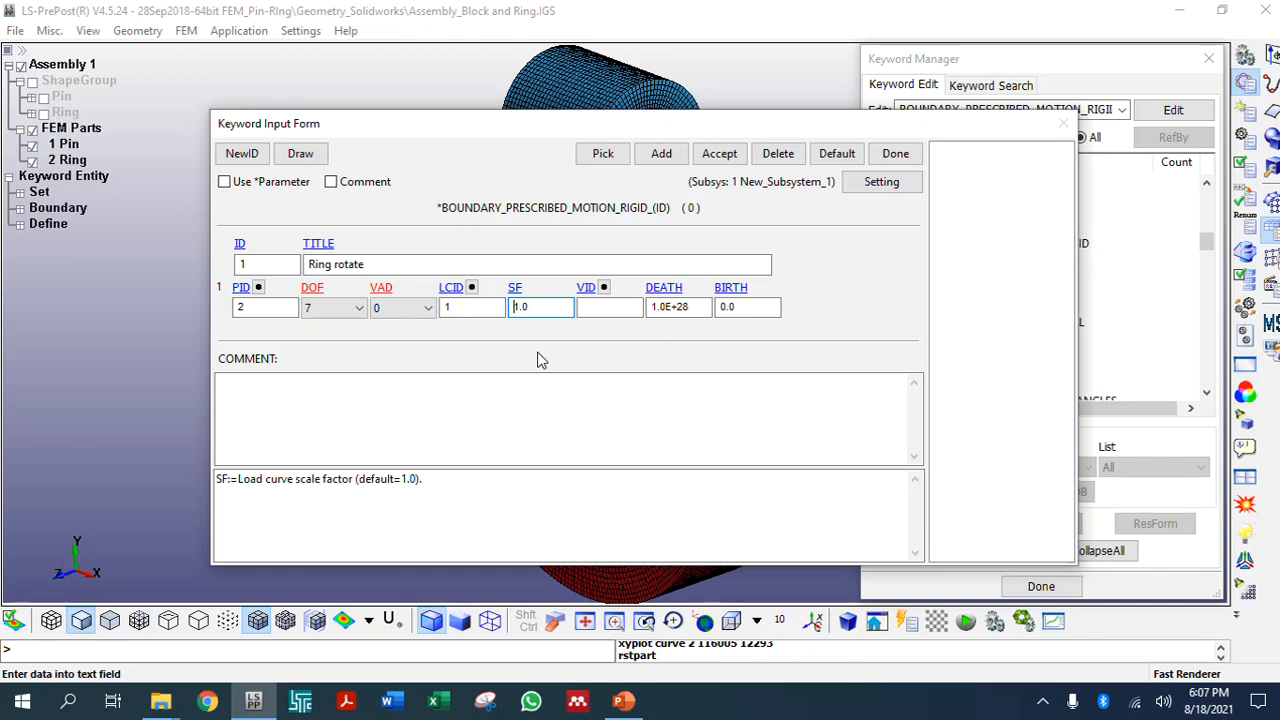
pyautogui.write('-')
pyautogui.click(614, 310)
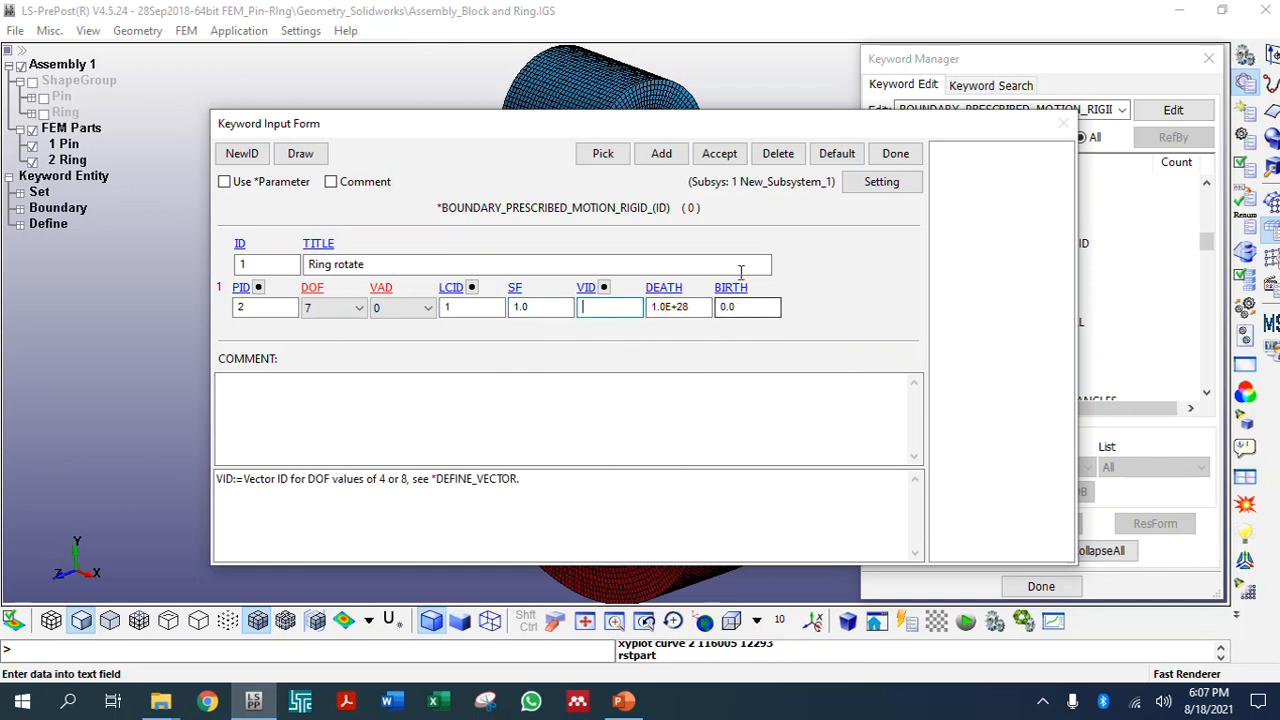
pyautogui.click(717, 154)
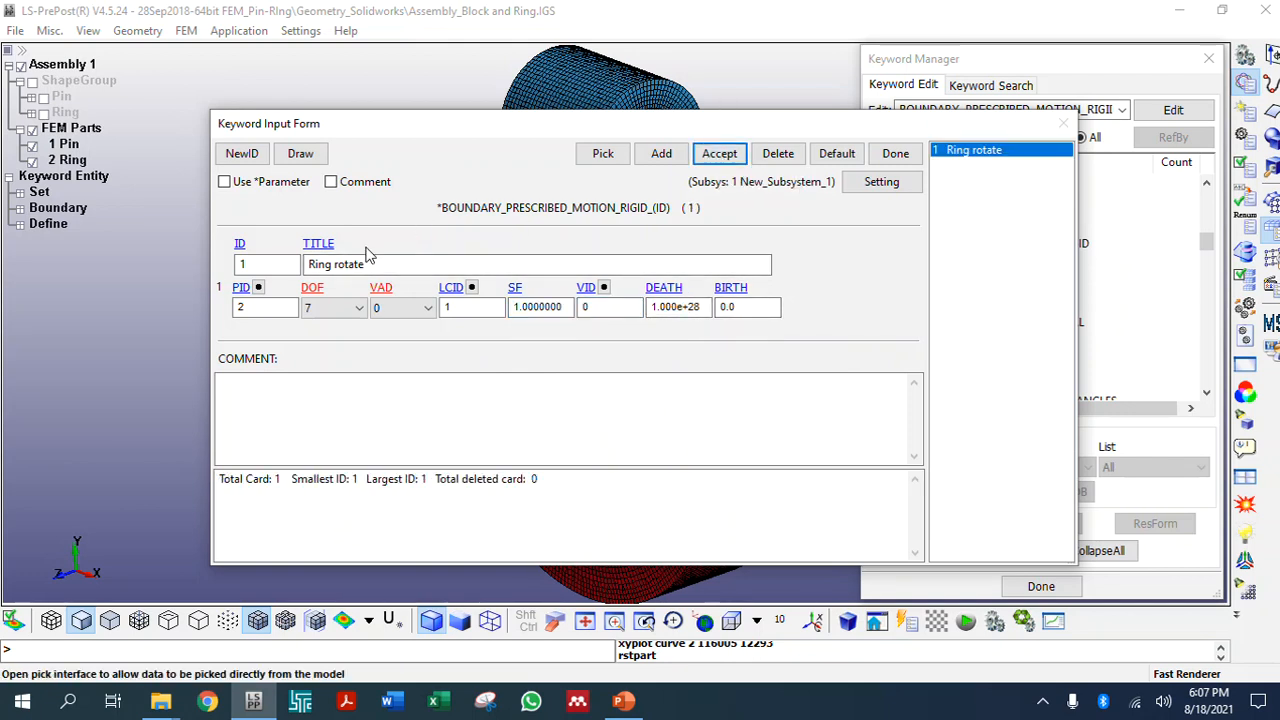
# Start a second prescribed rigid motion with ID 2, titled Ring displacement, and link it to part 2 Ring
pyautogui.click(252, 162)
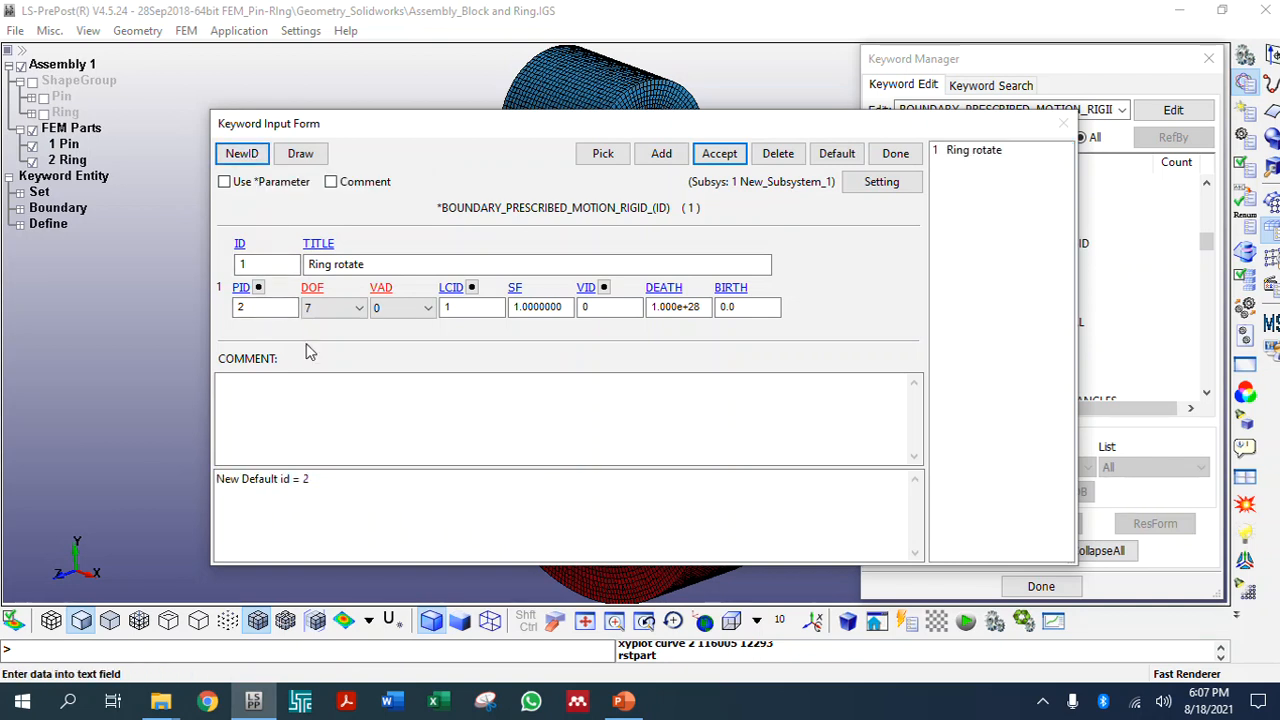
pyautogui.doubleClick(341, 264)
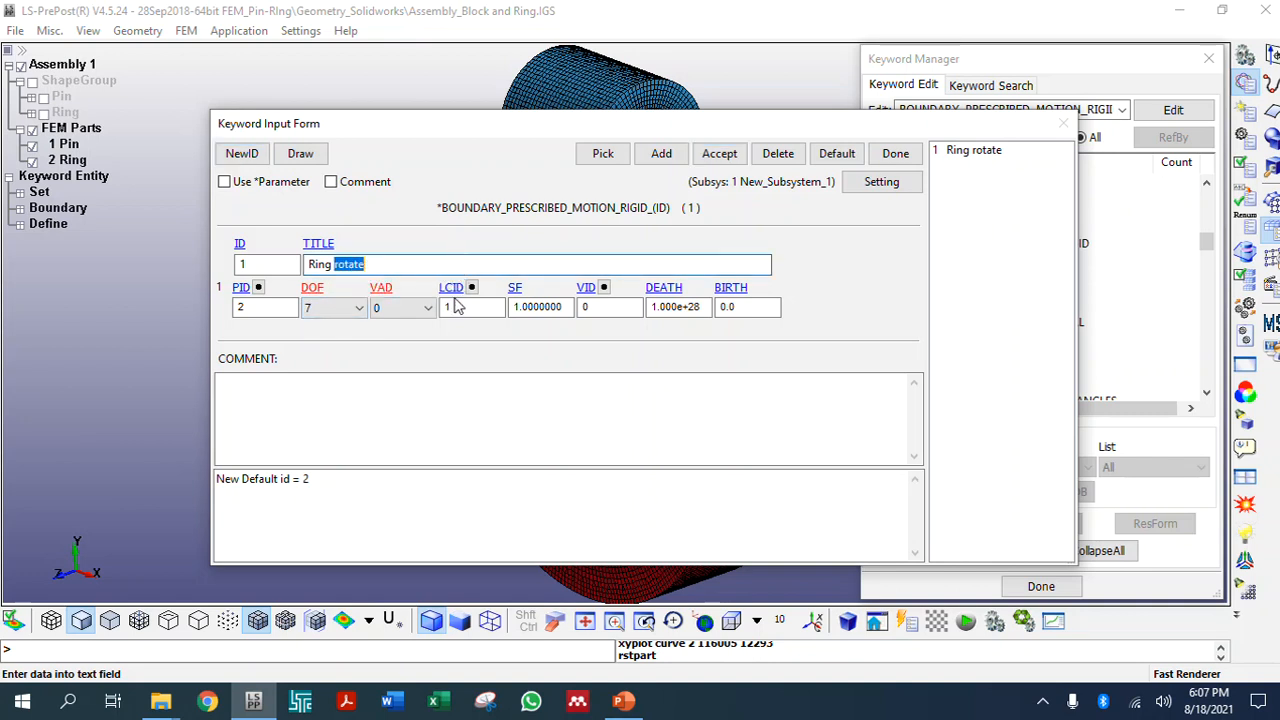
pyautogui.write('dis[;acemen')
pyautogui.click(355, 265)
pyautogui.press('BackSpace')
pyautogui.press('BackSpace')
pyautogui.write('pl')
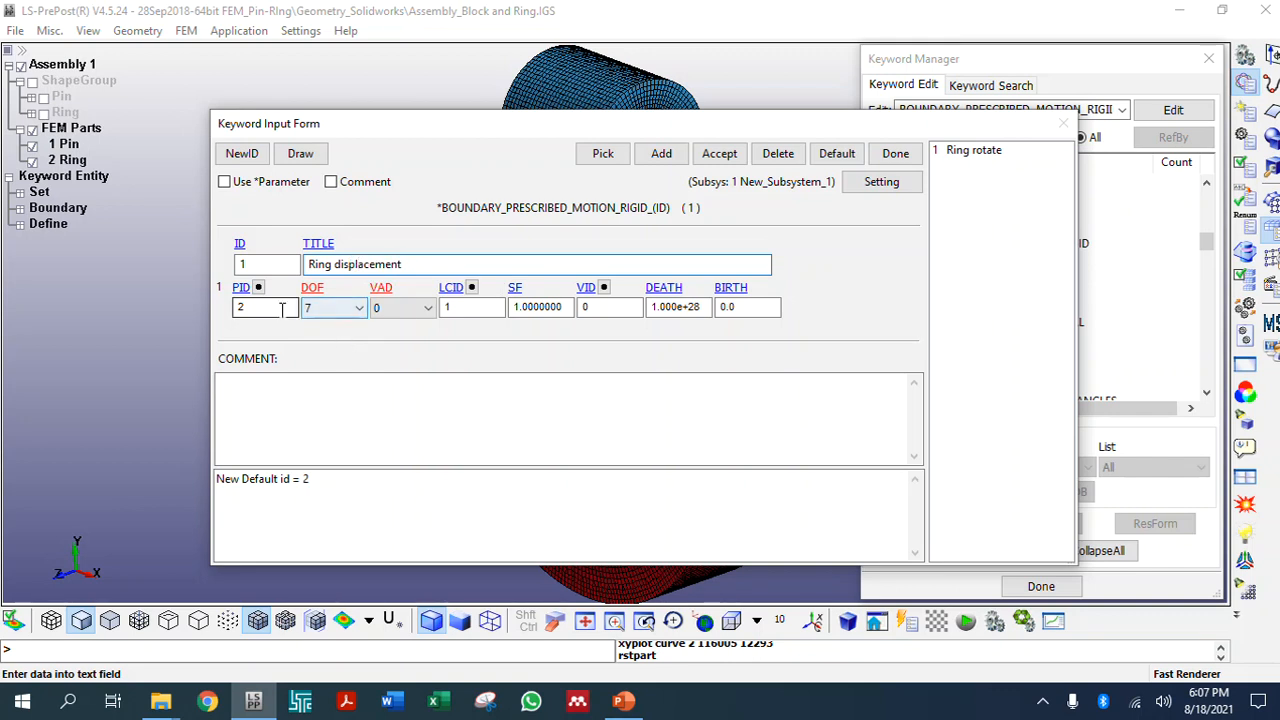
pyautogui.click(259, 288)
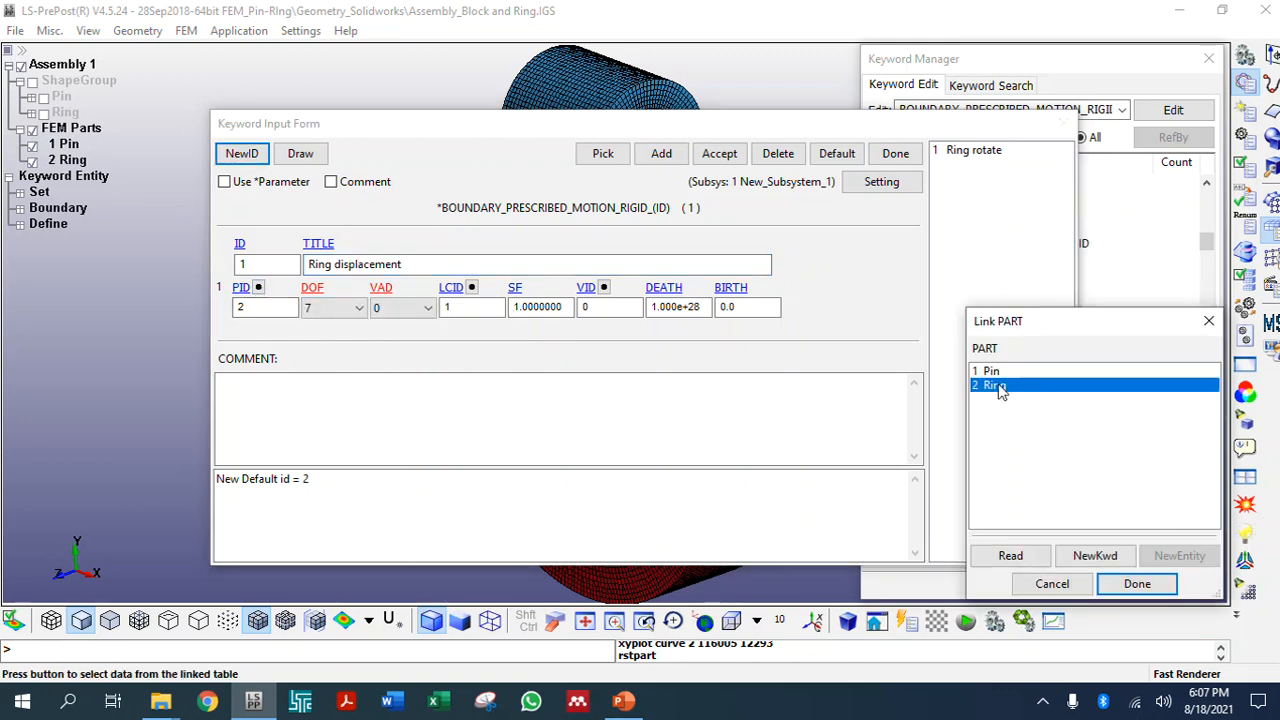
pyautogui.click(1137, 585)
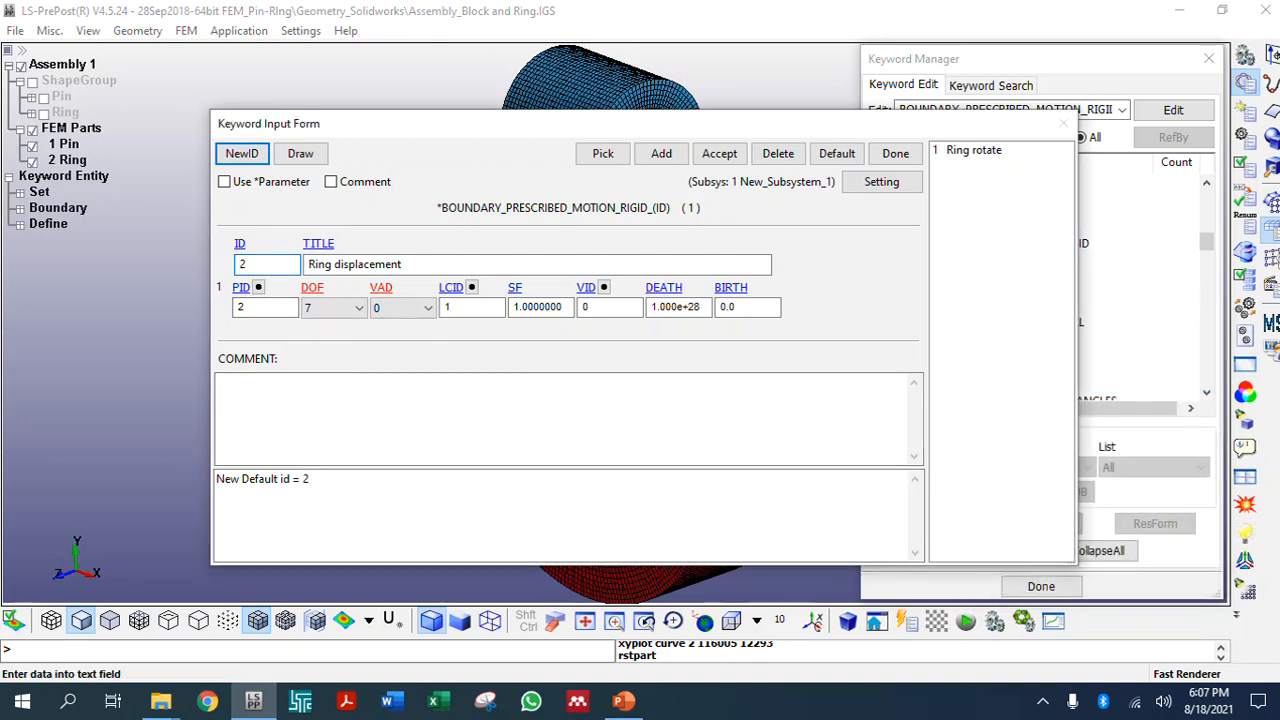
# Set Ring displacement to DOF 2 (y-translational) and VAD 2 (displacement), checking both against the field descriptions
pyautogui.click(320, 308)
pyautogui.click(322, 347)
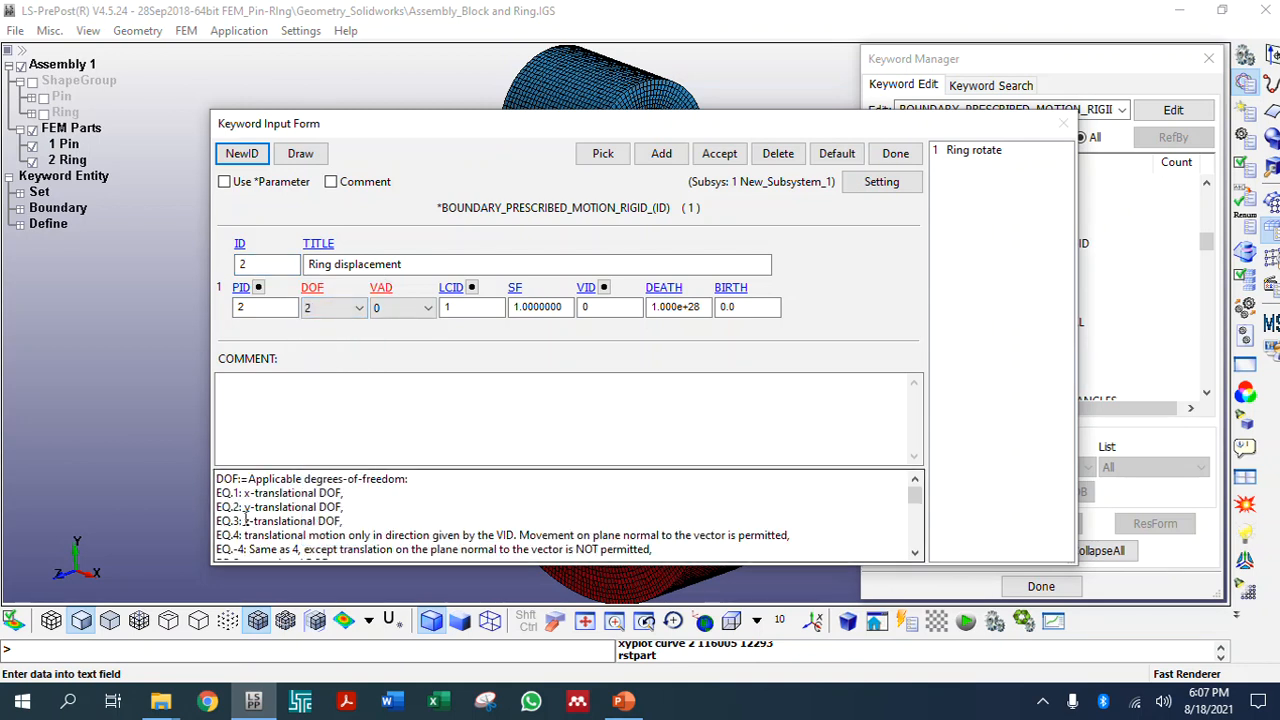
pyautogui.moveTo(221, 507); pyautogui.dragTo(365, 505)
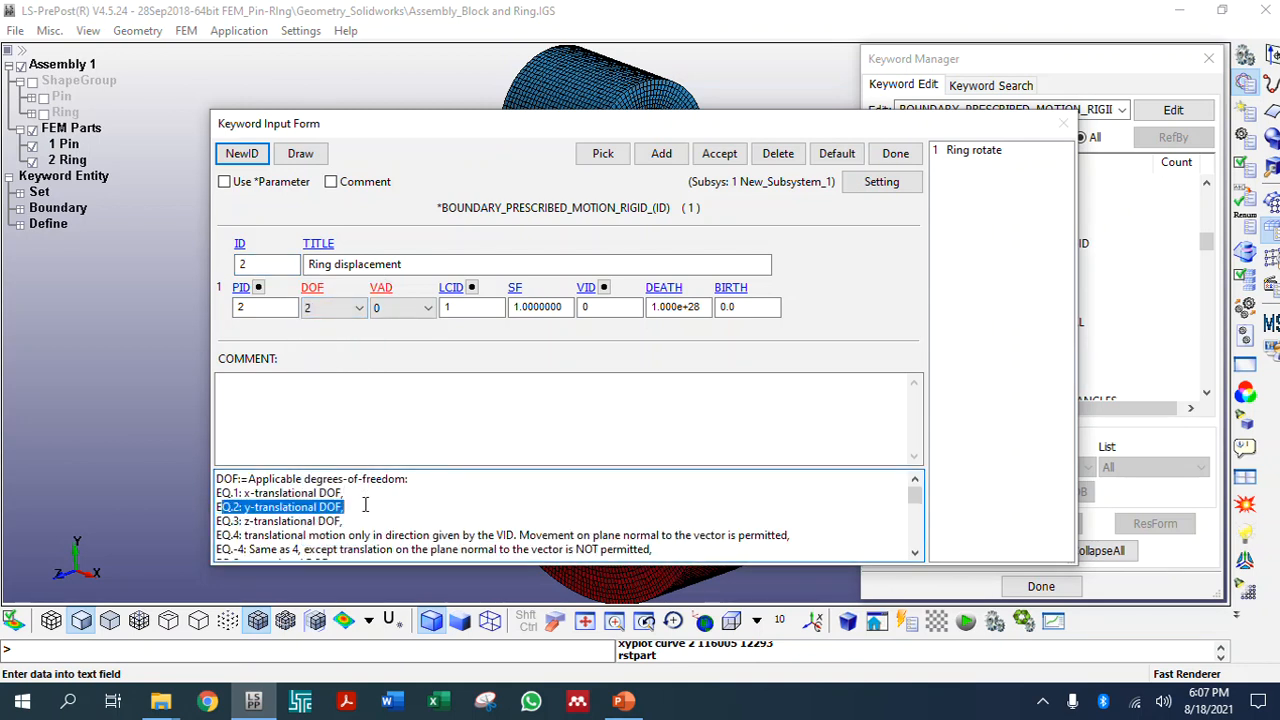
pyautogui.click(428, 309)
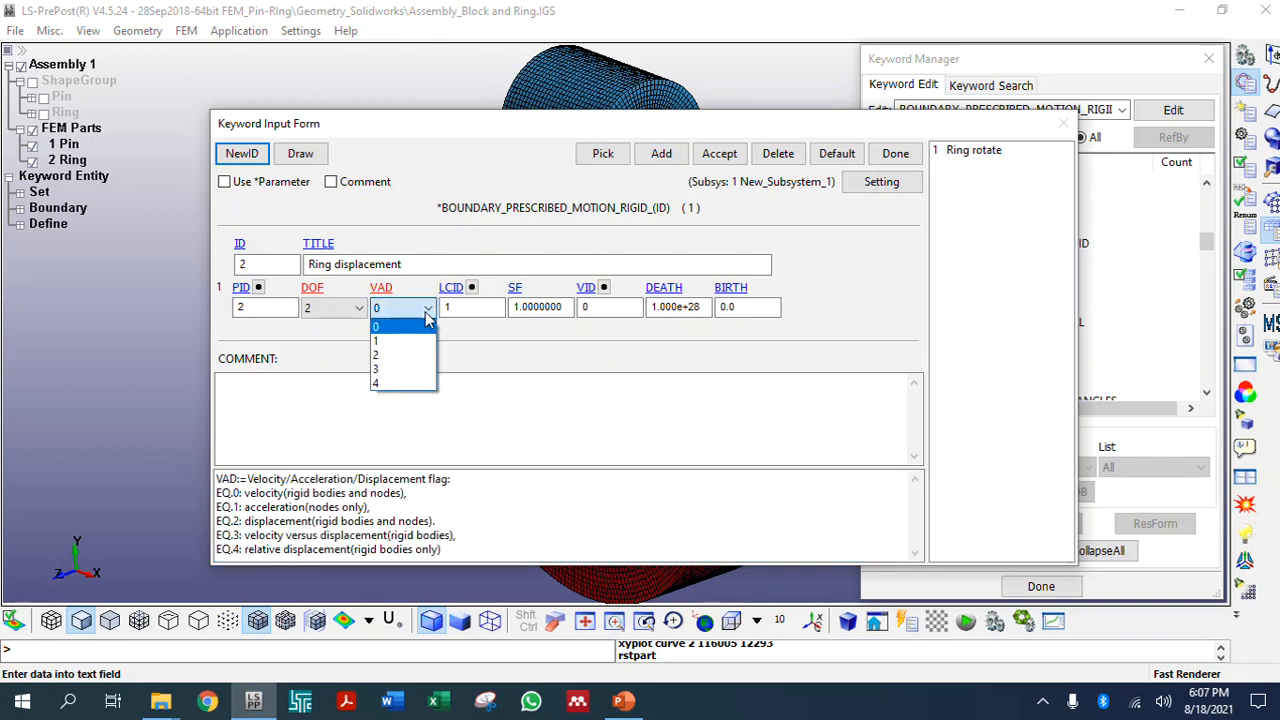
pyautogui.click(391, 357)
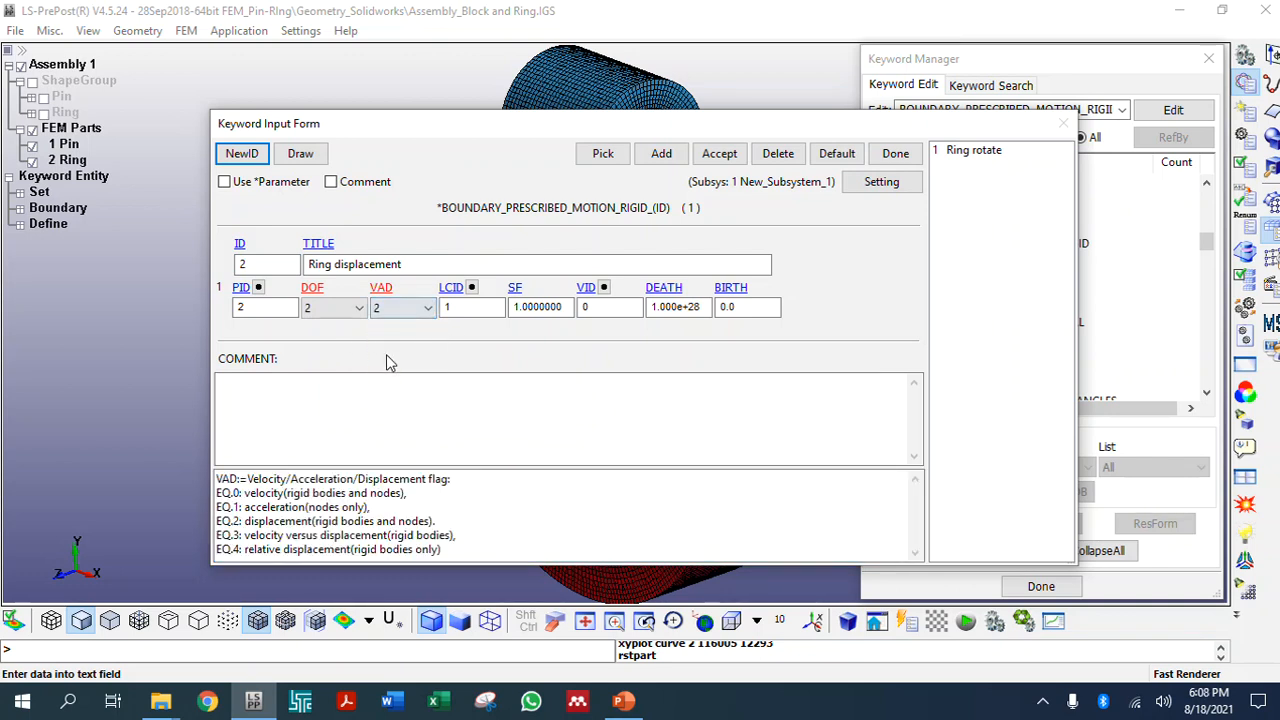
pyautogui.moveTo(218, 521); pyautogui.dragTo(455, 521)
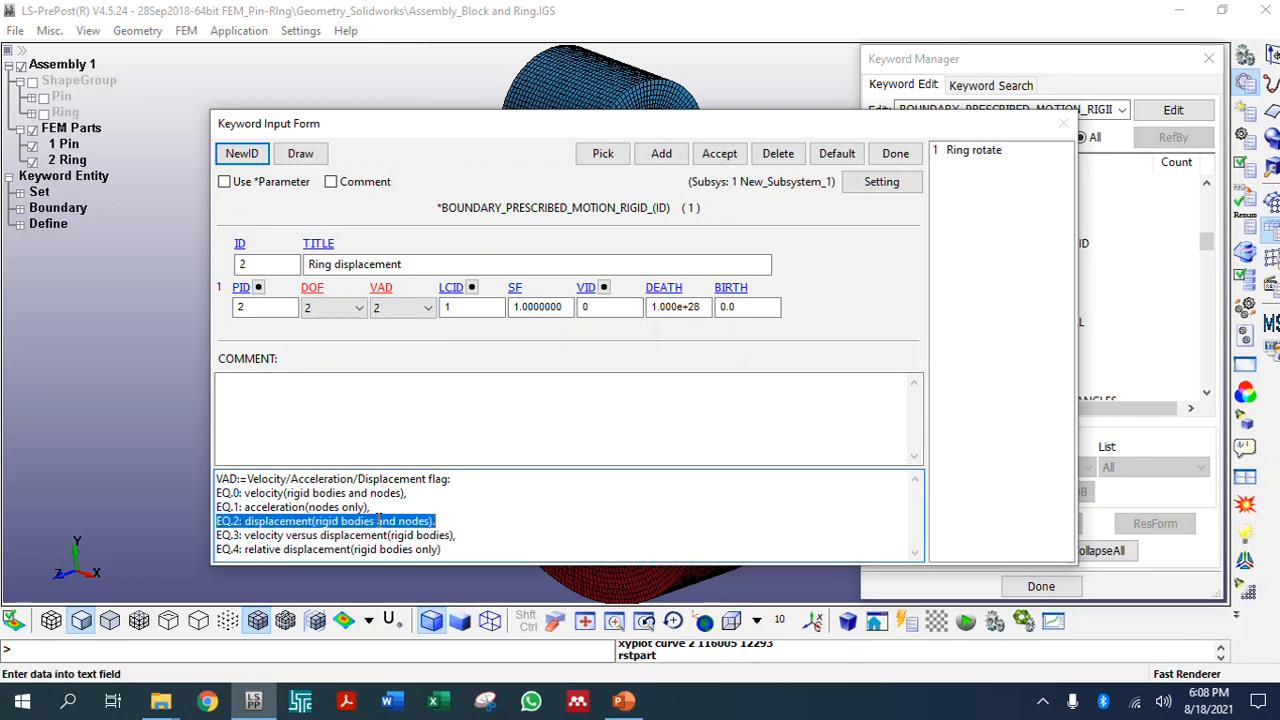
# Link the load curve of the Ring displacement motion to curve 2 Ring _Displacement
pyautogui.click(471, 288)
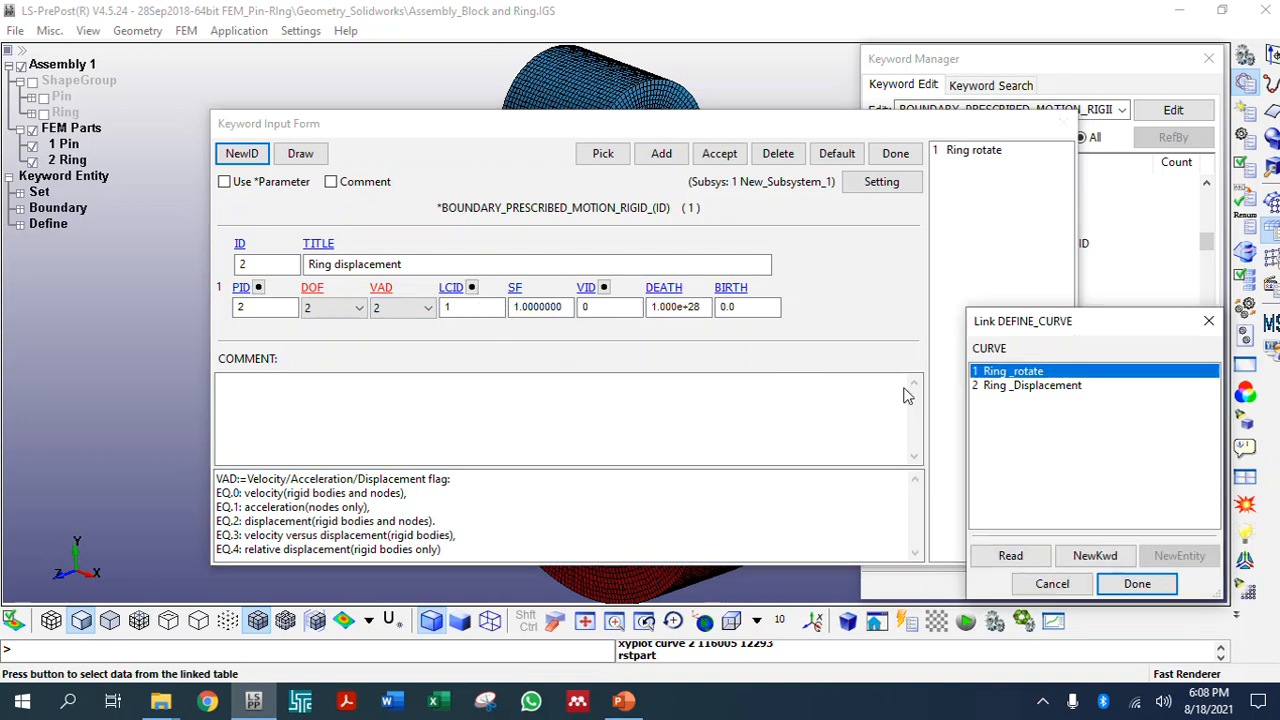
pyautogui.click(1010, 390)
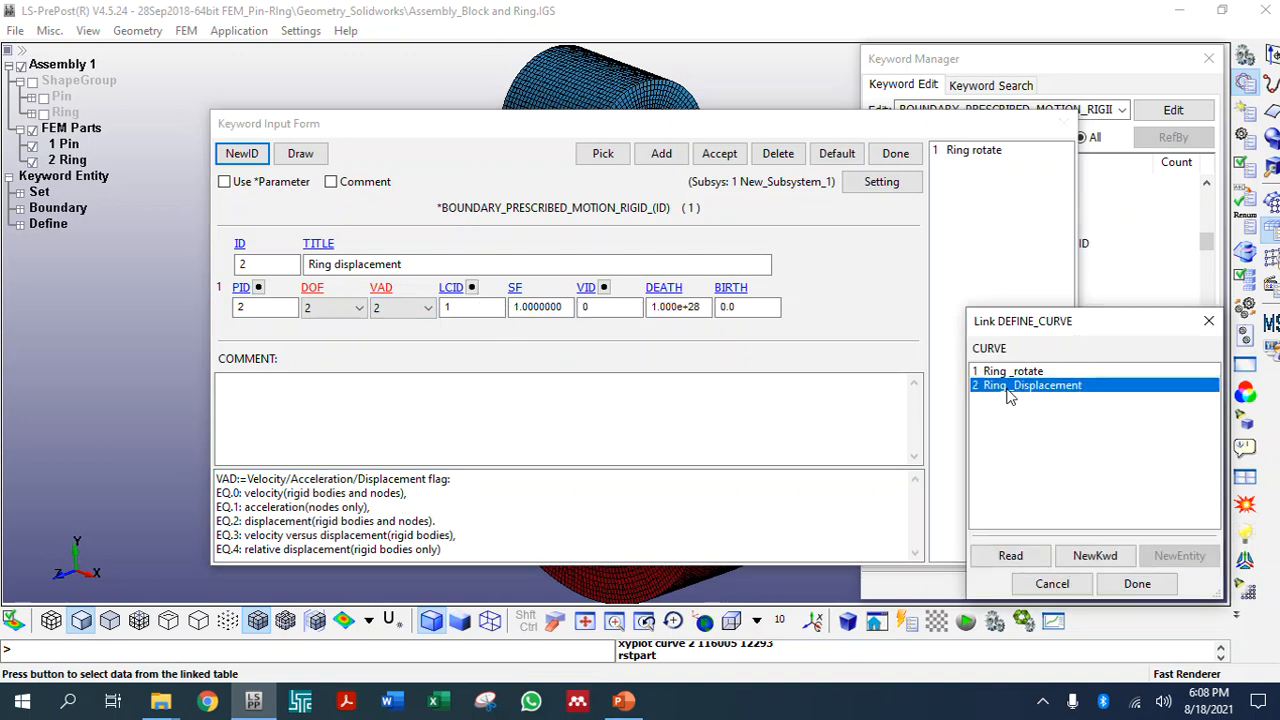
pyautogui.click(1137, 583)
# Accept the Ring displacement motion with the load curve scale factor kept at 1.0, and collapse the keyword list
pyautogui.click(527, 309)
pyautogui.moveTo(518, 134); pyautogui.dragTo(863, 463)
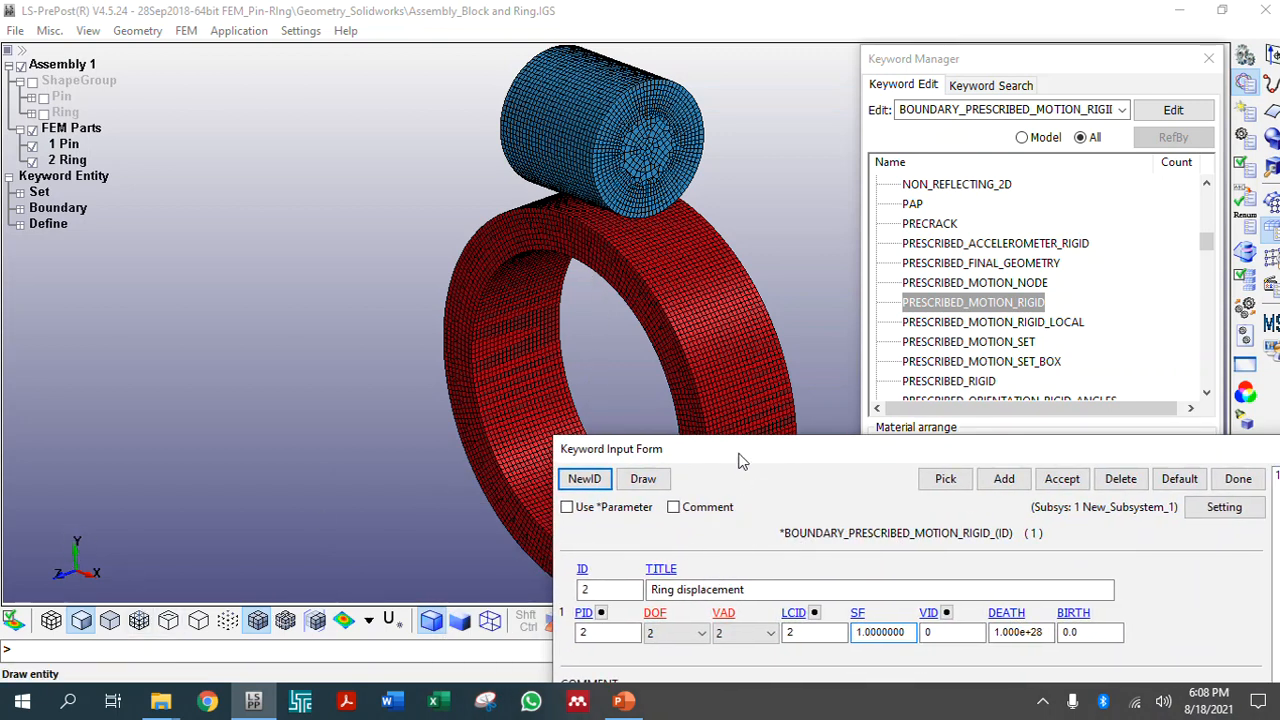
pyautogui.moveTo(740, 460); pyautogui.dragTo(340, 91)
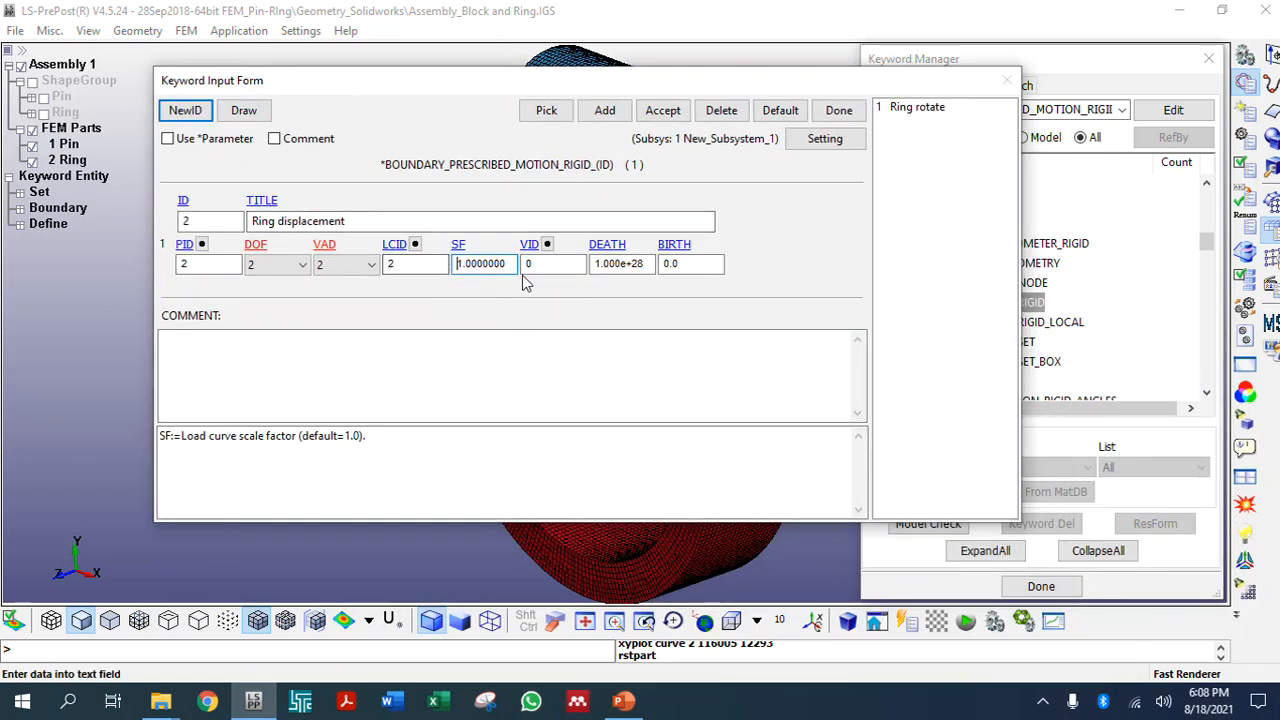
pyautogui.moveTo(506, 75); pyautogui.dragTo(1096, 150)
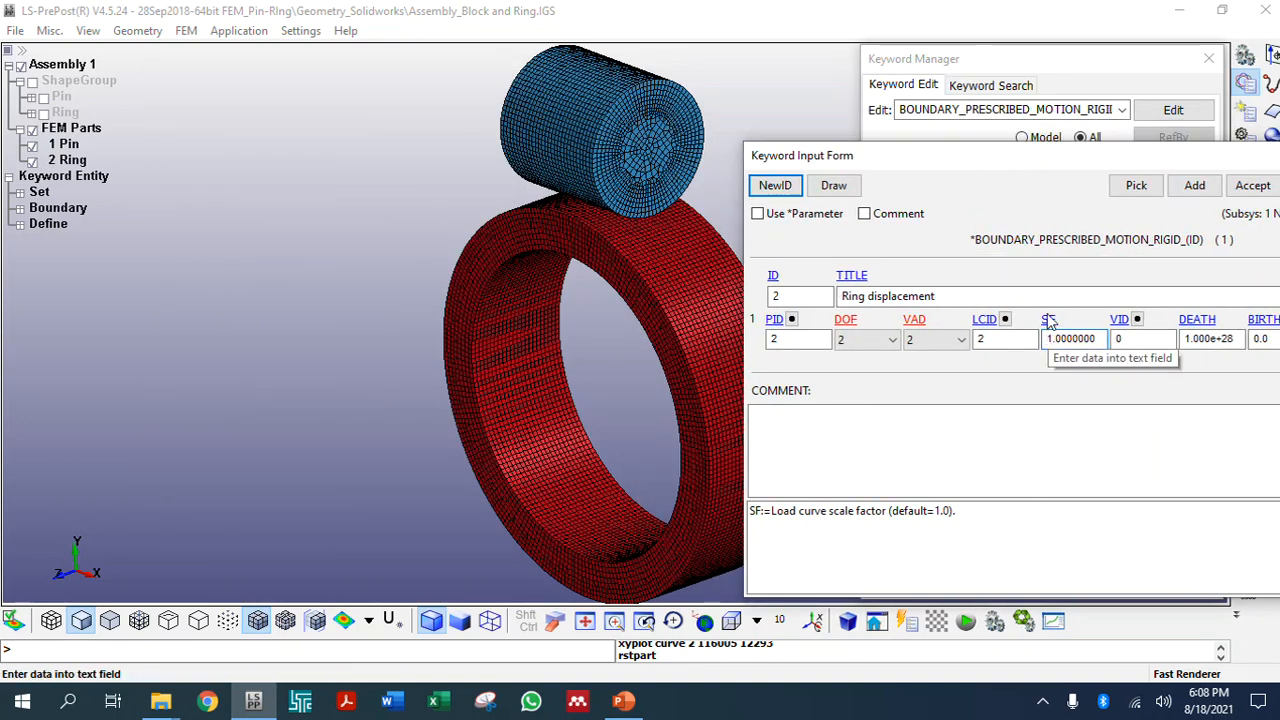
pyautogui.moveTo(1044, 170); pyautogui.dragTo(417, 95)
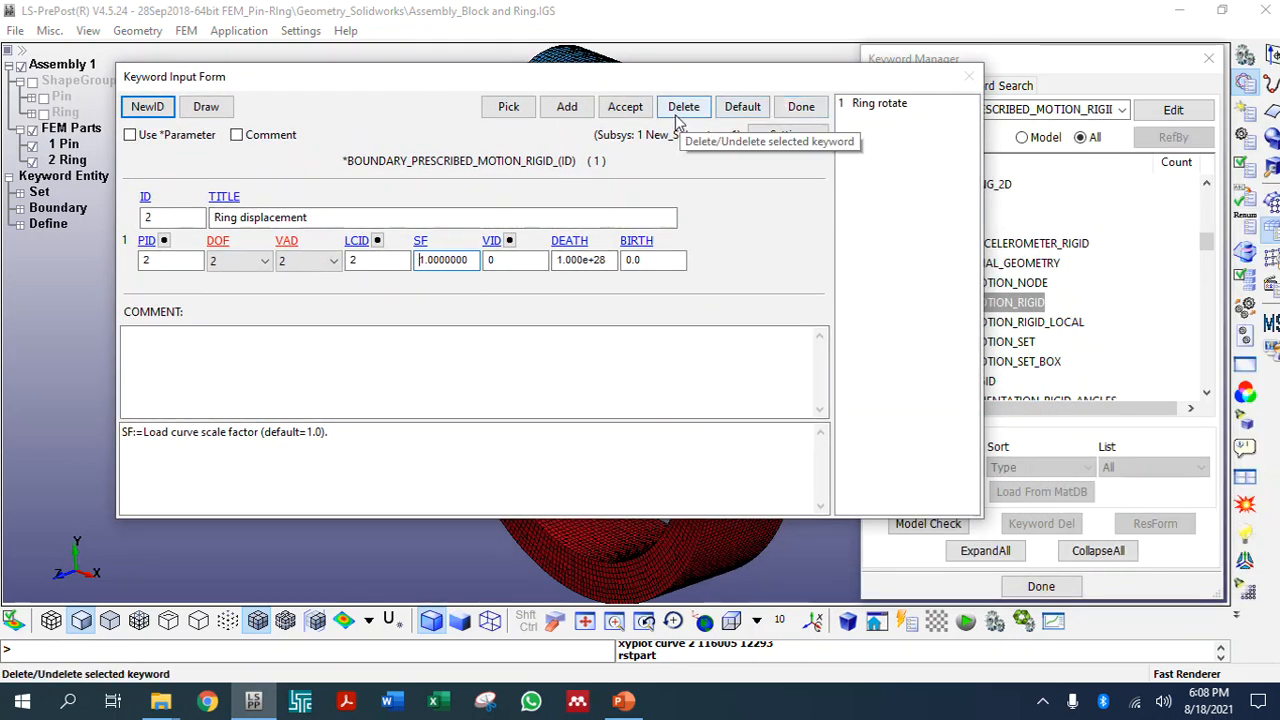
pyautogui.click(623, 107)
pyautogui.click(799, 107)
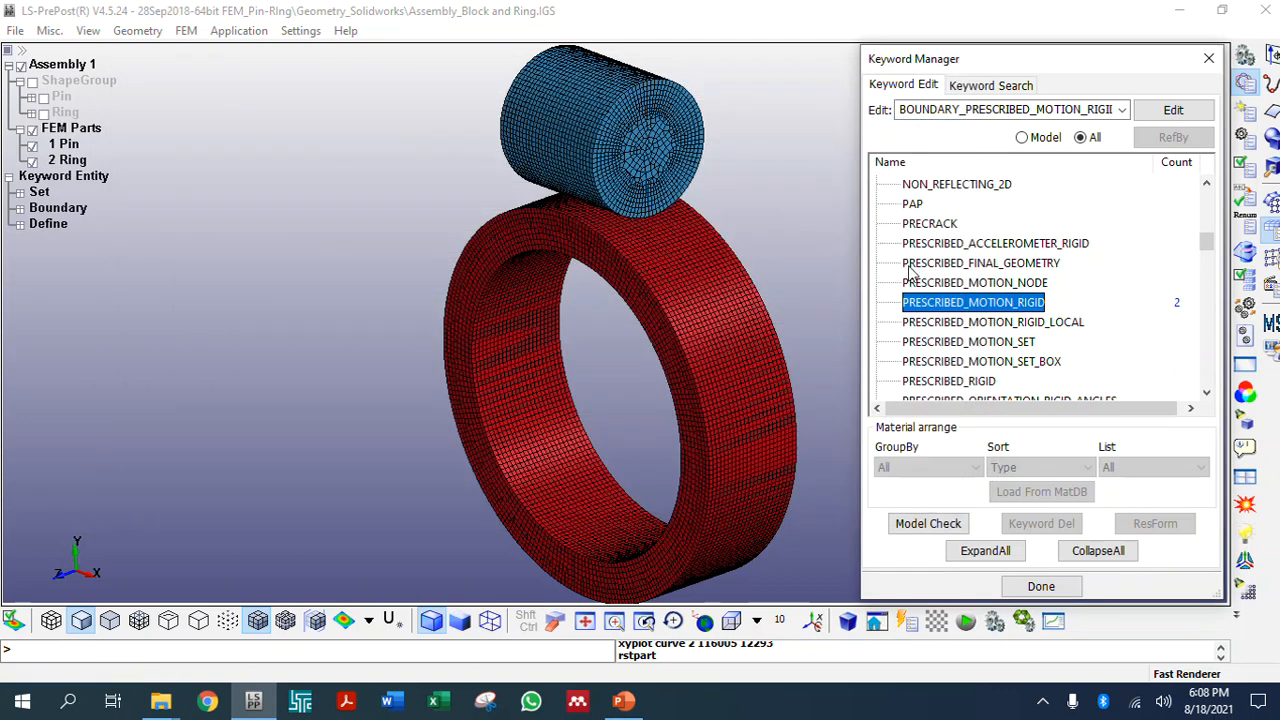
pyautogui.click(1096, 551)
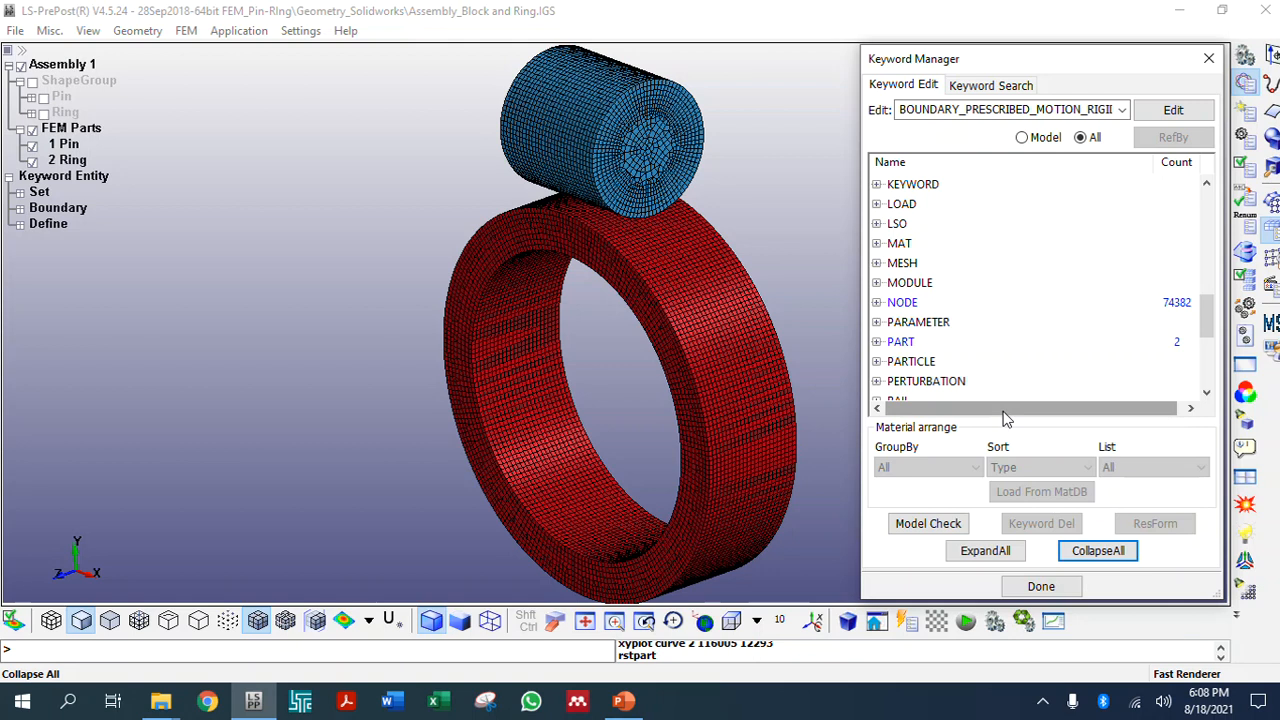
# Switch to PowerPoint and review the FE Model slides covering the test setup and the material properties
pyautogui.click(624, 700)
pyautogui.click(83, 618)
pyautogui.click(80, 535)
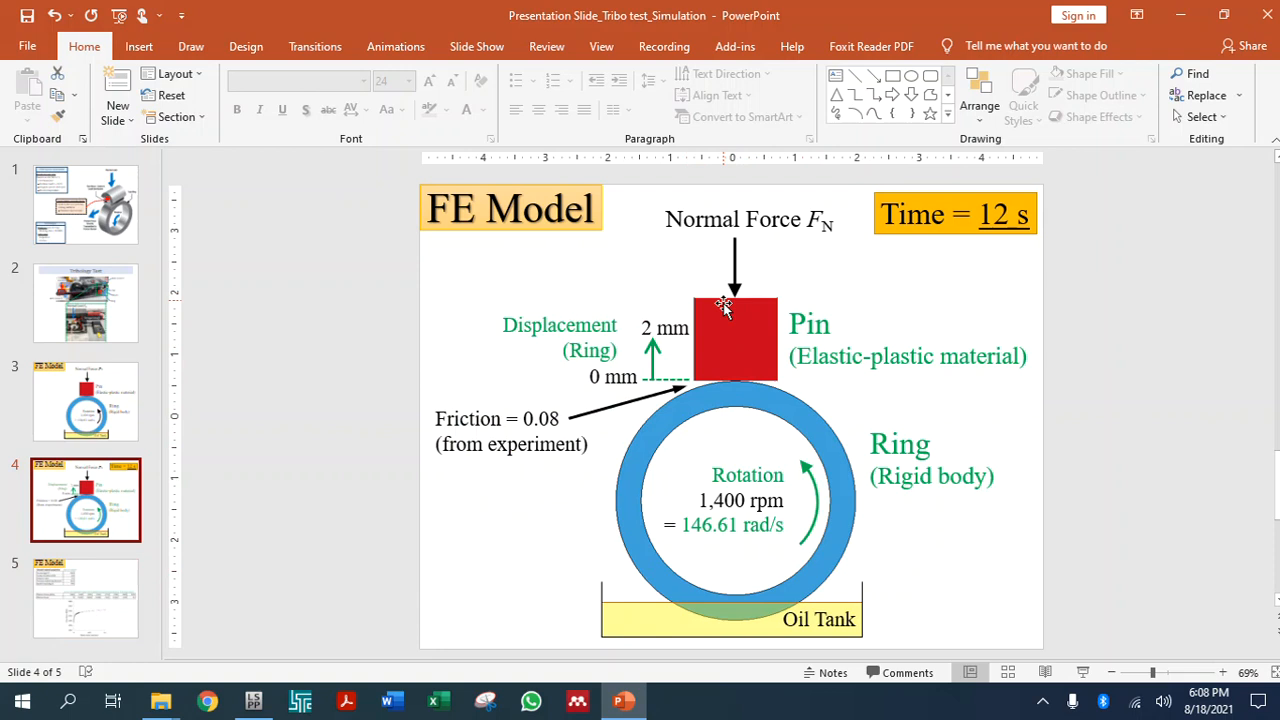
pyautogui.click(88, 625)
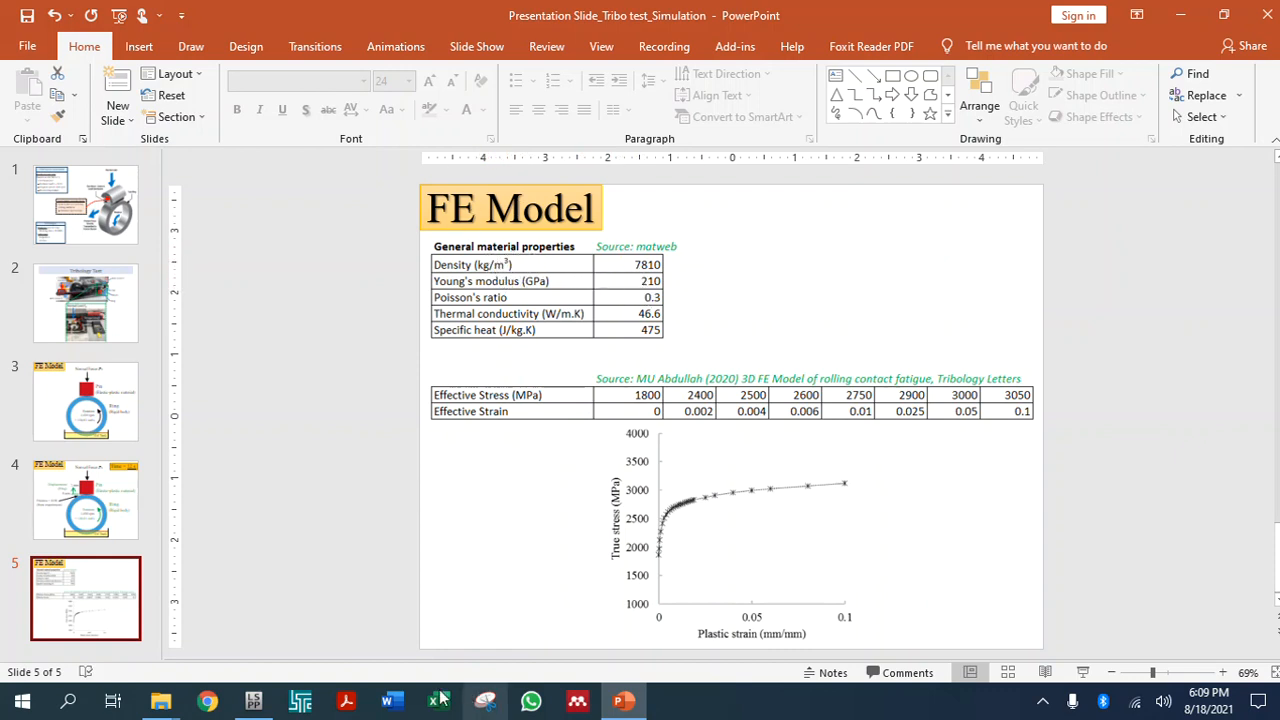
# Return to LS-PrePost and open the 020-RIGID material keyword from the MAT group
pyautogui.click(254, 701)
pyautogui.scroll(-1, 922, 318)
pyautogui.scroll(-1, 920, 315)
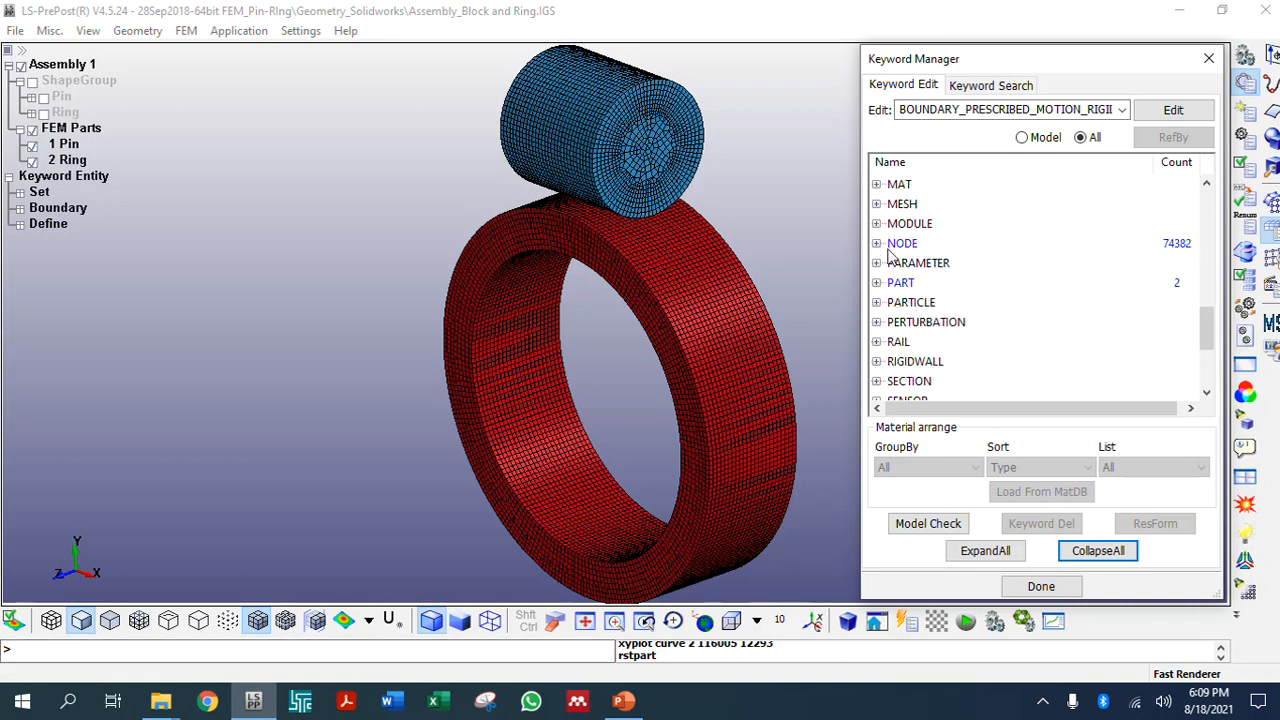
pyautogui.click(878, 187)
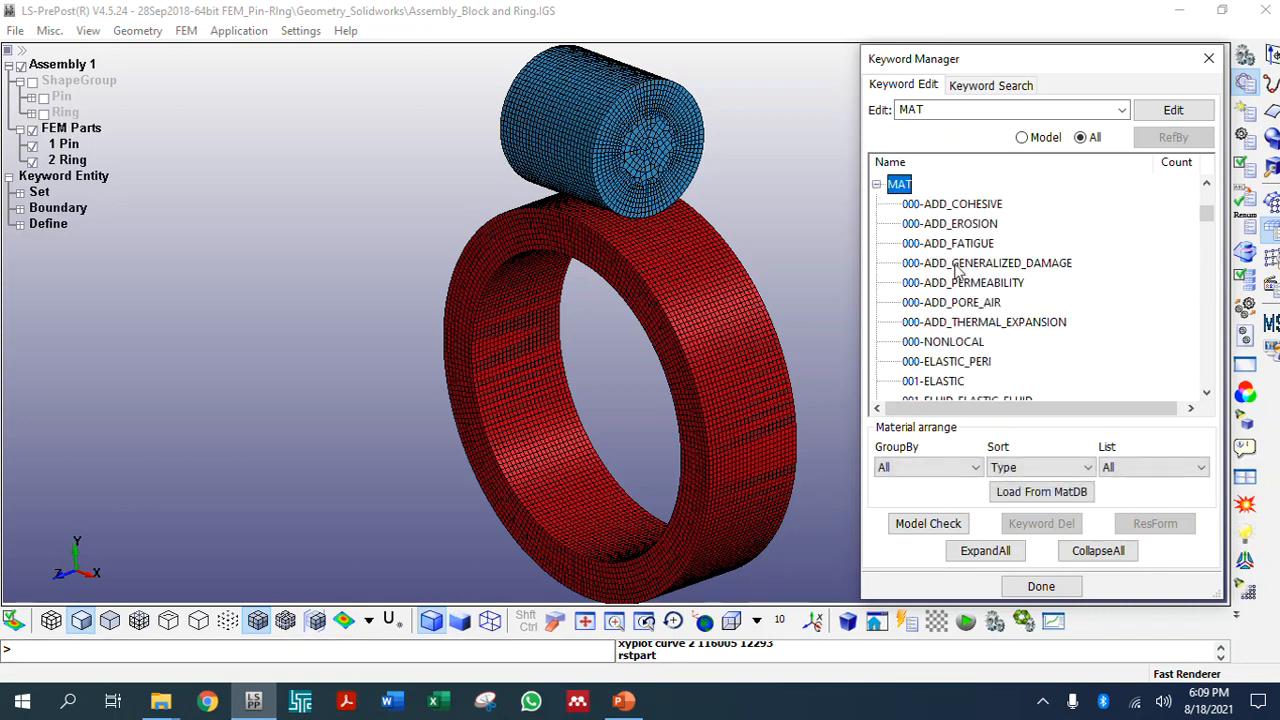
pyautogui.scroll(-3, 936, 315)
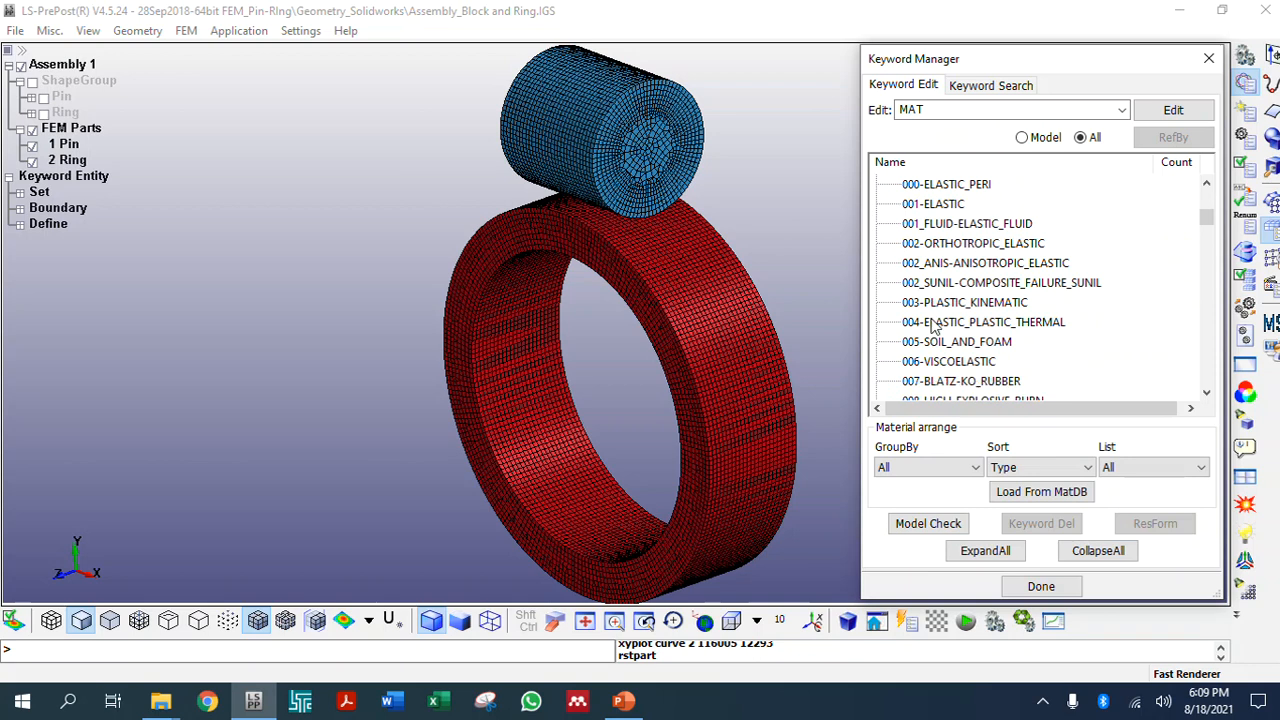
pyautogui.scroll(-4, 930, 372)
pyautogui.scroll(-2, 928, 375)
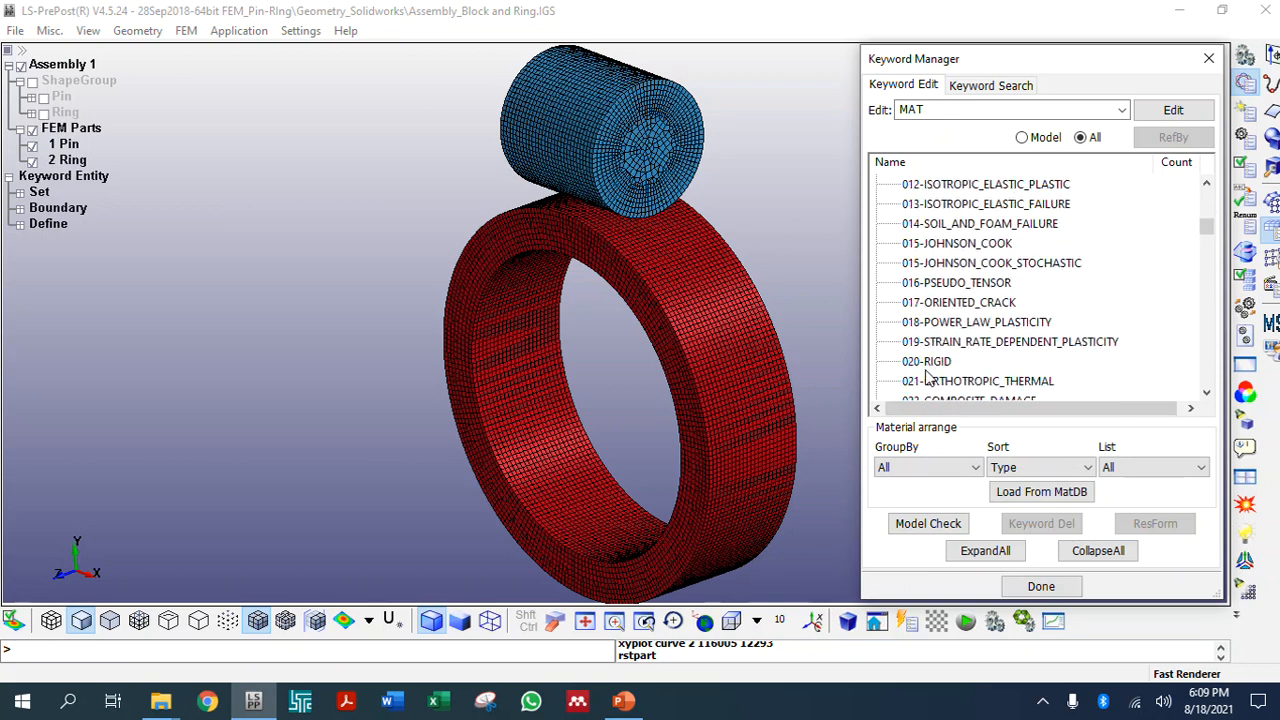
pyautogui.click(930, 363)
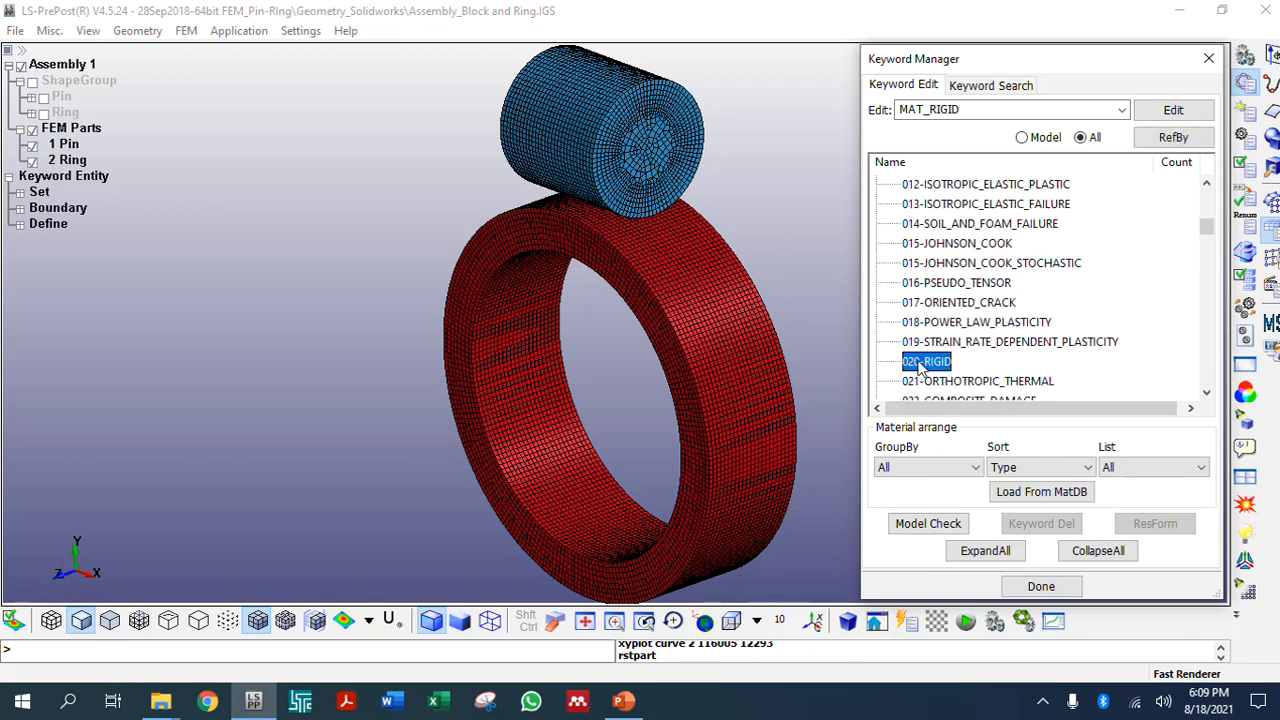
pyautogui.doubleClick(918, 363)
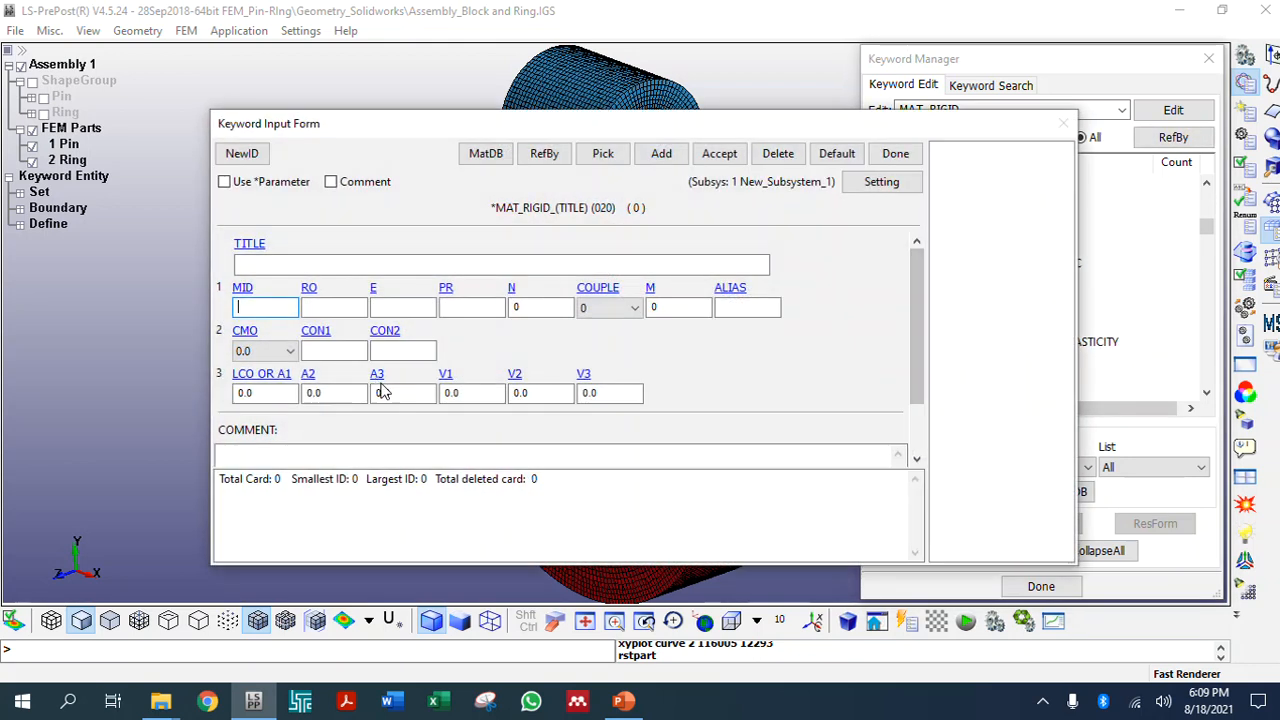
# Start a new rigid material with ID 1 and title it Rigid
pyautogui.click(242, 153)
pyautogui.click(294, 262)
pyautogui.write('Rigid')
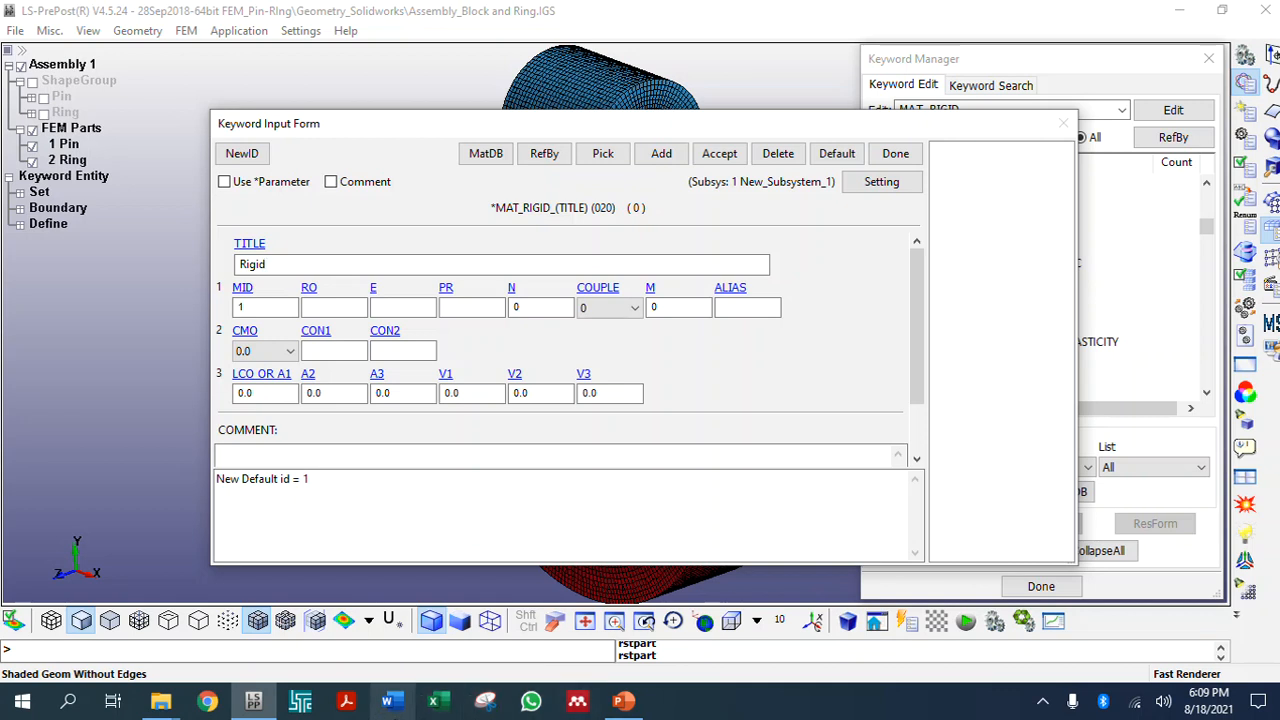
# Look up the density in the PowerPoint material table and set the Rigid material's mass density RO to 7810e-6
pyautogui.click(335, 308)
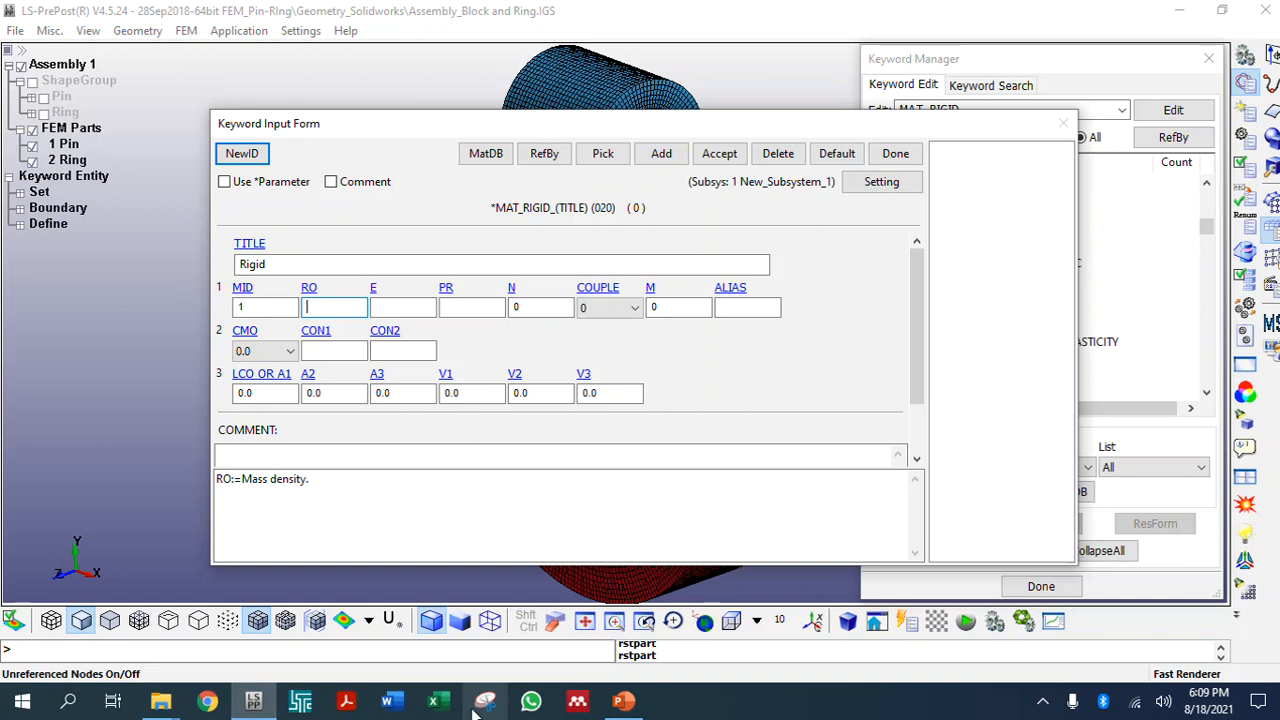
pyautogui.click(623, 701)
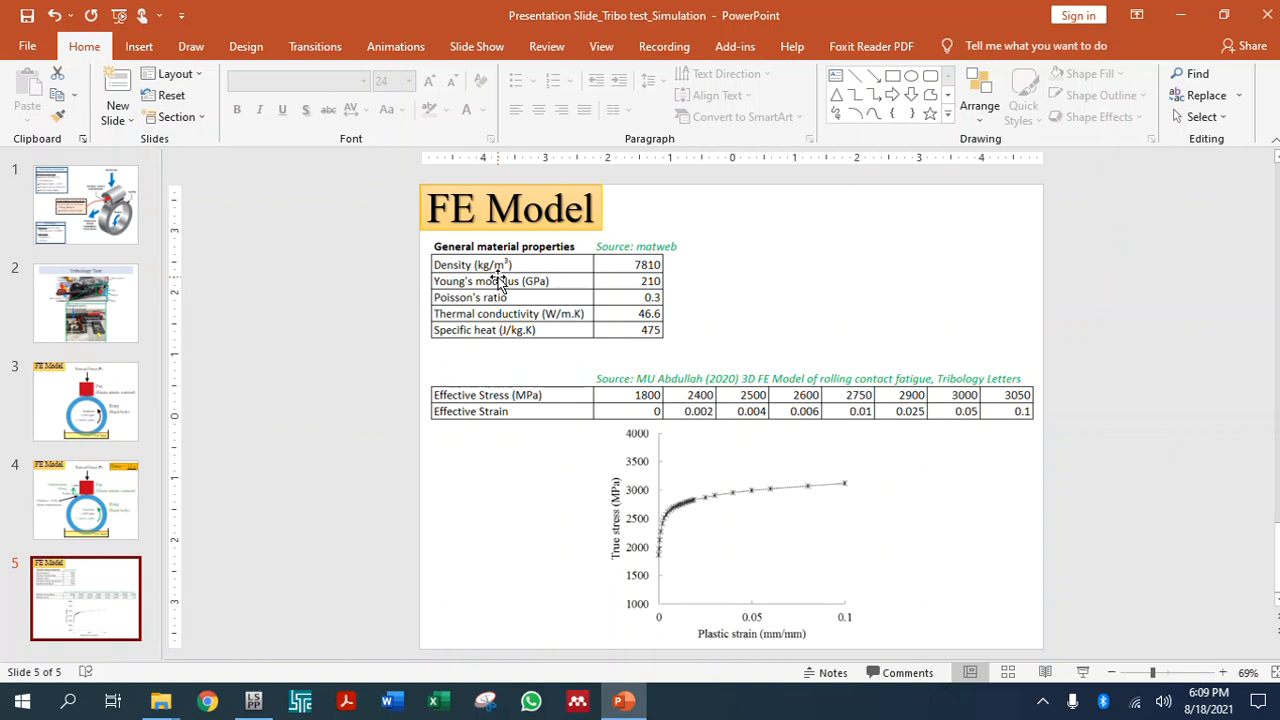
pyautogui.hotkey('alt', 'Tab')
pyautogui.hotkey('alt', 'Tab')
pyautogui.hotkey('alt', 'Tab')
pyautogui.click(326, 311)
pyautogui.write('7810e-9')
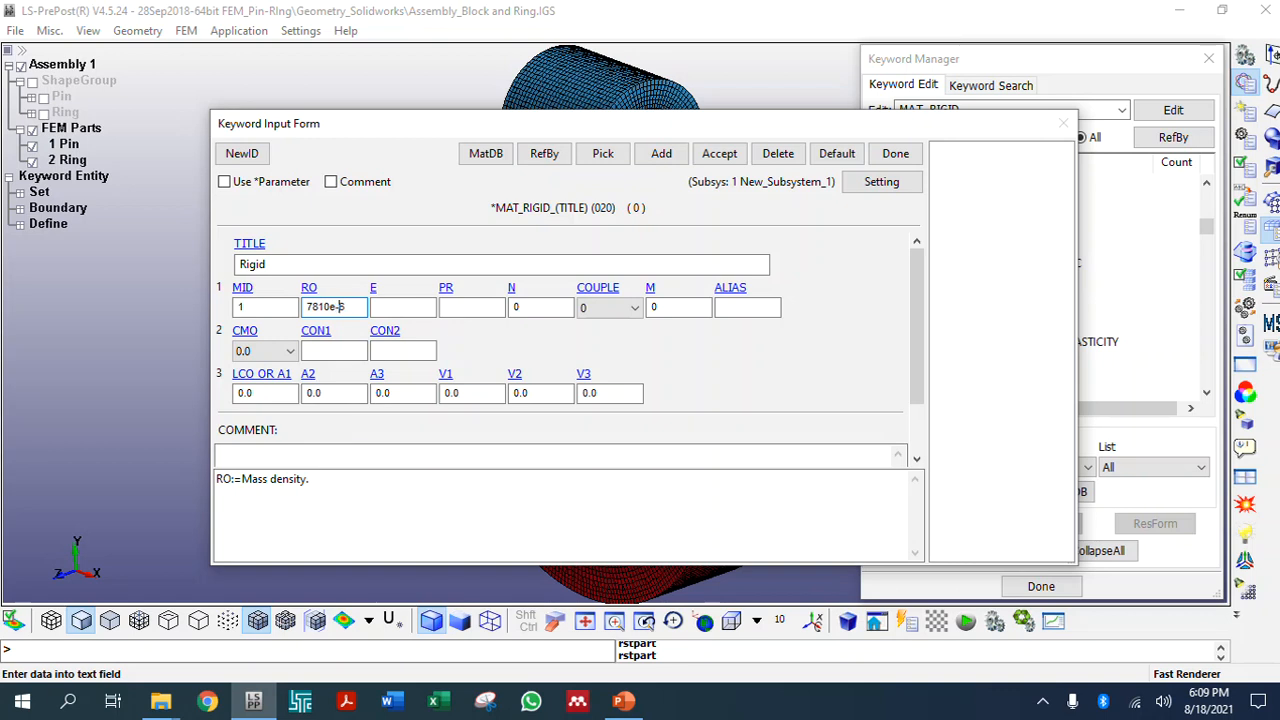
# Check Young's modulus in the PowerPoint table and set the Rigid material's E to 210e3
pyautogui.hotkey('alt', 'Tab')
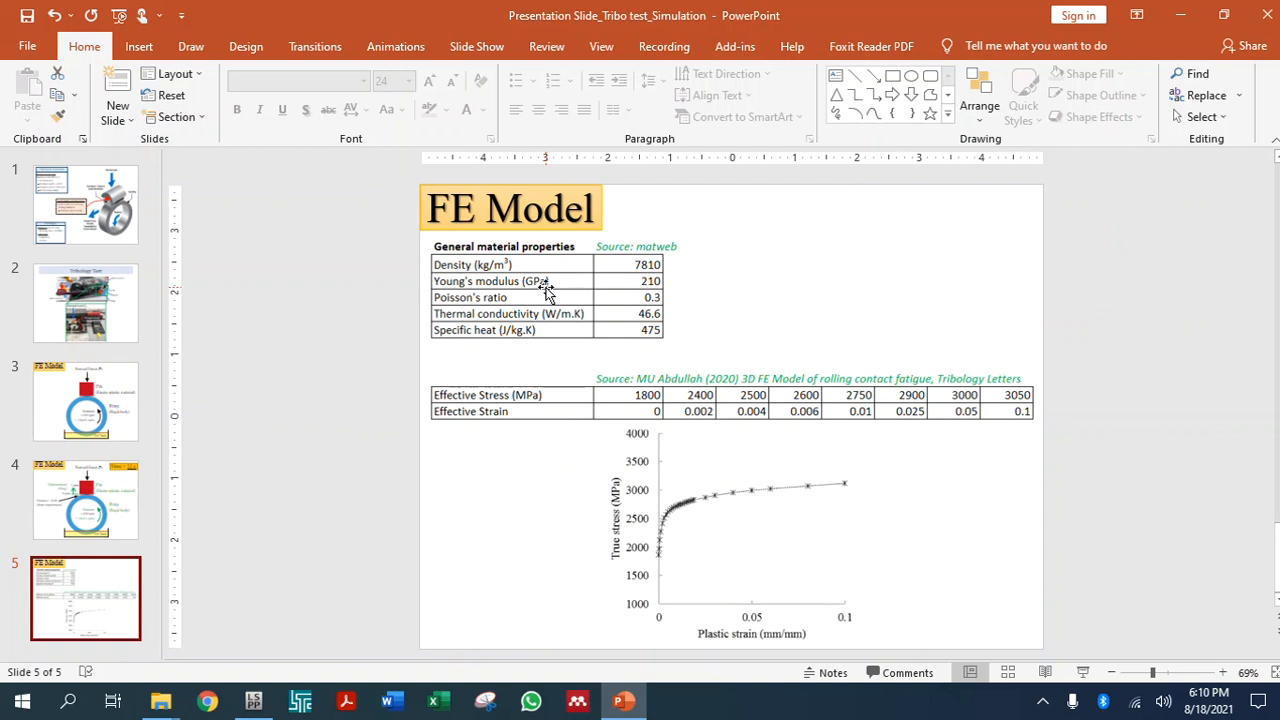
pyautogui.hotkey('alt', 'Tab')
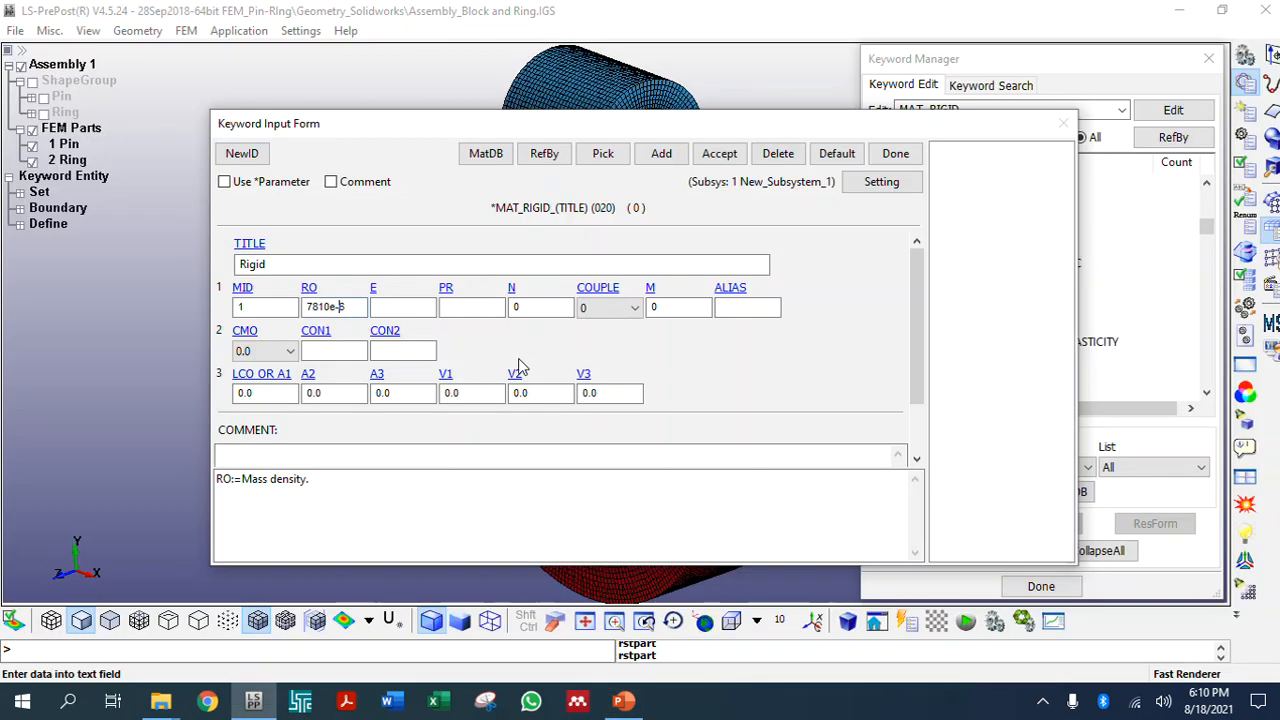
pyautogui.click(401, 308)
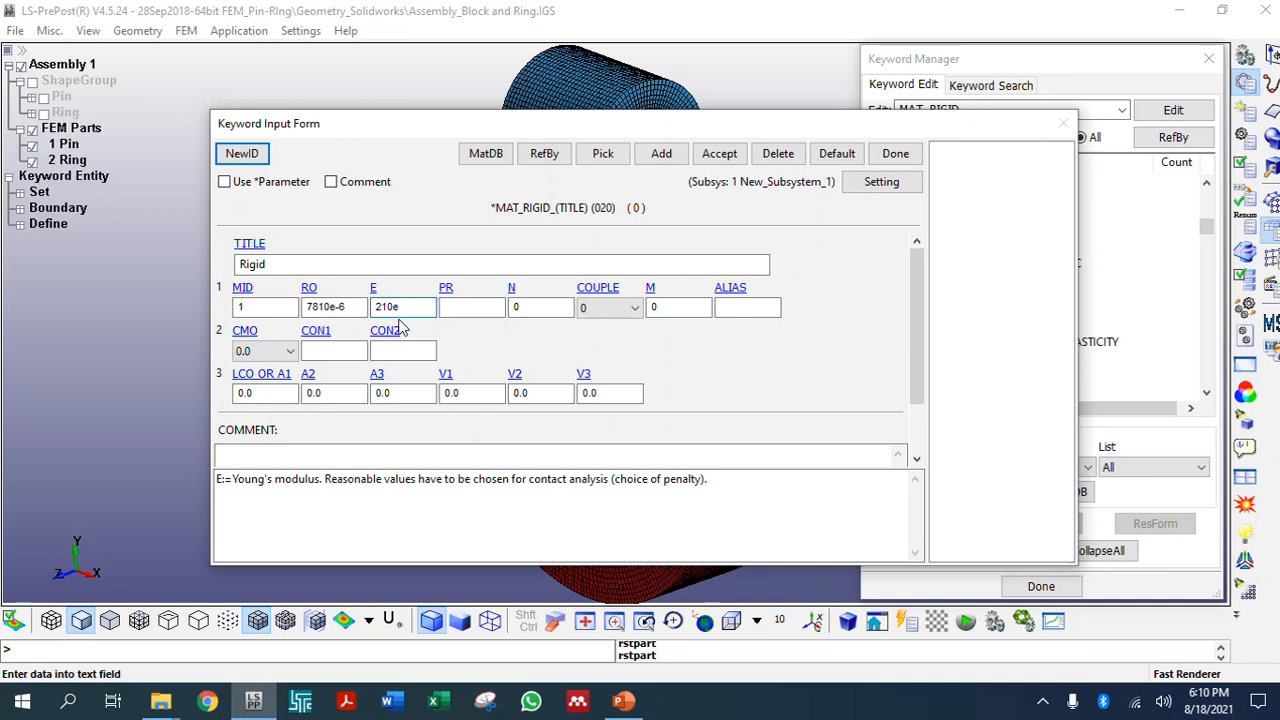
pyautogui.hotkey('alt', 'Tab')
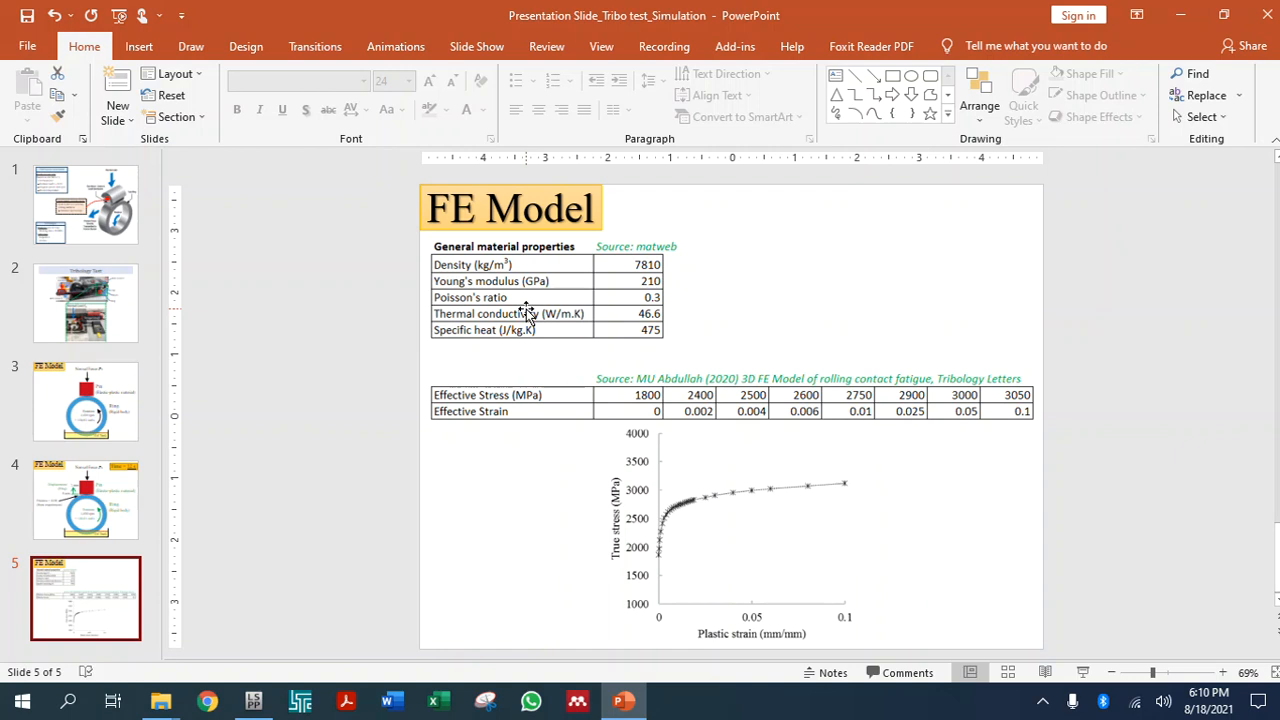
pyautogui.hotkey('alt', 'Tab')
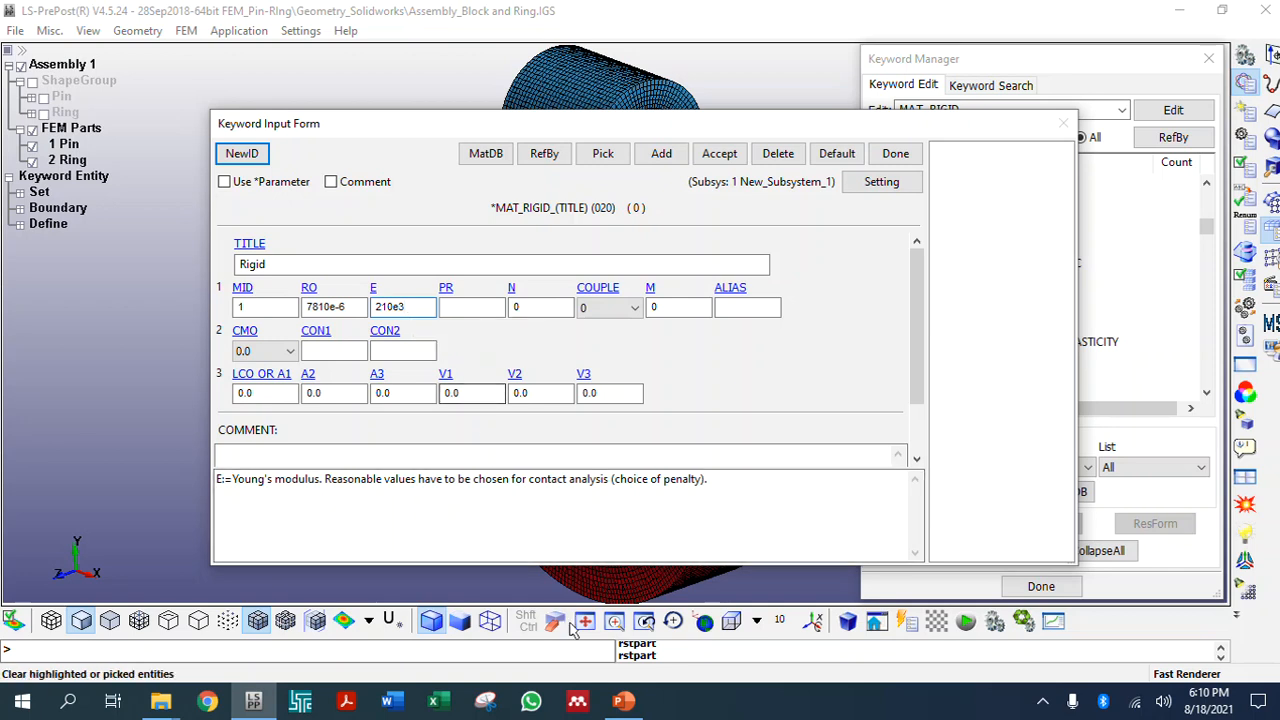
# Check Poisson's ratio in the PowerPoint table and set the Rigid material's PR to 0.3
pyautogui.click(622, 701)
pyautogui.click(622, 701)
pyautogui.click(622, 701)
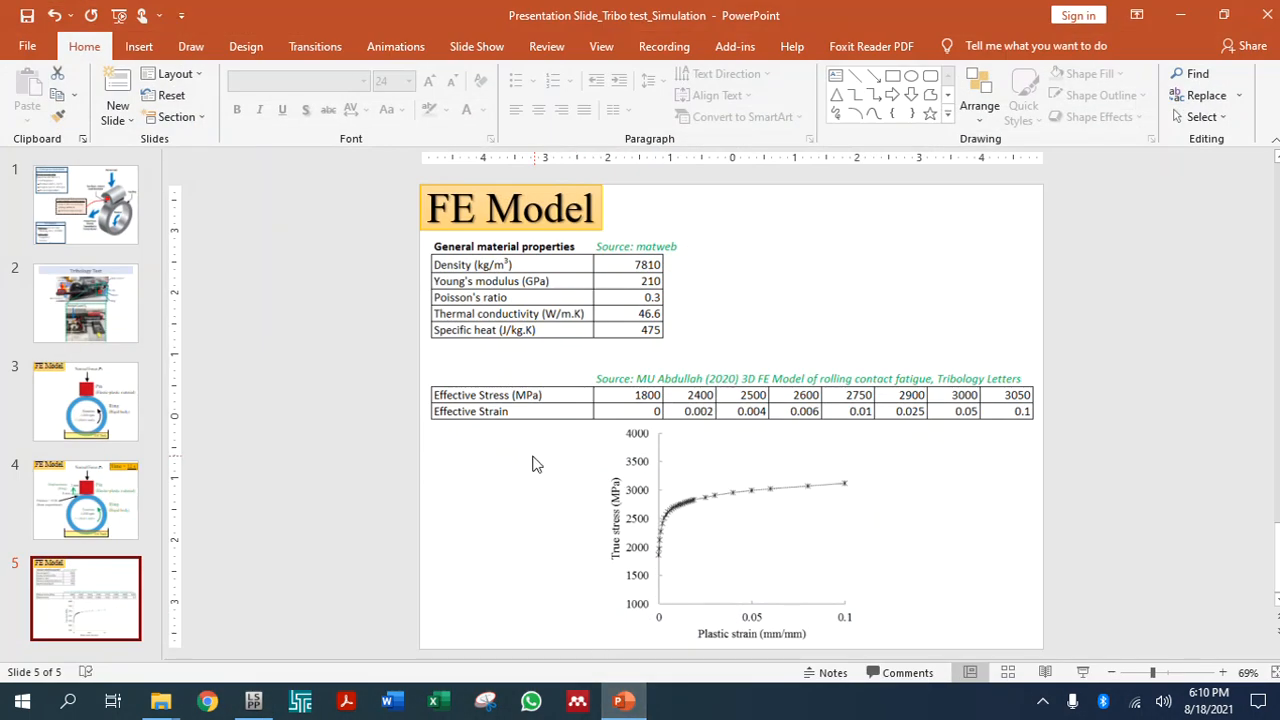
pyautogui.click(765, 290)
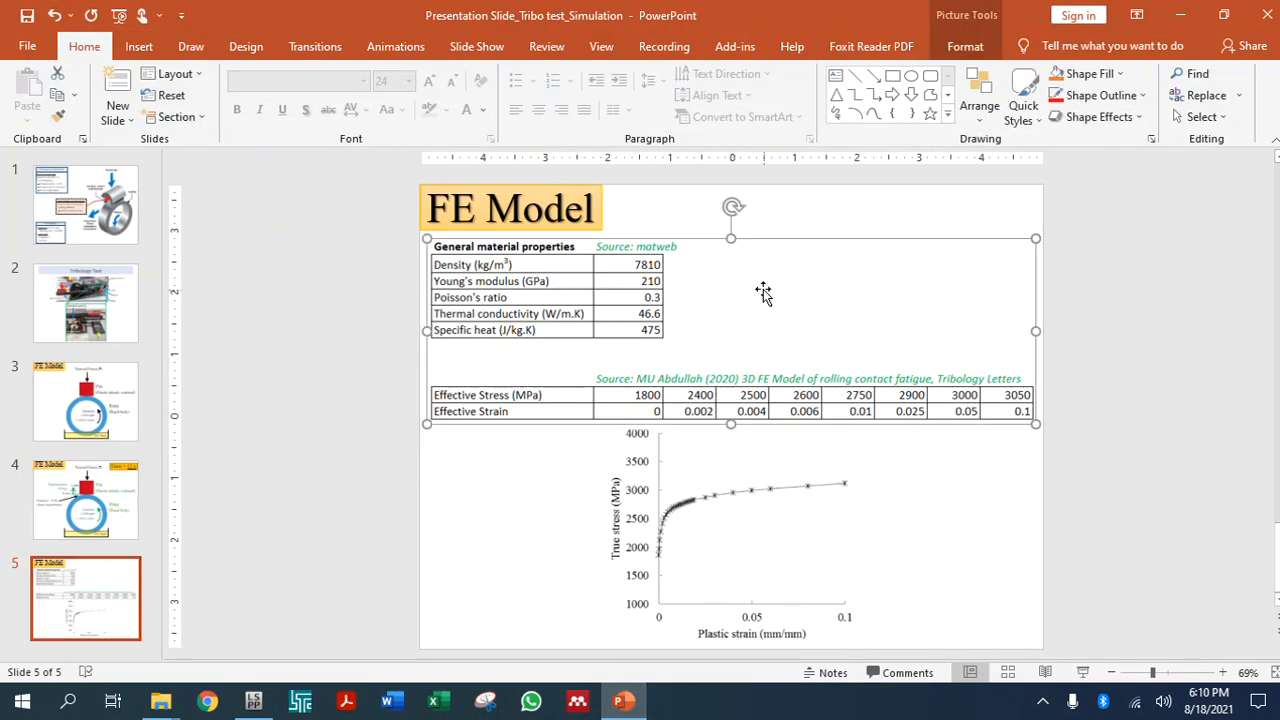
pyautogui.click(424, 538)
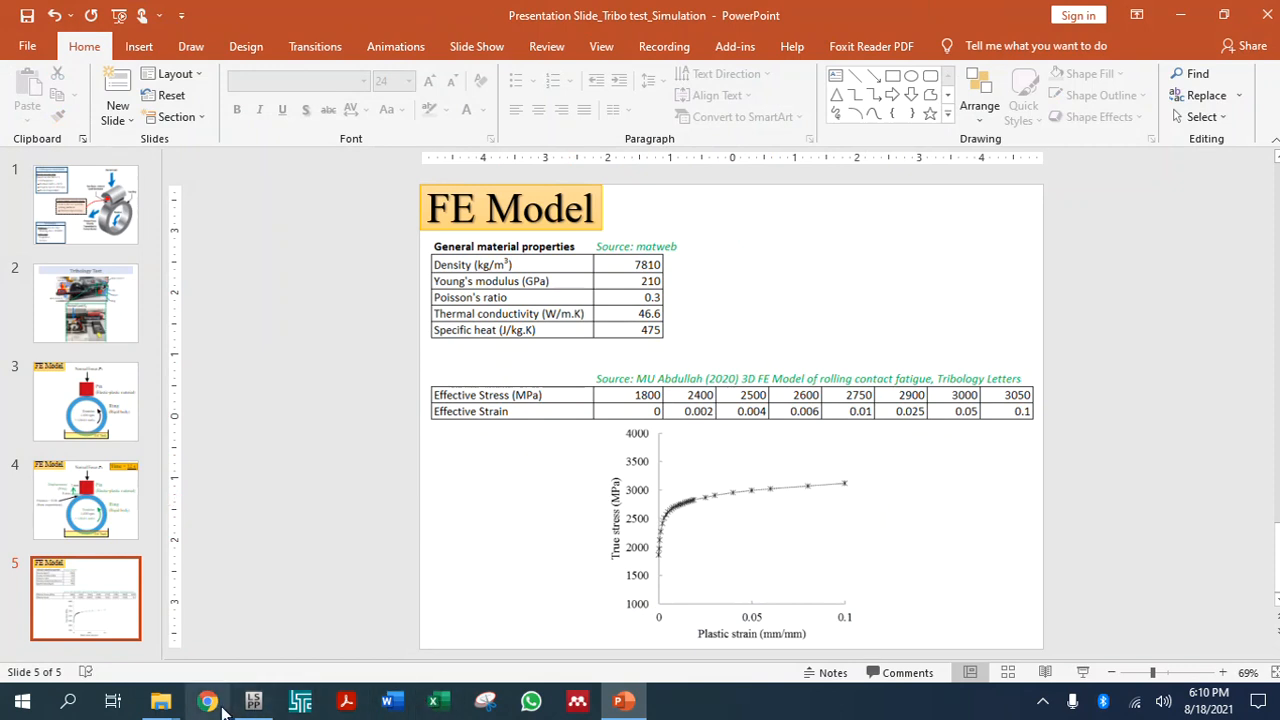
pyautogui.click(253, 701)
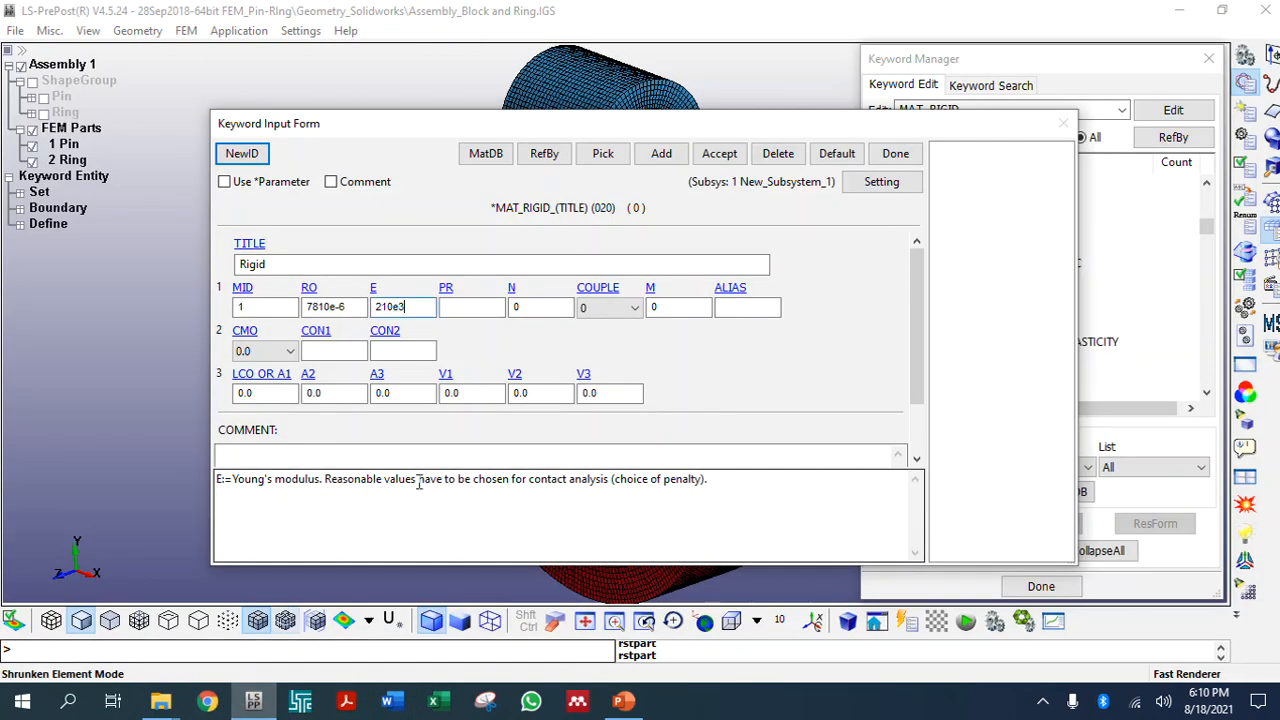
pyautogui.click(448, 309)
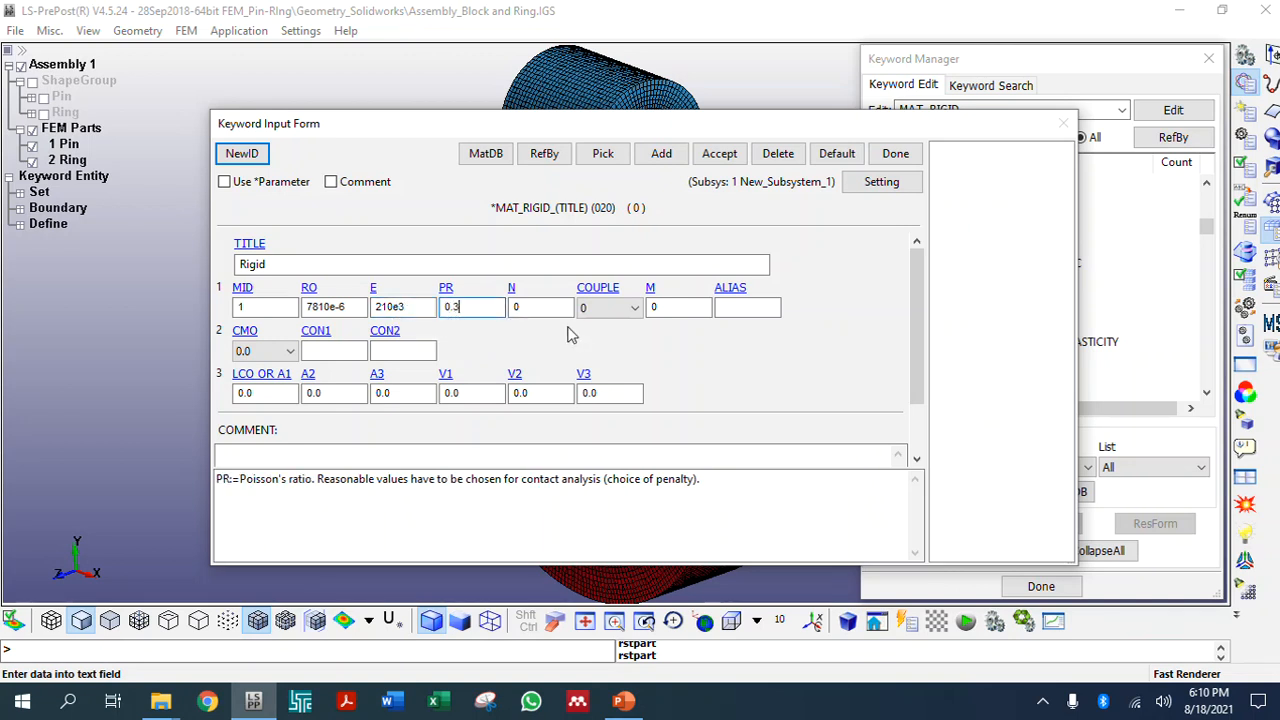
# Set the Rigid material's centre-of-mass constraint option CMO to 1.0, for constraints applied in global directions
pyautogui.click(543, 310)
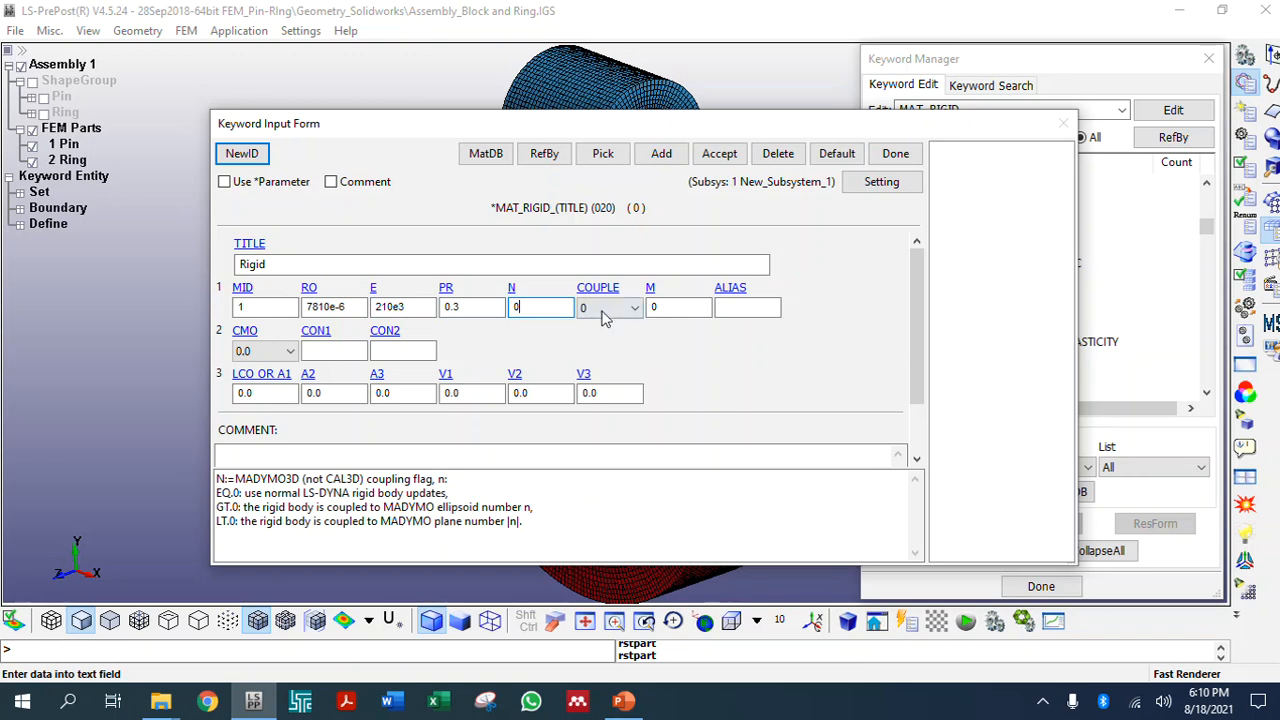
pyautogui.click(289, 351)
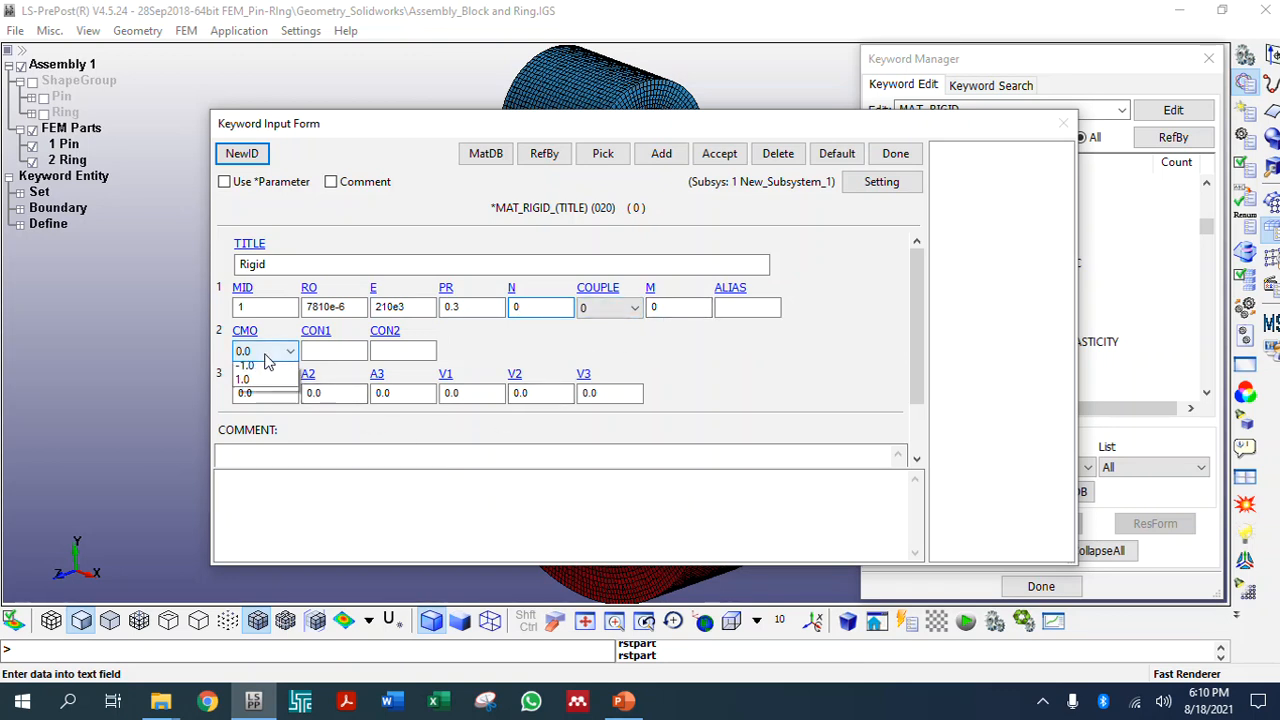
pyautogui.click(266, 362)
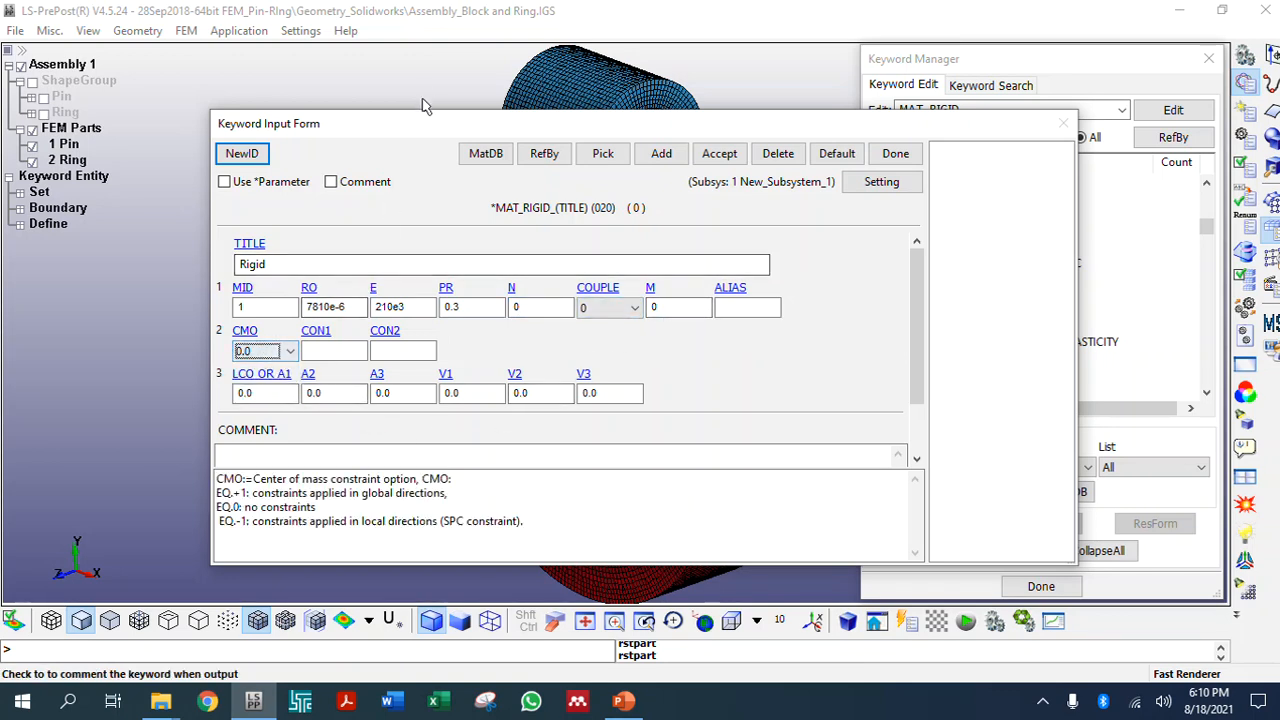
pyautogui.moveTo(398, 123); pyautogui.dragTo(978, 165)
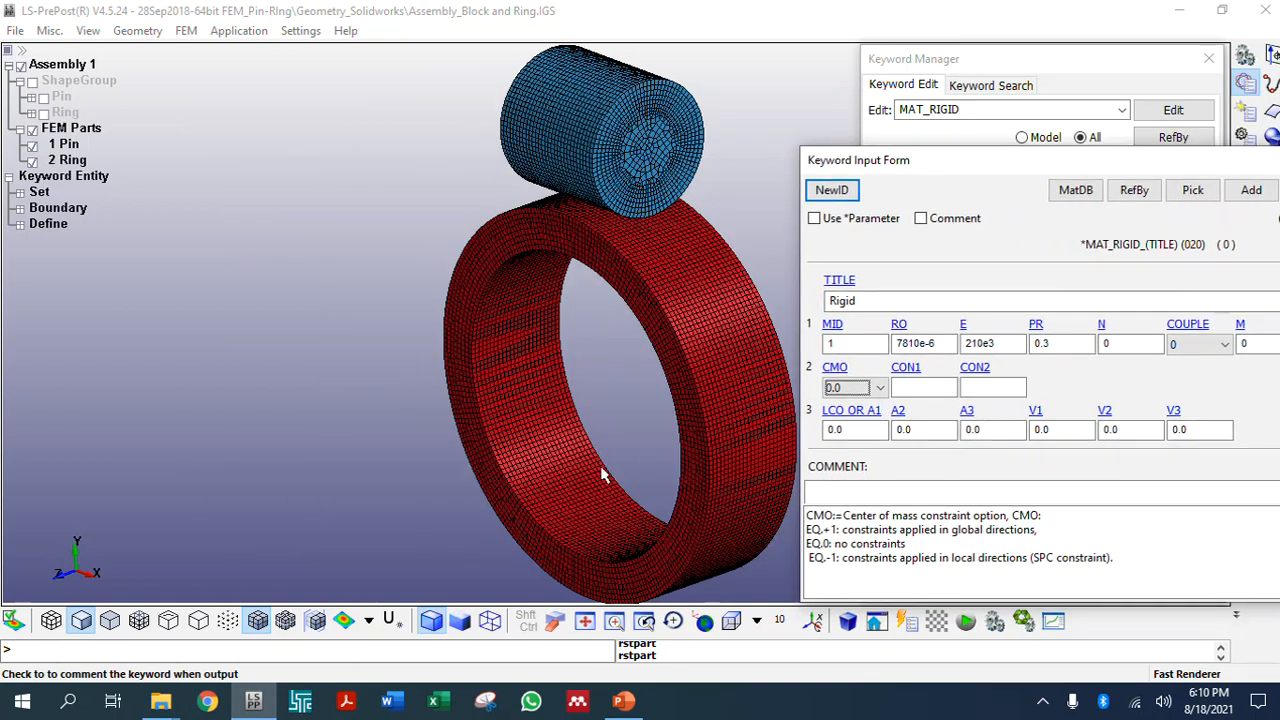
pyautogui.click(846, 390)
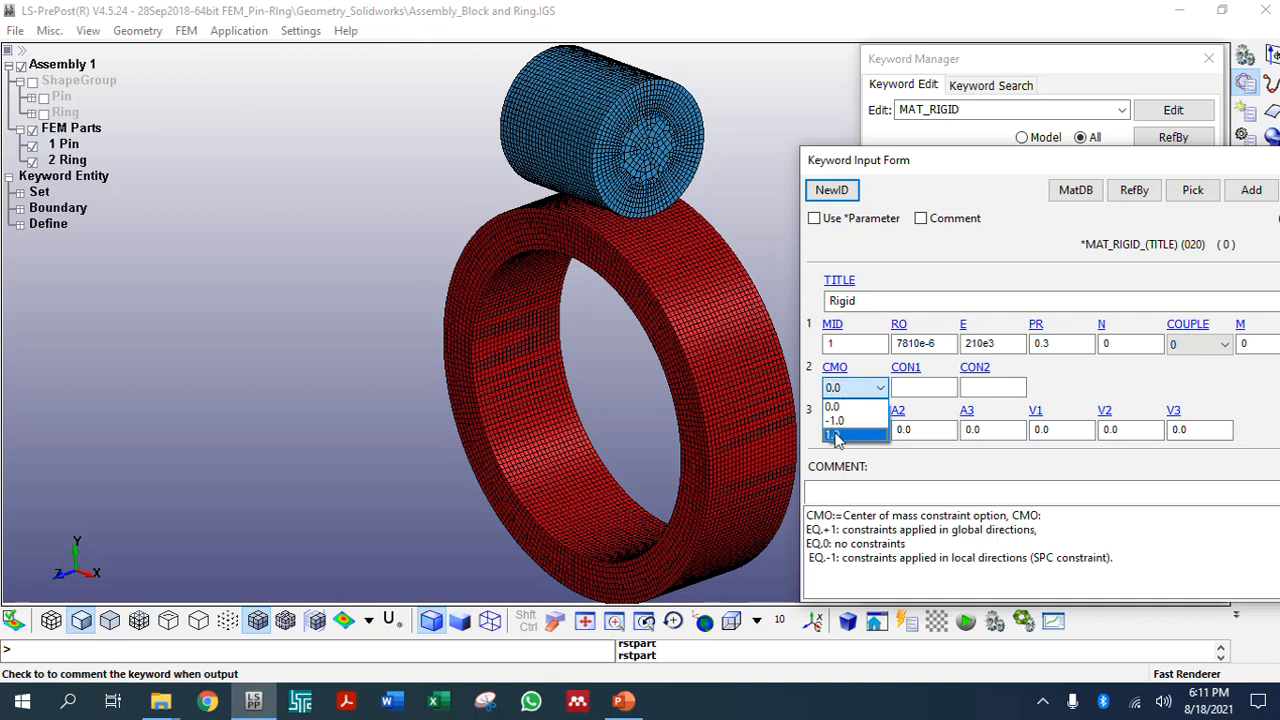
pyautogui.click(838, 436)
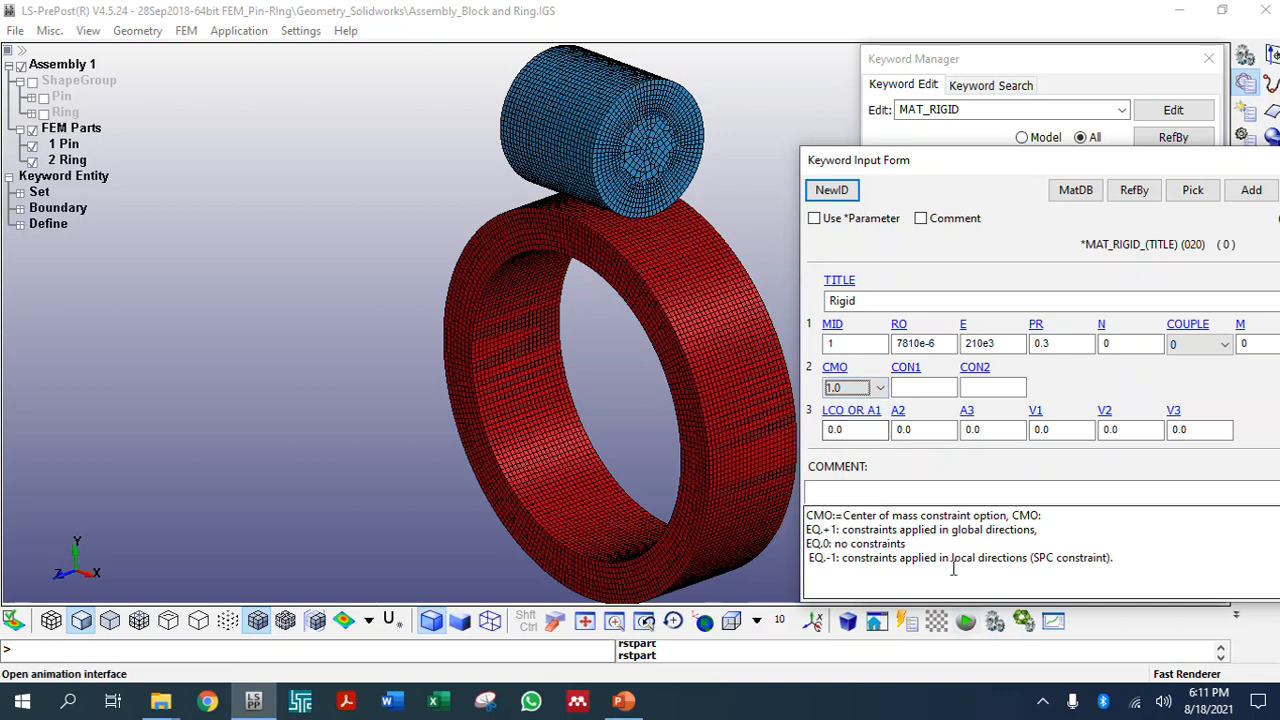
pyautogui.moveTo(941, 530); pyautogui.dragTo(1035, 528)
# Check the CON1 constraint codes and set CON1 to 6, constraining the Rigid material's z and x displacements
pyautogui.click(912, 390)
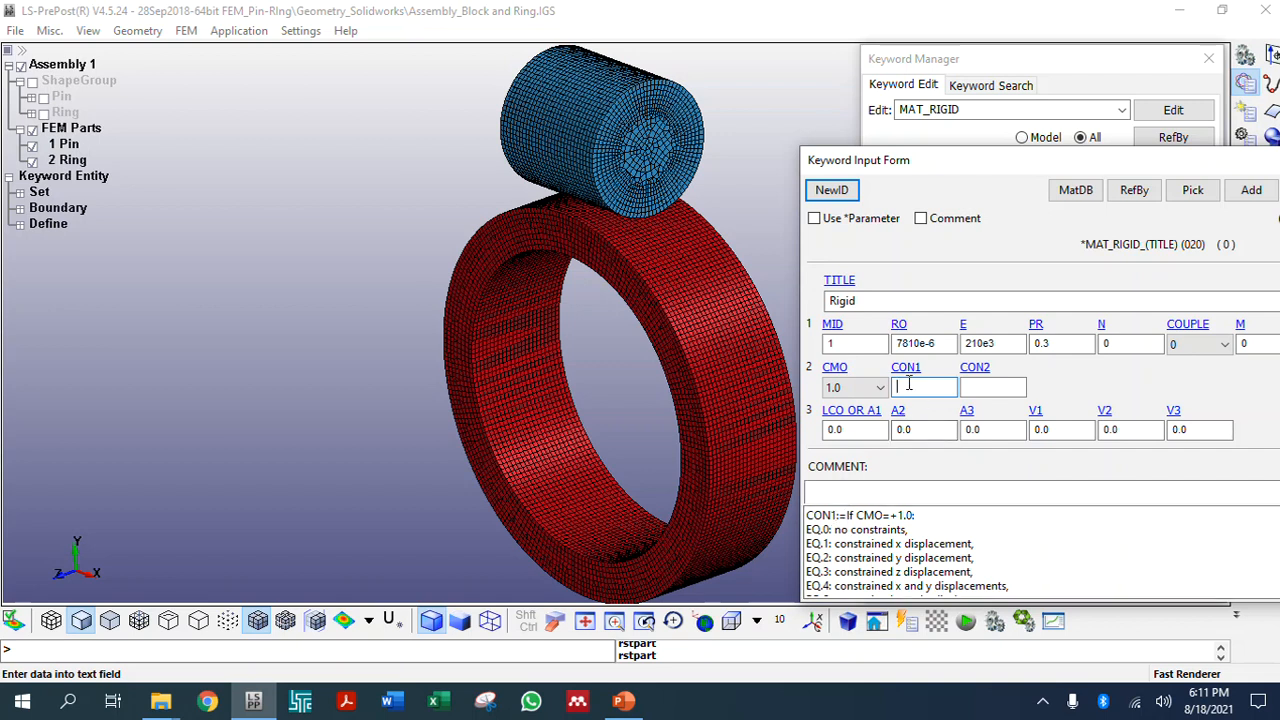
pyautogui.scroll(-2, 836, 555)
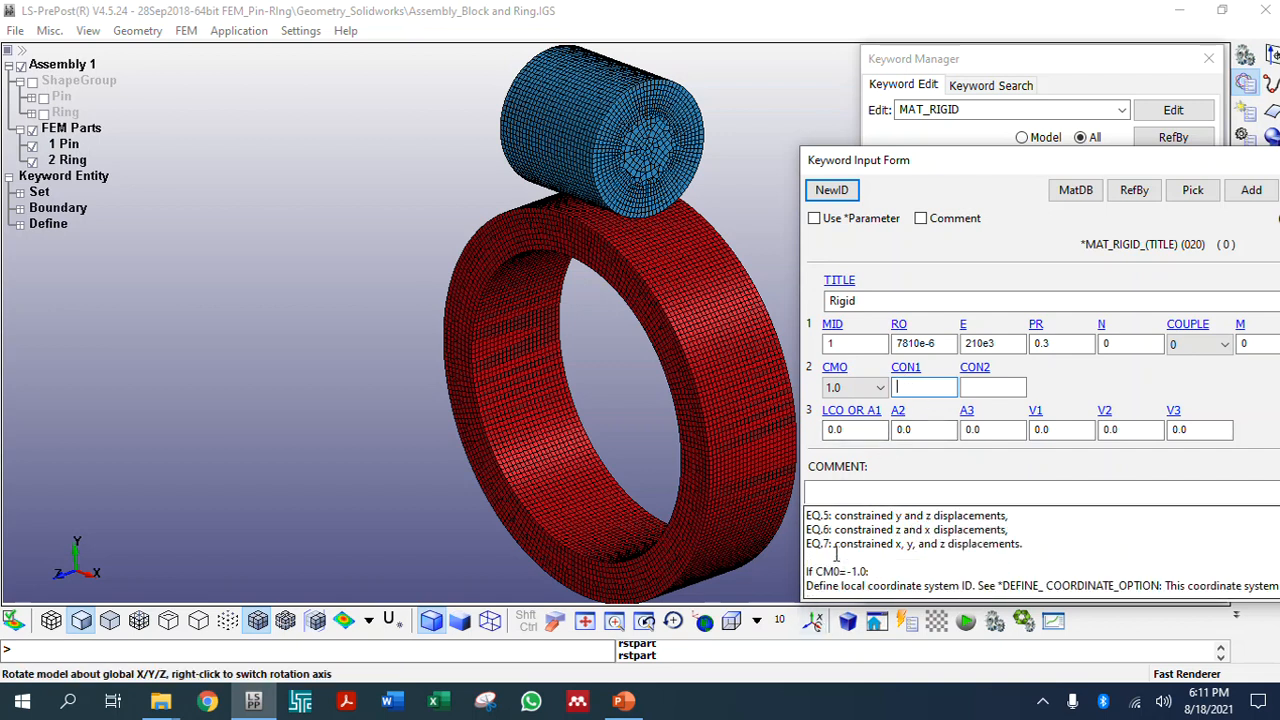
pyautogui.scroll(2, 838, 553)
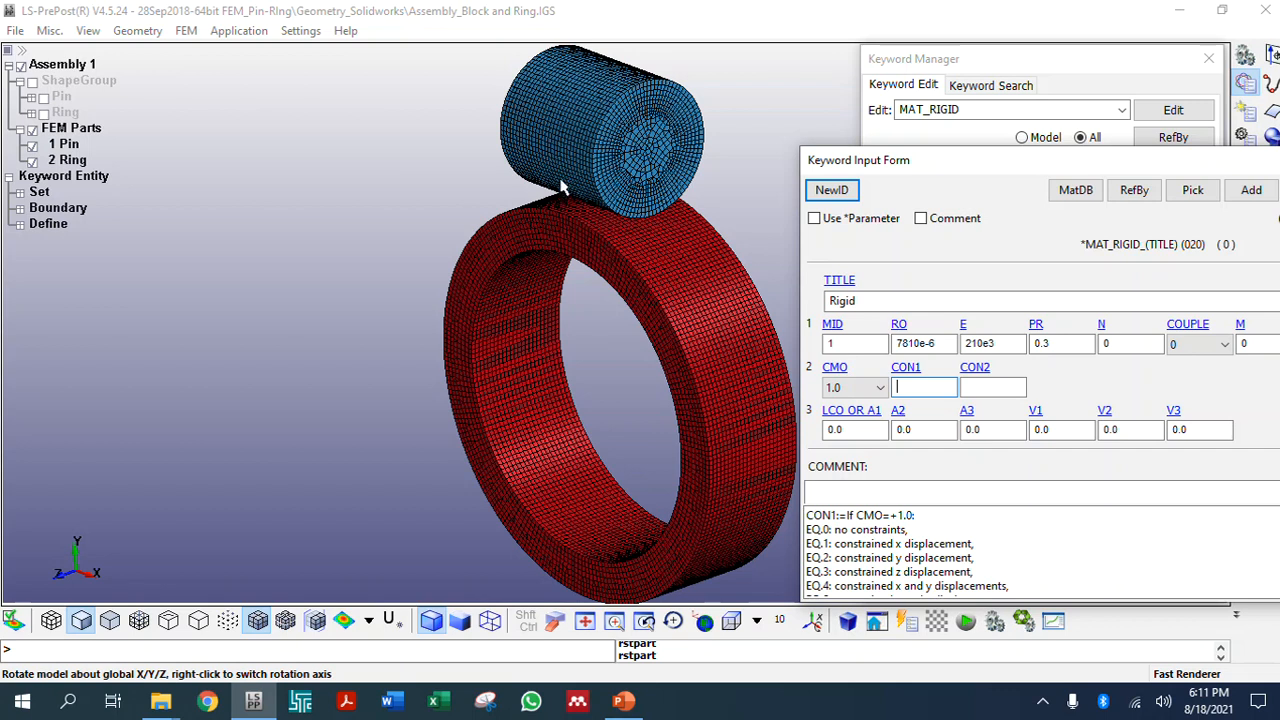
pyautogui.click(885, 584)
pyautogui.scroll(-1, 887, 580)
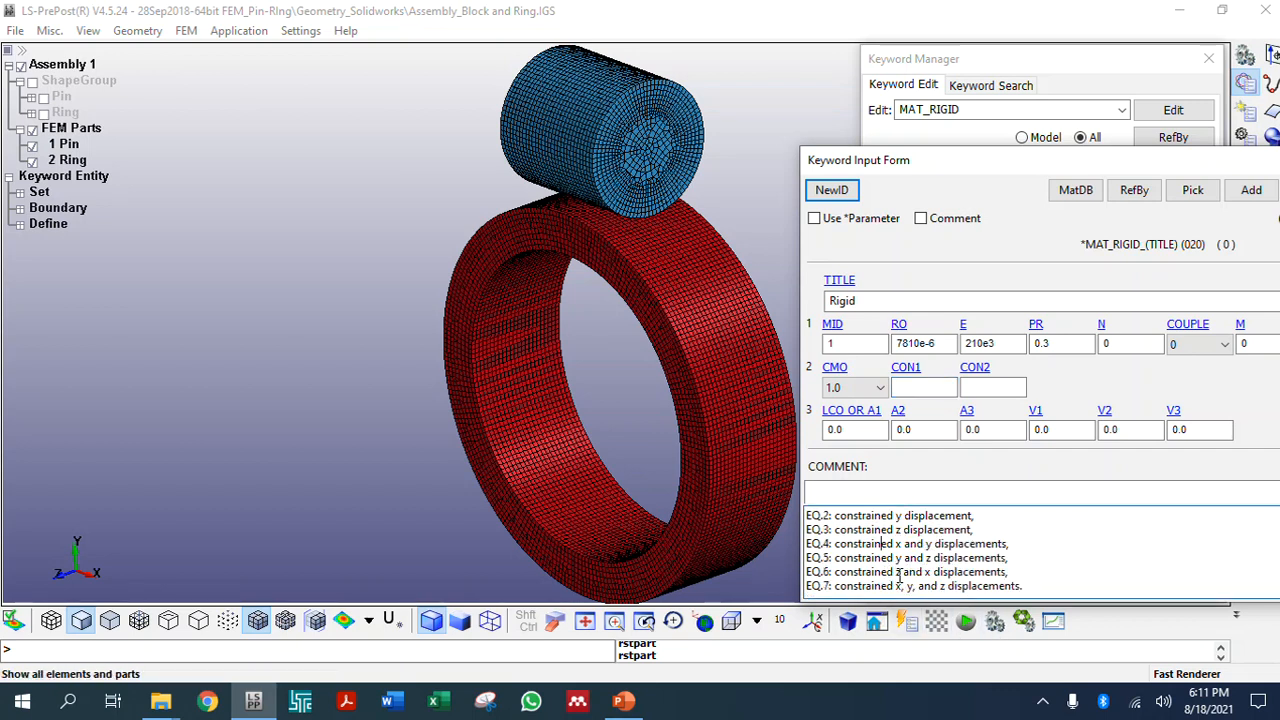
pyautogui.moveTo(1010, 572); pyautogui.dragTo(798, 574)
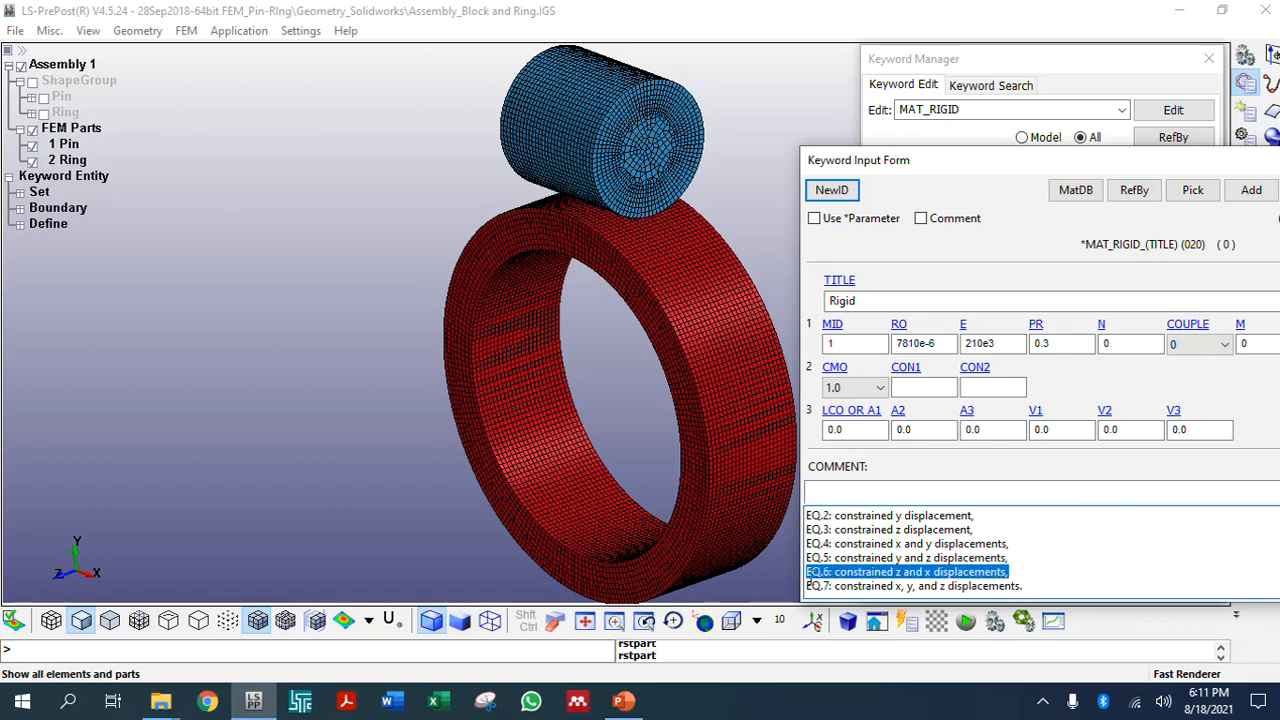
pyautogui.click(905, 388)
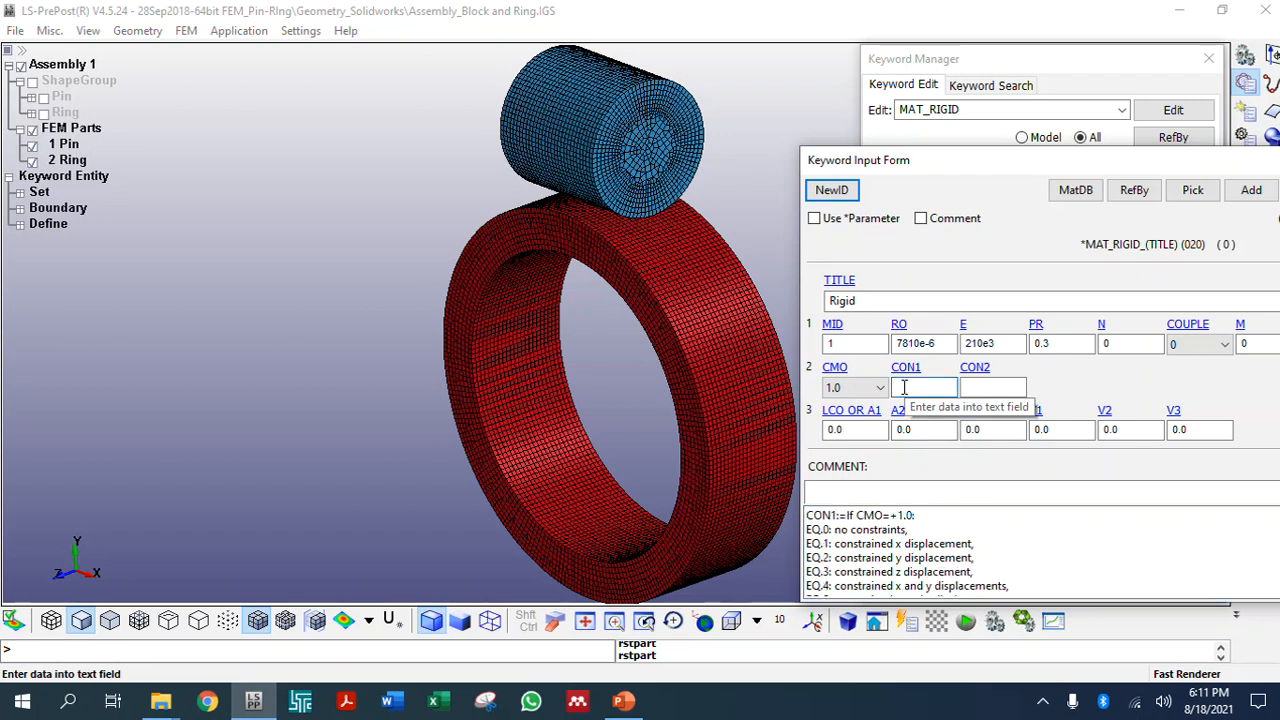
pyautogui.write('6')
pyautogui.click(910, 557)
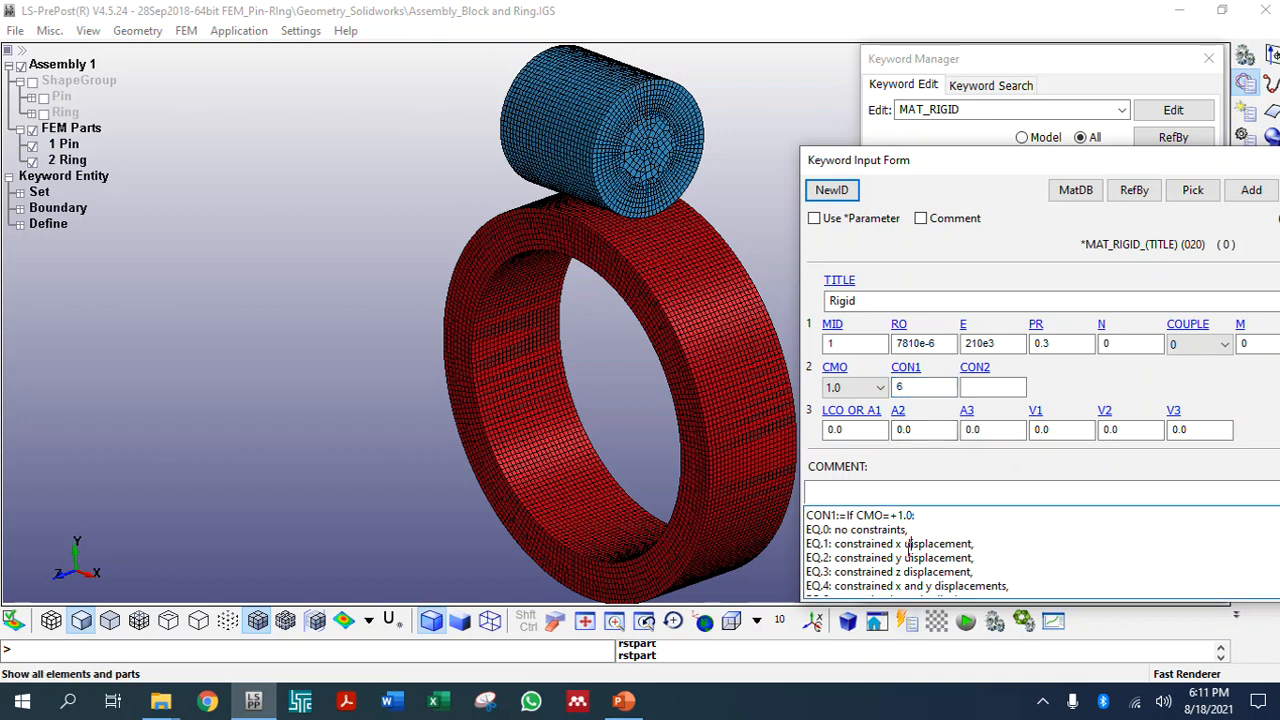
pyautogui.scroll(-2, 900, 557)
pyautogui.scroll(1, 935, 566)
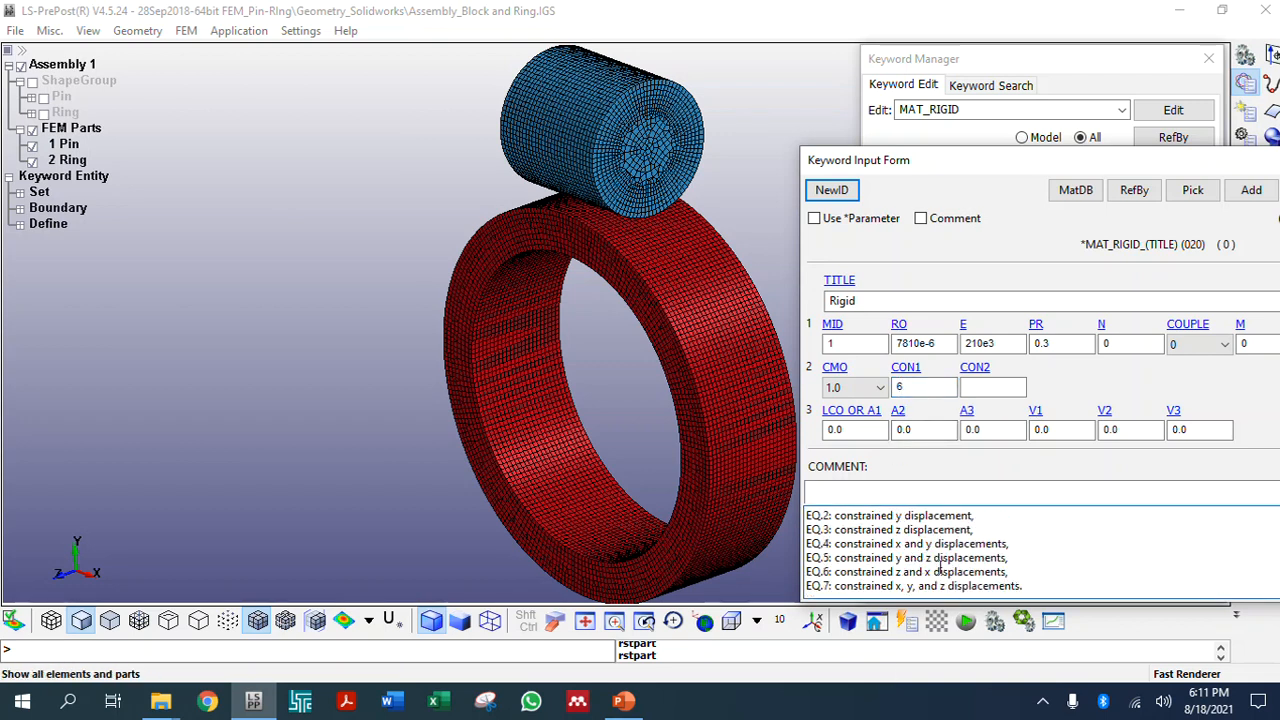
pyautogui.moveTo(1011, 578); pyautogui.dragTo(820, 573)
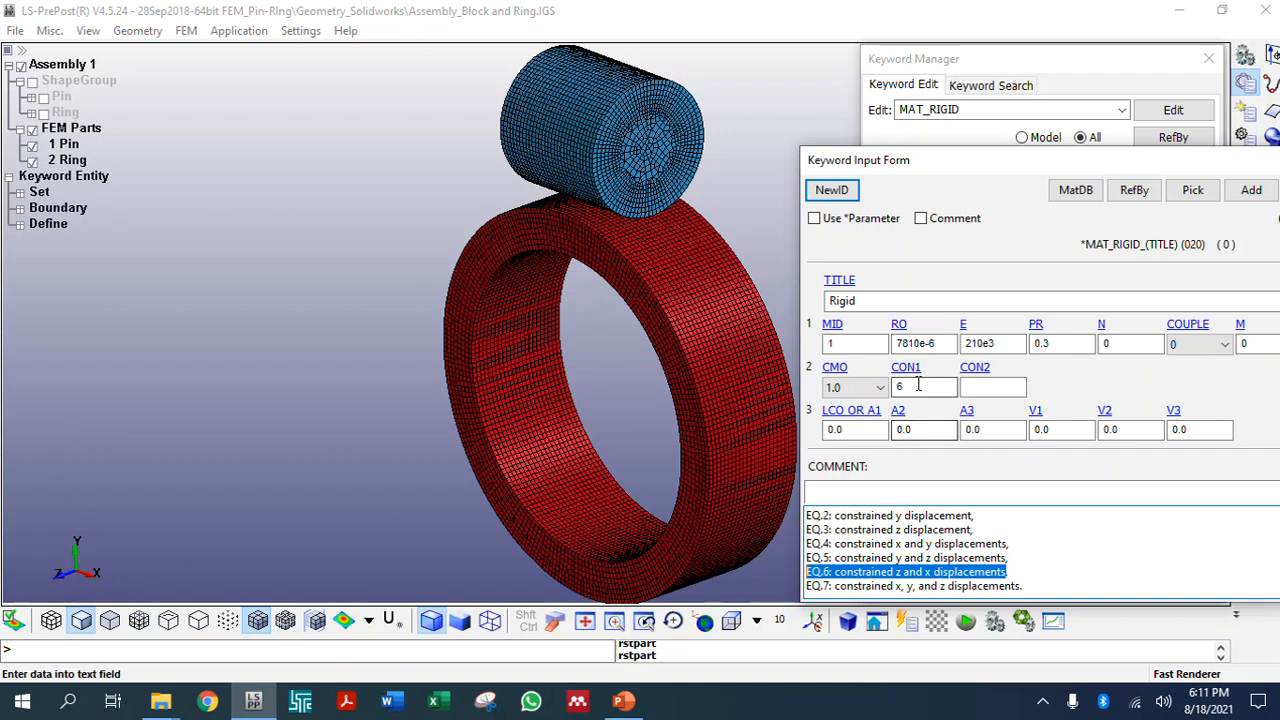
# Set CON2 to 4 to constrain x and y rotations, and save the Rigid material definition
pyautogui.press('Tab')
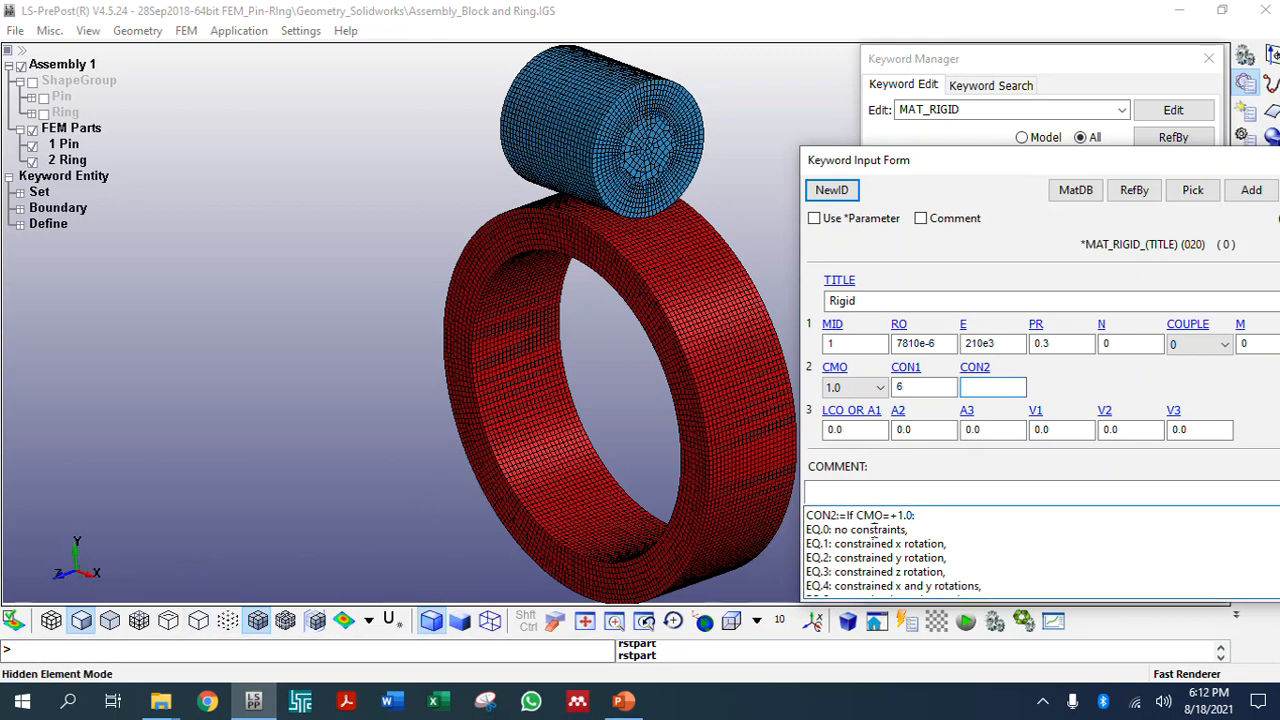
pyautogui.moveTo(982, 586); pyautogui.dragTo(815, 586)
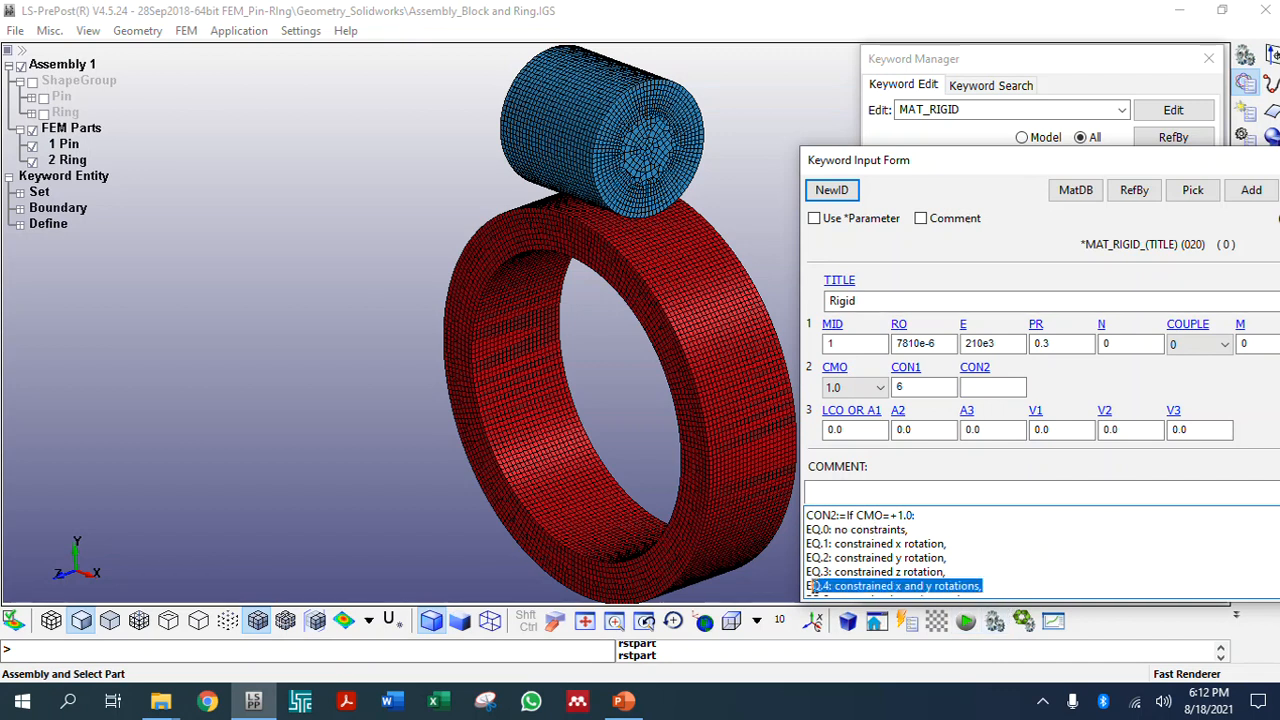
pyautogui.click(981, 388)
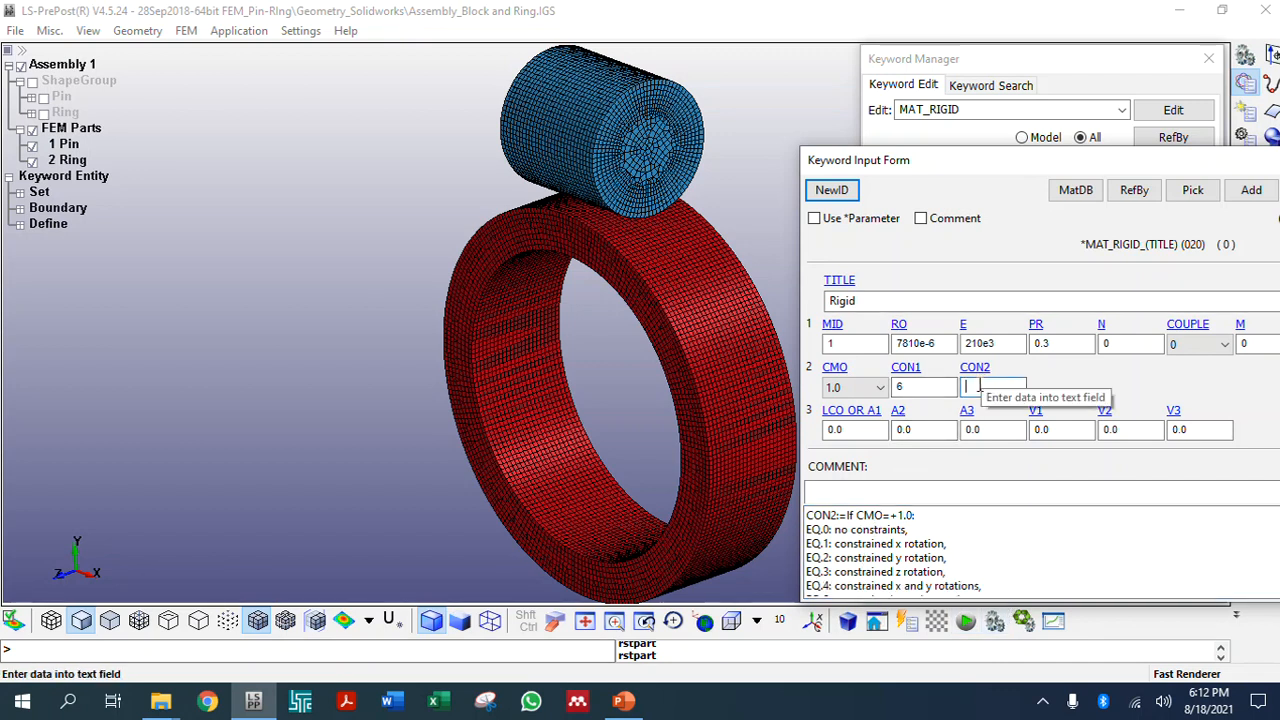
pyautogui.write('4')
pyautogui.moveTo(1044, 162); pyautogui.dragTo(417, 118)
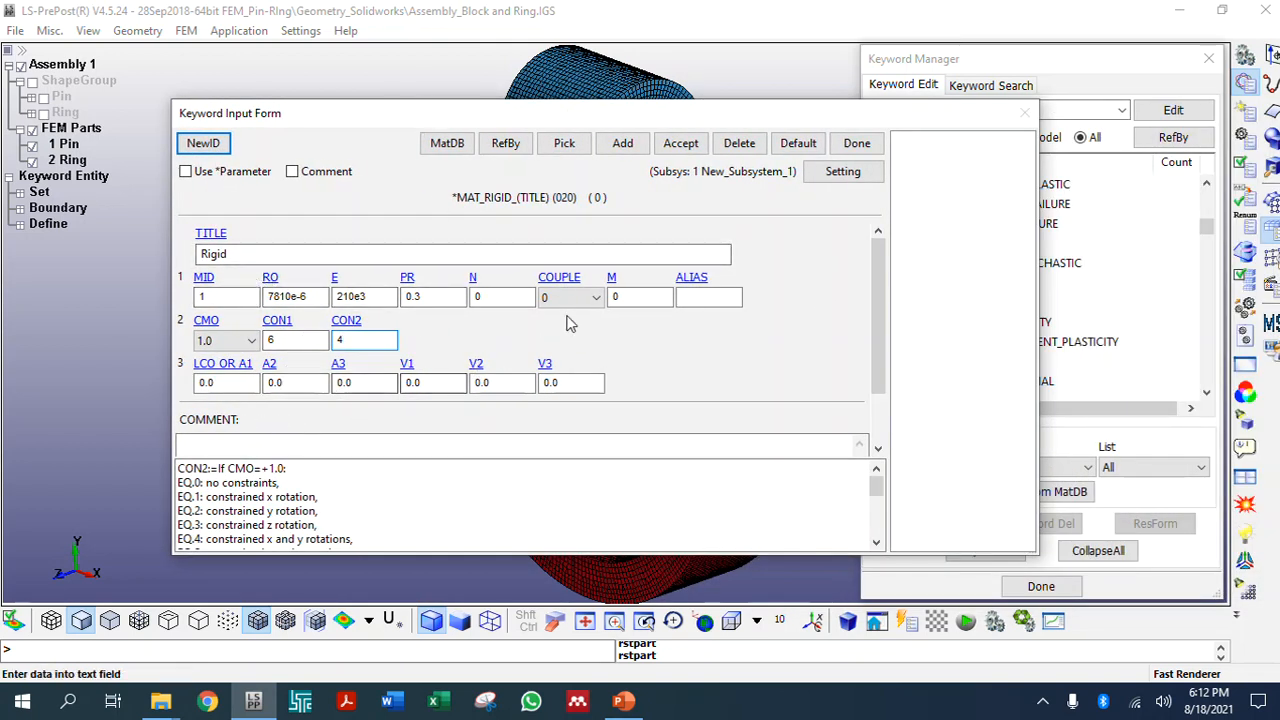
pyautogui.click(680, 145)
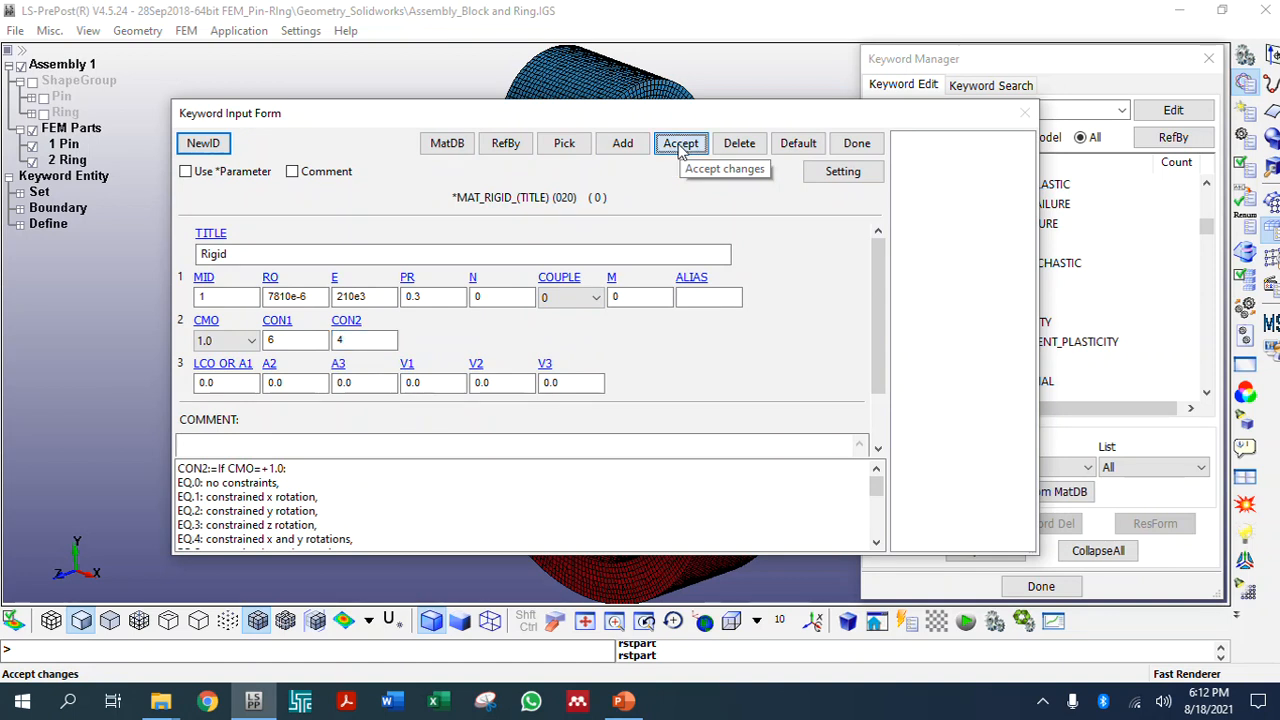
pyautogui.click(857, 143)
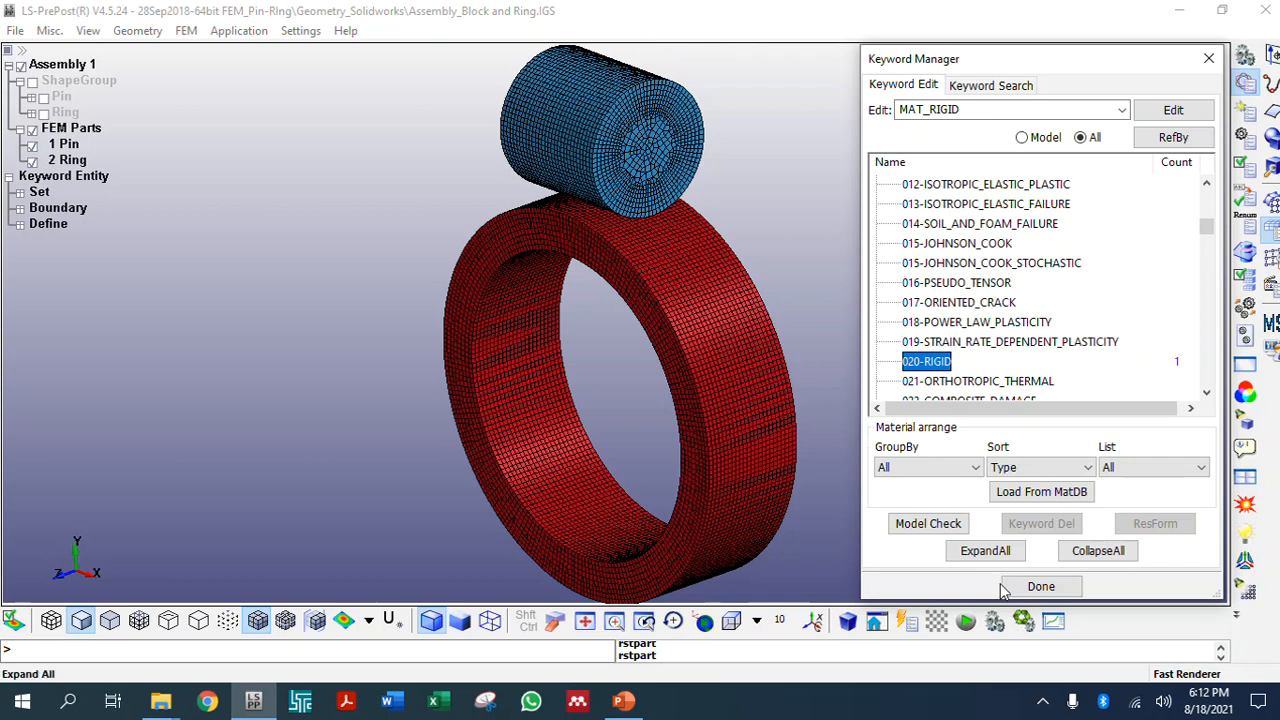
# Examine the K, N and SIGY parameters of the 018-POWER_LAW_PLASTICITY material and compare them with the stress-strain data in PowerPoint
pyautogui.scroll(-2, 912, 345)
pyautogui.scroll(1, 912, 345)
pyautogui.scroll(1, 912, 345)
pyautogui.doubleClick(932, 330)
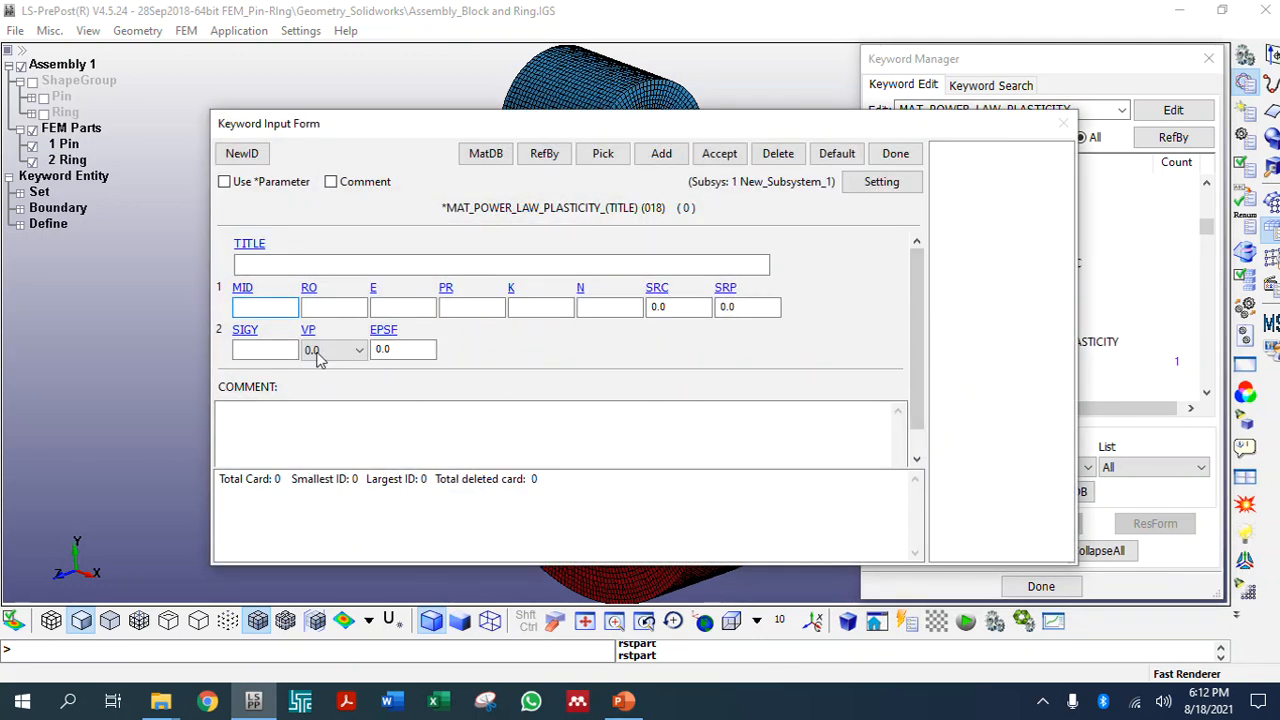
pyautogui.click(530, 307)
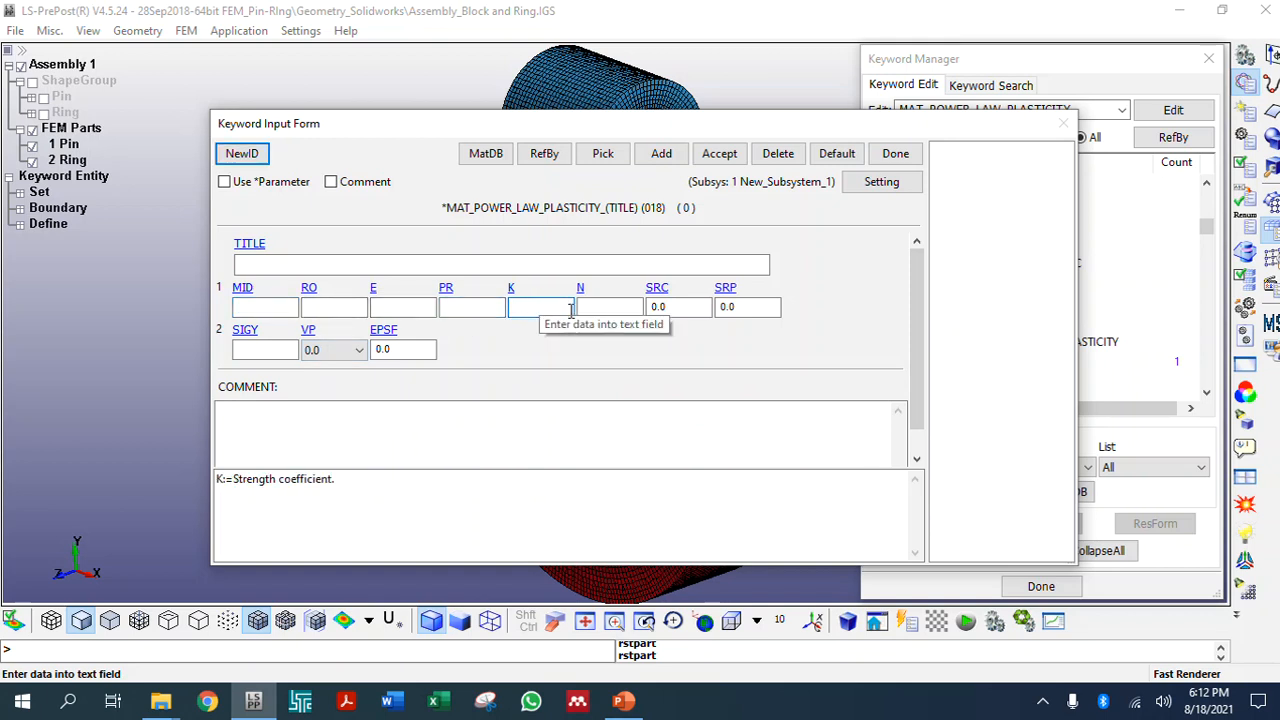
pyautogui.click(600, 310)
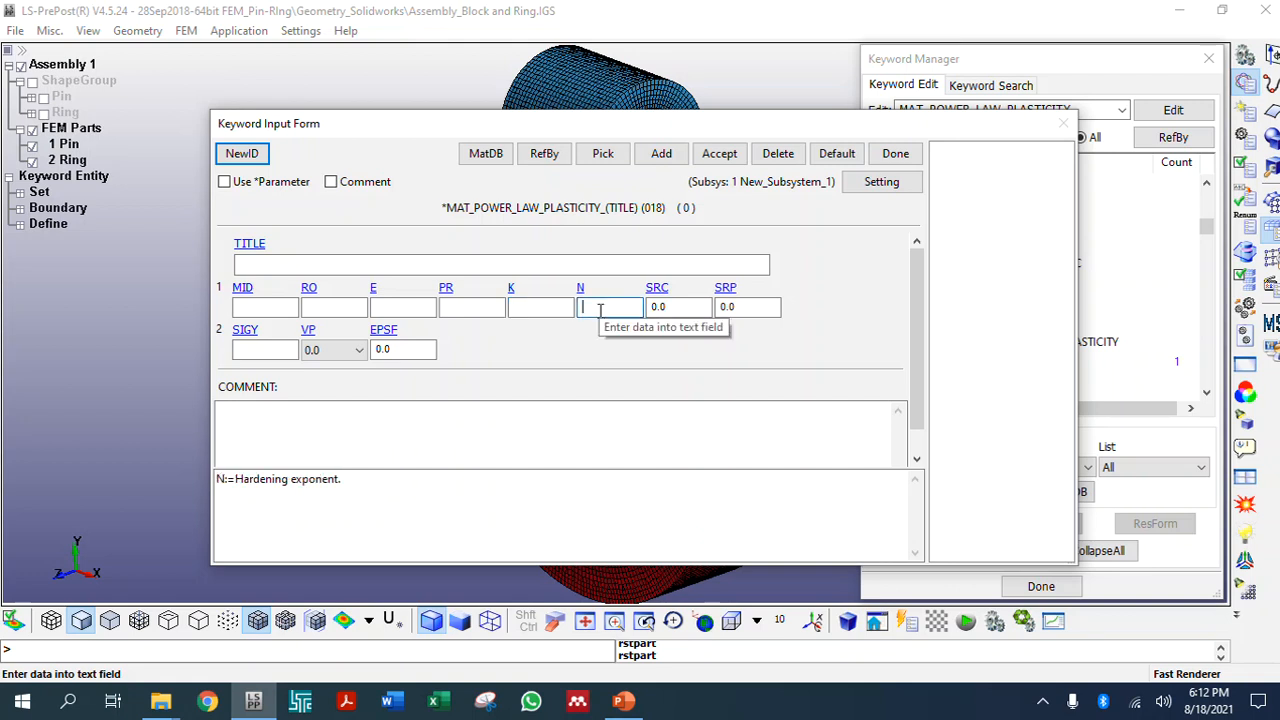
pyautogui.click(265, 349)
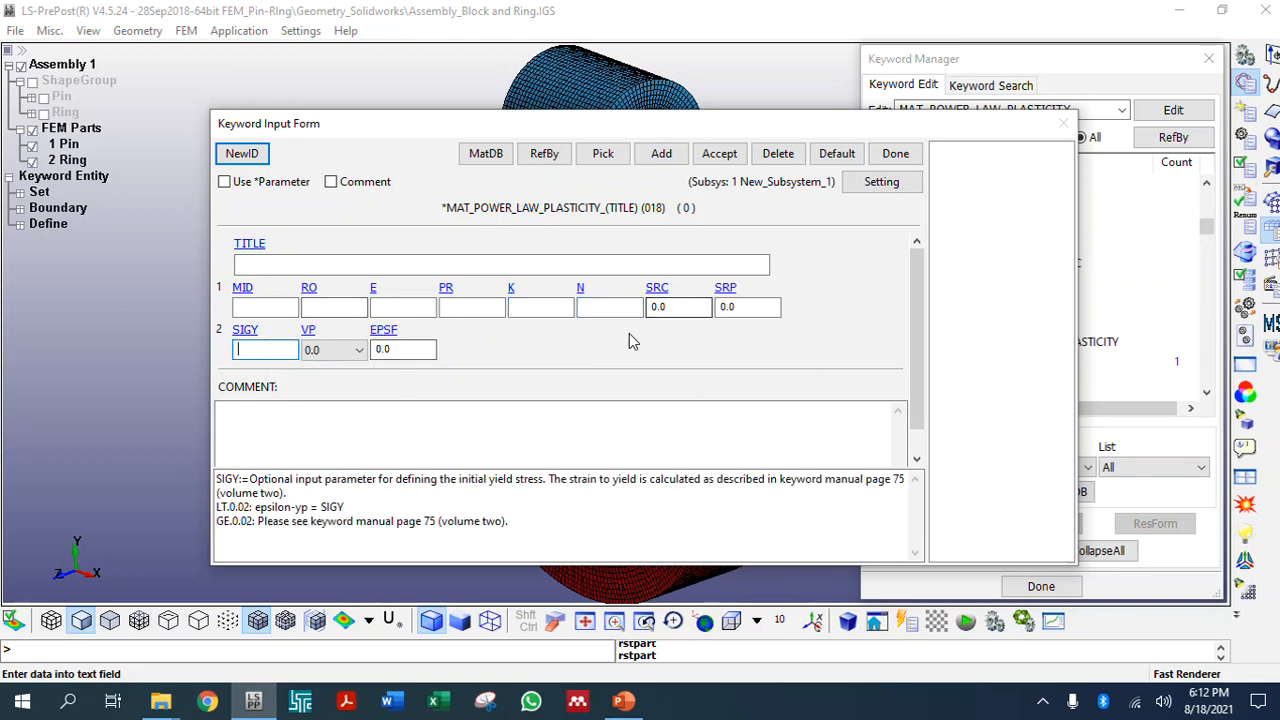
pyautogui.click(895, 153)
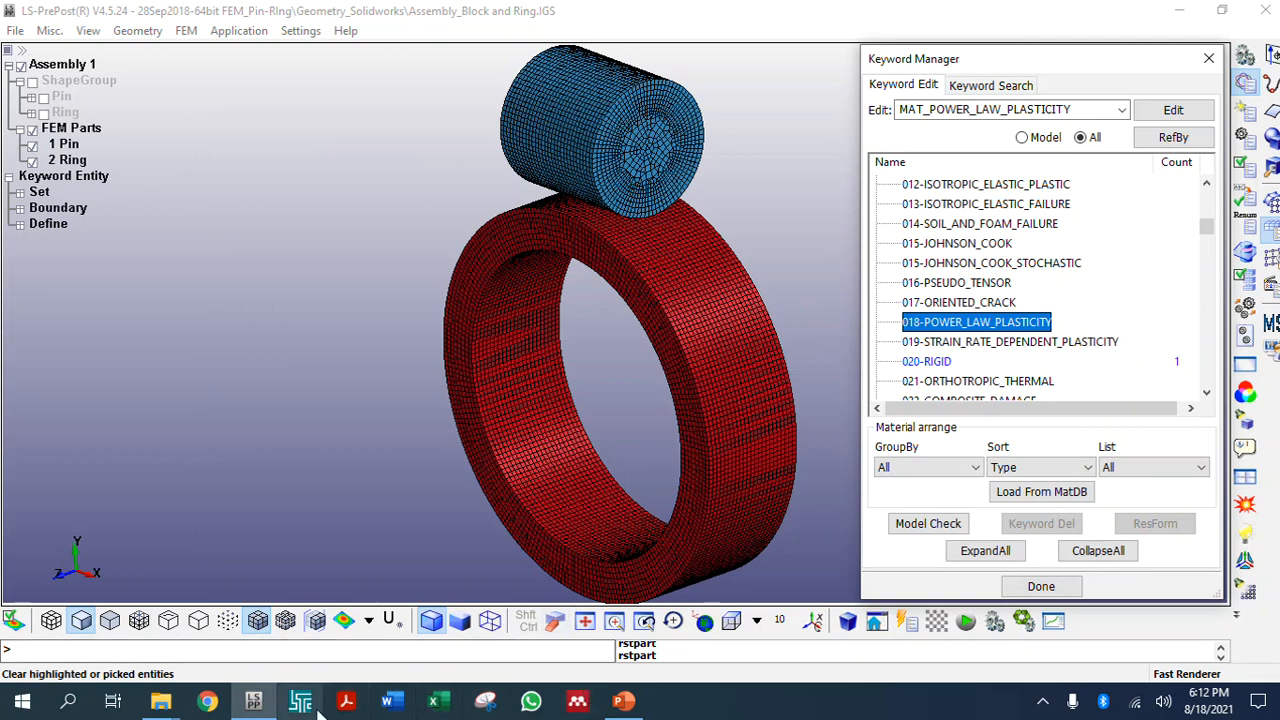
pyautogui.click(623, 701)
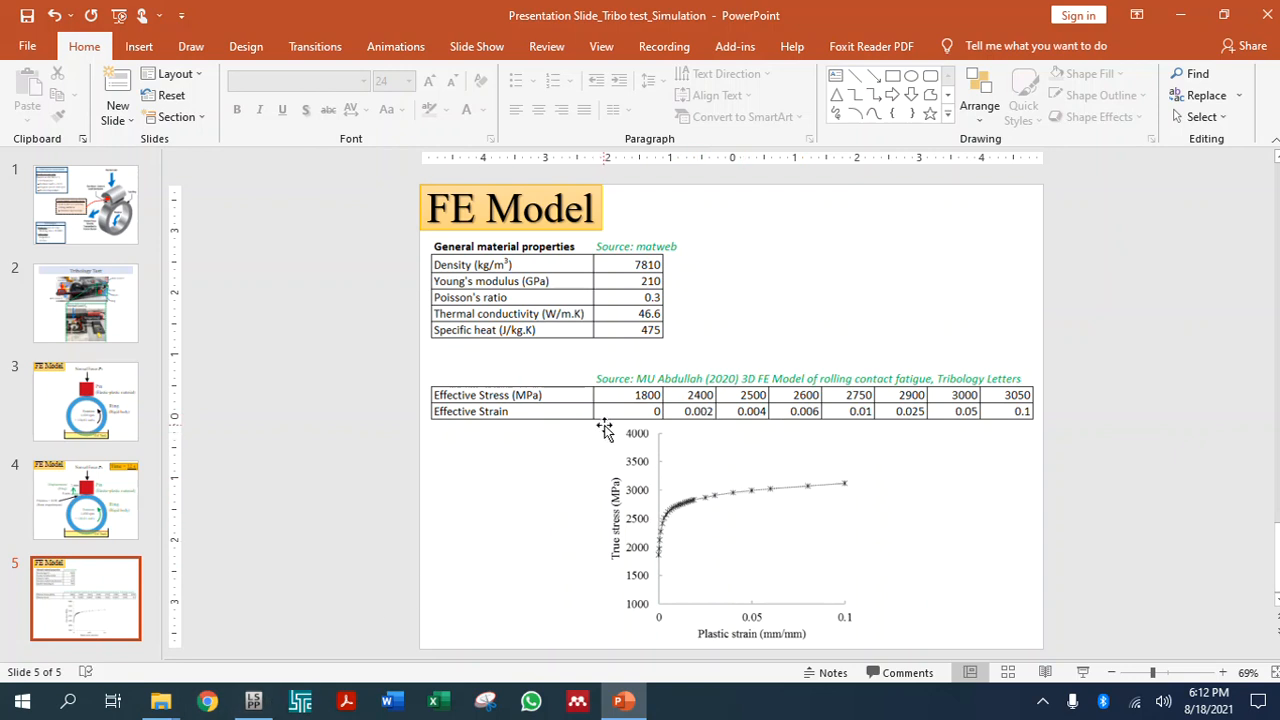
pyautogui.click(263, 704)
# Start a new 024-PIECEWISE_LINEAR_PLASTICITY material with ID 2 and title it Bearing Steel
pyautogui.scroll(-1, 1043, 298)
pyautogui.scroll(-1, 953, 340)
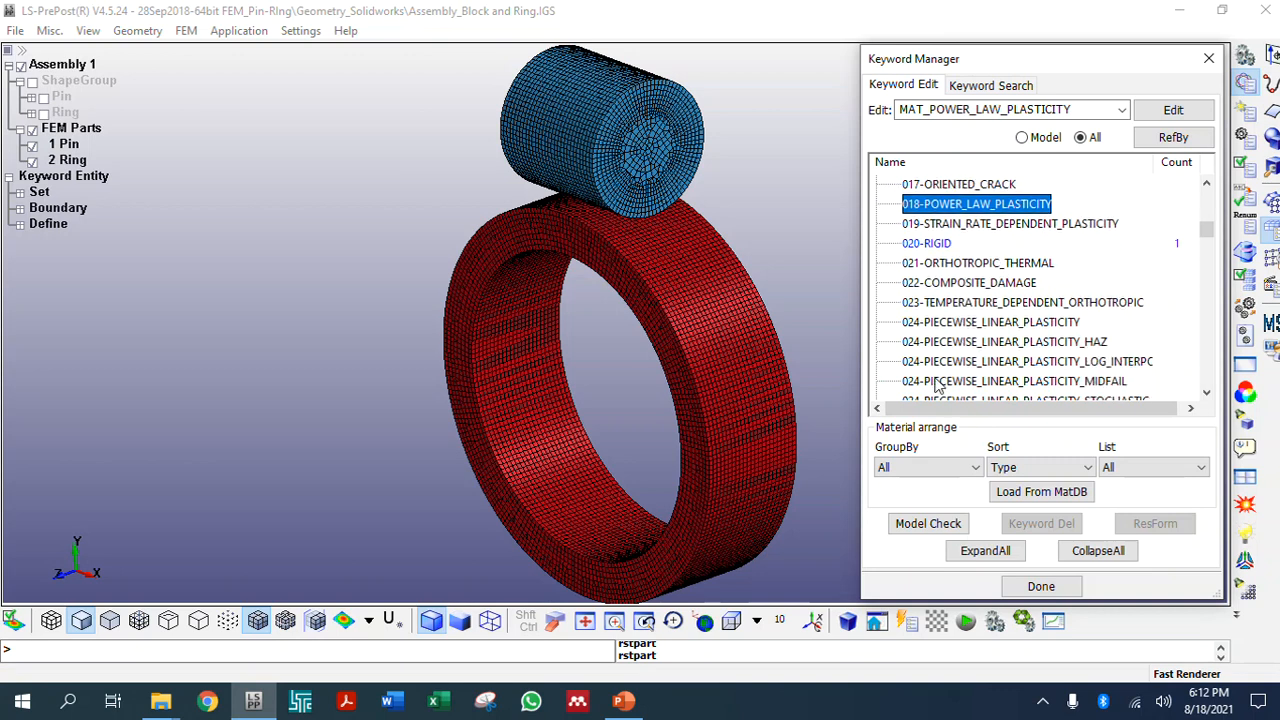
pyautogui.click(1004, 323)
pyautogui.doubleClick(1005, 331)
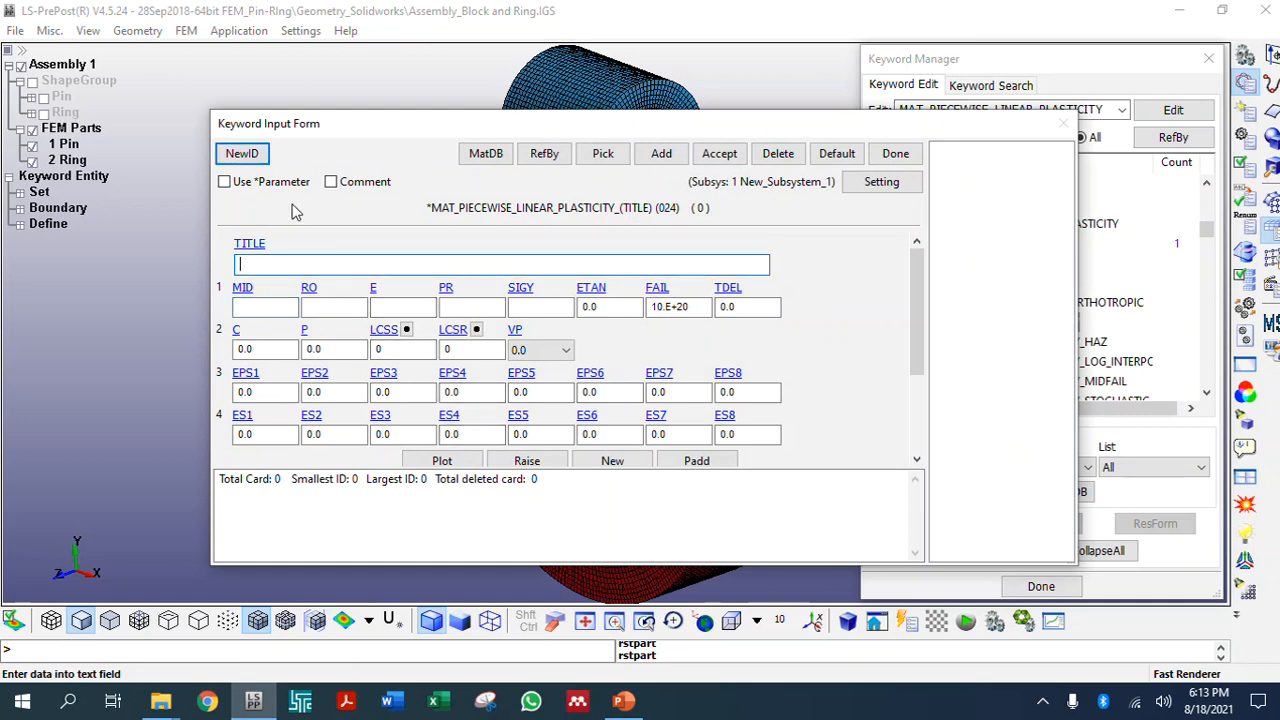
pyautogui.click(241, 153)
pyautogui.click(276, 265)
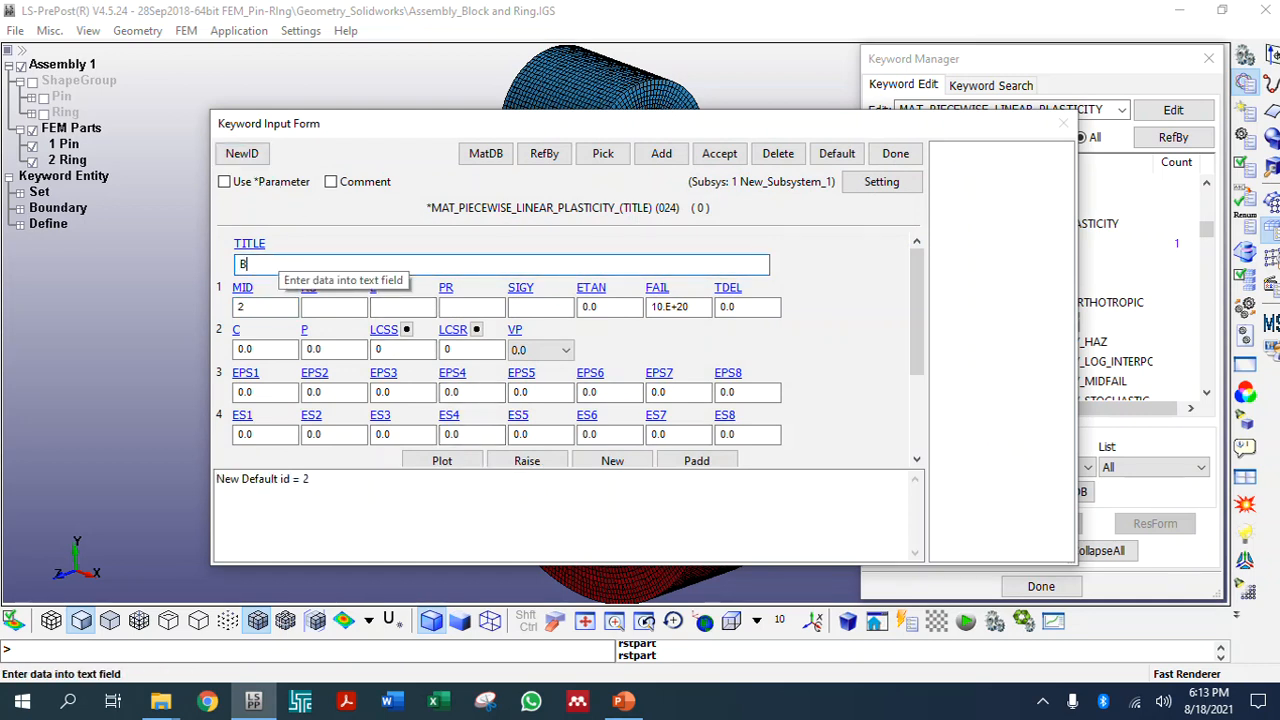
pyautogui.write('Bearing Steel')
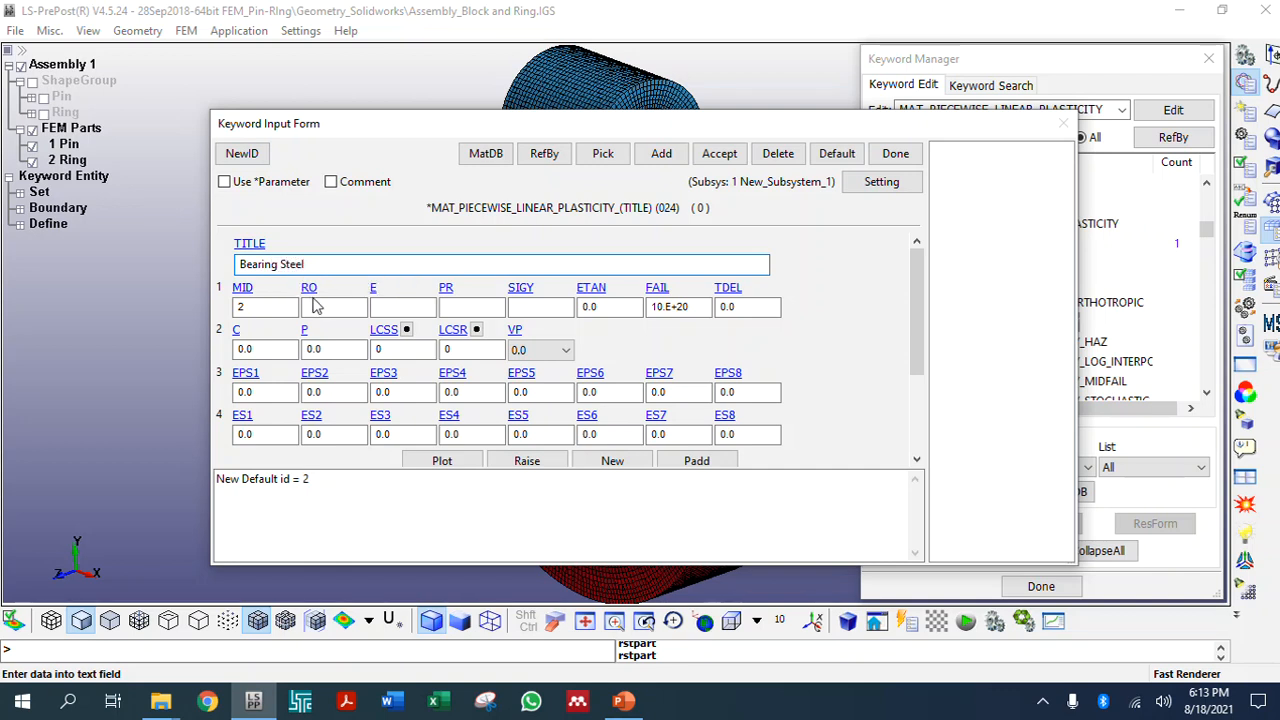
# Set the Bearing Steel density RO to 7810e-6, Young's modulus E to 210e3 and Poisson's ratio PR to 0.3
pyautogui.click(314, 307)
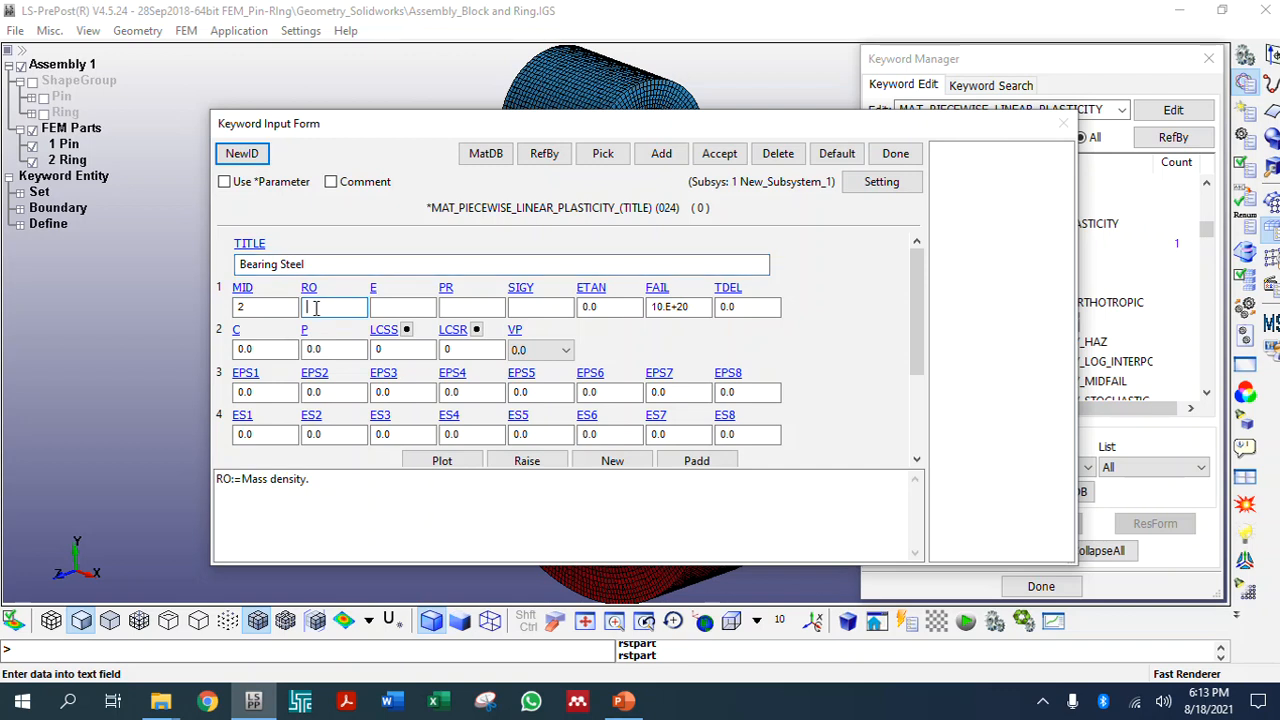
pyautogui.write('7810e-6')
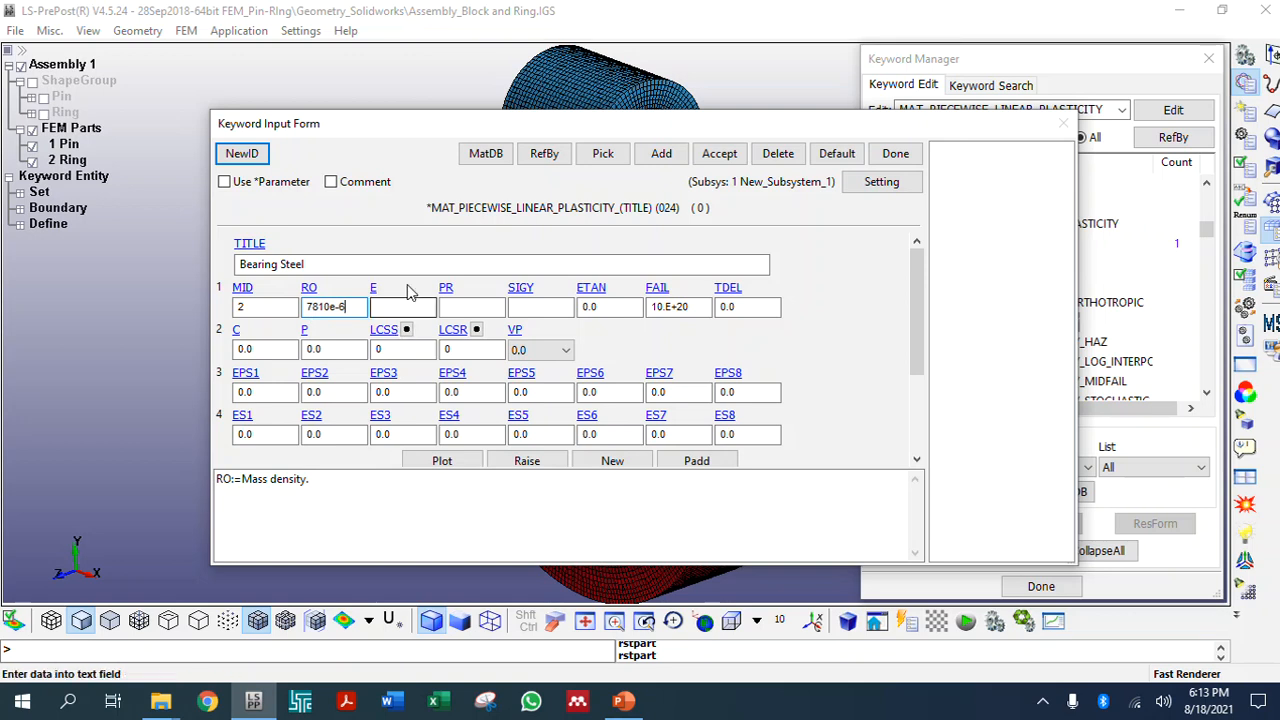
pyautogui.click(386, 306)
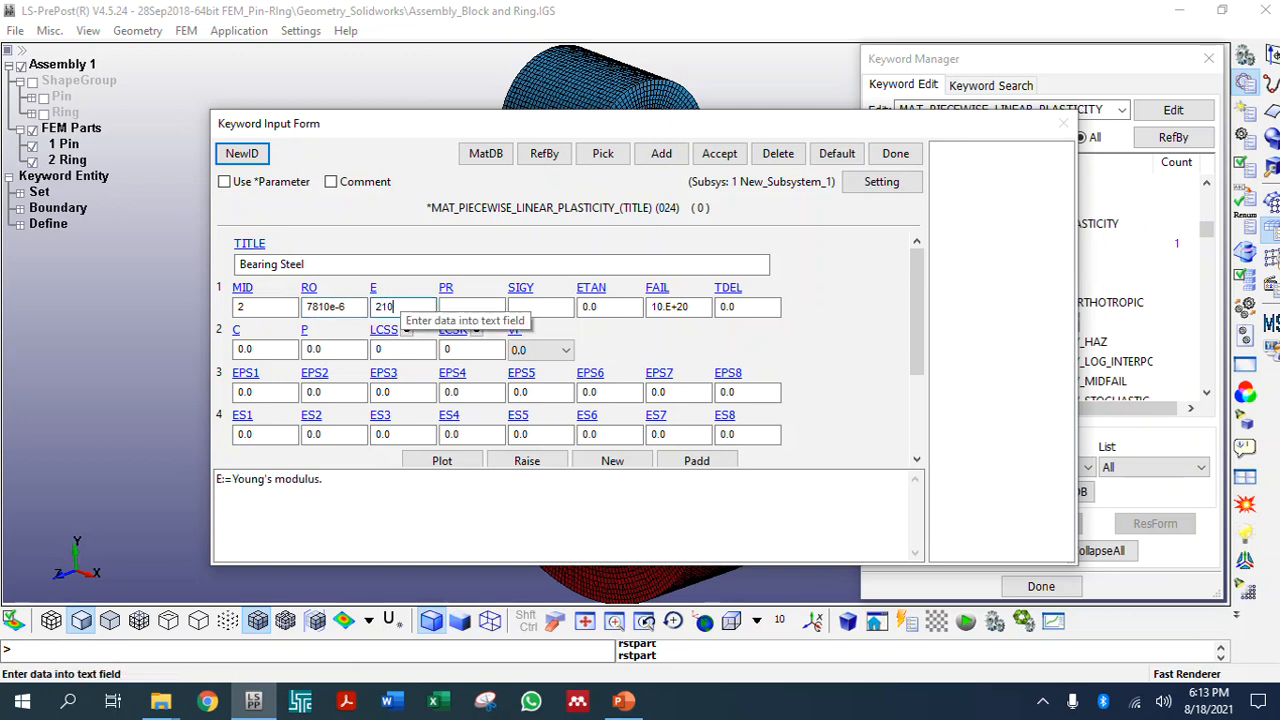
pyautogui.click(466, 306)
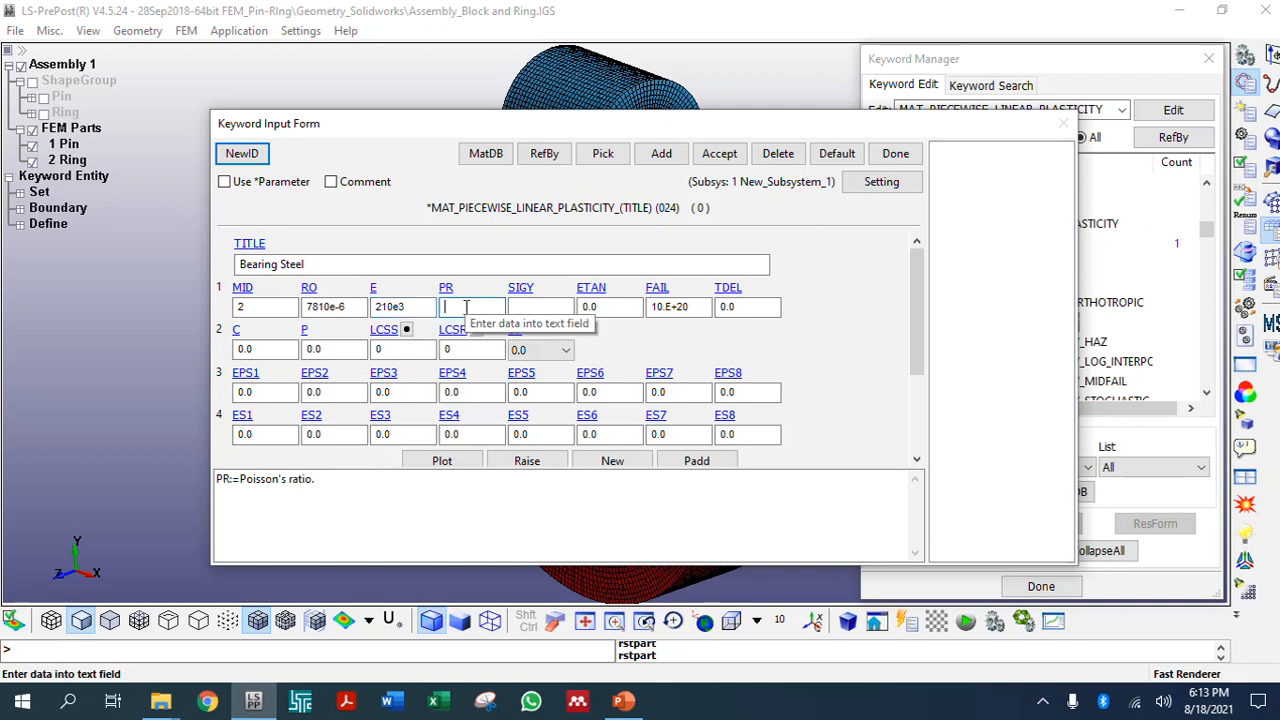
# Look up the effective stress at zero strain in the PowerPoint slide and set the yield stress SIGY to 1800
pyautogui.click(540, 307)
pyautogui.moveTo(624, 702)
pyautogui.click(660, 570)
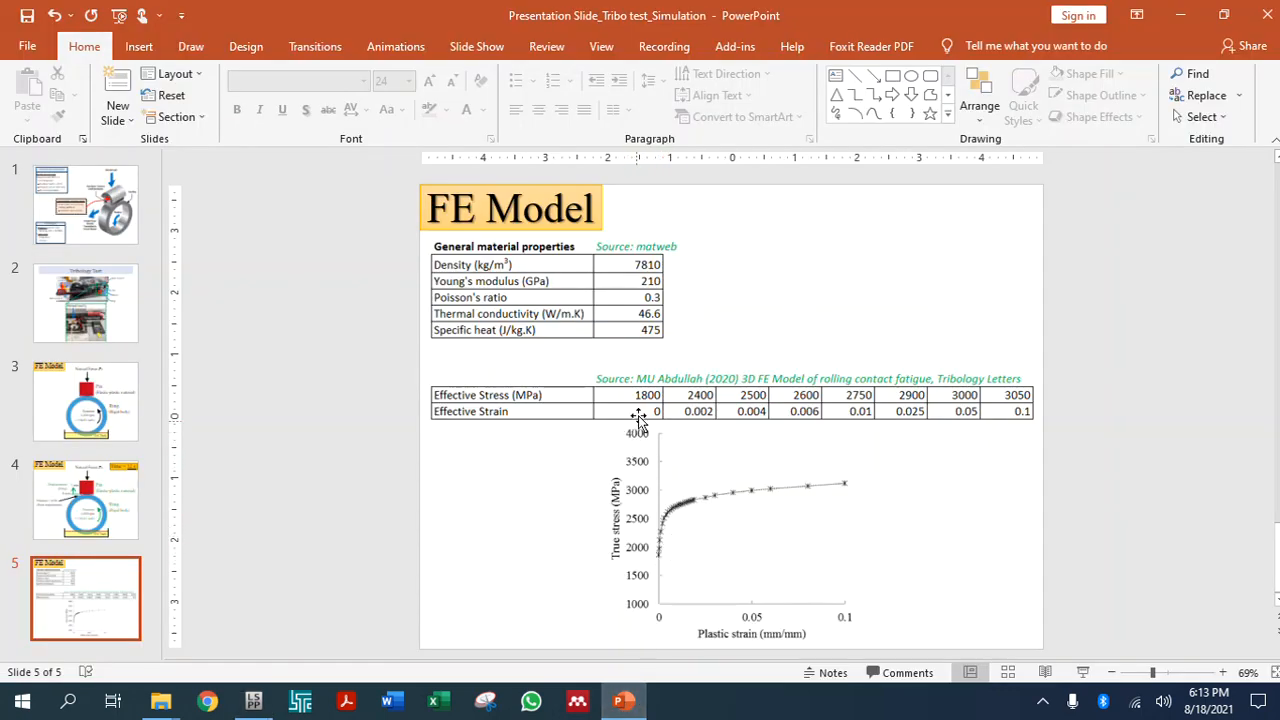
pyautogui.hotkey('alt', 'Tab')
pyautogui.write('1800')
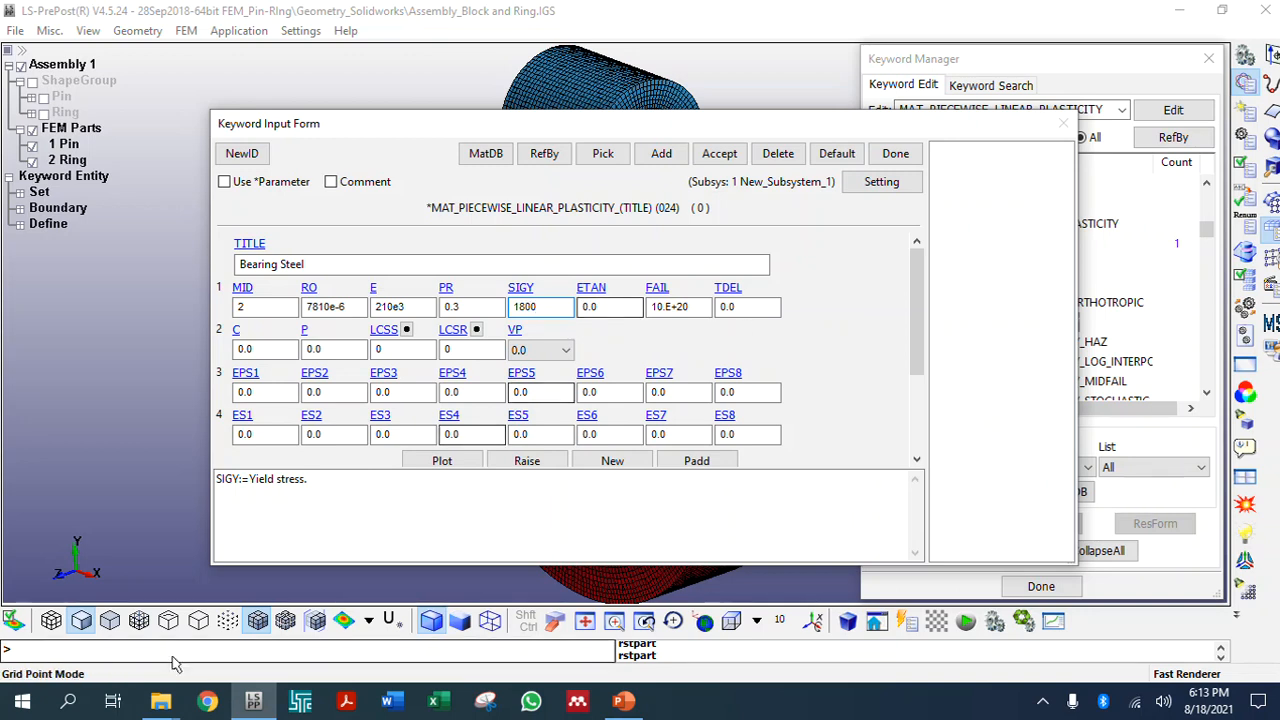
# Complete Bearing Steel with FAIL 0.5 and the slide's eight strain-stress pairs, from 0/1800 to 0.1/3050, and save the material
pyautogui.click(658, 307)
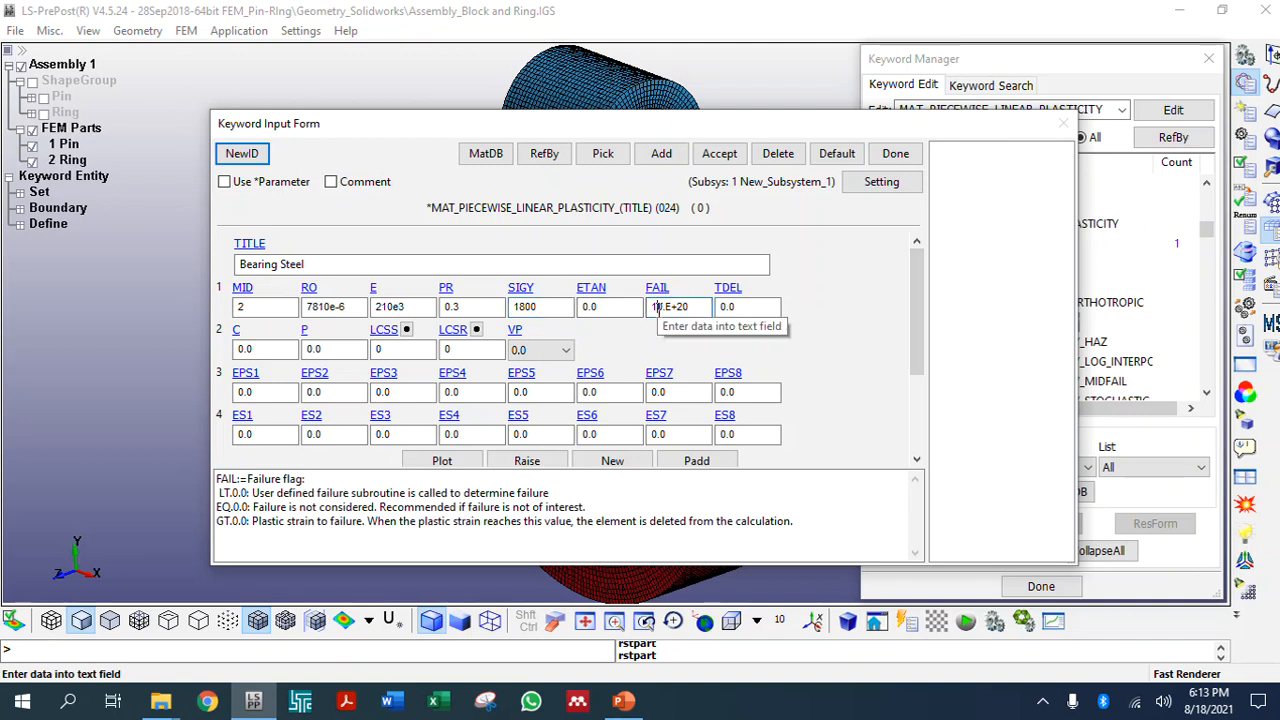
pyautogui.click(623, 701)
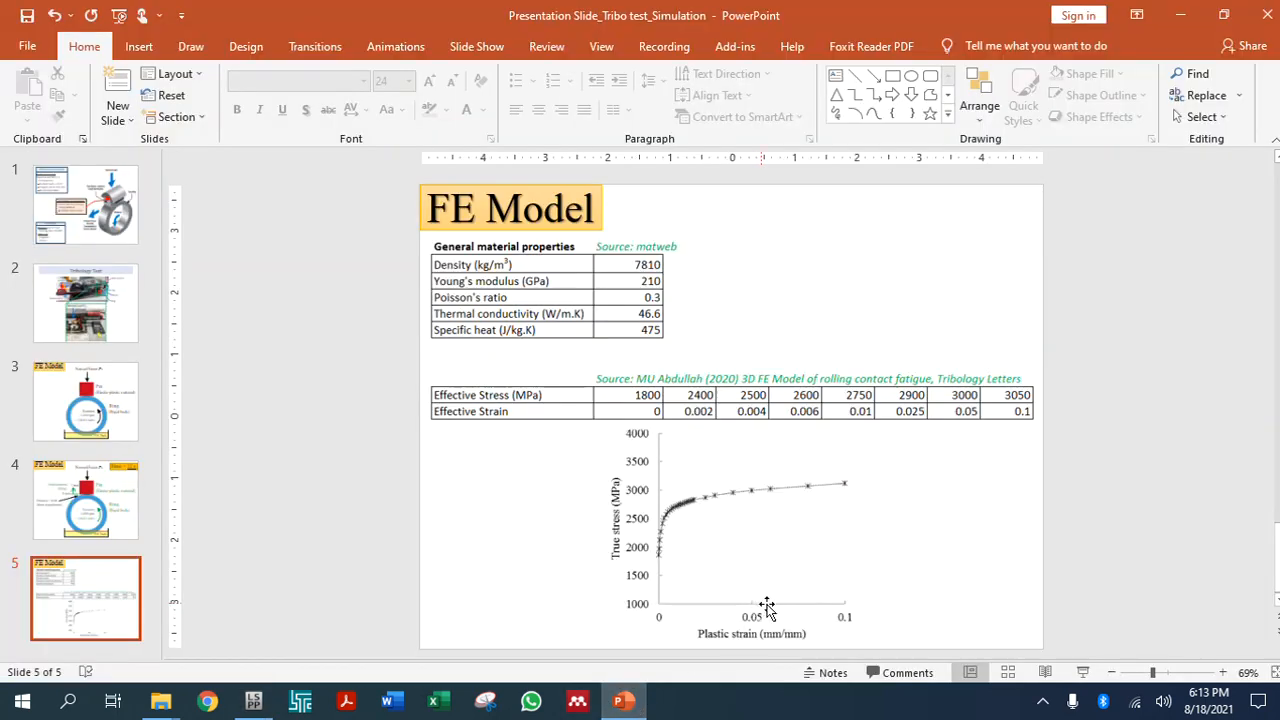
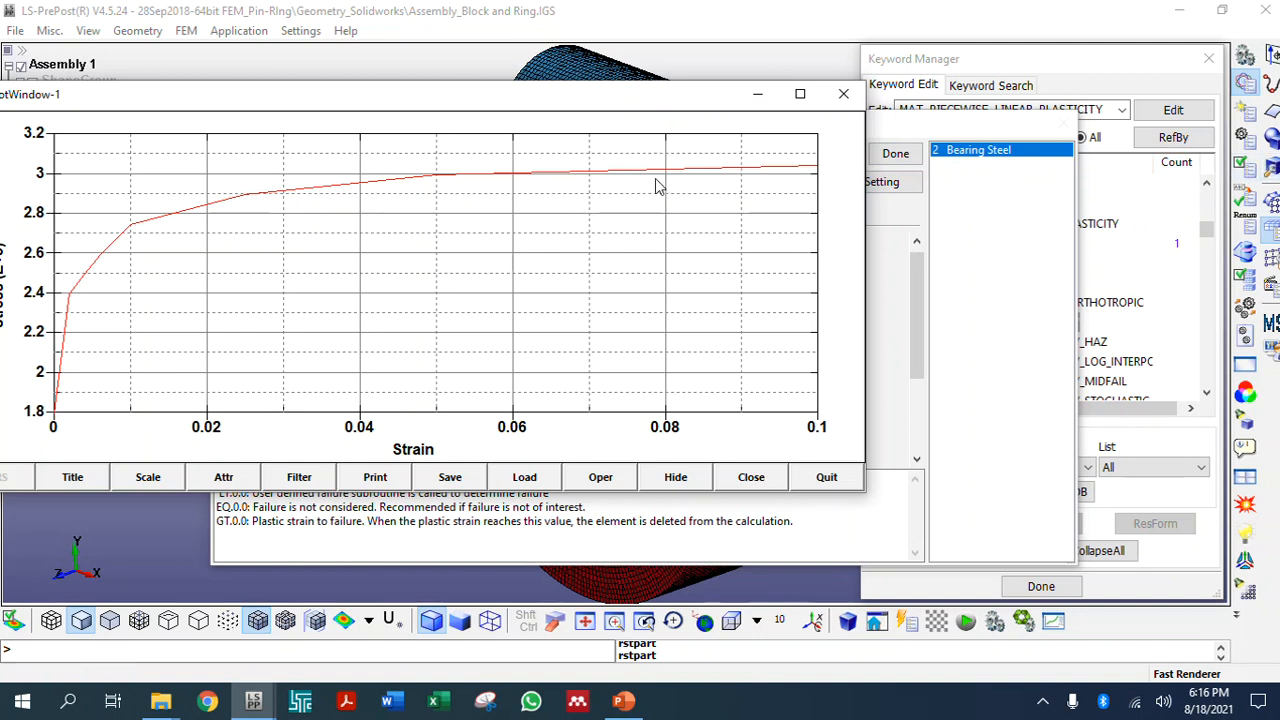
pyautogui.click(843, 94)
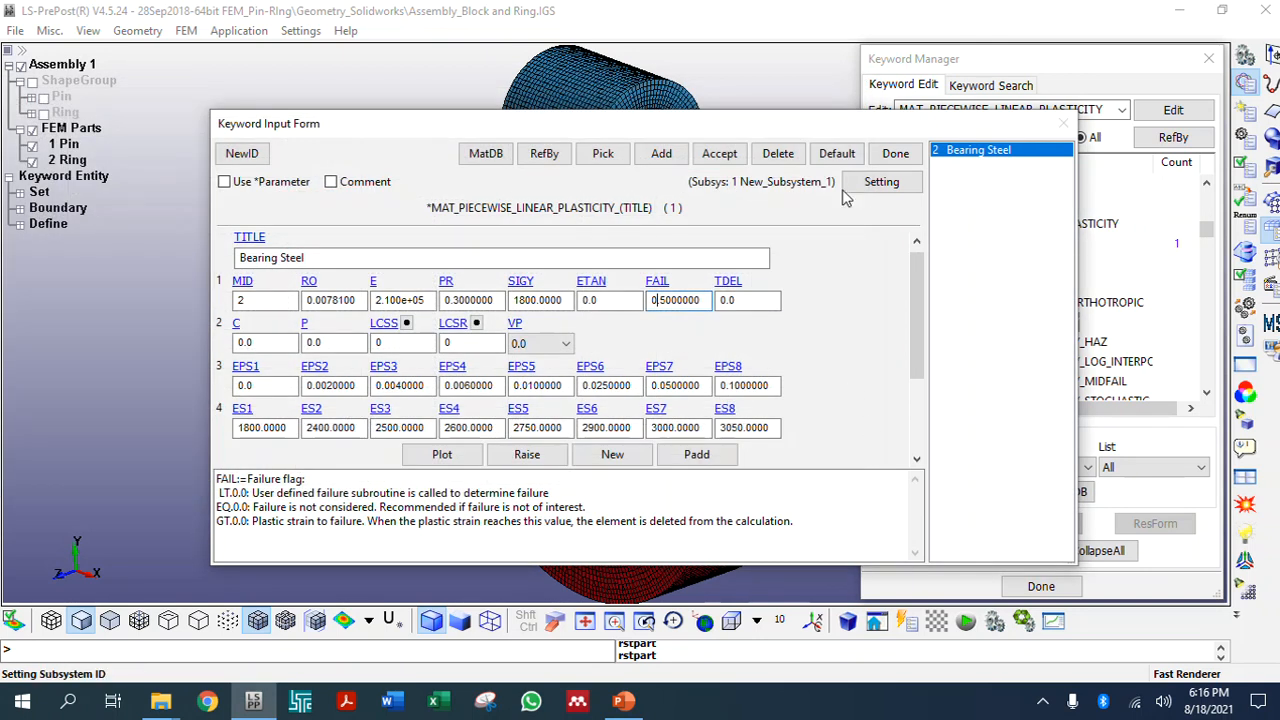
pyautogui.click(720, 153)
pyautogui.click(876, 158)
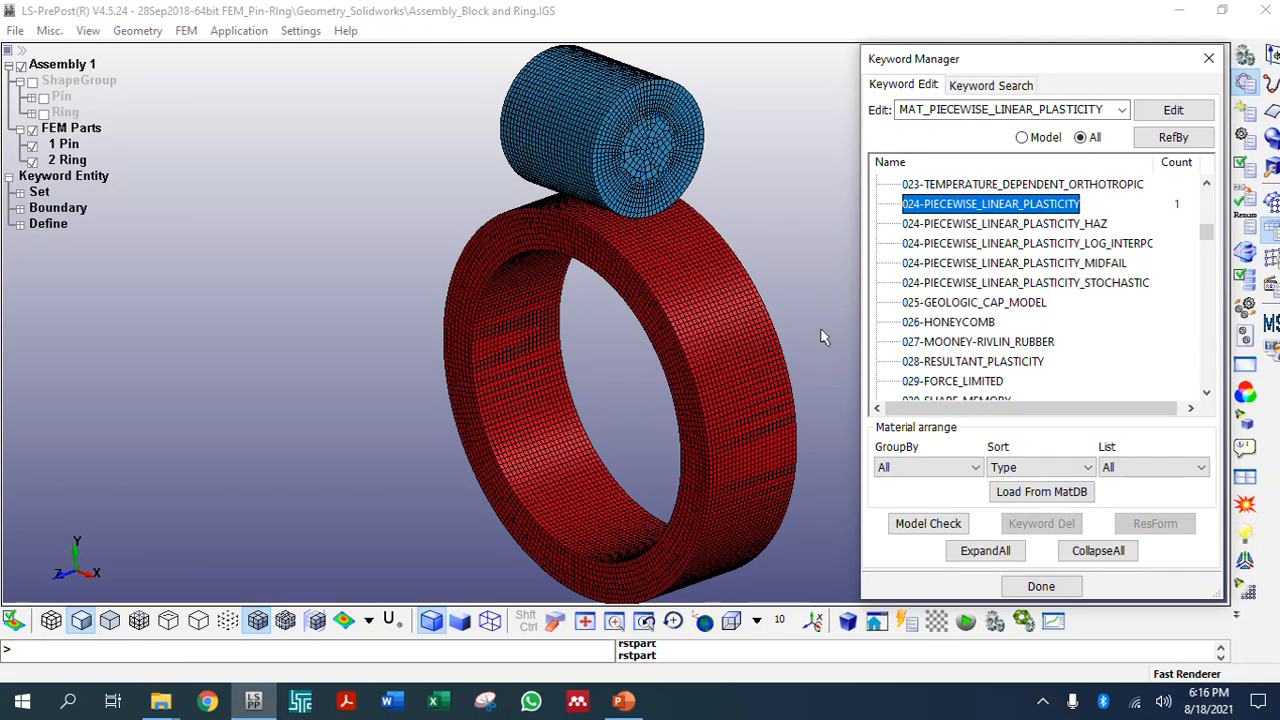
# Start a T01-THERMAL_ISOTROPIC material definition from the full MAT keyword list
pyautogui.scroll(1, 852, 272)
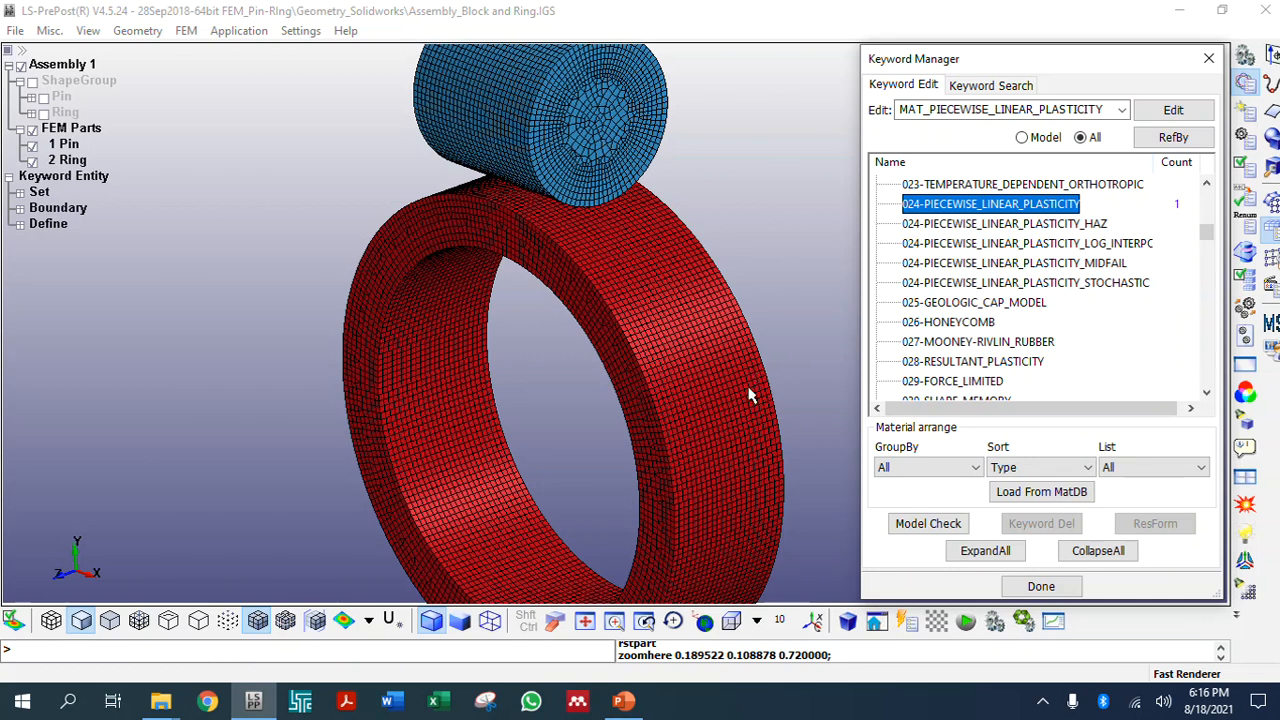
pyautogui.click(722, 348)
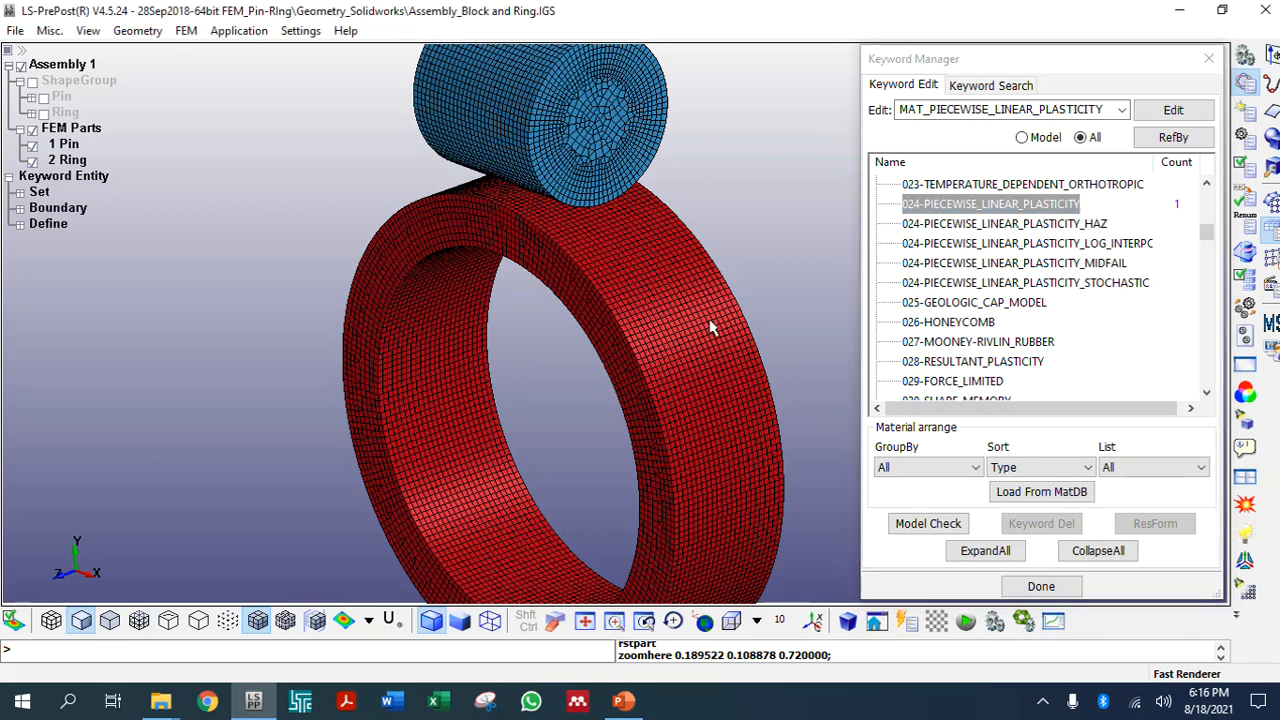
pyautogui.scroll(-1, 712, 327)
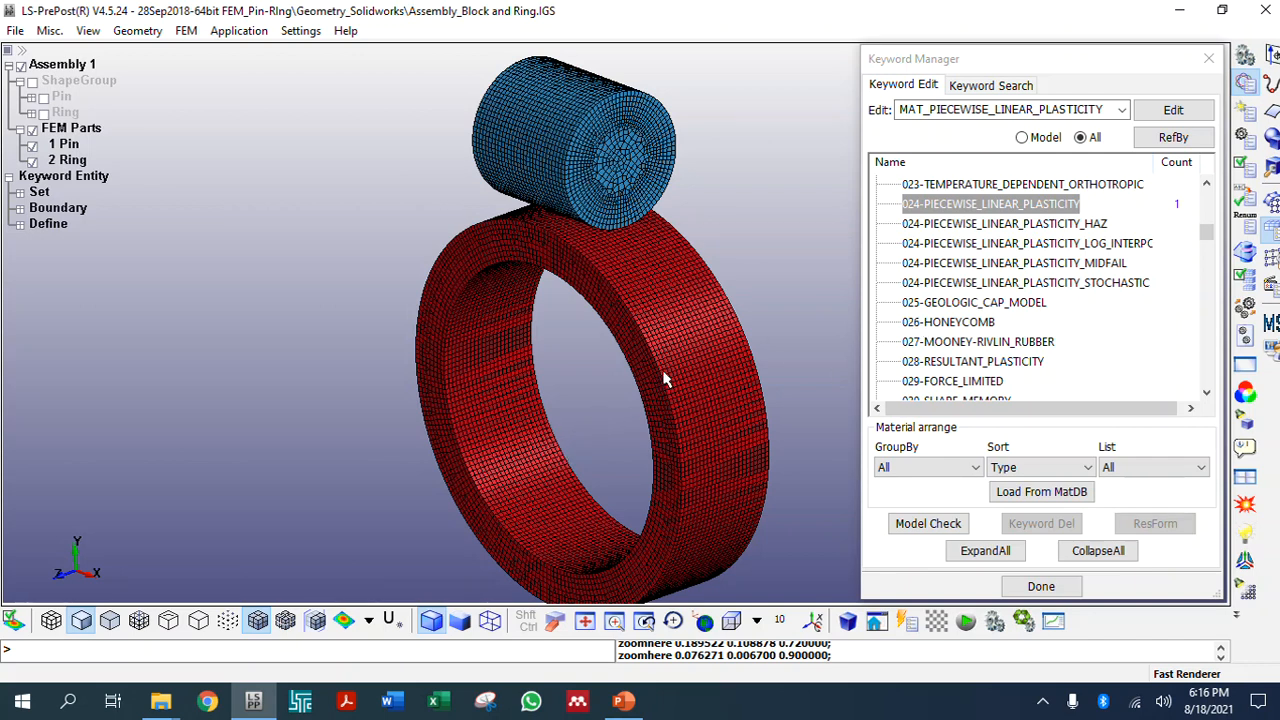
pyautogui.scroll(-7, 975, 302)
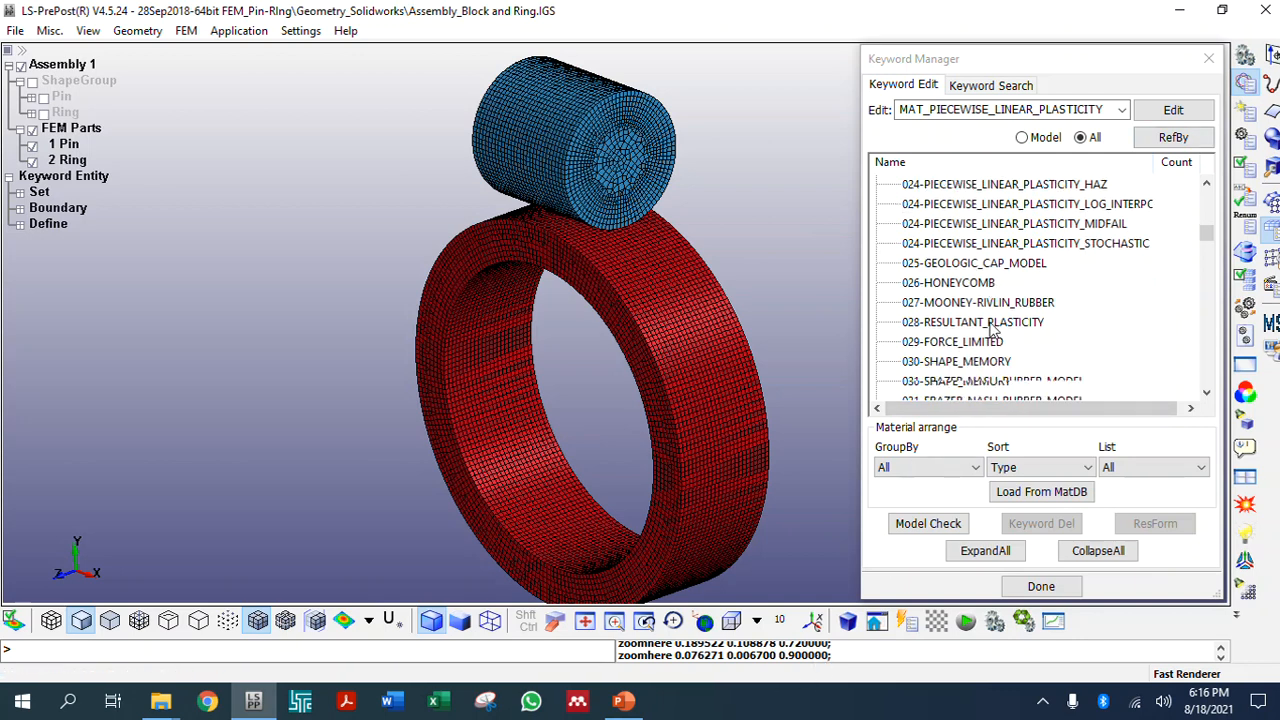
pyautogui.scroll(-5, 975, 302)
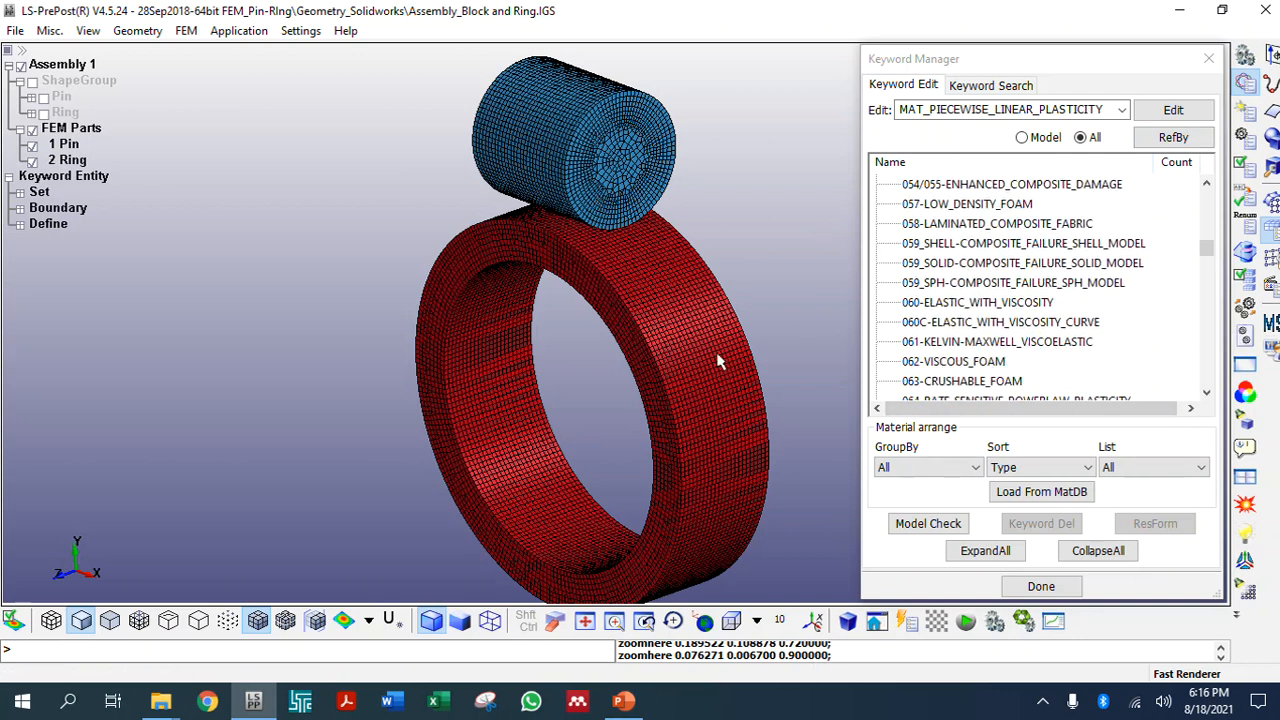
pyautogui.moveTo(1207, 250); pyautogui.dragTo(1206, 364)
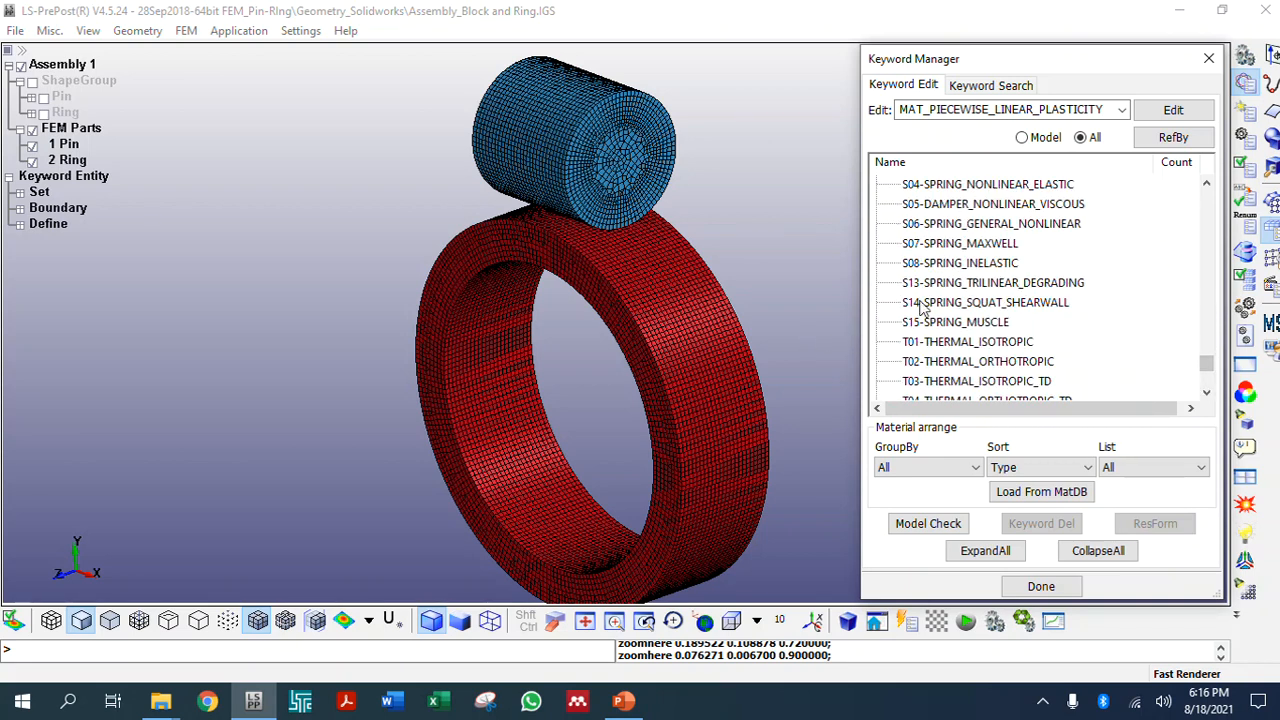
pyautogui.click(945, 343)
pyautogui.doubleClick(948, 345)
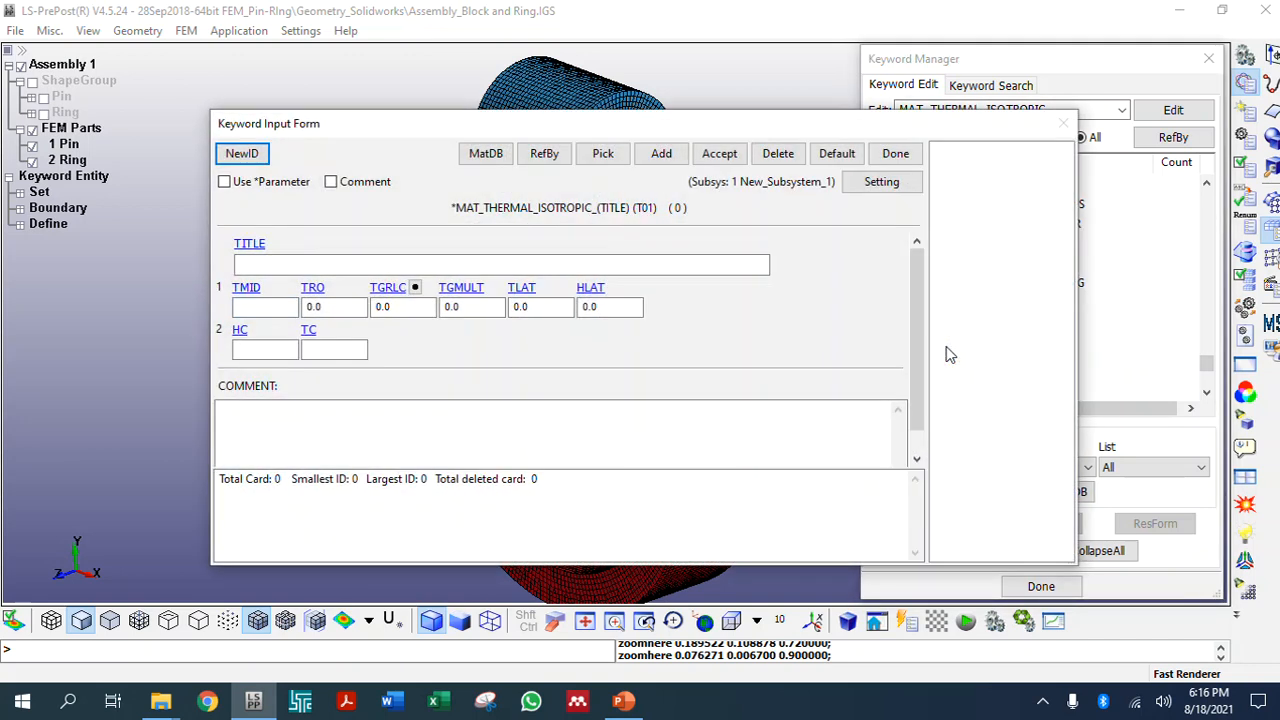
# Title the thermal material Bearing Steel_Thermal and assign it the new ID 1
pyautogui.click(577, 270)
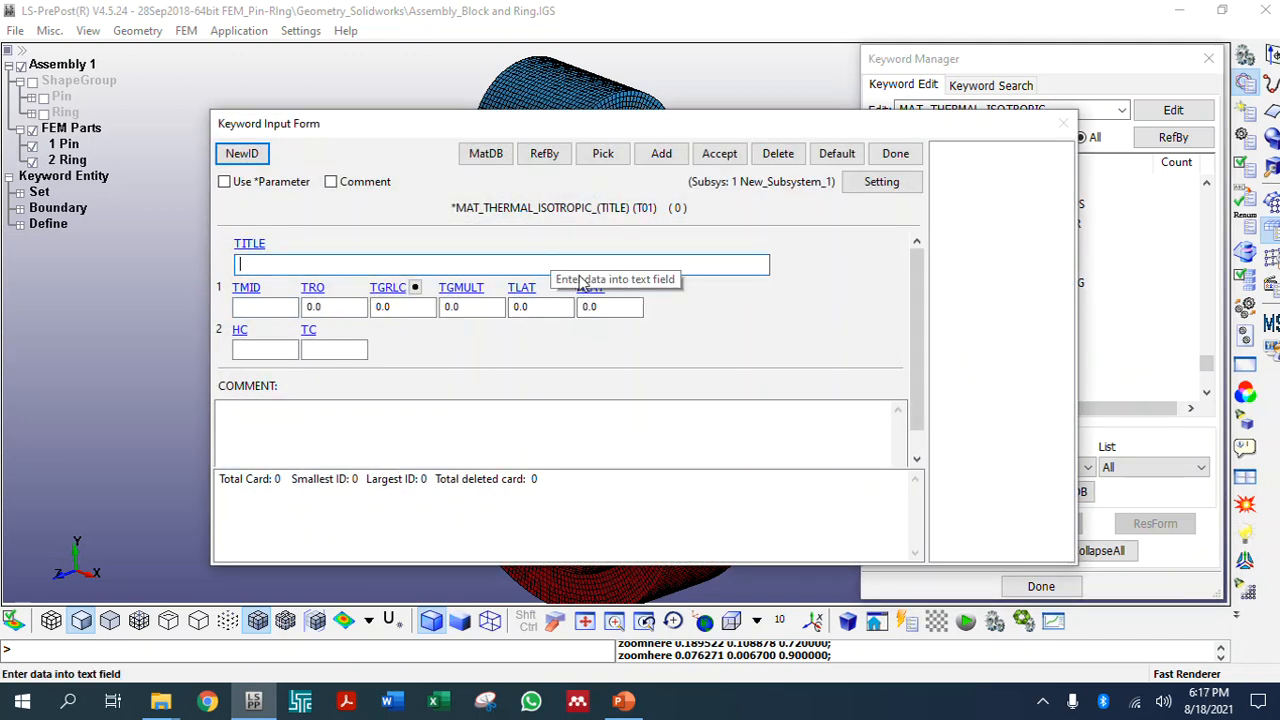
pyautogui.write('Therm')
pyautogui.write('Bearing St')
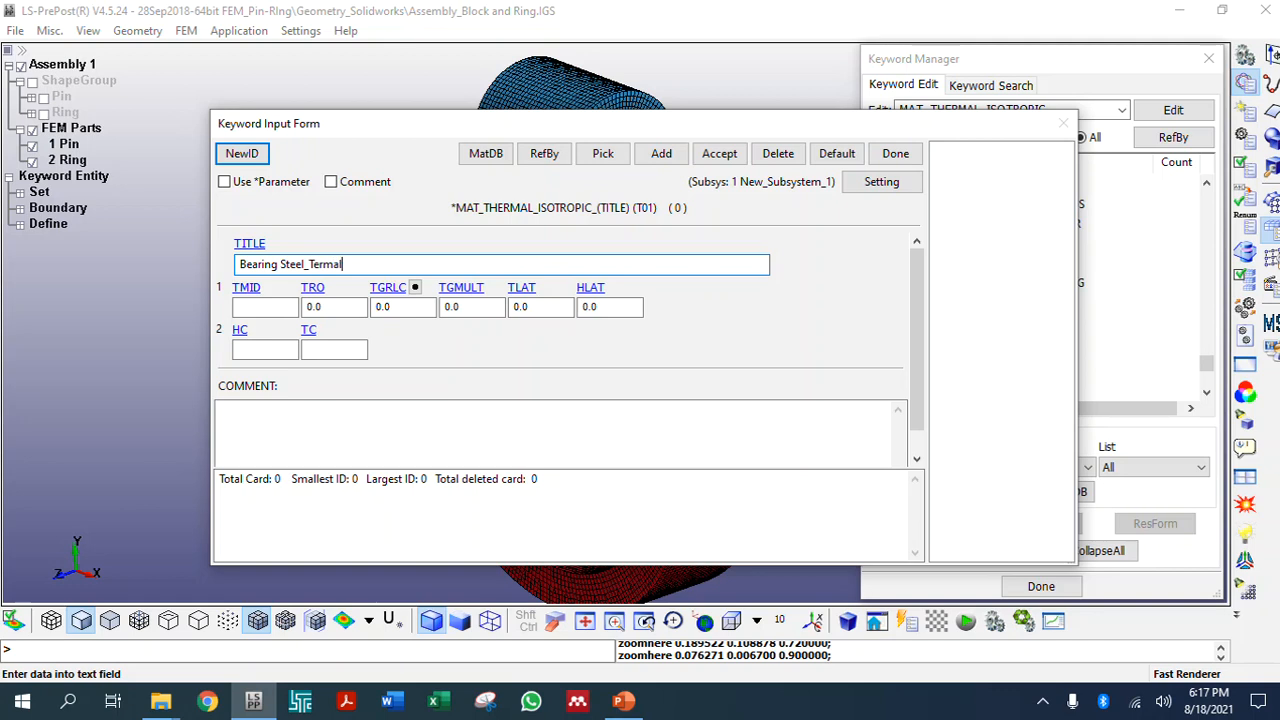
pyautogui.click(317, 264)
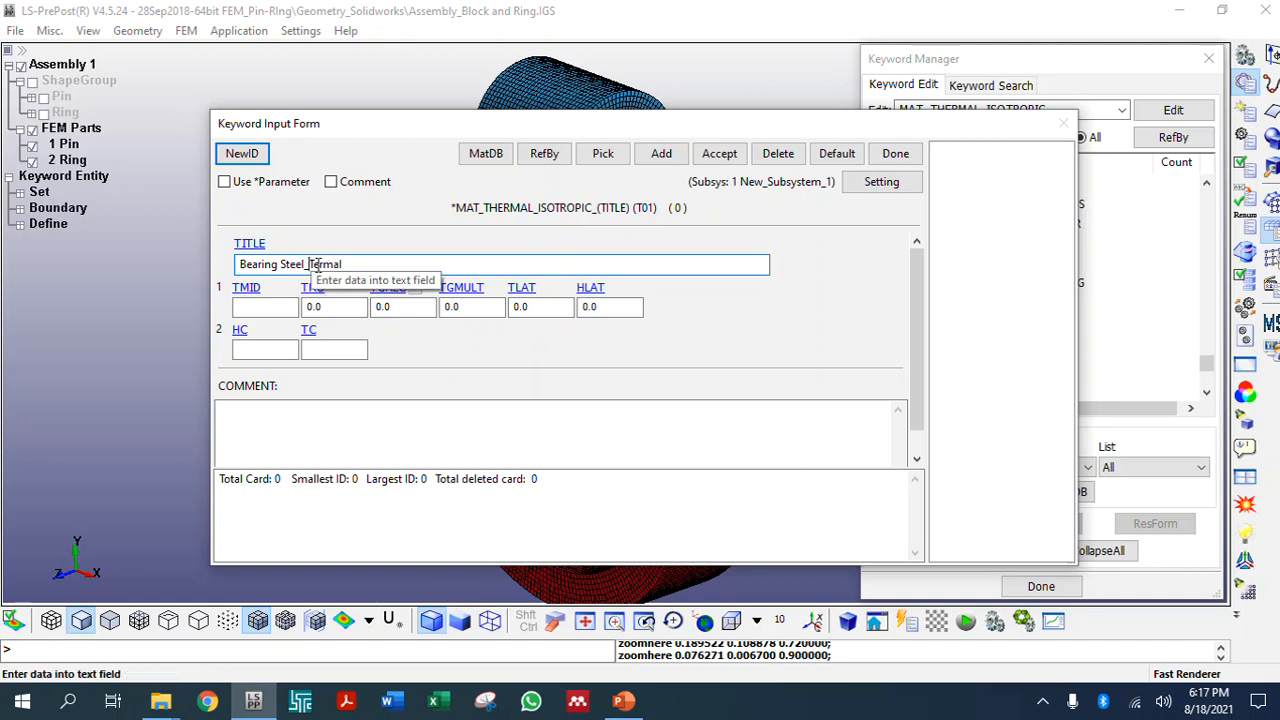
pyautogui.write('h')
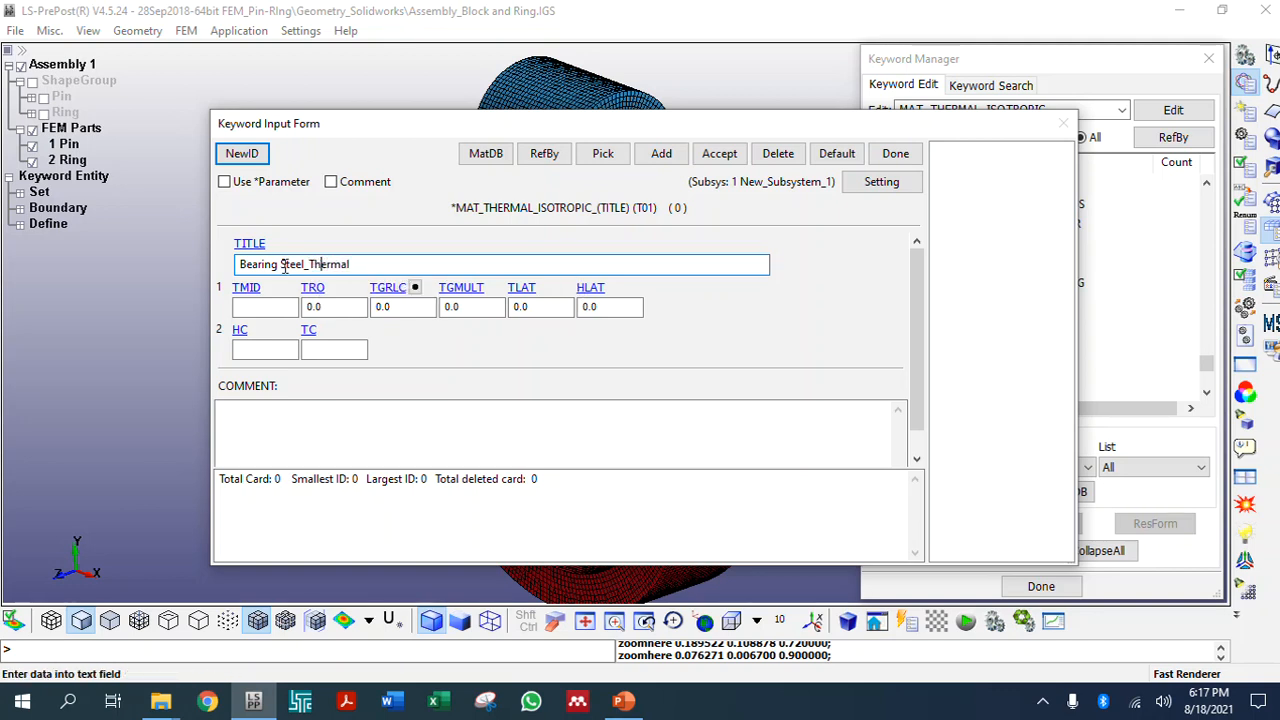
pyautogui.click(241, 153)
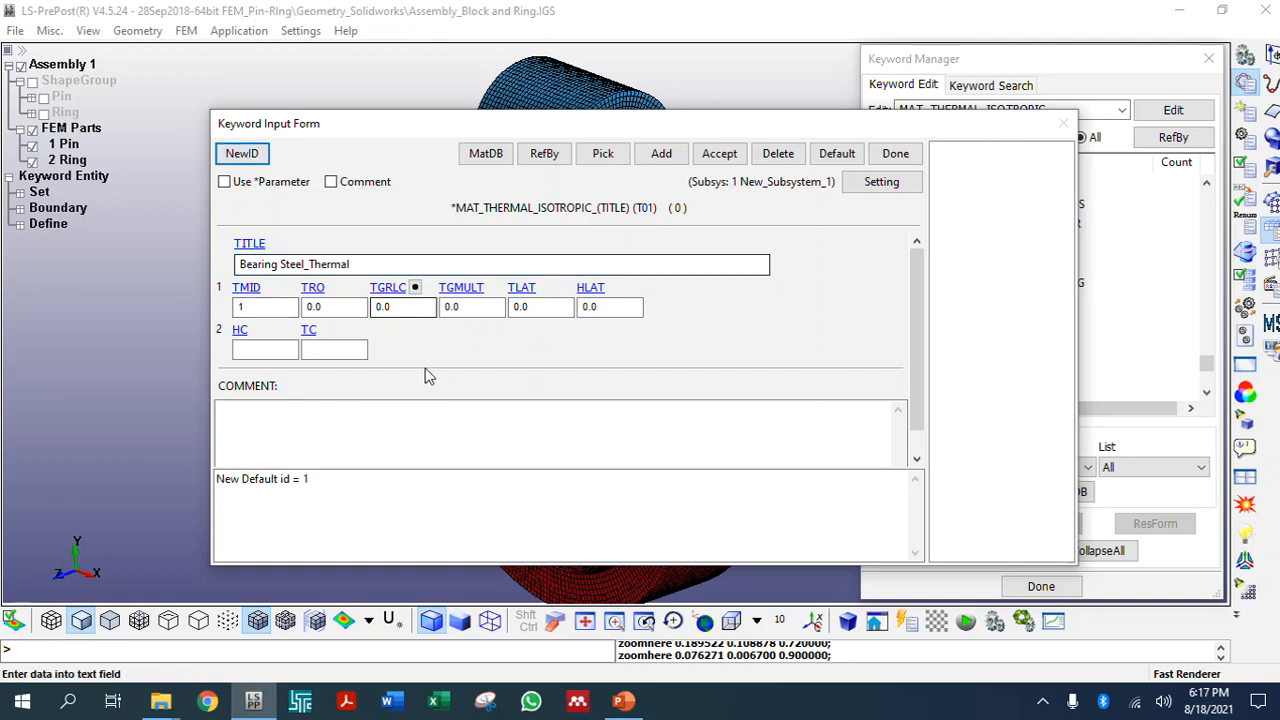
# Set the thermal density TRO to 7810e-6 and the heat capacity HC to 475, taken from the PowerPoint property table
pyautogui.doubleClick(330, 307)
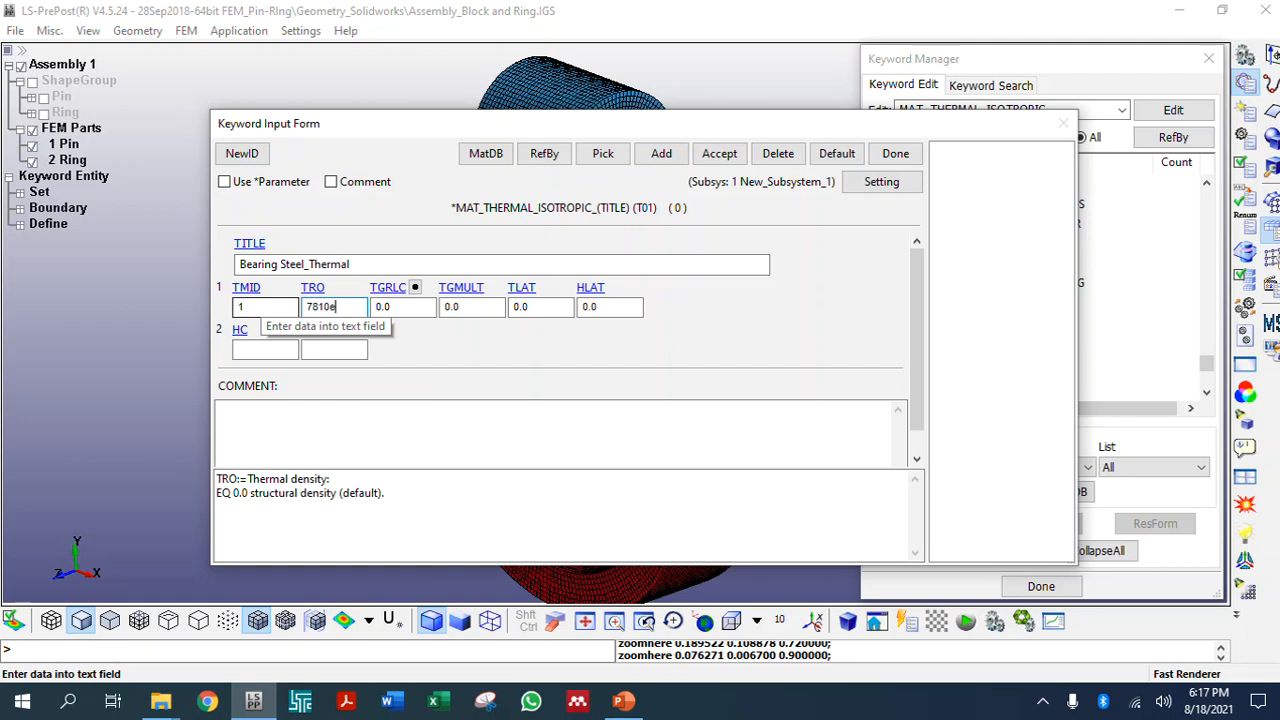
pyautogui.click(262, 349)
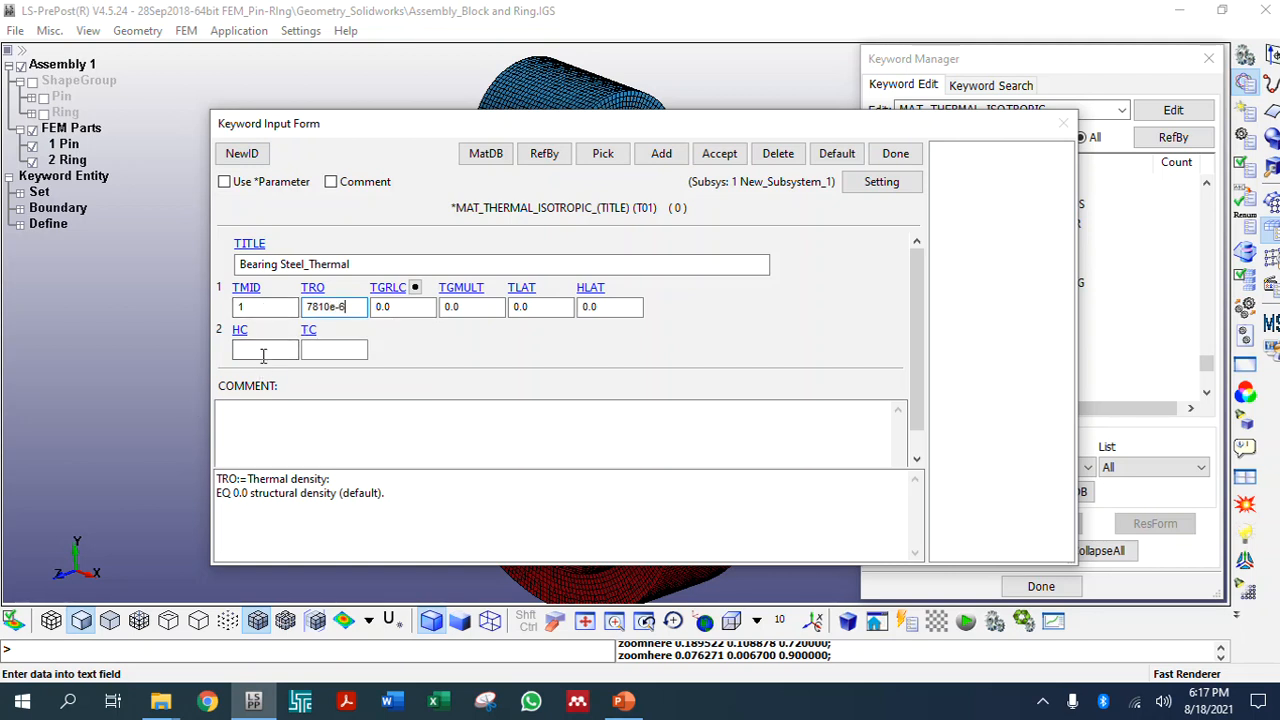
pyautogui.click(623, 701)
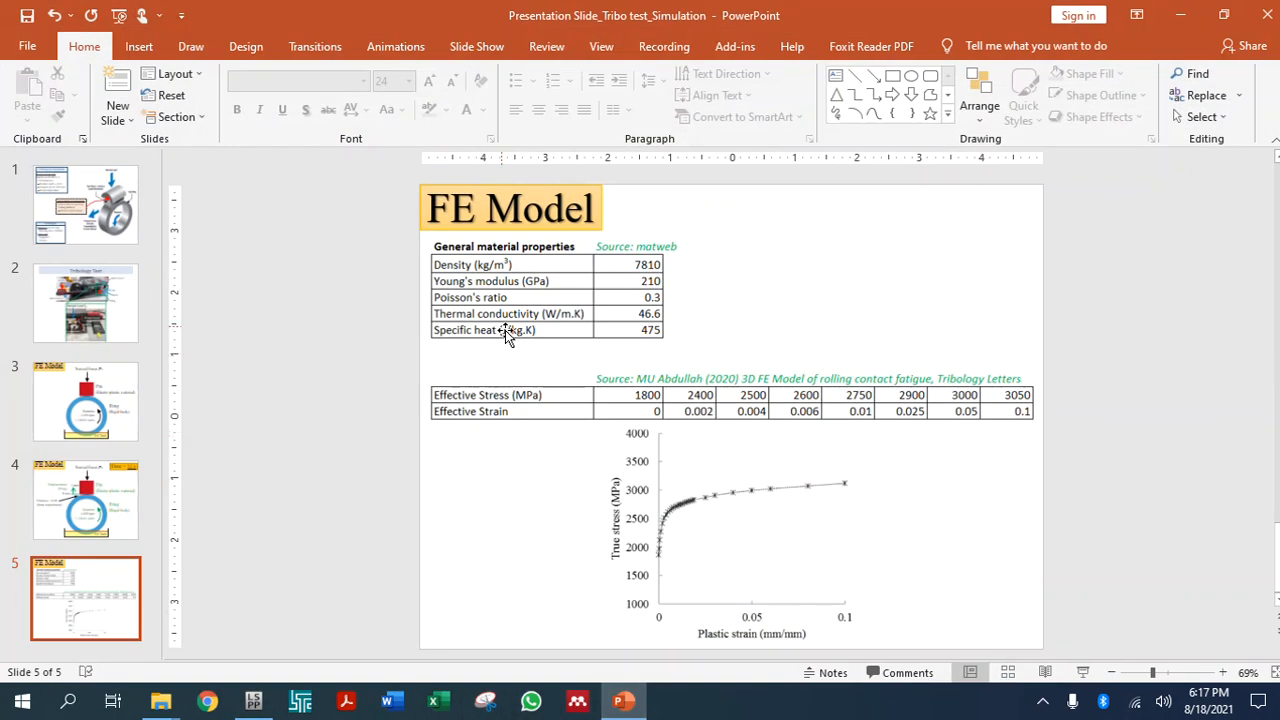
pyautogui.hotkey('alt', 'Tab')
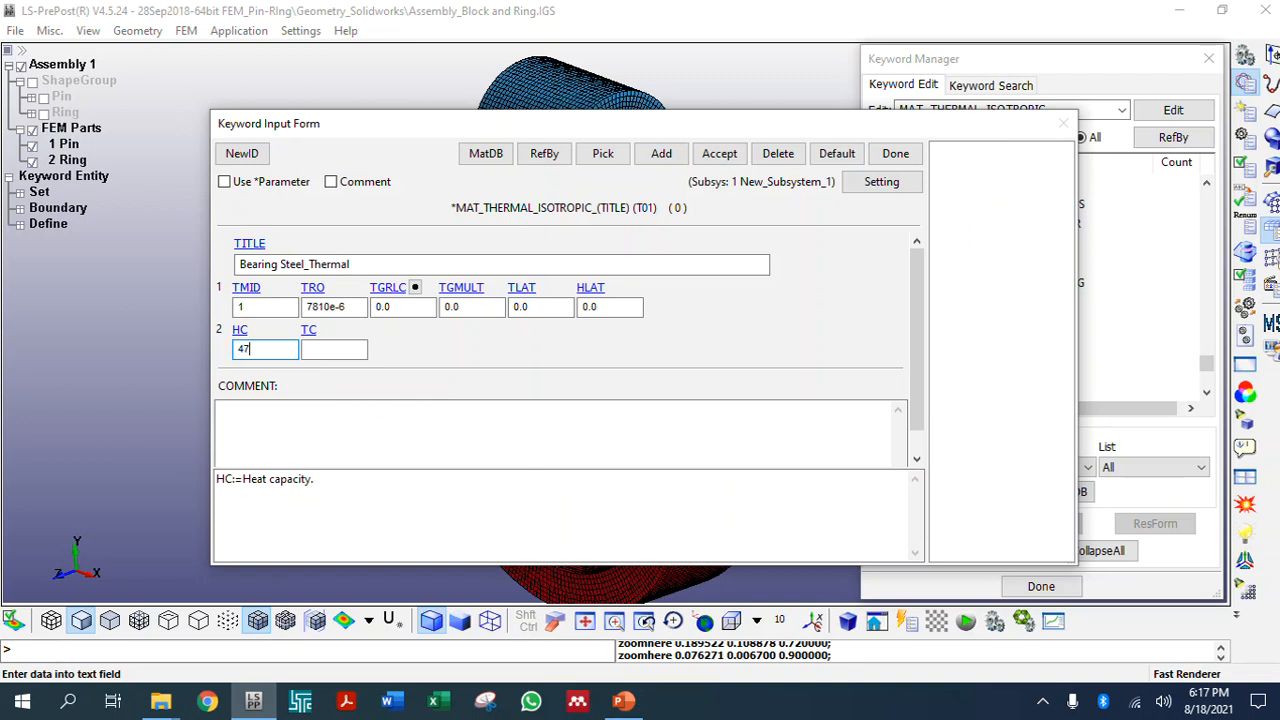
# Set the thermal conductivity TC to 46.6 from the PowerPoint slide, and save the Bearing Steel_Thermal material
pyautogui.hotkey('alt', 'Tab')
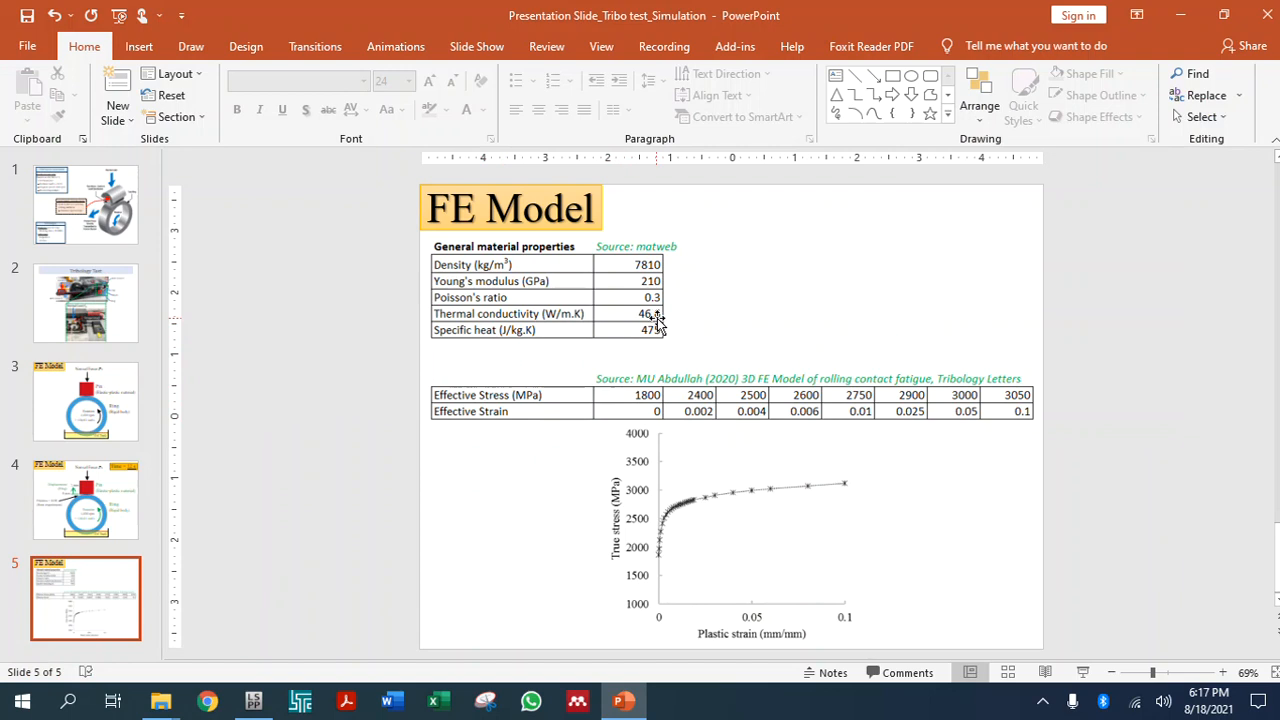
pyautogui.hotkey('alt', 'Tab')
pyautogui.write('4')
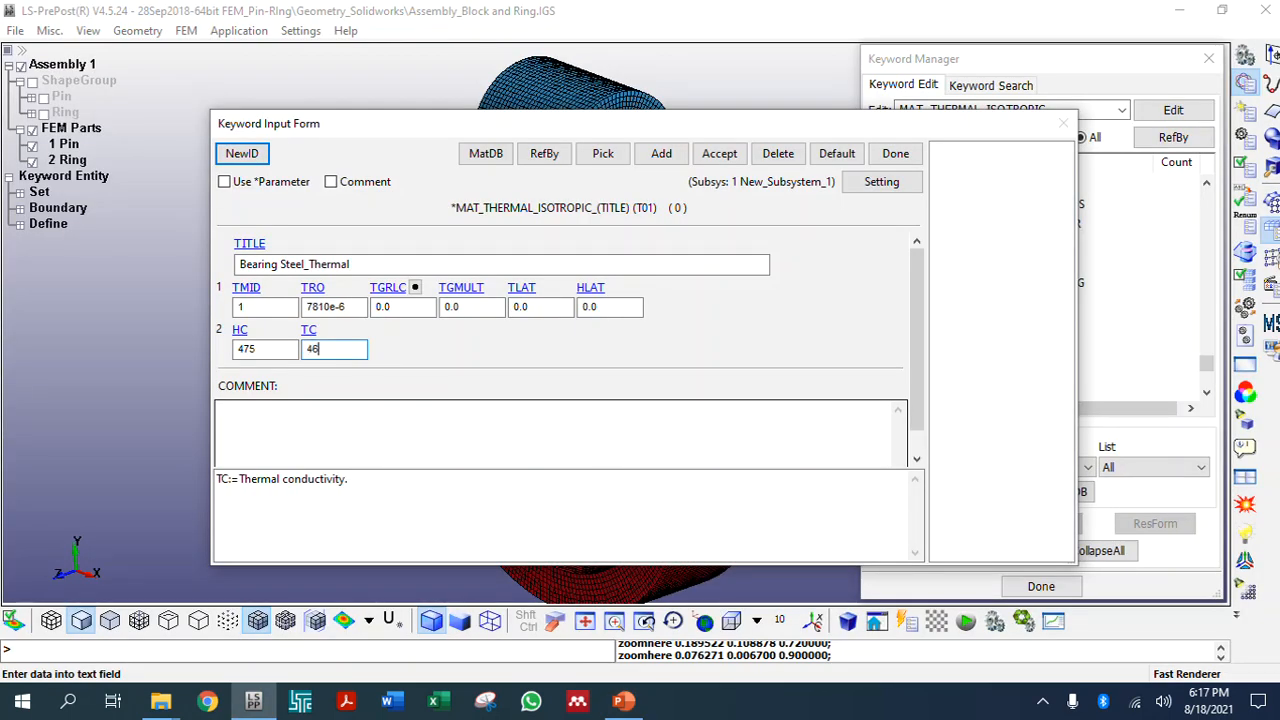
pyautogui.write('6.6')
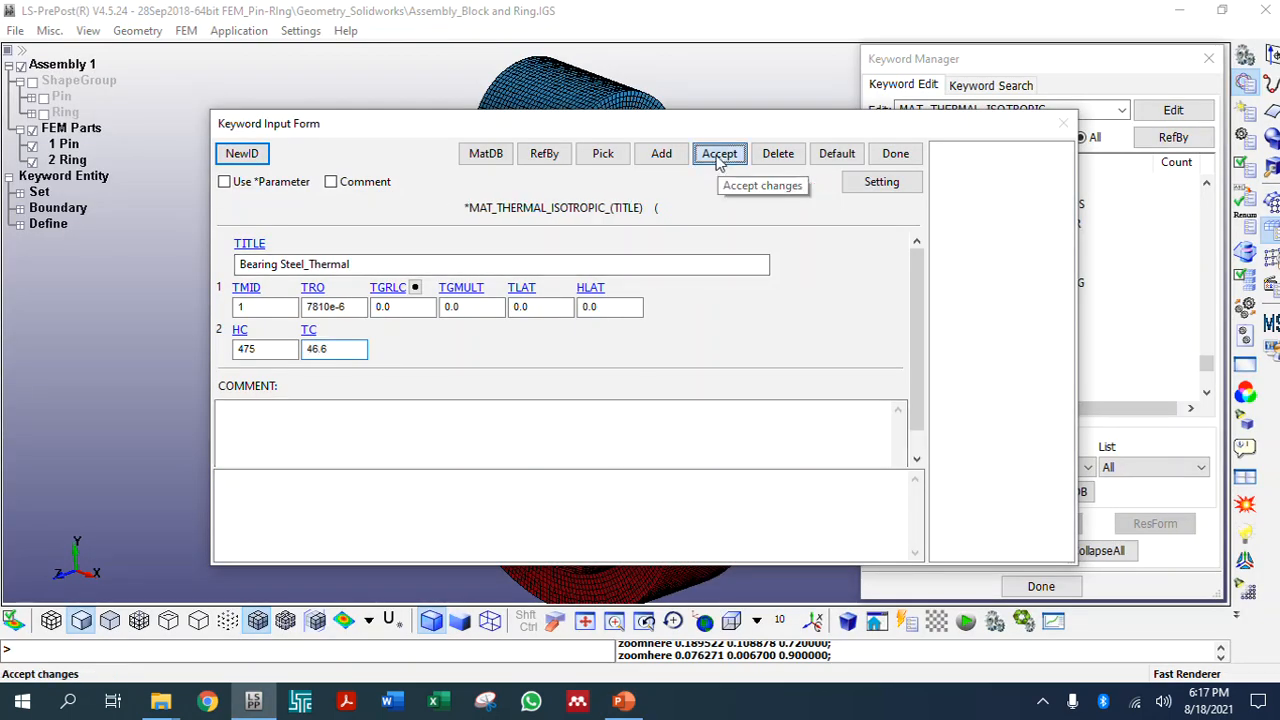
pyautogui.click(719, 153)
pyautogui.click(895, 153)
# List only the keywords used in the model and review the rigid, piecewise linear plasticity and thermal isotropic materials
pyautogui.click(1099, 553)
pyautogui.click(1048, 140)
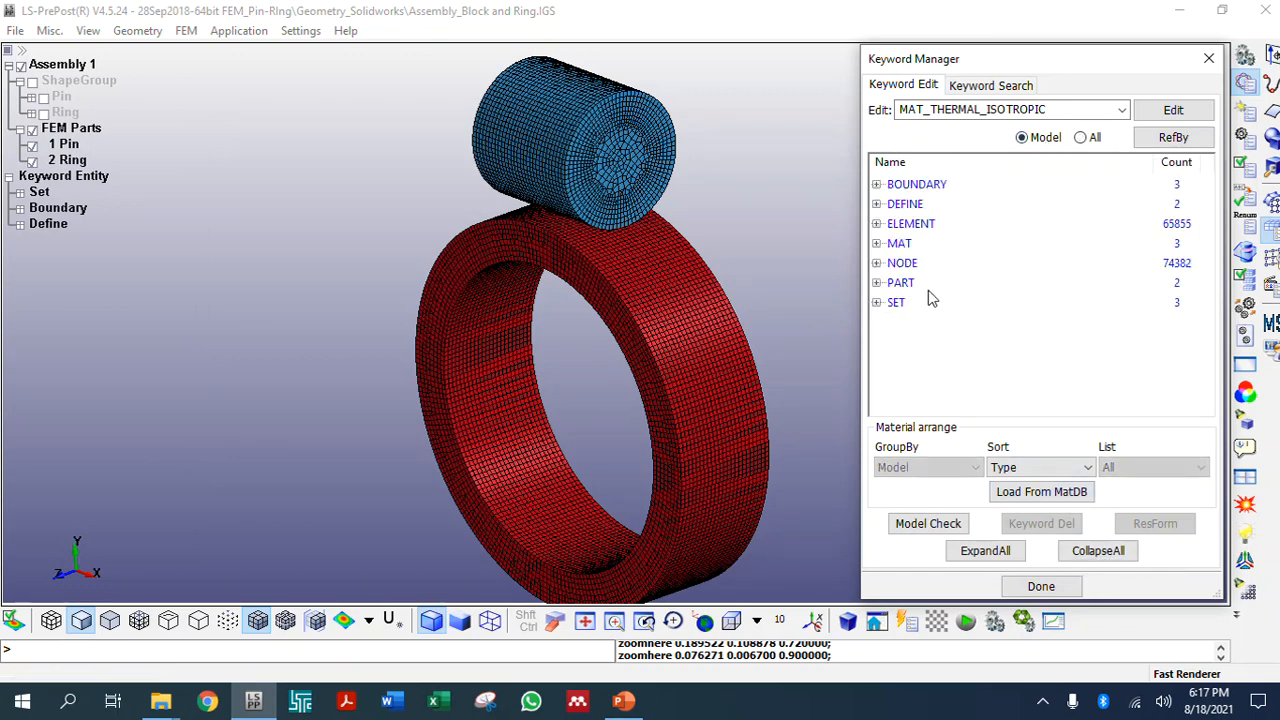
pyautogui.click(877, 244)
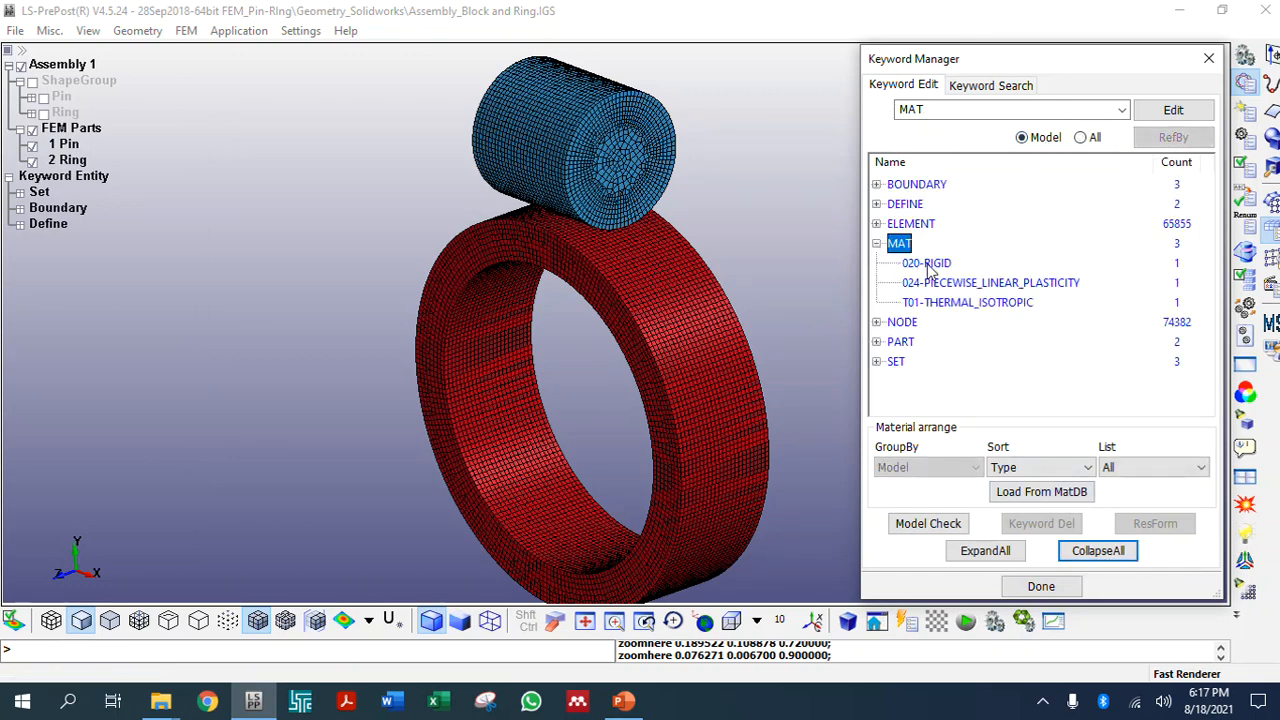
pyautogui.click(934, 263)
pyautogui.click(943, 284)
pyautogui.click(943, 303)
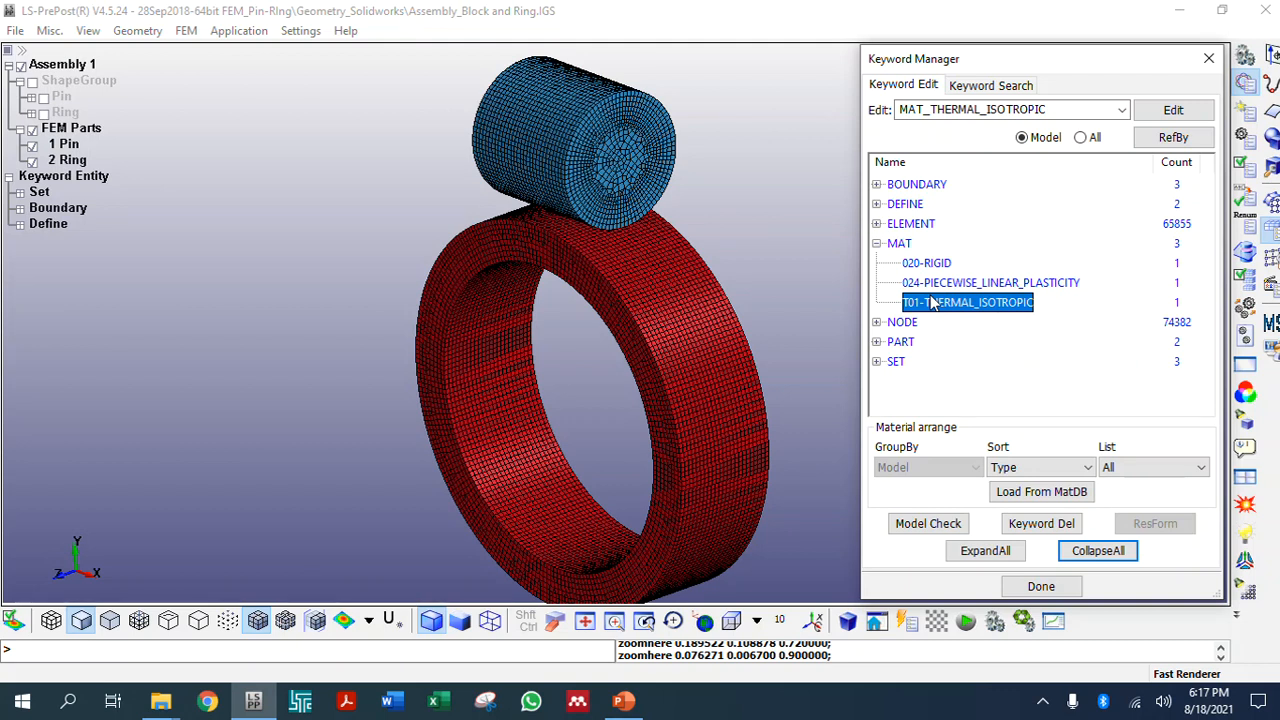
pyautogui.click(1085, 552)
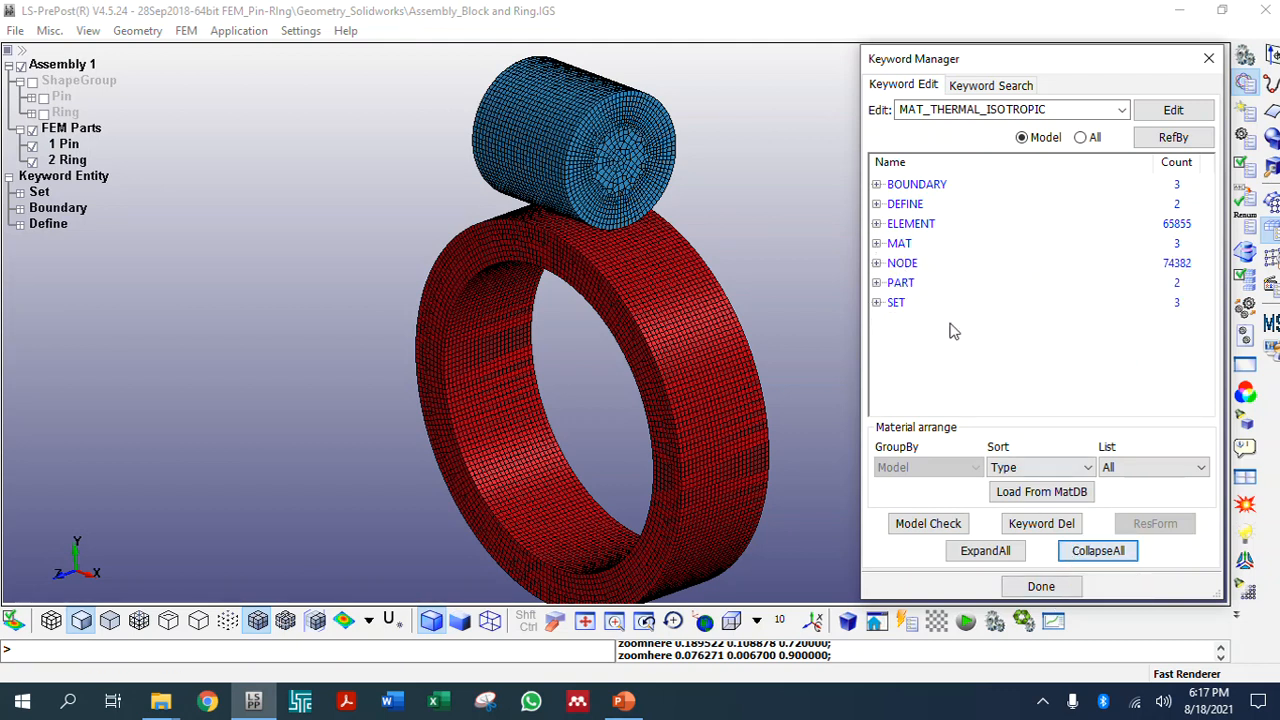
# Create a SECTION_SOLID definition titled Solid with the new section ID 1 and save it
pyautogui.click(1080, 137)
pyautogui.scroll(-10, 966, 337)
pyautogui.scroll(-3, 920, 327)
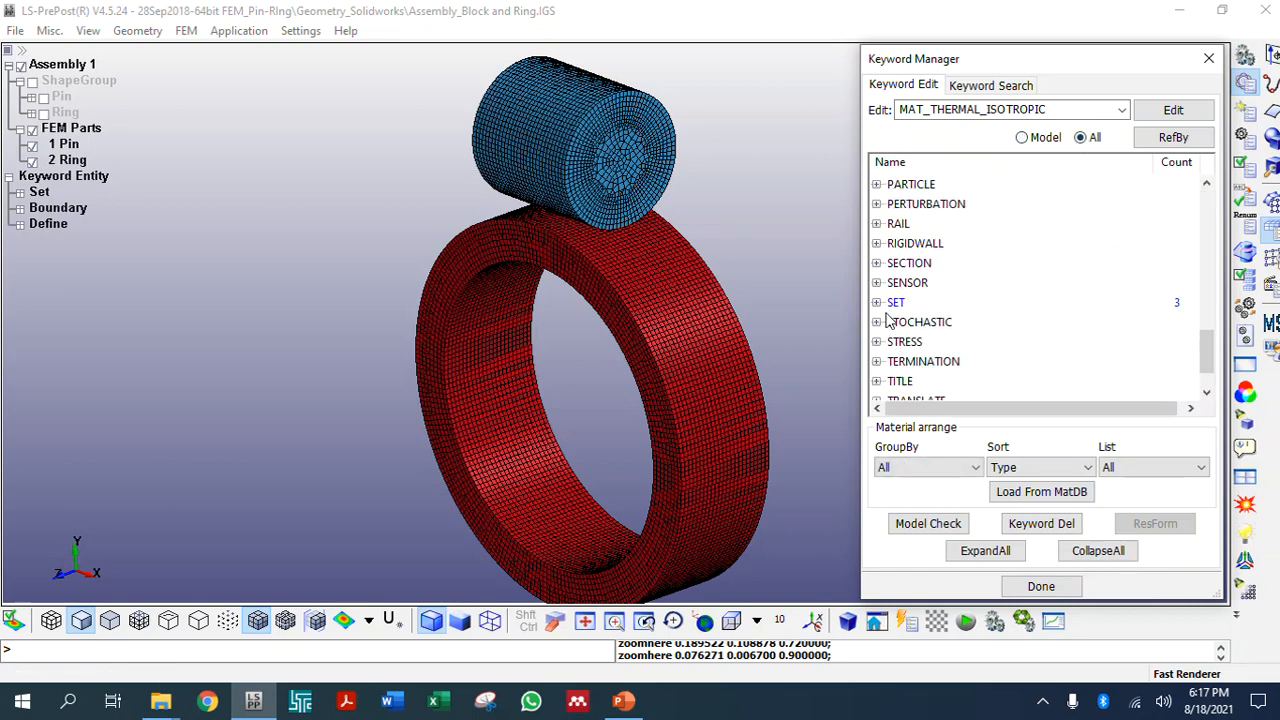
pyautogui.click(877, 264)
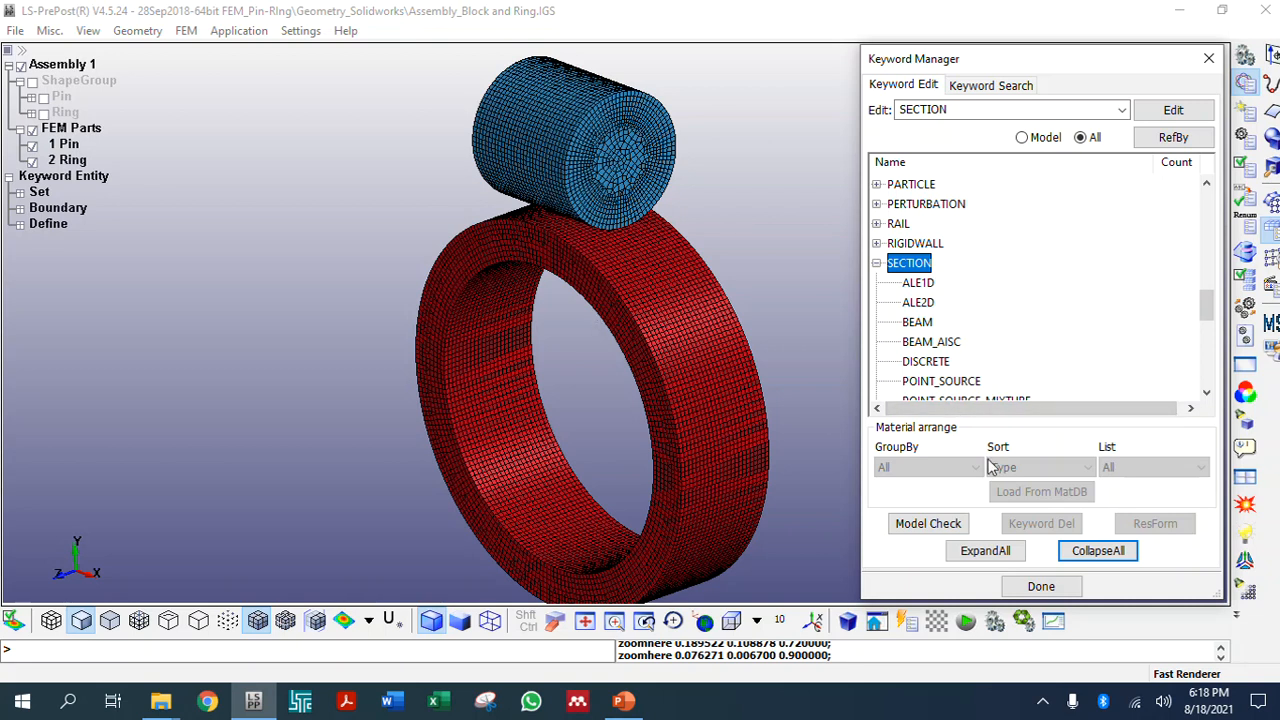
pyautogui.scroll(-3, 912, 358)
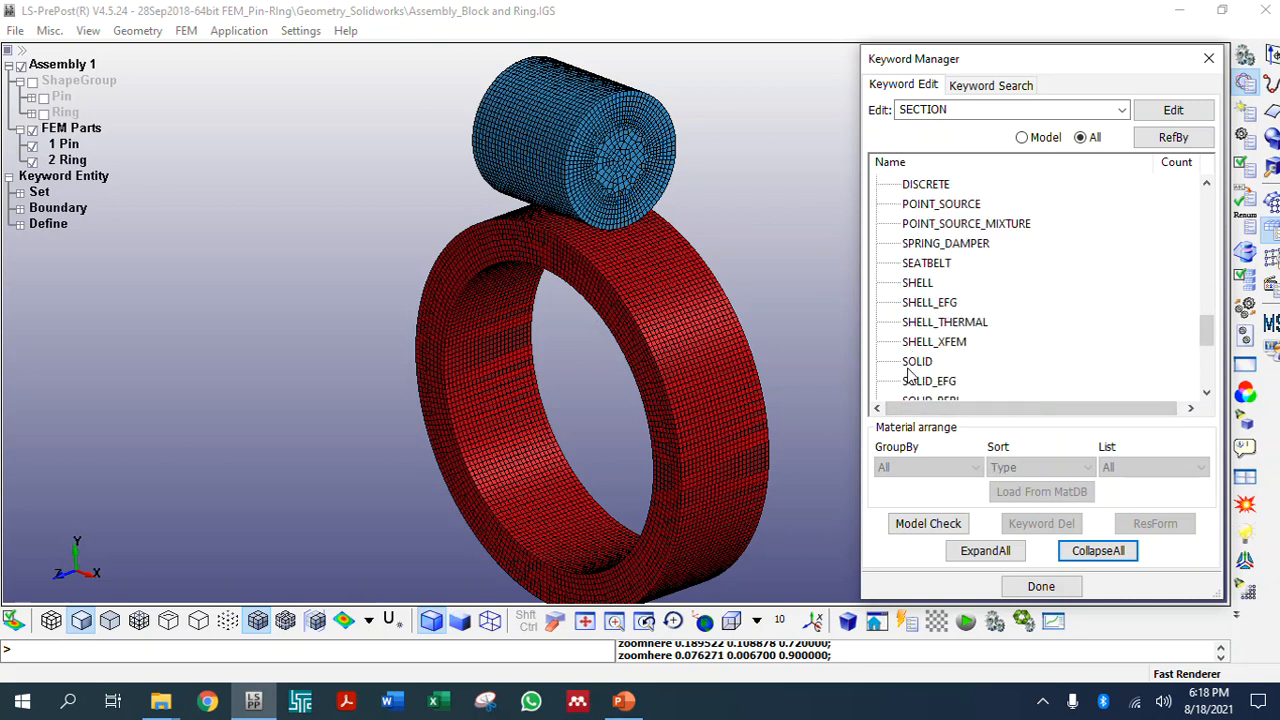
pyautogui.doubleClick(916, 362)
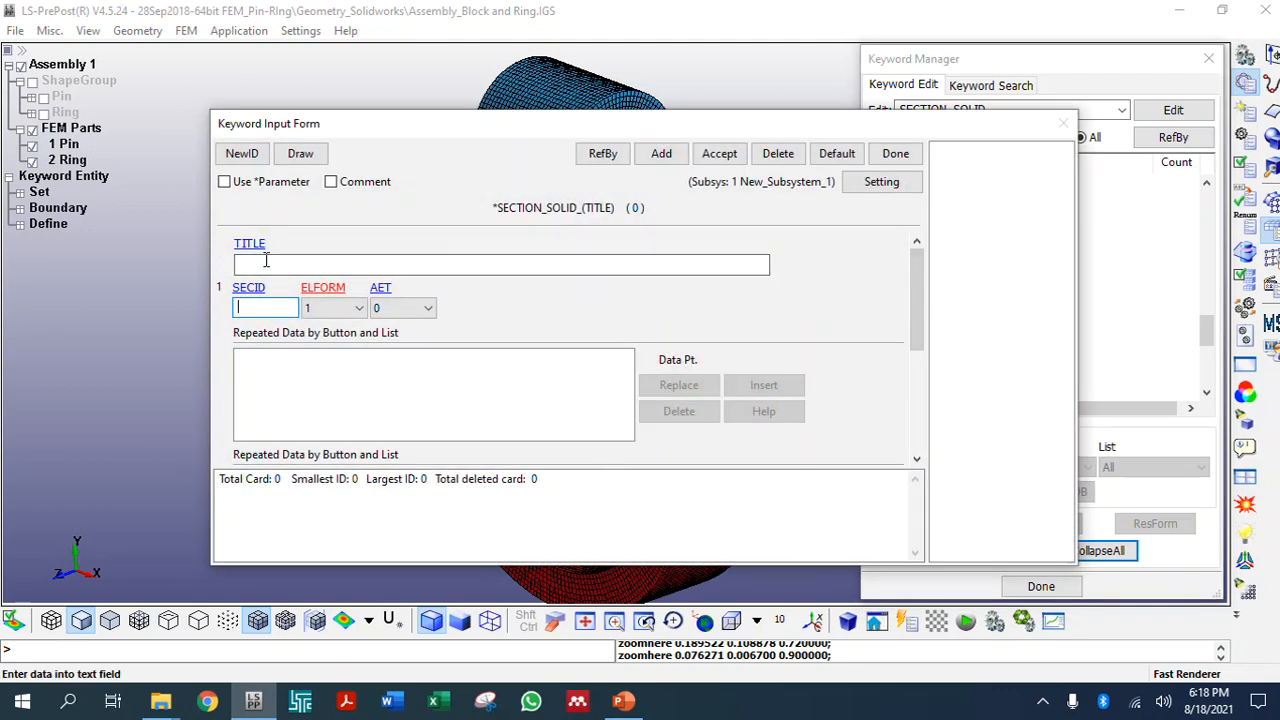
pyautogui.click(262, 264)
pyautogui.write('Solid')
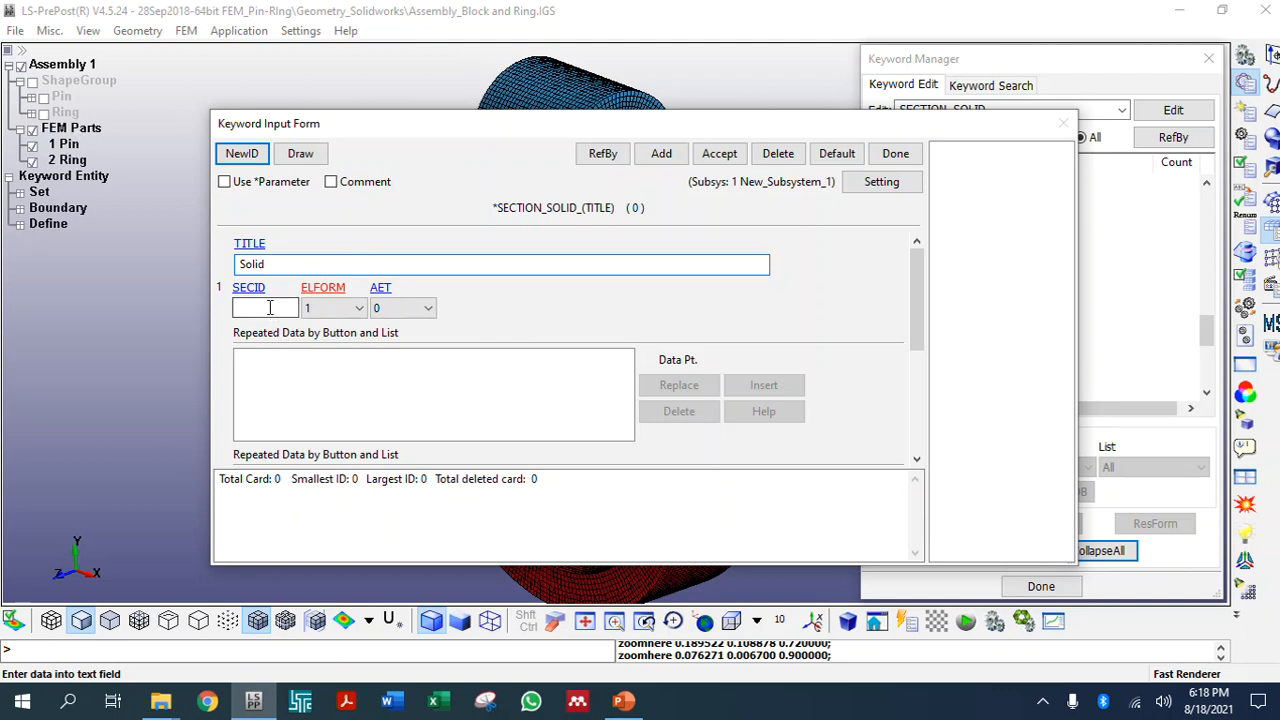
pyautogui.click(710, 158)
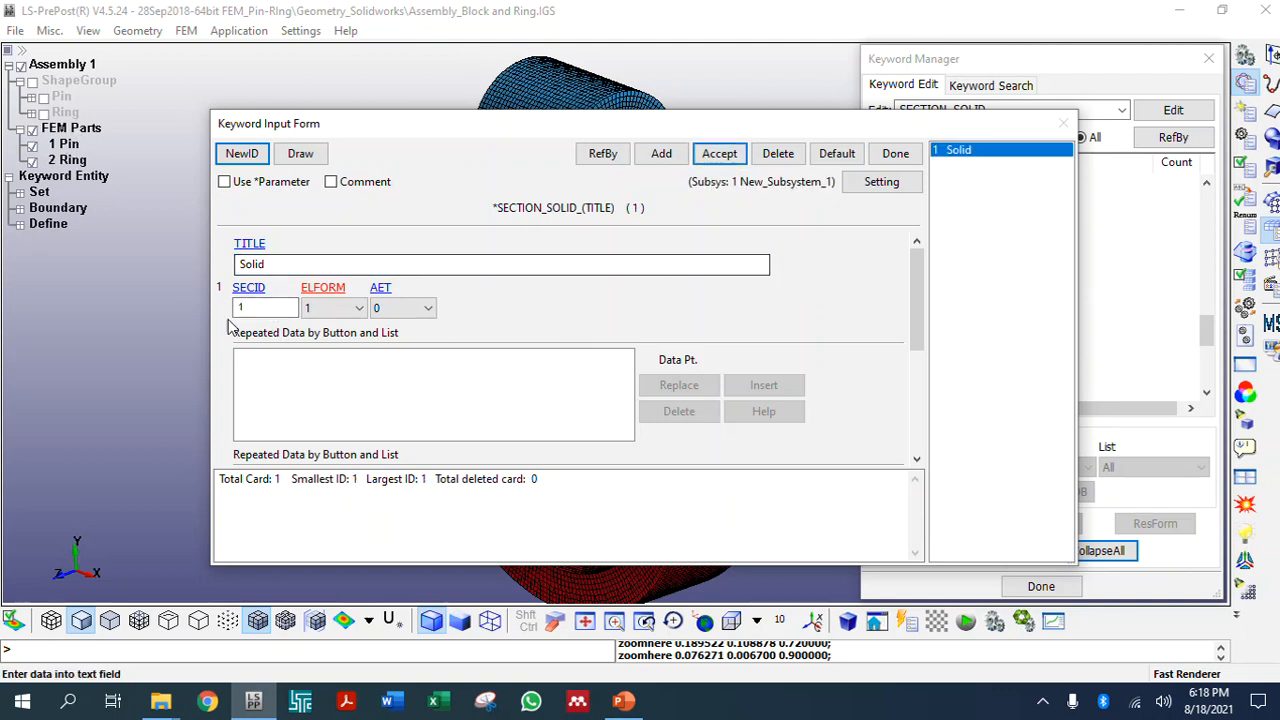
# Review the element formulation options for the Solid section, keep ELFORM 1 (constant stress solid element), and close the section definition
pyautogui.click(313, 313)
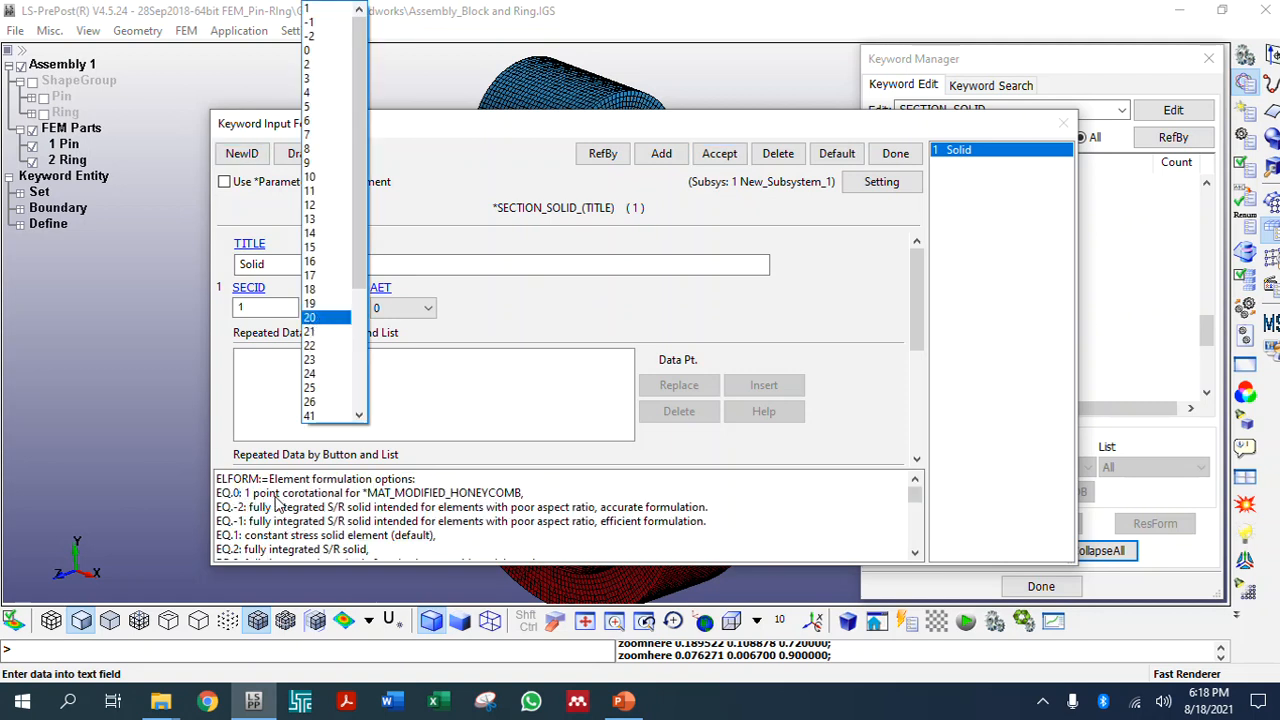
pyautogui.click(248, 550)
pyautogui.moveTo(243, 535); pyautogui.dragTo(425, 537)
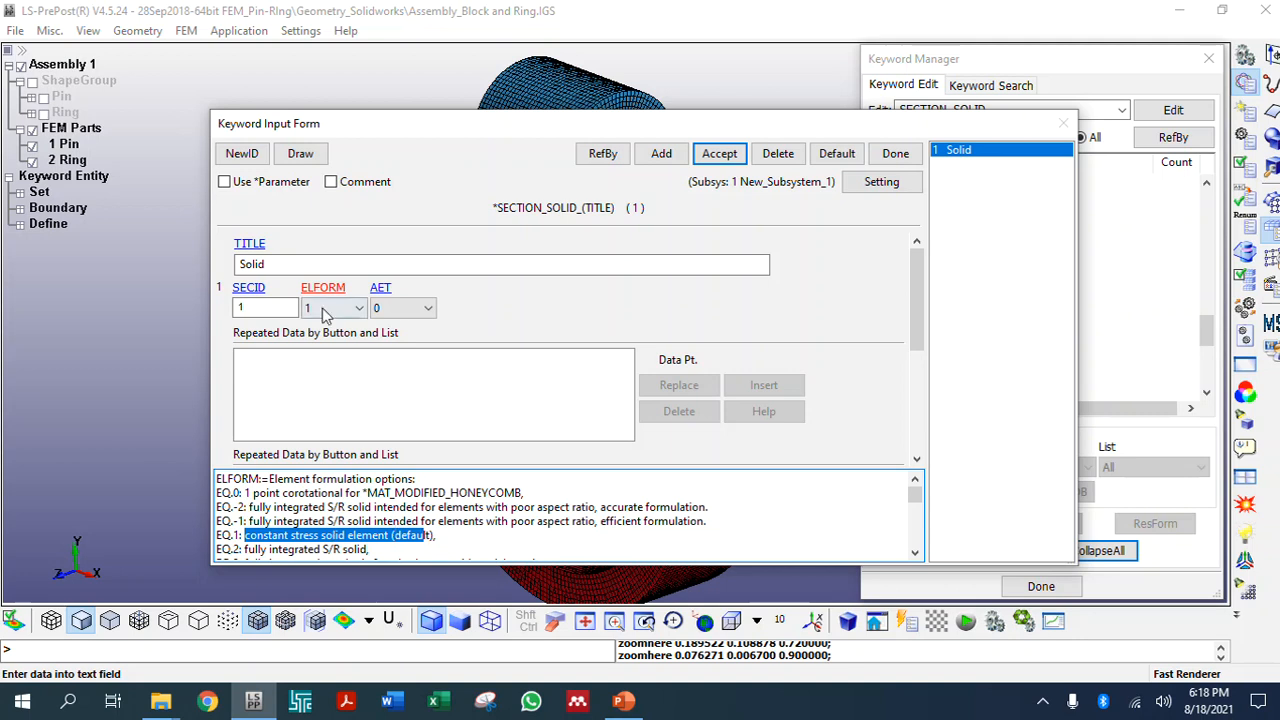
pyautogui.click(895, 153)
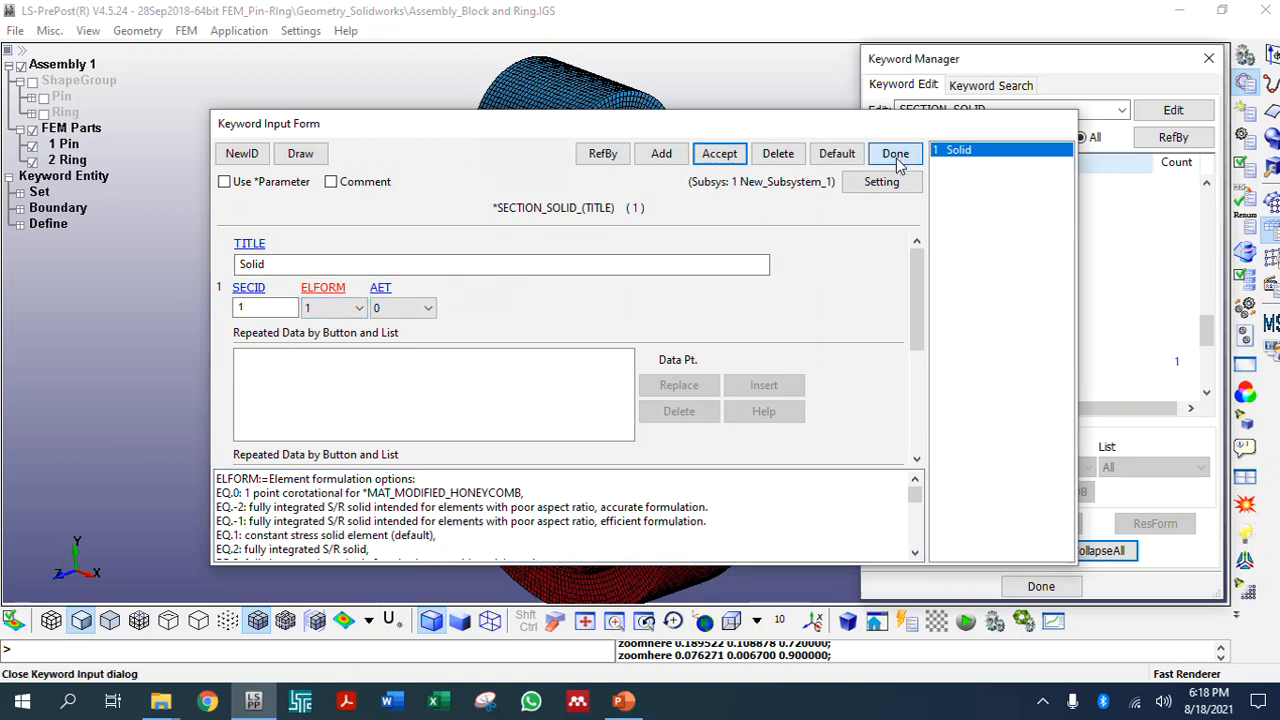
# Open the PART definitions, check the Pin and Ring entries, and link the Pin to section 1 Solid
pyautogui.click(1098, 551)
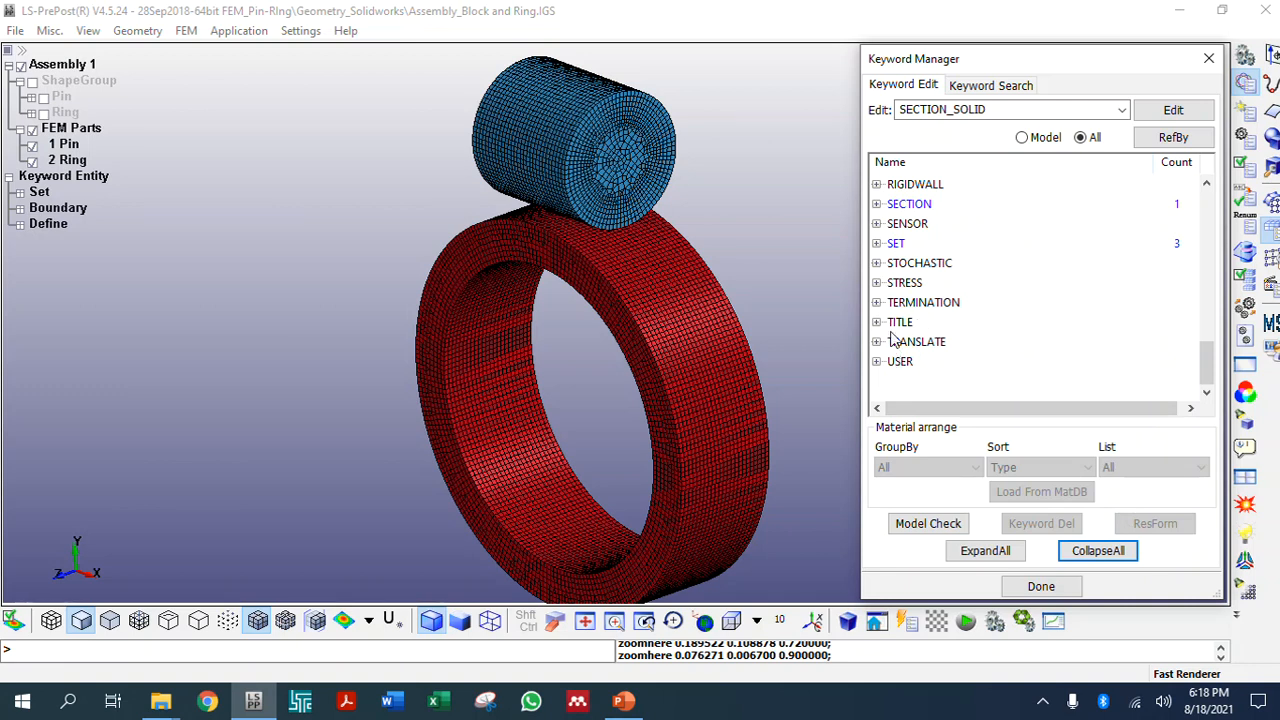
pyautogui.scroll(2, 913, 276)
pyautogui.click(876, 224)
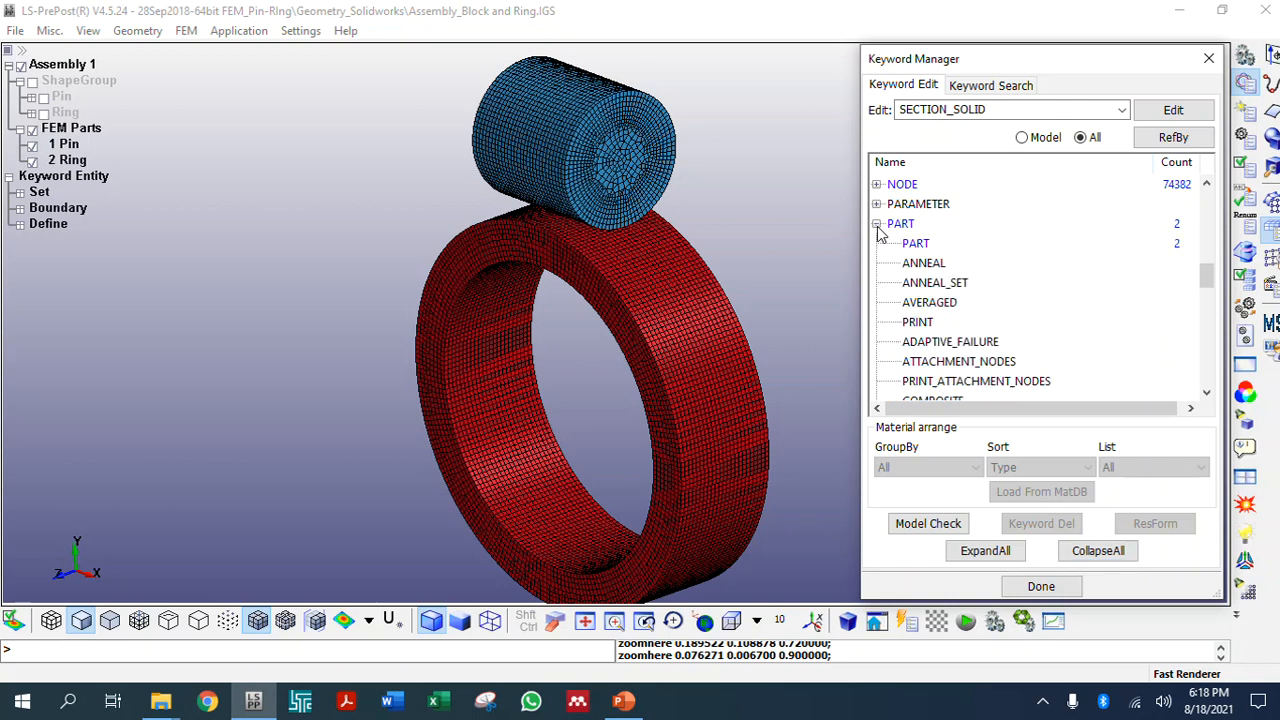
pyautogui.click(900, 224)
pyautogui.doubleClick(914, 246)
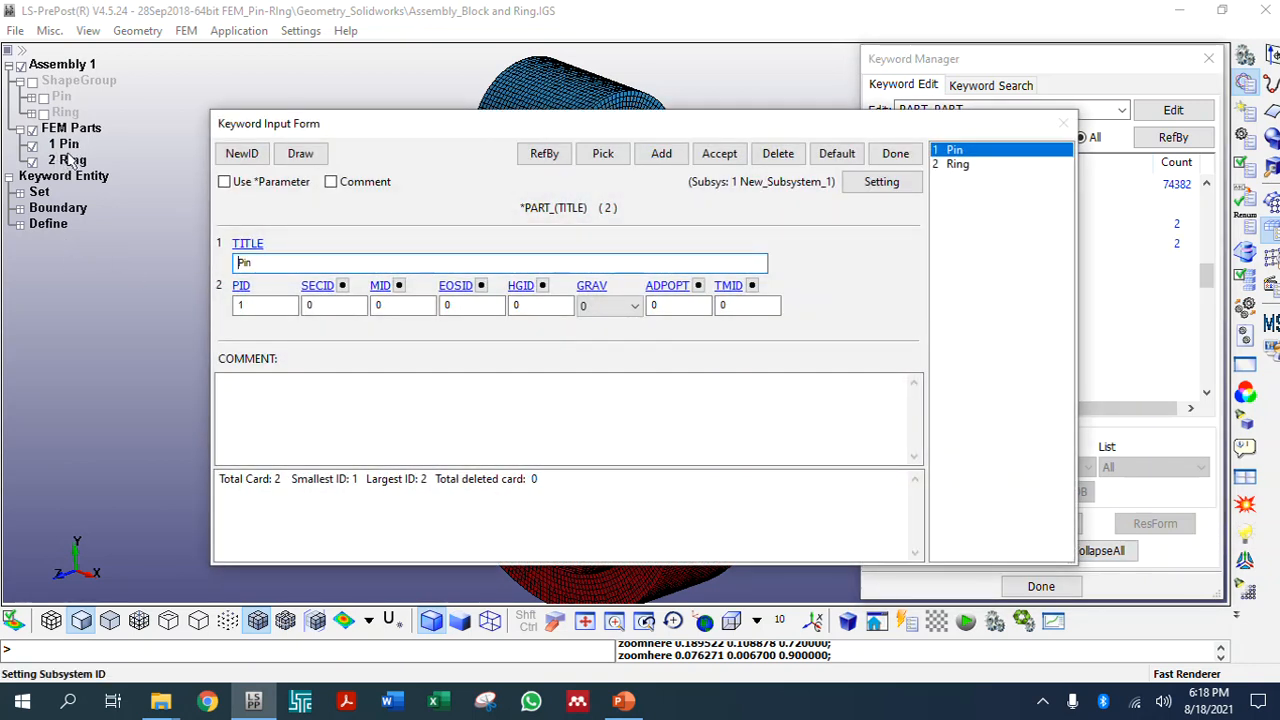
pyautogui.click(956, 172)
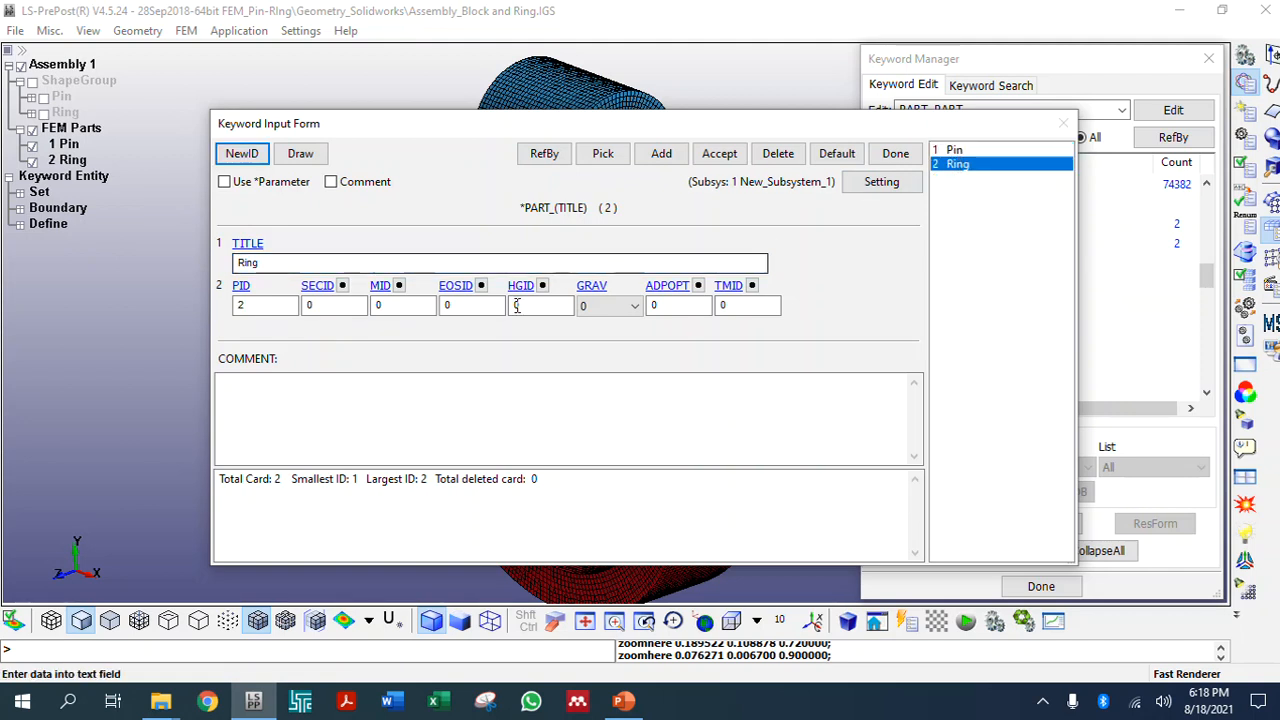
pyautogui.click(955, 150)
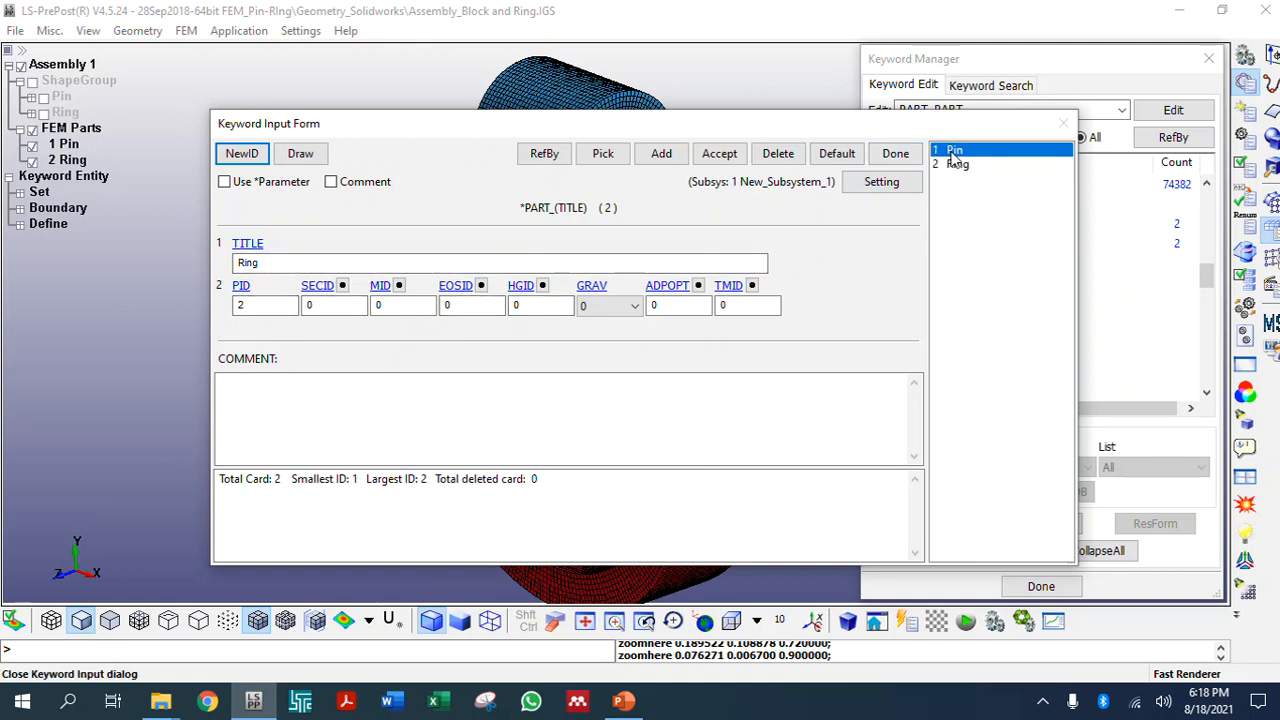
pyautogui.click(342, 286)
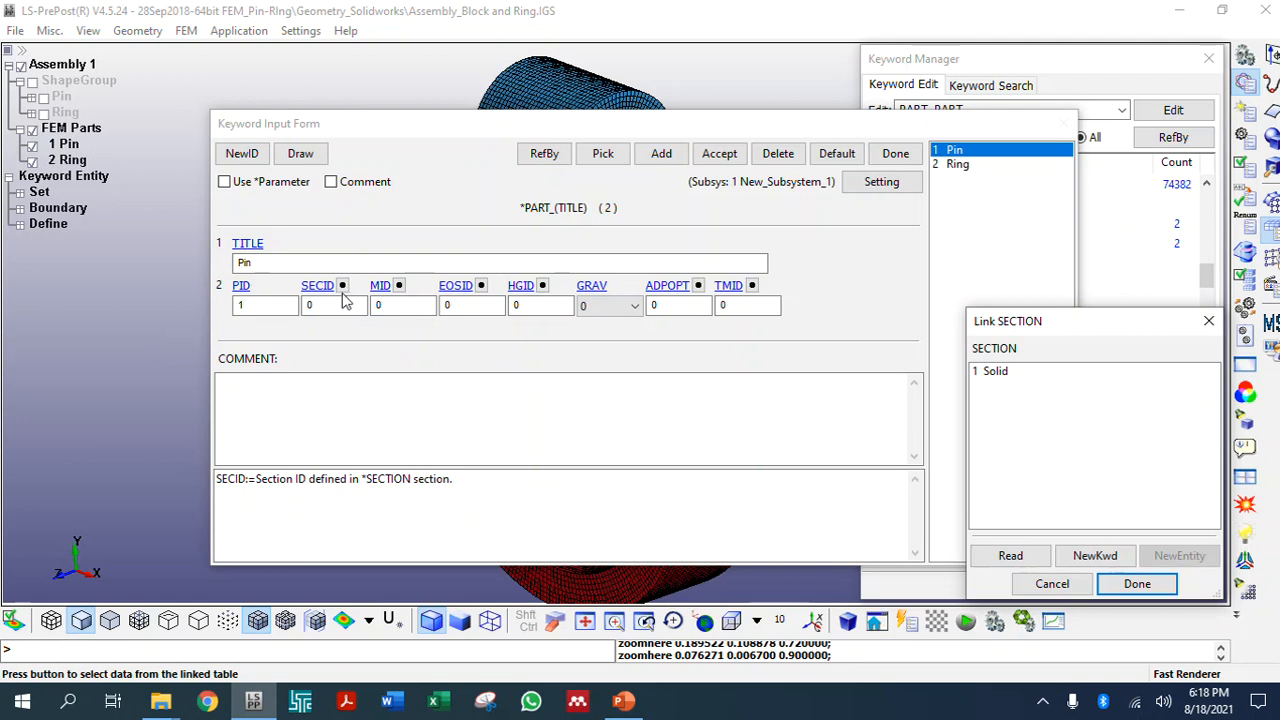
pyautogui.click(996, 374)
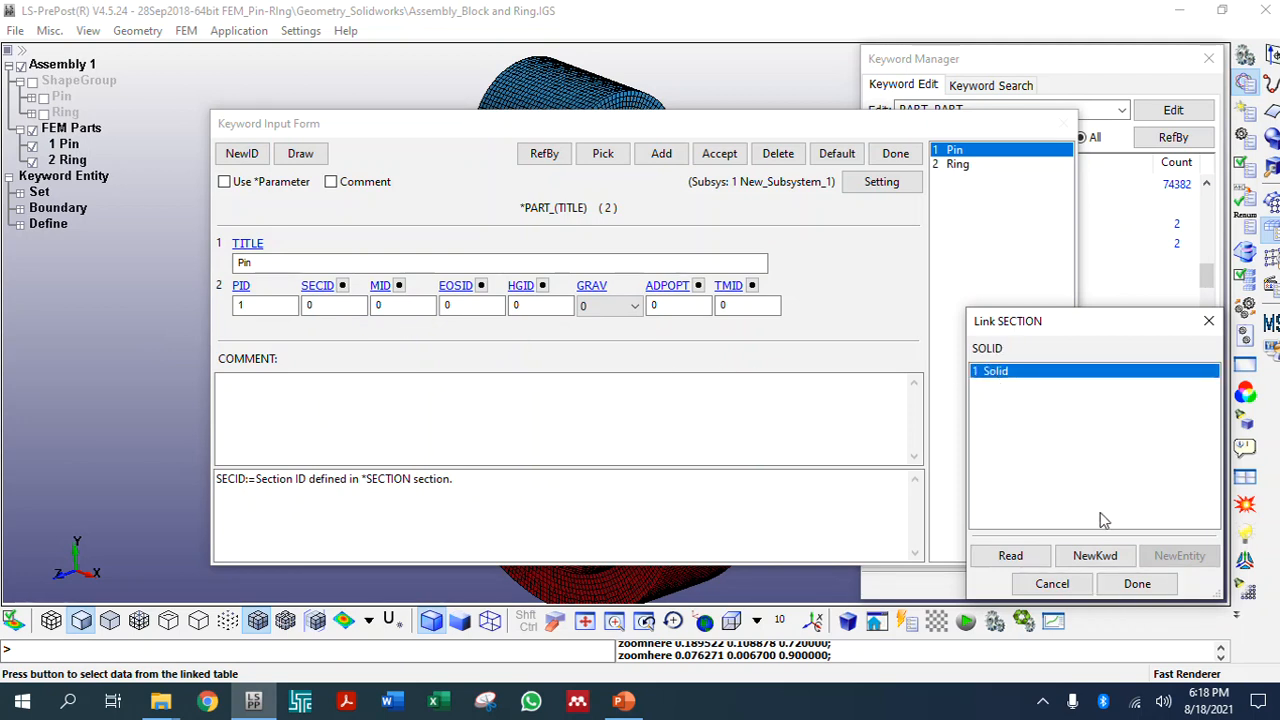
pyautogui.click(1137, 584)
# Assign material 2 Bearing Steel to the Pin part as its MID
pyautogui.click(398, 285)
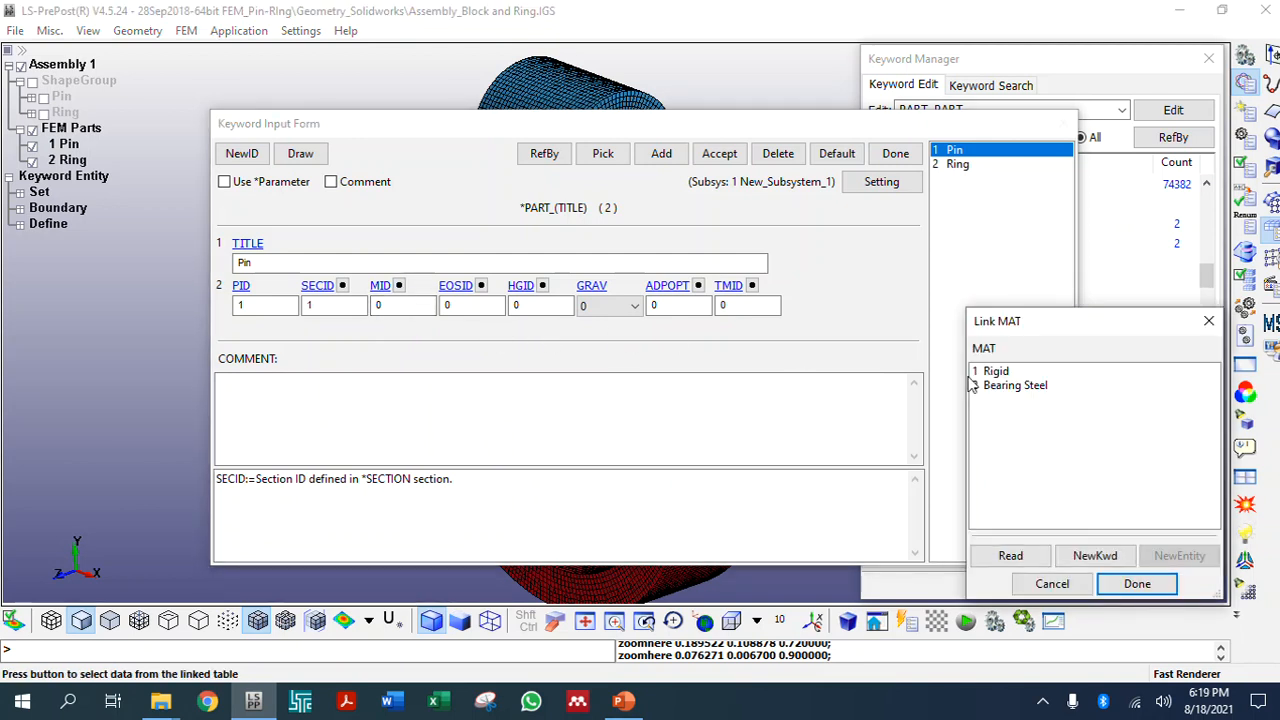
pyautogui.click(1008, 388)
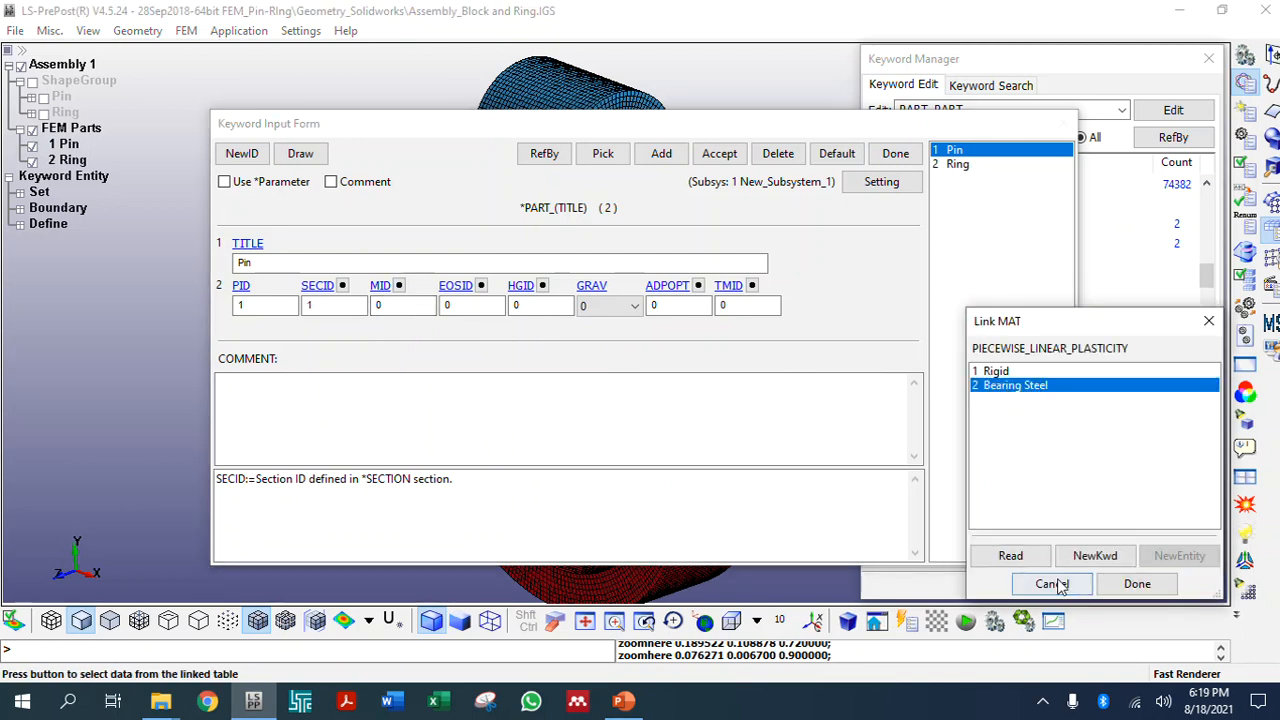
pyautogui.click(1134, 584)
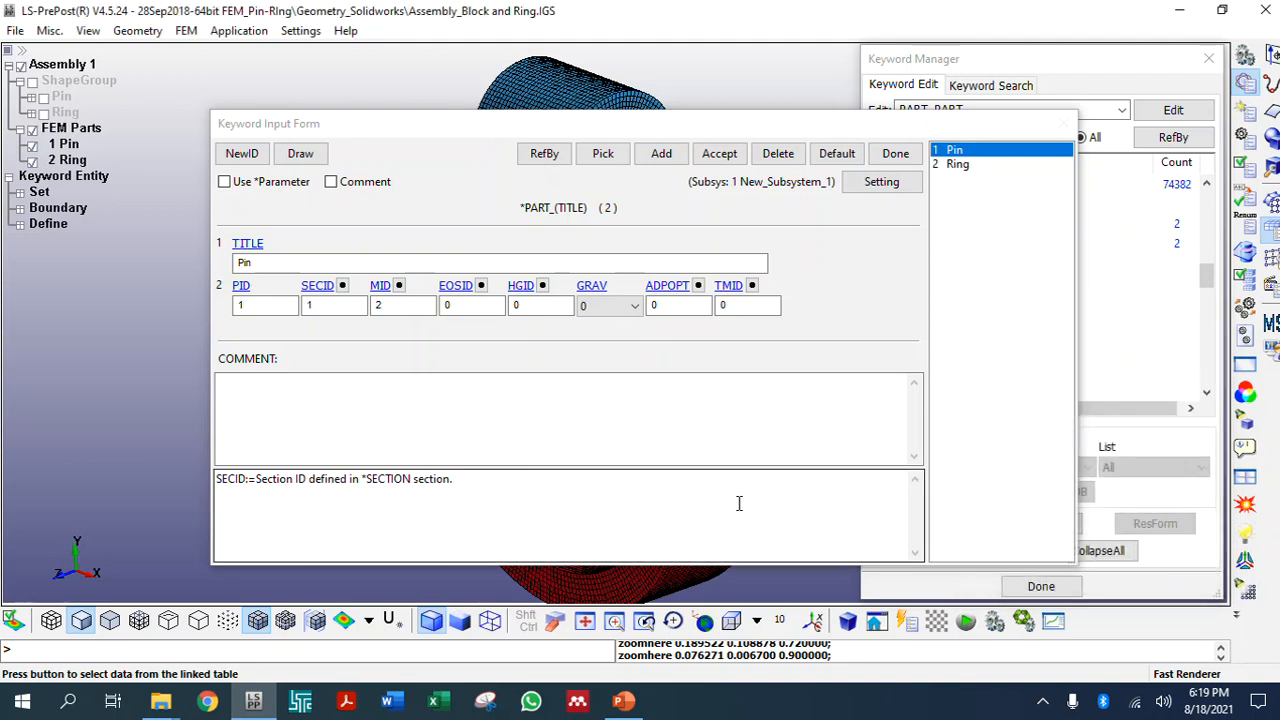
# Read the descriptions of the EOSID, HGID, ADPOPT and TMID parameters in the Pin part definition
pyautogui.click(462, 305)
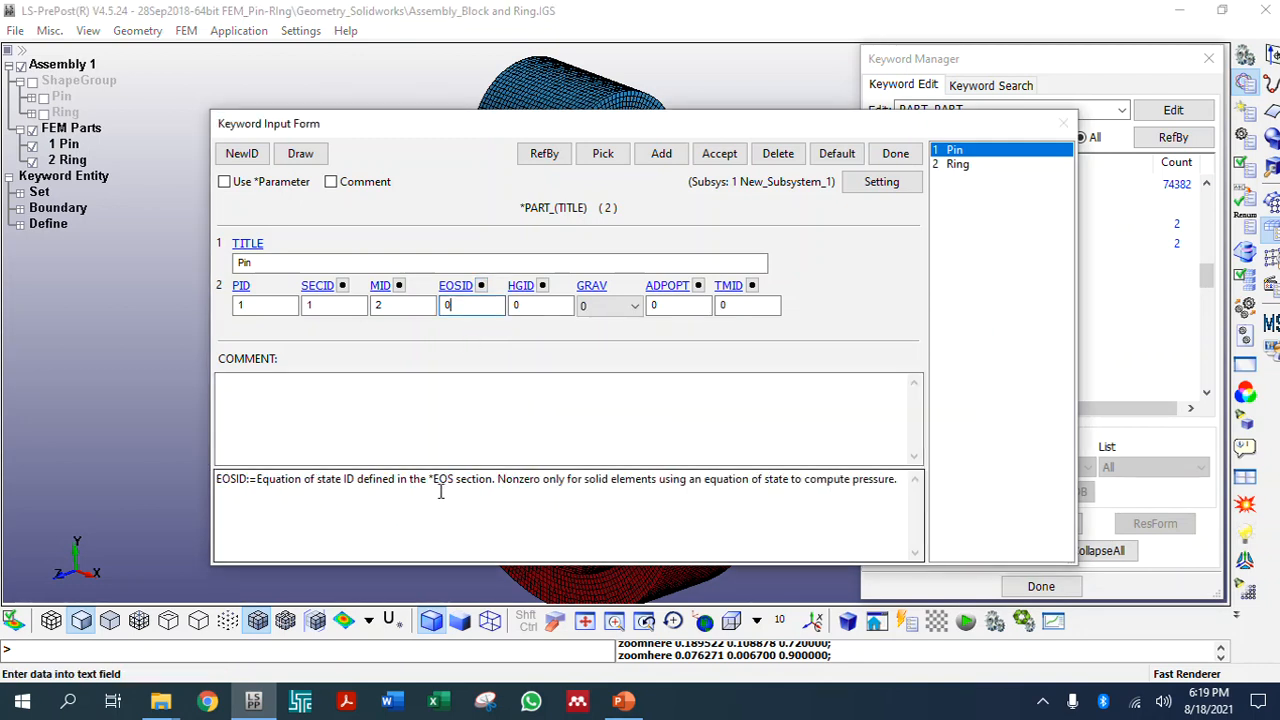
pyautogui.click(532, 306)
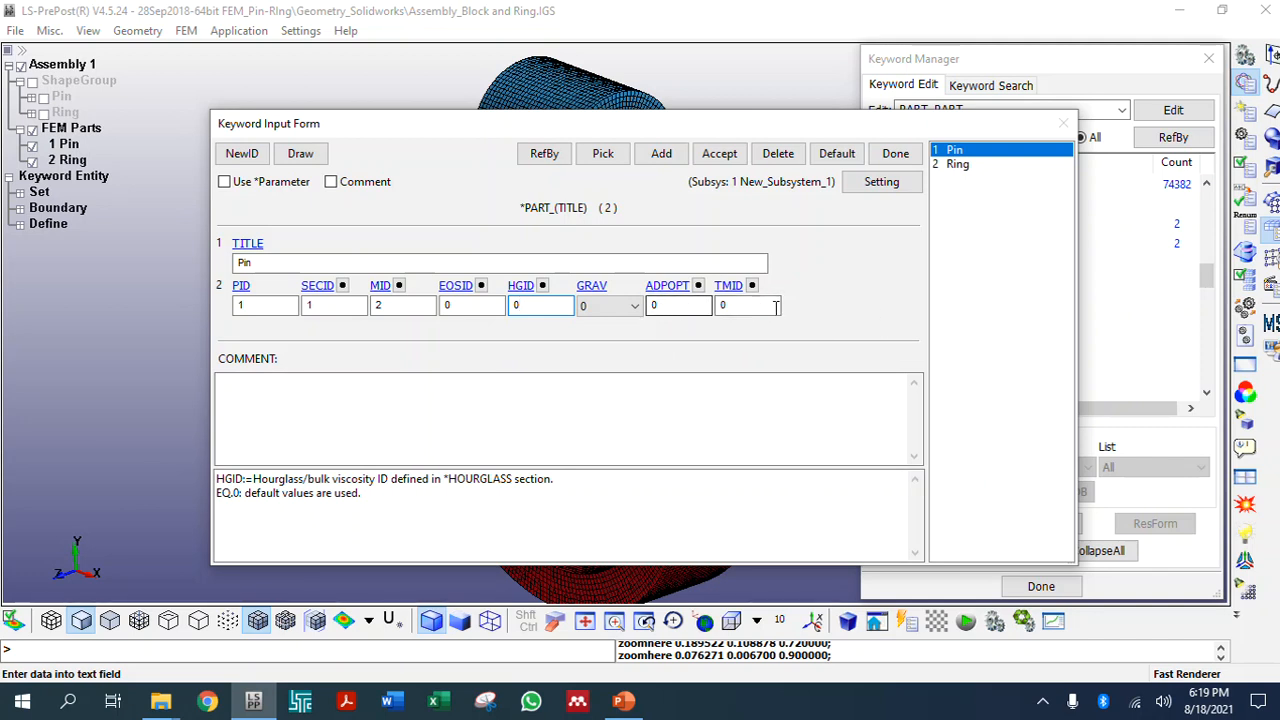
pyautogui.click(672, 306)
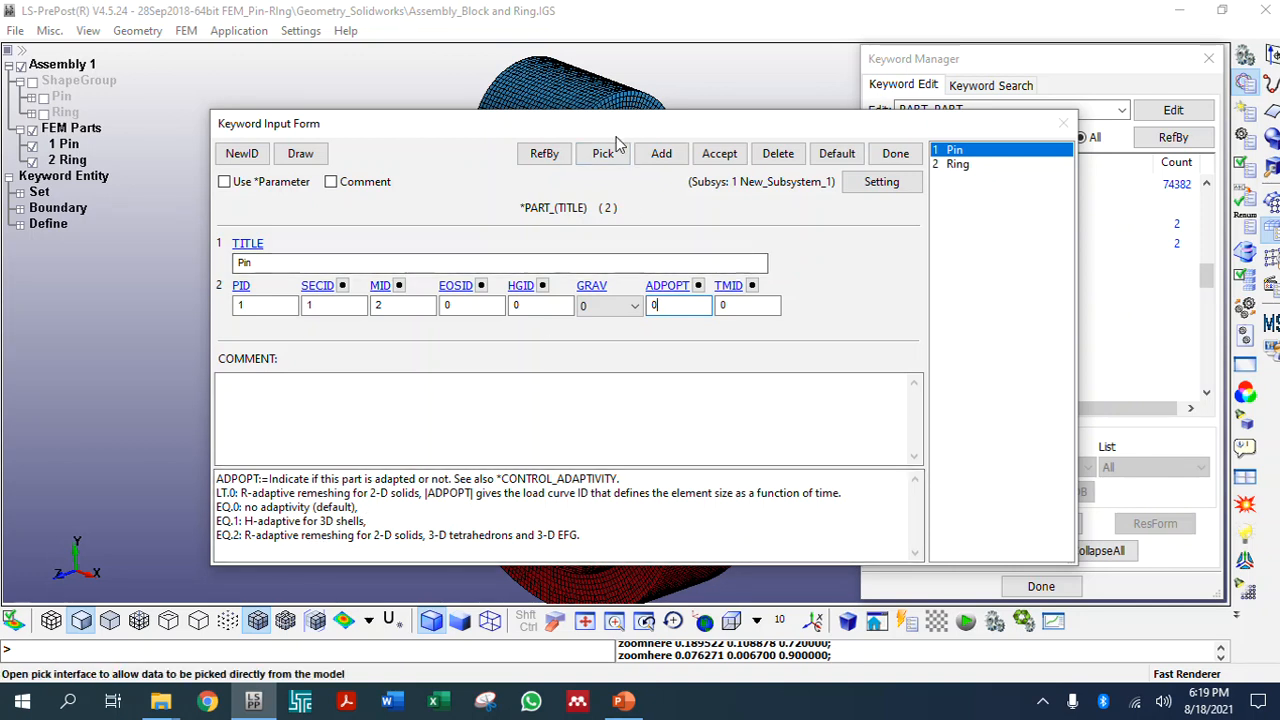
pyautogui.moveTo(616, 131); pyautogui.dragTo(603, 253)
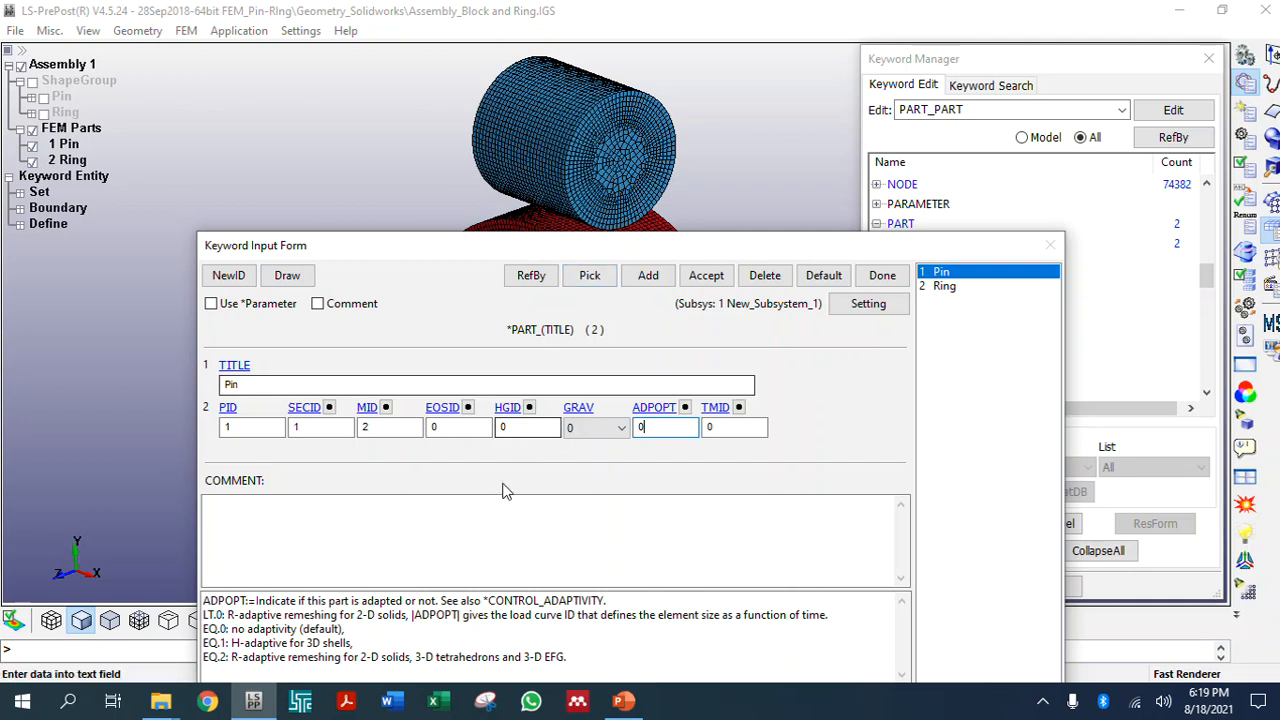
pyautogui.moveTo(655, 248); pyautogui.dragTo(607, 104)
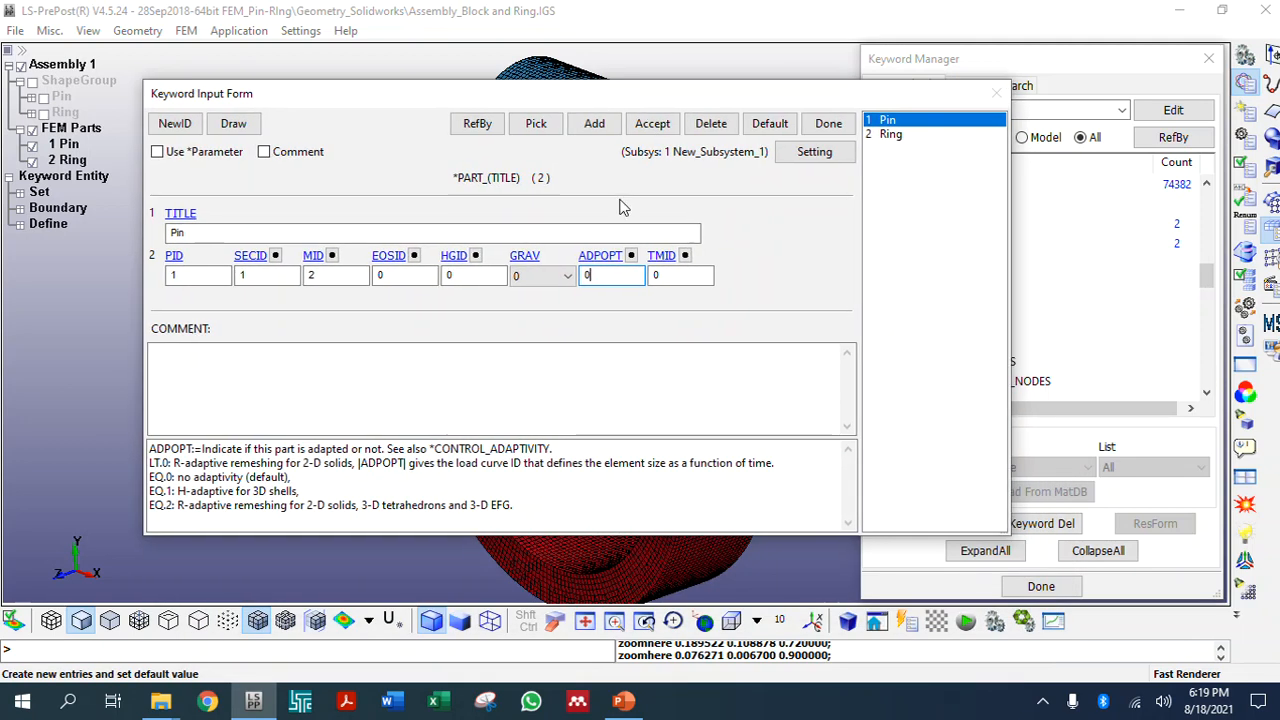
pyautogui.click(594, 280)
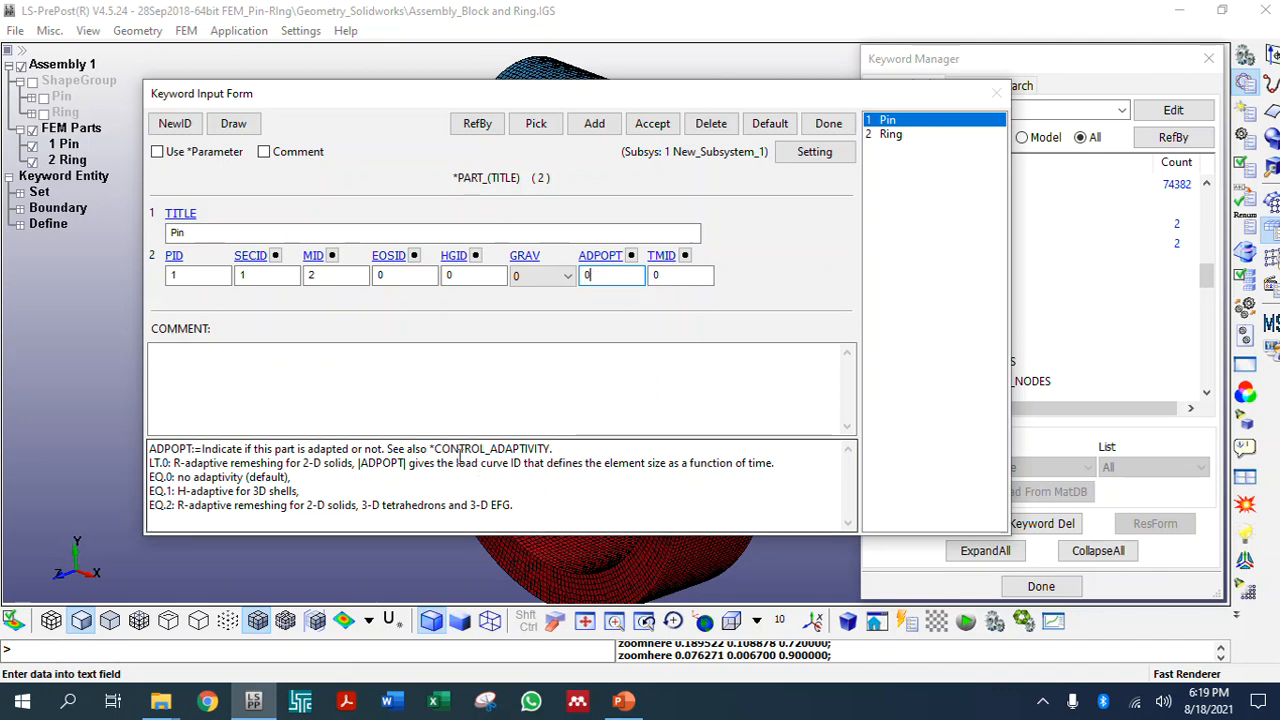
pyautogui.moveTo(233, 506); pyautogui.dragTo(292, 510)
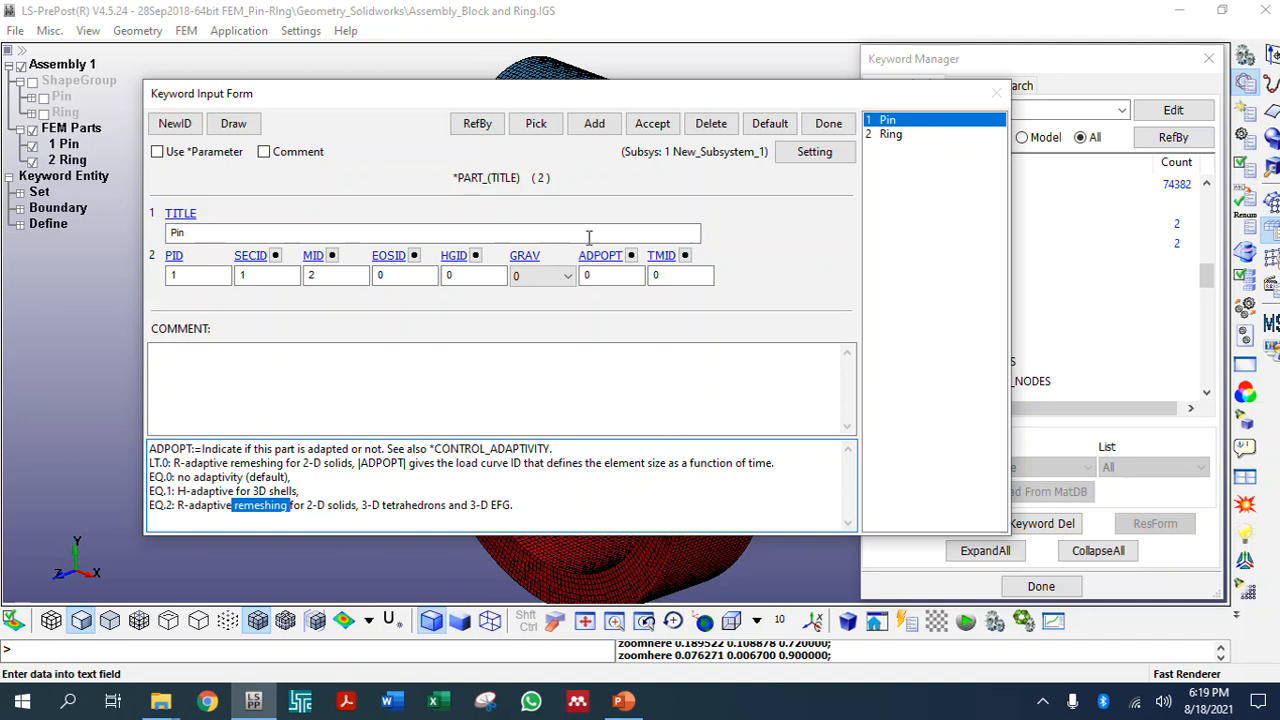
pyautogui.click(686, 277)
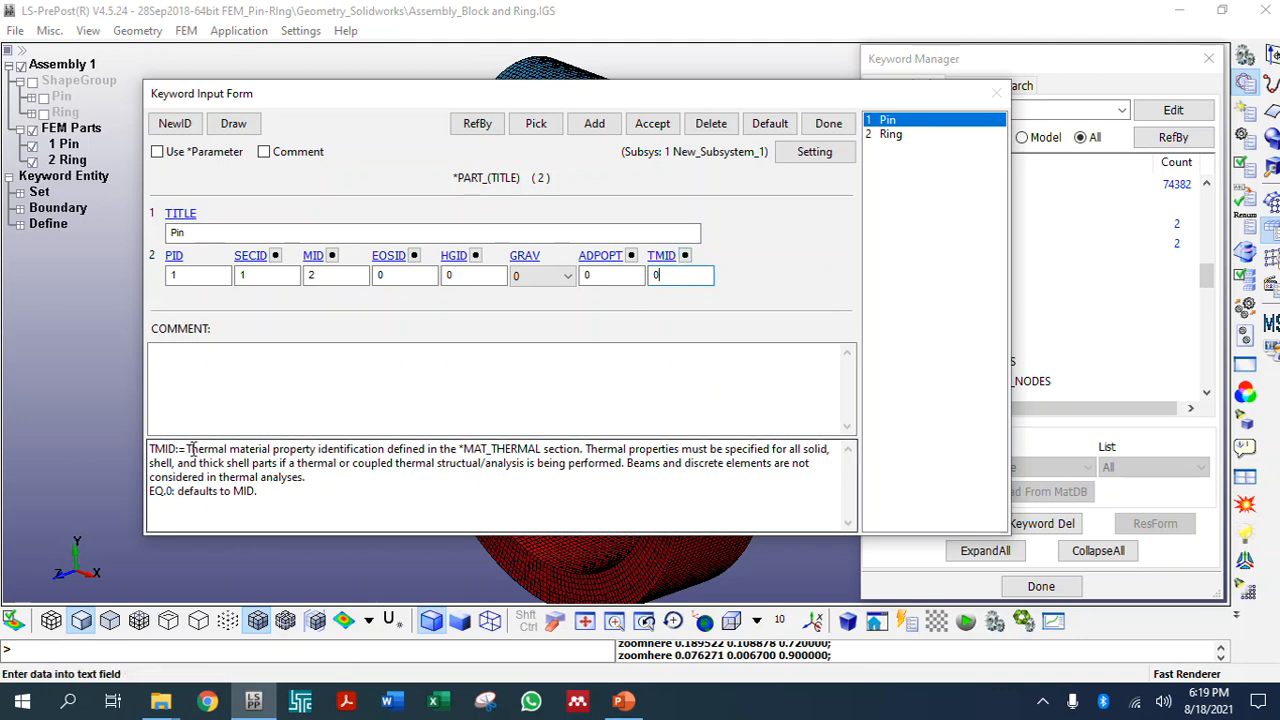
pyautogui.moveTo(187, 450); pyautogui.dragTo(311, 450)
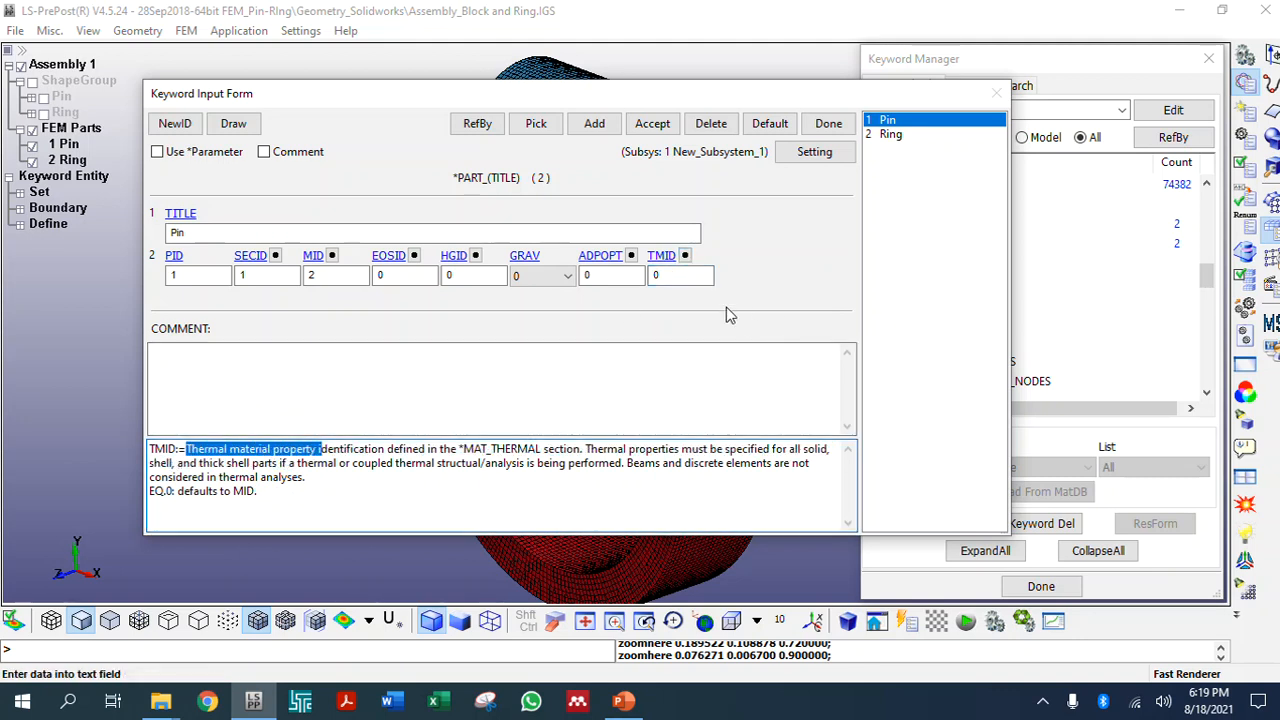
# Assign thermal material 1 Bearing Steel_Thermal to the Pin as its TMID and save the part definition
pyautogui.click(686, 257)
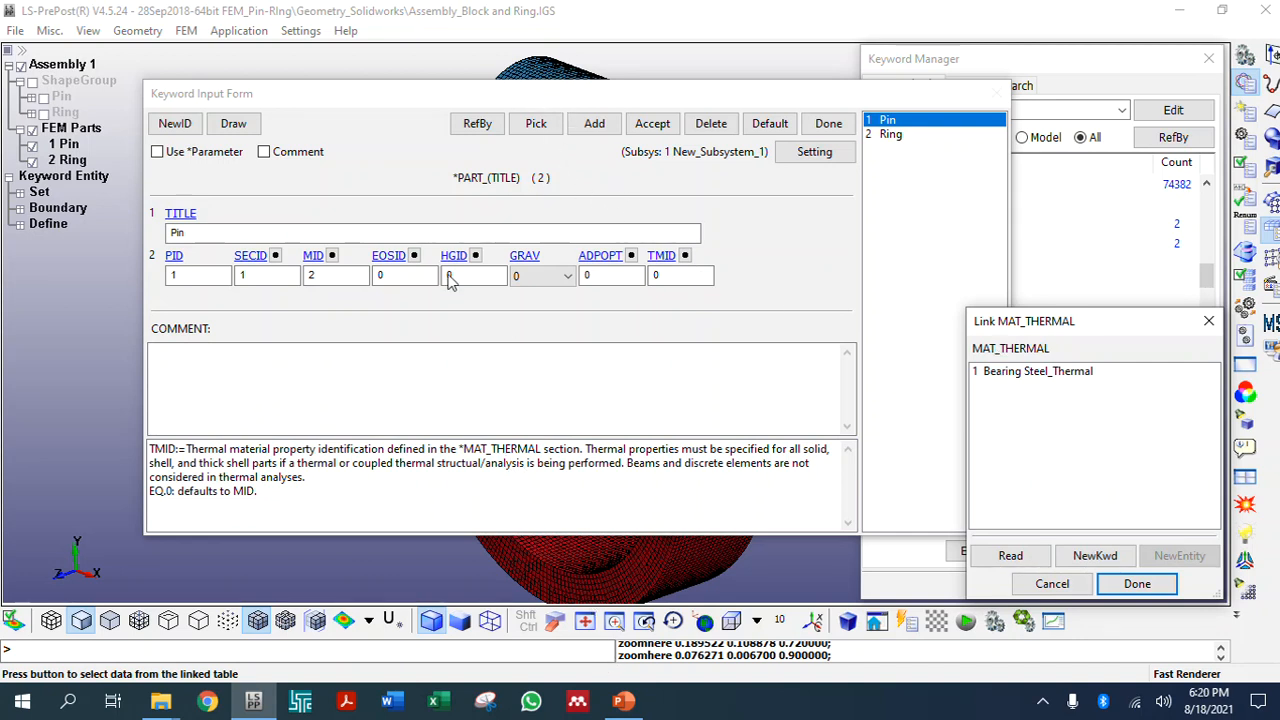
pyautogui.click(1009, 378)
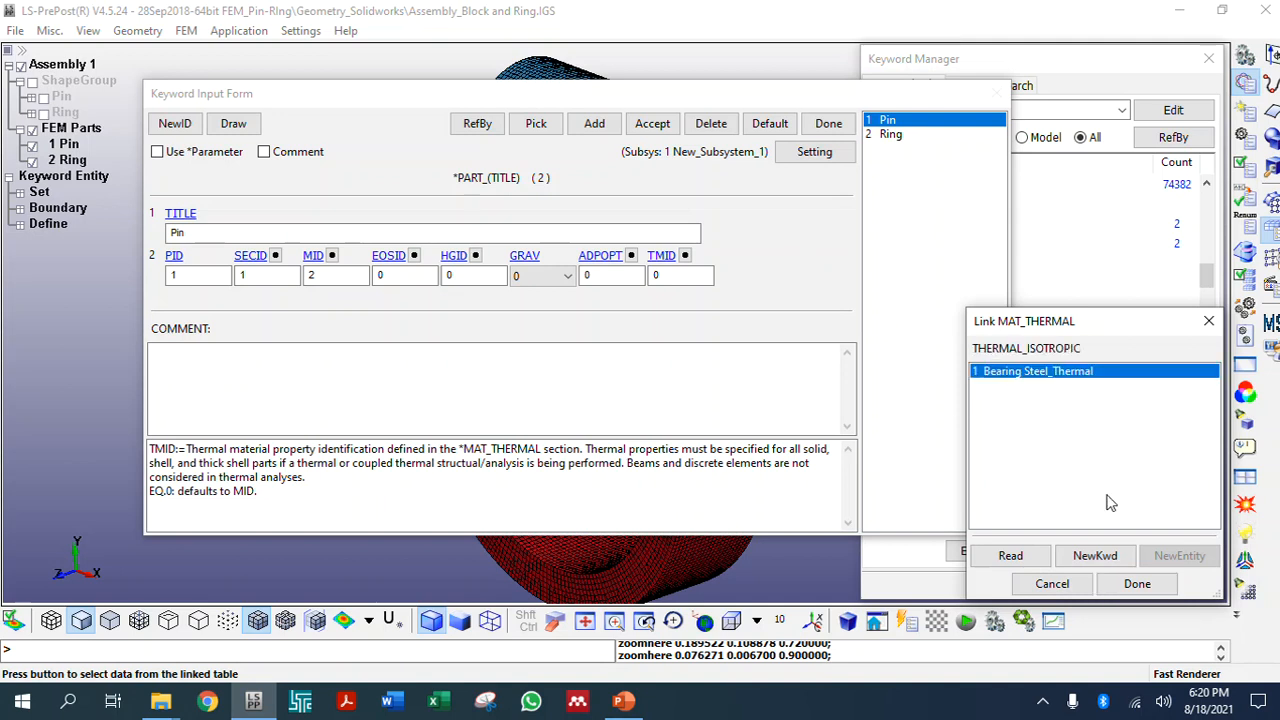
pyautogui.click(1136, 584)
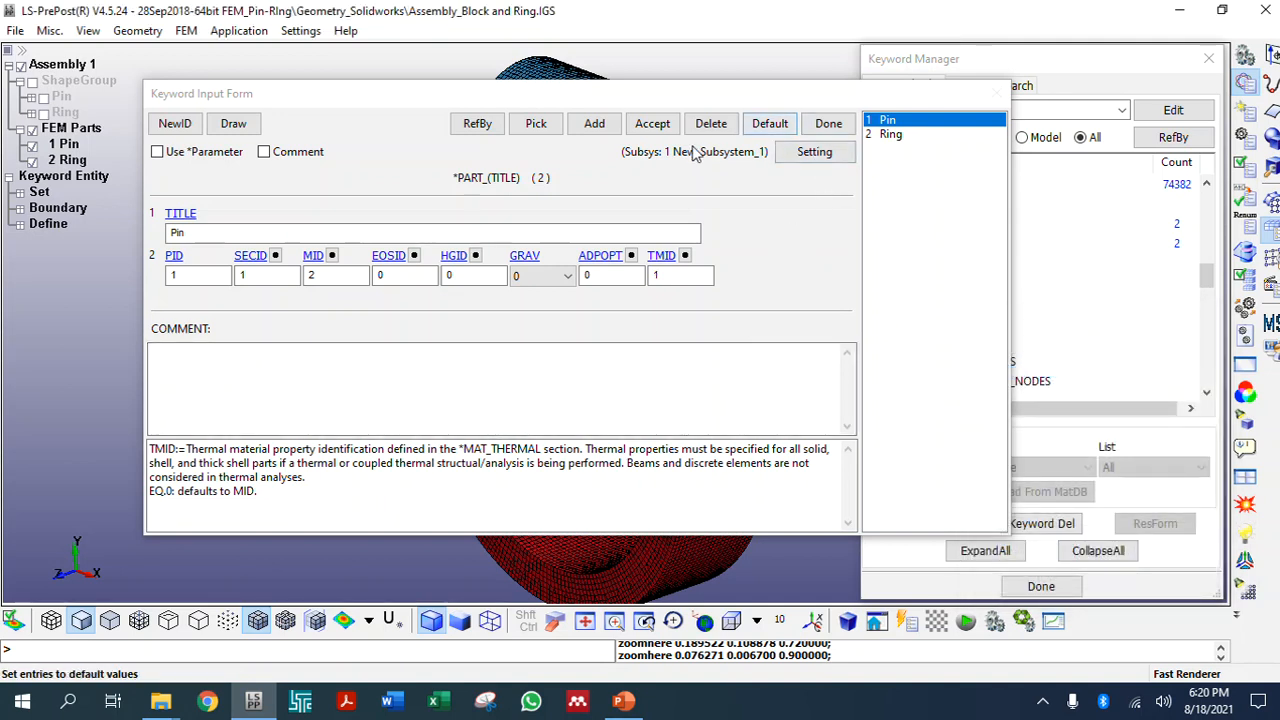
pyautogui.click(645, 127)
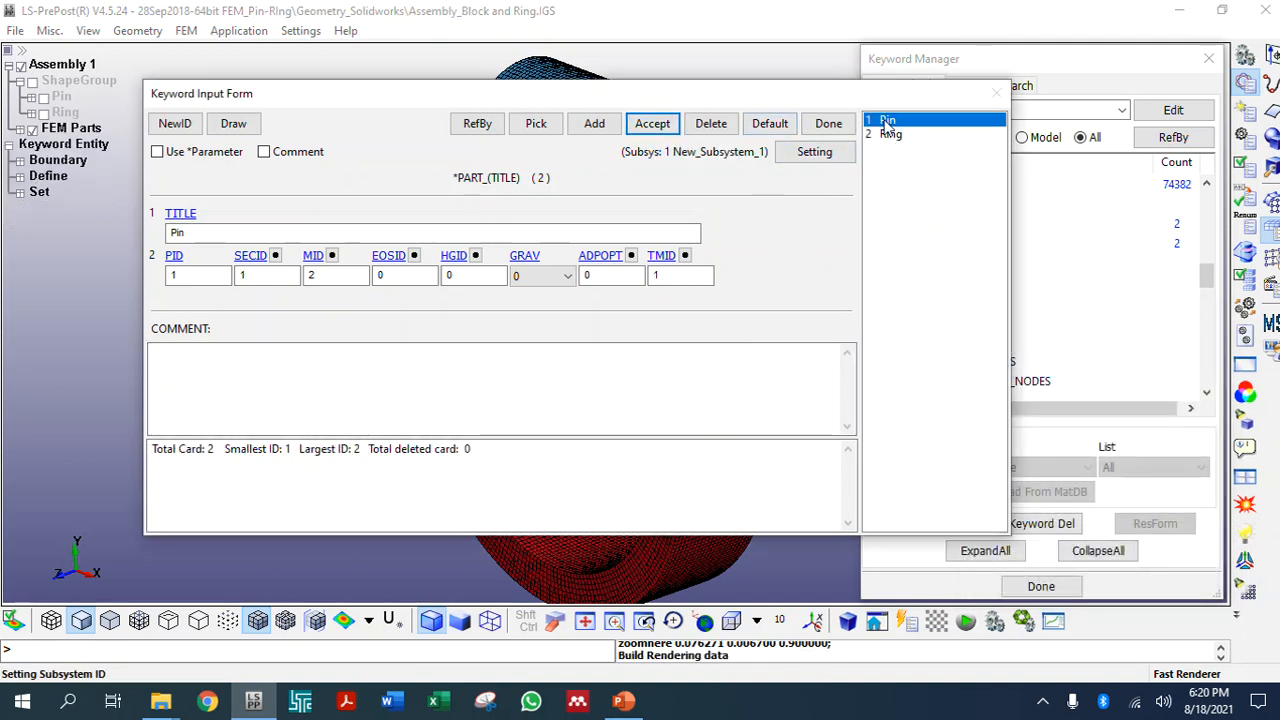
# Select the Ring part definition and link it to section 1 Solid
pyautogui.click(890, 134)
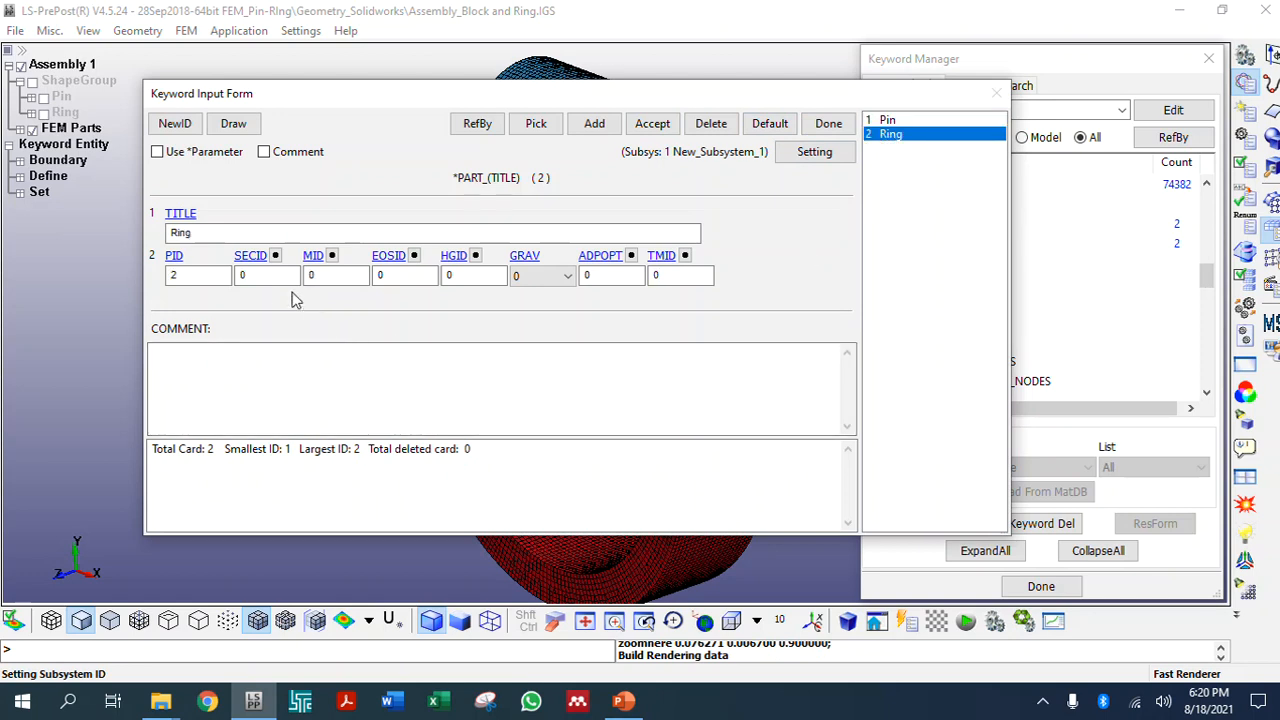
pyautogui.click(275, 255)
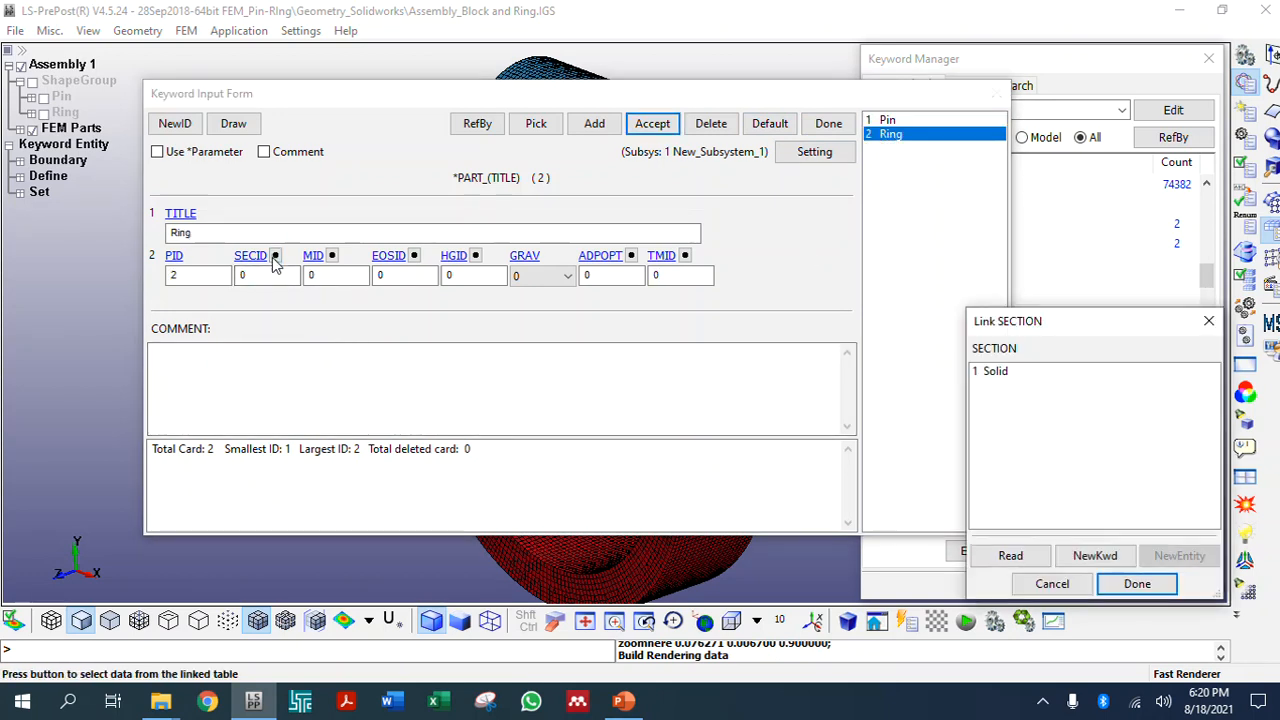
pyautogui.doubleClick(996, 371)
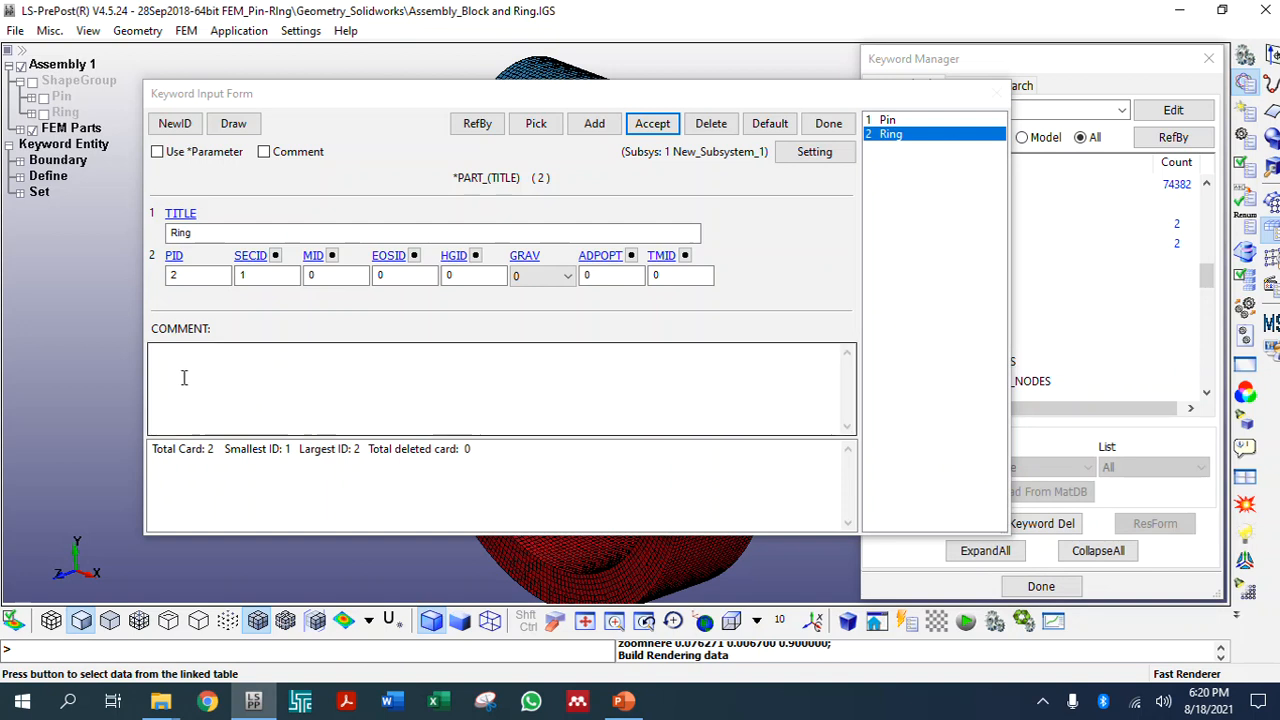
# Assign material 1 Rigid as MID and thermal material 1 Bearing Steel_Thermal as TMID to the Ring, and save the part definition
pyautogui.click(332, 255)
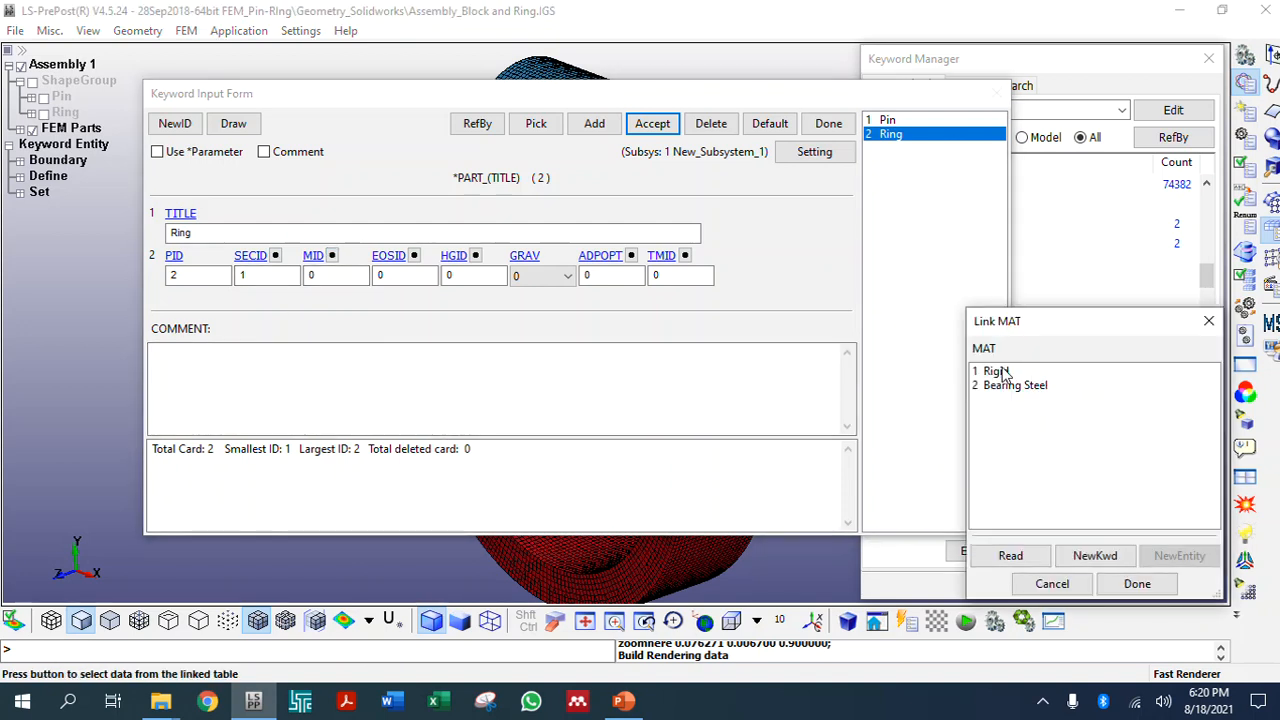
pyautogui.doubleClick(999, 371)
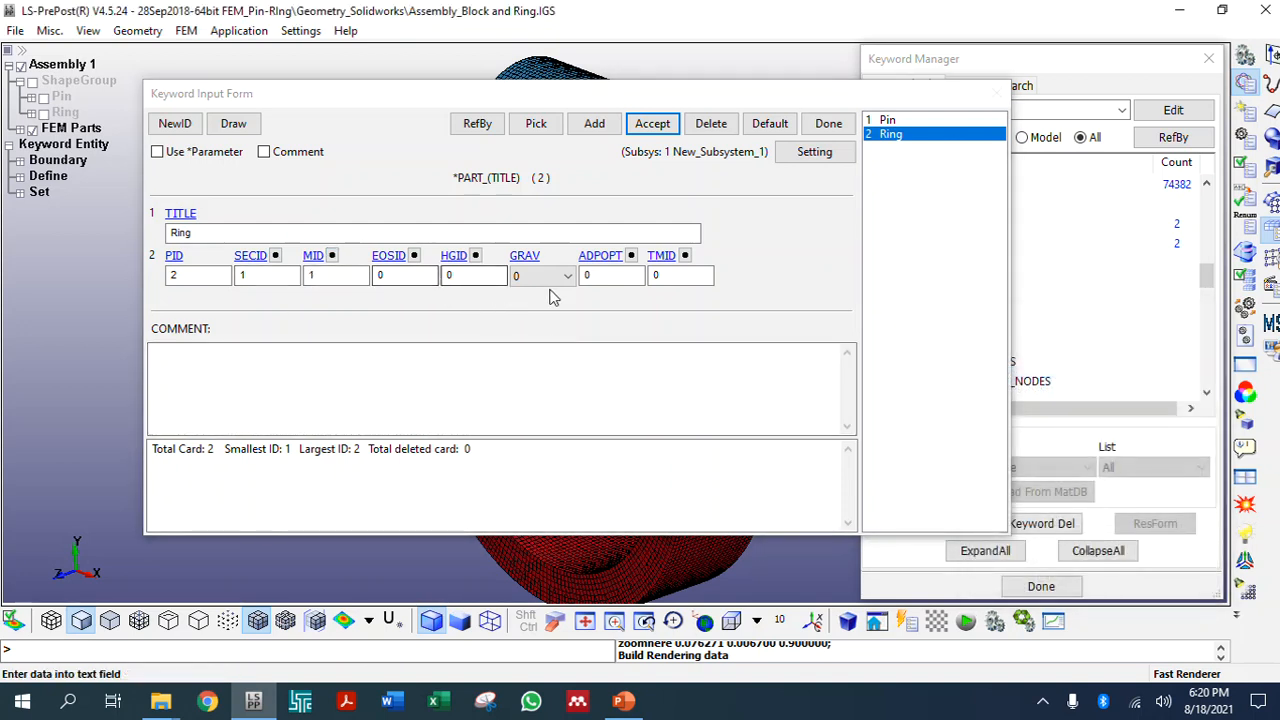
pyautogui.click(684, 255)
pyautogui.click(1010, 374)
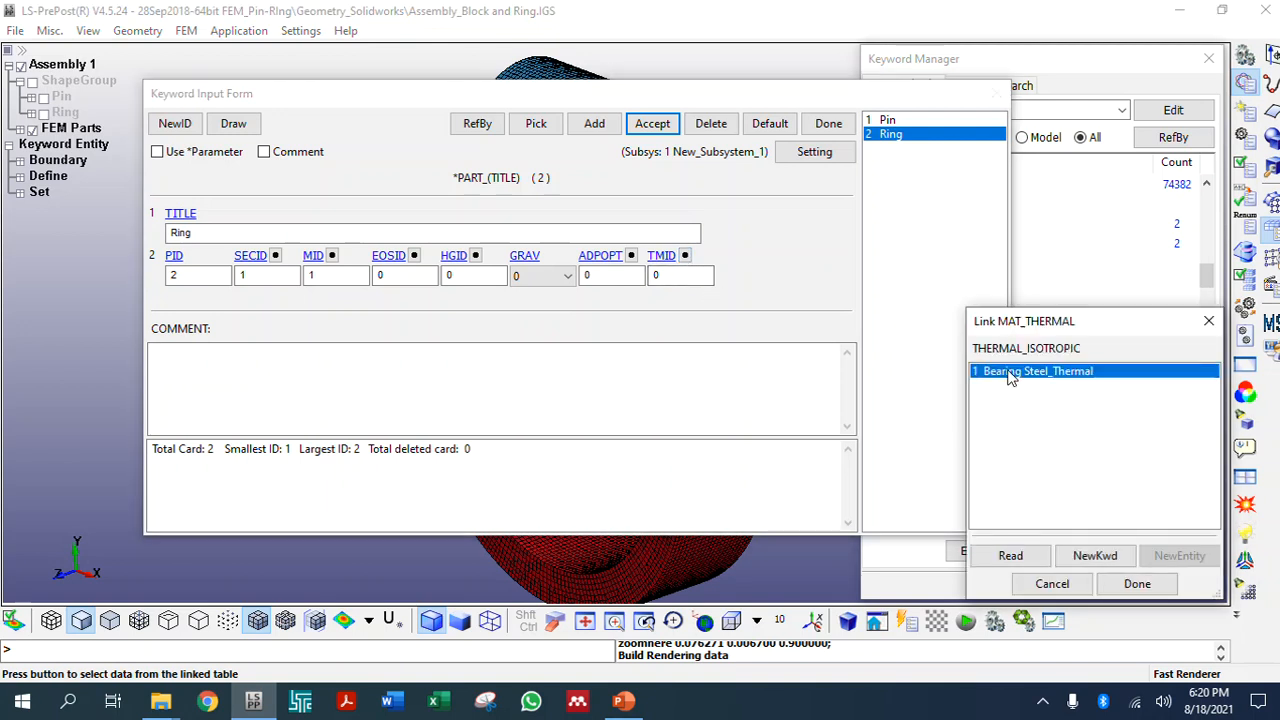
pyautogui.click(1137, 583)
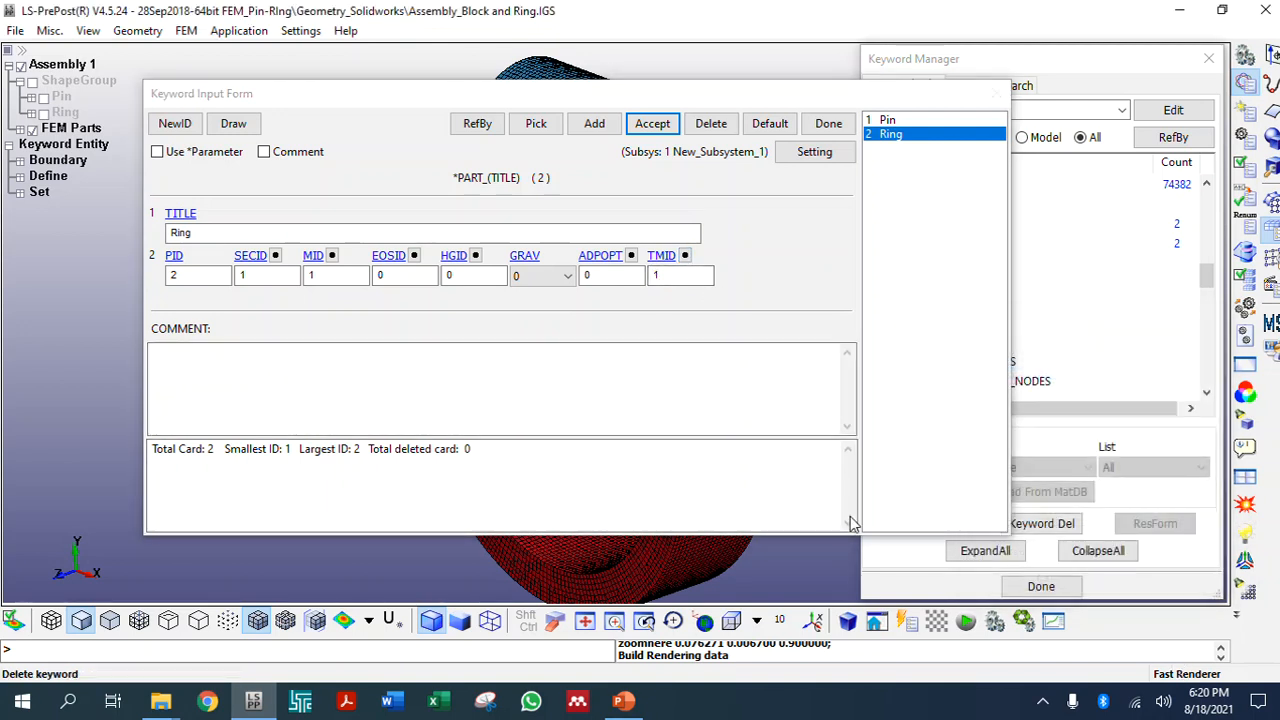
pyautogui.click(651, 124)
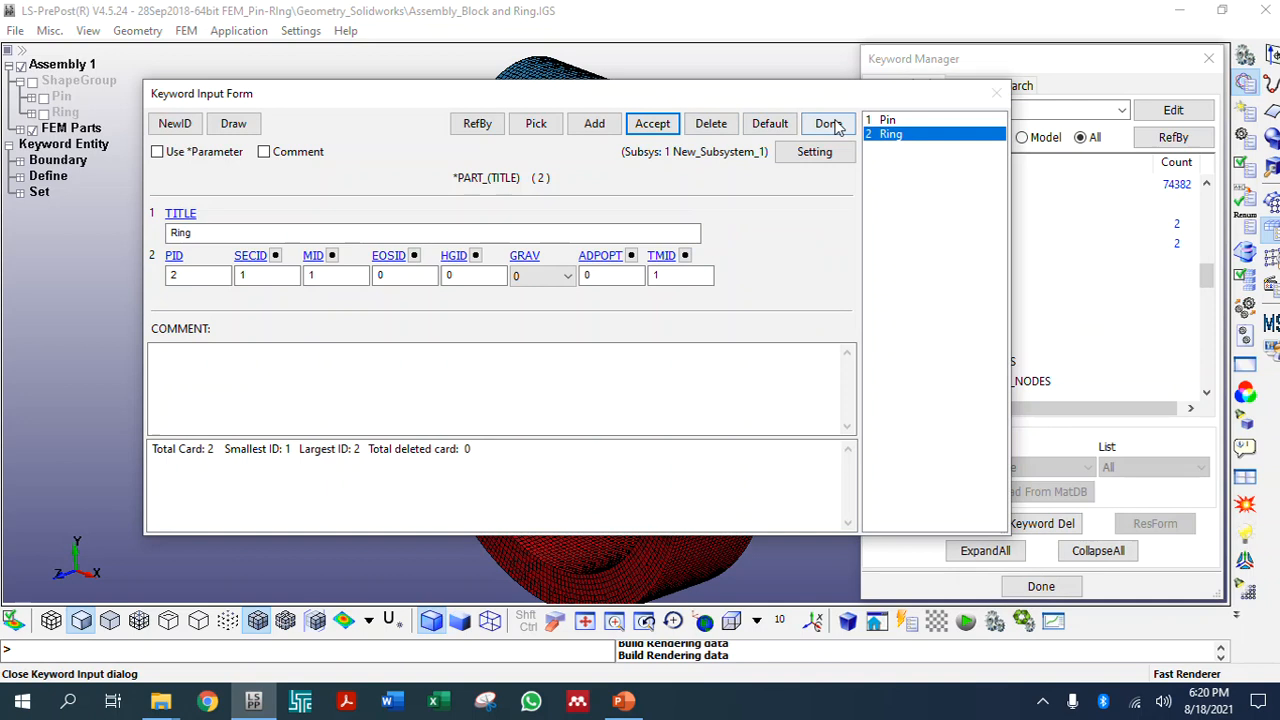
pyautogui.click(827, 123)
# Open the INITIAL_TEMPERATURE_SET keyword for editing
pyautogui.click(1096, 551)
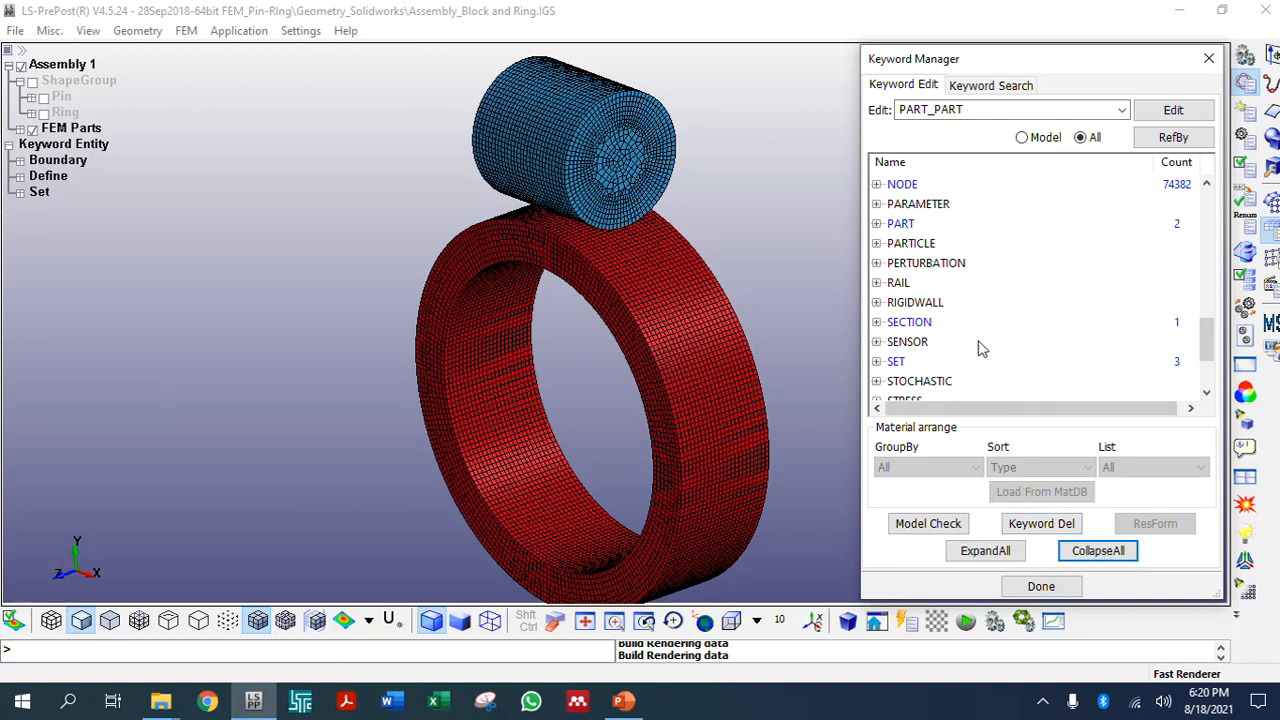
pyautogui.scroll(2, 980, 345)
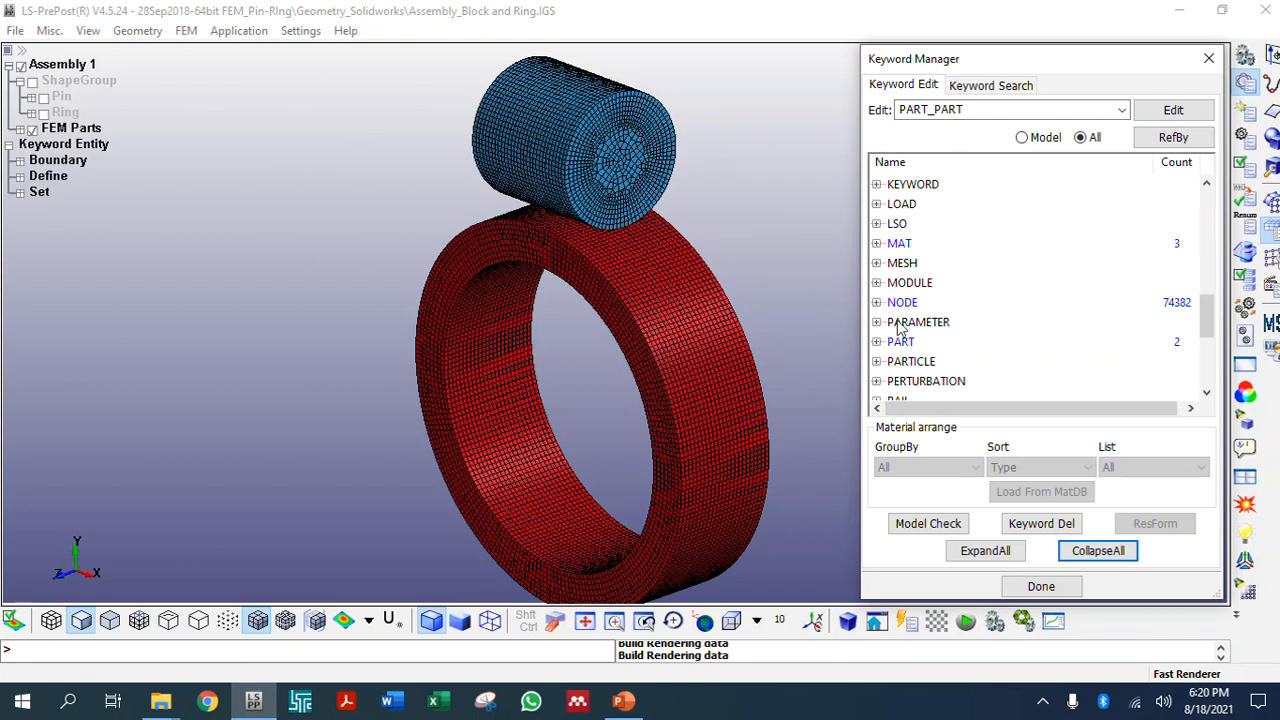
pyautogui.scroll(2, 898, 325)
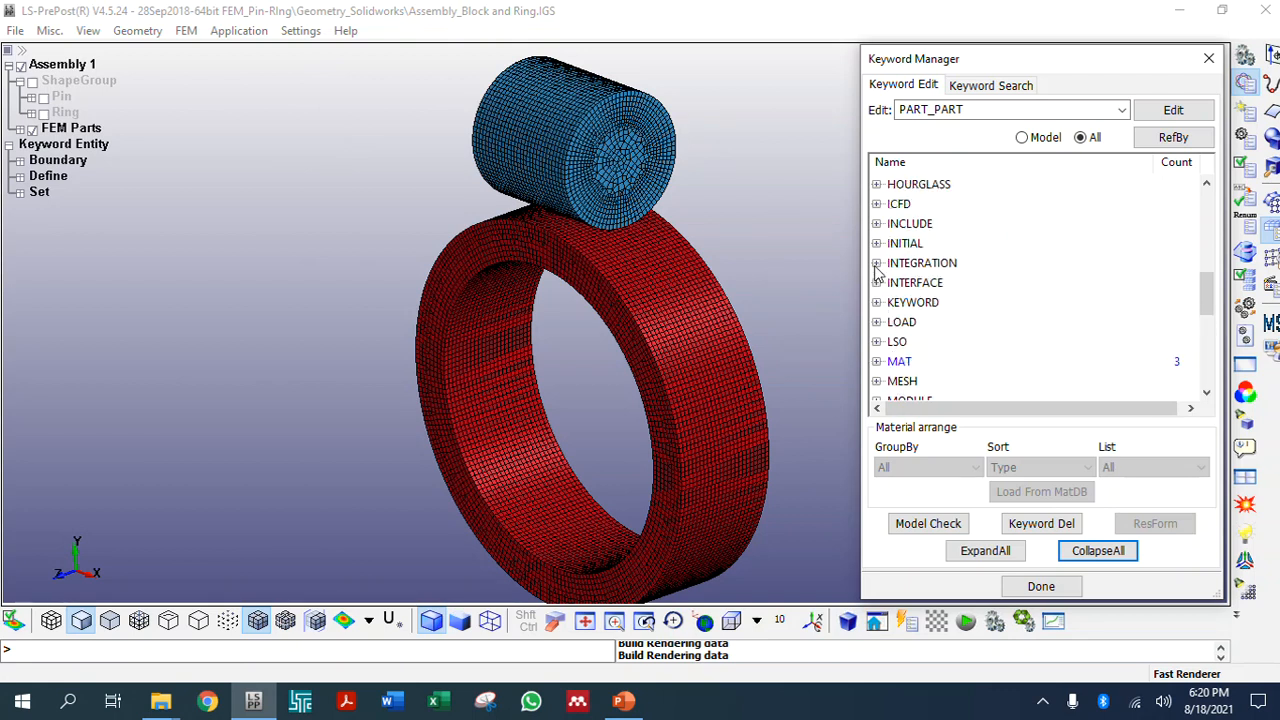
pyautogui.click(883, 246)
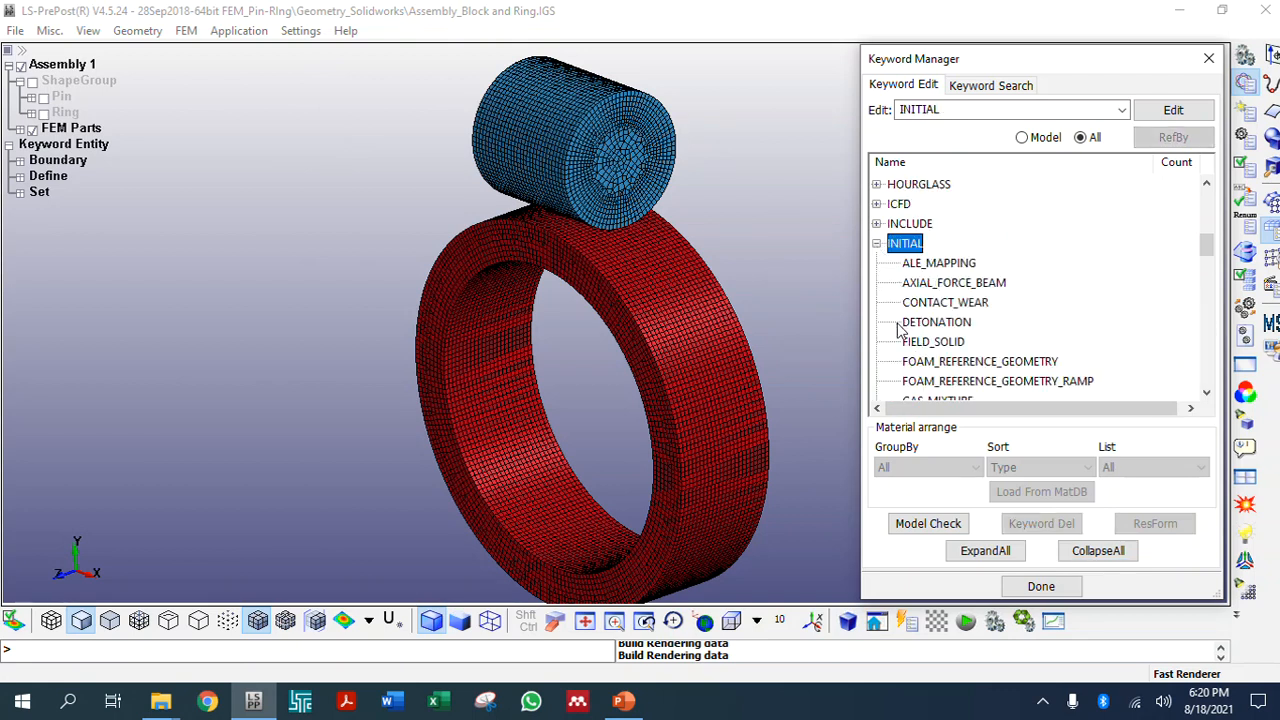
pyautogui.scroll(-15, 900, 330)
pyautogui.scroll(-5, 912, 345)
pyautogui.scroll(2, 903, 340)
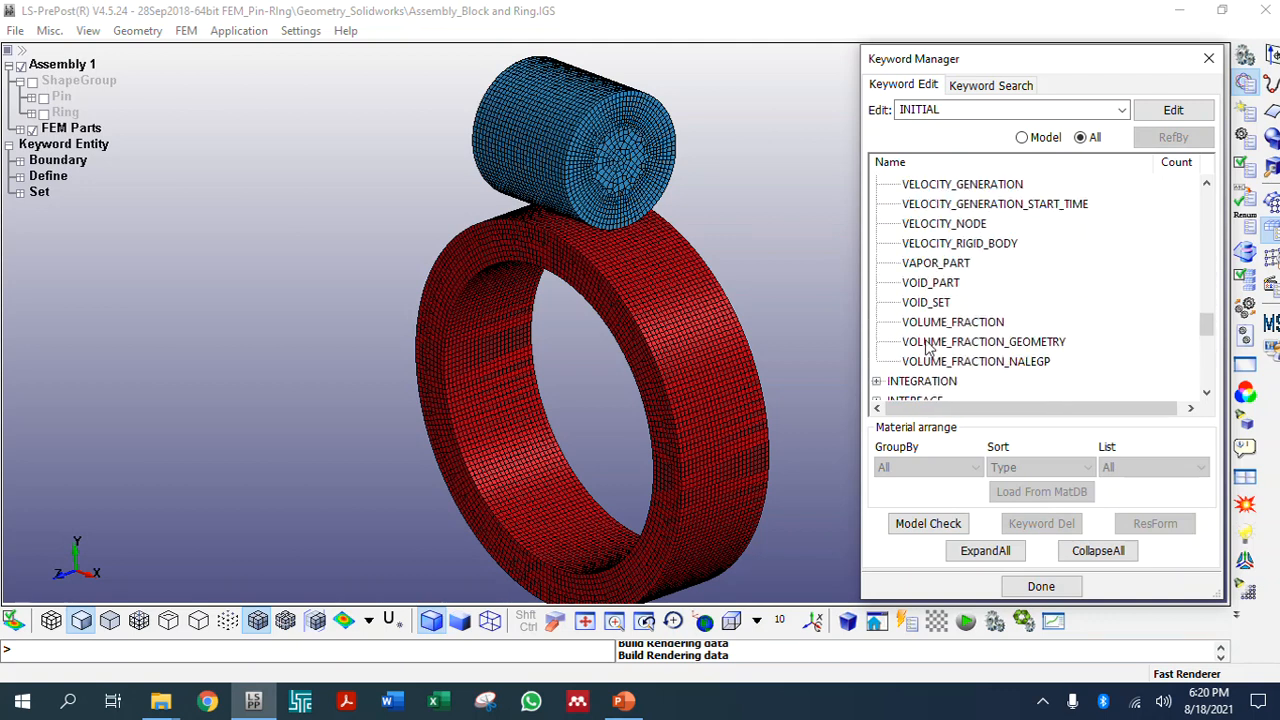
pyautogui.scroll(3, 923, 337)
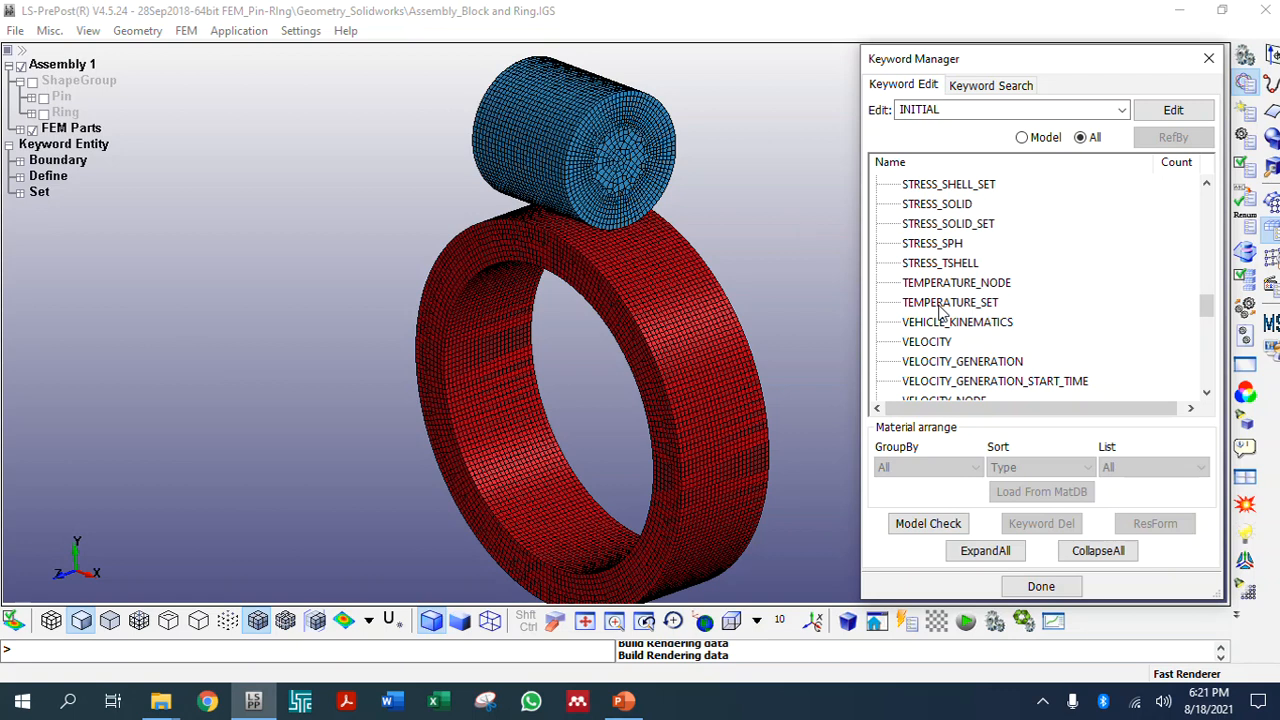
pyautogui.doubleClick(940, 310)
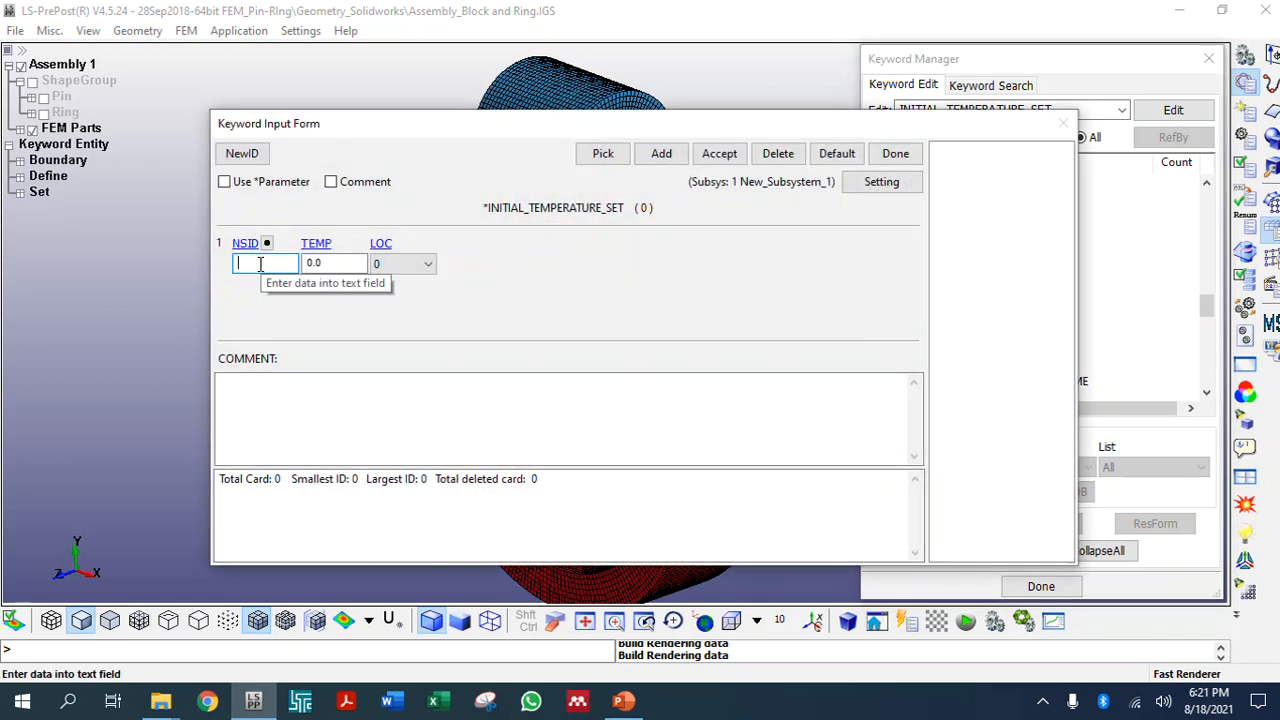
# Define the initial temperature set with a blank NSID and a TEMP of 20, save it and close the keyword manager
pyautogui.click(246, 243)
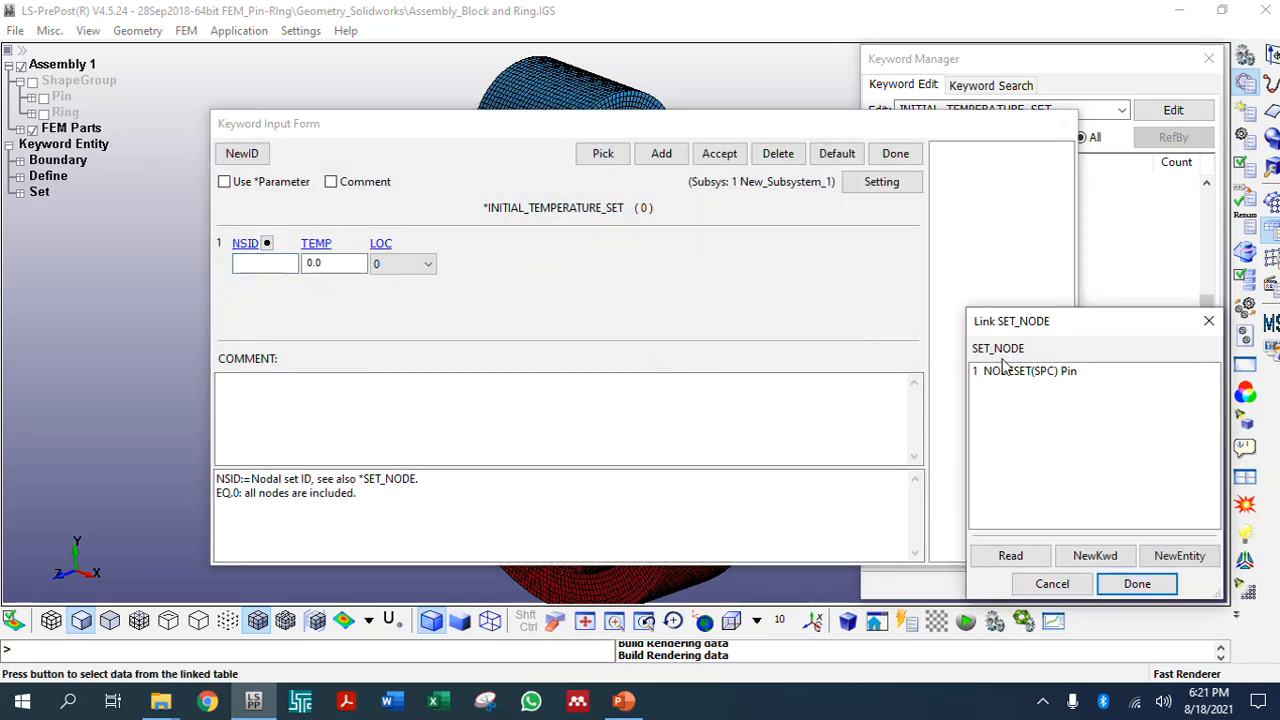
pyautogui.click(1050, 584)
pyautogui.click(268, 264)
pyautogui.moveTo(330, 264); pyautogui.dragTo(299, 260)
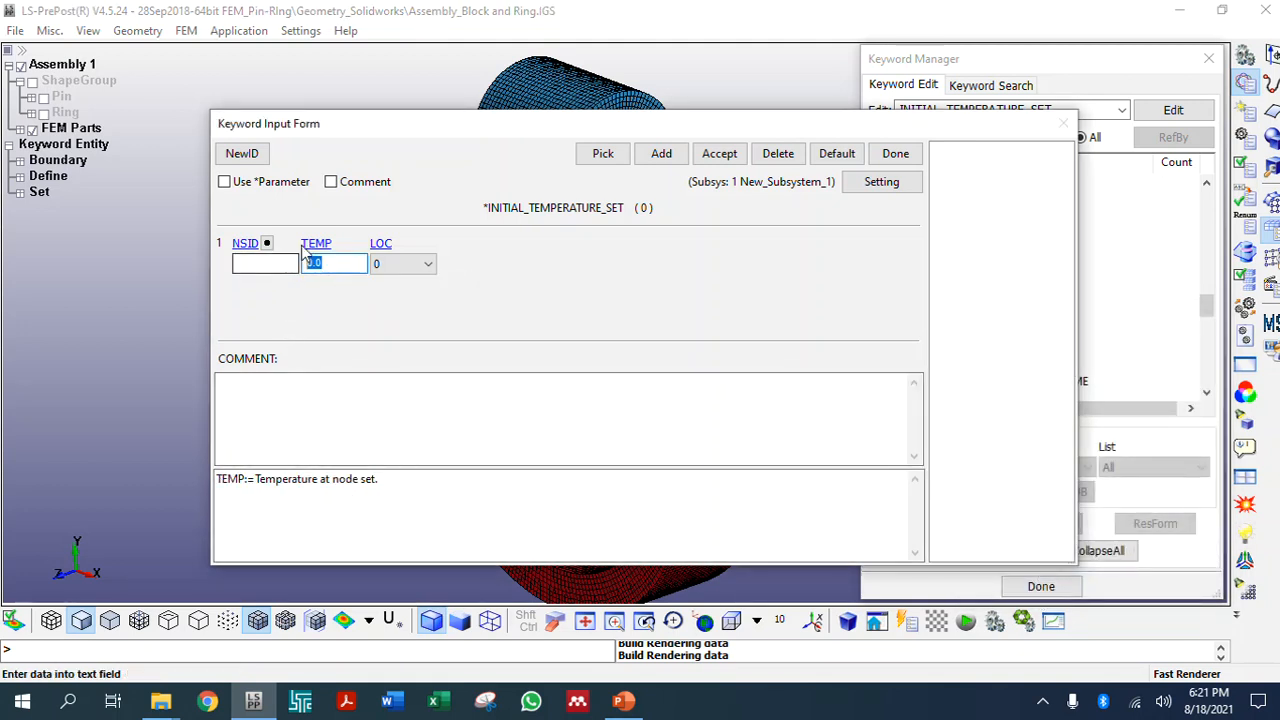
pyautogui.write('20')
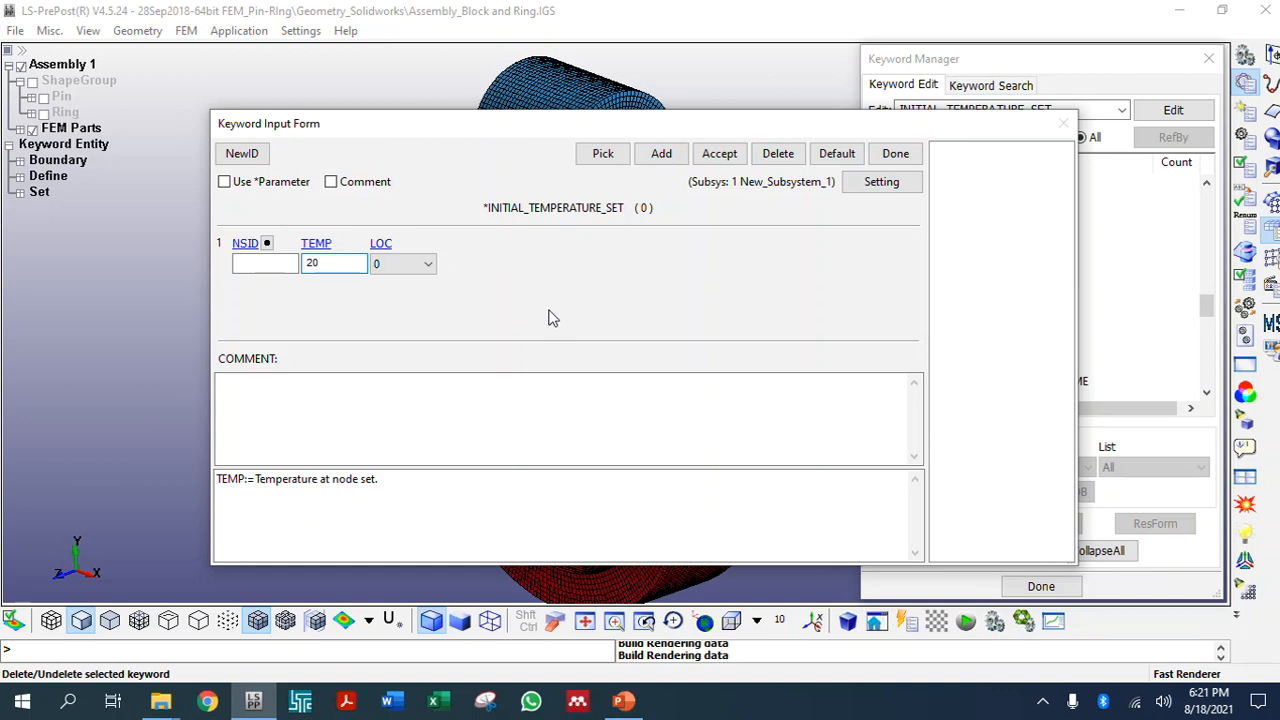
pyautogui.moveTo(504, 124); pyautogui.dragTo(374, 127)
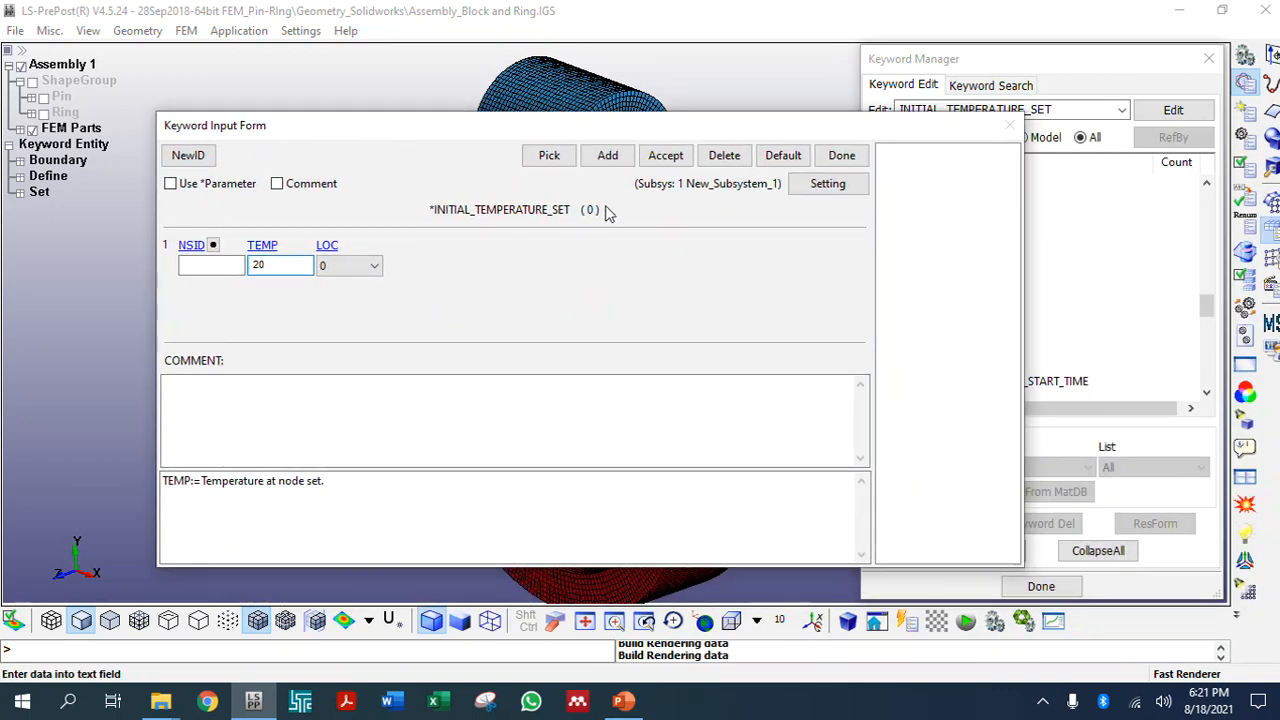
pyautogui.click(665, 155)
pyautogui.click(842, 155)
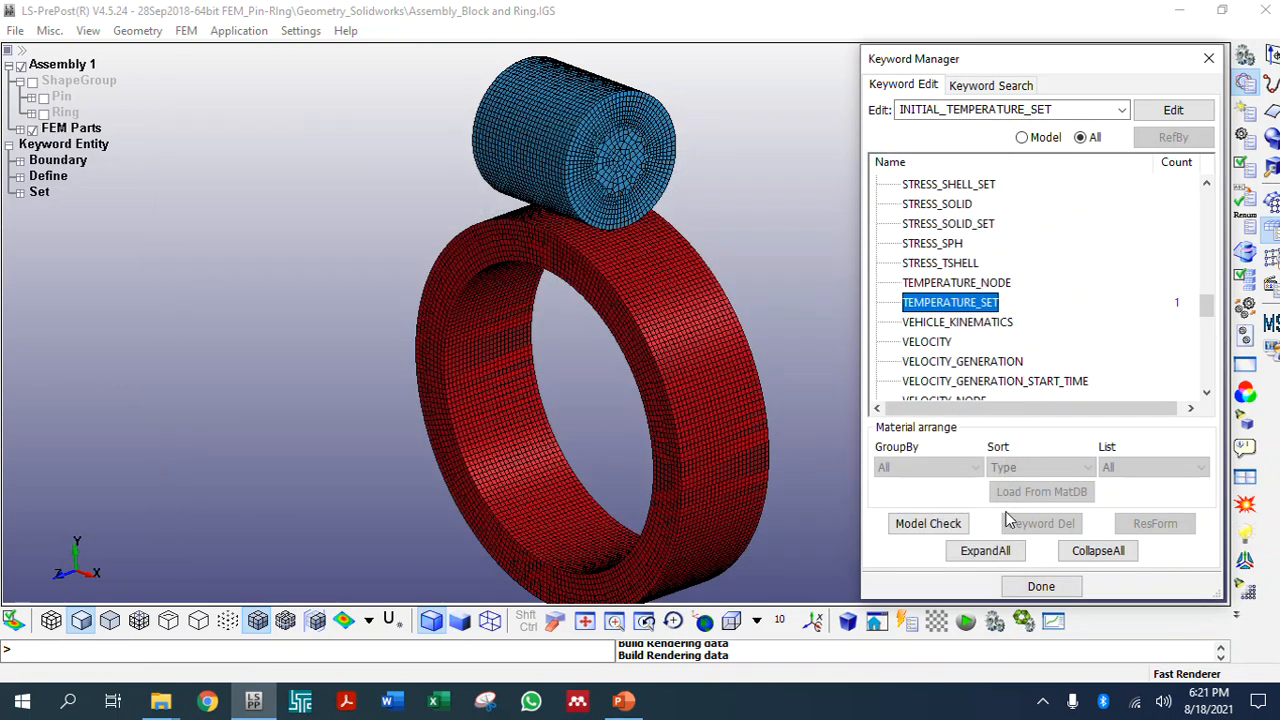
pyautogui.click(1096, 550)
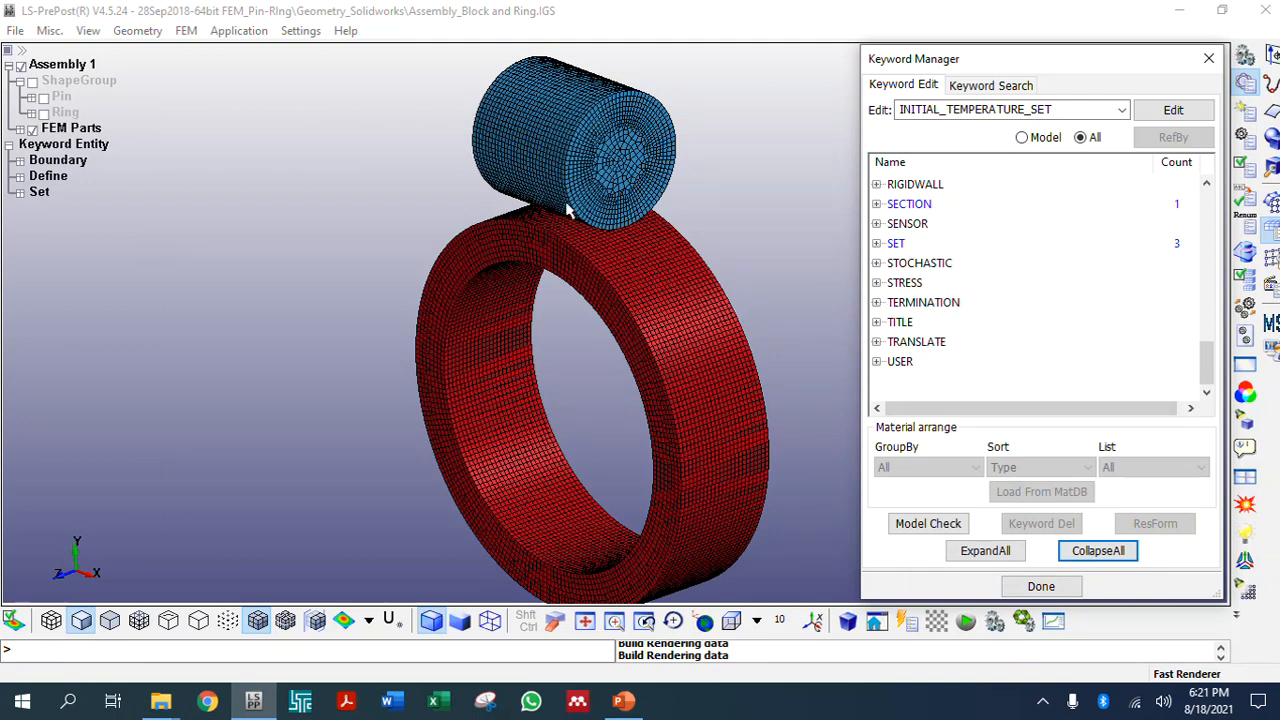
pyautogui.click(1041, 586)
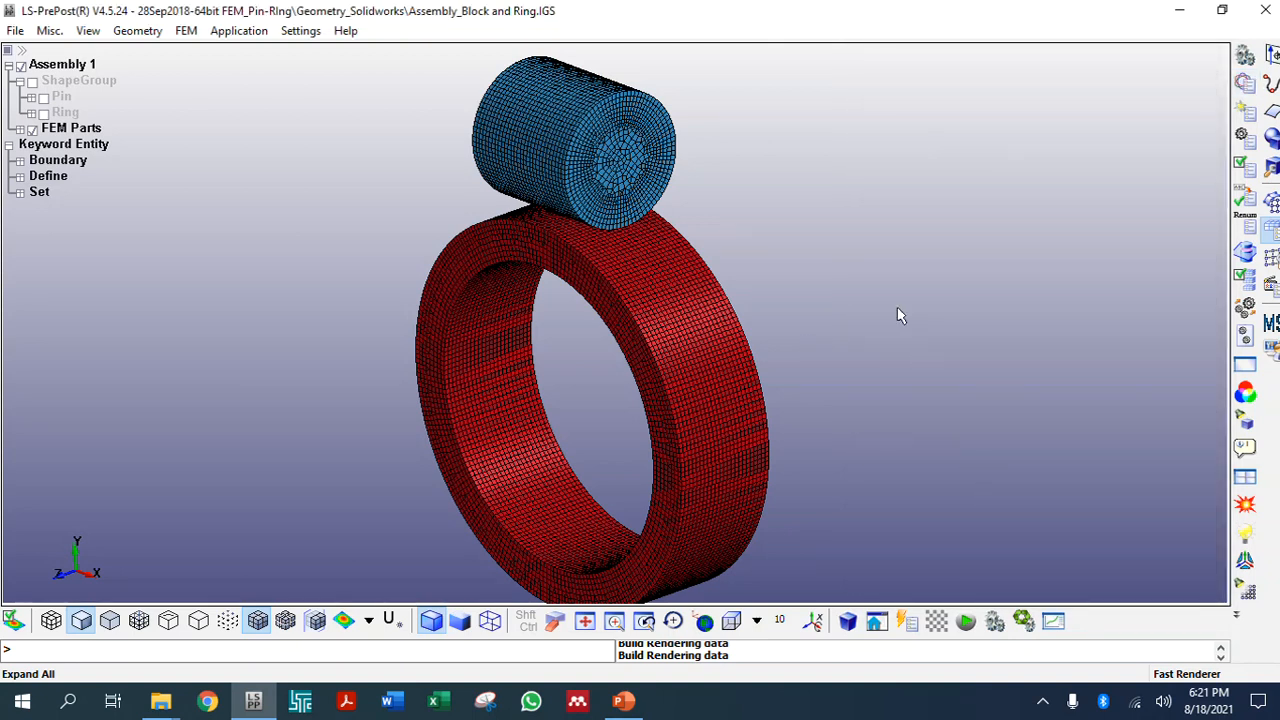
# Examine the contact region between the Pin's lower edge and the Ring's outer surface in the Top view
pyautogui.click(756, 621)
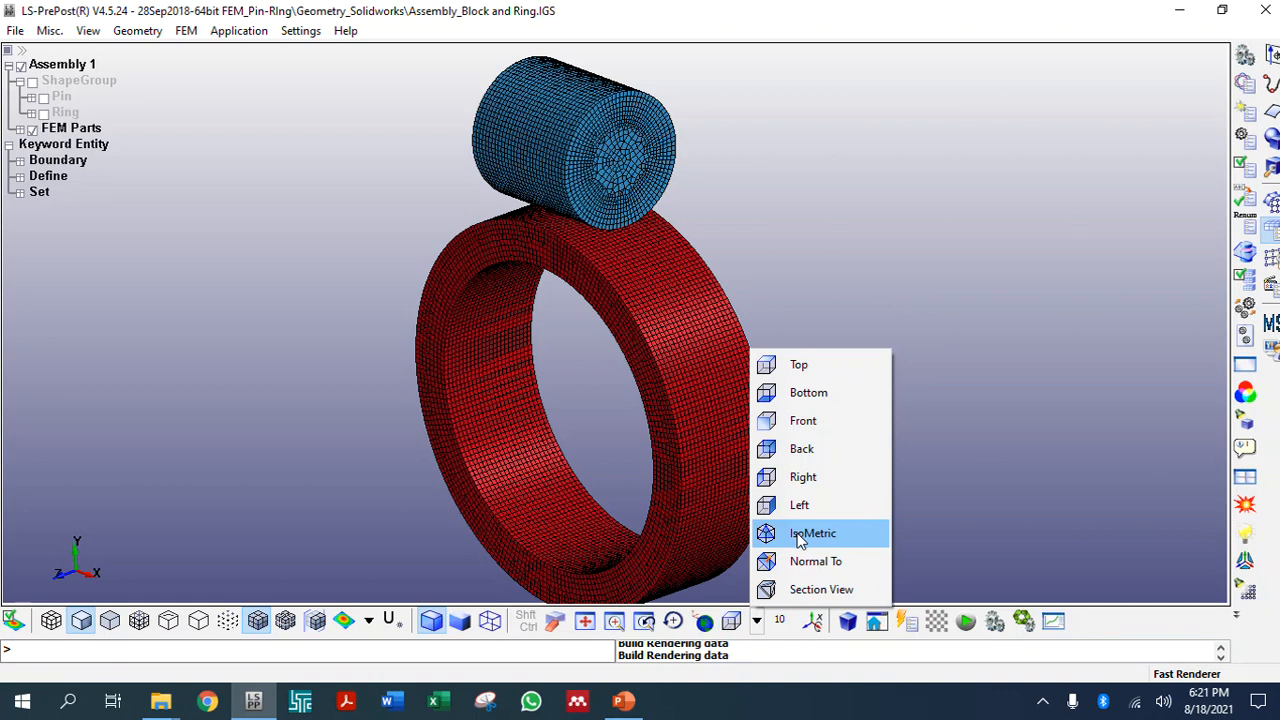
pyautogui.click(801, 368)
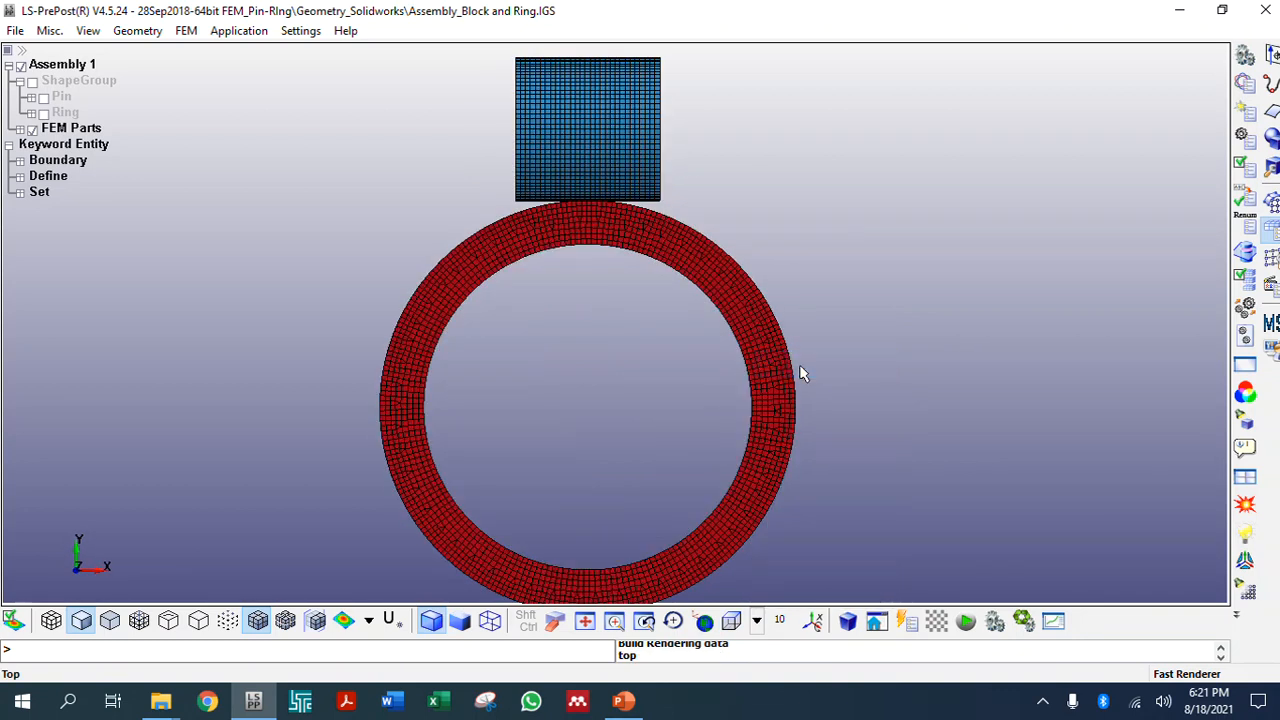
pyautogui.scroll(2, 517, 140)
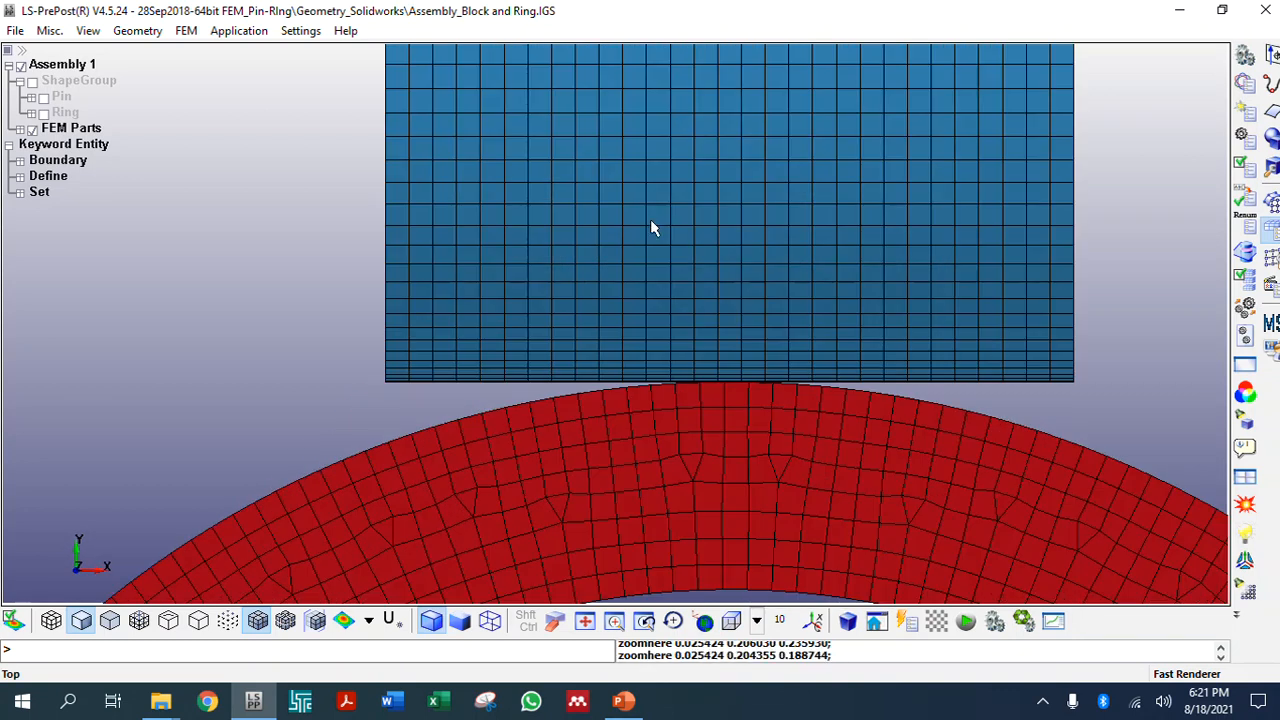
pyautogui.scroll(2, 714, 394)
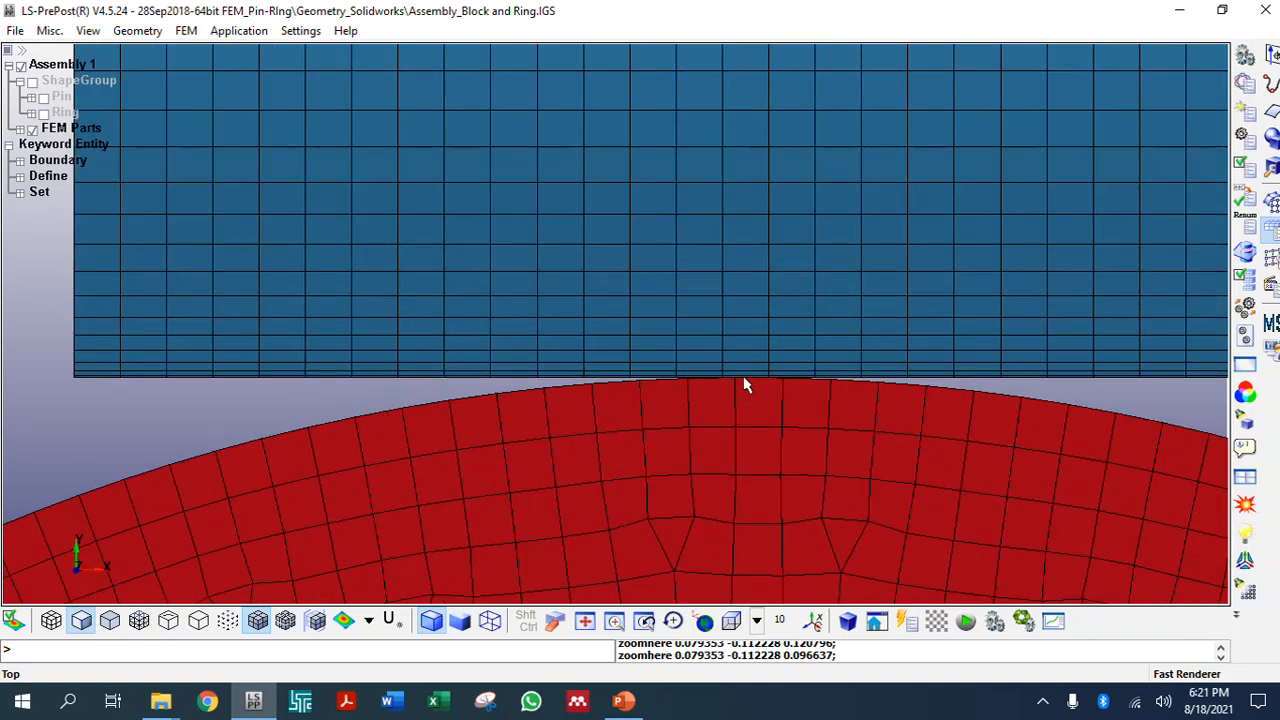
pyautogui.scroll(3, 744, 385)
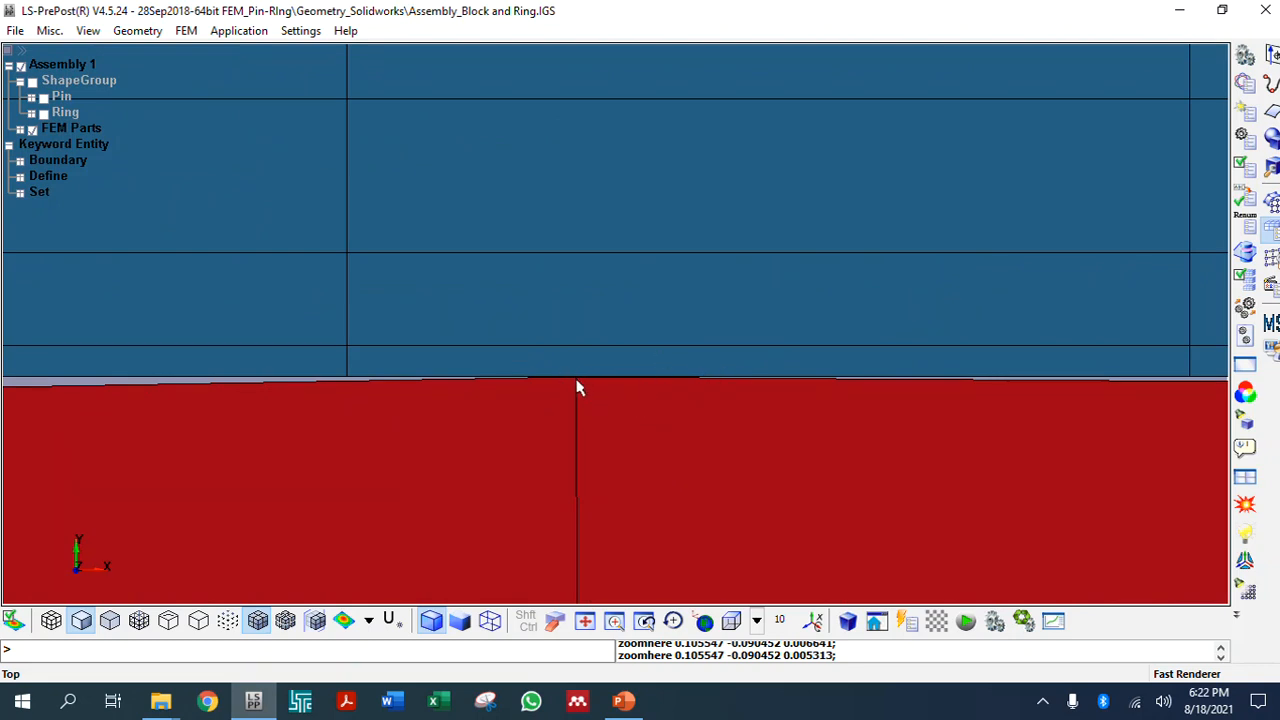
pyautogui.scroll(-3, 563, 381)
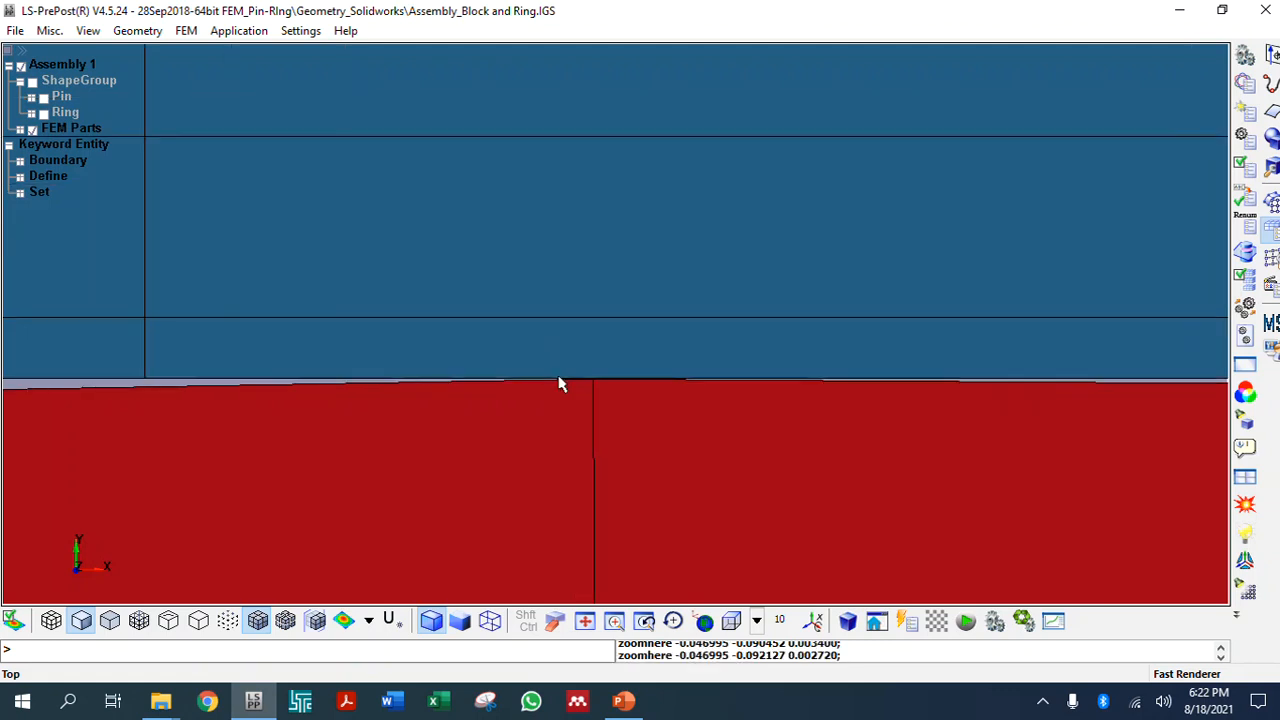
pyautogui.scroll(-3, 556, 366)
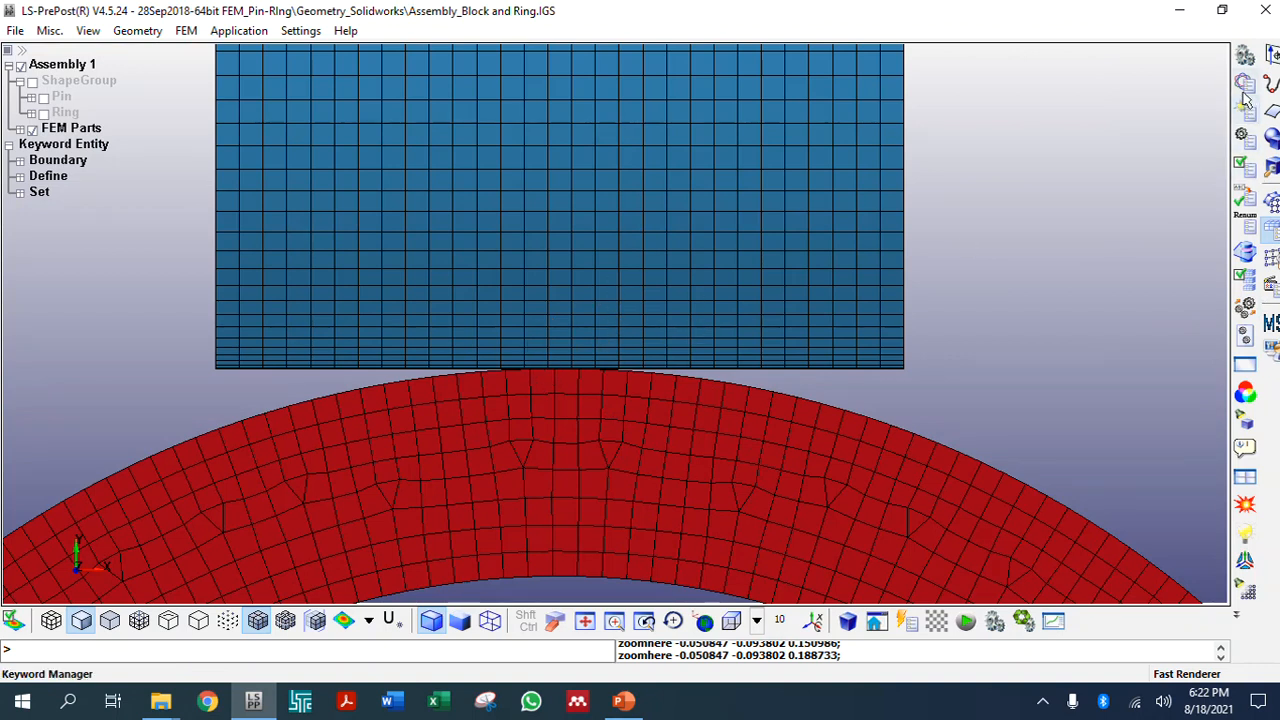
pyautogui.scroll(5, 552, 378)
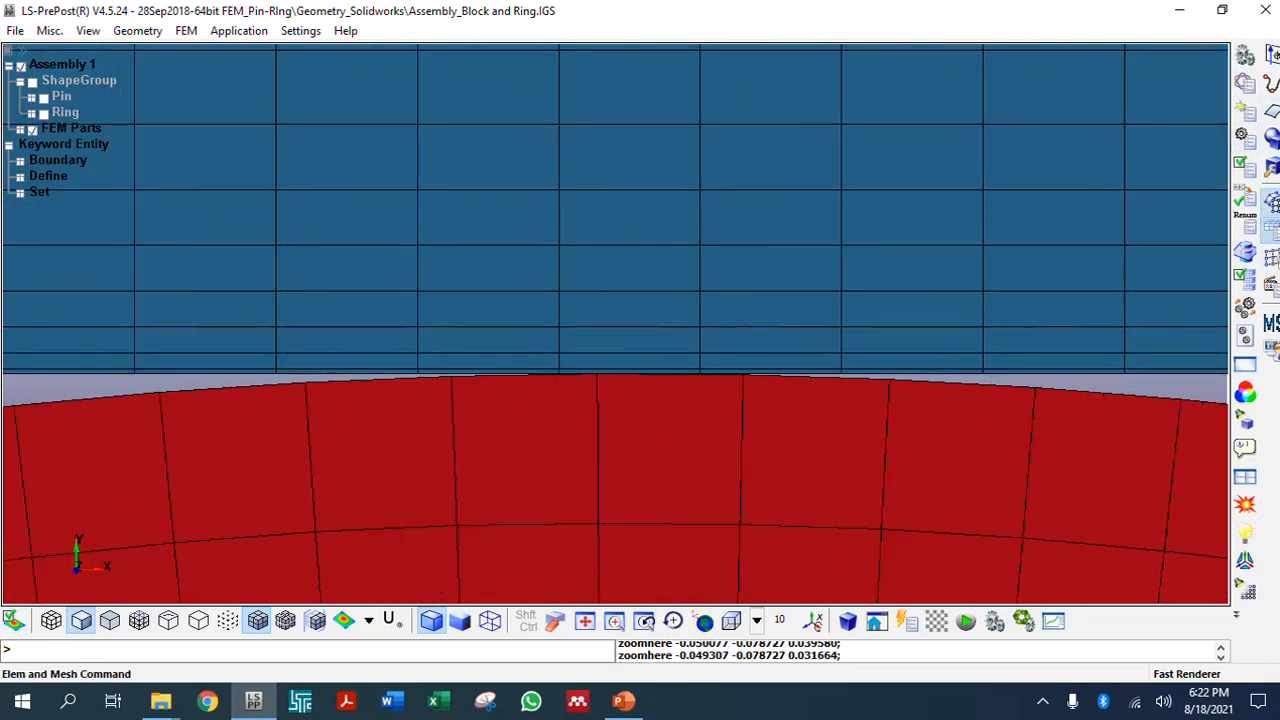
# Start a Translate transformation of the mesh and select all nodes of the Pin by part
pyautogui.click(1245, 252)
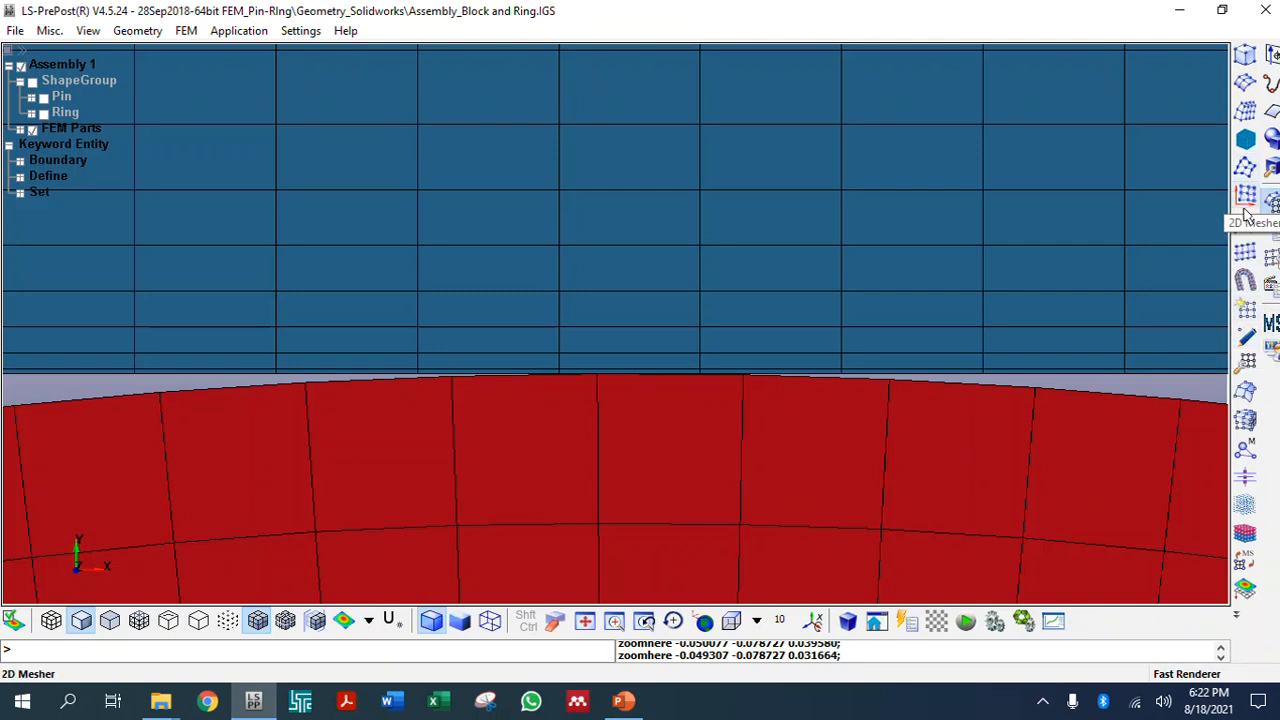
pyautogui.click(1272, 256)
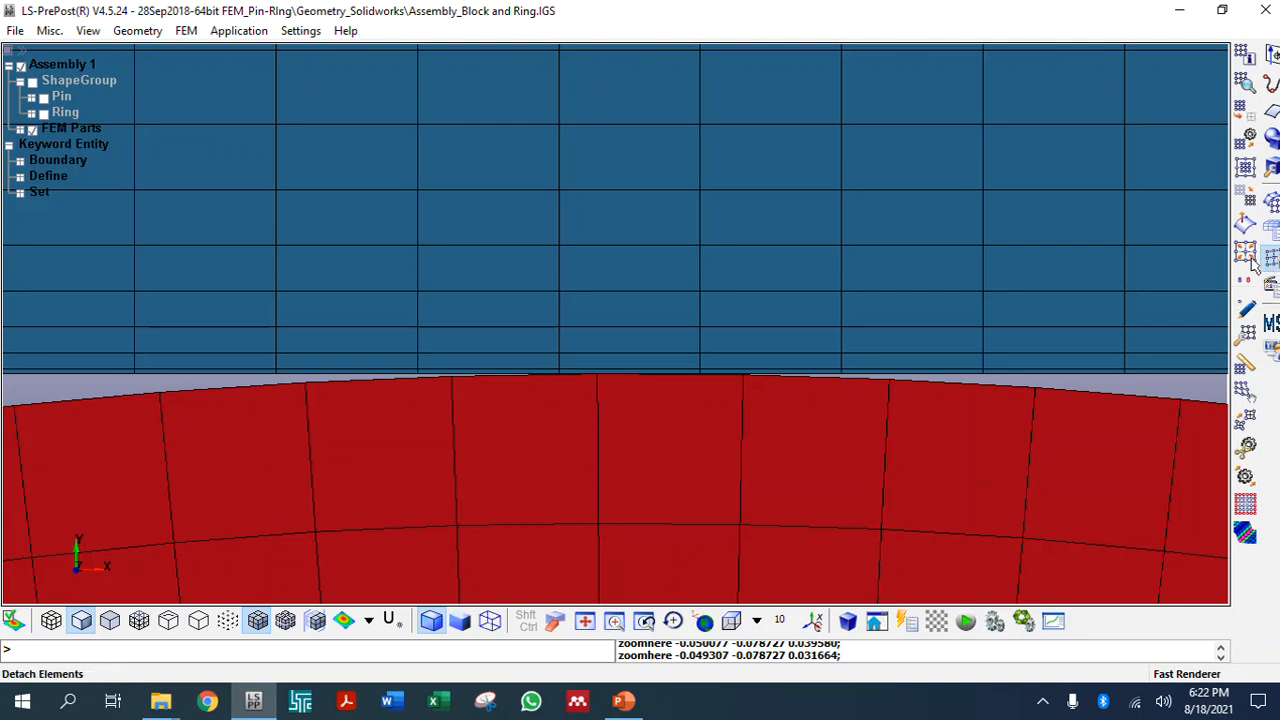
pyautogui.click(1246, 208)
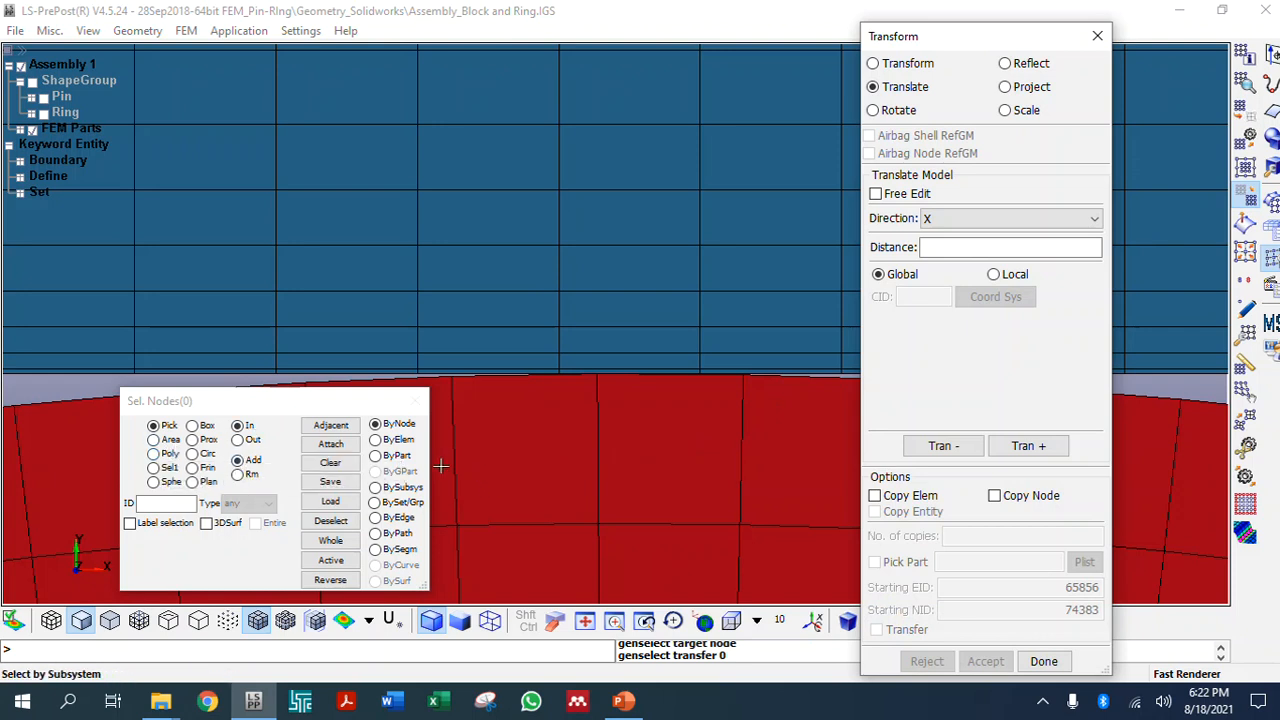
pyautogui.click(395, 456)
pyautogui.click(473, 309)
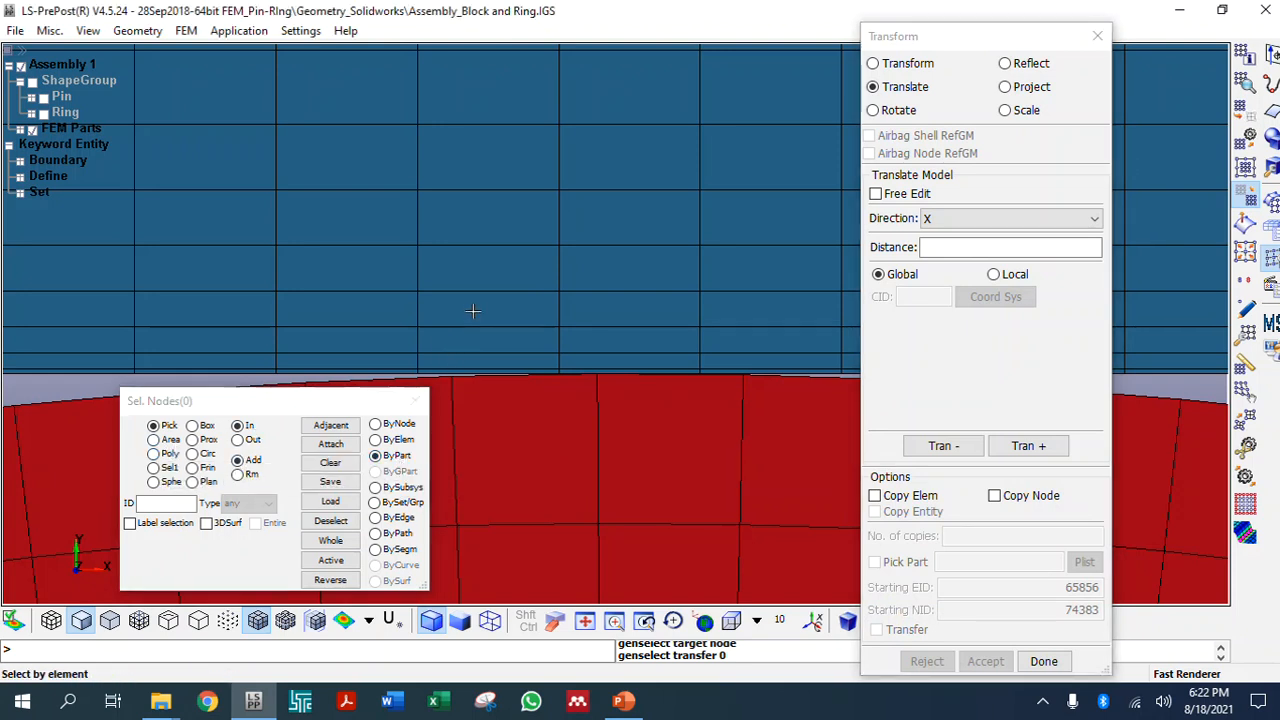
pyautogui.scroll(-2, 477, 306)
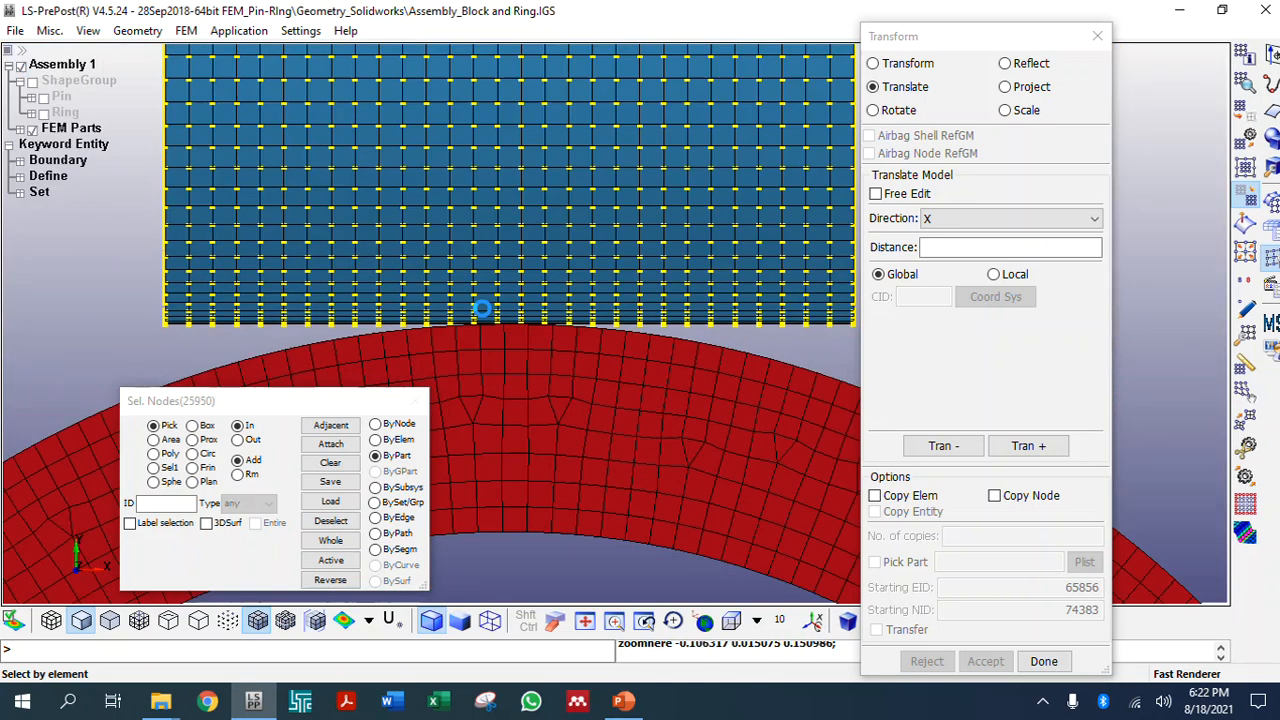
# Translate the selected Pin nodes by 0.1 in the positive global Y direction, accept the change and finish the transformation
pyautogui.click(946, 219)
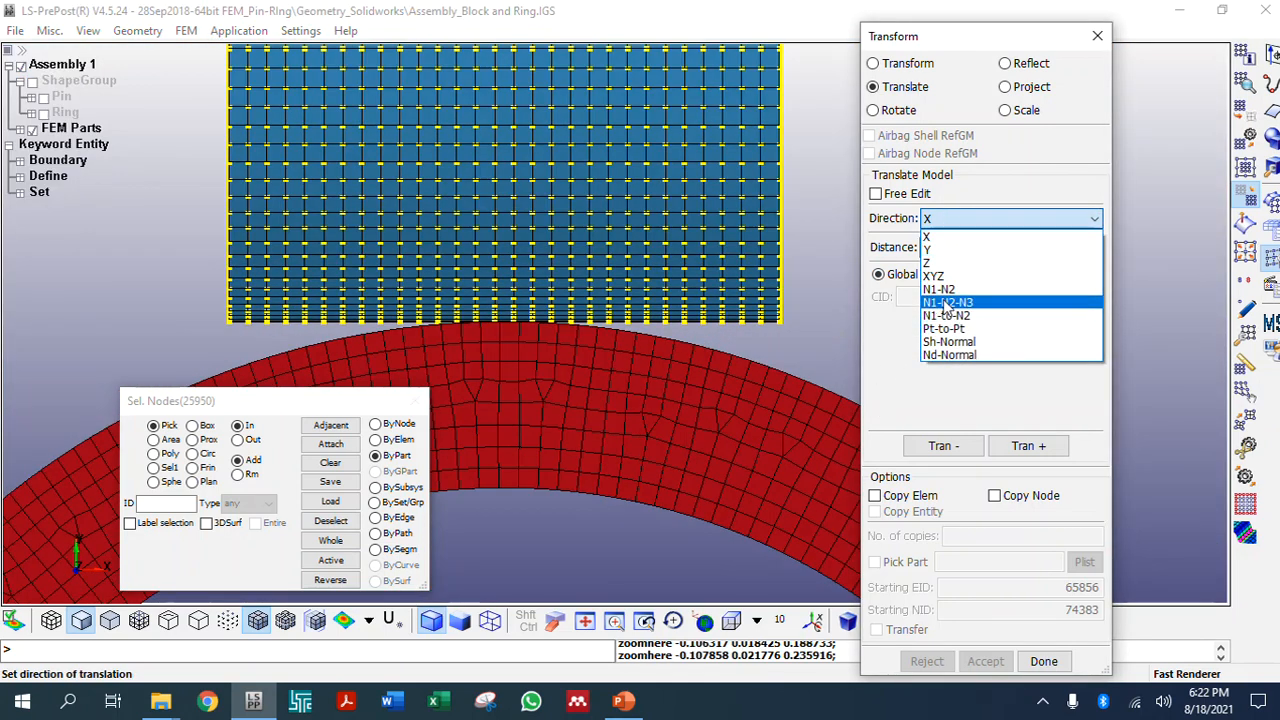
pyautogui.click(930, 249)
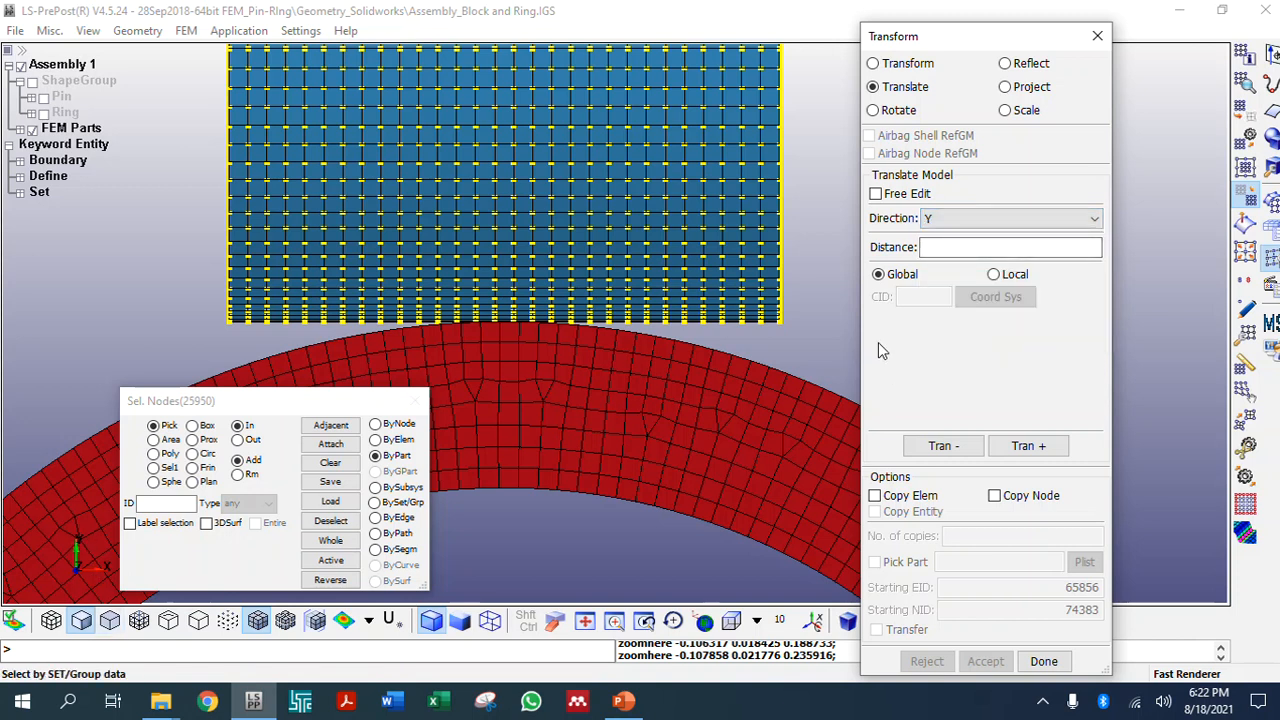
pyautogui.click(1000, 247)
pyautogui.scroll(5, 603, 328)
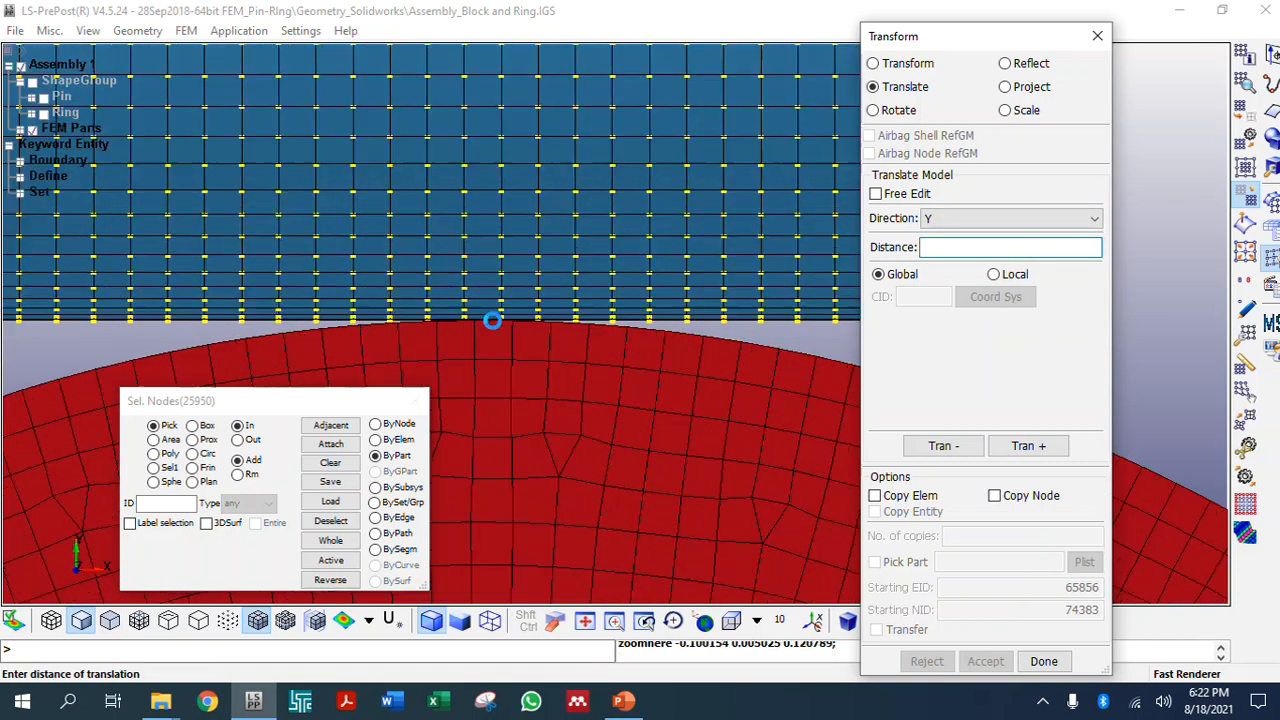
pyautogui.write('0.1')
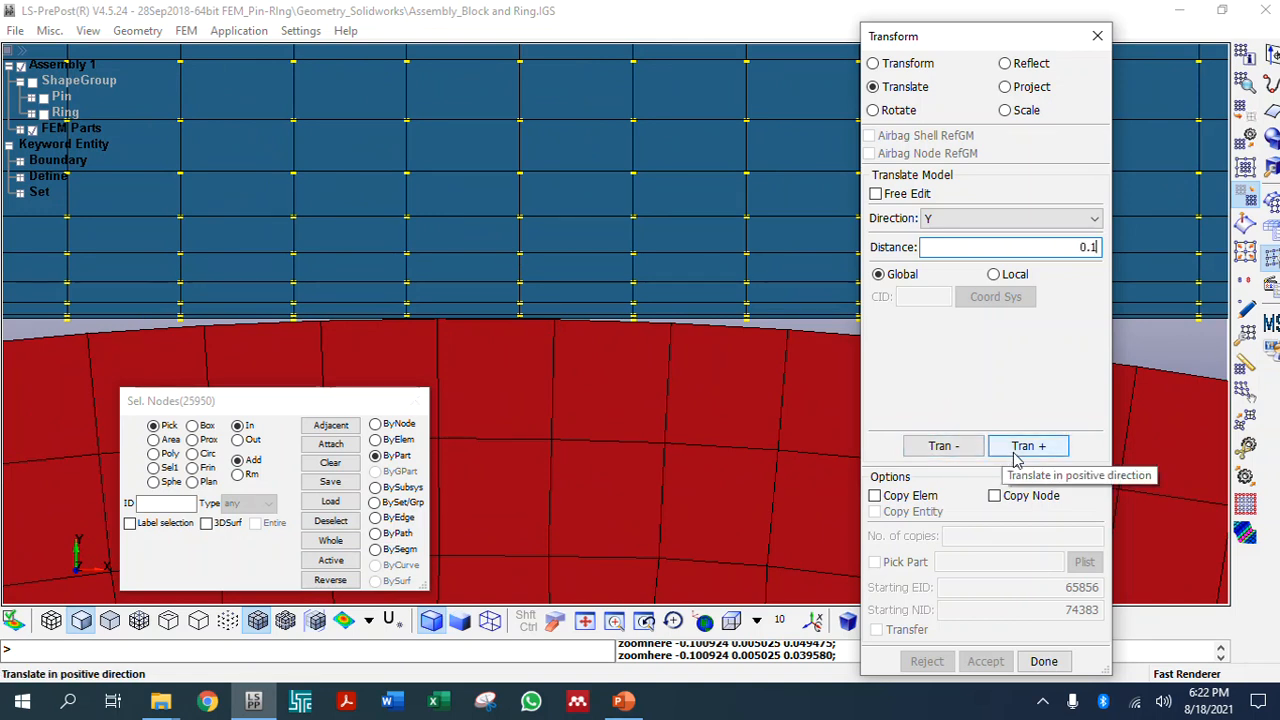
pyautogui.click(945, 449)
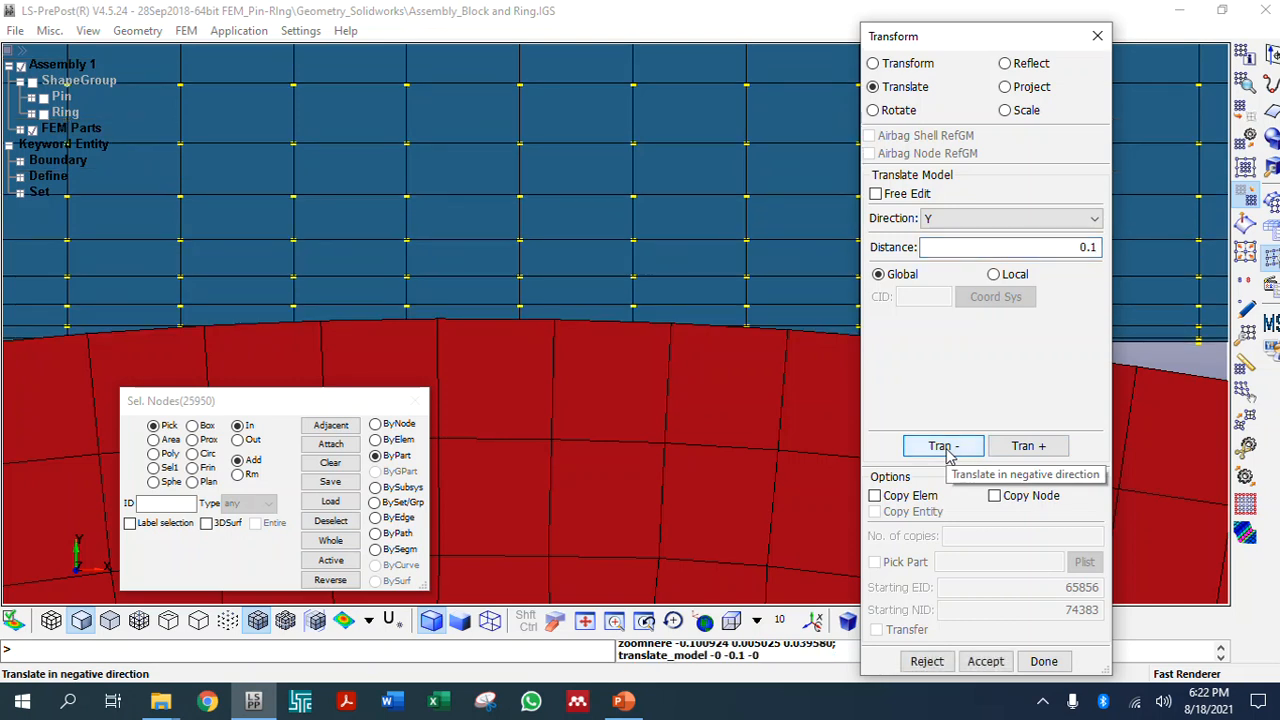
pyautogui.click(1012, 458)
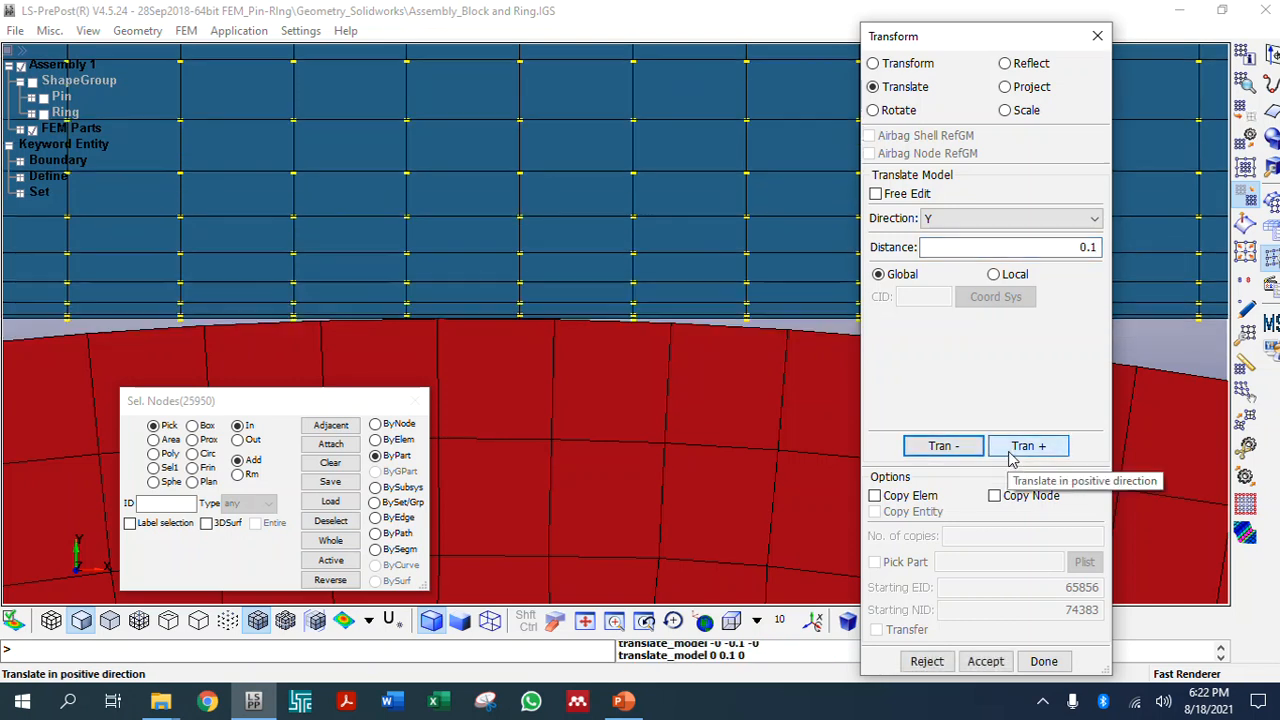
pyautogui.click(1012, 458)
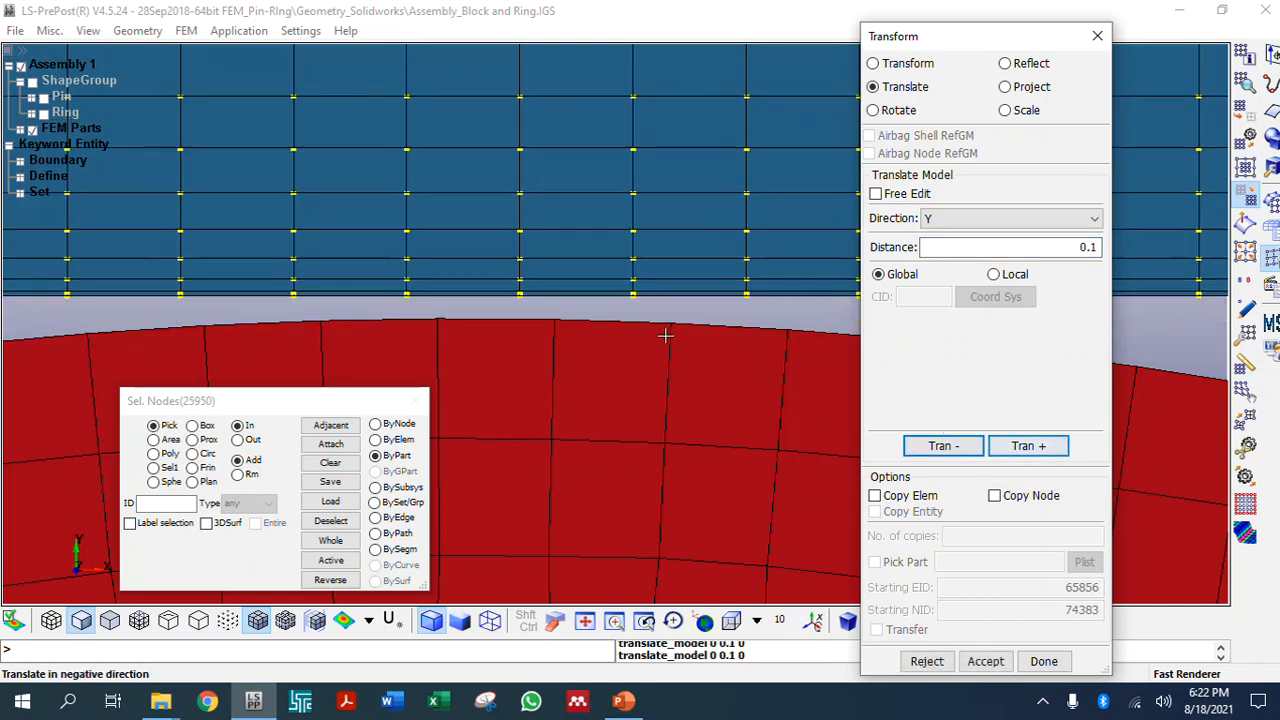
pyautogui.click(975, 663)
pyautogui.click(1043, 662)
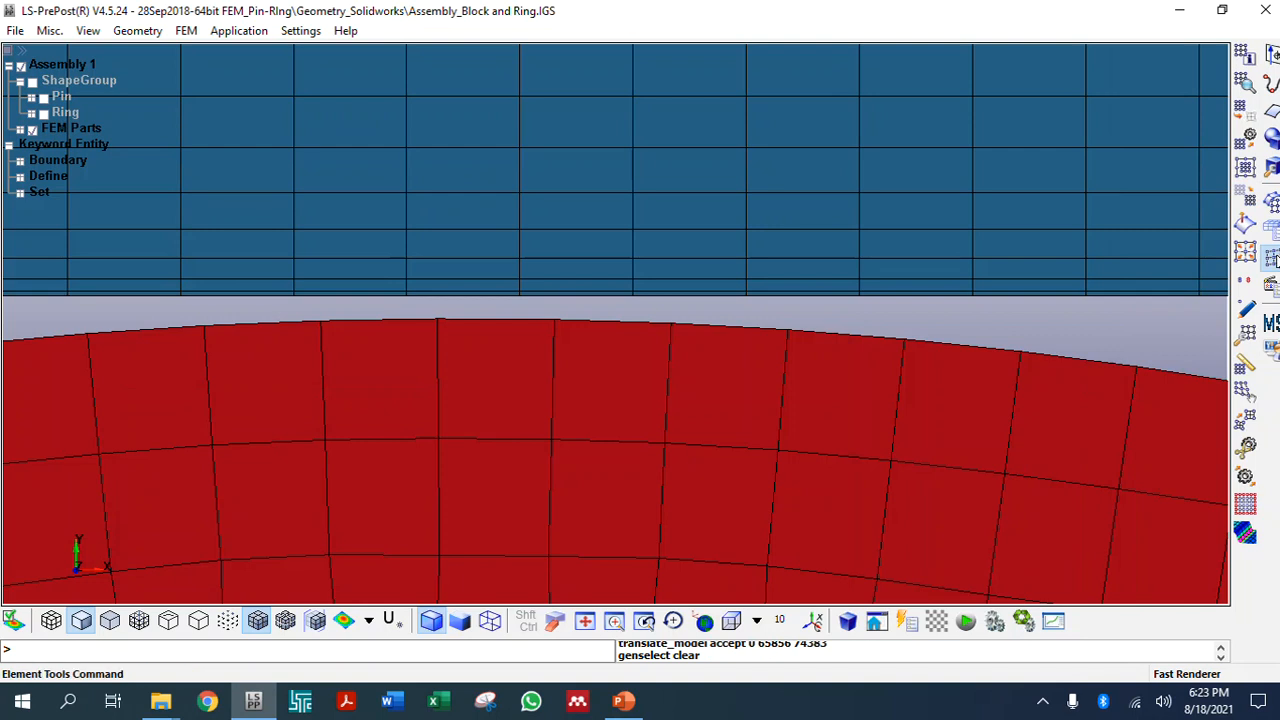
# Examine the gap between the Pin and the Ring in an angled 3D view and up close in the Top view
pyautogui.scroll(-8, 641, 335)
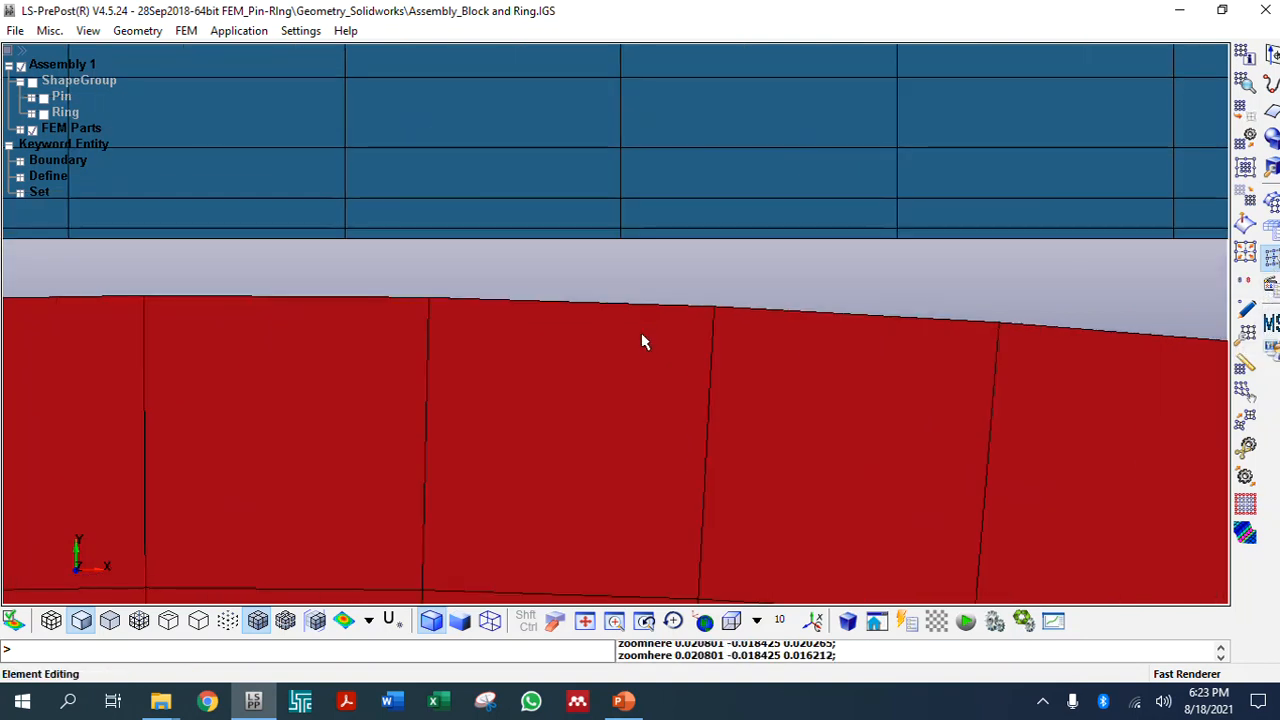
pyautogui.scroll(-2, 635, 319)
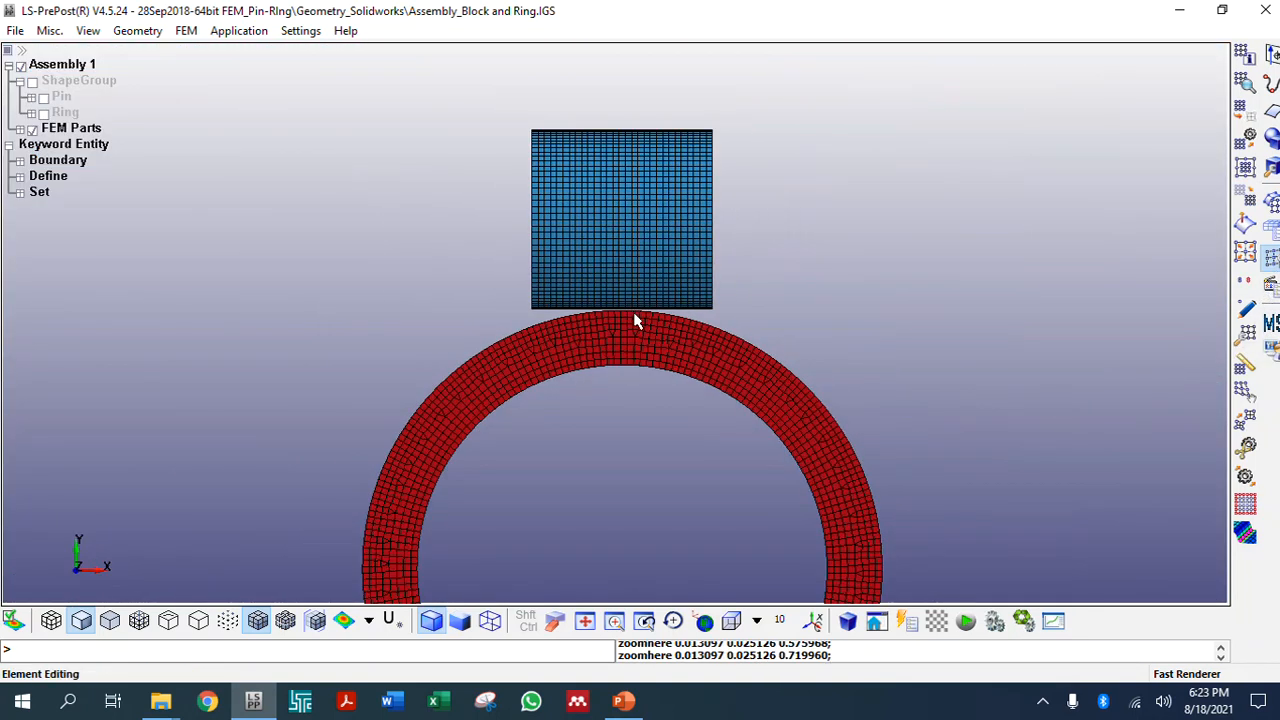
pyautogui.moveTo(777, 409)
pyautogui.keyDown('ctrl'); pyautogui.mouseDown()
pyautogui.moveTo(609, 457)
pyautogui.moveTo(617, 378)
pyautogui.mouseUp(); pyautogui.keyUp('ctrl')
pyautogui.moveTo(660, 267)
pyautogui.keyDown('ctrl'); pyautogui.mouseDown()
pyautogui.moveTo(543, 229)
pyautogui.moveTo(529, 249)
pyautogui.mouseUp(); pyautogui.keyUp('ctrl')
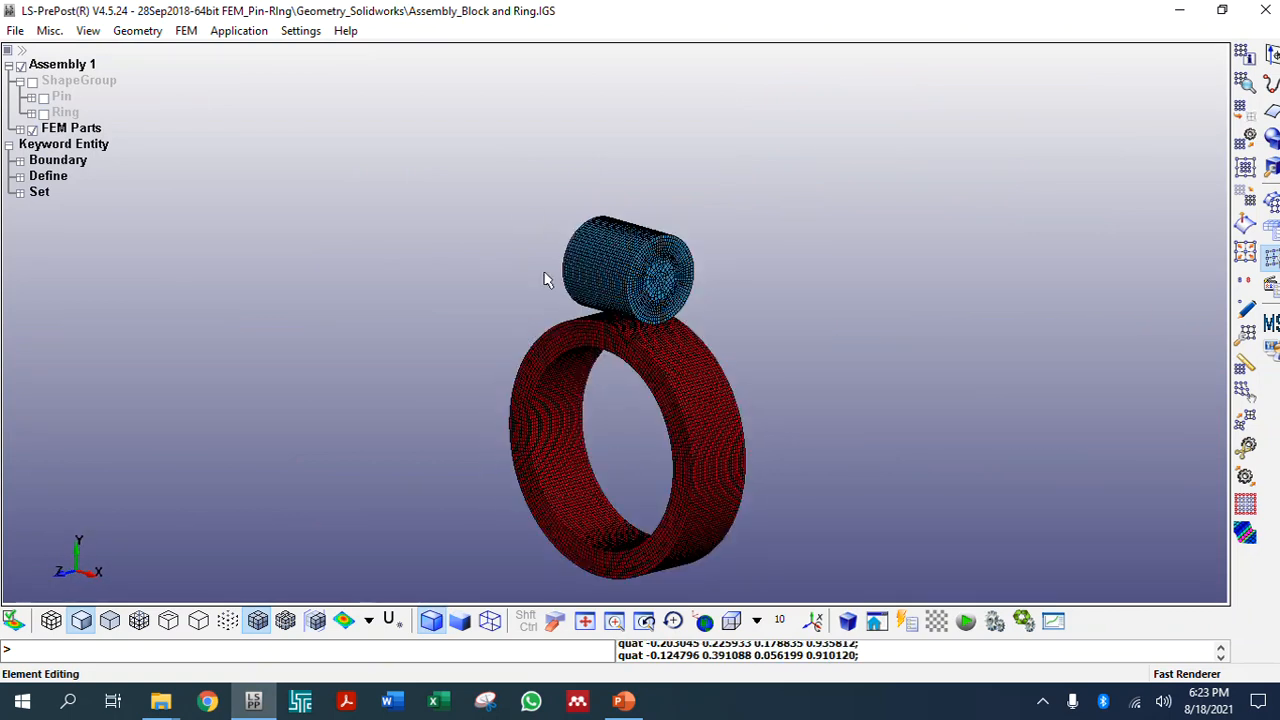
pyautogui.scroll(4, 617, 366)
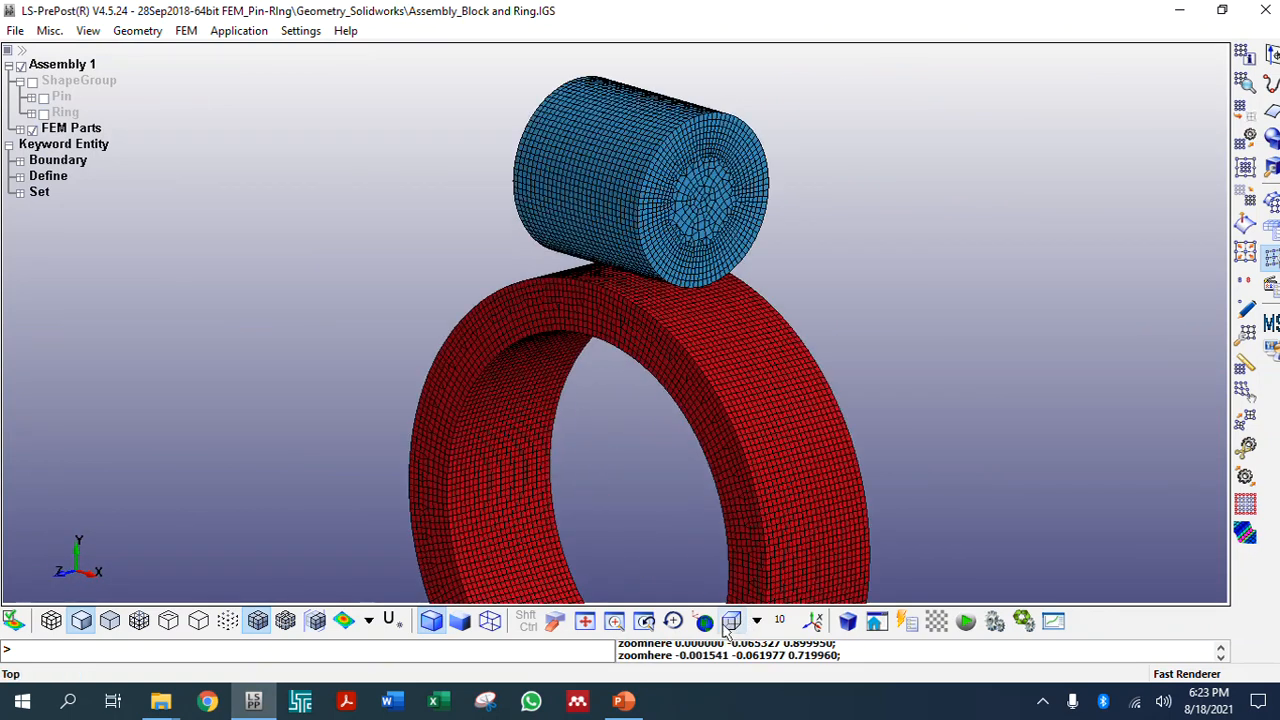
pyautogui.click(731, 621)
pyautogui.scroll(4, 600, 212)
pyautogui.scroll(2, 714, 457)
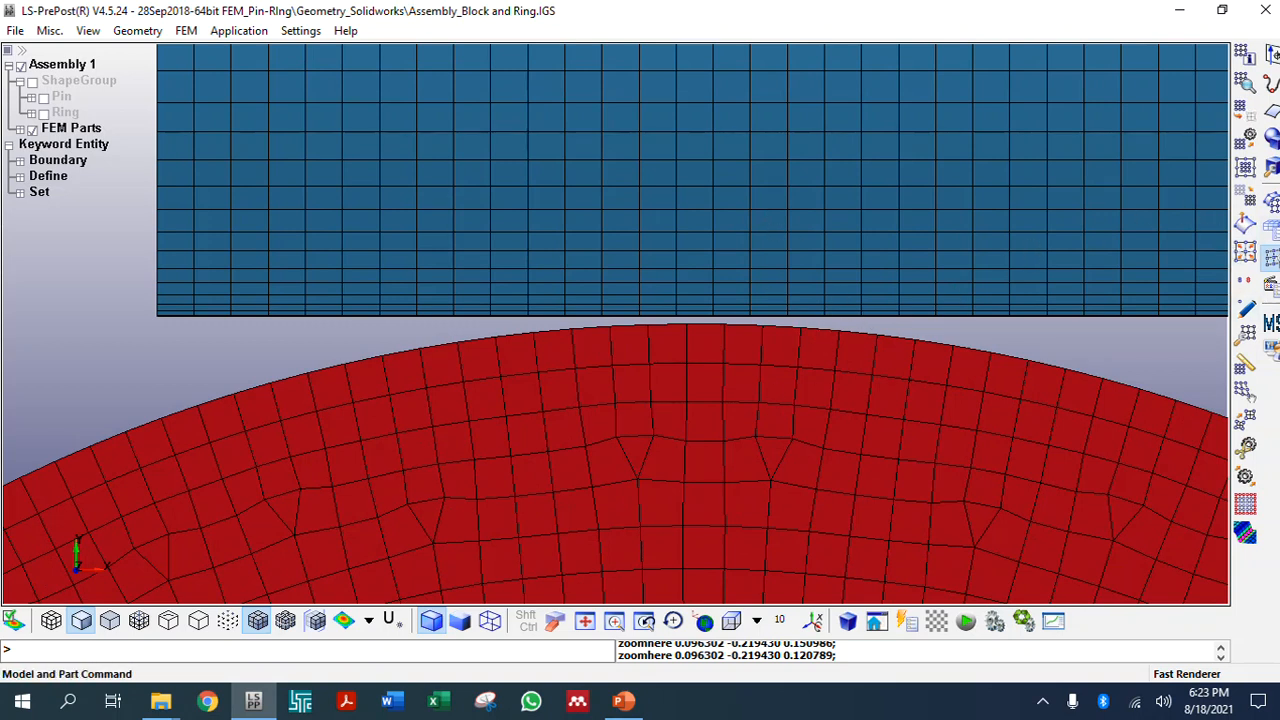
# Open the keyword manager and select AUTOMATIC_SURFACE_TO_SURFACE among all available CONTACT keywords
pyautogui.click(1272, 240)
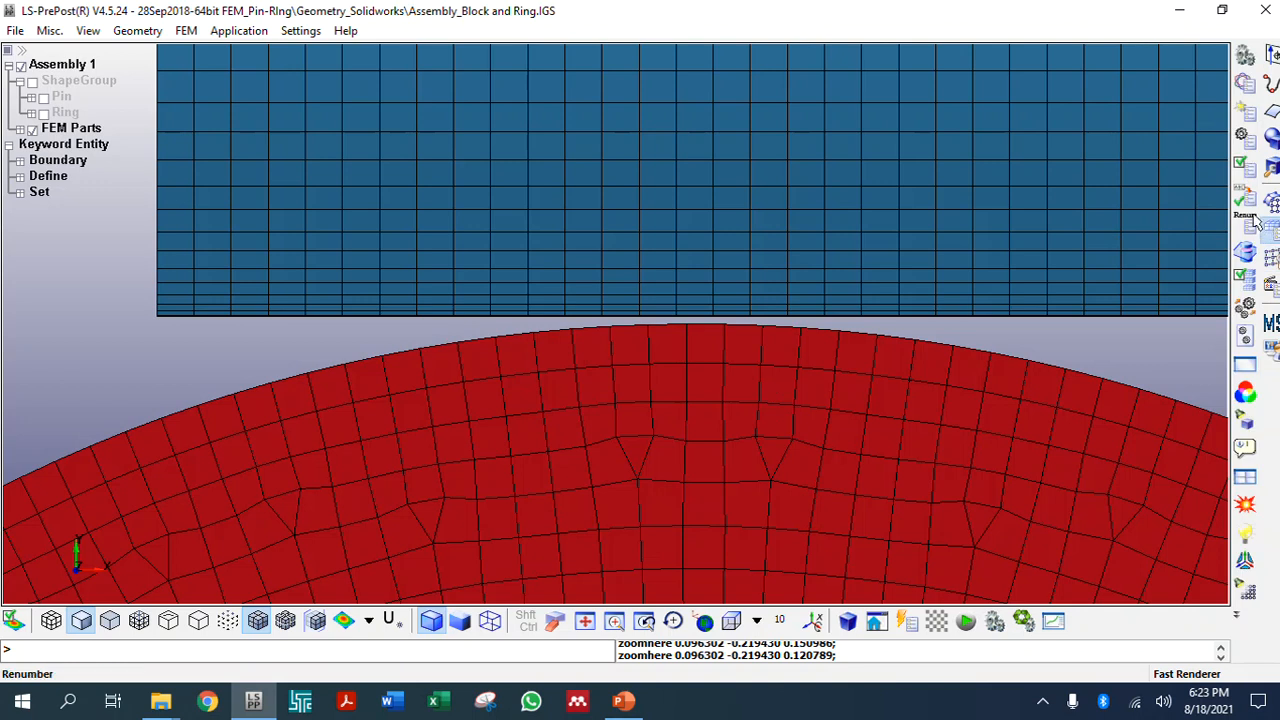
pyautogui.click(1245, 88)
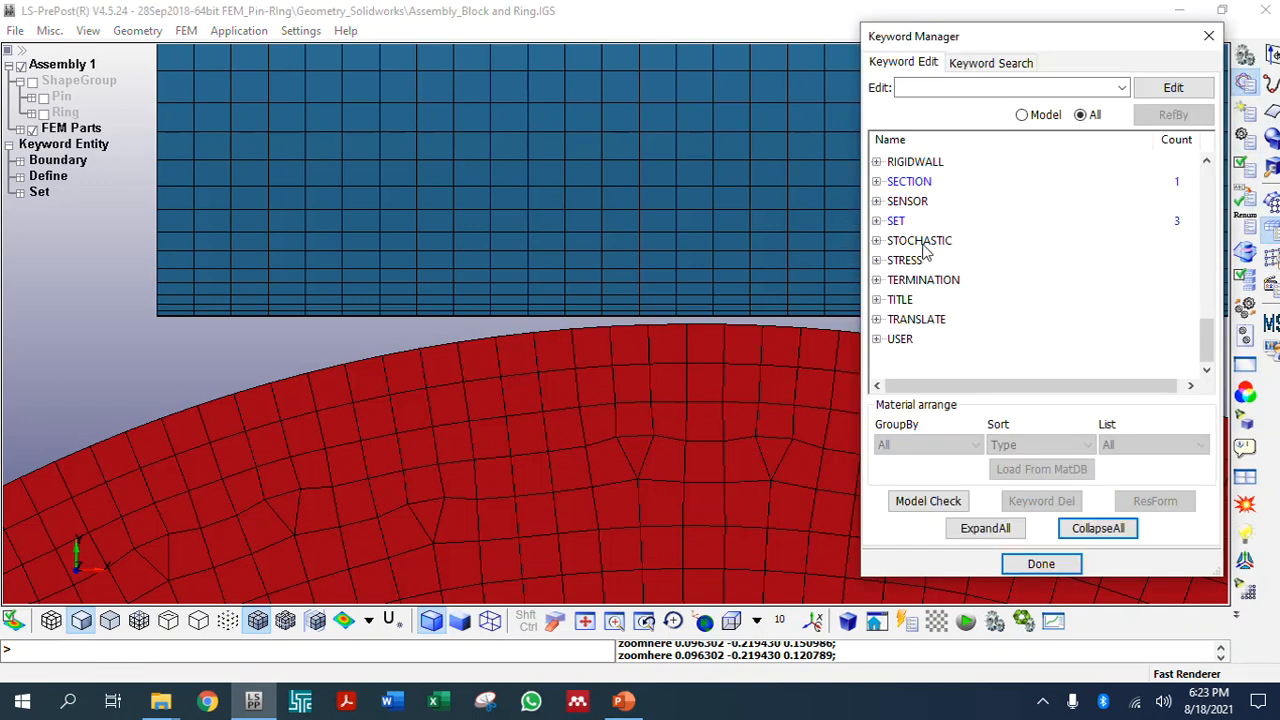
pyautogui.scroll(10, 925, 250)
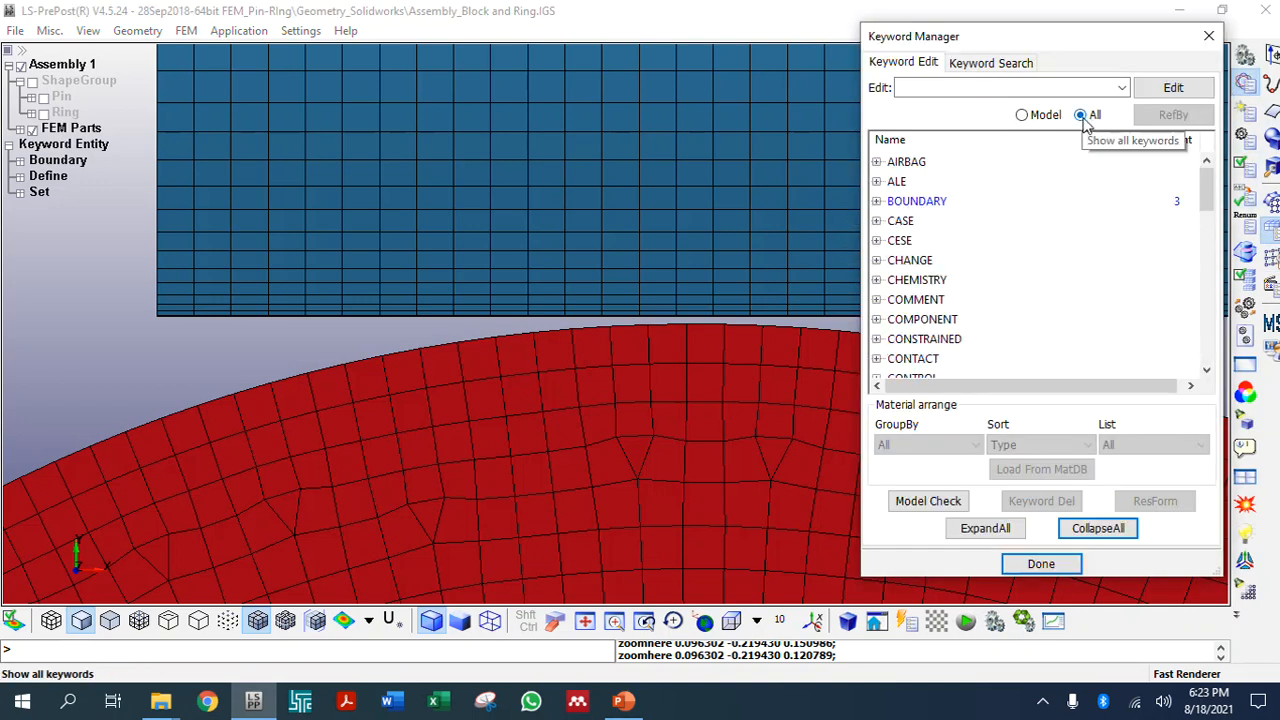
pyautogui.click(878, 360)
pyautogui.scroll(-3, 897, 300)
pyautogui.click(876, 182)
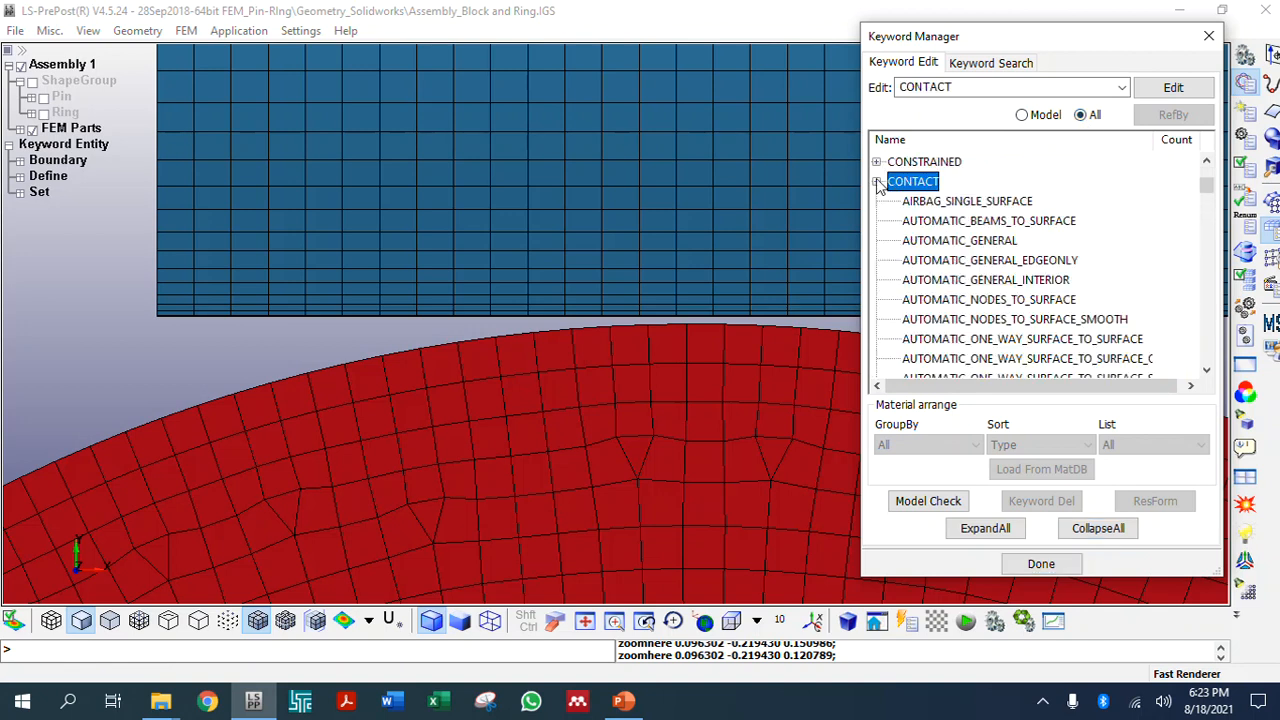
pyautogui.scroll(-6, 930, 310)
pyautogui.scroll(2, 922, 326)
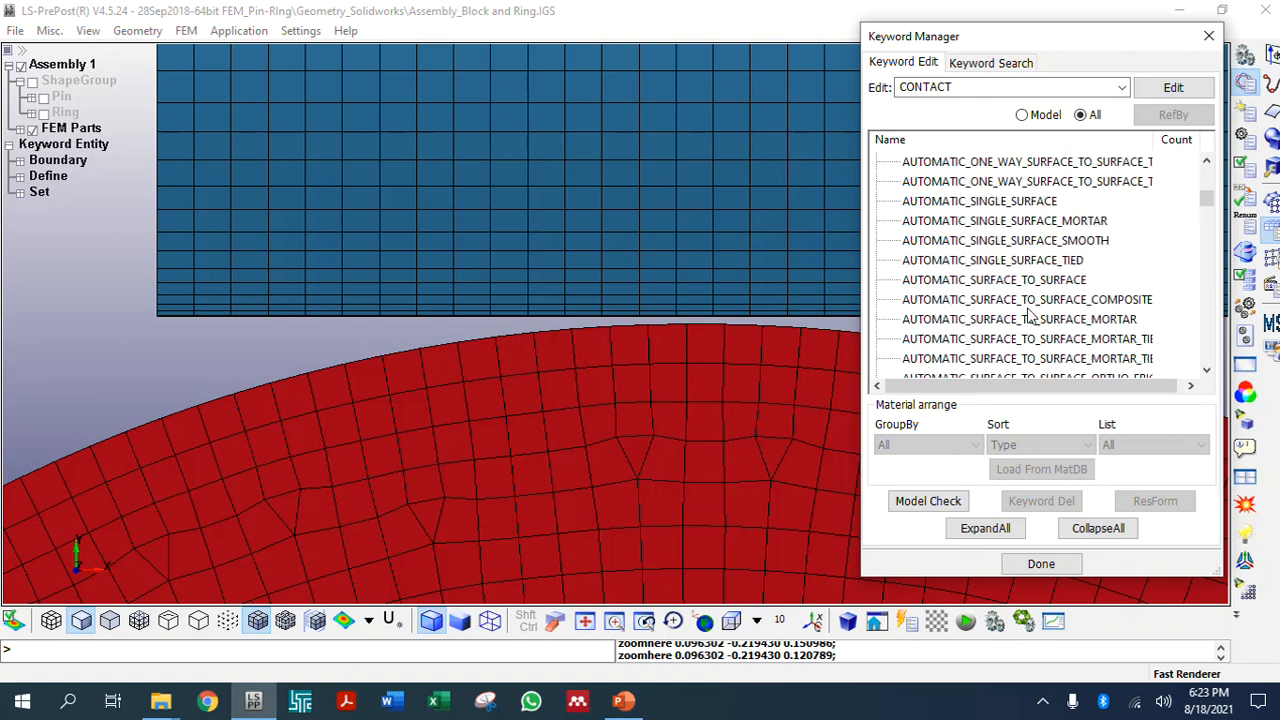
pyautogui.click(992, 283)
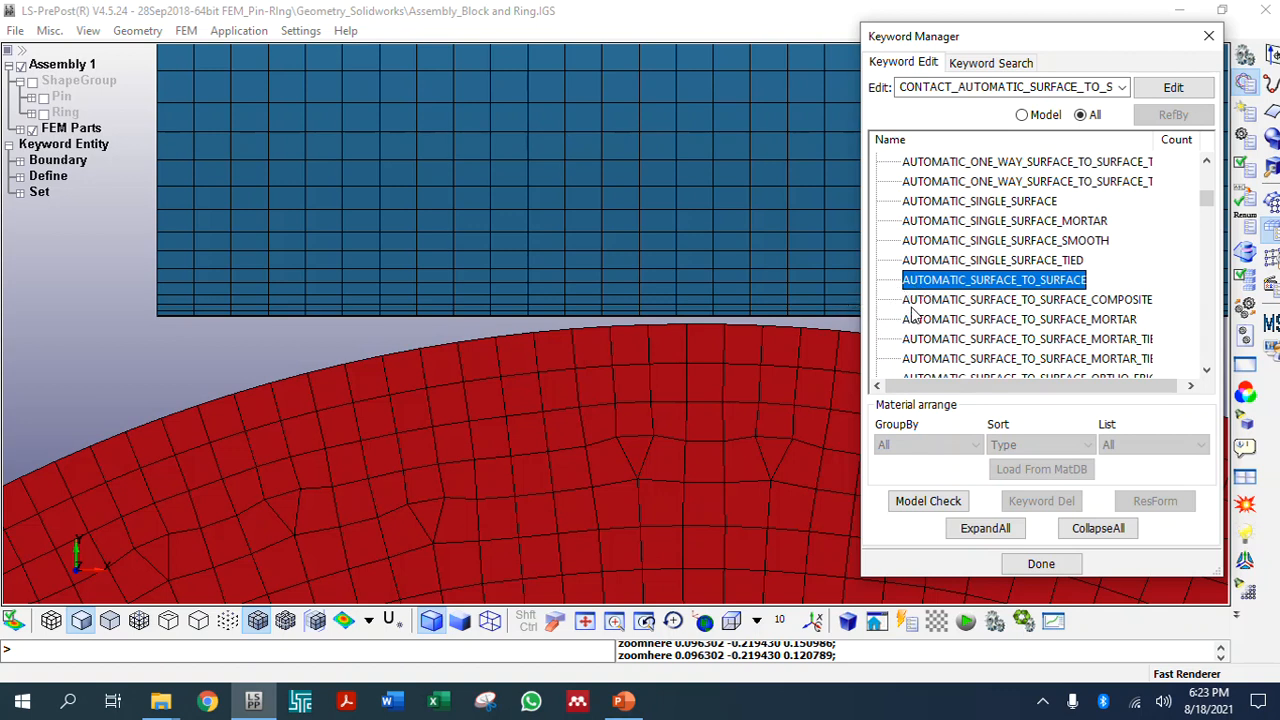
# Look through the remaining CONTACT keywords, including the 2D_AUTOMATIC node-to-surface and surface-to-surface types
pyautogui.scroll(-12, 915, 316)
pyautogui.scroll(-13, 918, 318)
pyautogui.scroll(-5, 913, 316)
pyautogui.scroll(2, 914, 317)
pyautogui.click(924, 243)
pyautogui.scroll(-3, 928, 300)
pyautogui.scroll(3, 930, 338)
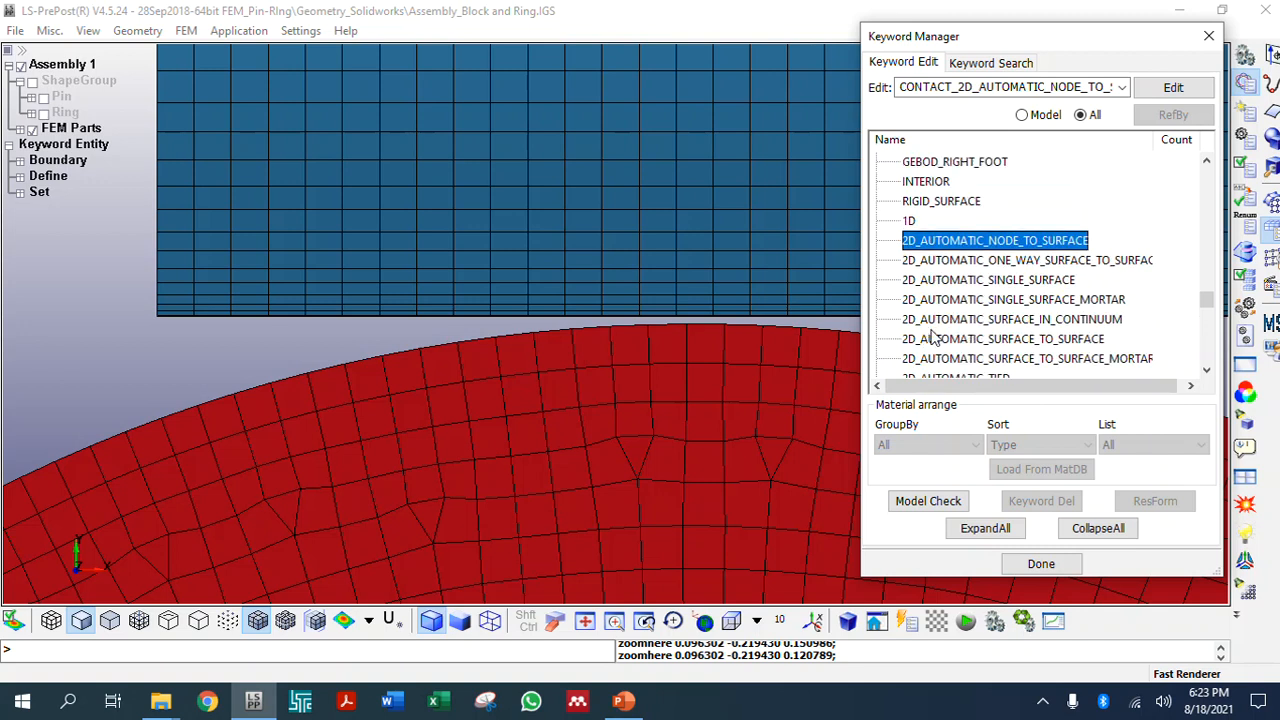
pyautogui.click(1002, 342)
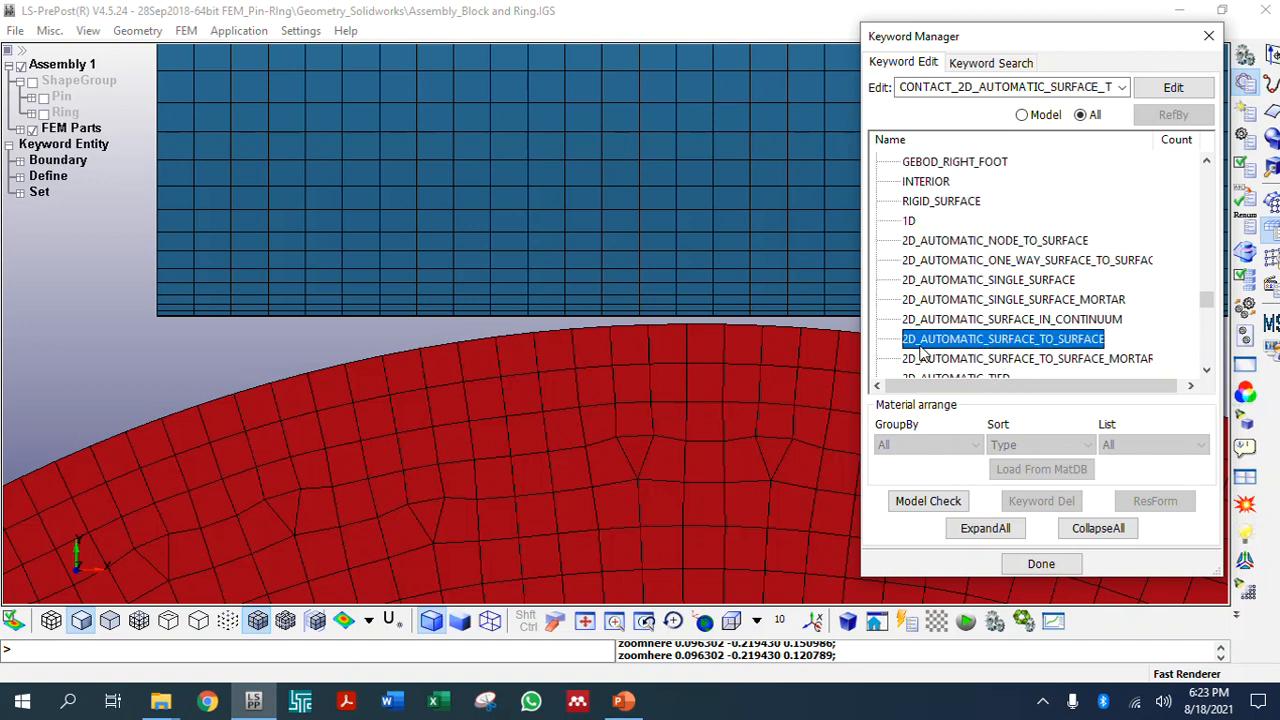
pyautogui.scroll(8, 910, 345)
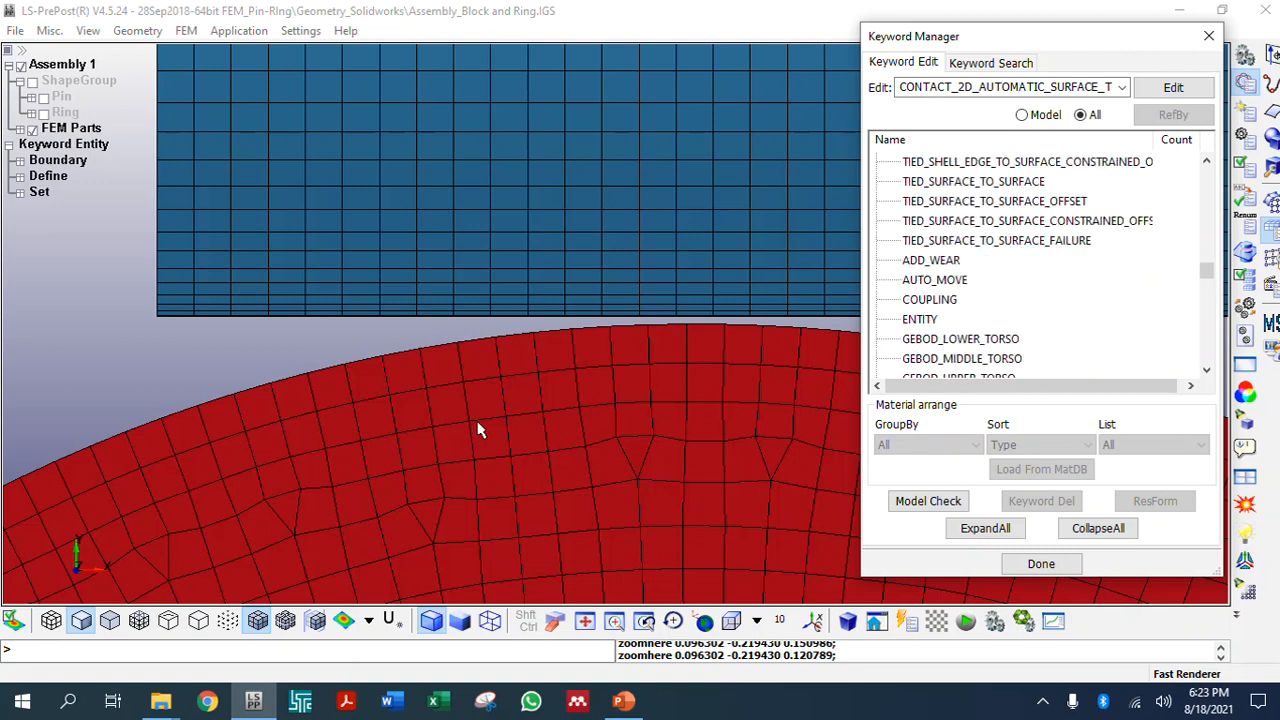
pyautogui.scroll(15, 908, 305)
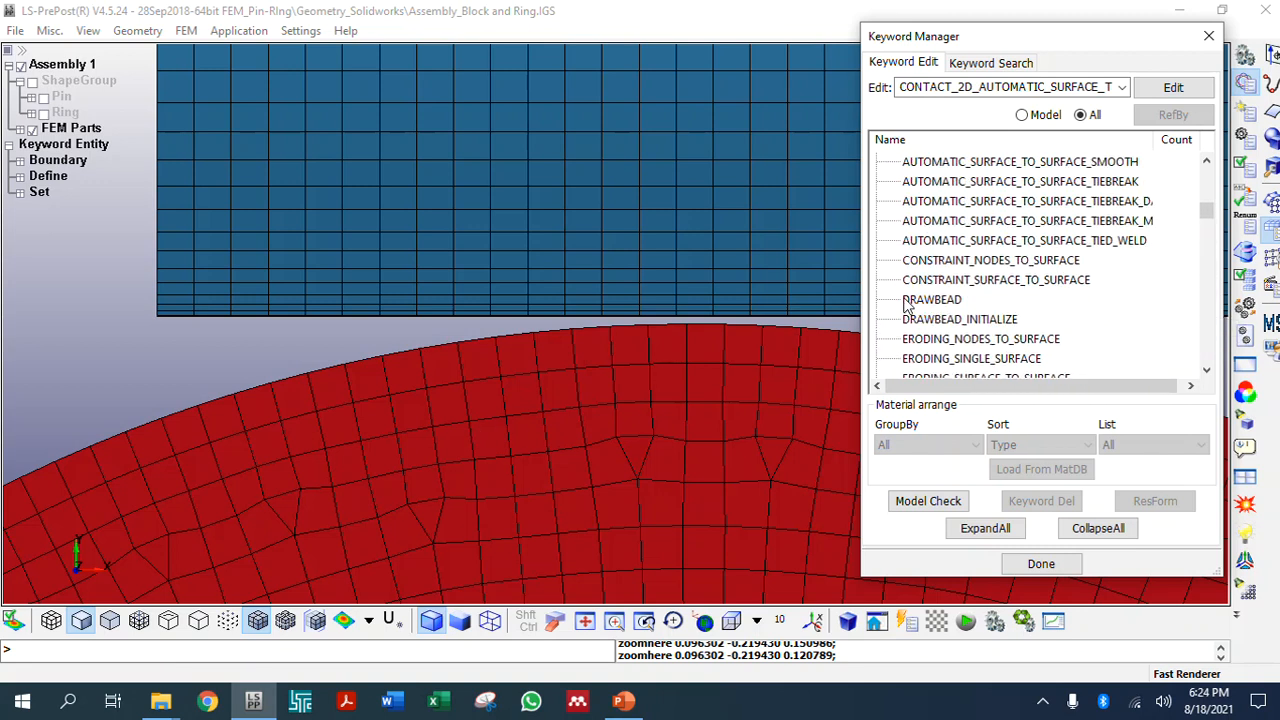
pyautogui.scroll(3, 907, 300)
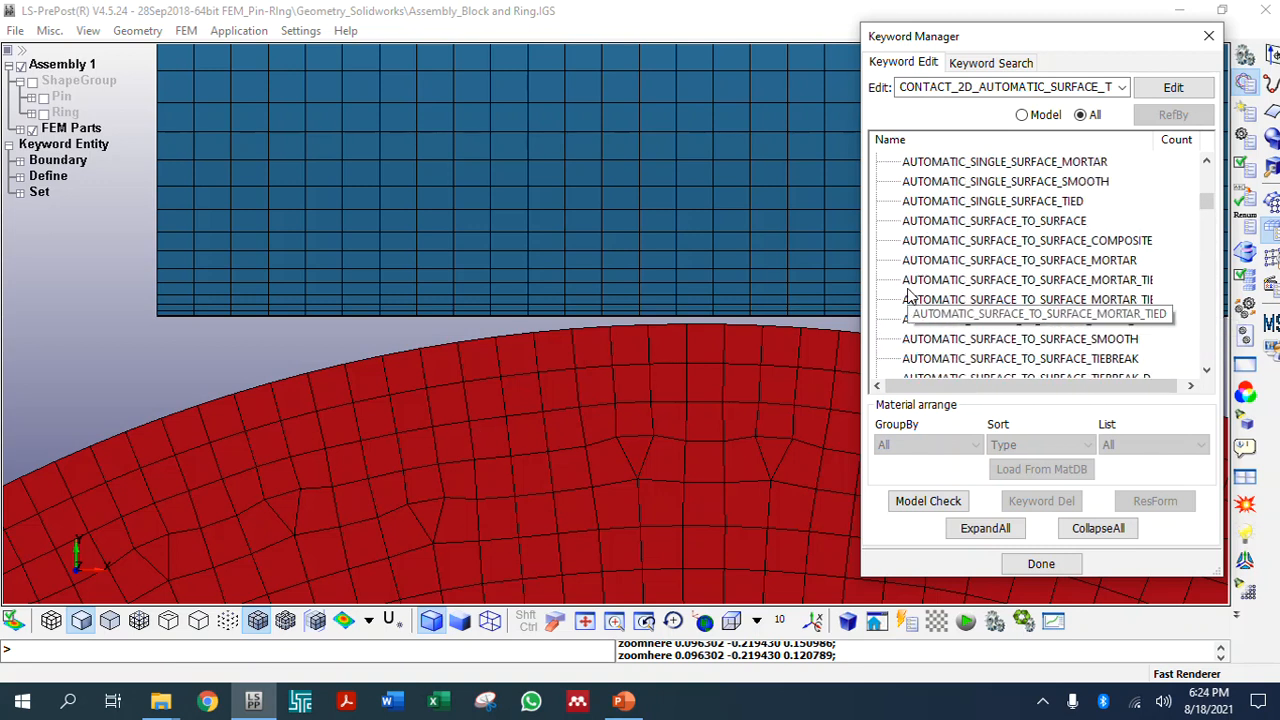
# Open the CONTACT_AUTOMATIC_SURFACE_TO_SURFACE keyword for editing, assign a new contact ID and title it "Pin-Ring Contact"
pyautogui.click(967, 223)
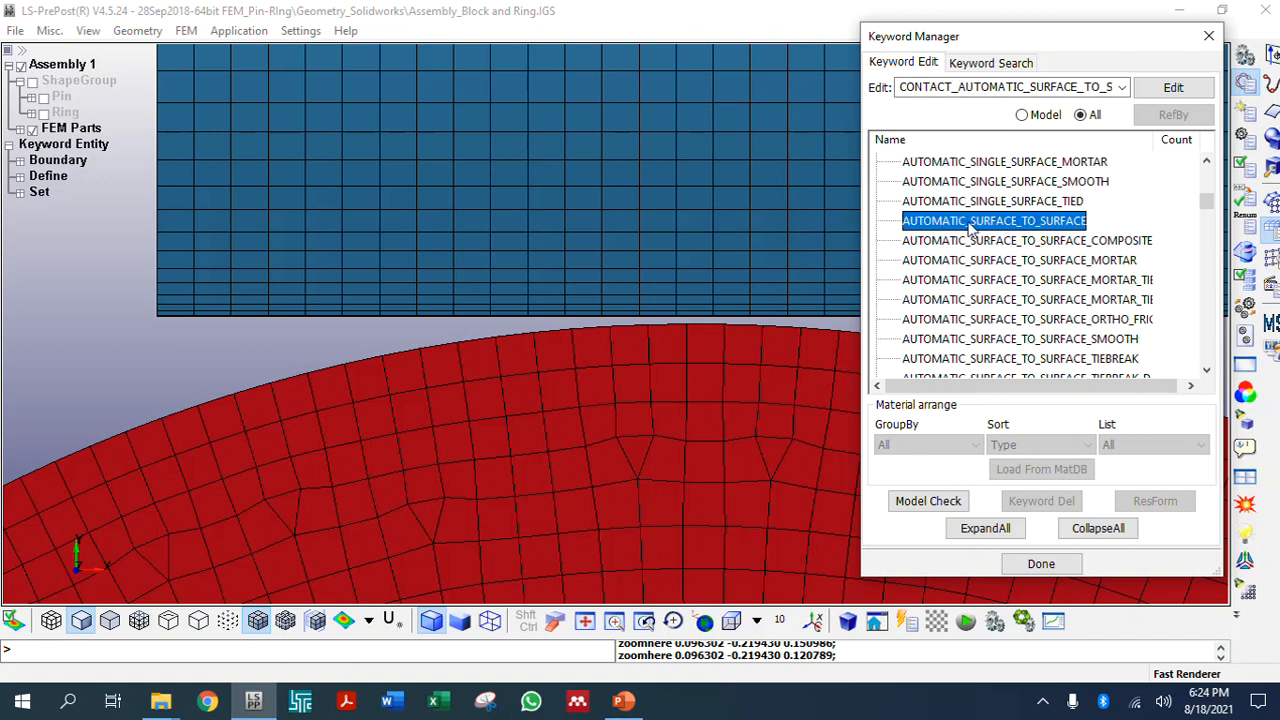
pyautogui.doubleClick(967, 222)
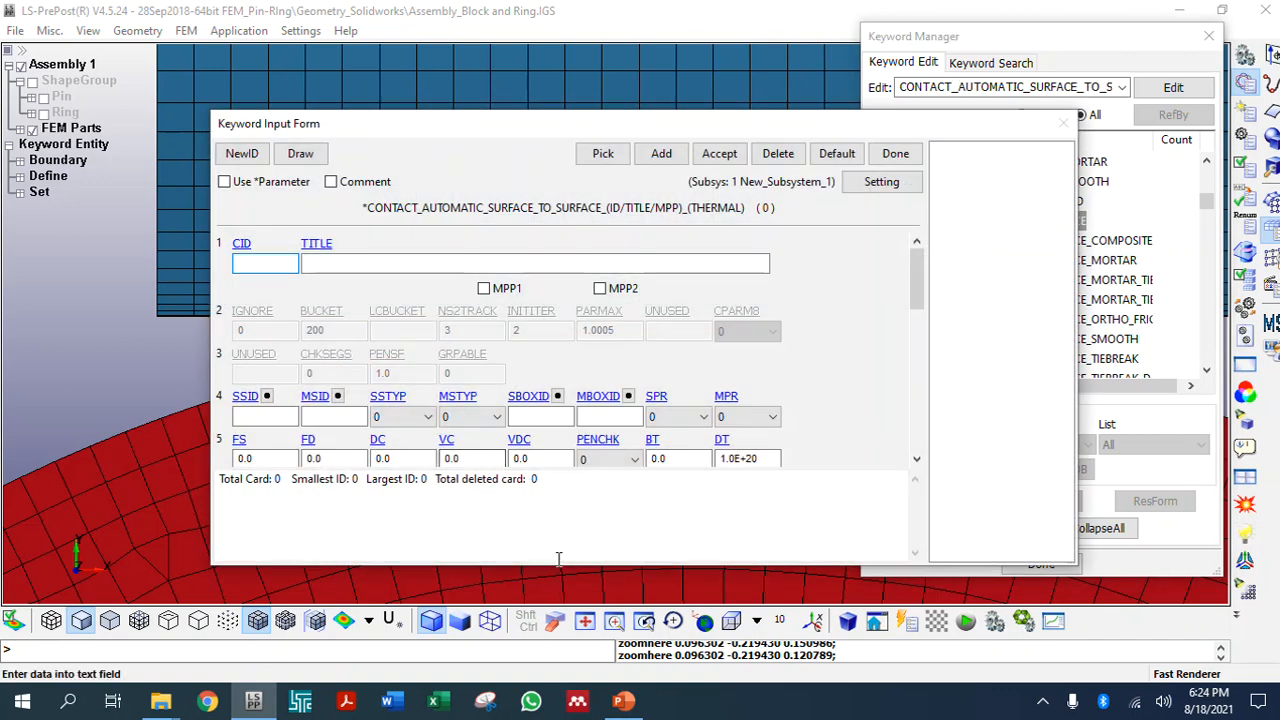
pyautogui.click(241, 153)
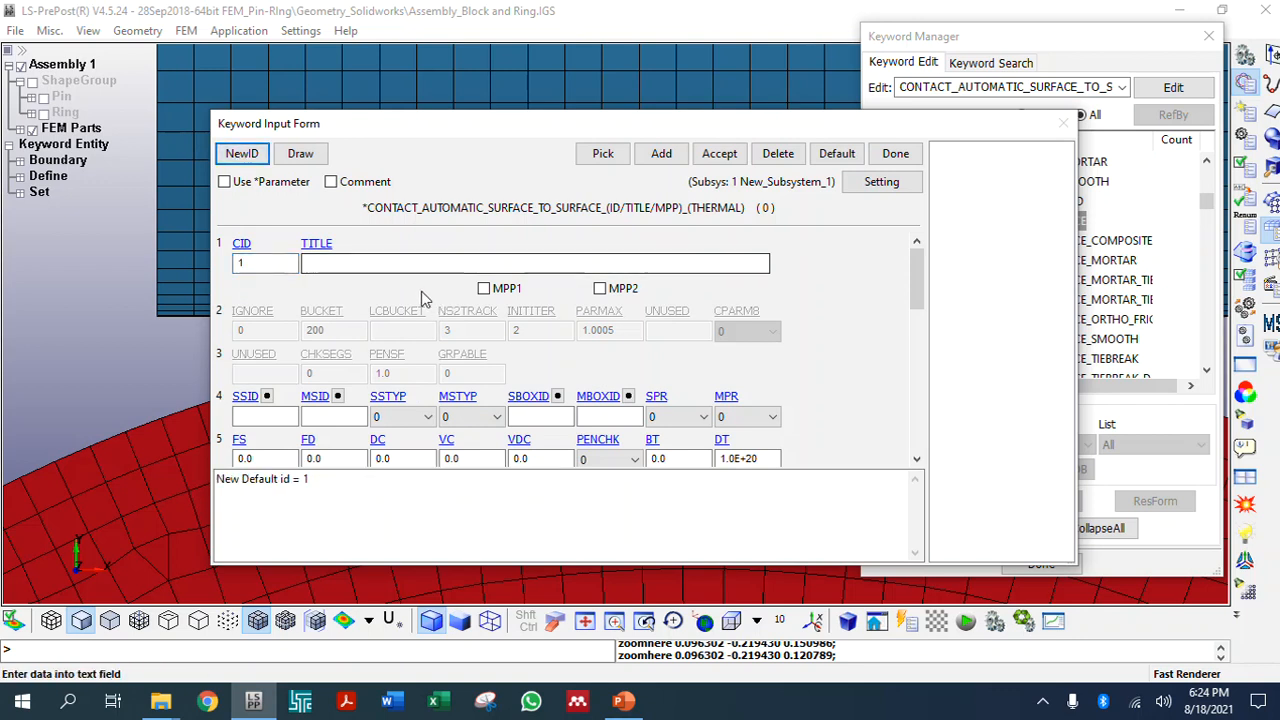
pyautogui.click(390, 265)
pyautogui.write('Pin-Ri')
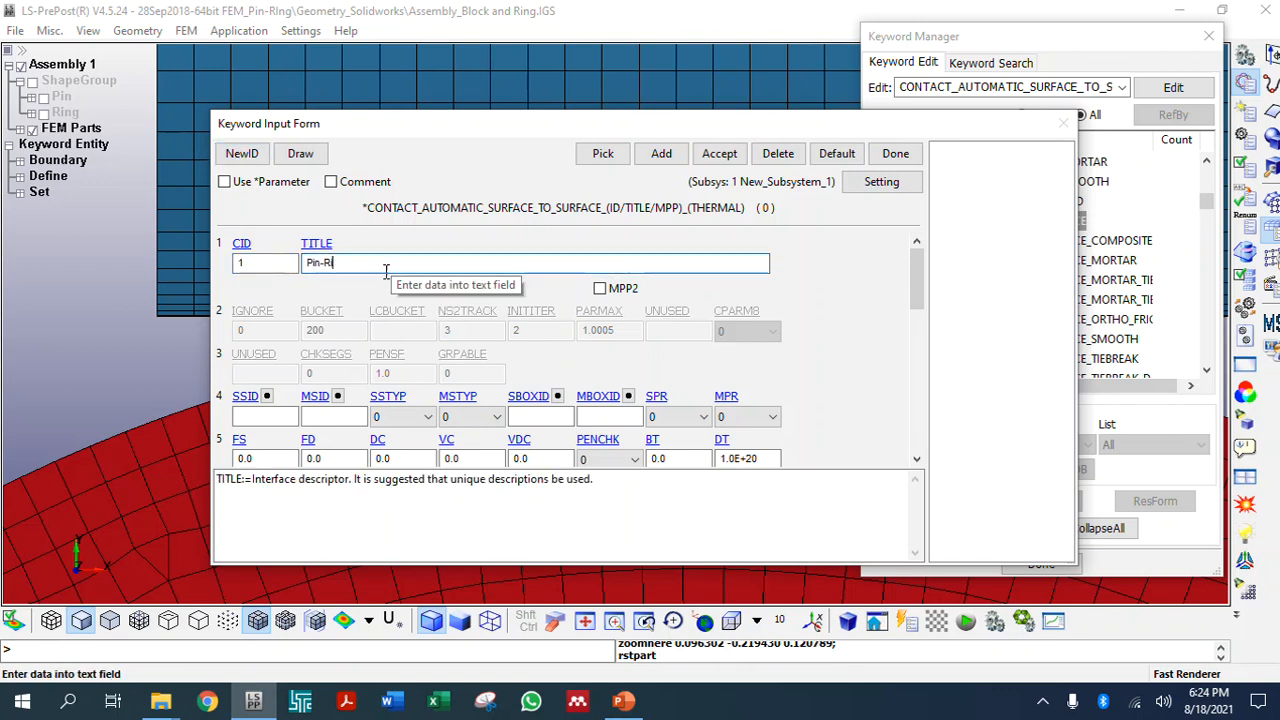
pyautogui.write('ng Contact')
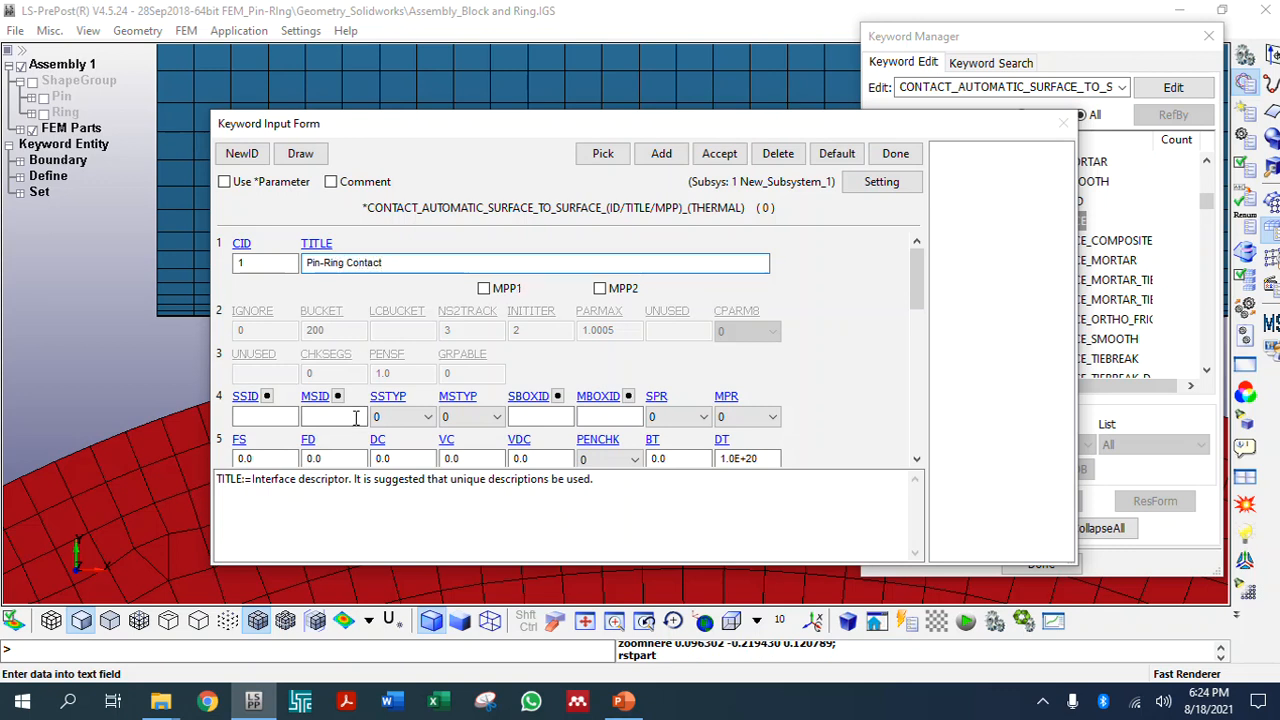
# Set the contact's static friction coefficient FS to 0.08 and begin editing the slave set ID (SSID)
pyautogui.moveTo(916, 257); pyautogui.dragTo(917, 288)
pyautogui.click(266, 364)
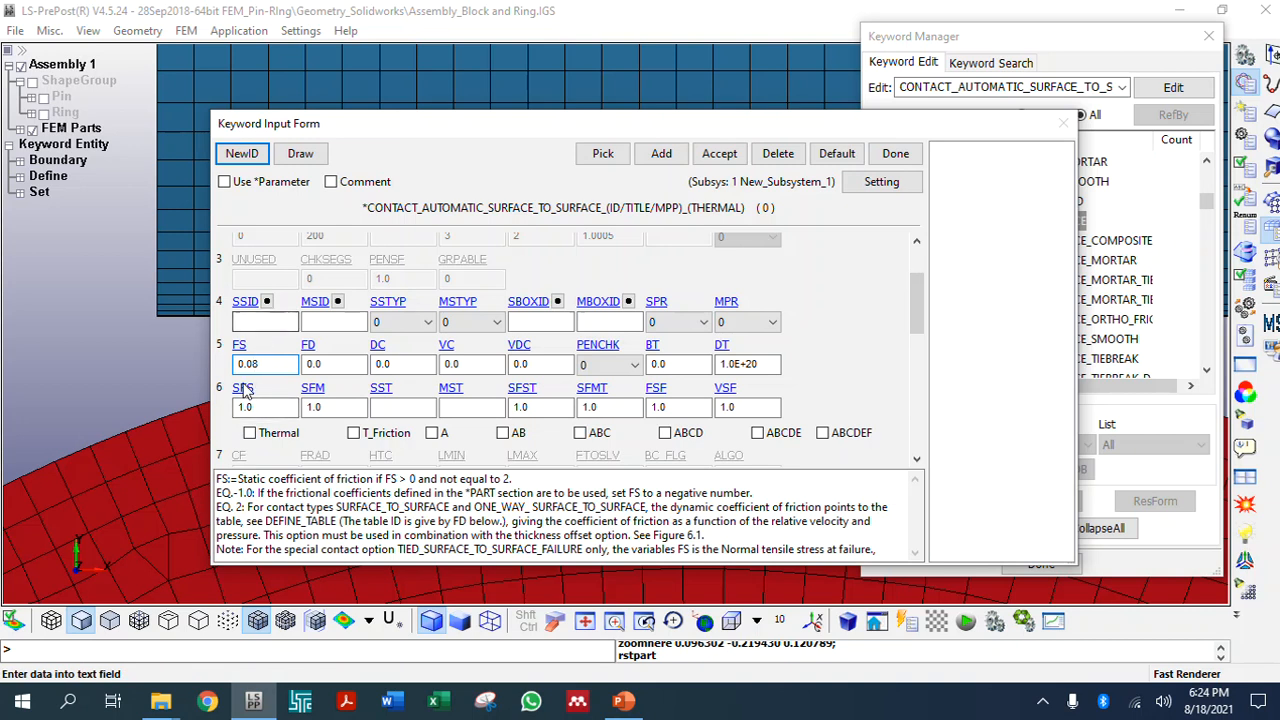
pyautogui.click(305, 364)
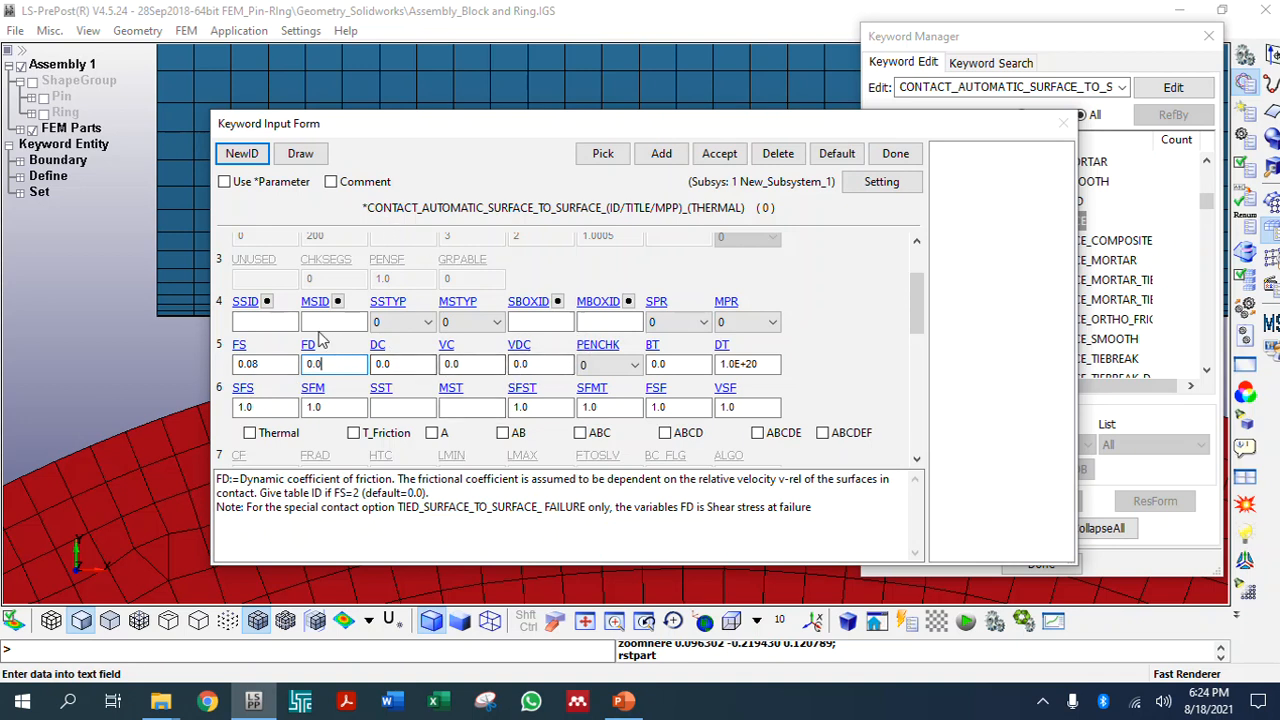
pyautogui.click(265, 322)
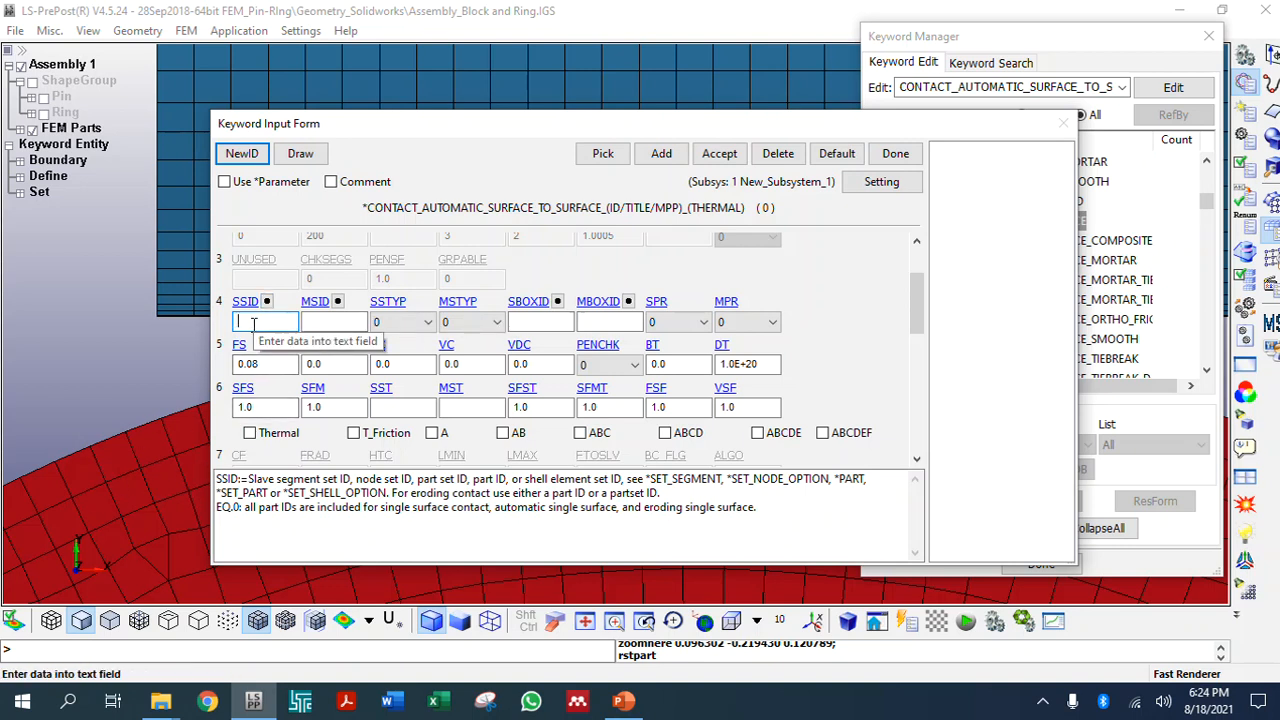
pyautogui.click(385, 330)
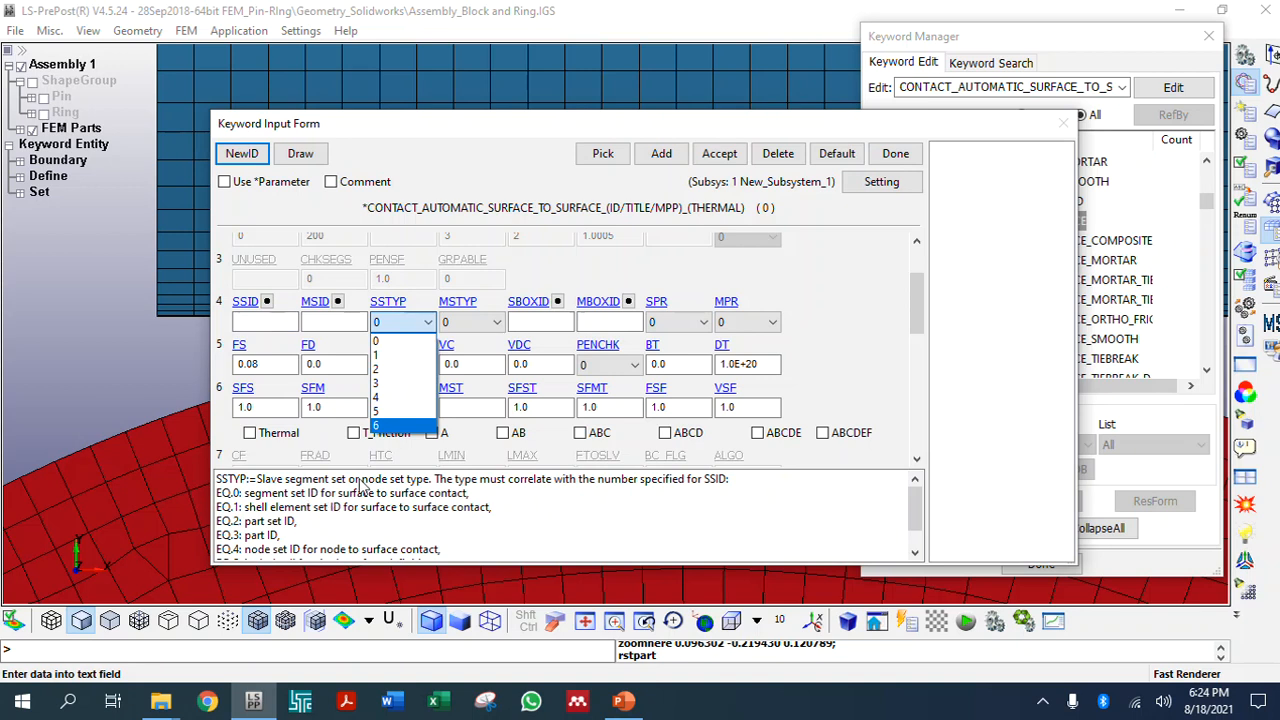
pyautogui.click(377, 342)
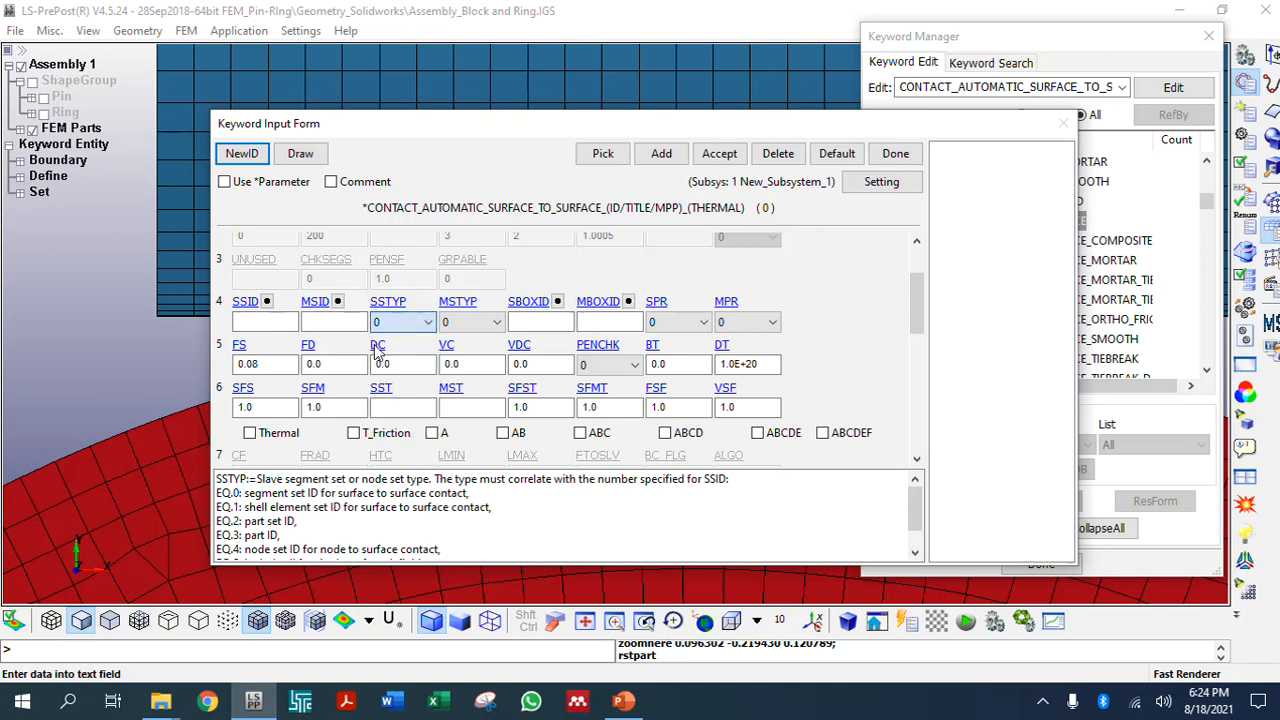
pyautogui.click(267, 302)
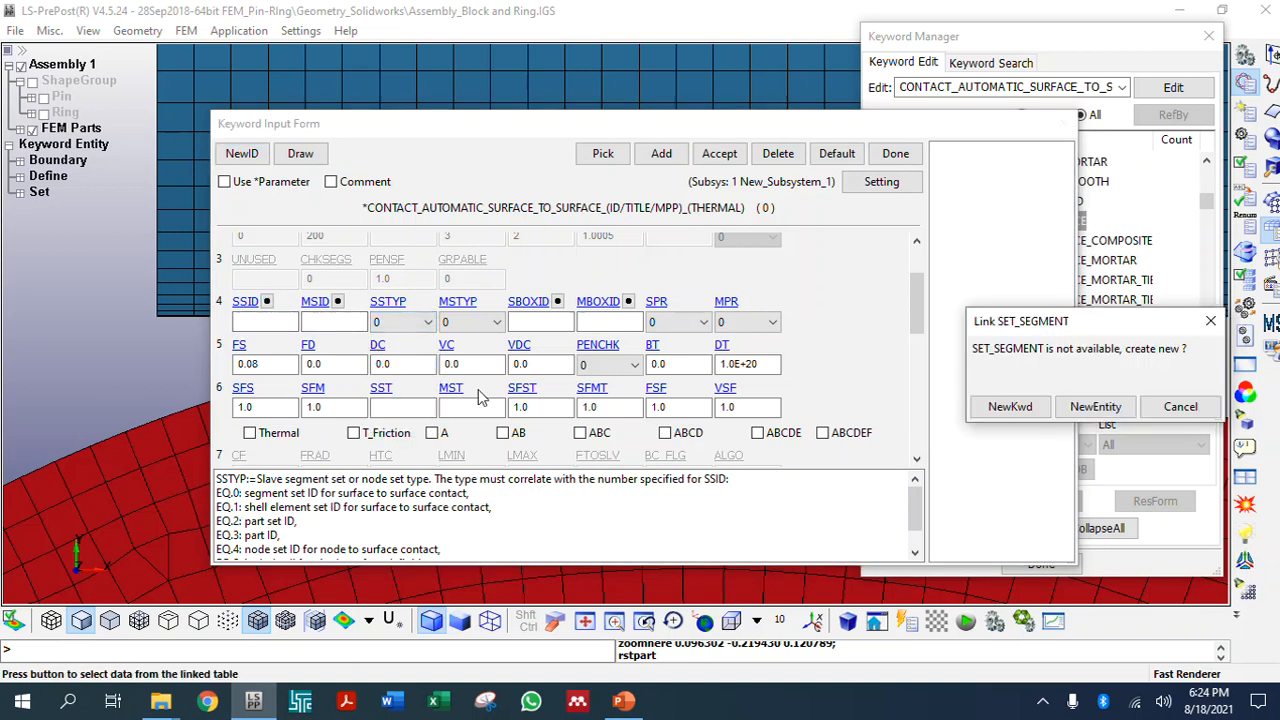
pyautogui.click(1210, 321)
# Set the contact's slave type SSTYP to 3 (part ID) and link SSID to part 2, Ring
pyautogui.click(396, 323)
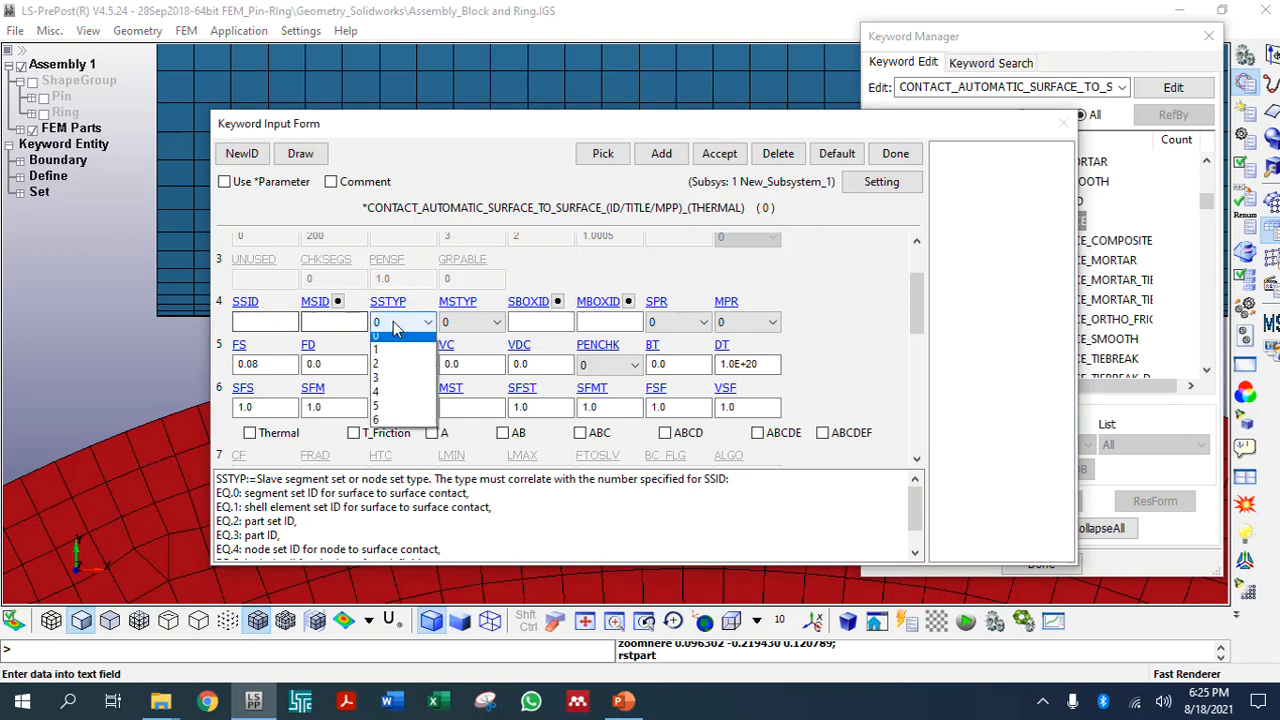
pyautogui.click(386, 385)
pyautogui.click(271, 321)
pyautogui.click(267, 301)
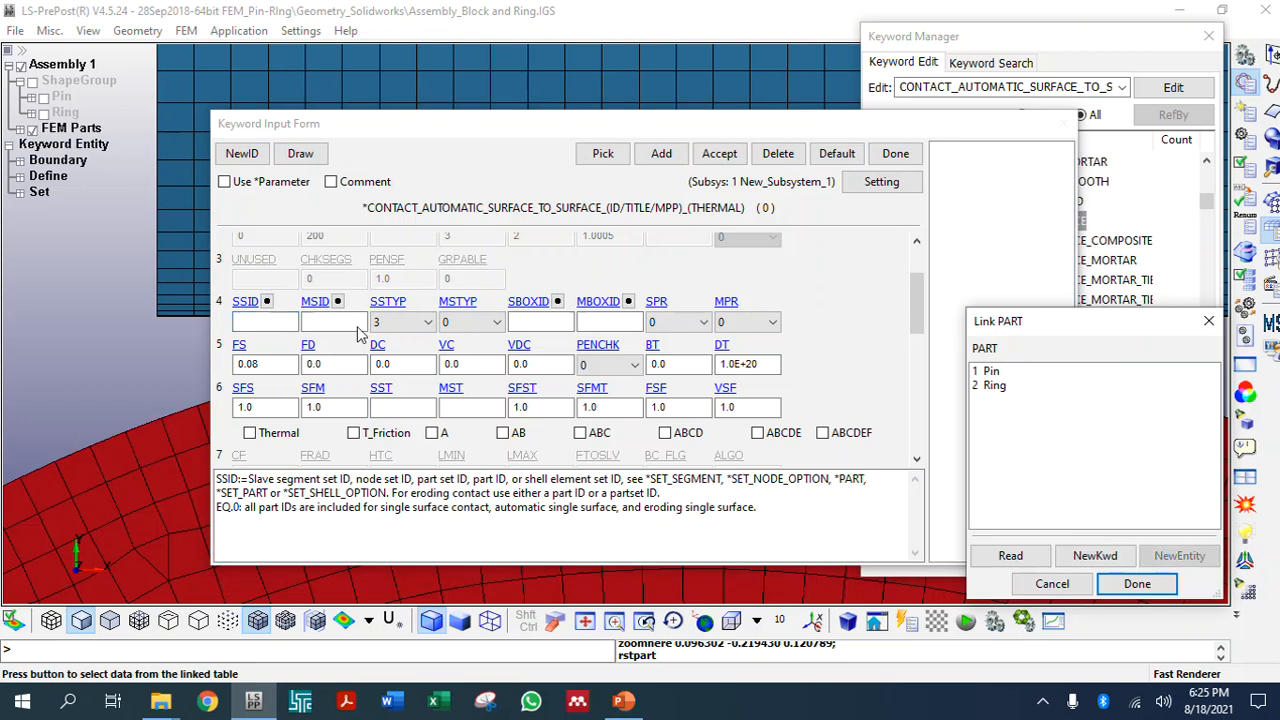
pyautogui.click(995, 386)
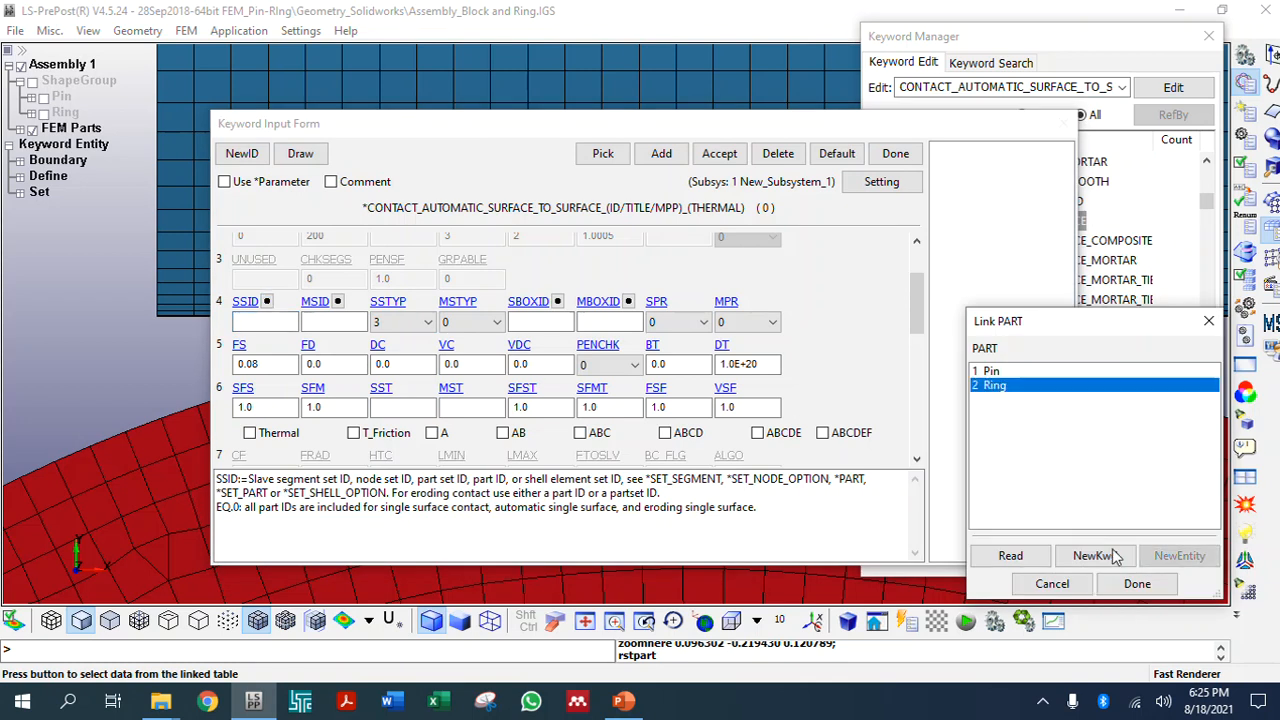
pyautogui.click(1136, 583)
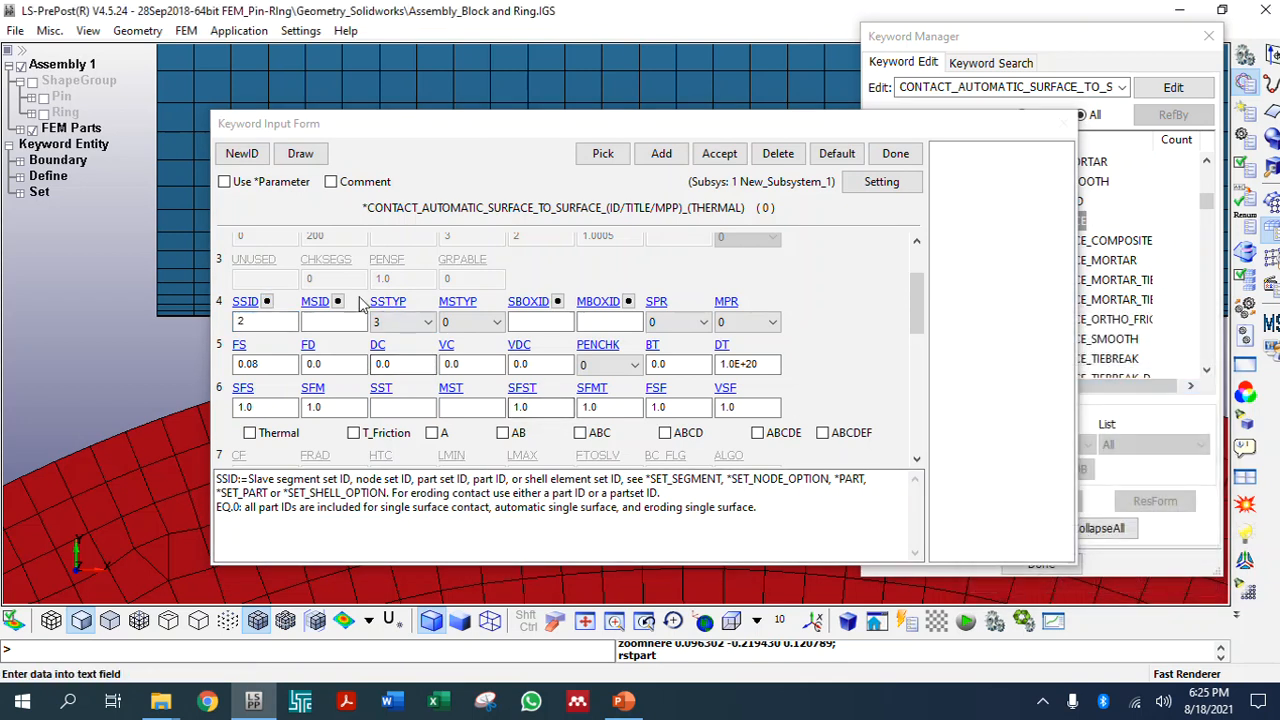
# Set the contact's master type MSTYP to 3 (part ID) and link MSID to part 1, Pin
pyautogui.click(330, 318)
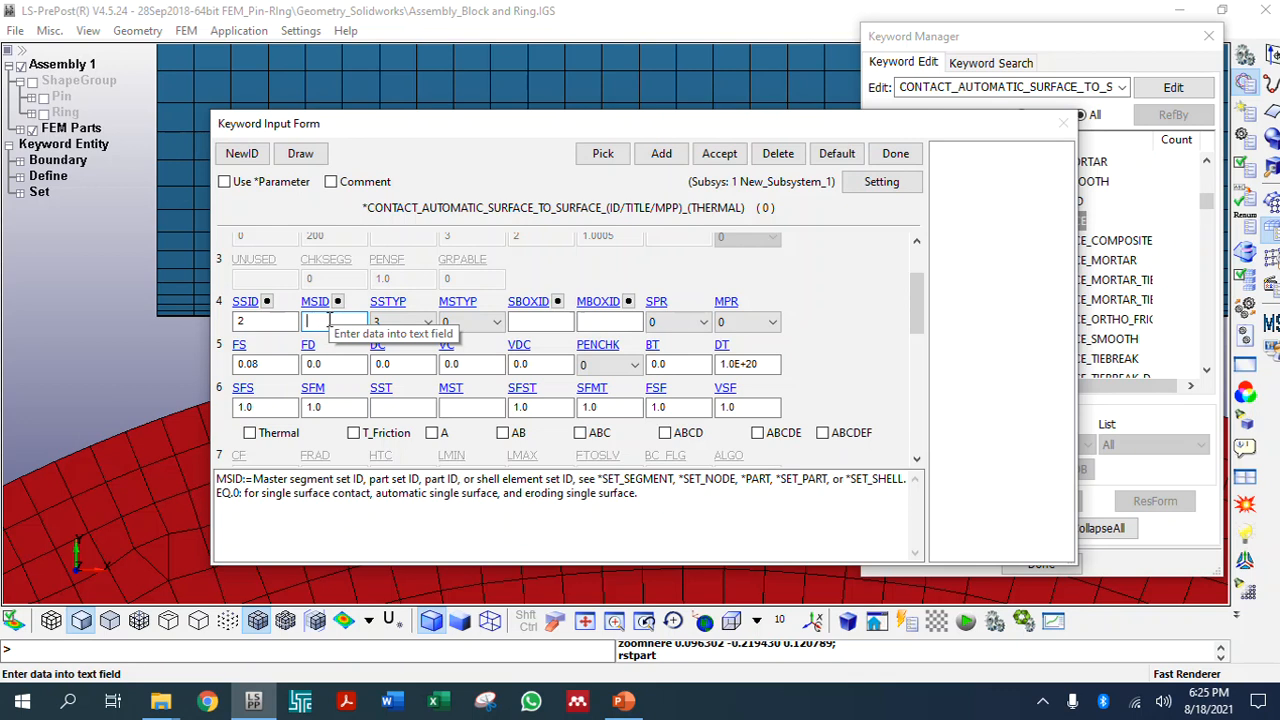
pyautogui.click(460, 322)
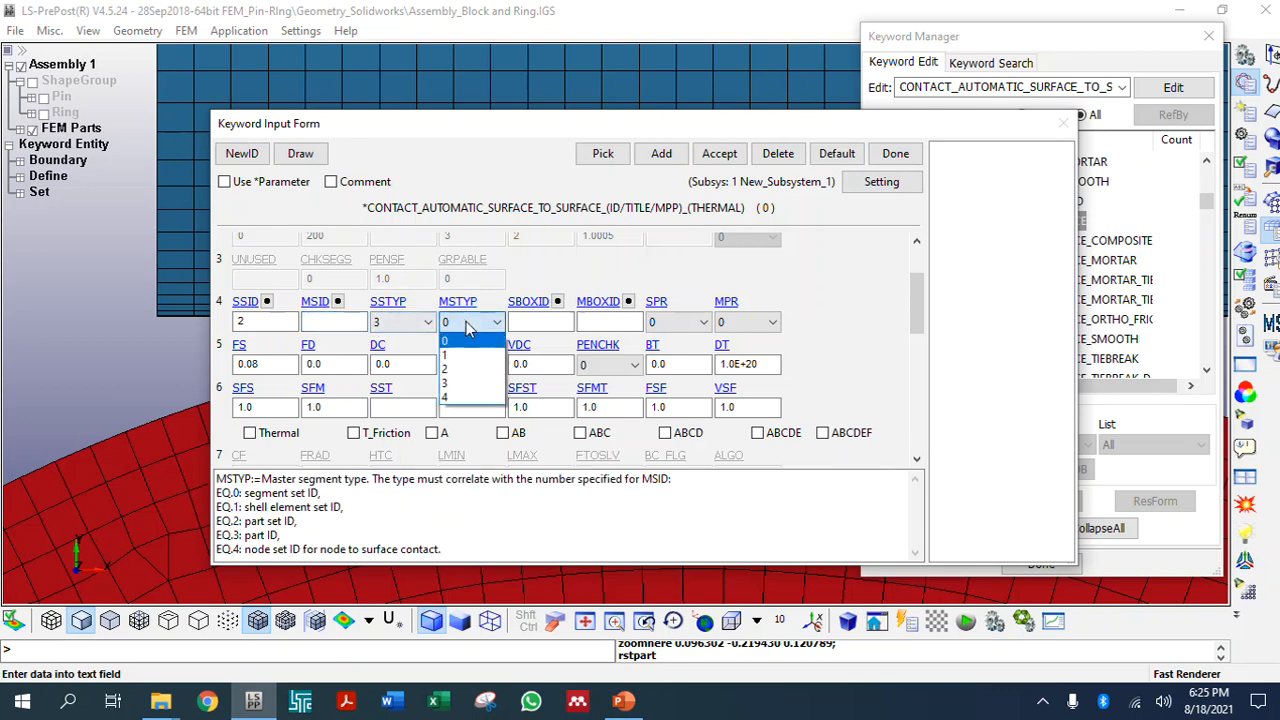
pyautogui.click(455, 386)
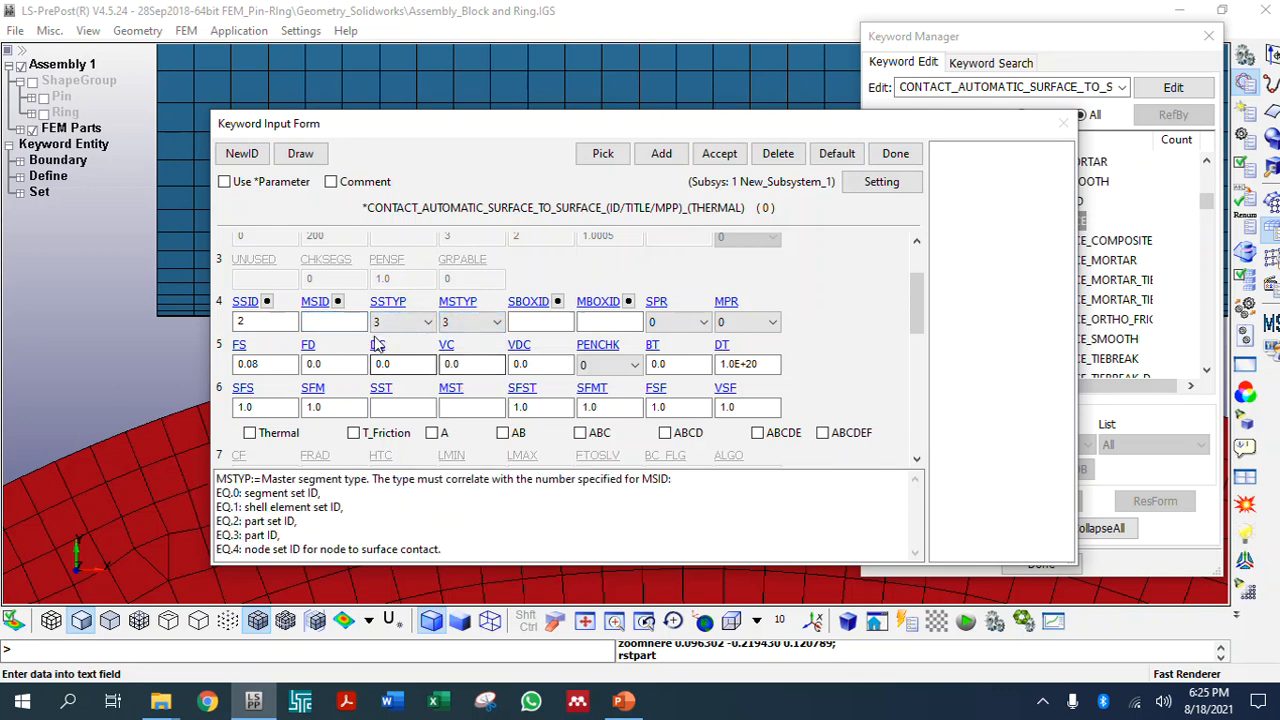
pyautogui.click(337, 301)
pyautogui.click(985, 371)
pyautogui.click(1137, 584)
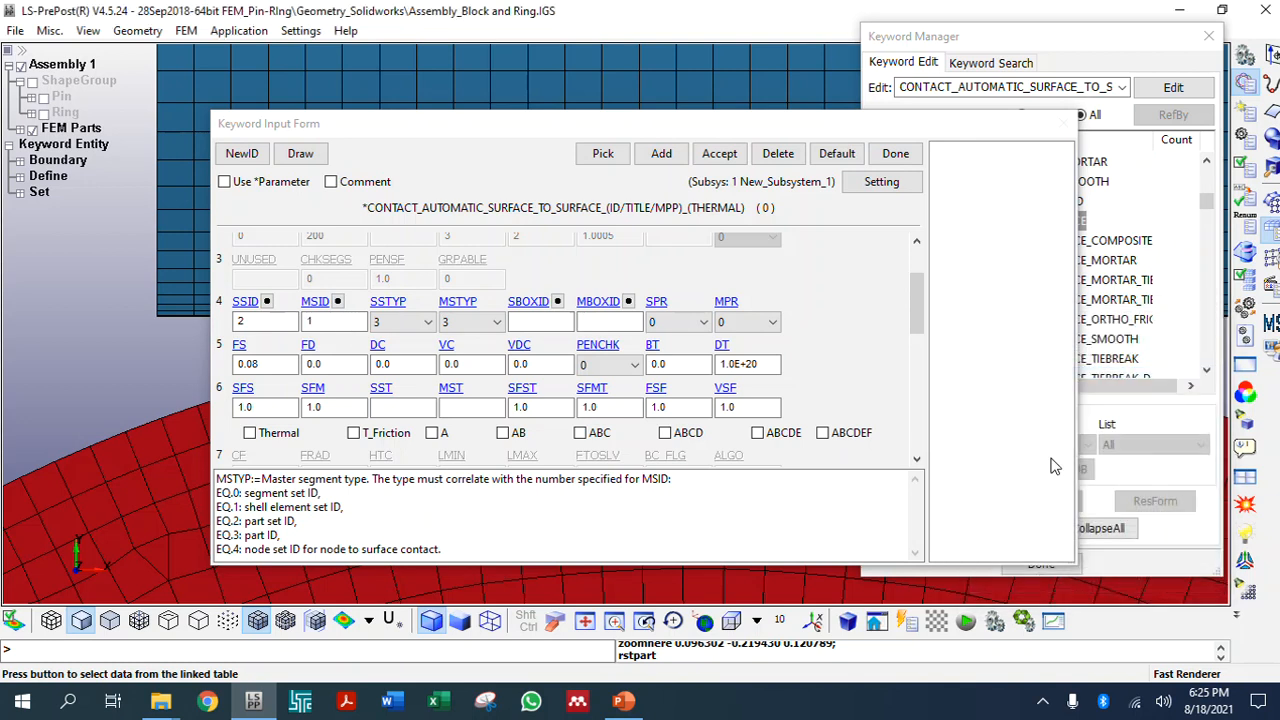
# Include slave and master side forces in the interface force files by setting SPR and MPR to 1
pyautogui.click(668, 322)
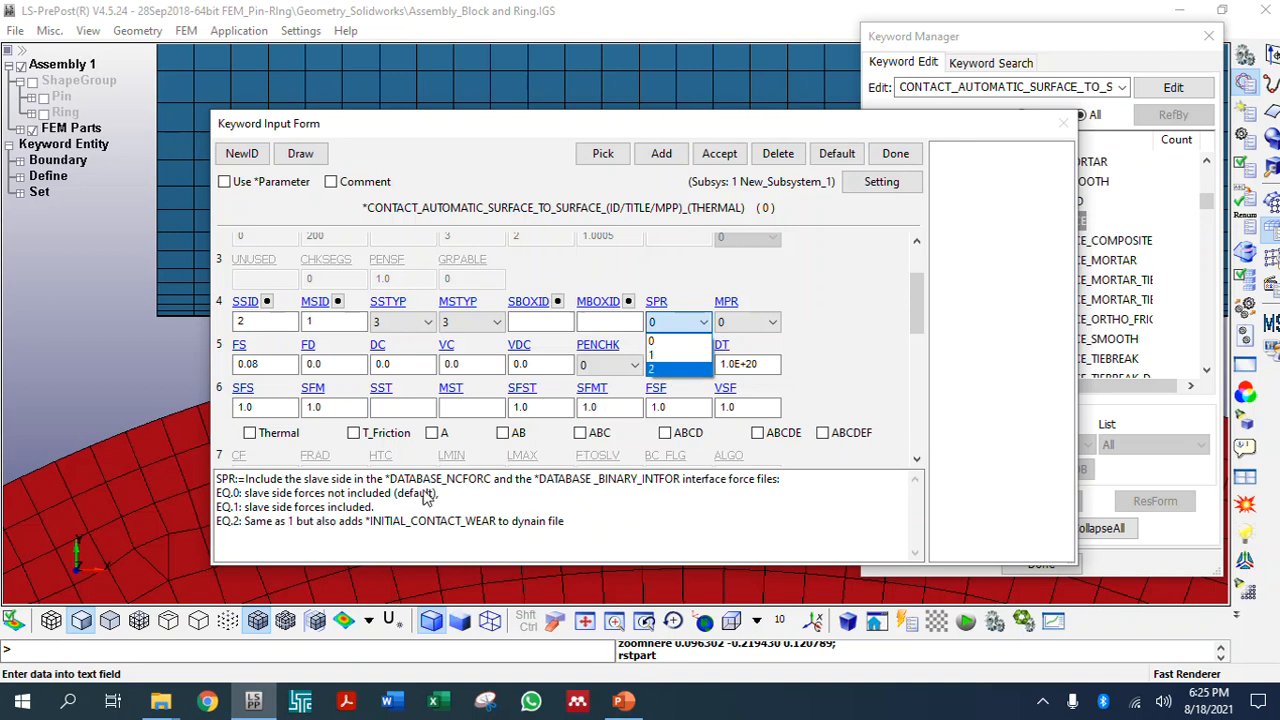
pyautogui.click(660, 355)
pyautogui.click(740, 322)
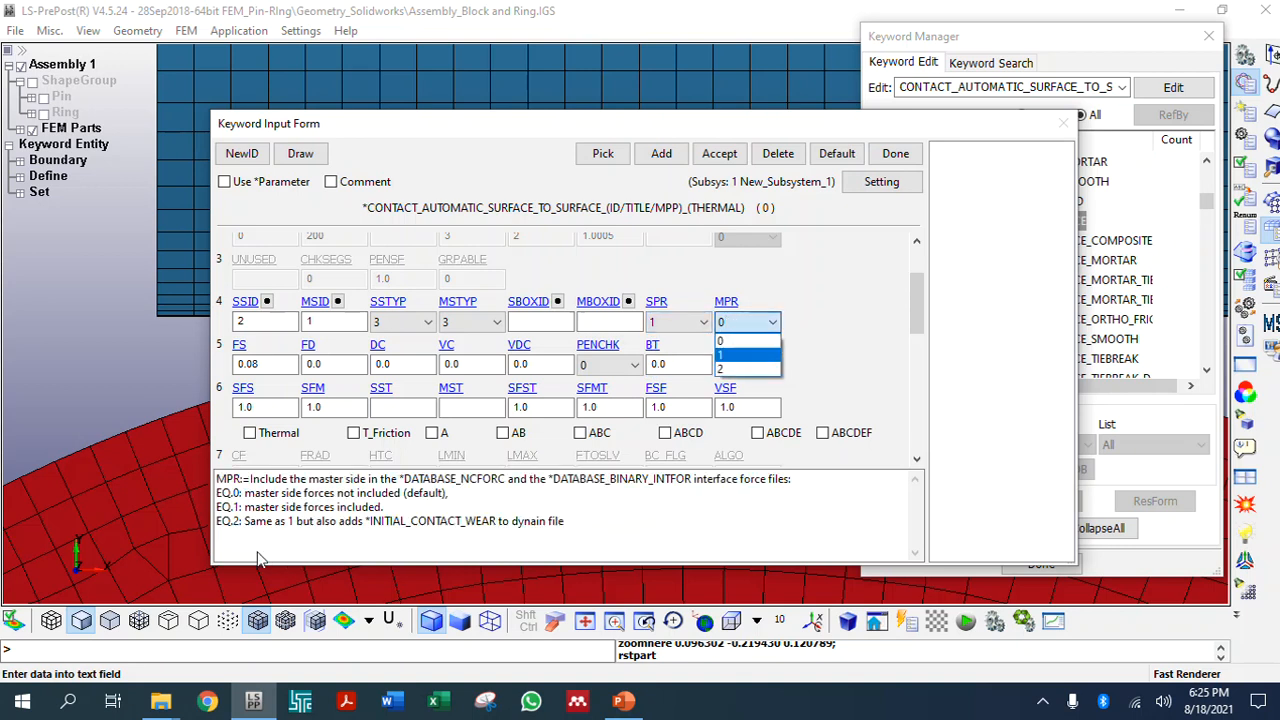
pyautogui.click(735, 356)
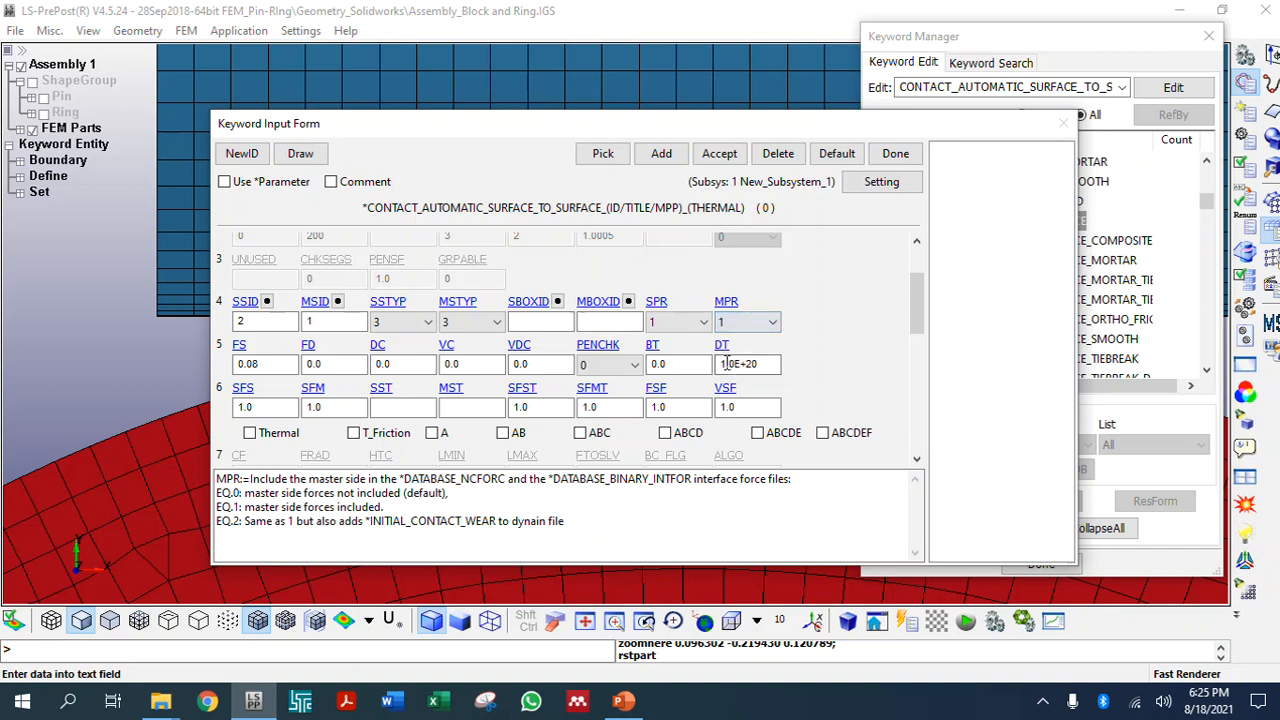
# Check the viscous damping coefficient VDC and accept the surface-to-surface contact card
pyautogui.click(553, 364)
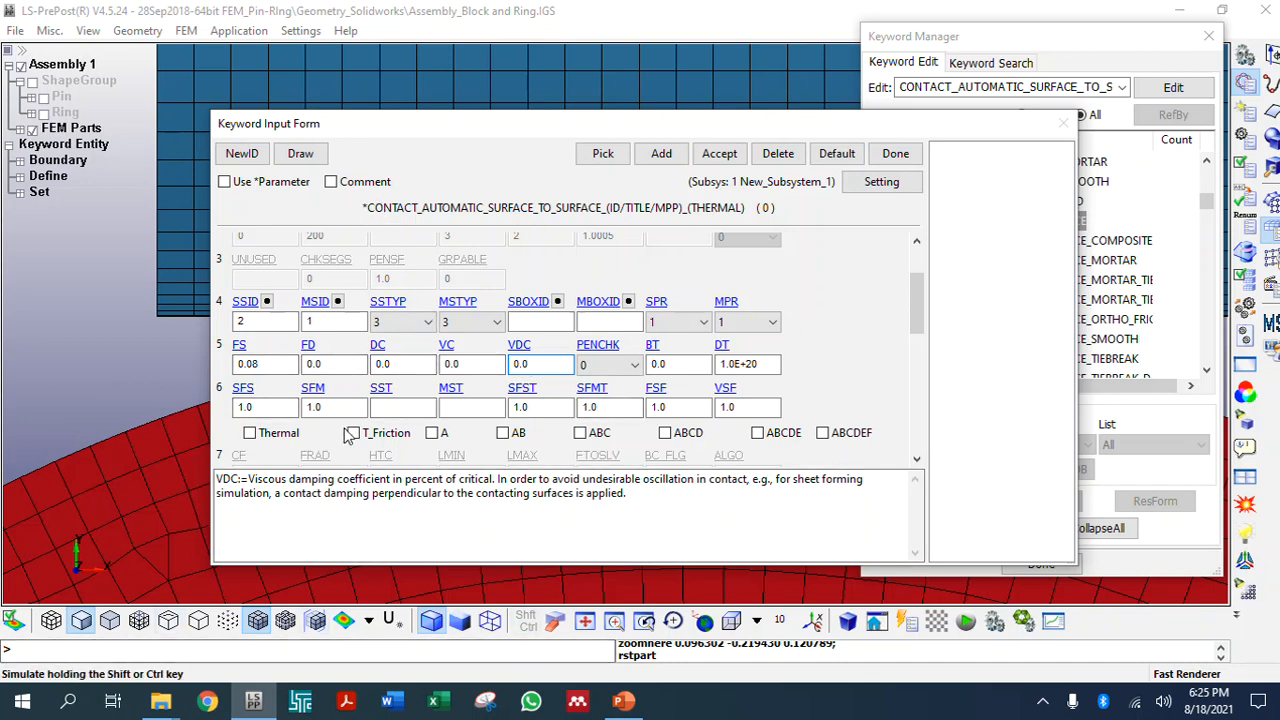
pyautogui.moveTo(486, 129); pyautogui.dragTo(988, 117)
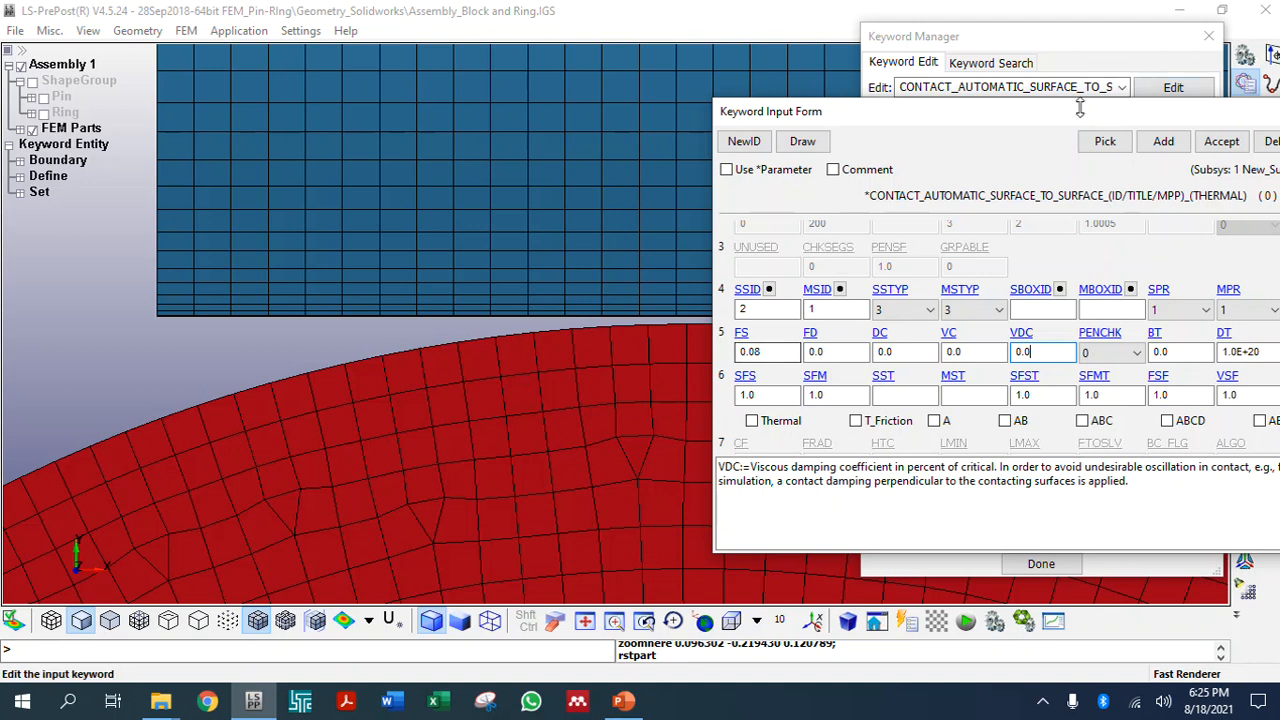
pyautogui.moveTo(985, 115); pyautogui.dragTo(644, 120)
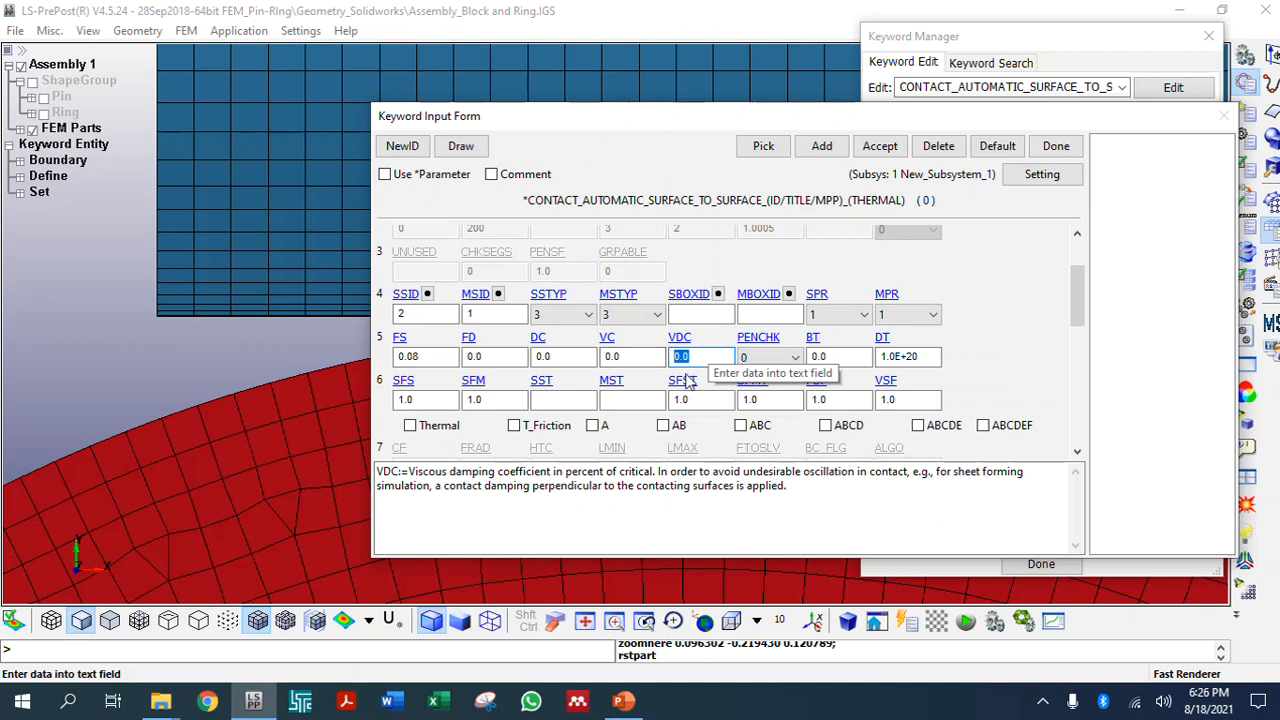
pyautogui.write('1.0')
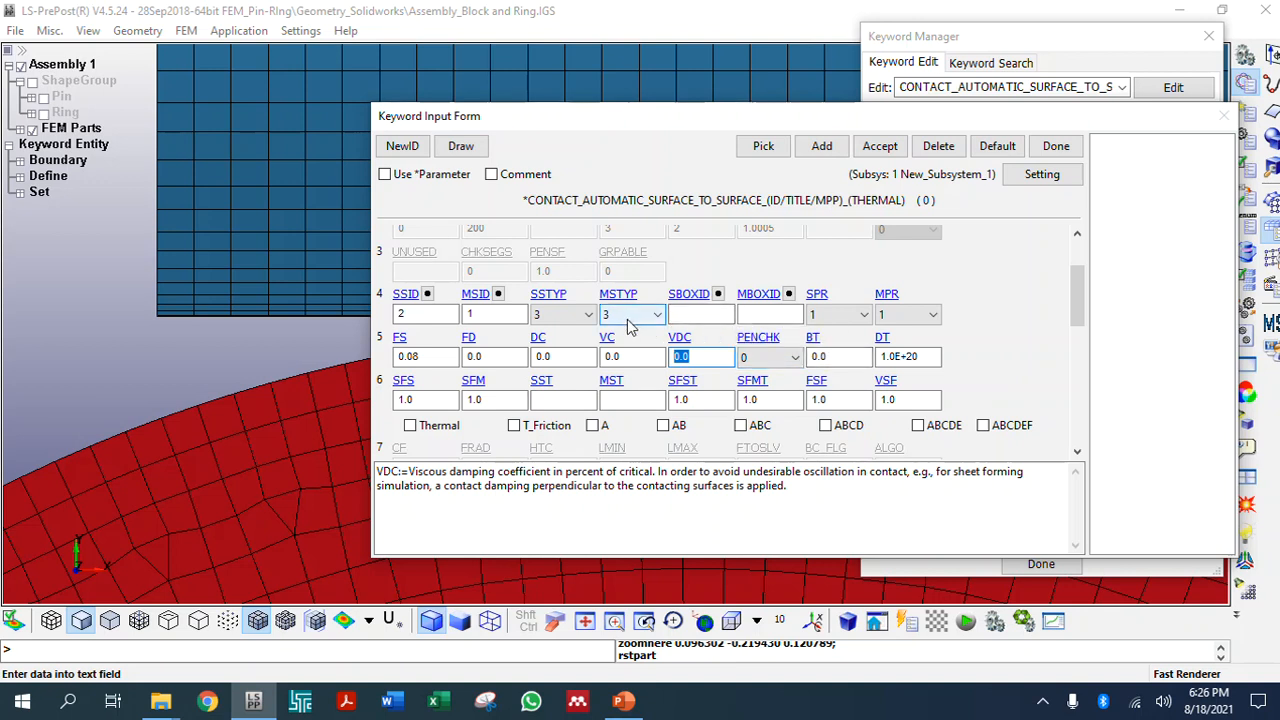
pyautogui.click(880, 147)
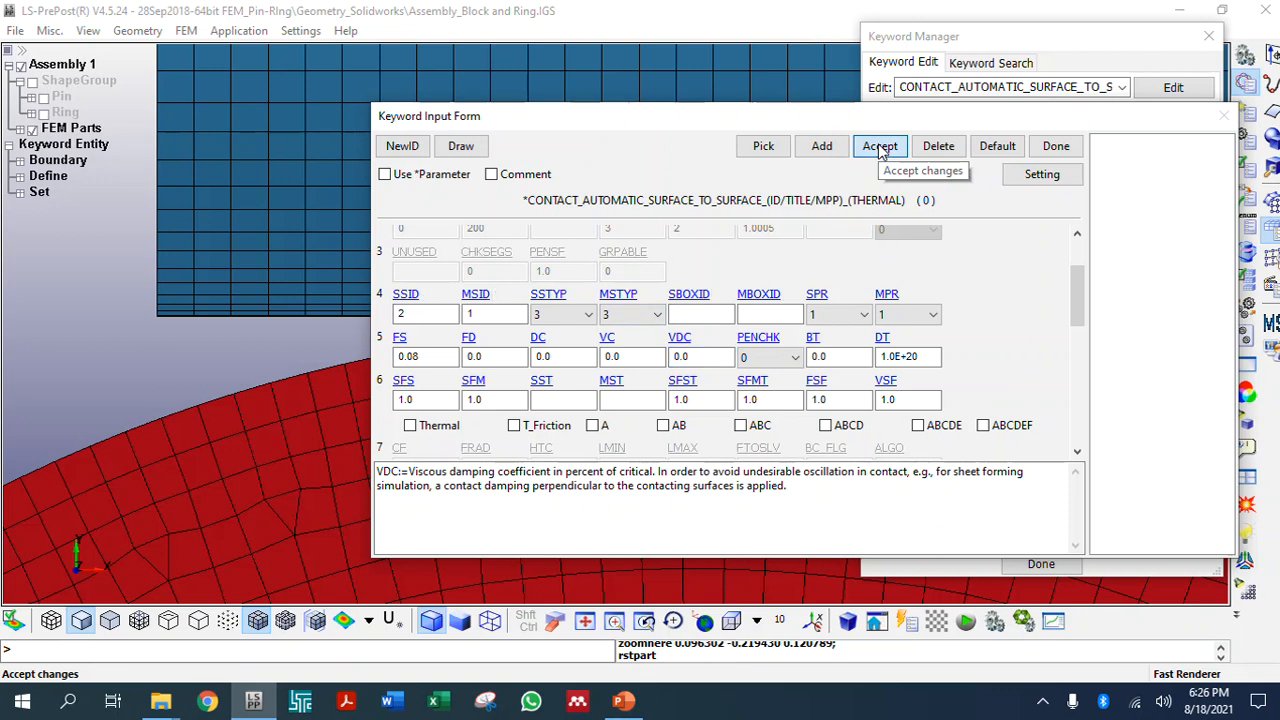
pyautogui.click(880, 147)
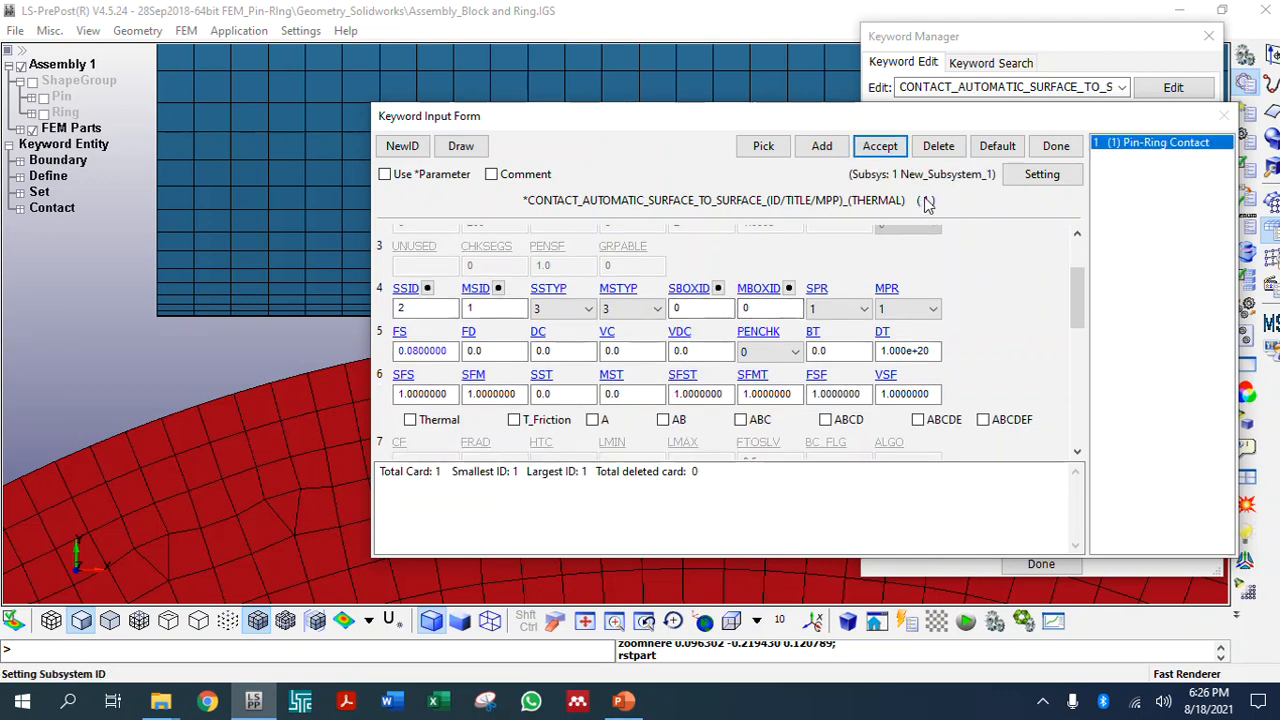
# Review the master segment type options of the pin-ring contact and examine the pin and ring meshes
pyautogui.click(624, 310)
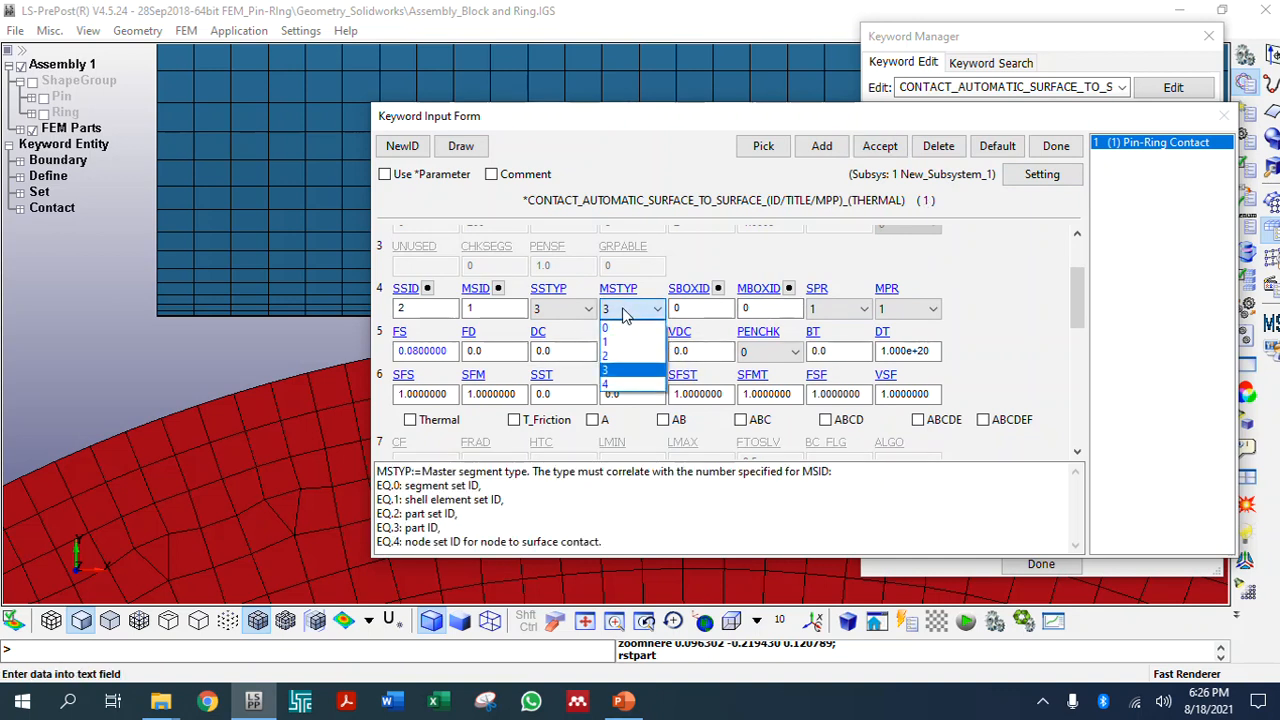
pyautogui.click(624, 316)
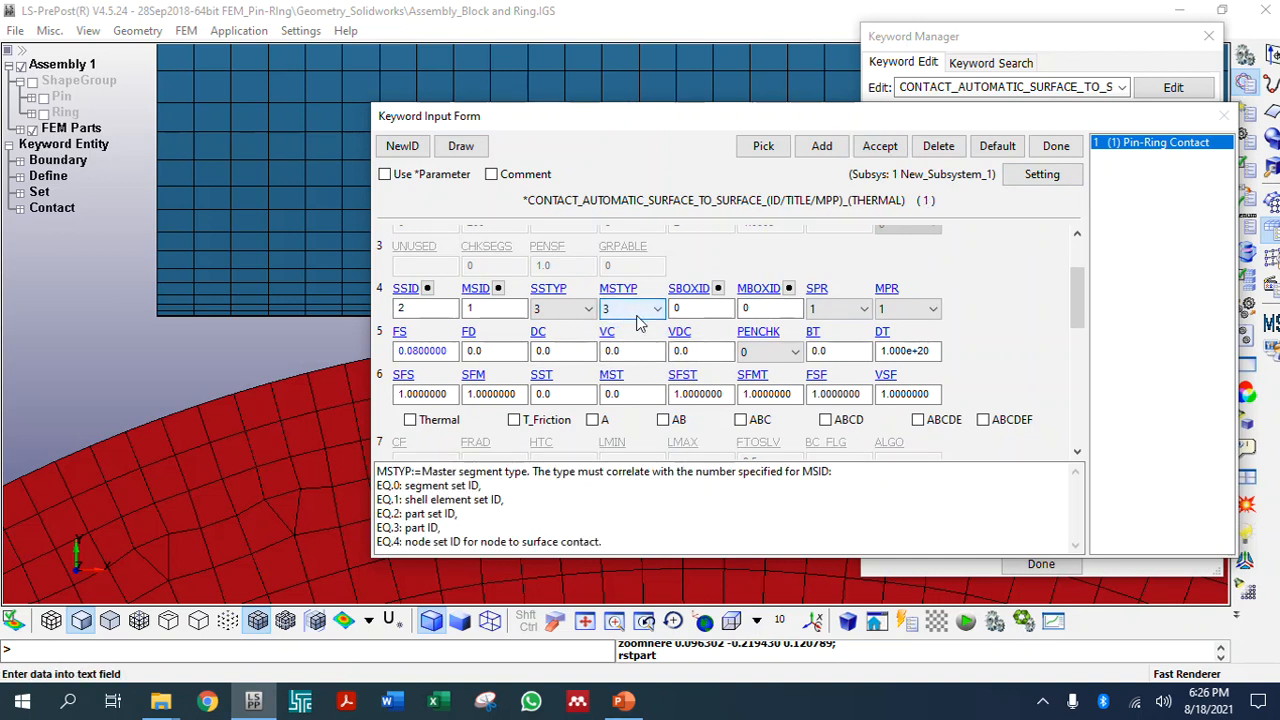
pyautogui.click(112, 366)
pyautogui.scroll(3, 125, 360)
pyautogui.scroll(-2, 121, 345)
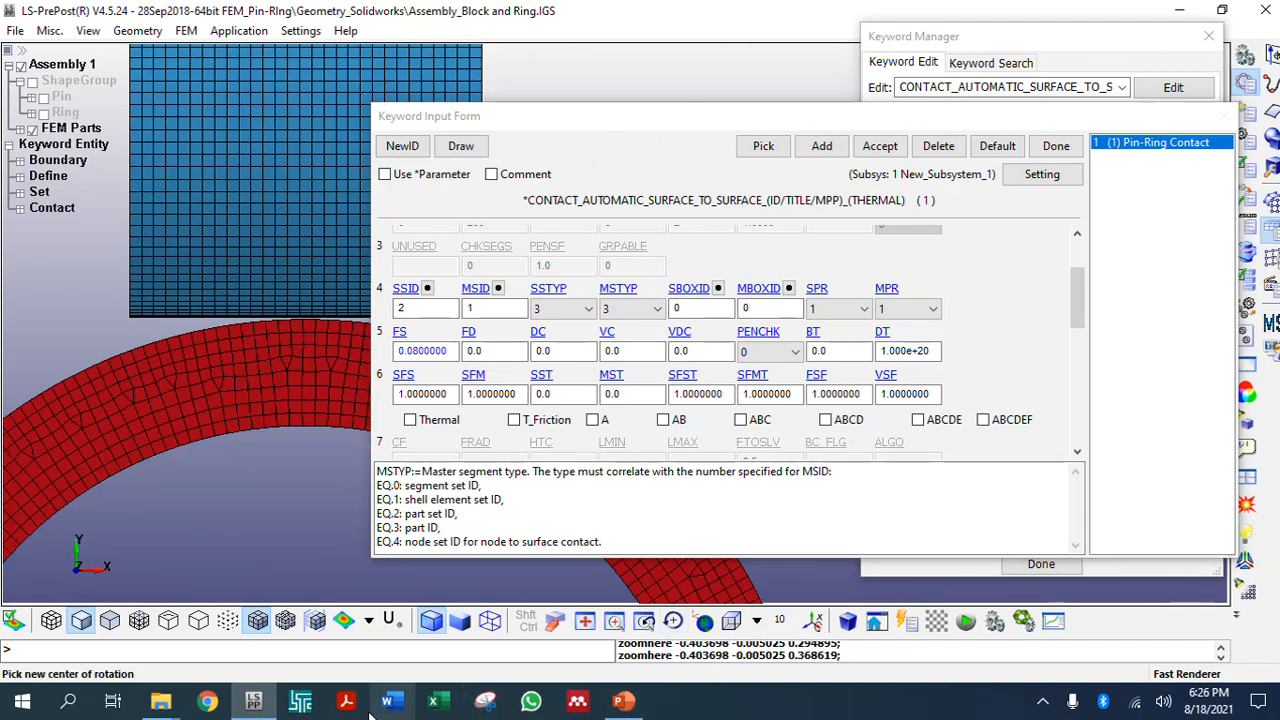
# Switch to PowerPoint, review the FE Model slide showing the pin and ring setup, and return to LS-PrePost
pyautogui.click(622, 701)
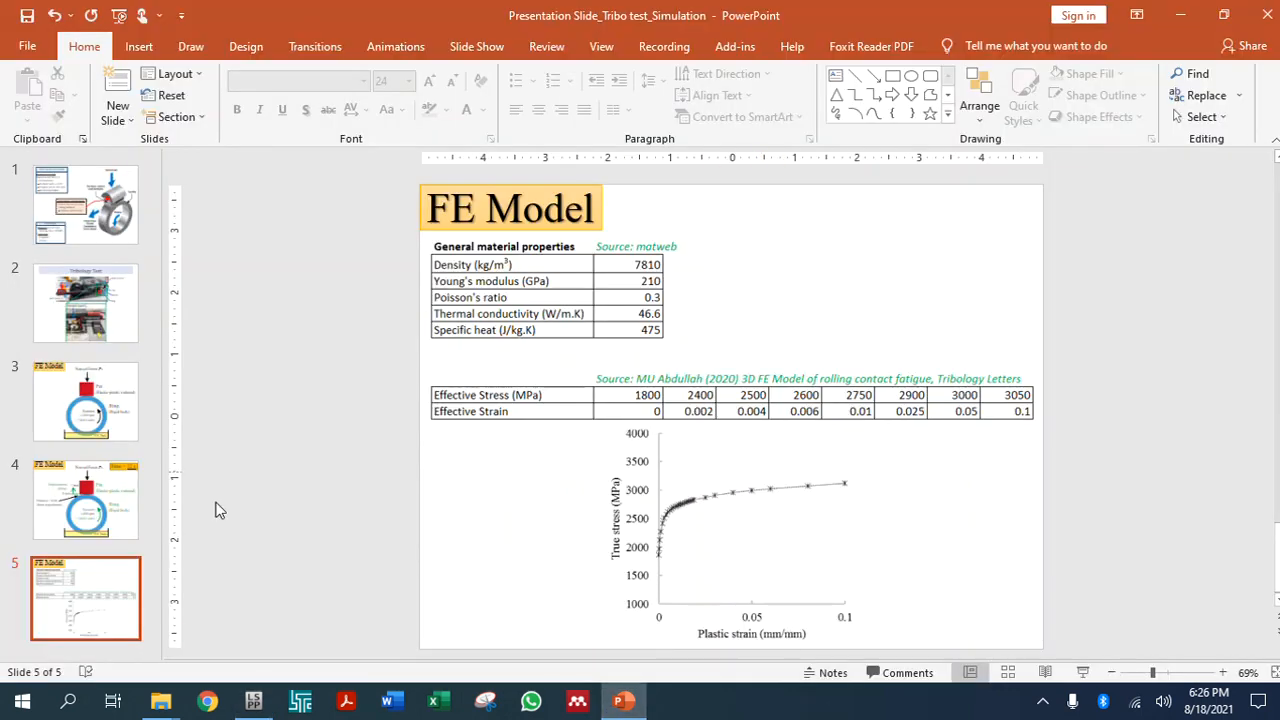
pyautogui.click(110, 500)
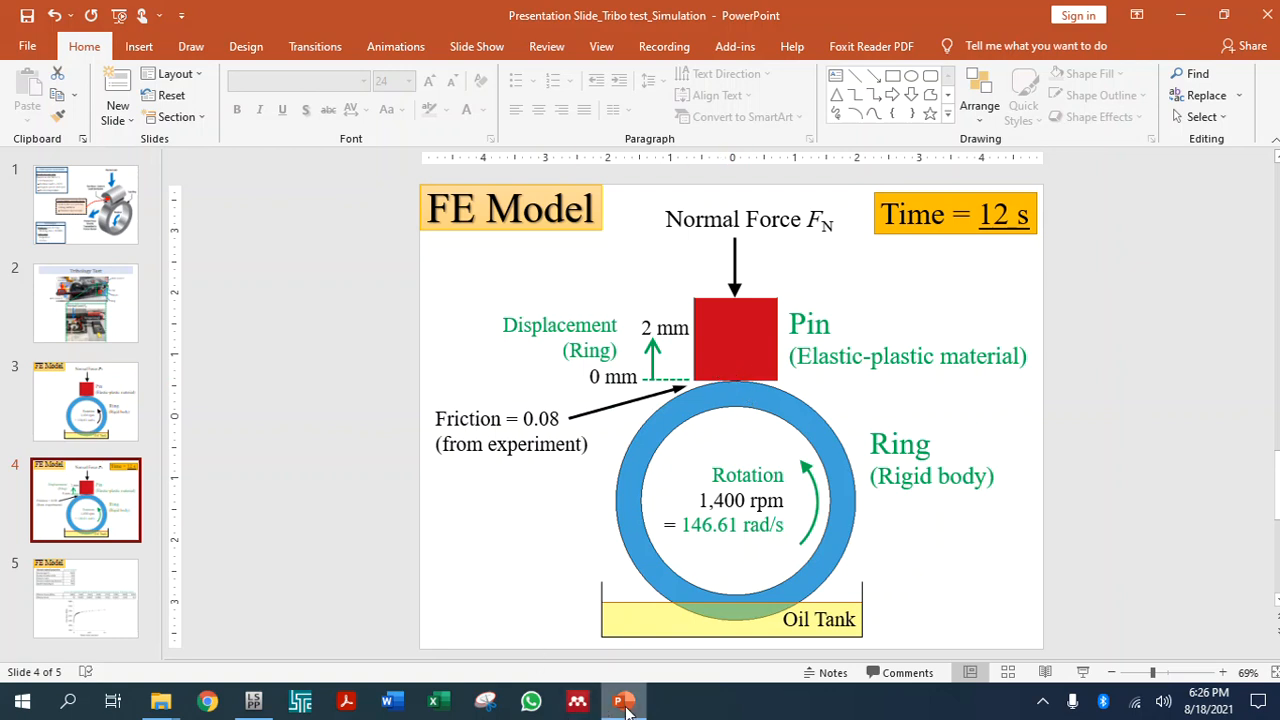
pyautogui.click(254, 701)
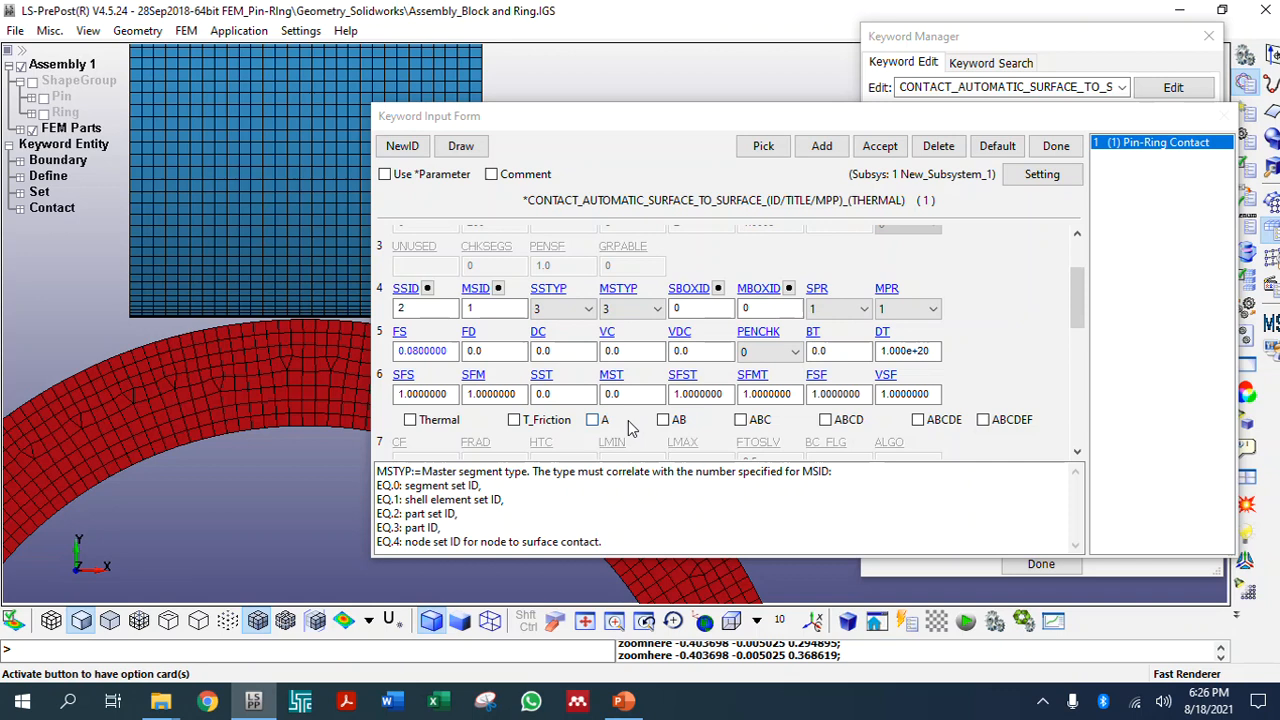
# Recheck the contact's MSID and MSTYP settings, and close the keyword input form and the Keyword Manager
pyautogui.click(504, 309)
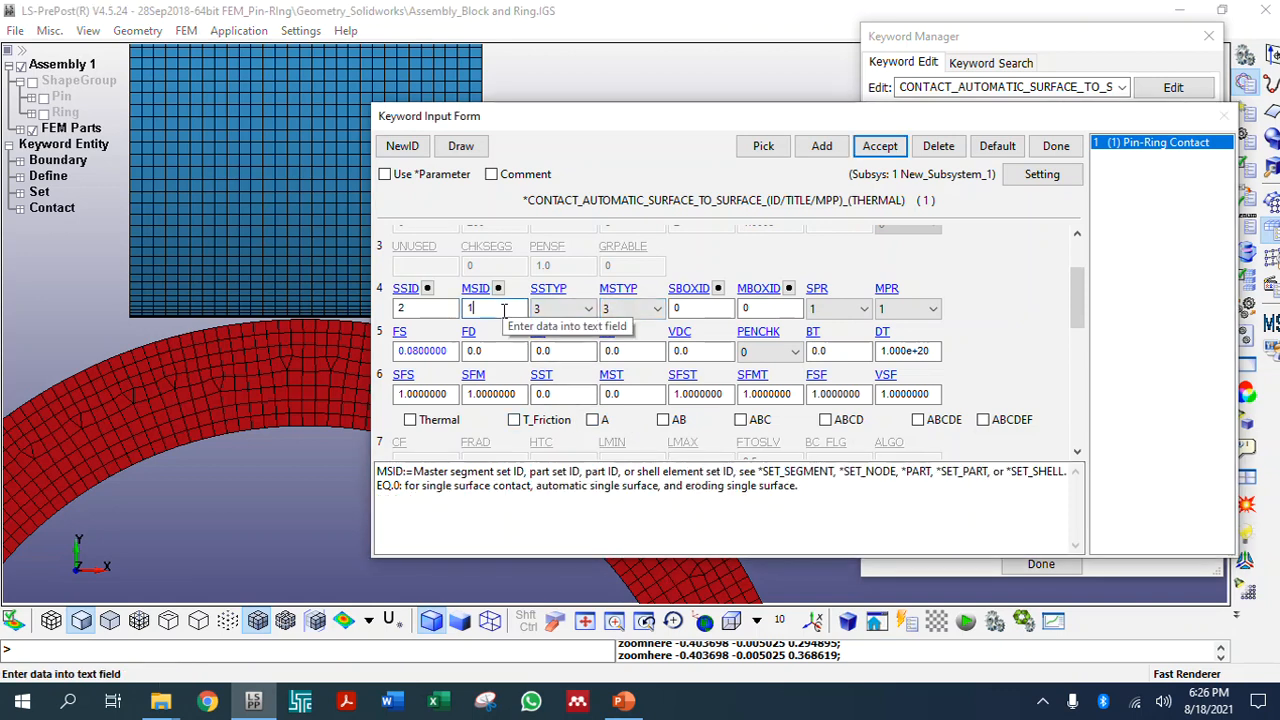
pyautogui.click(622, 311)
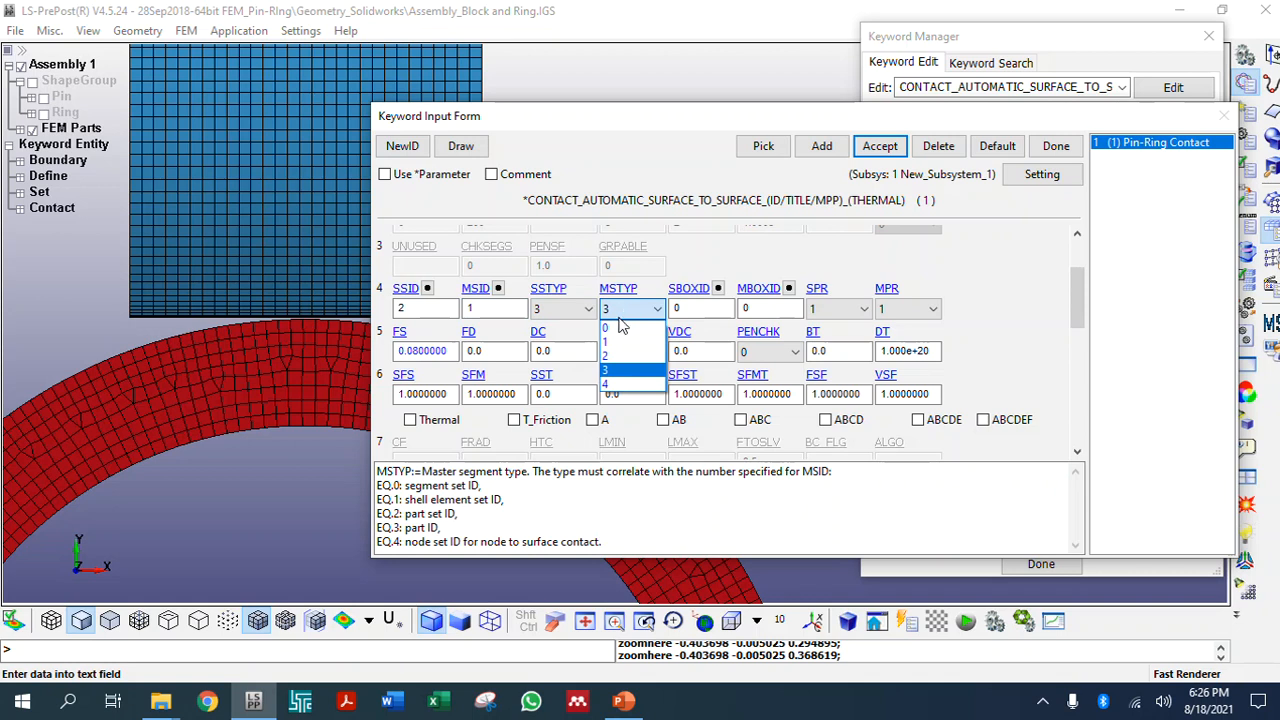
pyautogui.click(1056, 146)
pyautogui.click(1056, 146)
pyautogui.click(1041, 563)
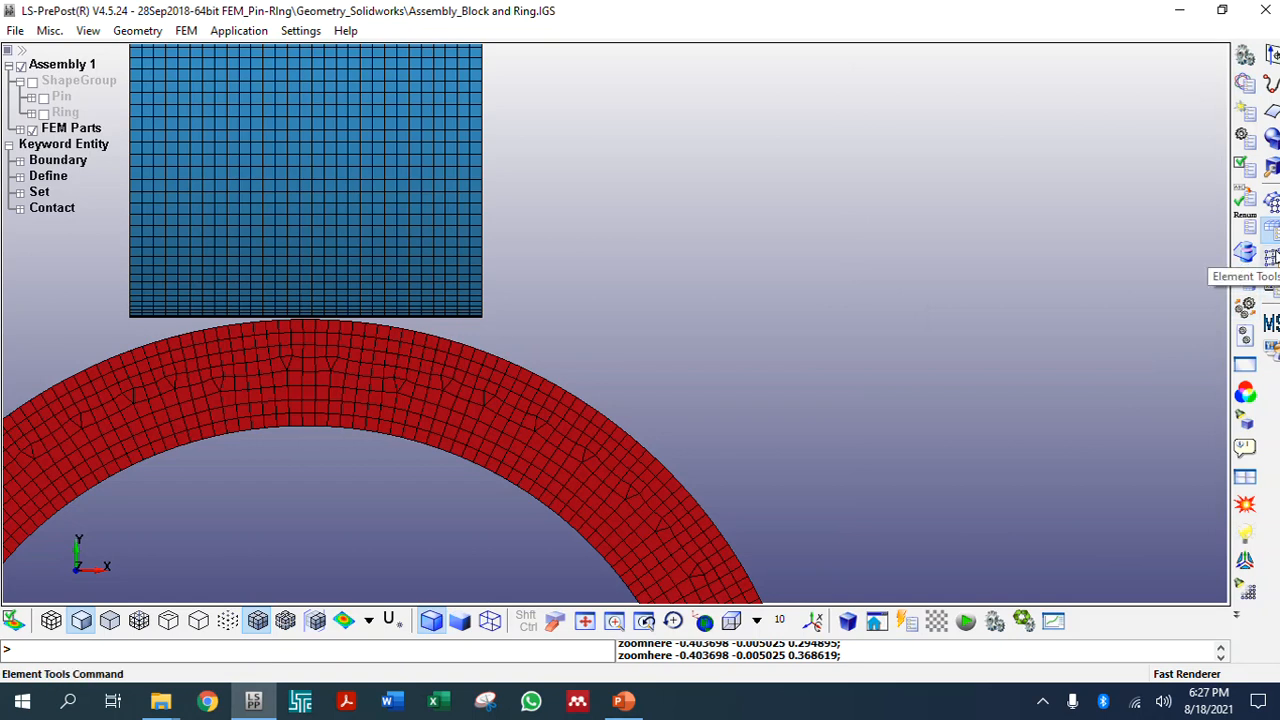
# Start creating a *SET_SEGM segment set with set ID 1 and the title Pin_Segment
pyautogui.click(1245, 112)
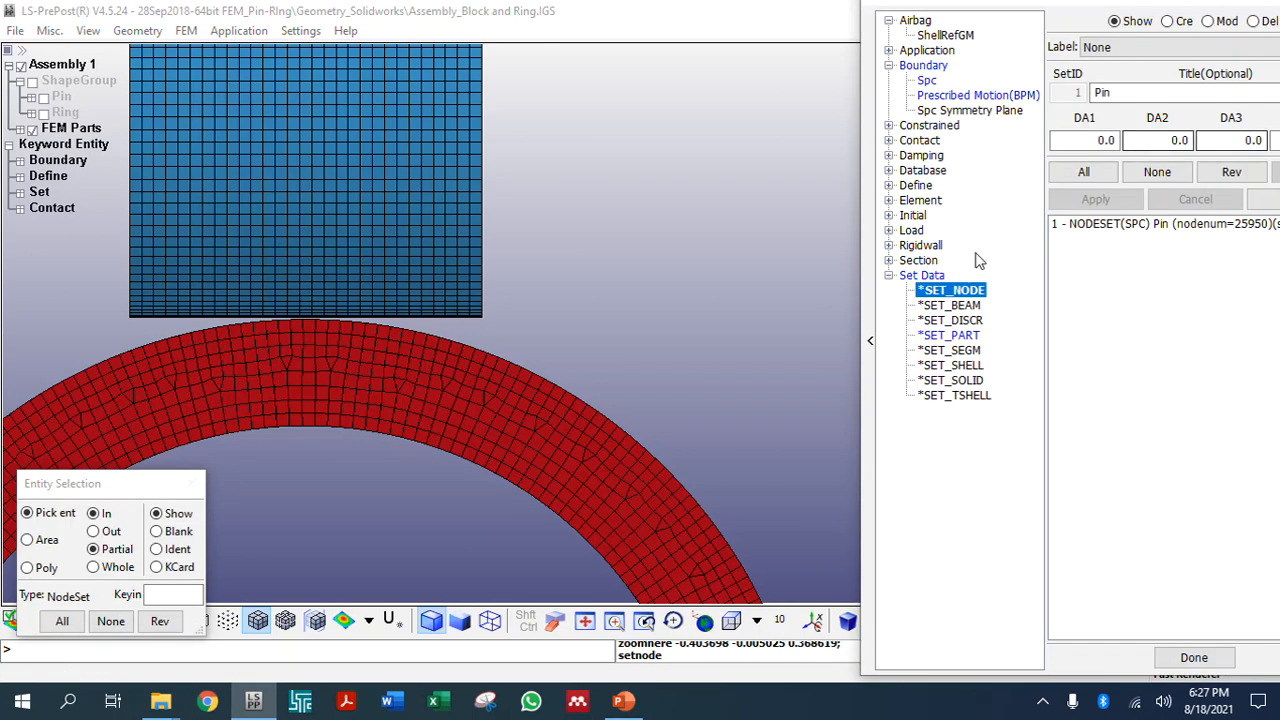
pyautogui.click(950, 348)
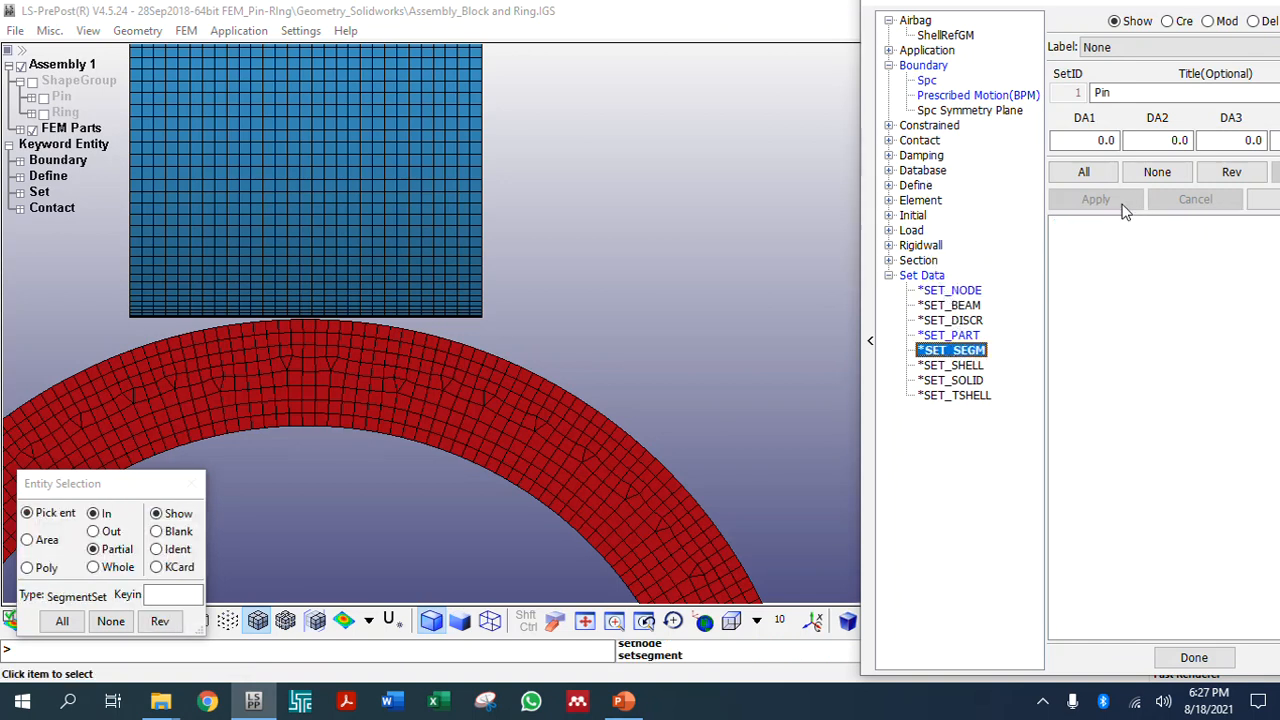
pyautogui.moveTo(1020, 6); pyautogui.dragTo(822, 116)
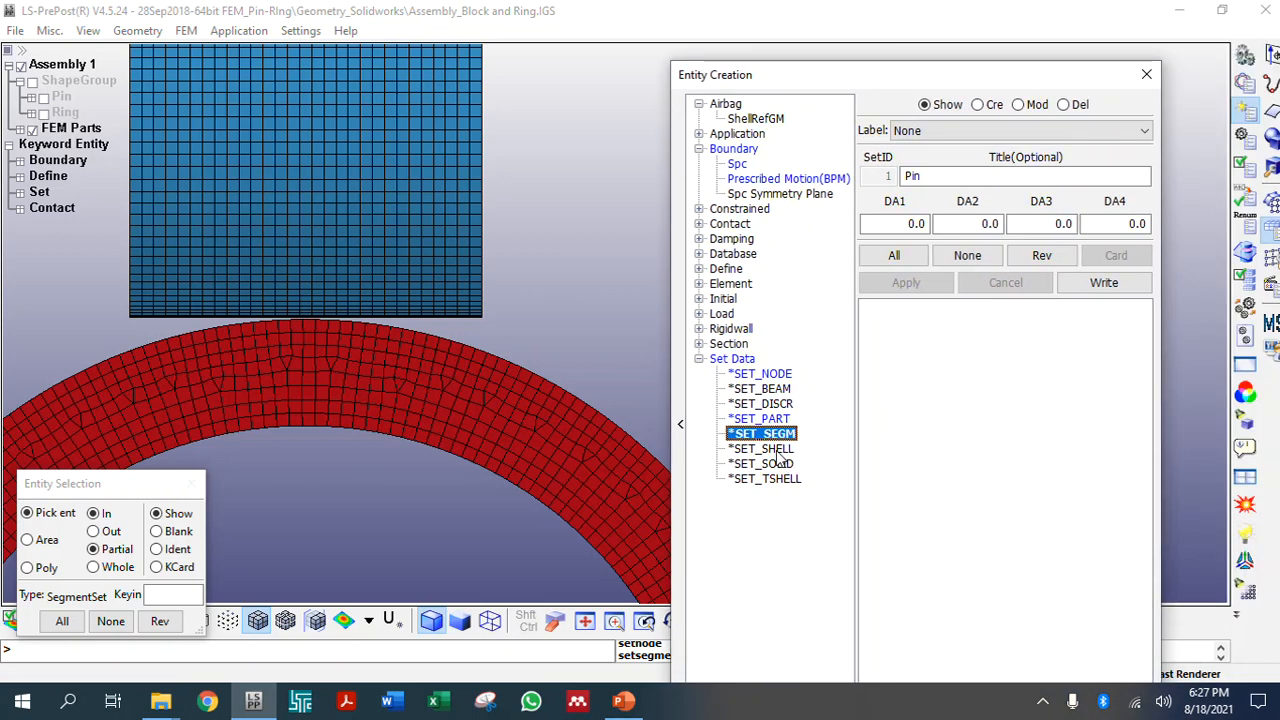
pyautogui.click(967, 255)
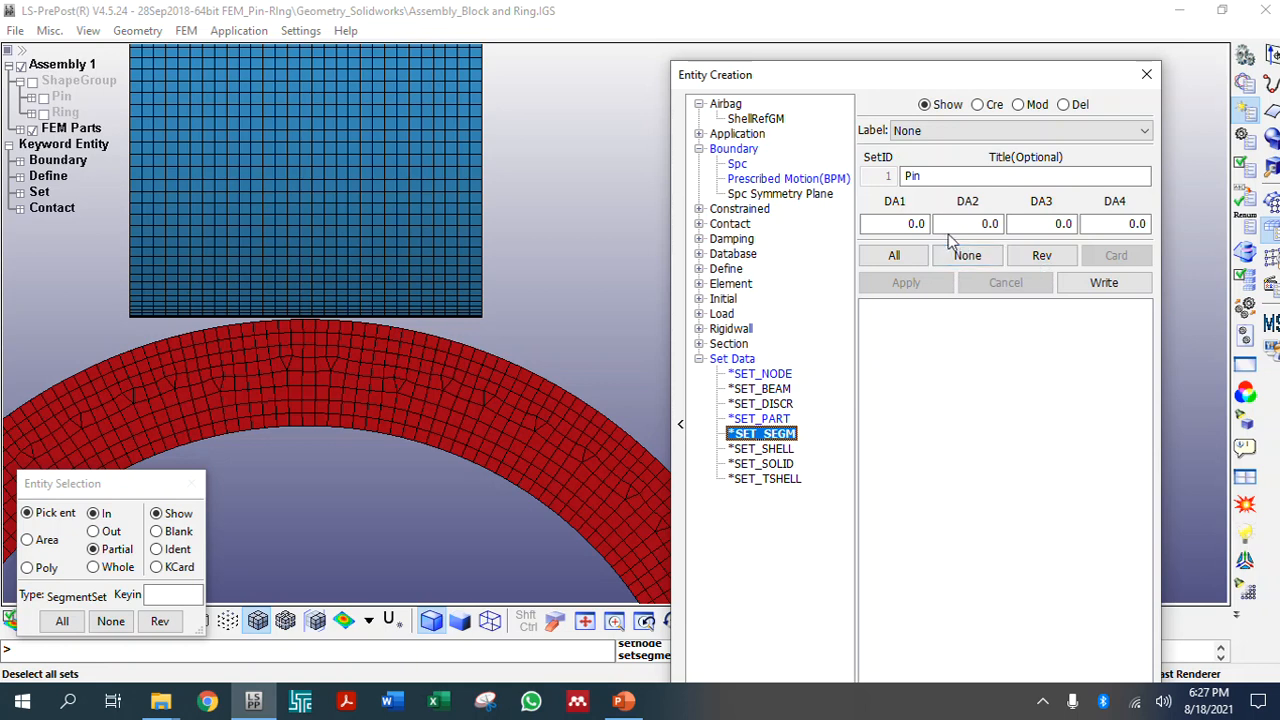
pyautogui.click(984, 105)
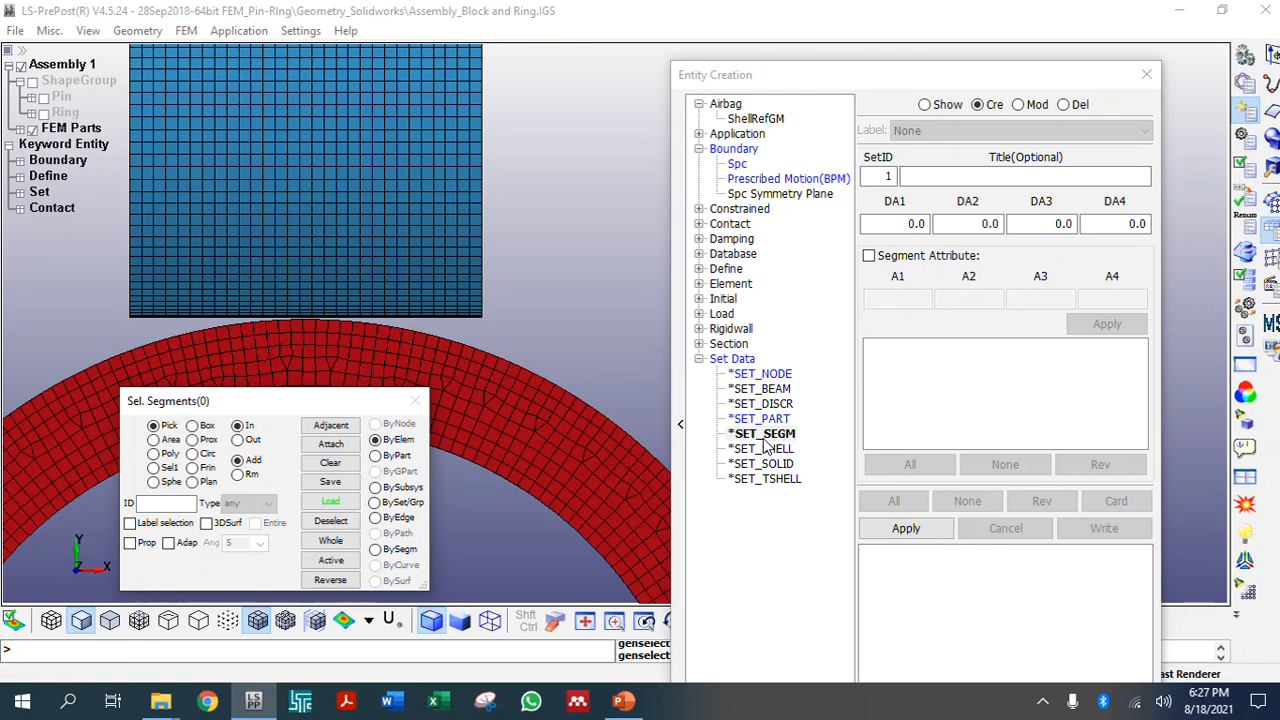
pyautogui.click(934, 177)
pyautogui.click(931, 175)
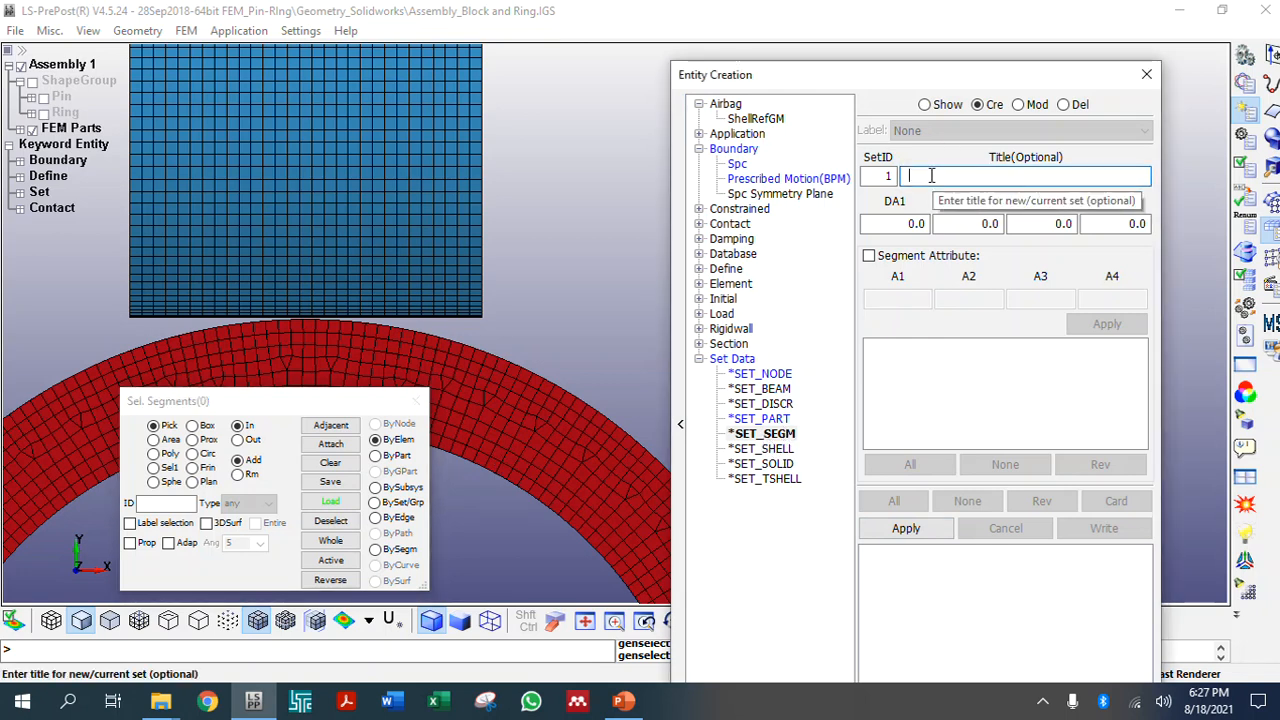
pyautogui.write('Pin')
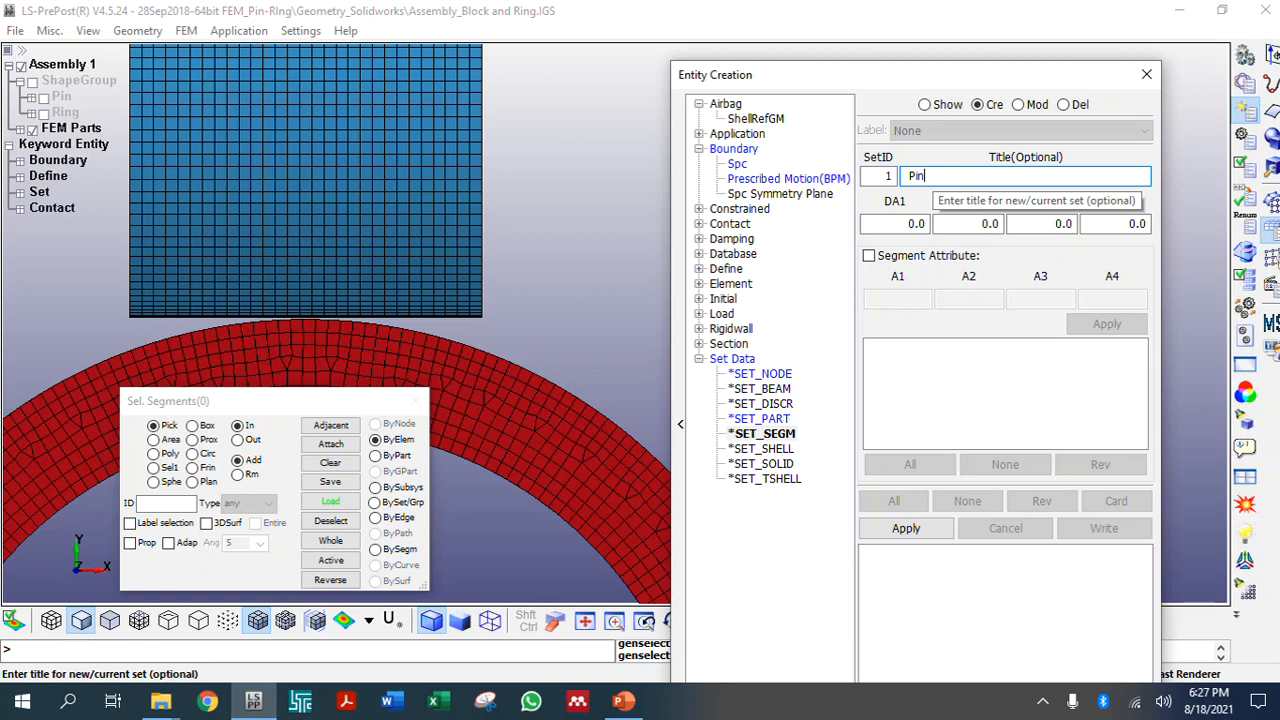
pyautogui.write('_Segment')
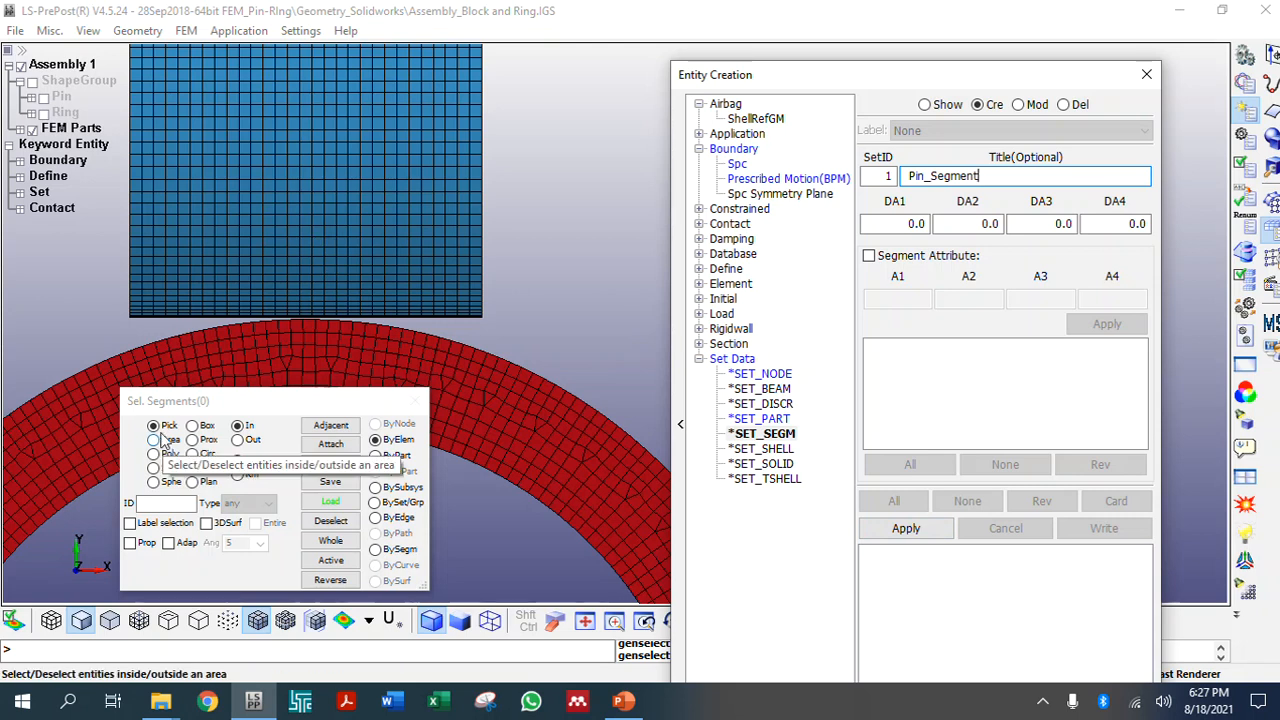
# Select the pin's segments by part, create the Pin_Segment set from them, and close the entity creation dialog with no set selected
pyautogui.click(377, 456)
pyautogui.click(350, 250)
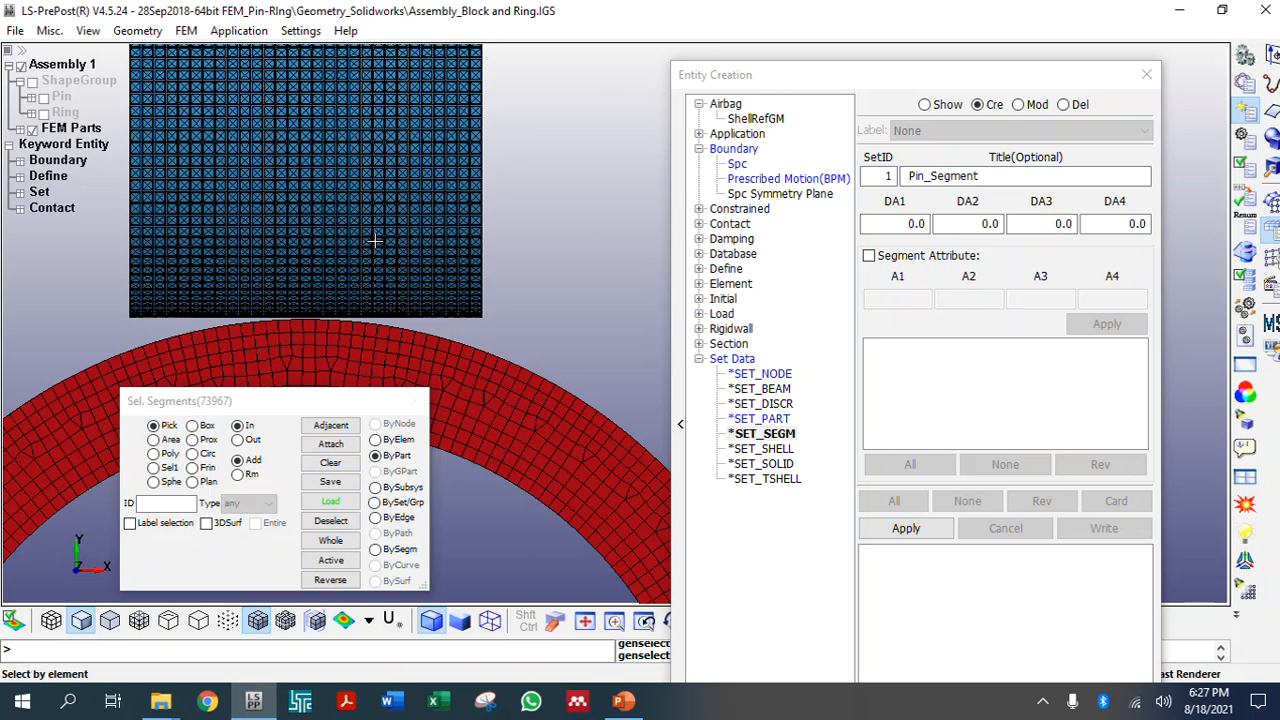
pyautogui.scroll(5, 323, 228)
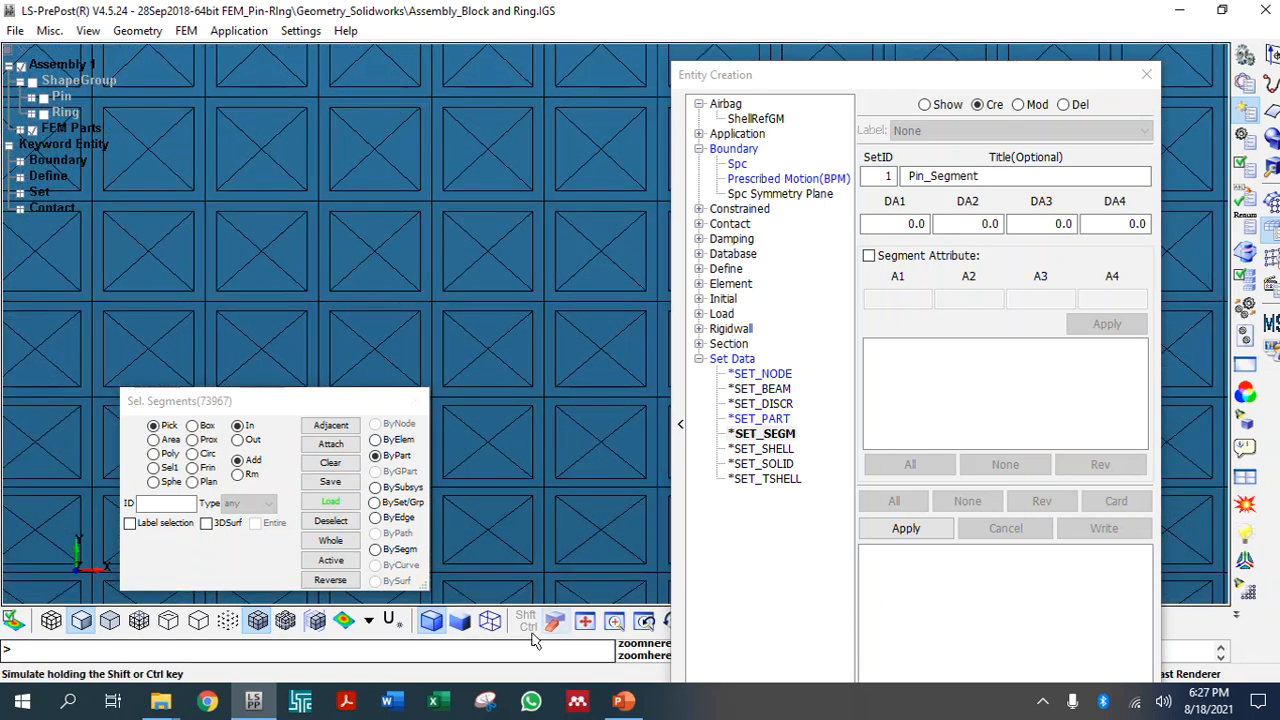
pyautogui.scroll(-5, 340, 265)
pyautogui.scroll(-2, 340, 258)
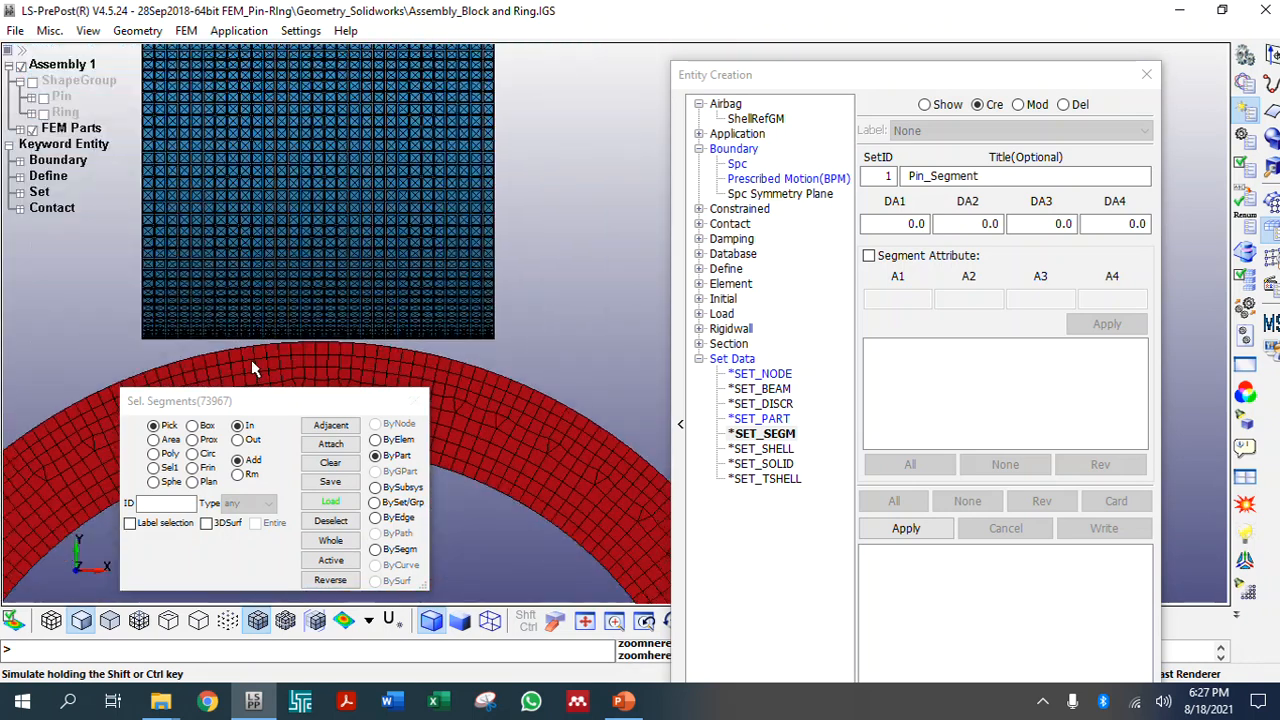
pyautogui.scroll(6, 300, 340)
pyautogui.scroll(2, 343, 338)
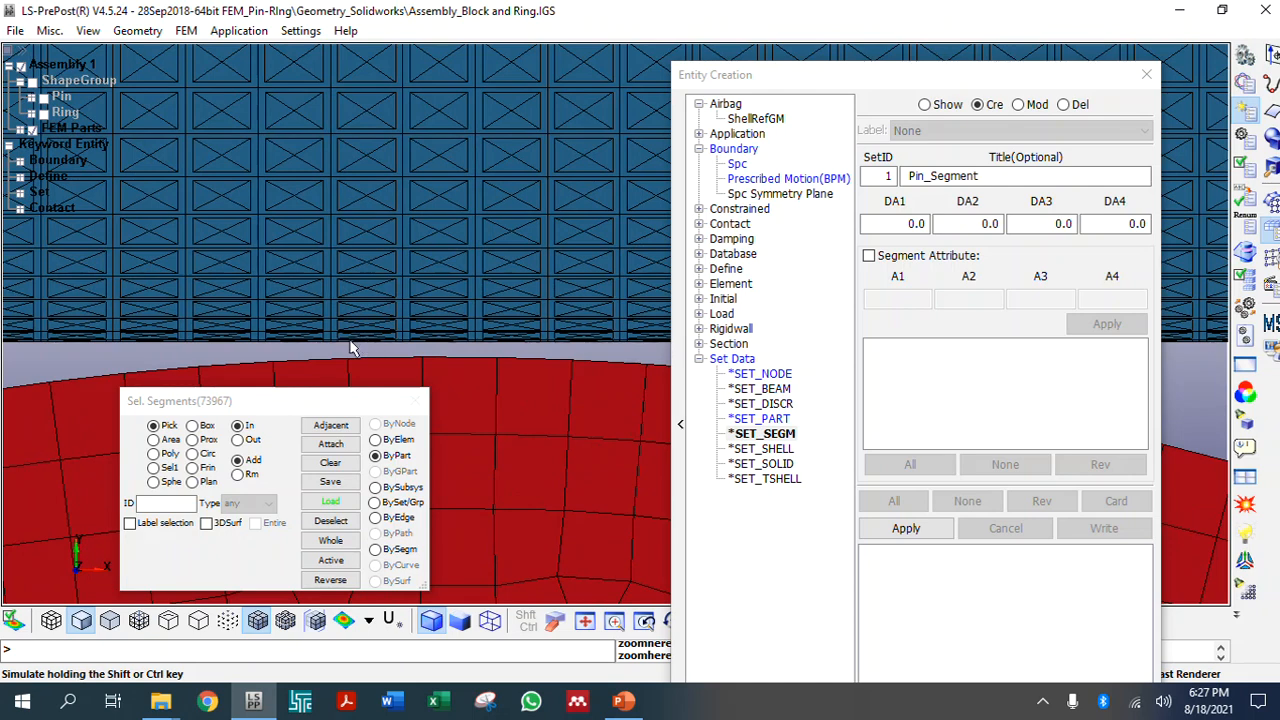
pyautogui.scroll(-5, 350, 345)
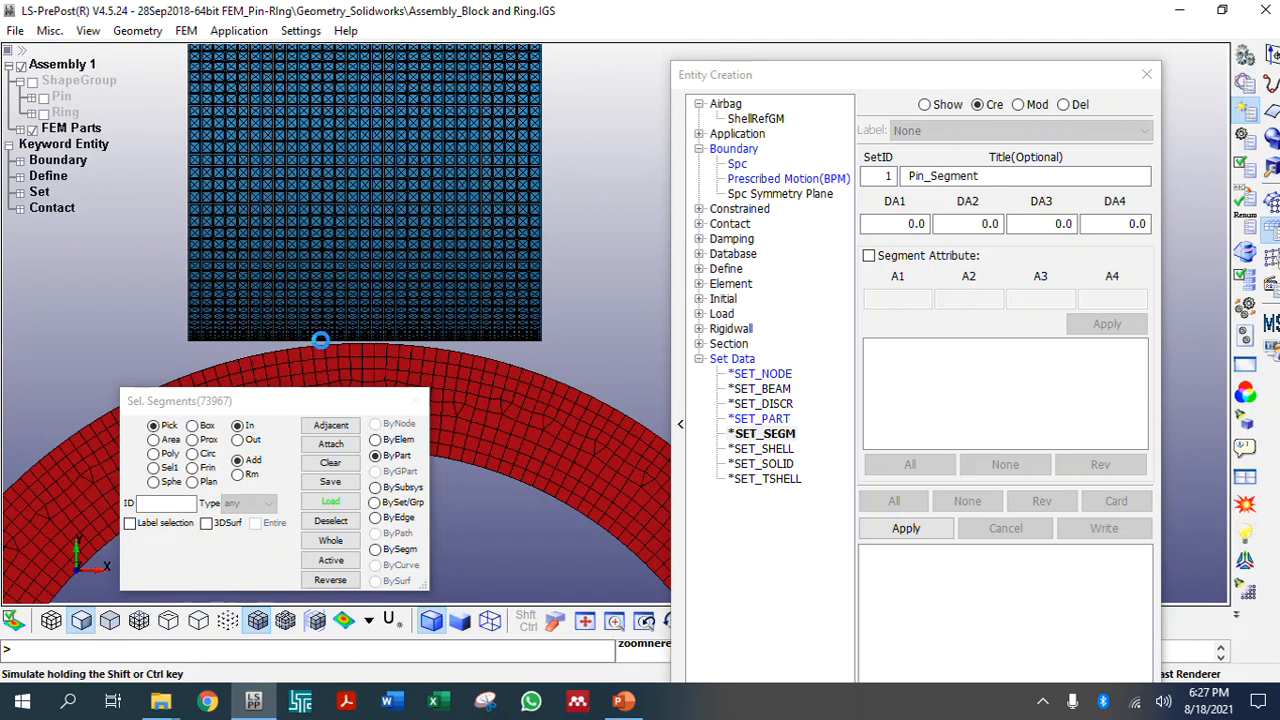
pyautogui.scroll(4, 325, 342)
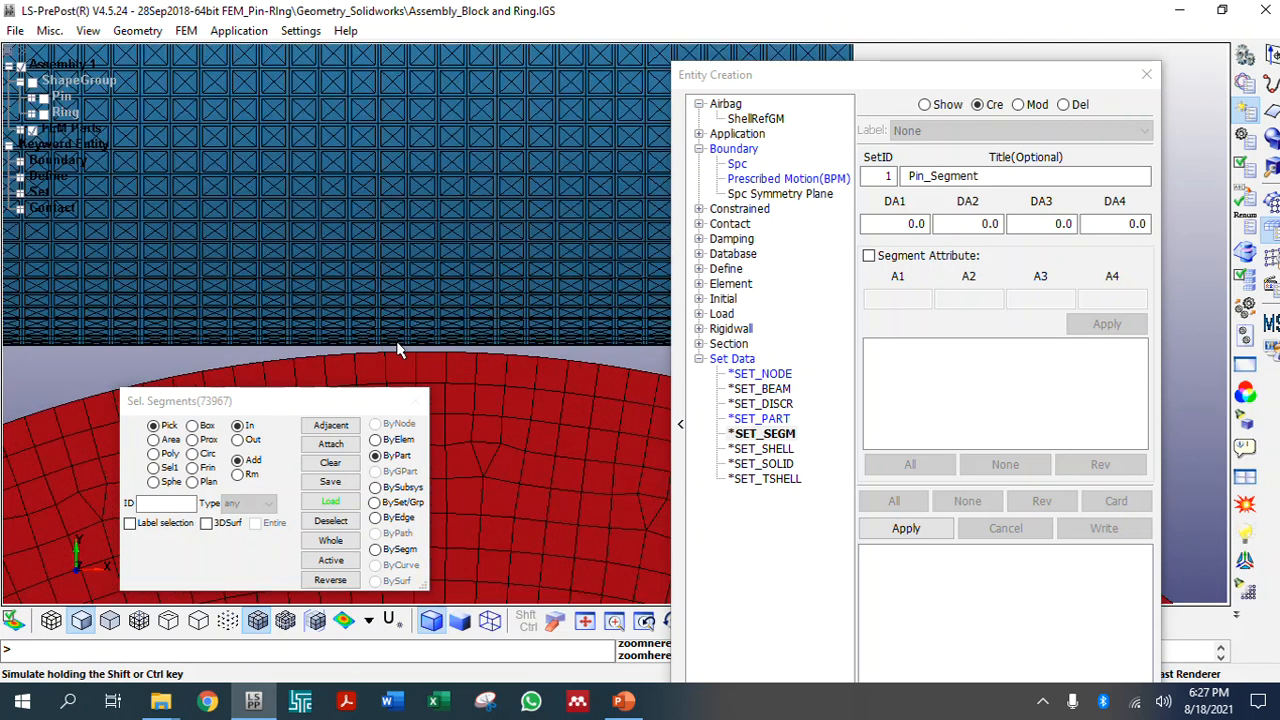
pyautogui.scroll(-1, 393, 352)
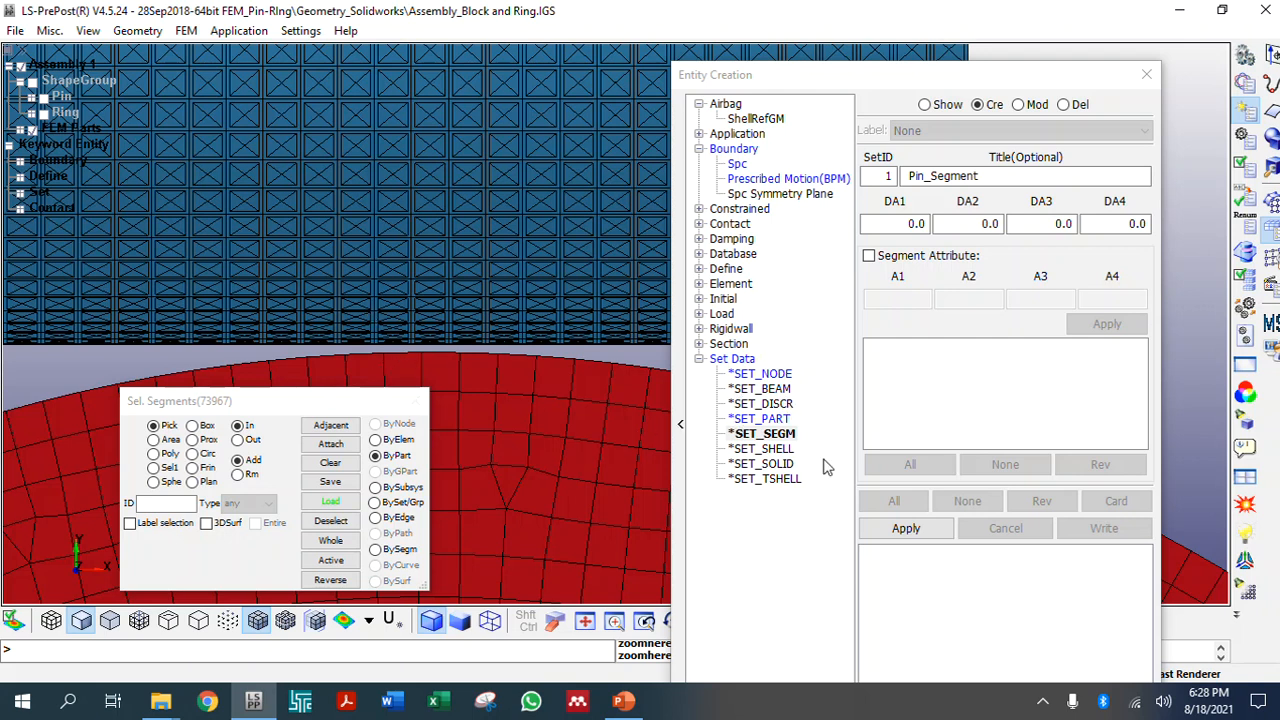
pyautogui.click(889, 530)
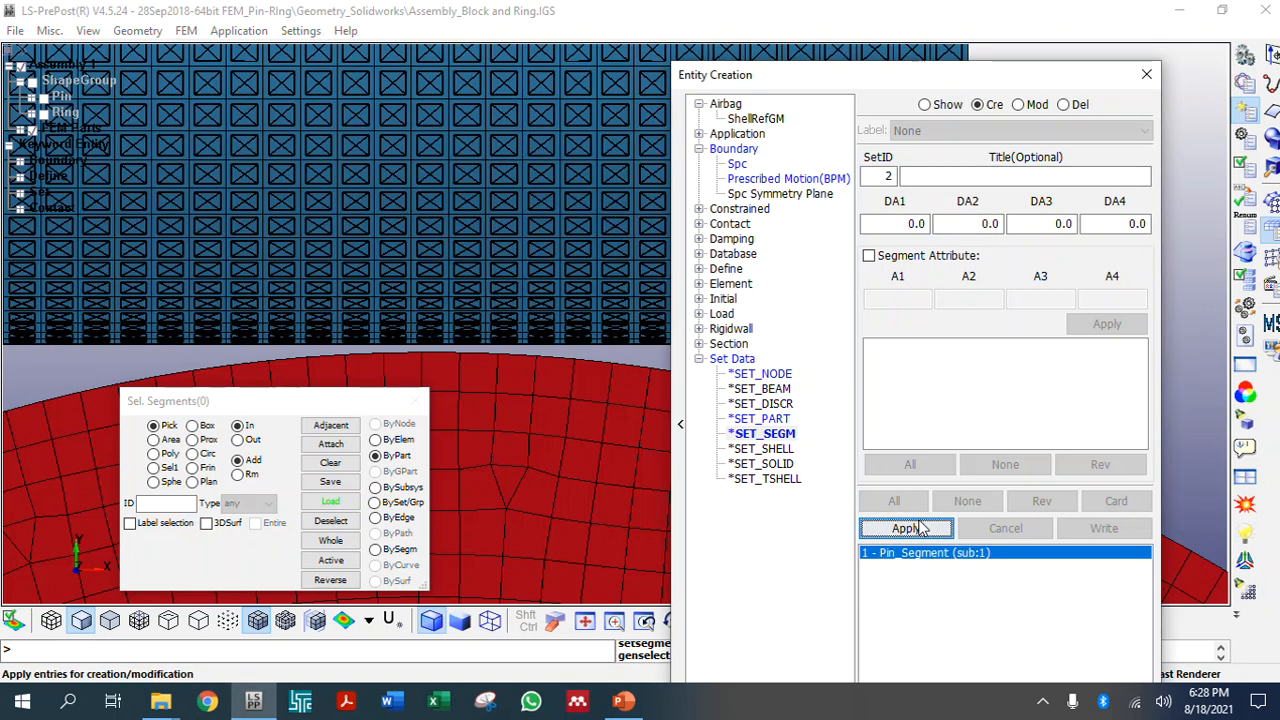
pyautogui.click(924, 104)
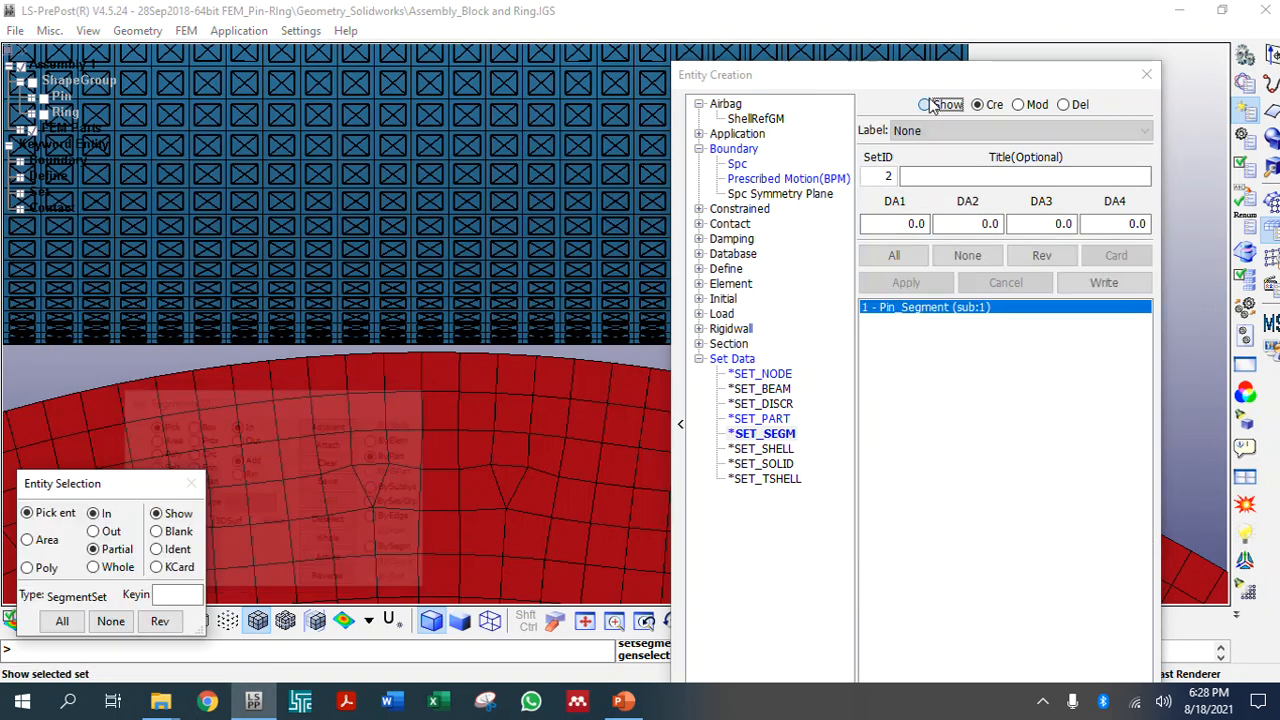
pyautogui.click(967, 255)
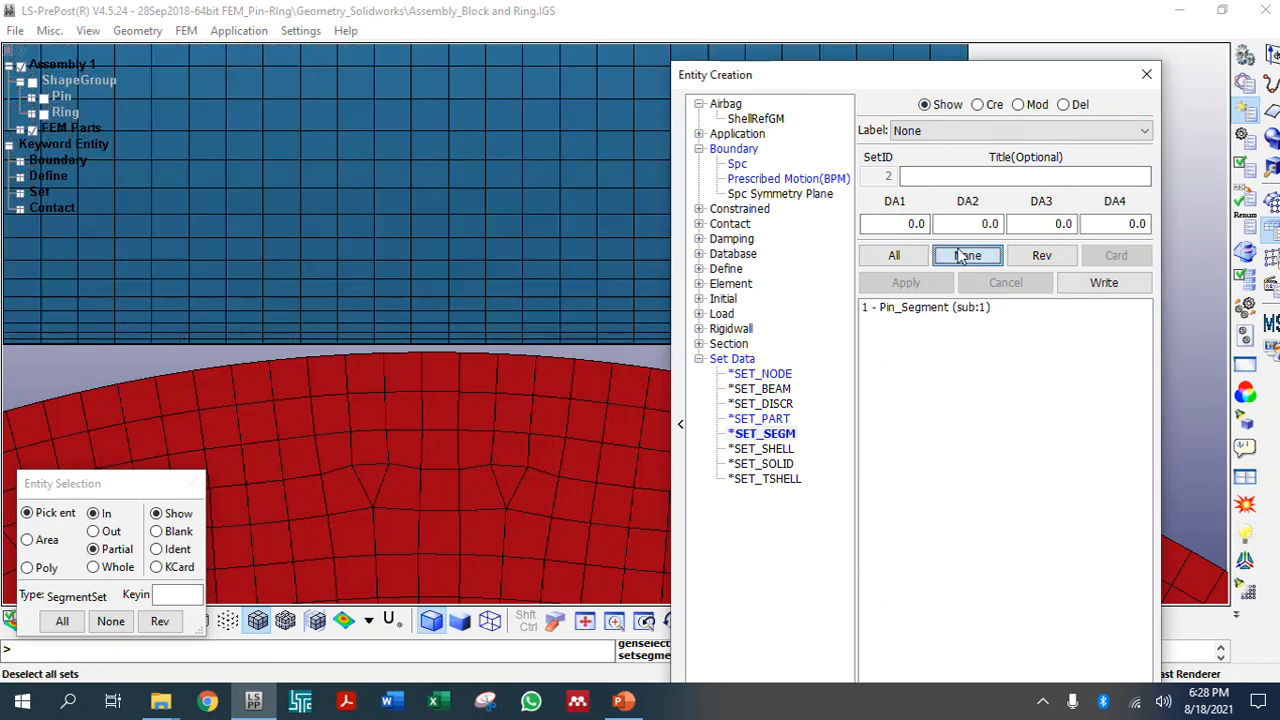
pyautogui.click(1141, 77)
# In the Pin-Ring Contact card, set MSTYP to 0, pick segment set 1 as MSID, and accept the card
pyautogui.click(1245, 83)
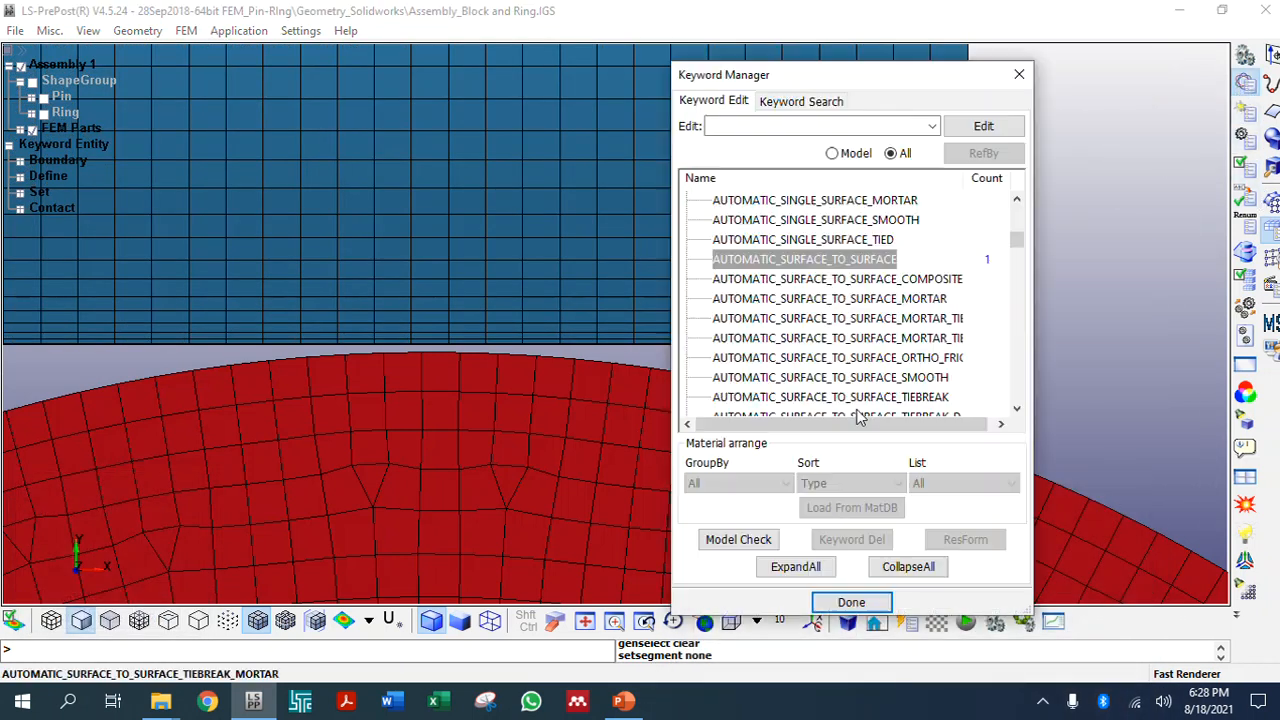
pyautogui.click(737, 261)
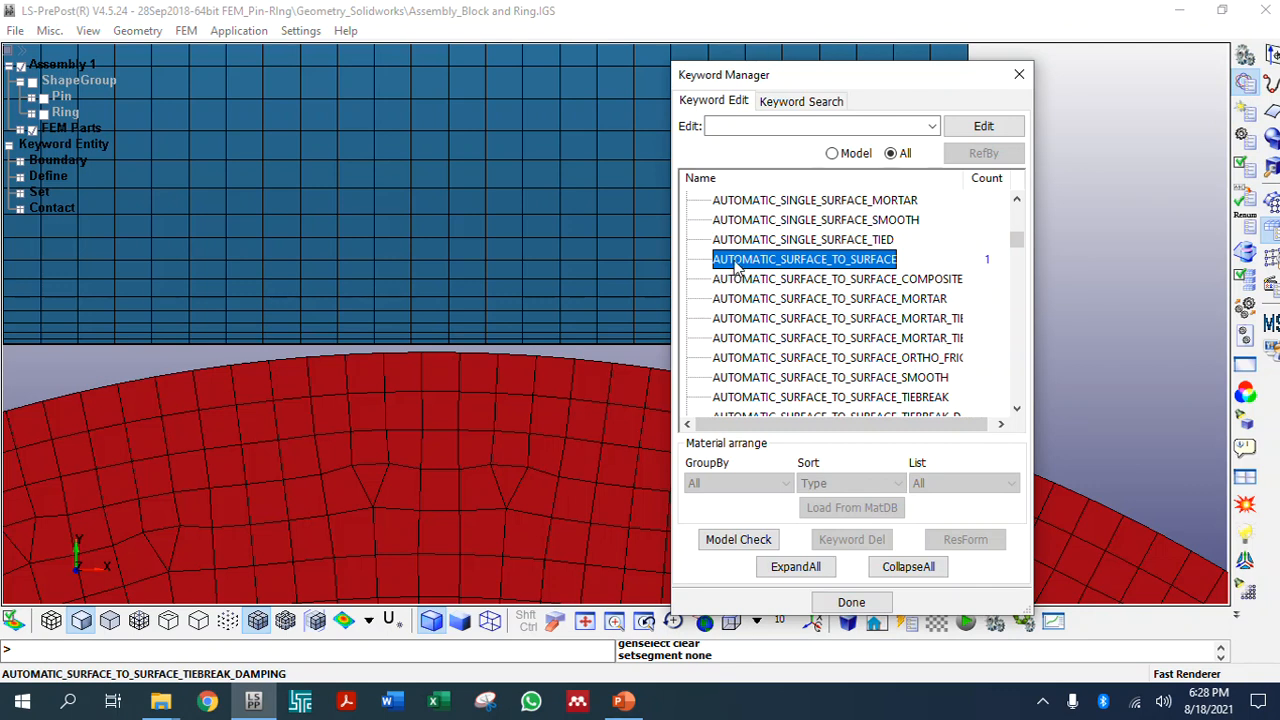
pyautogui.doubleClick(760, 259)
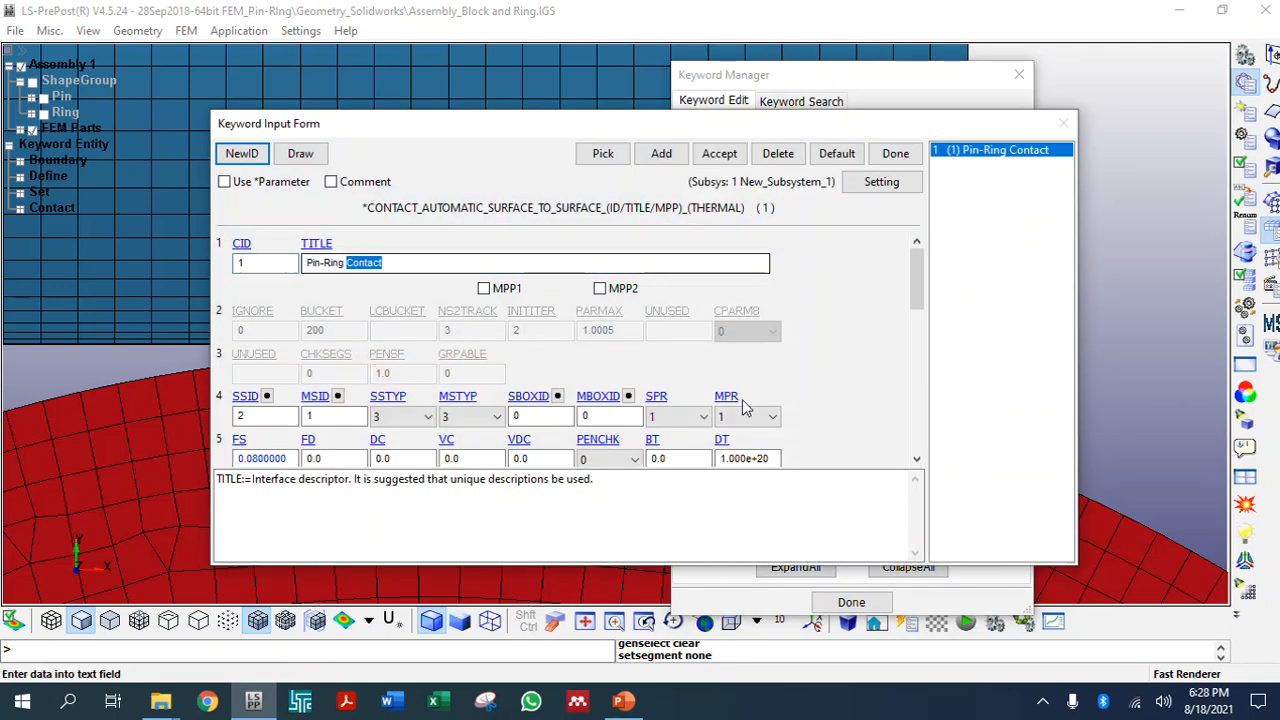
pyautogui.click(463, 418)
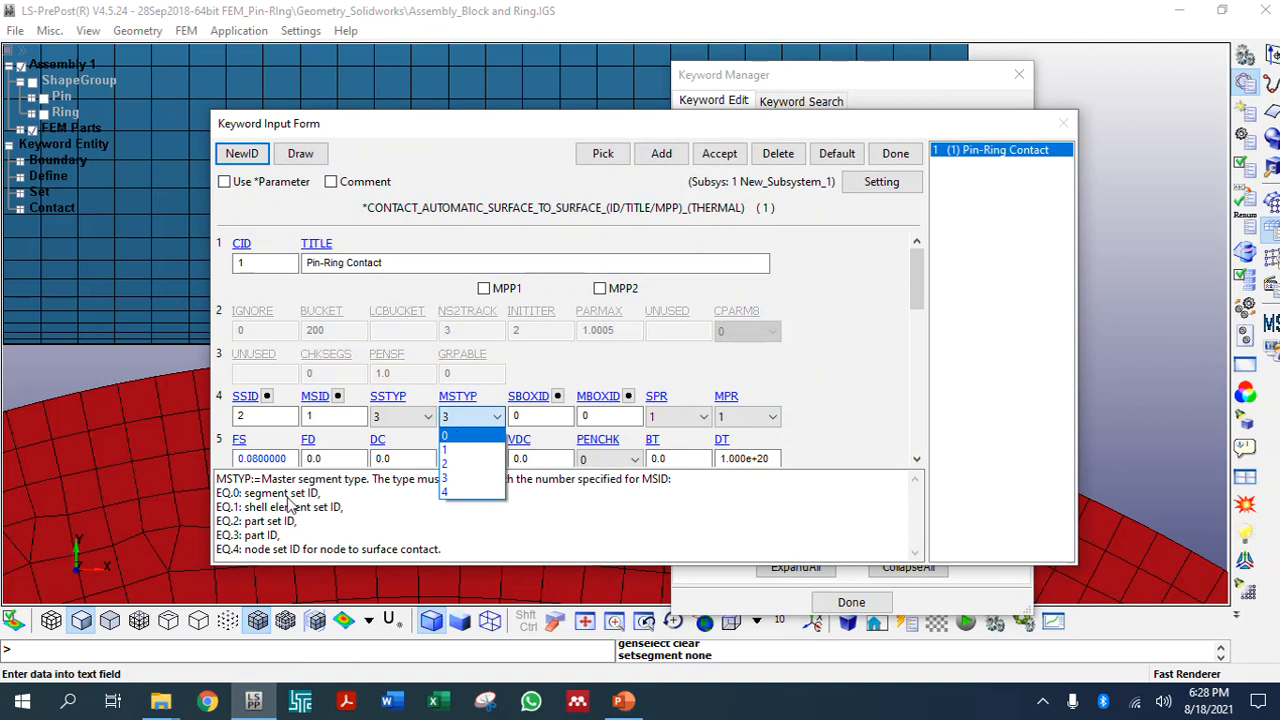
pyautogui.click(443, 437)
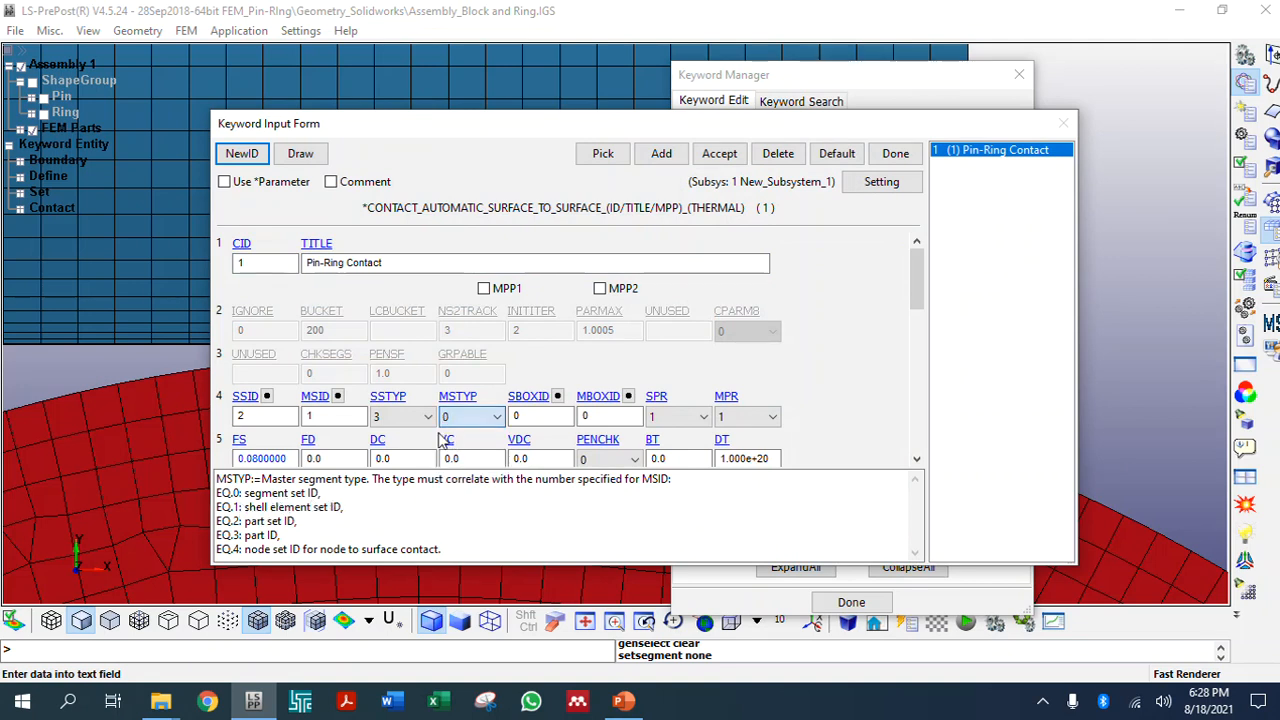
pyautogui.click(338, 397)
pyautogui.doubleClick(997, 374)
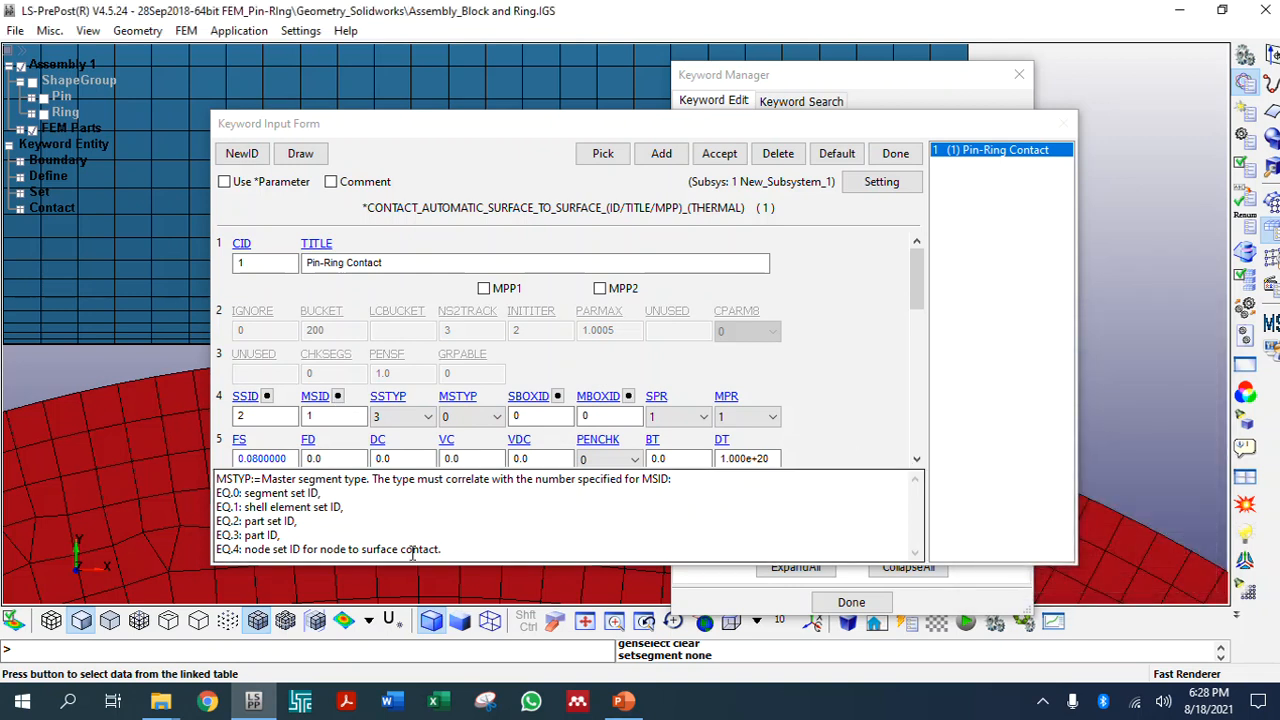
pyautogui.click(720, 158)
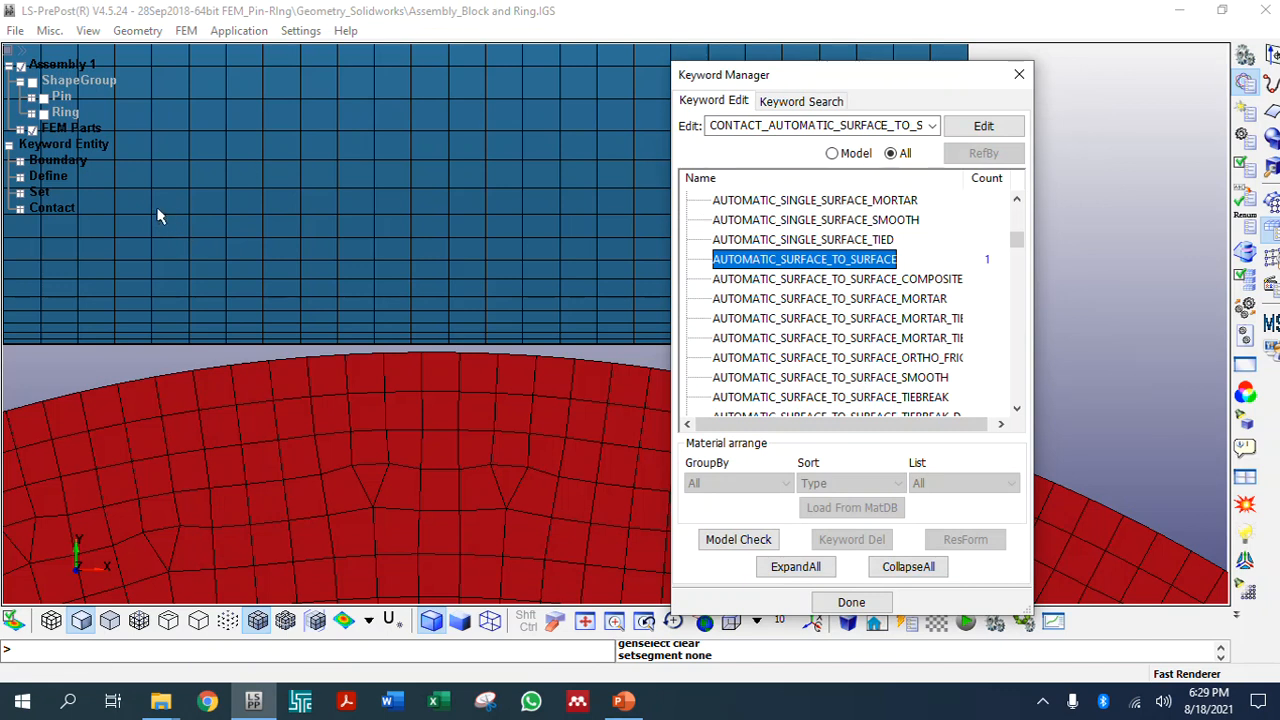
# Collapse the keyword list, review the material properties and FE Model slides in PowerPoint, and return to LS-PrePost
pyautogui.click(906, 568)
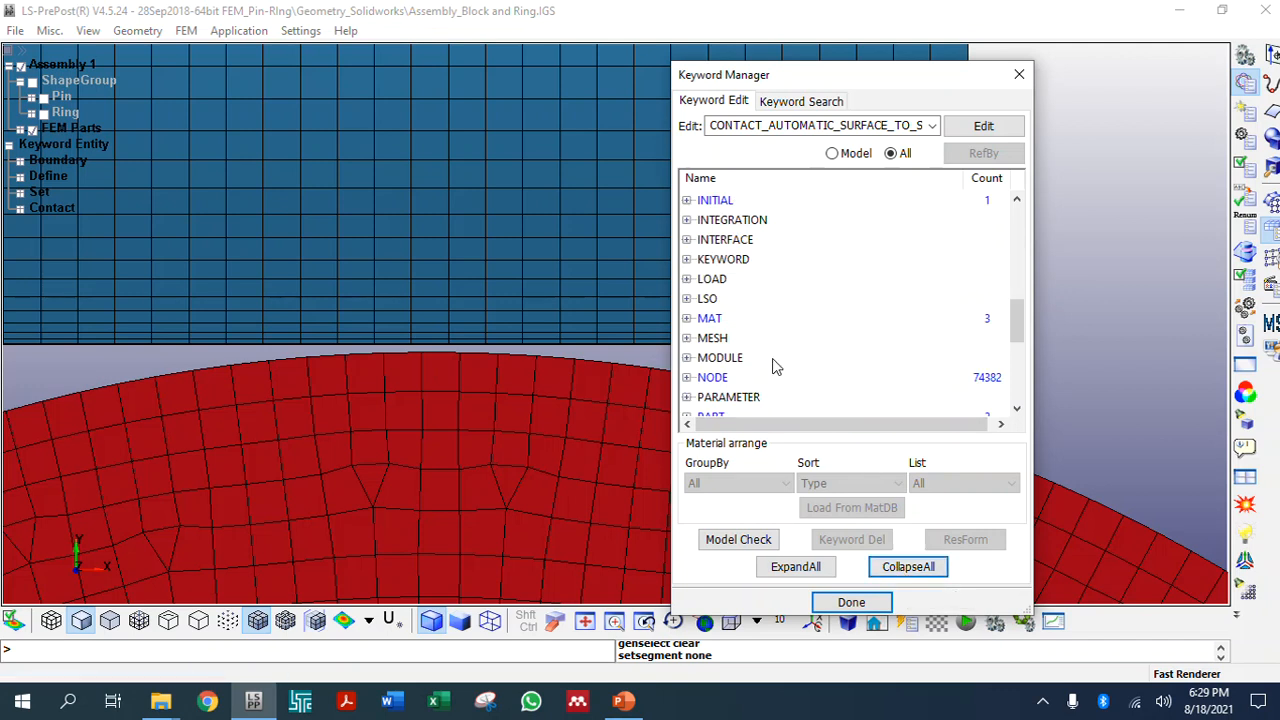
pyautogui.scroll(-6, 740, 340)
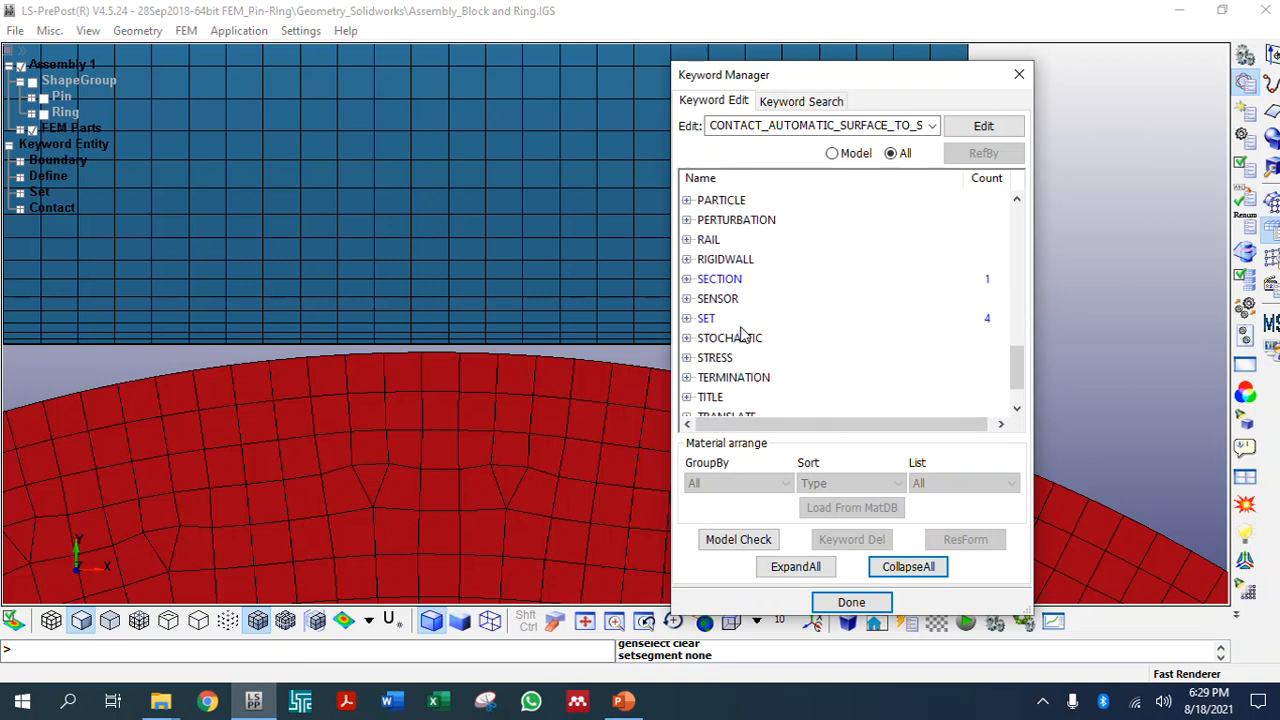
pyautogui.click(623, 703)
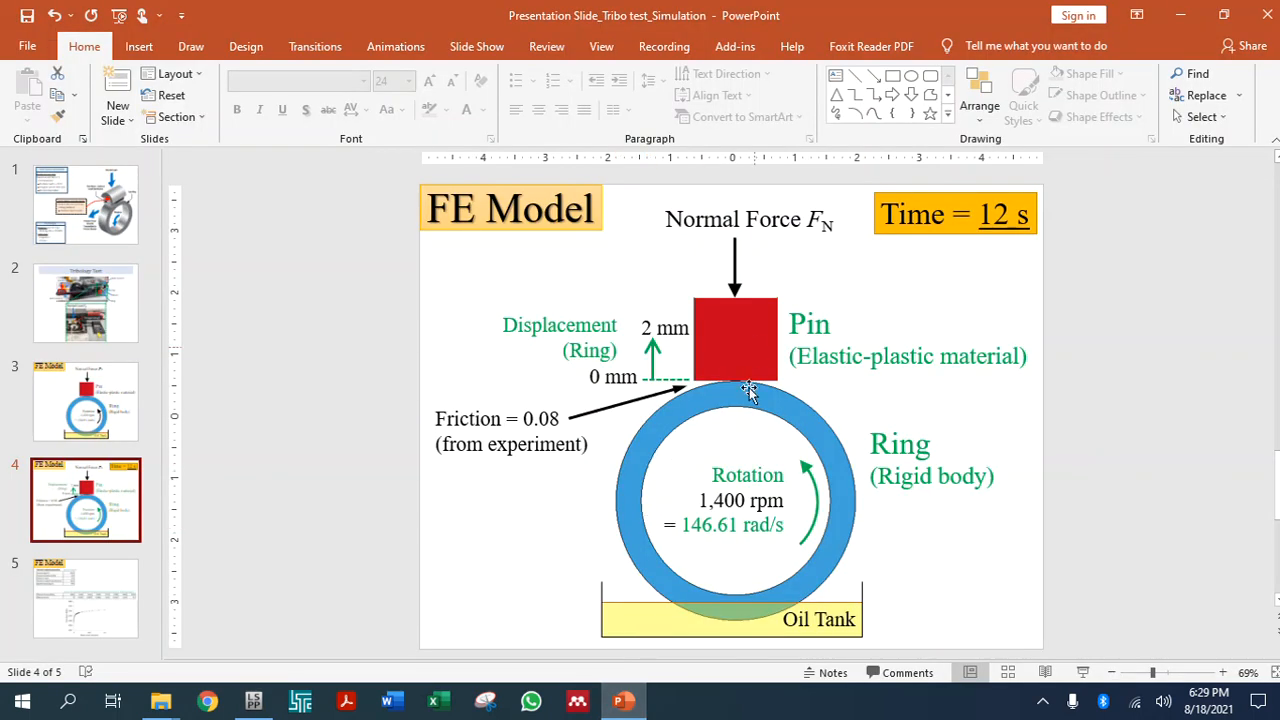
pyautogui.click(97, 598)
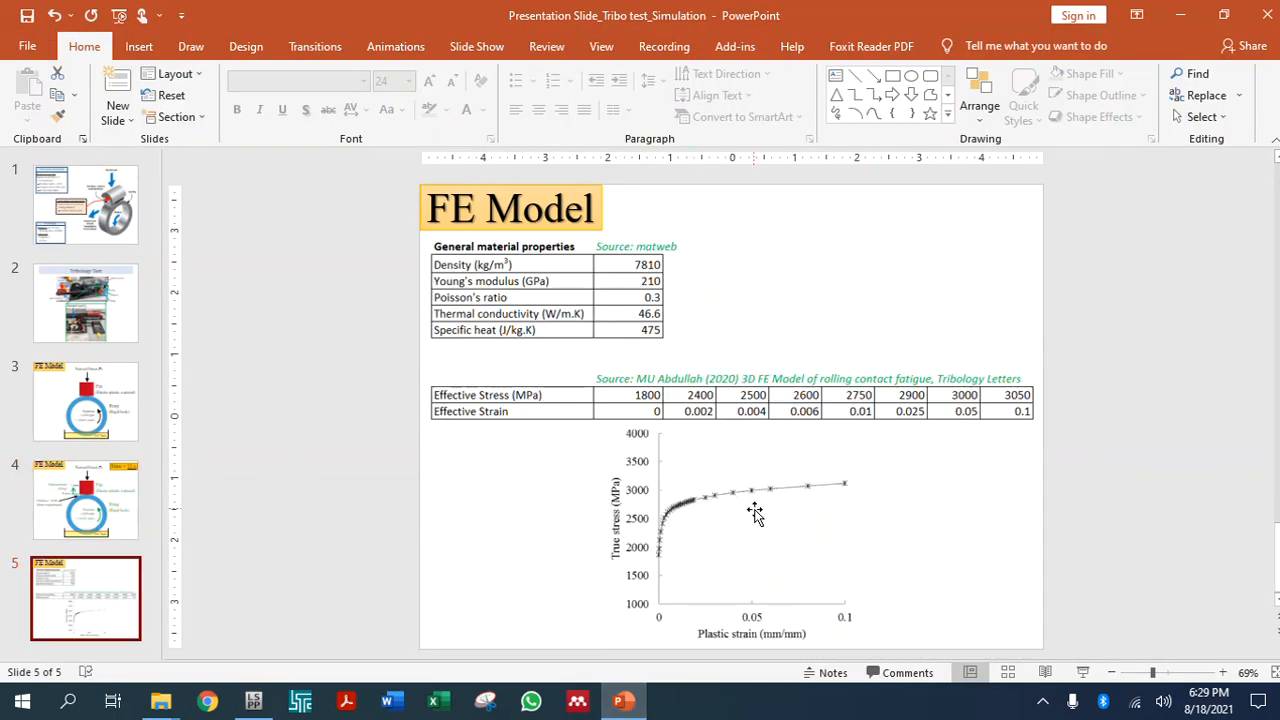
pyautogui.press('Up')
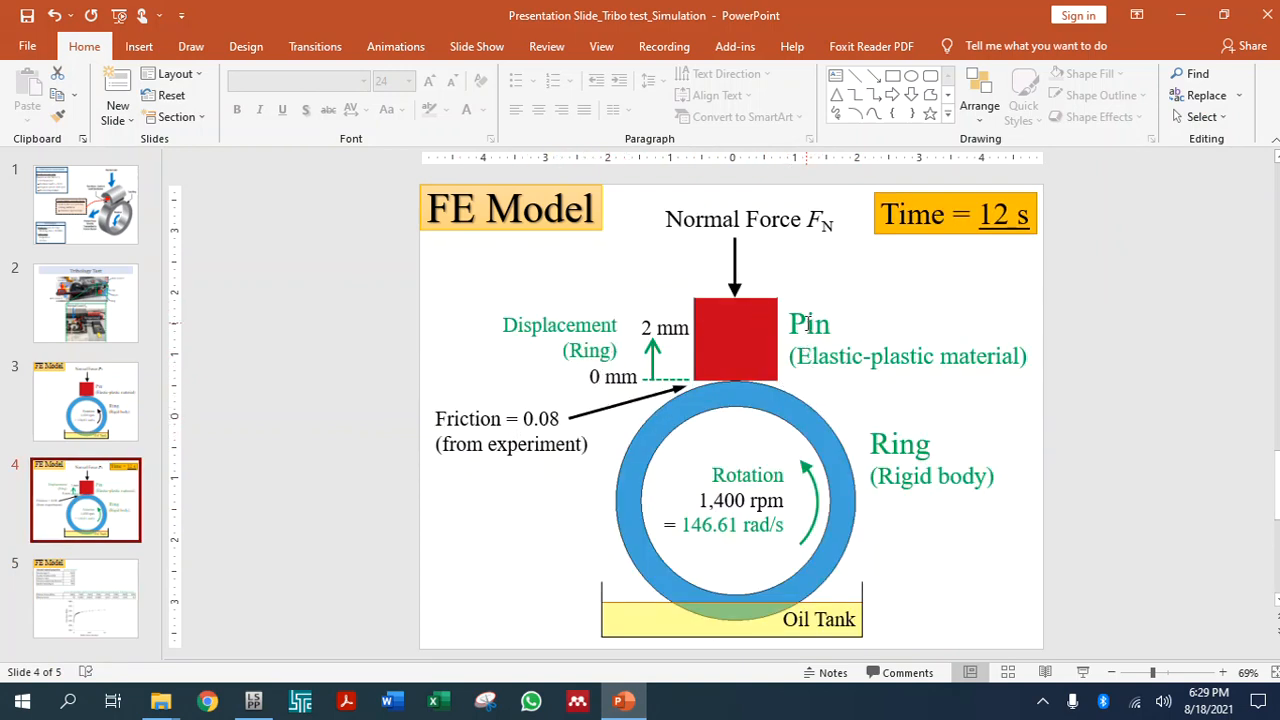
pyautogui.click(253, 705)
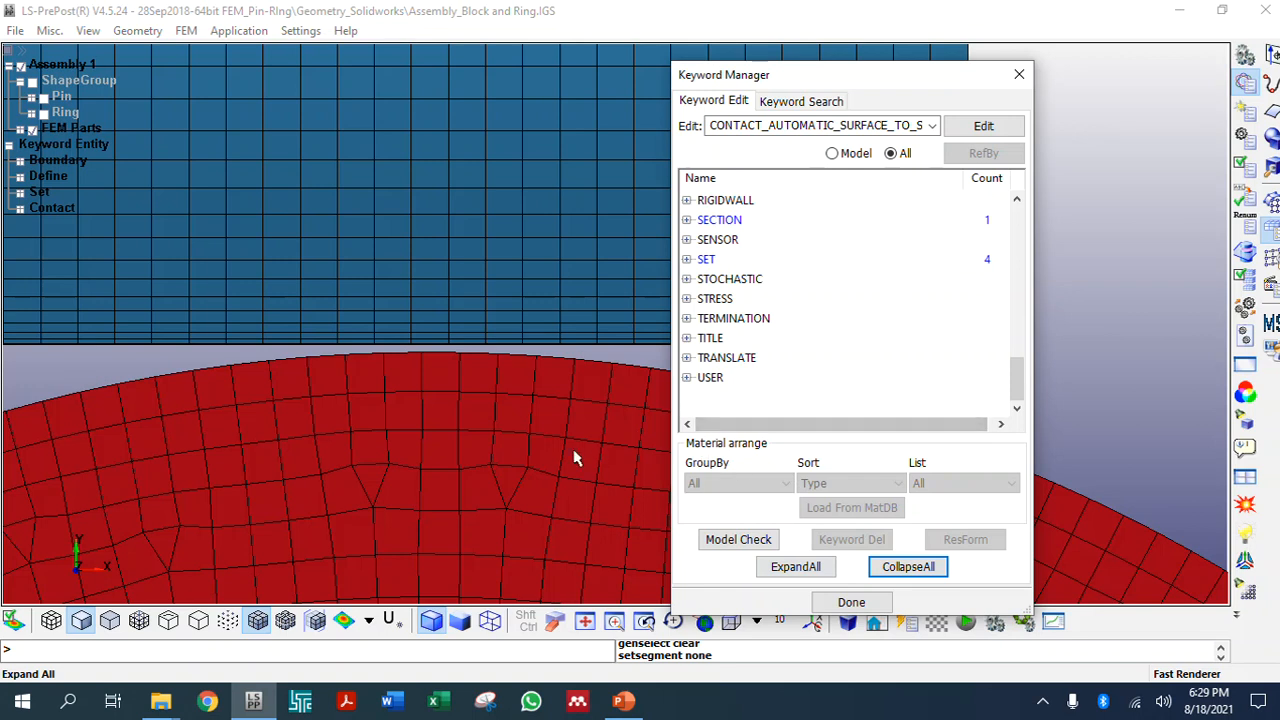
# Add a *CONTROL_TERMINATION card with the termination time ENDTIM set to 10, accept it and close the form
pyautogui.scroll(2, 437, 317)
pyautogui.scroll(-5, 441, 317)
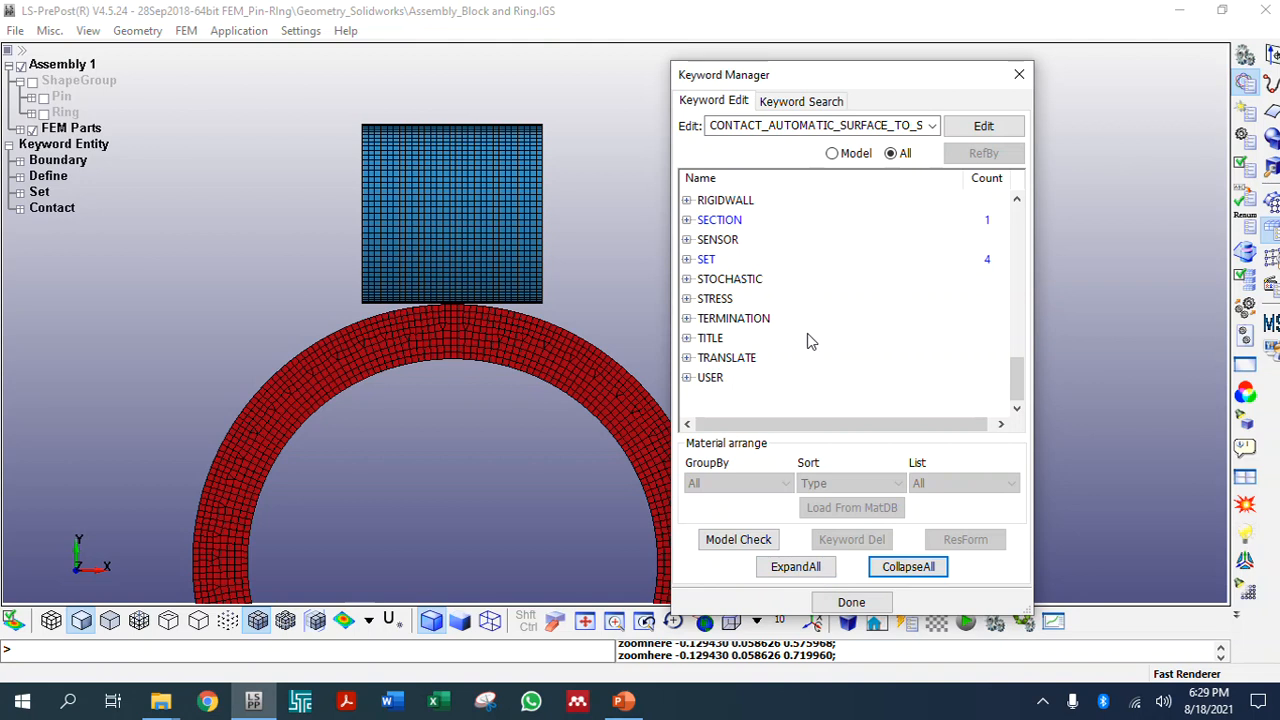
pyautogui.scroll(8, 748, 290)
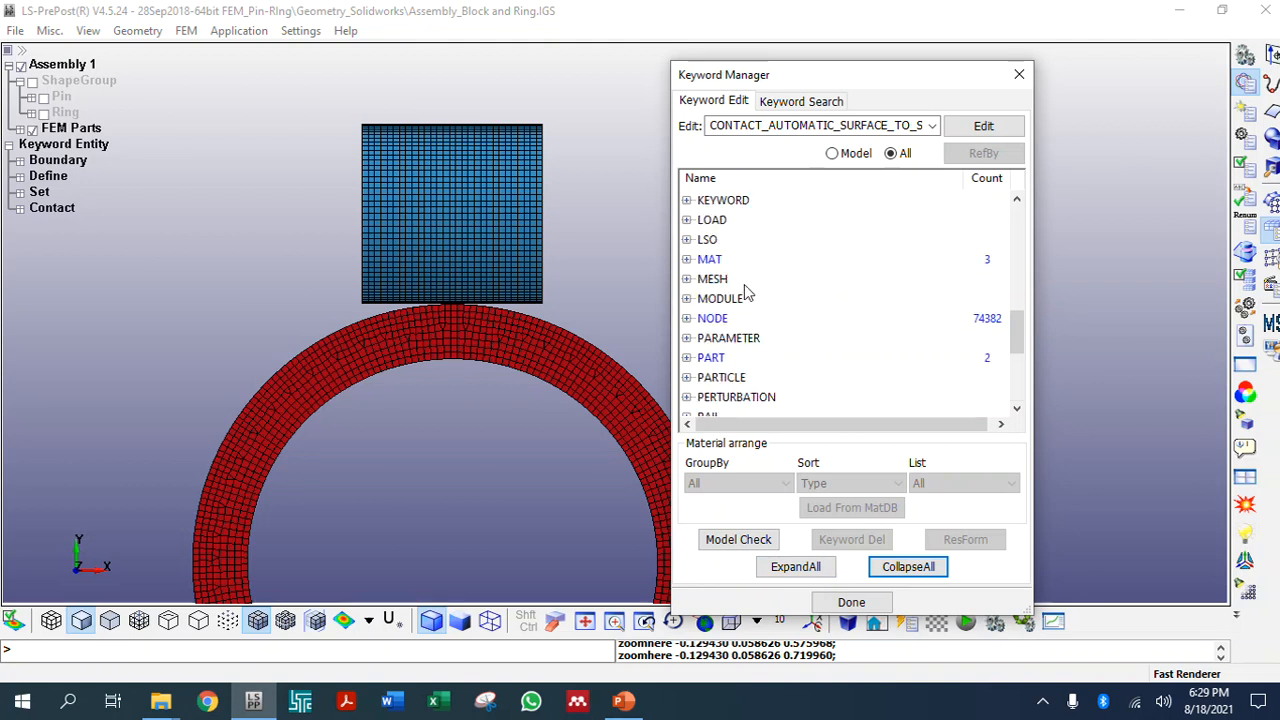
pyautogui.scroll(3, 710, 314)
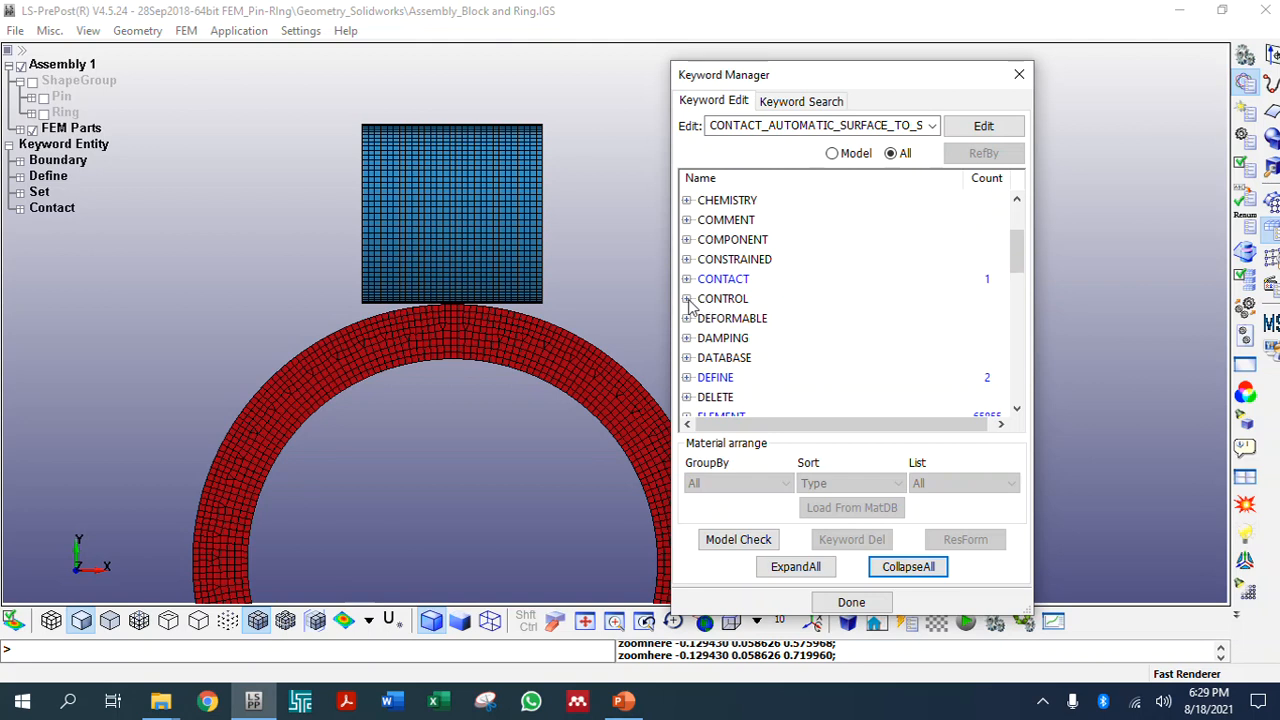
pyautogui.click(687, 299)
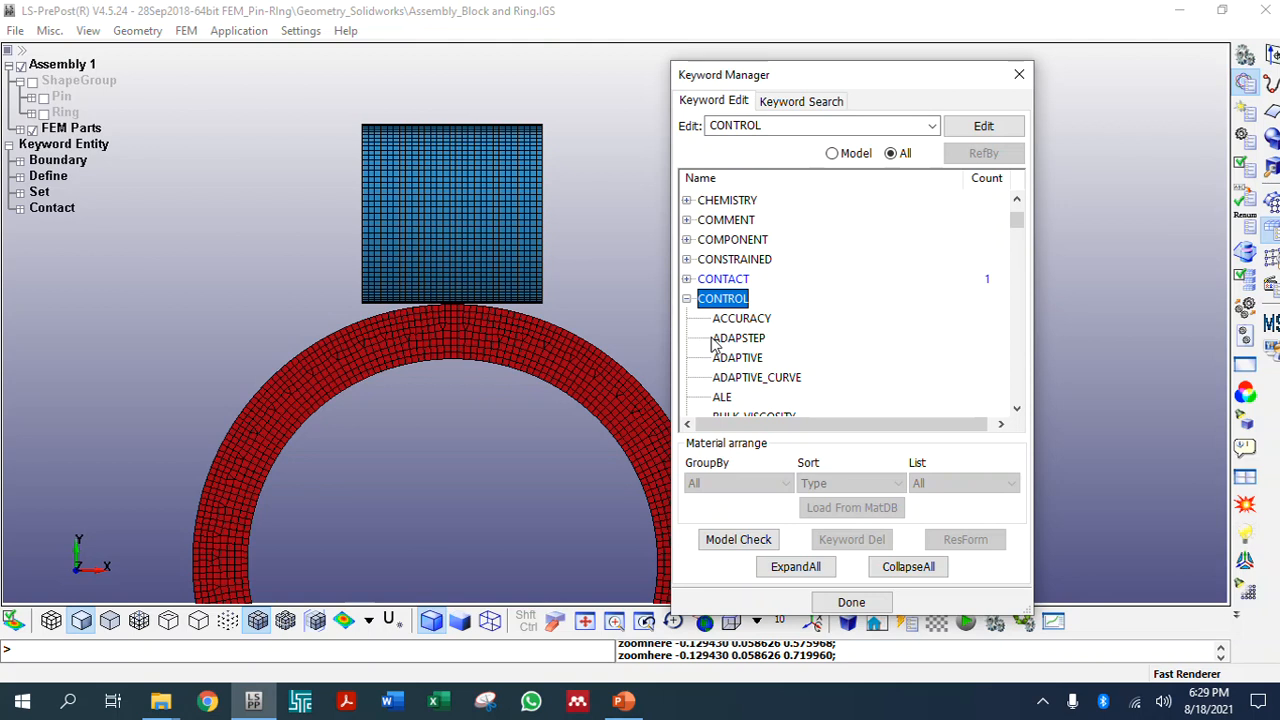
pyautogui.scroll(-20, 725, 318)
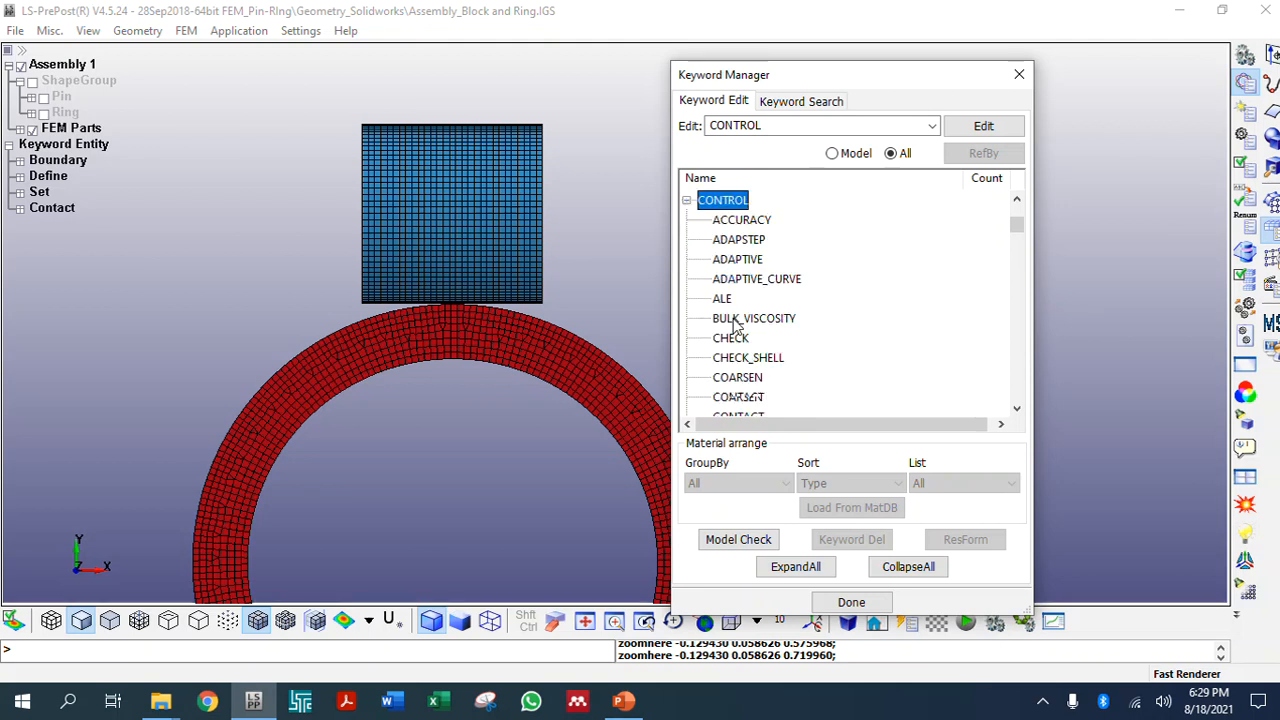
pyautogui.scroll(-20, 730, 320)
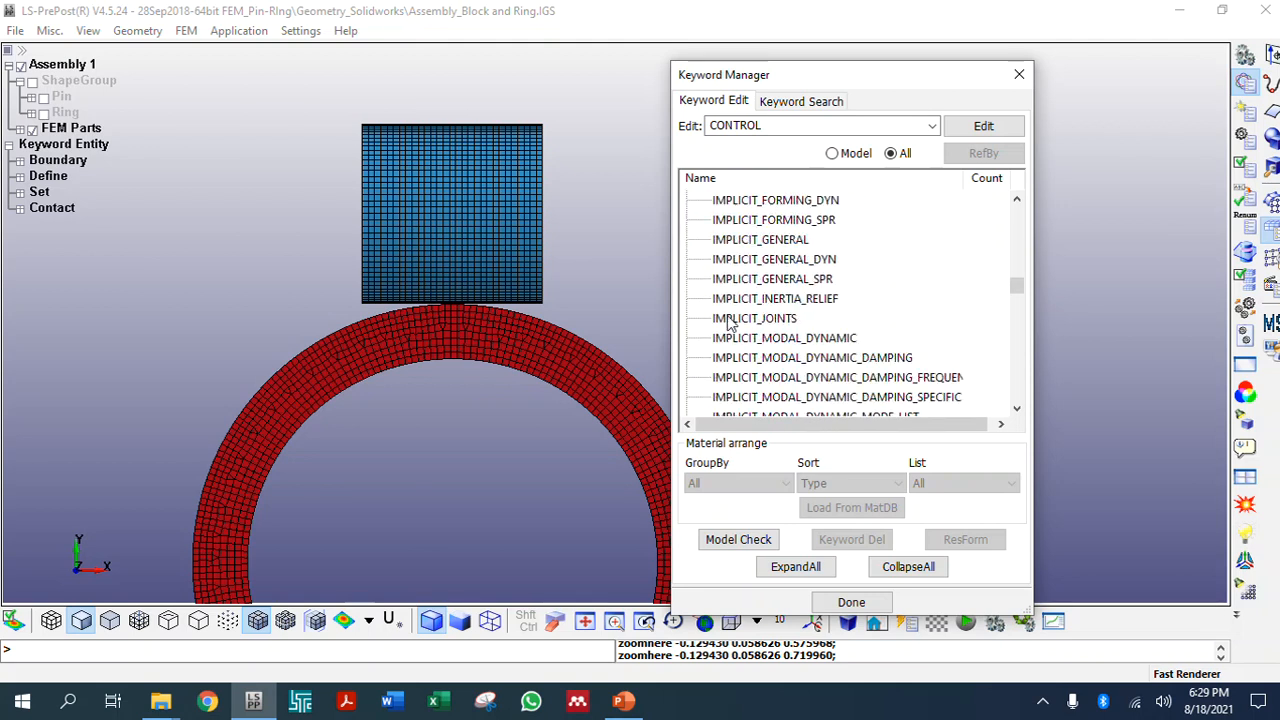
pyautogui.scroll(-20, 725, 368)
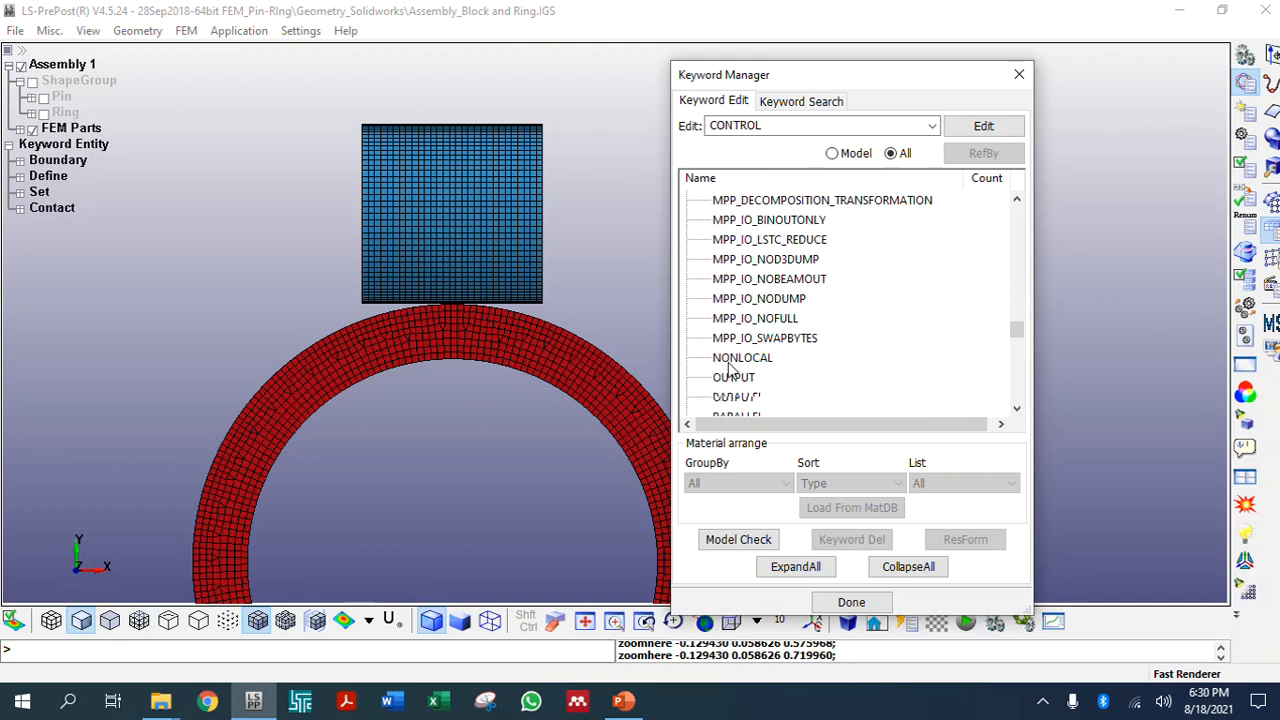
pyautogui.scroll(5, 718, 350)
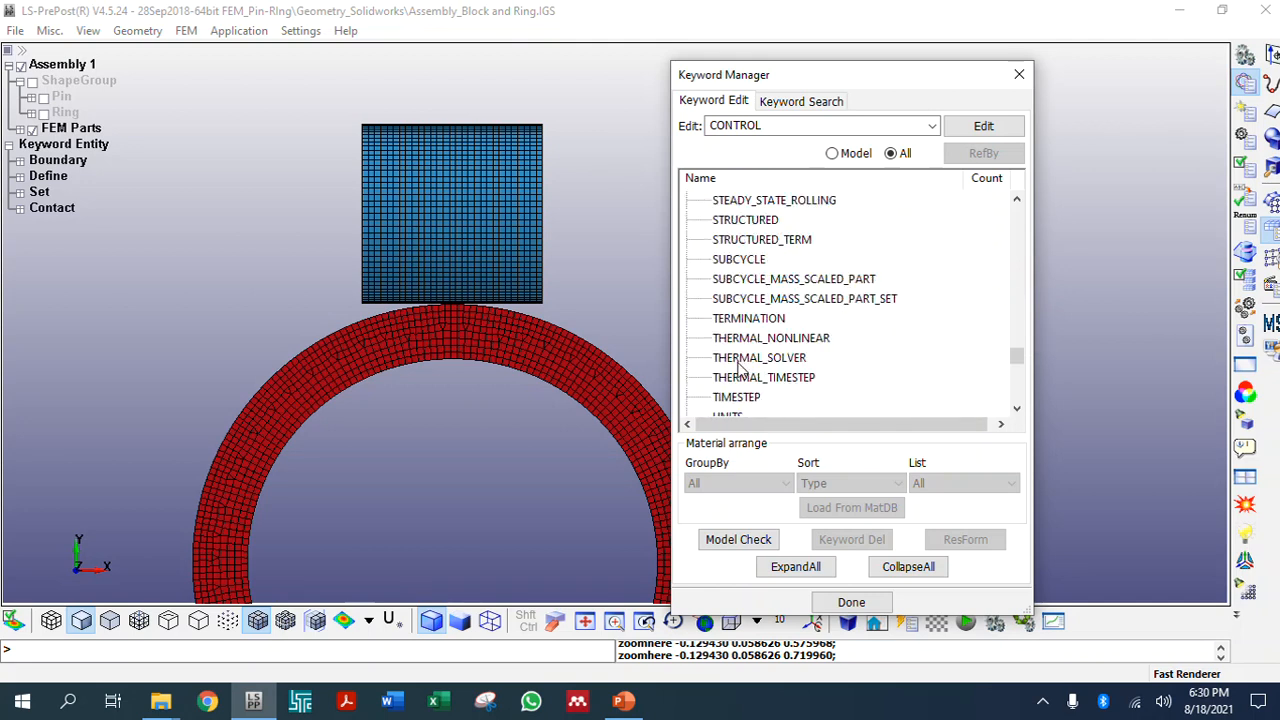
pyautogui.doubleClick(748, 318)
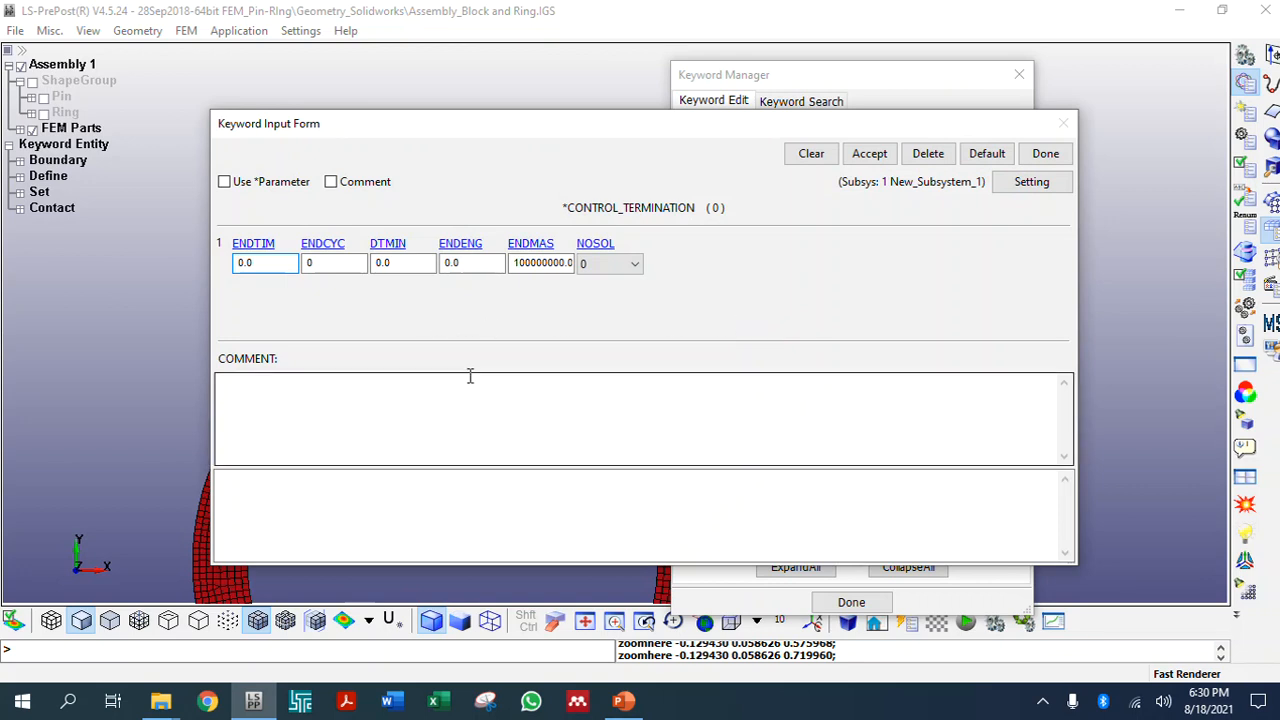
pyautogui.moveTo(272, 262); pyautogui.dragTo(197, 263)
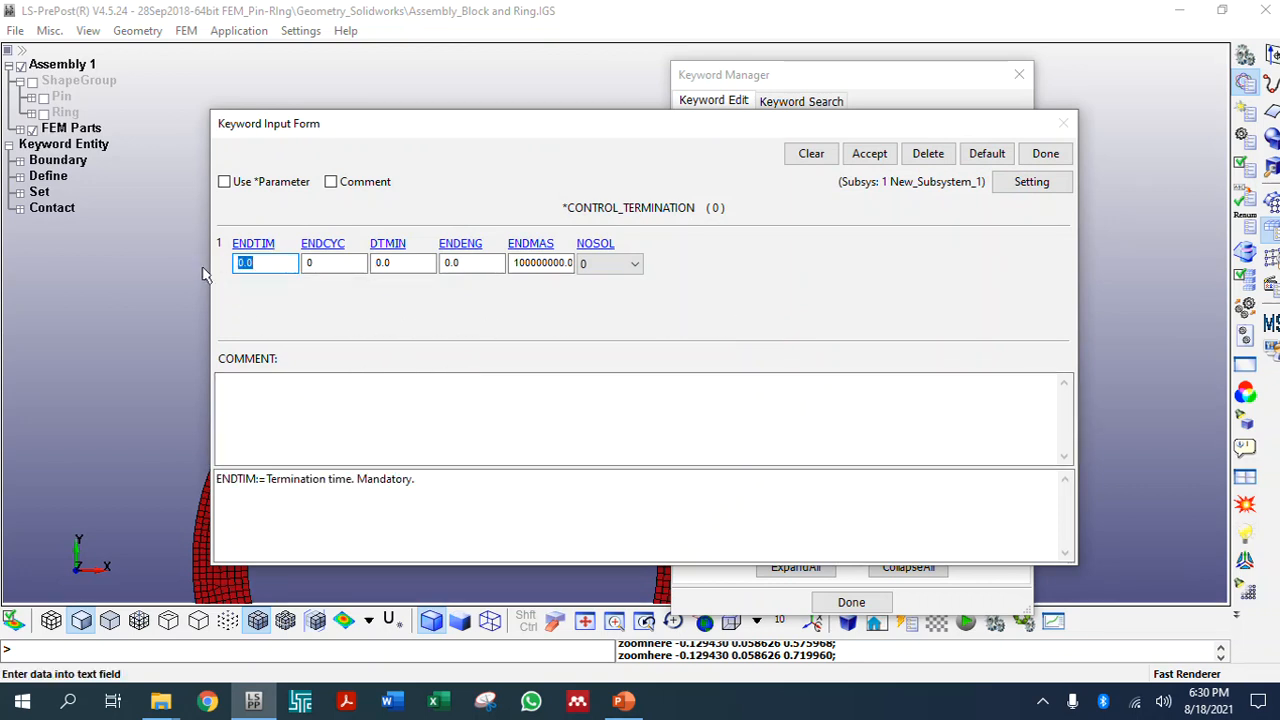
pyautogui.write('10')
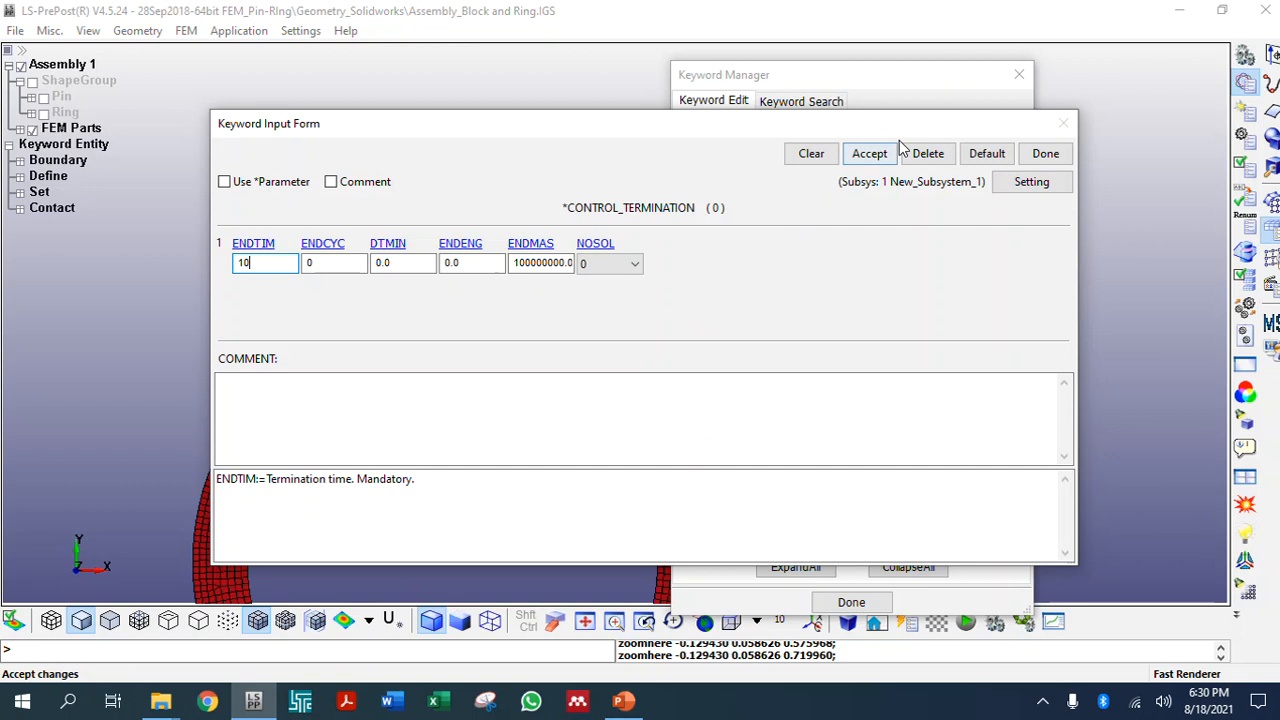
pyautogui.click(869, 155)
pyautogui.click(1045, 155)
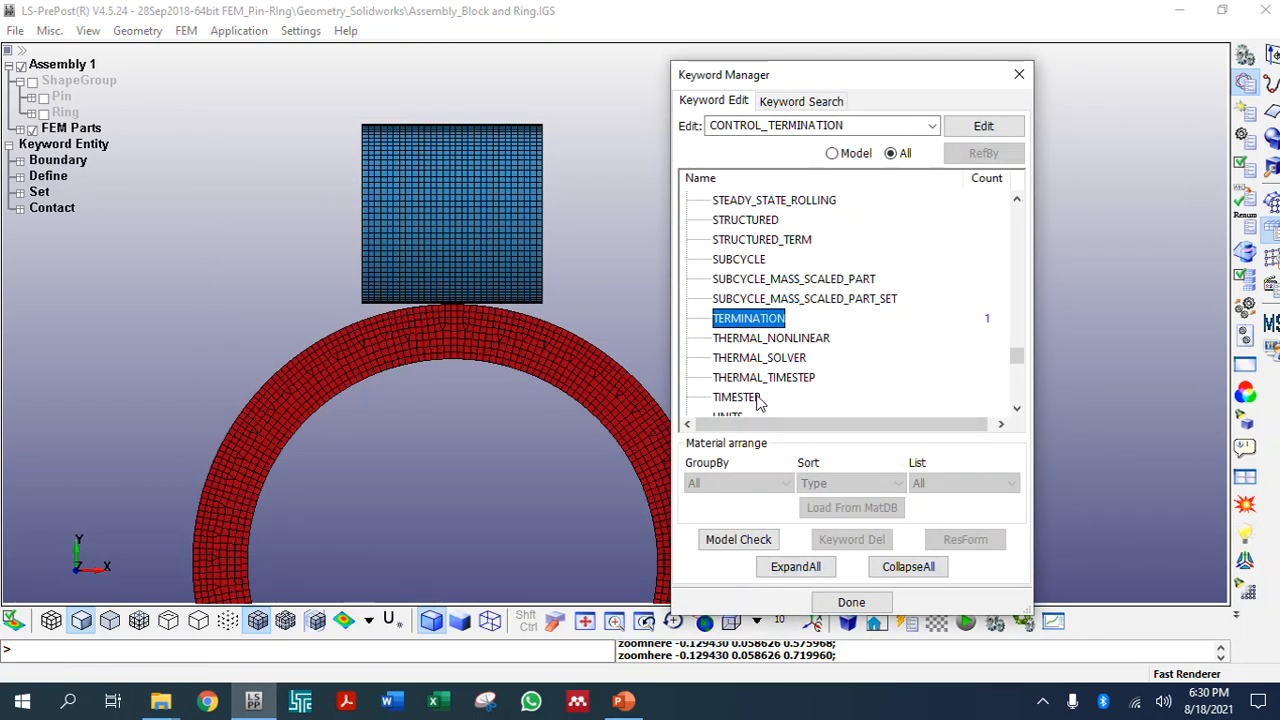
# Add a *CONTROL_SOLUTION card with SOLN set to 2 for coupled structural thermal analysis, accept it and close the form
pyautogui.scroll(5, 742, 330)
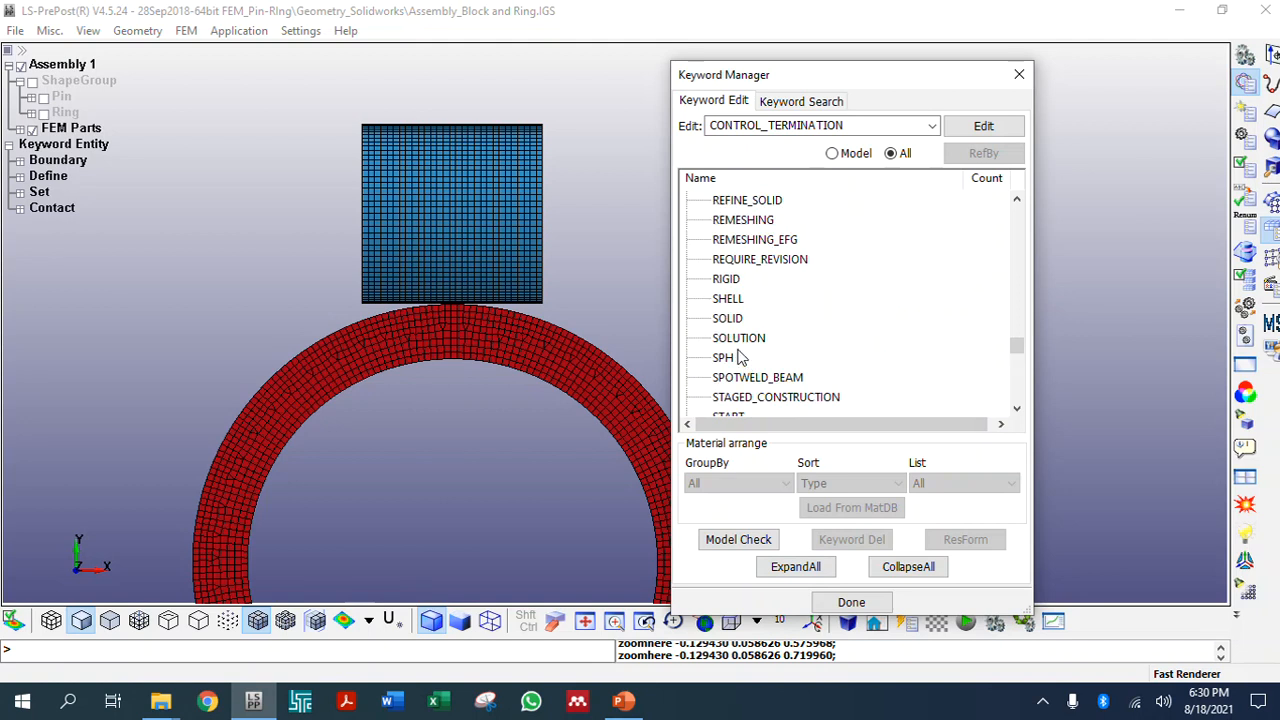
pyautogui.doubleClick(738, 338)
pyautogui.click(250, 266)
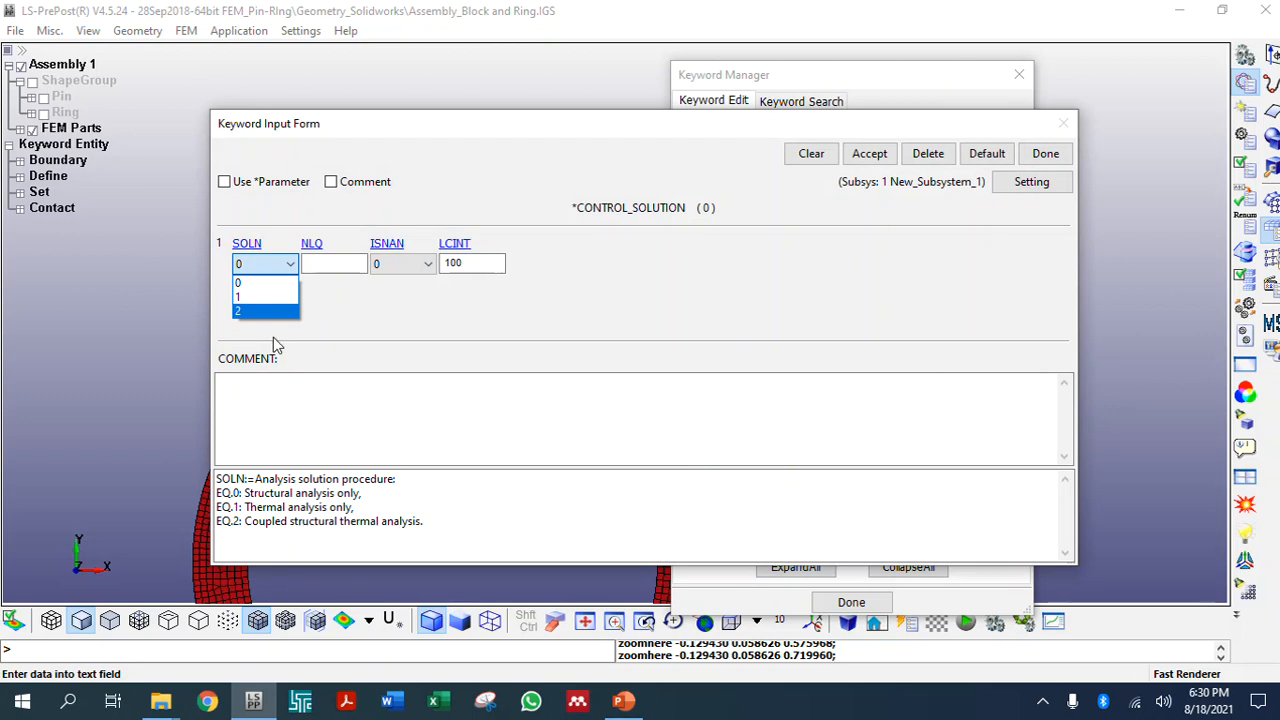
pyautogui.click(245, 311)
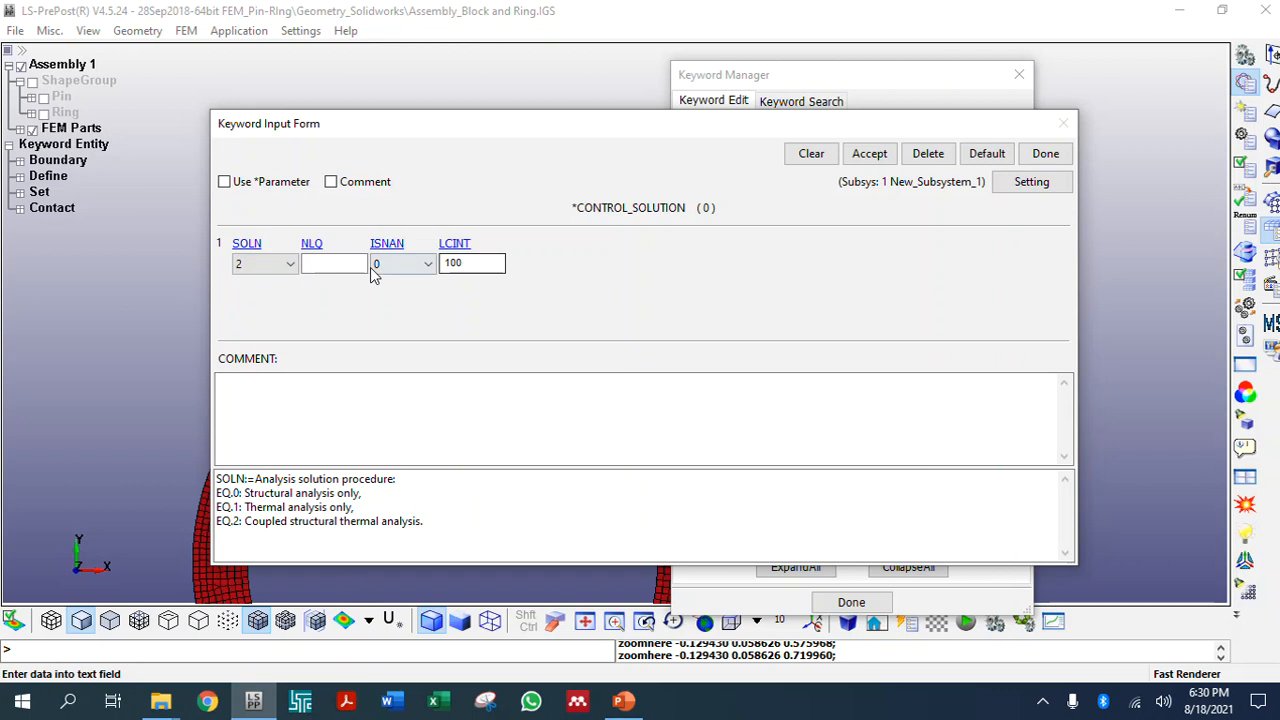
pyautogui.click(870, 155)
pyautogui.click(1046, 155)
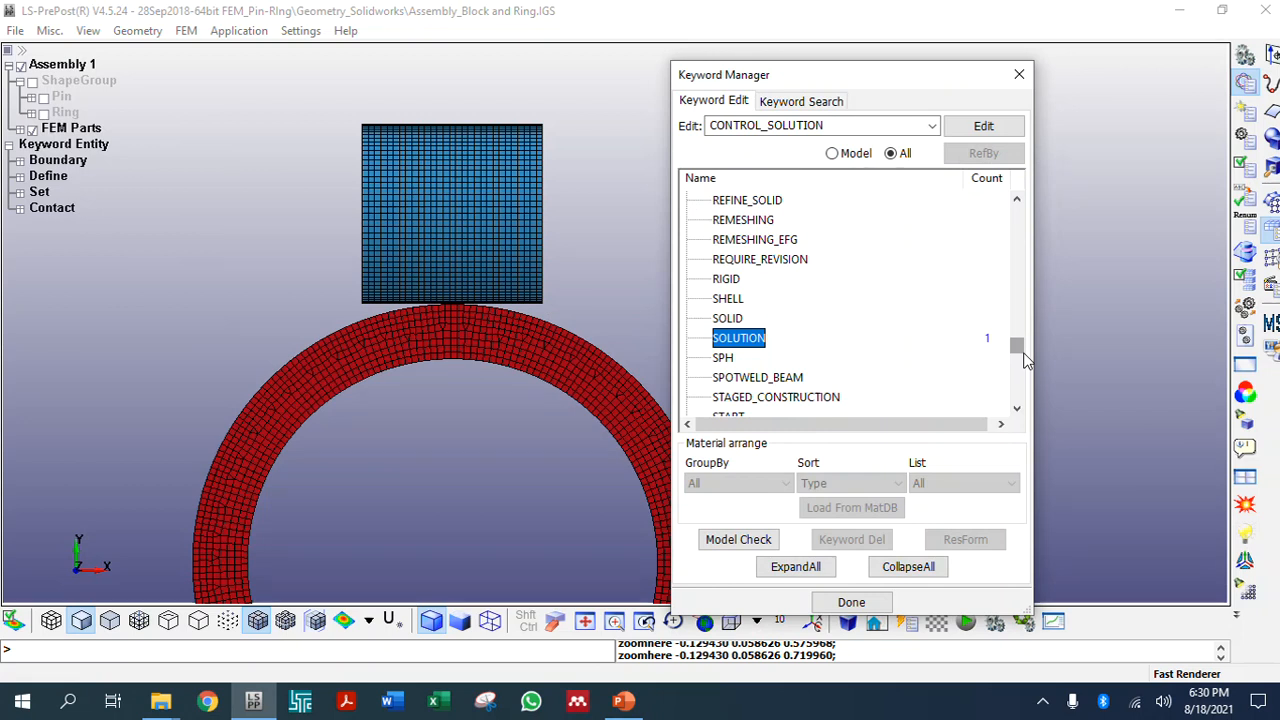
# Add a *CONTROL_THERMAL_SOLVER card with ATYPE 1 (transient) and PTYPE 1 (nonlinear, gauss point temperature), then accept and close it
pyautogui.scroll(-5, 800, 340)
pyautogui.scroll(-2, 788, 352)
pyautogui.scroll(4, 788, 355)
pyautogui.scroll(-3, 785, 360)
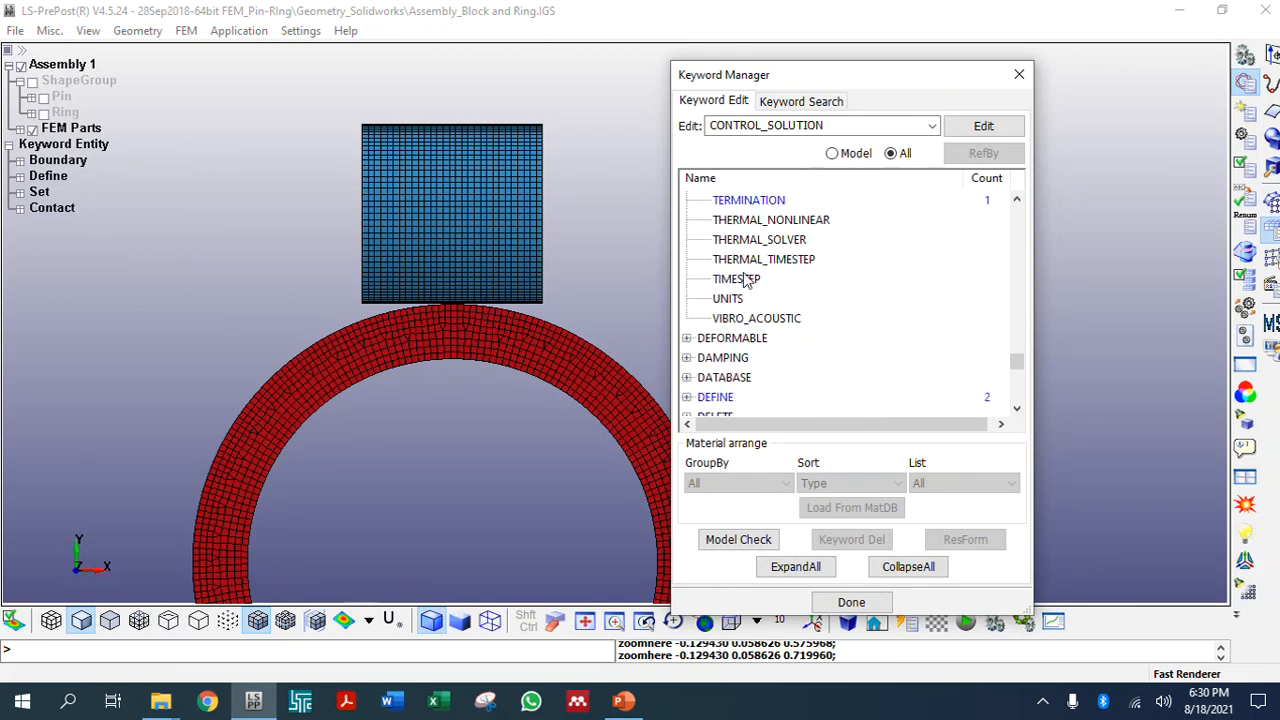
pyautogui.doubleClick(756, 245)
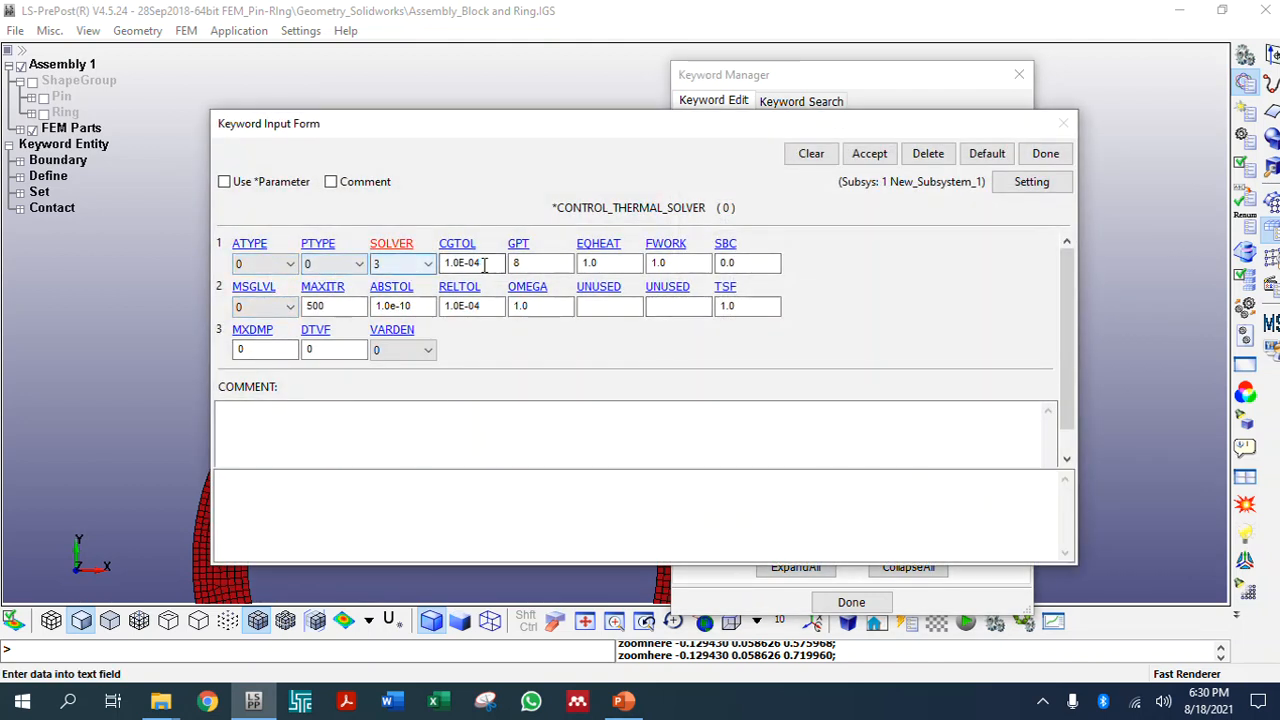
pyautogui.click(258, 264)
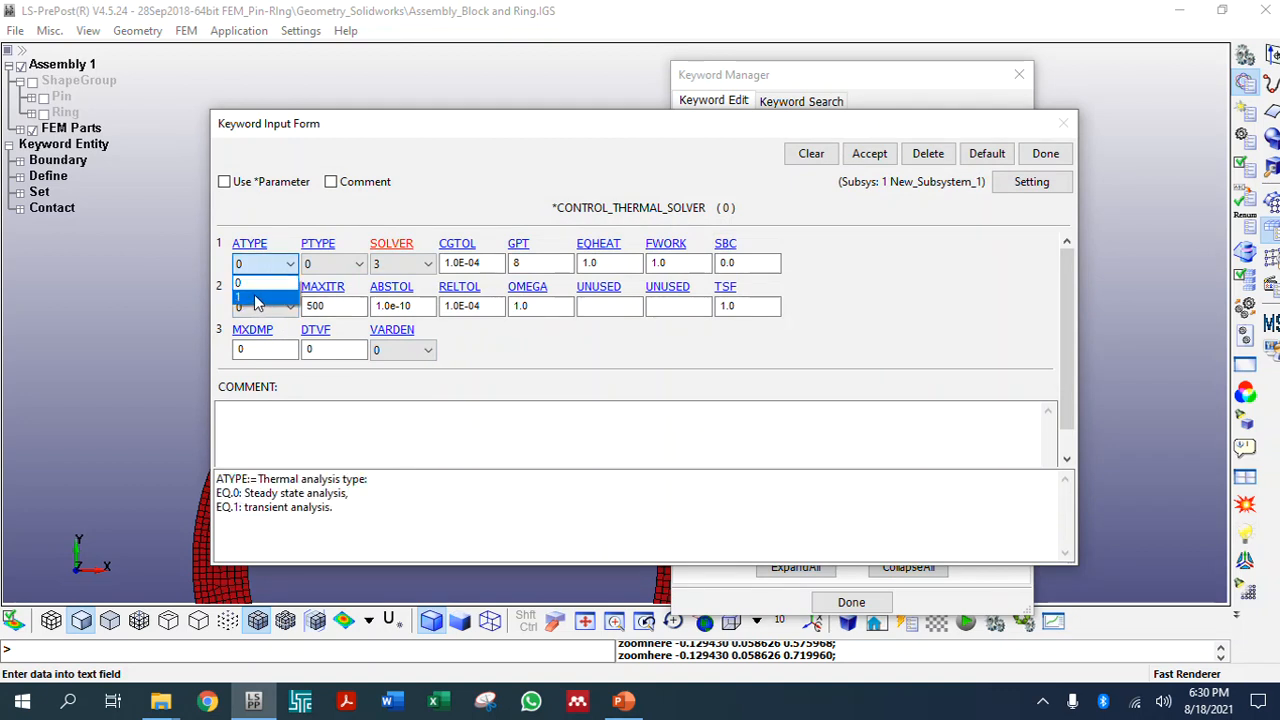
pyautogui.click(255, 300)
pyautogui.click(331, 263)
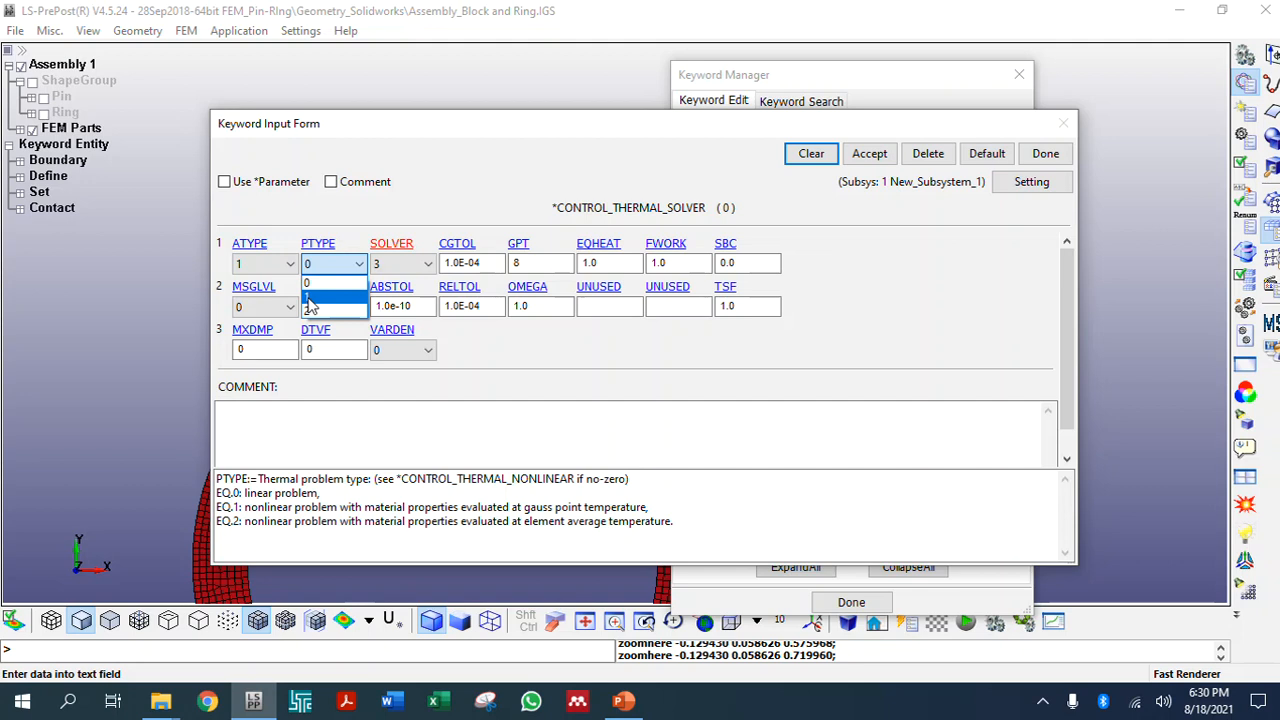
pyautogui.click(311, 300)
pyautogui.moveTo(265, 507); pyautogui.dragTo(474, 508)
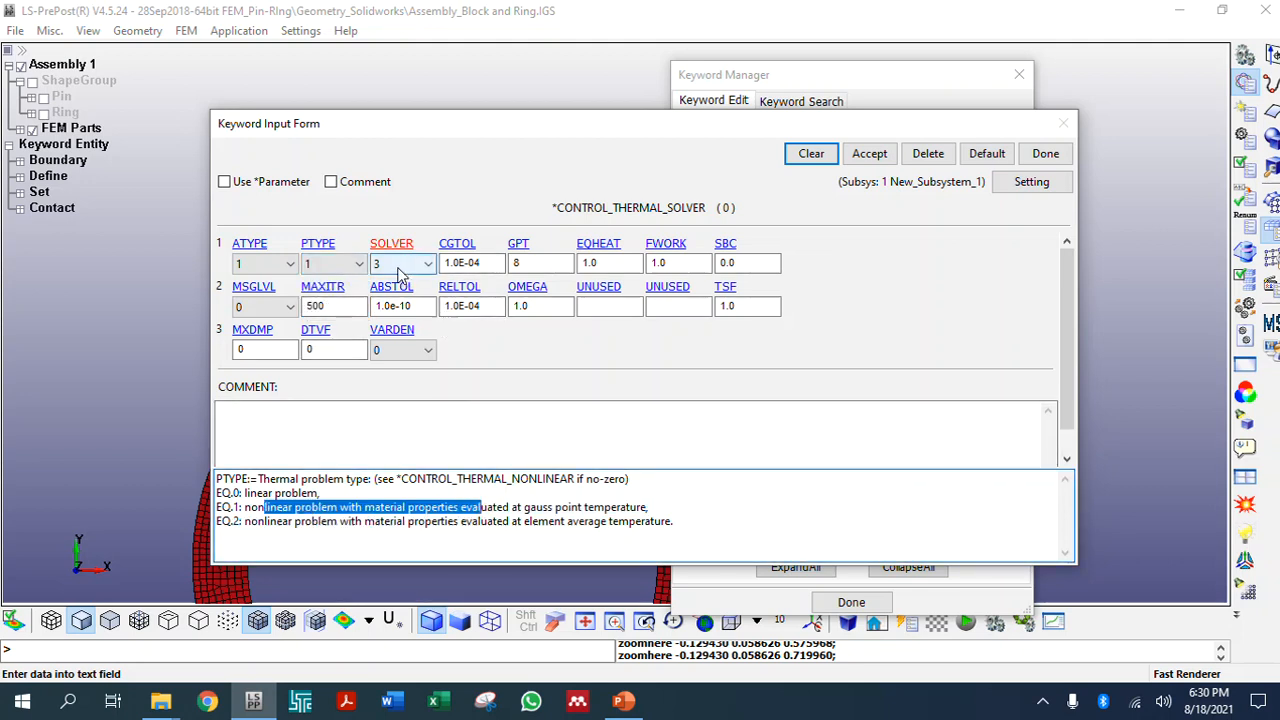
pyautogui.click(869, 153)
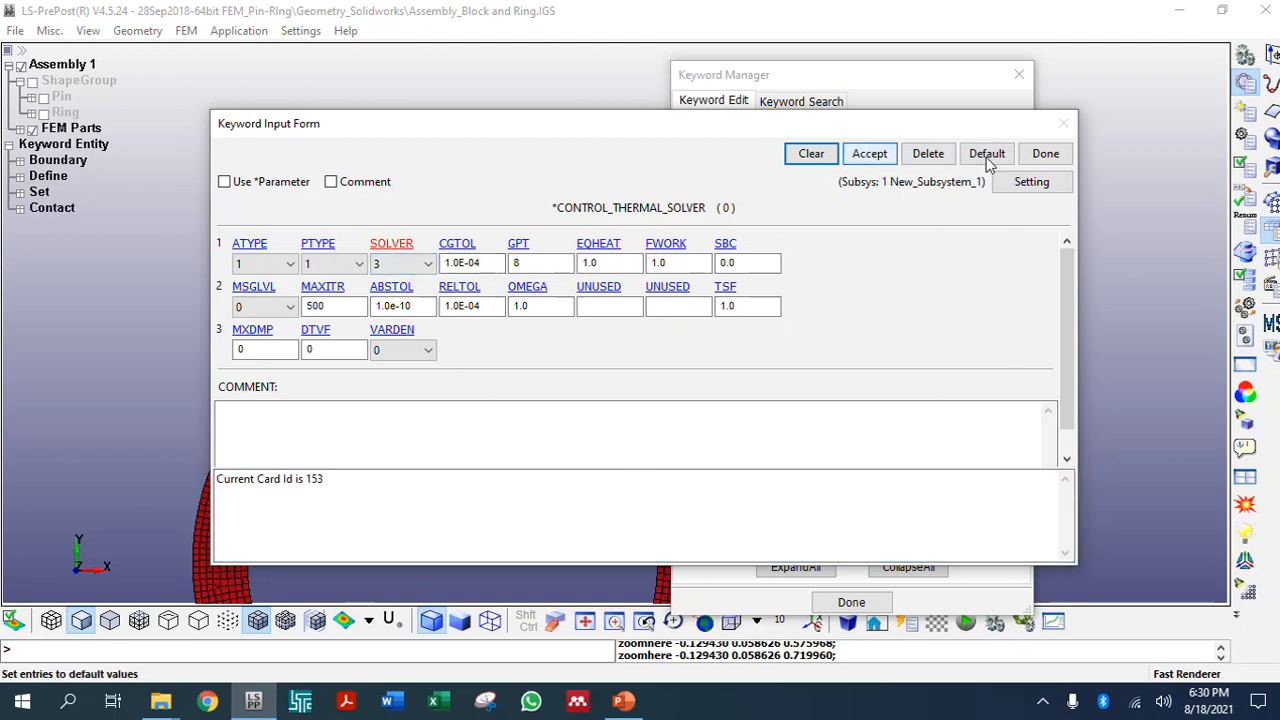
pyautogui.click(1043, 153)
# Create a *CONTROL_THERMAL_TIMESTEP card with TMIN set to 0.001 and TMAX set to 0.01, and accept it
pyautogui.click(757, 262)
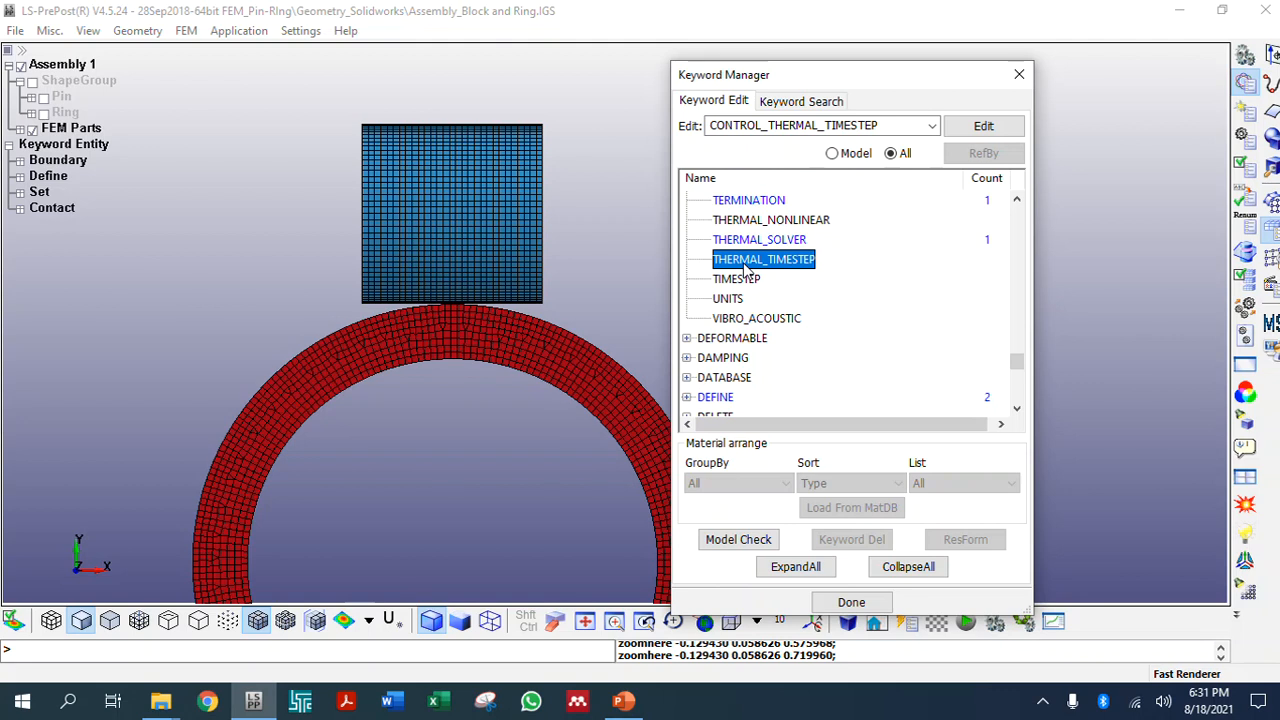
pyautogui.doubleClick(745, 262)
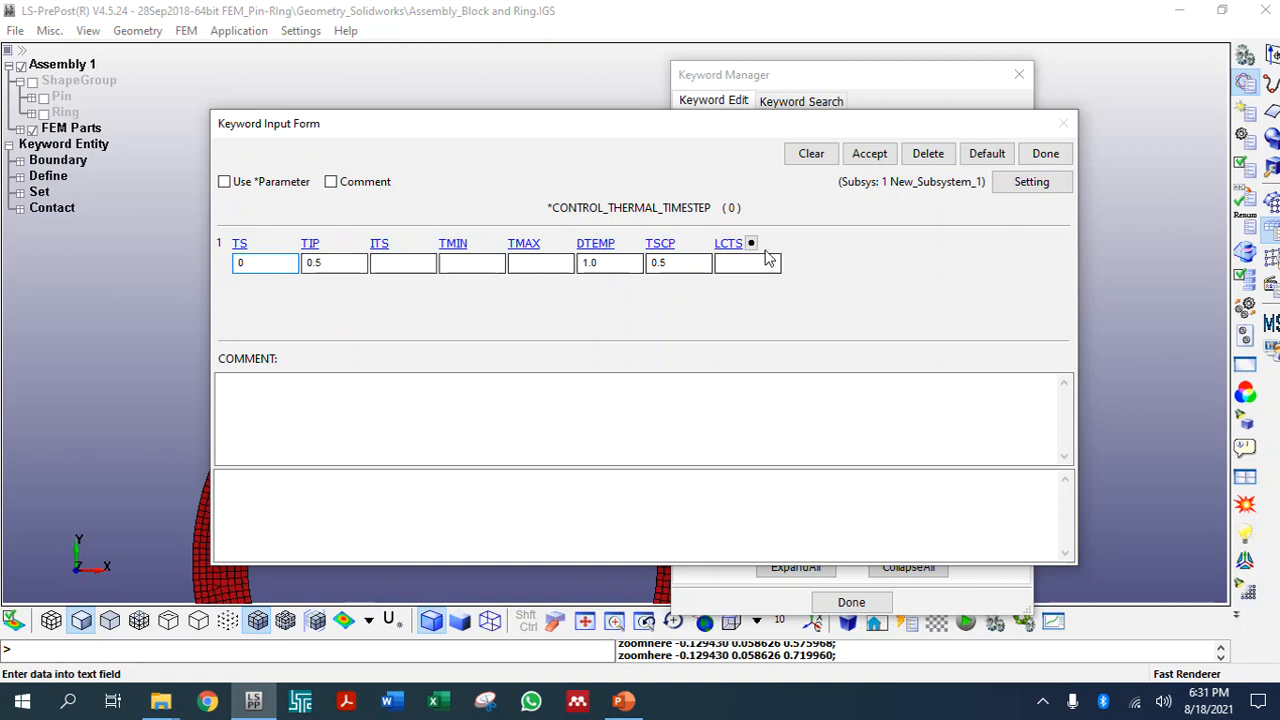
pyautogui.click(469, 270)
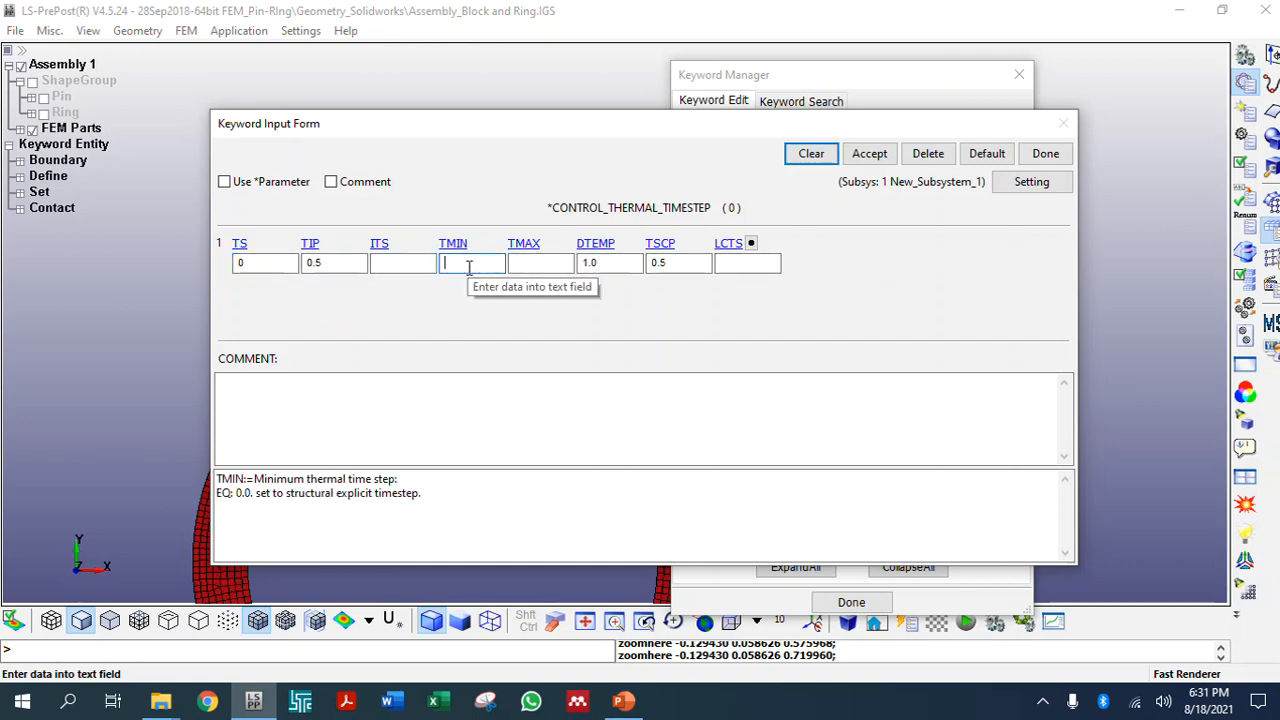
pyautogui.click(258, 264)
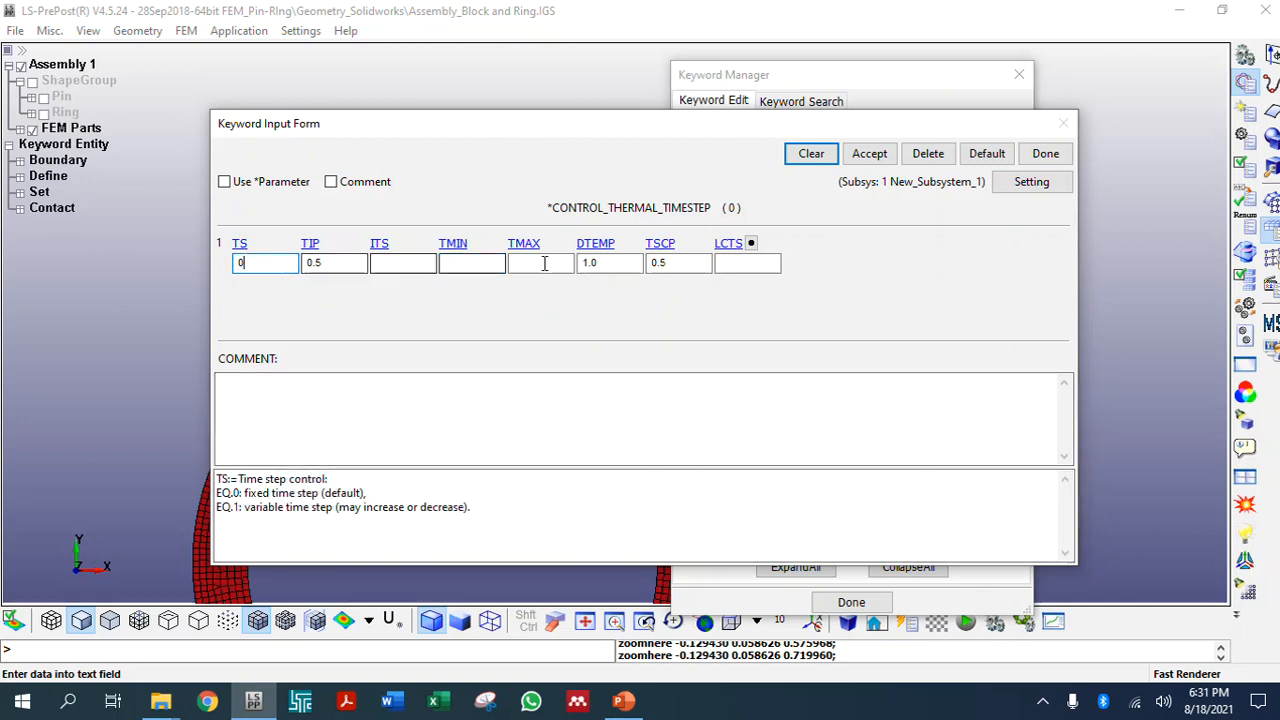
pyautogui.click(460, 266)
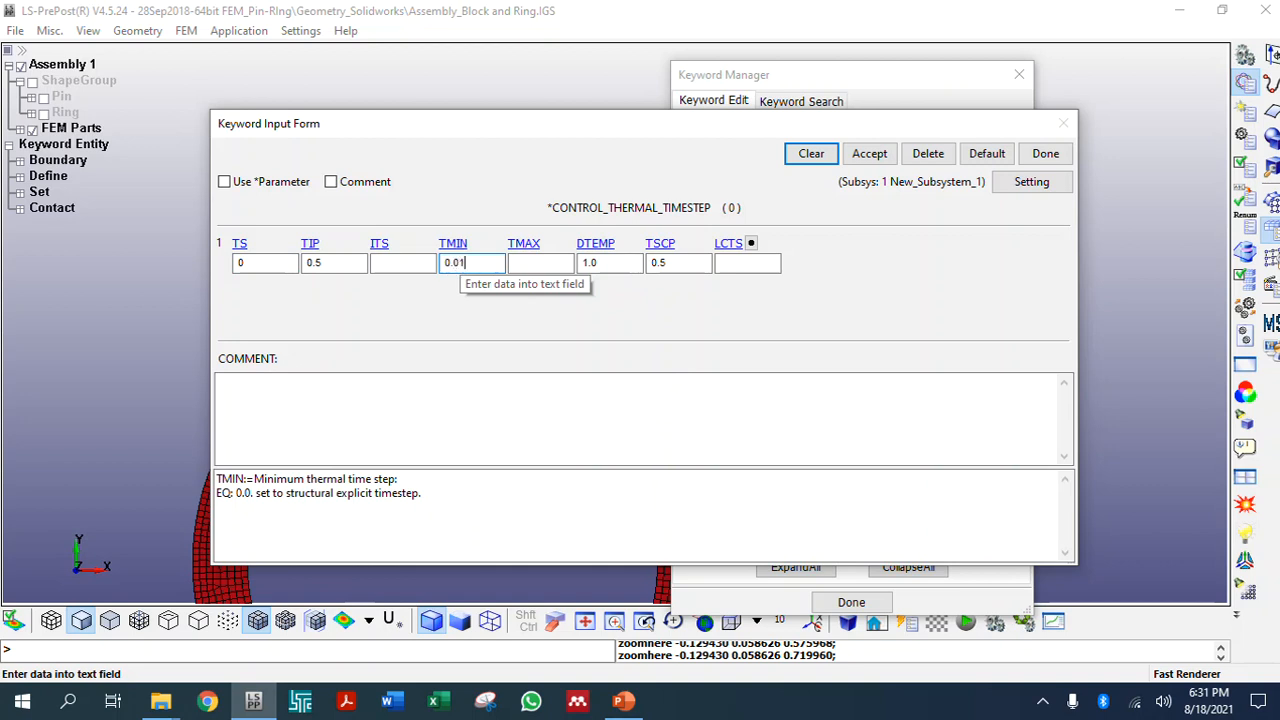
pyautogui.click(530, 265)
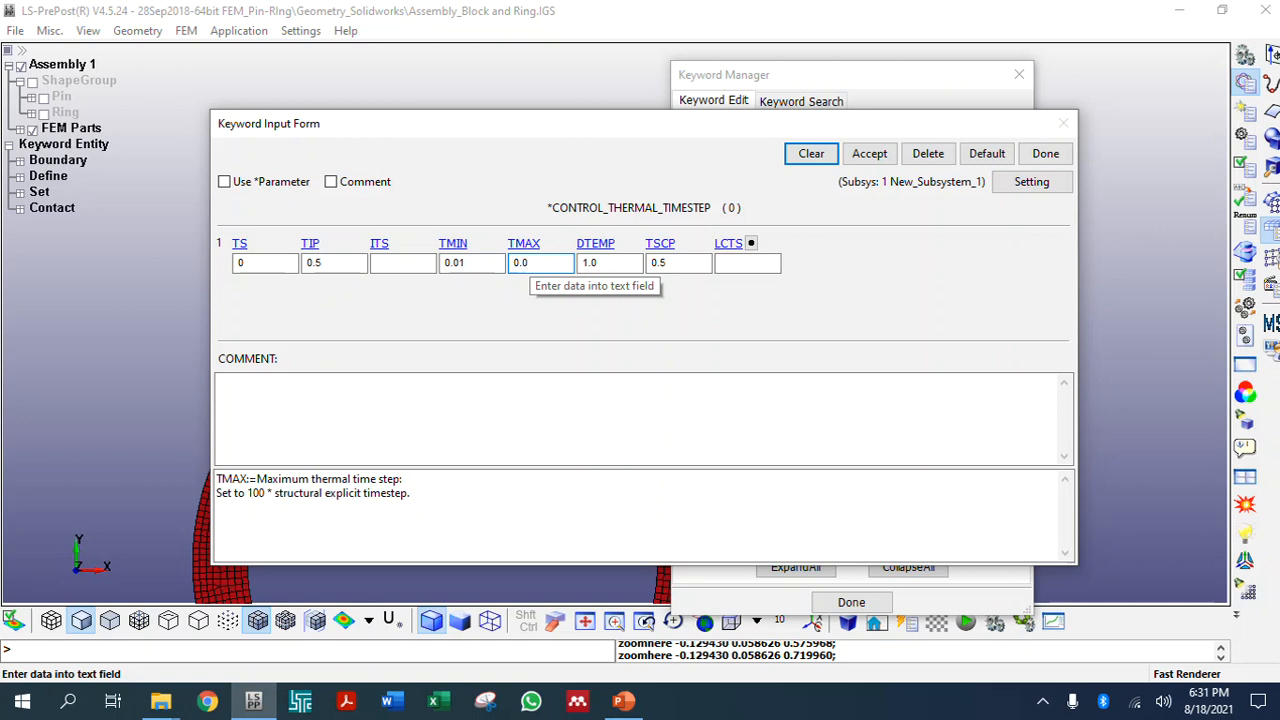
pyautogui.write('0.01')
pyautogui.click(454, 260)
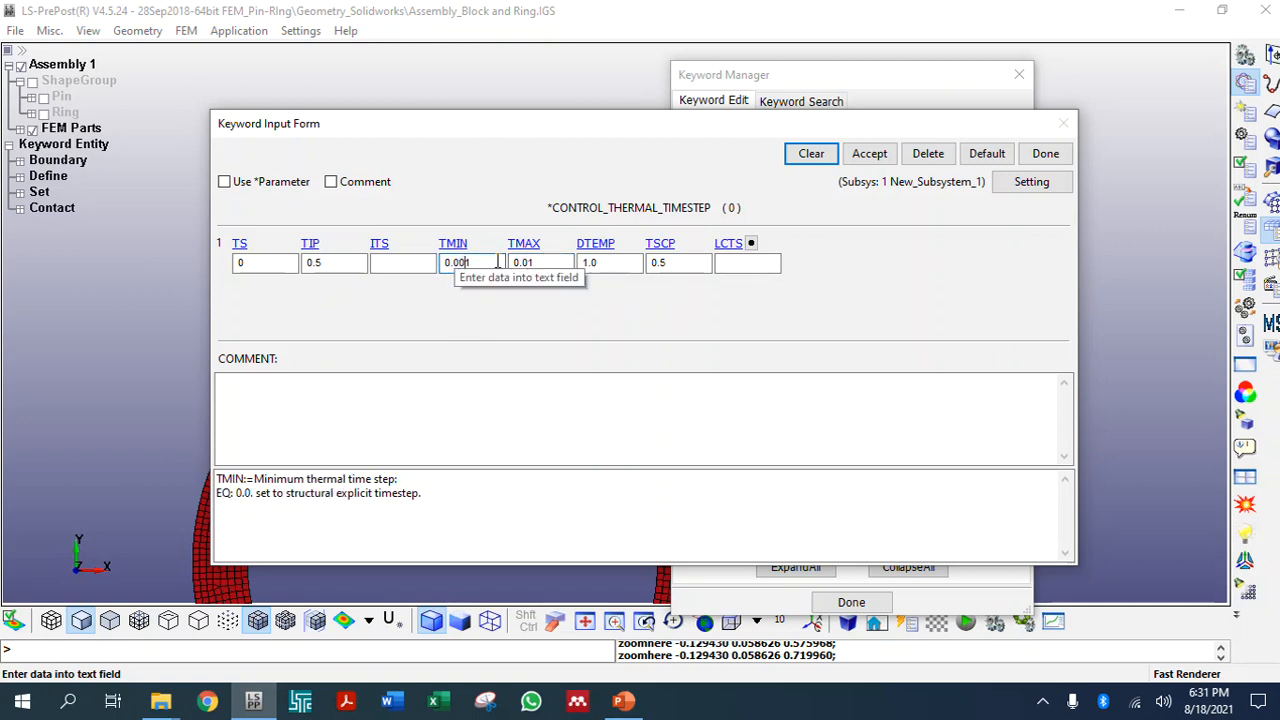
pyautogui.click(884, 157)
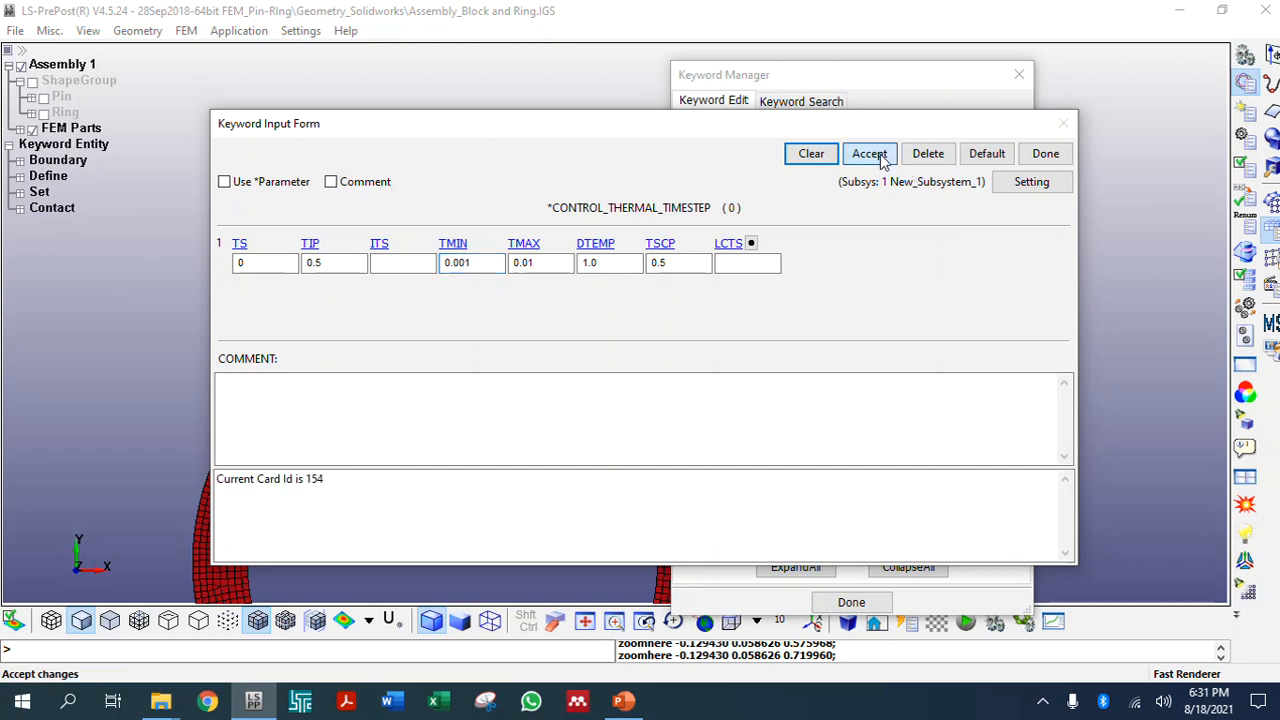
# Set the thermal time step control TS to 1 (variable) and the initial thermal time step ITS to 1e-5
pyautogui.click(246, 263)
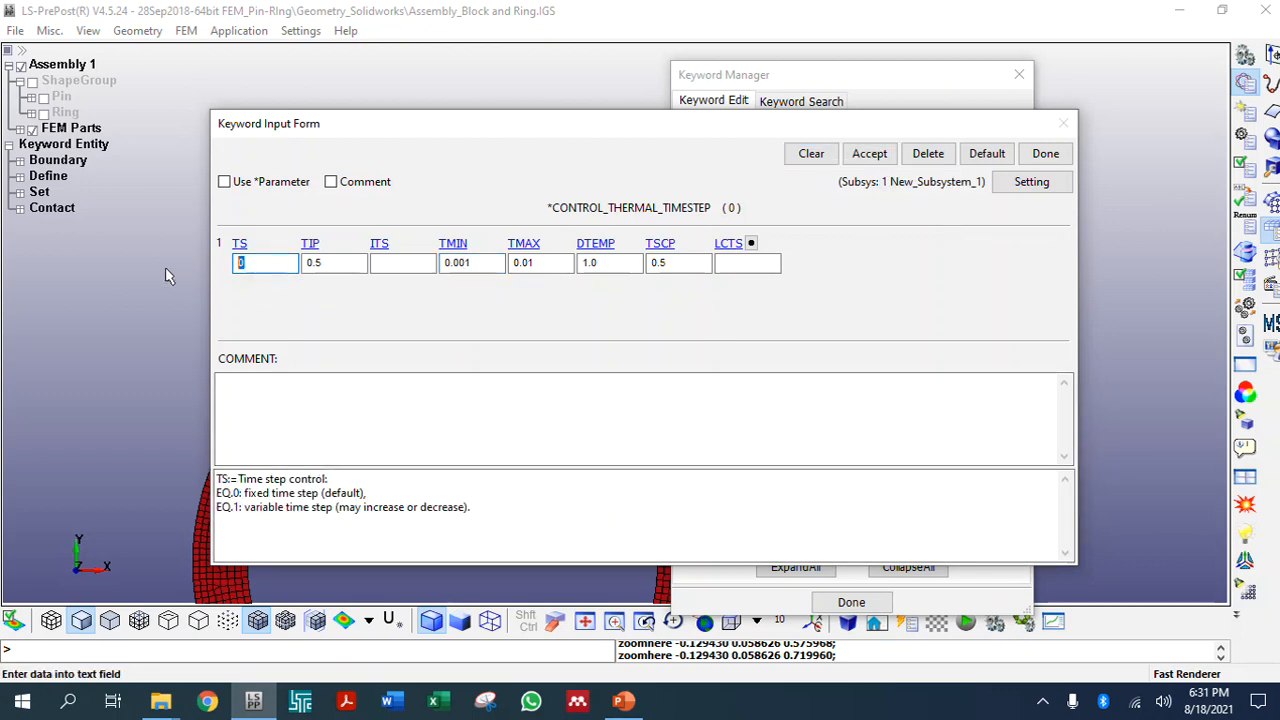
pyautogui.click(400, 263)
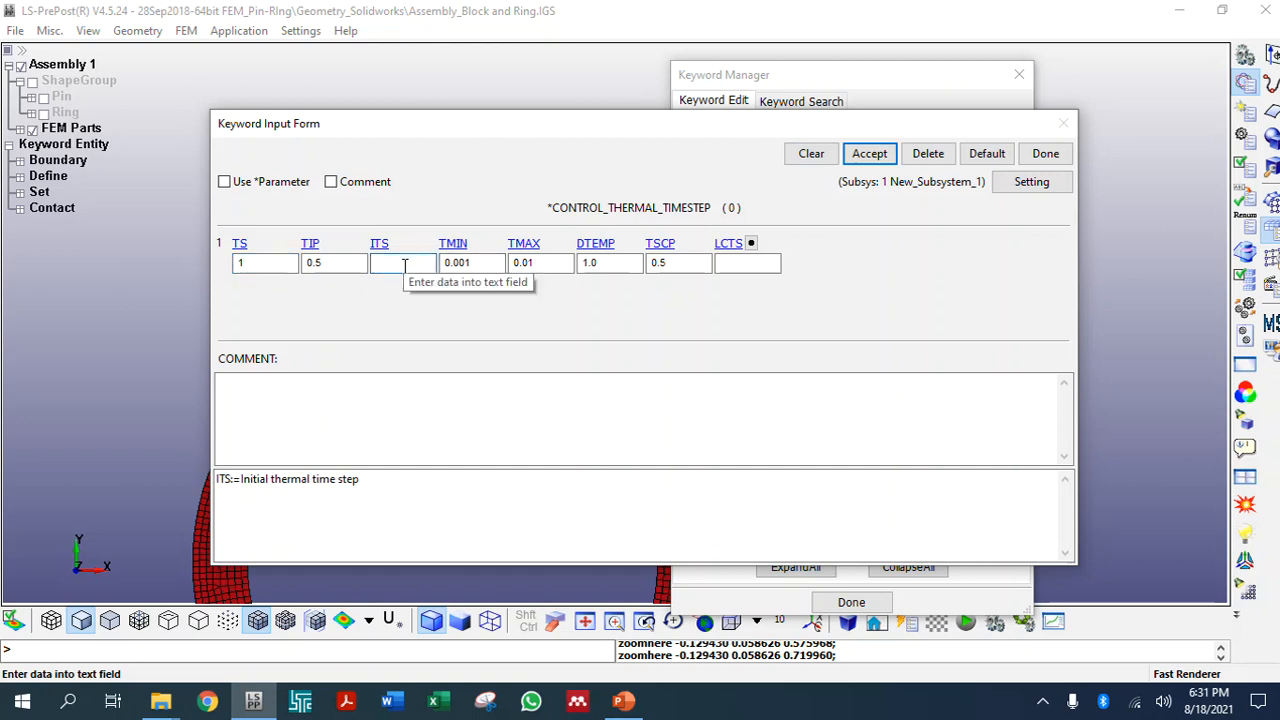
pyautogui.write('1e-5')
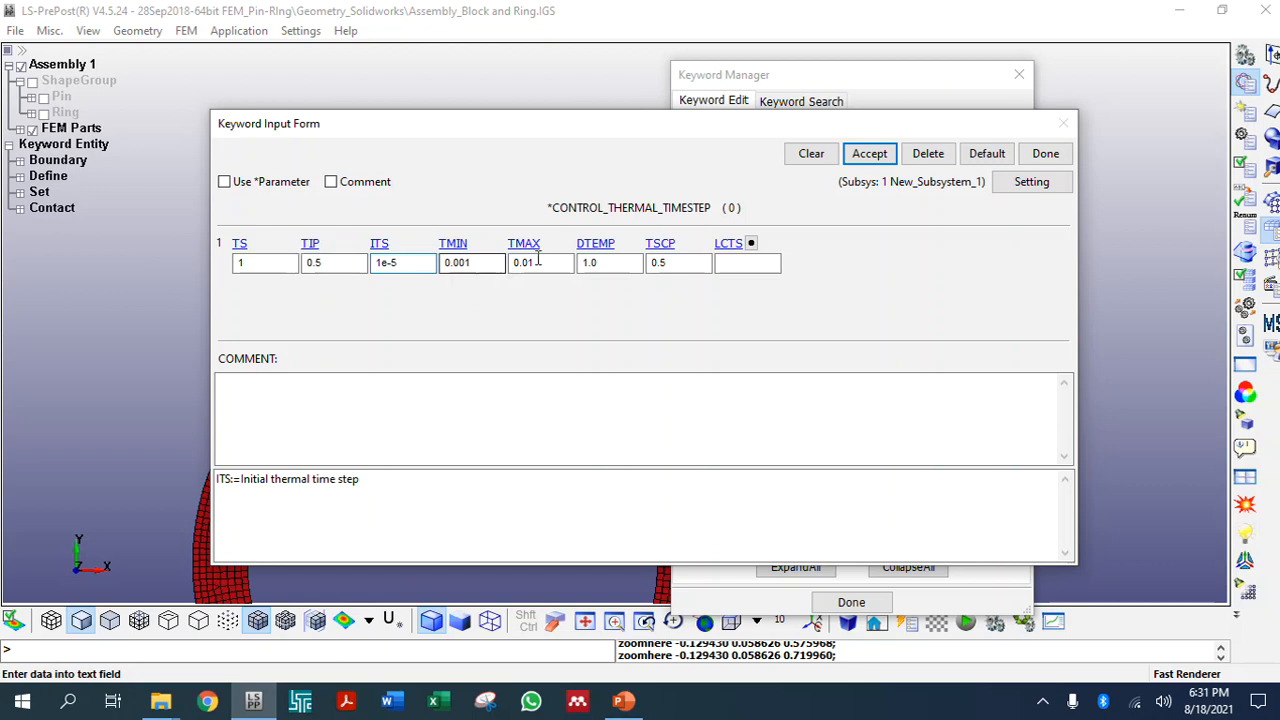
# Clear the minimum and maximum thermal time step values, TMIN and TMAX, in the *CONTROL_THERMAL_TIMESTEP card
pyautogui.click(490, 263)
pyautogui.doubleClick(490, 263)
pyautogui.press('BackSpace')
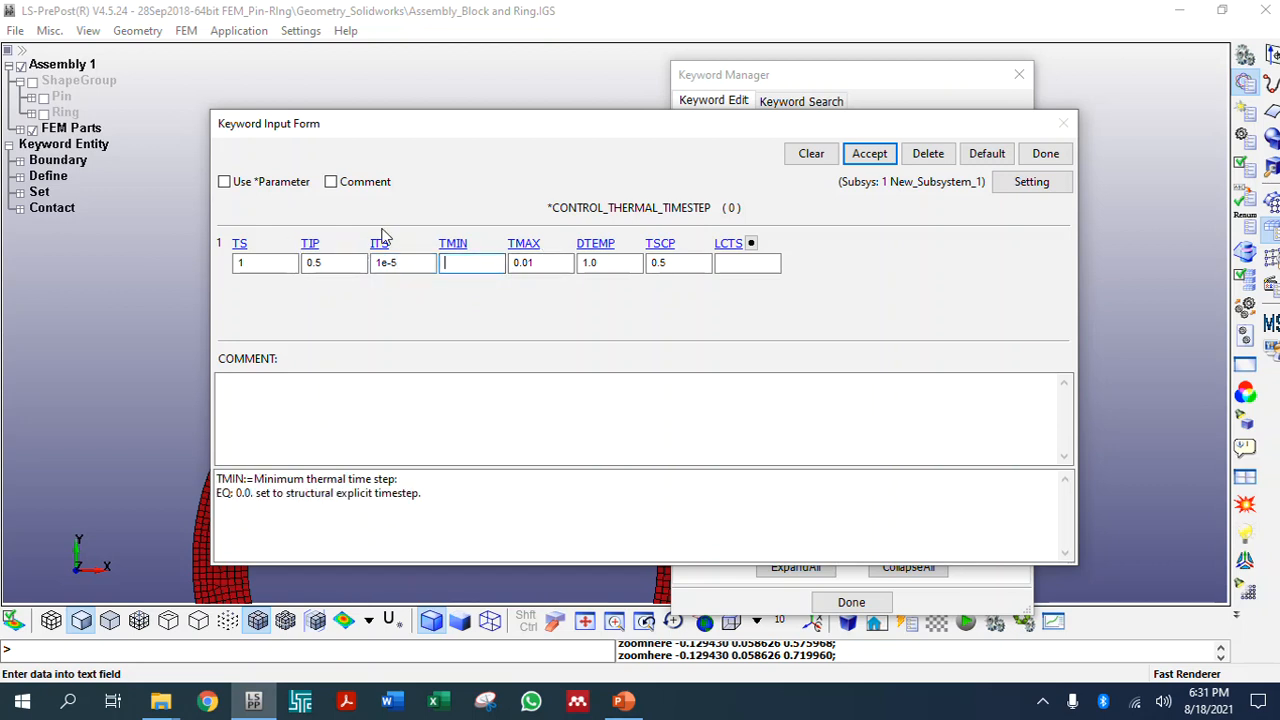
pyautogui.doubleClick(549, 262)
pyautogui.press('BackSpace')
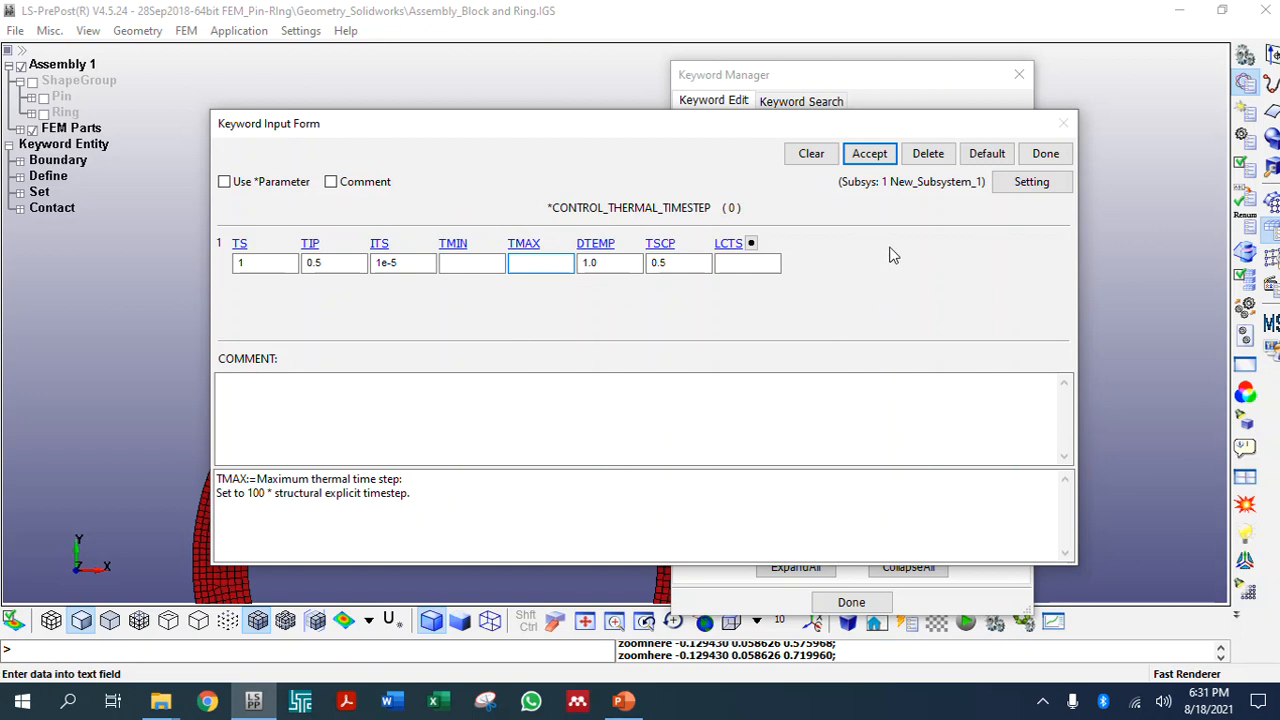
# Reset the *CONTROL_THERMAL_TIMESTEP card to its default values, then accept and close it
pyautogui.click(985, 154)
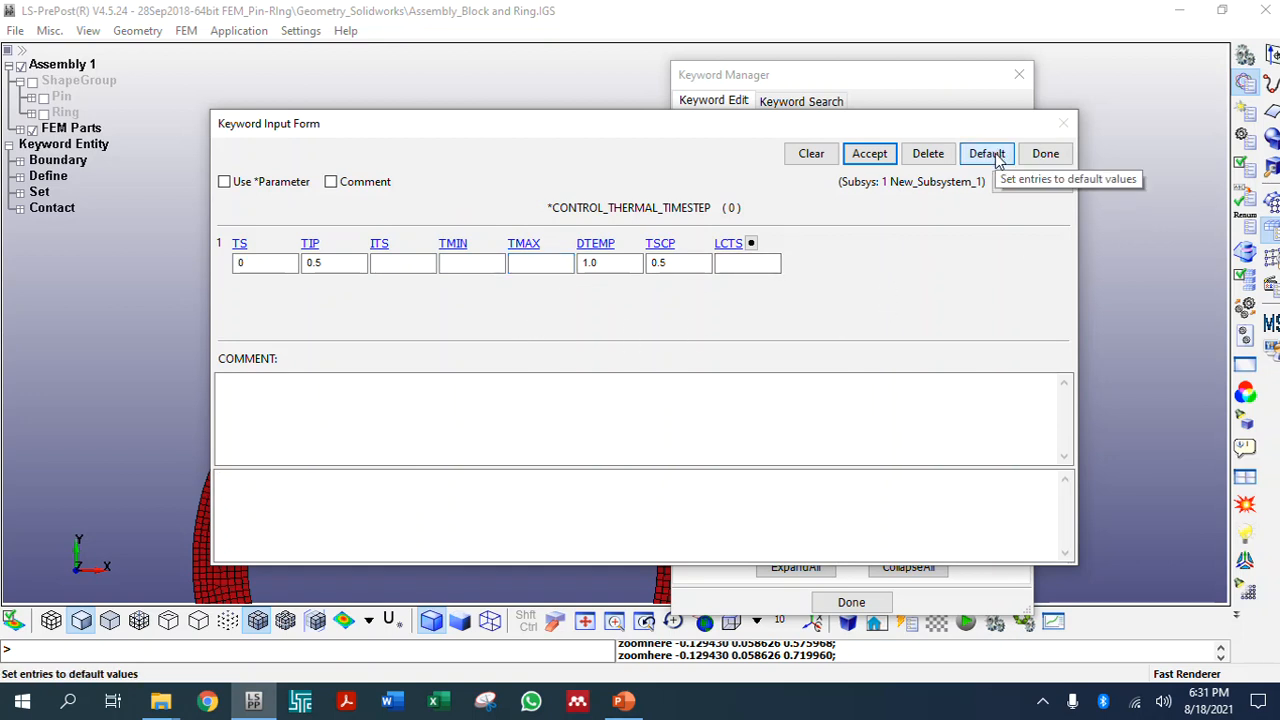
pyautogui.click(870, 154)
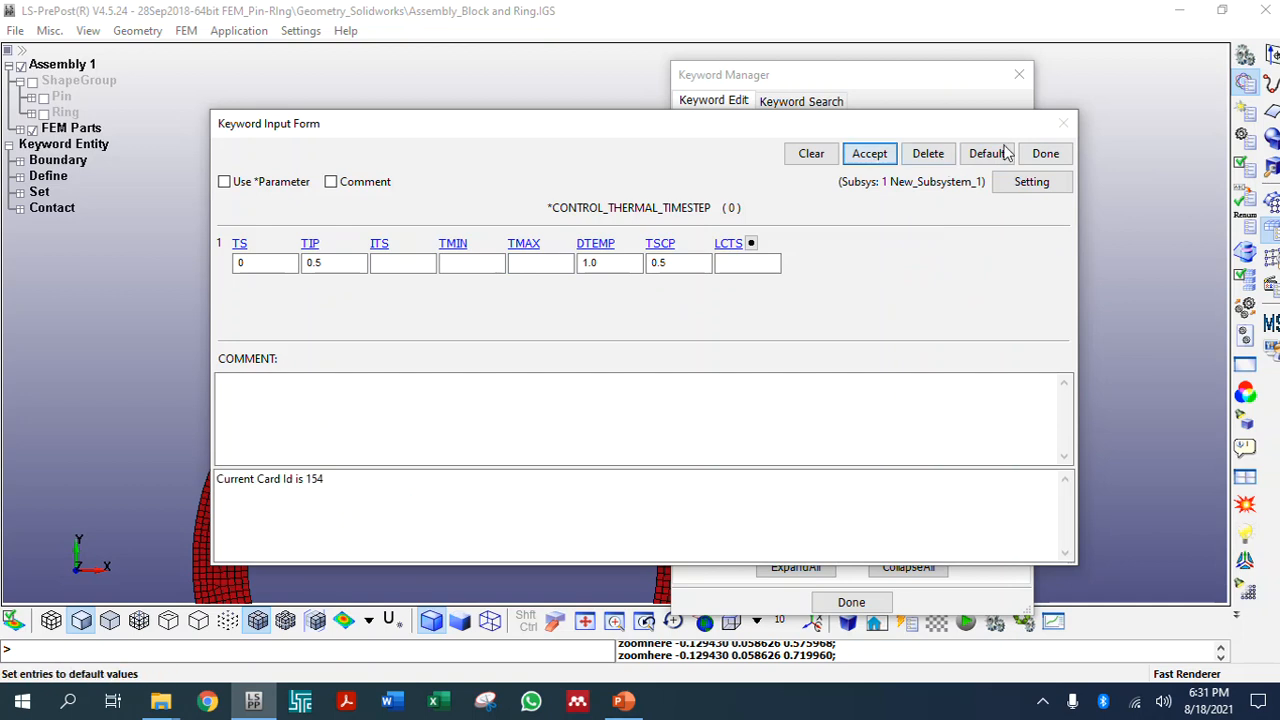
pyautogui.click(1045, 154)
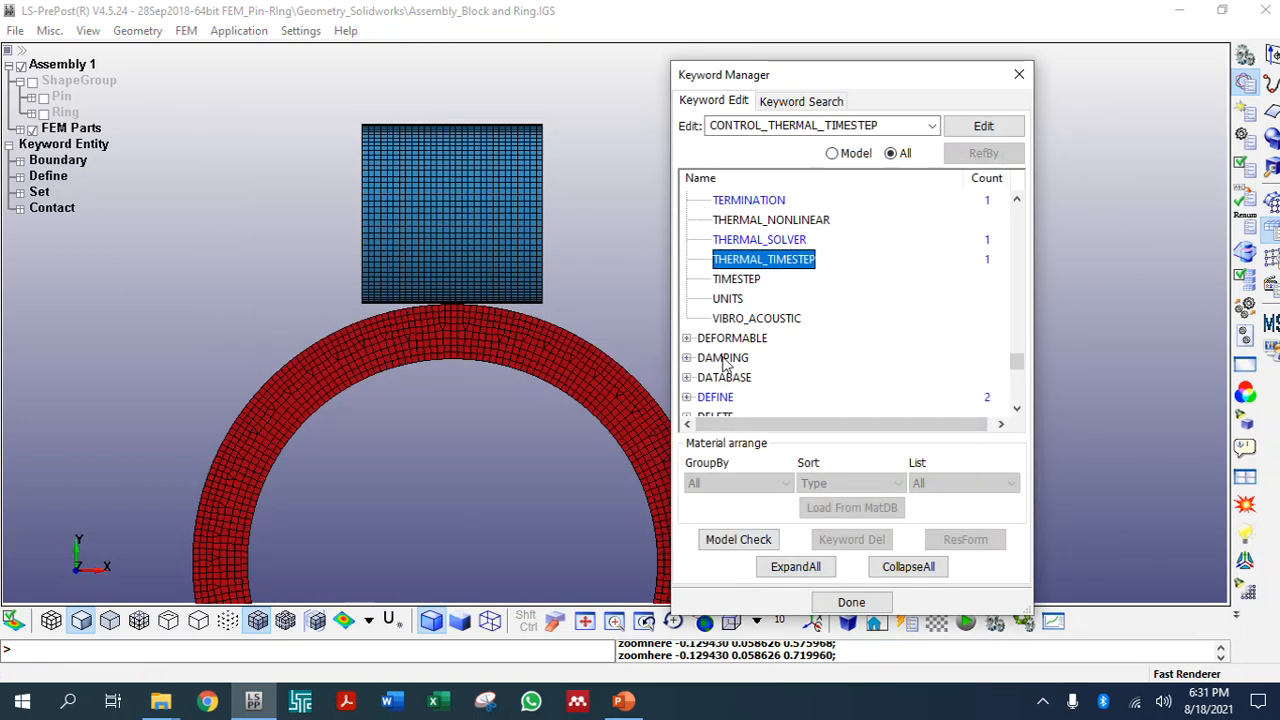
# Create a *CONTROL_CONTACT card with FRCENG set to 1 to calculate frictional sliding energy, then accept and close it
pyautogui.scroll(15, 735, 355)
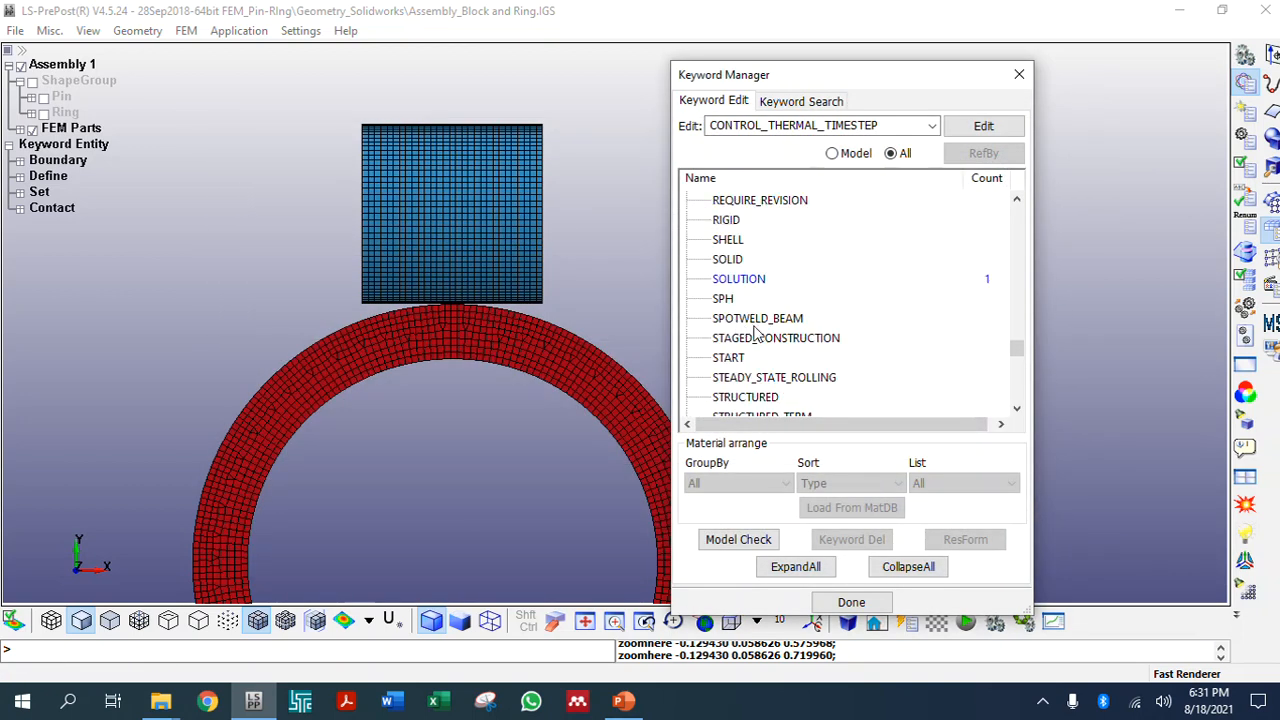
pyautogui.scroll(15, 740, 345)
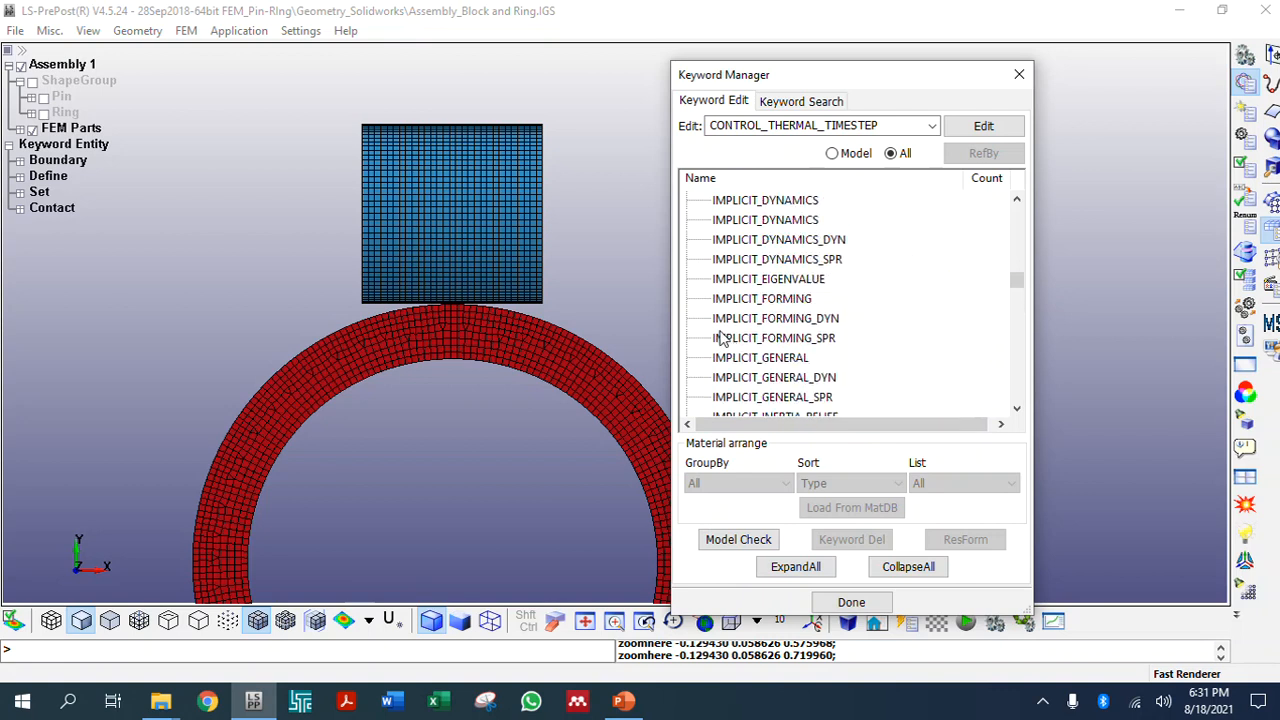
pyautogui.scroll(12, 735, 270)
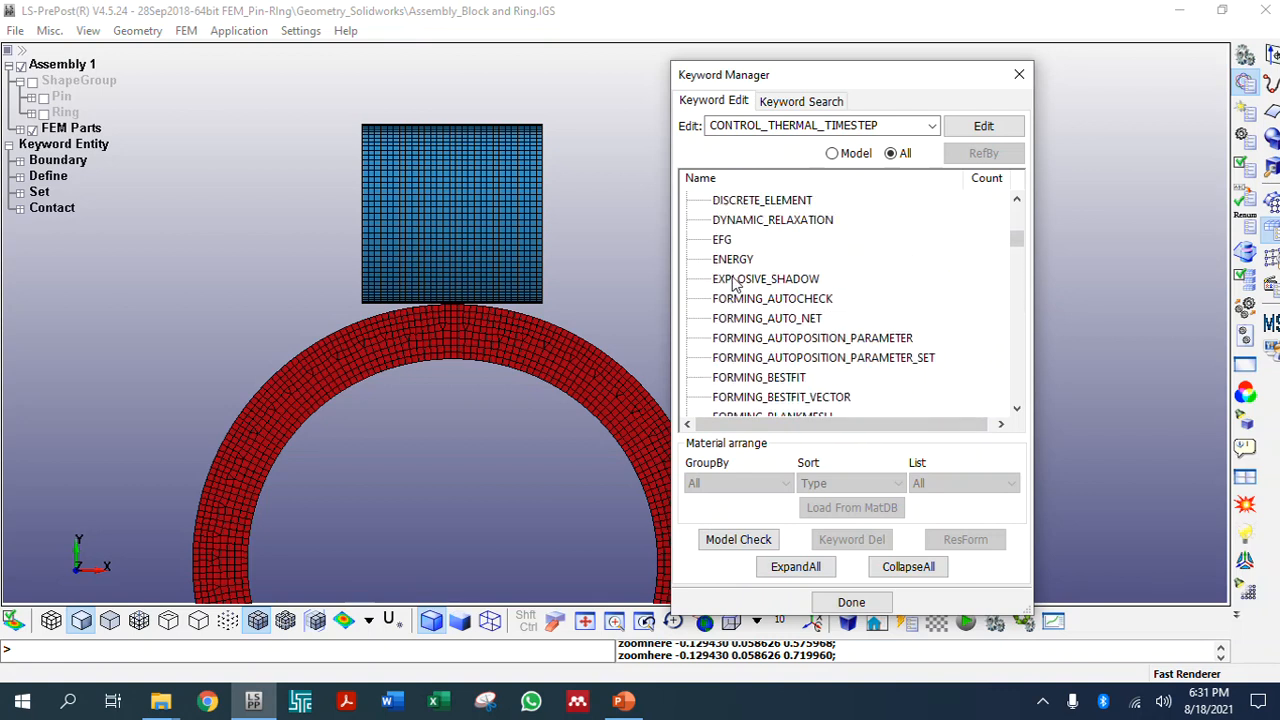
pyautogui.doubleClick(738, 259)
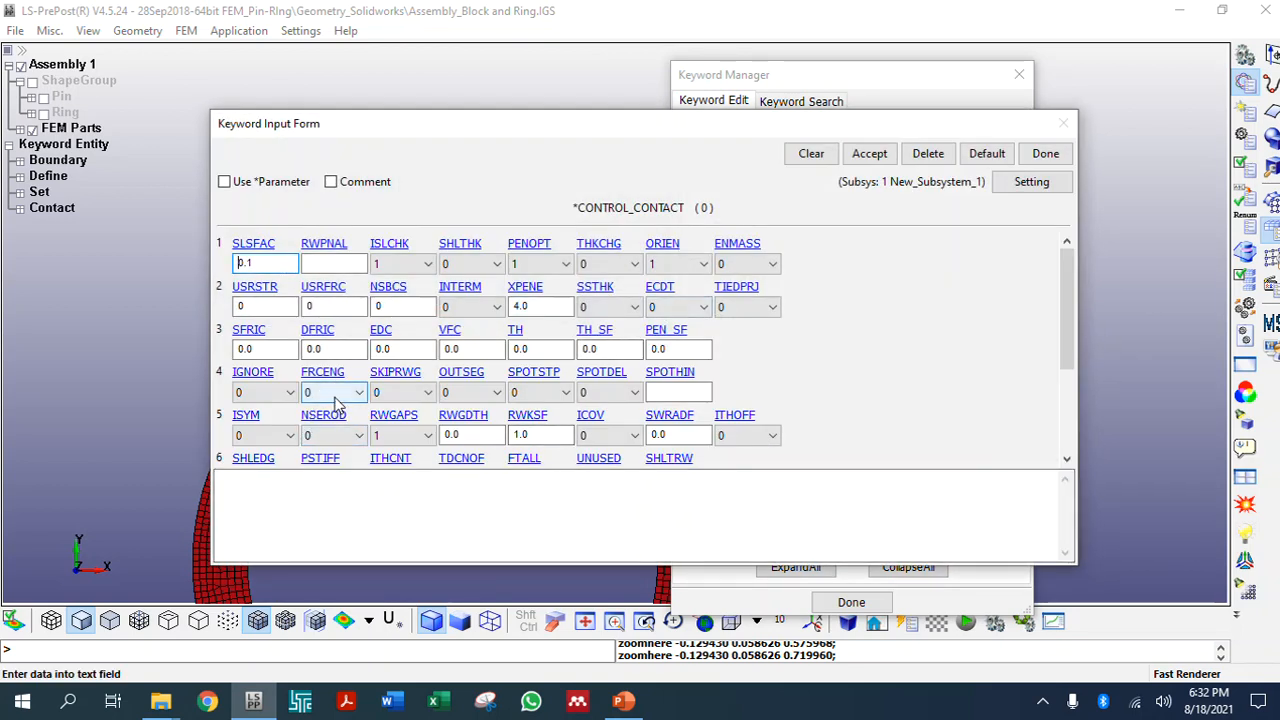
pyautogui.click(337, 393)
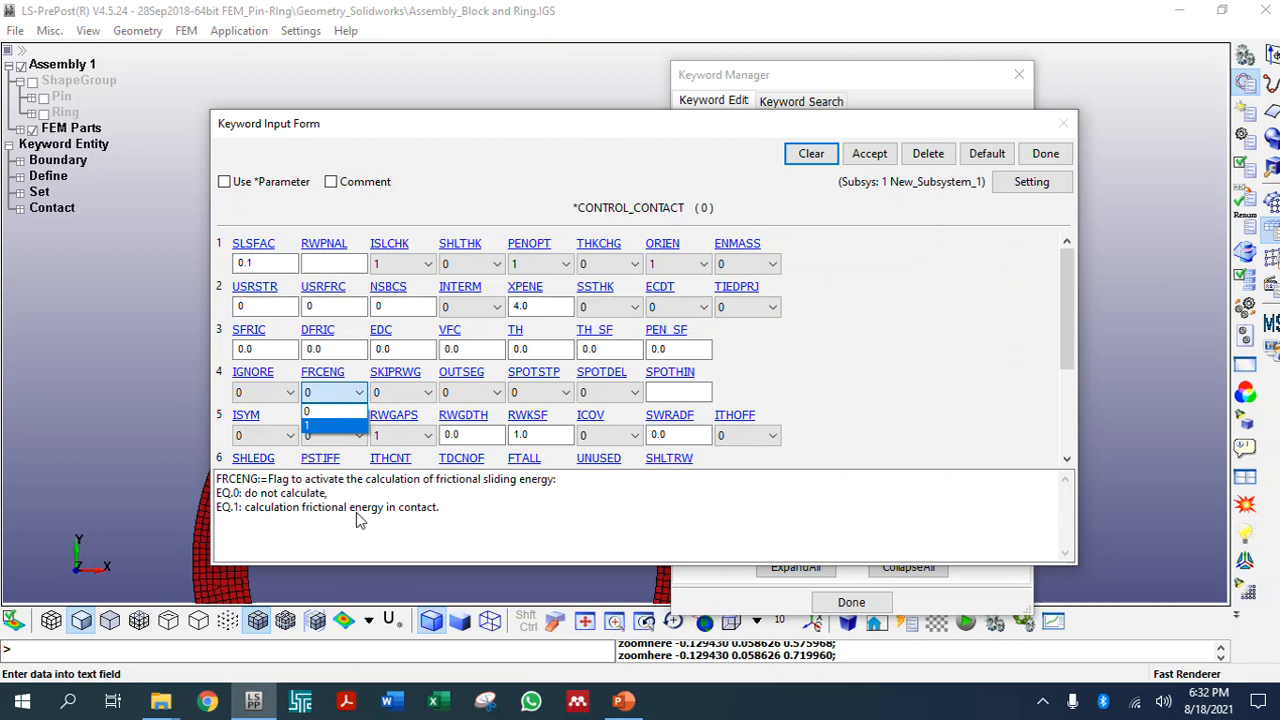
pyautogui.click(338, 428)
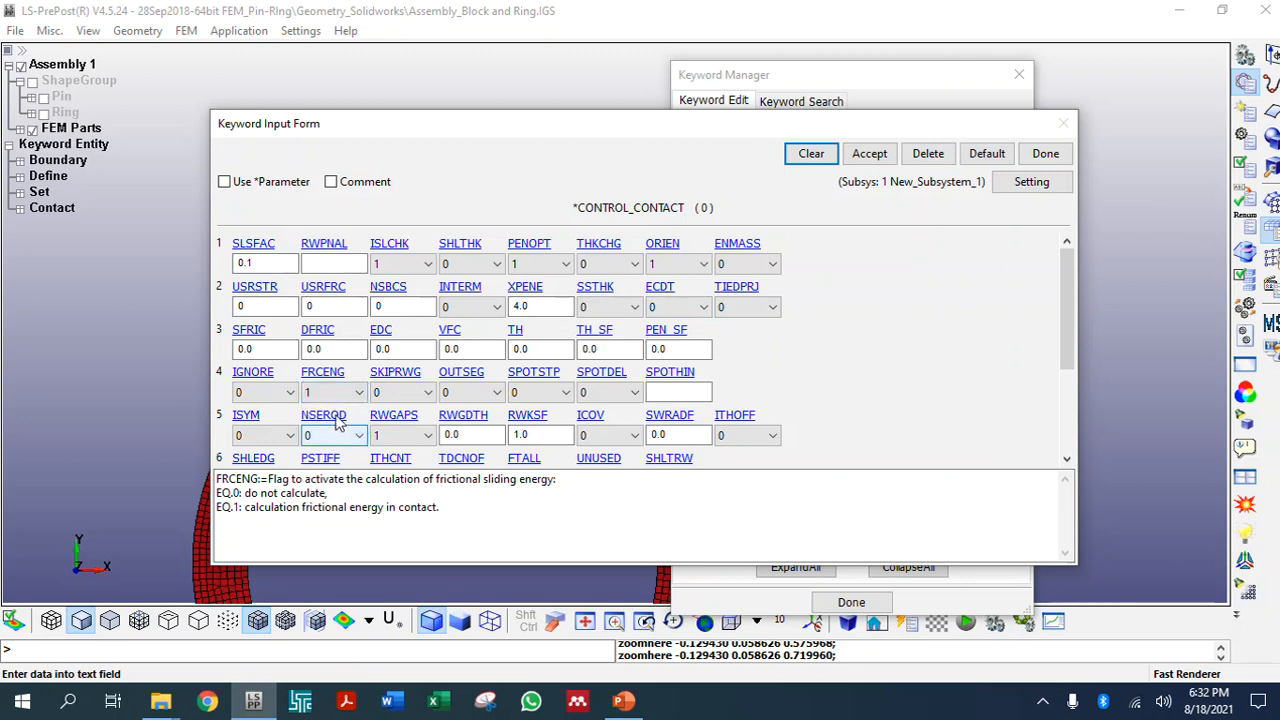
pyautogui.click(280, 262)
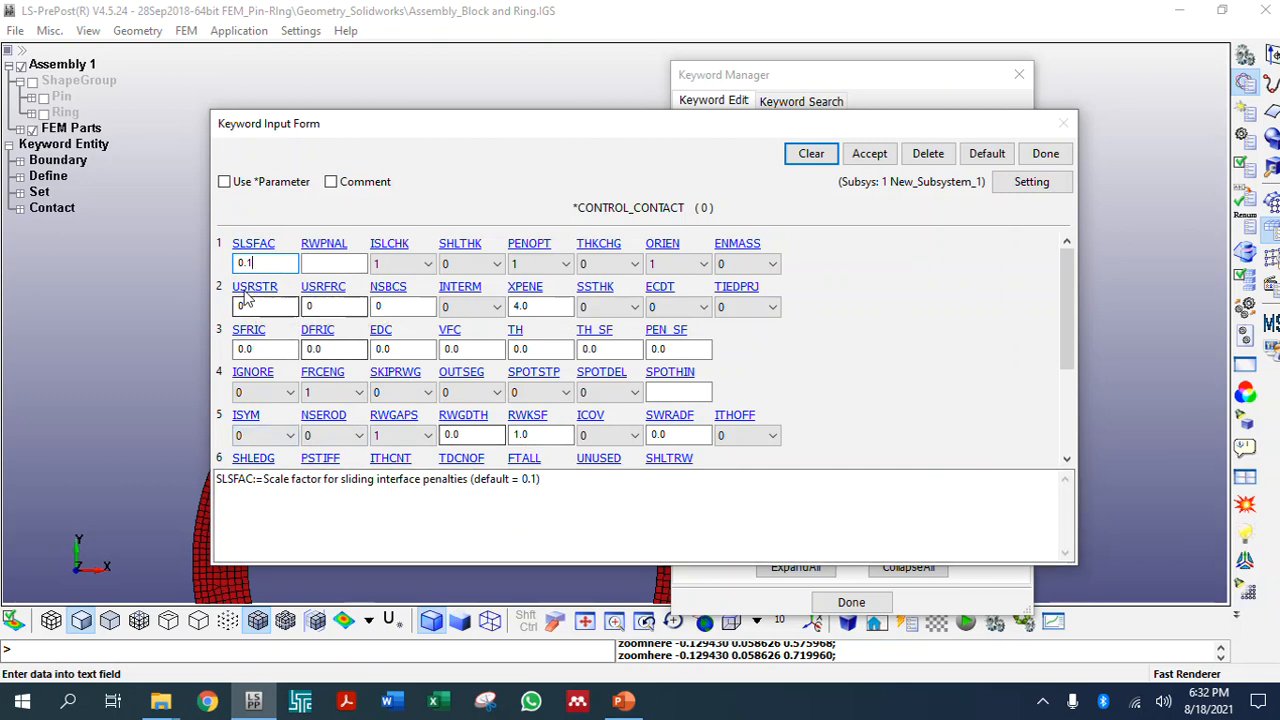
pyautogui.click(869, 160)
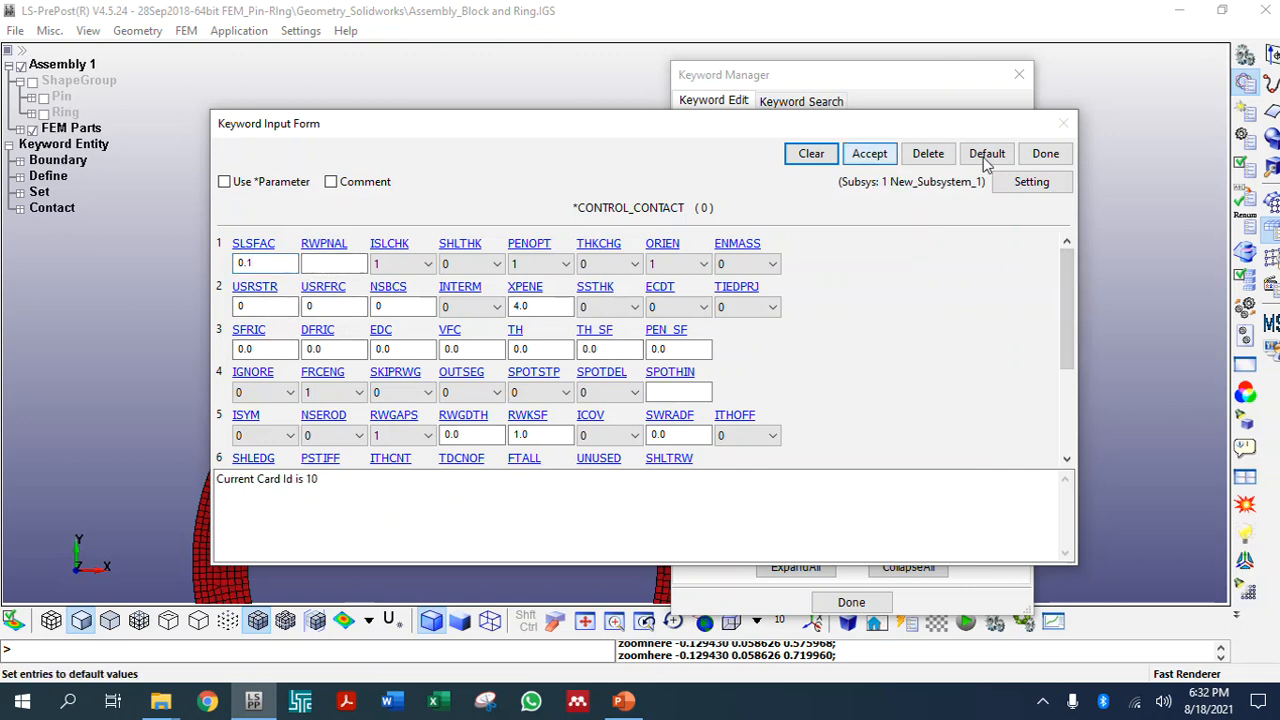
pyautogui.click(1044, 158)
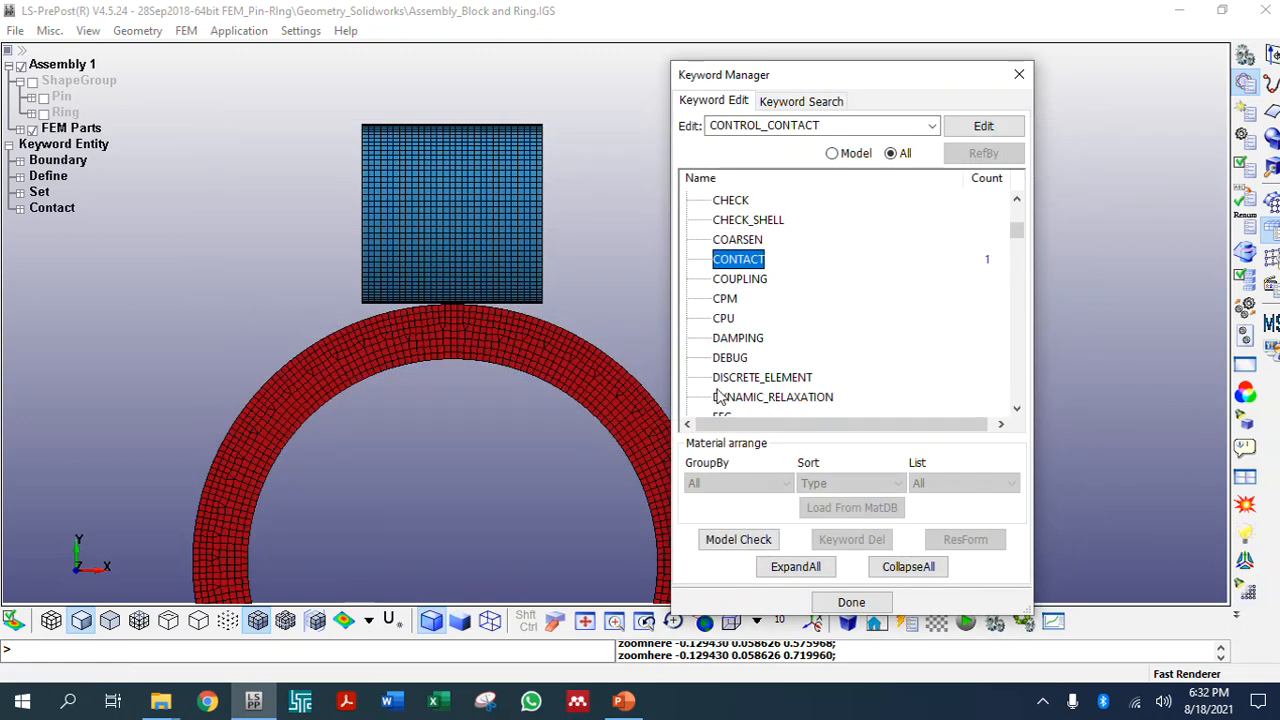
# Create a *DATABASE_BINARY_D3PLOT card with an output time interval DT of 0.02, then accept and close it
pyautogui.click(928, 566)
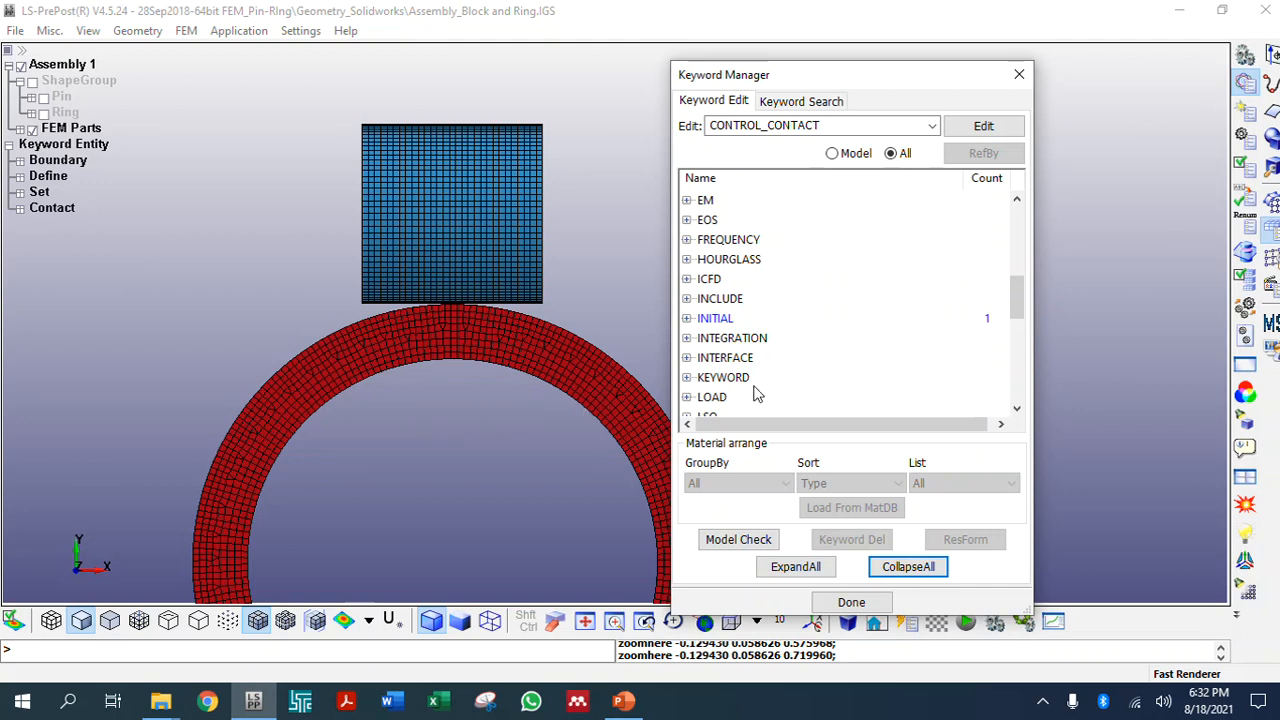
pyautogui.scroll(-2, 735, 397)
pyautogui.scroll(-3, 706, 315)
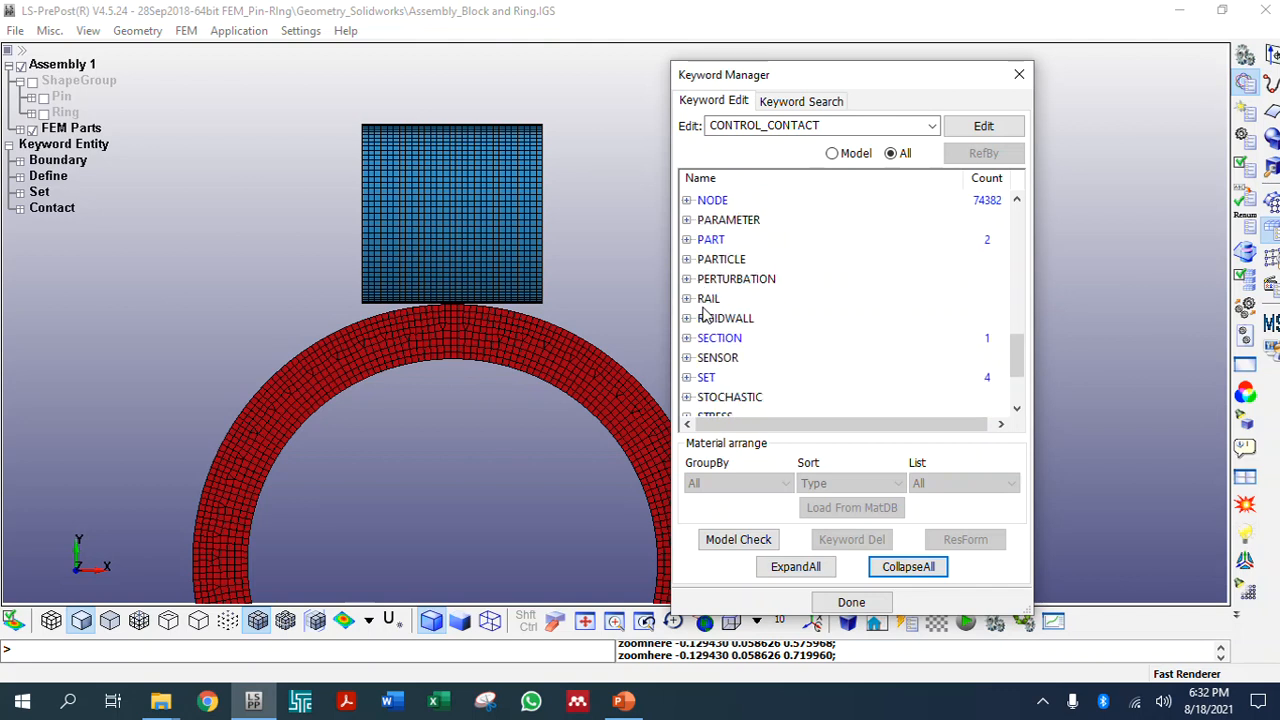
pyautogui.scroll(7, 706, 334)
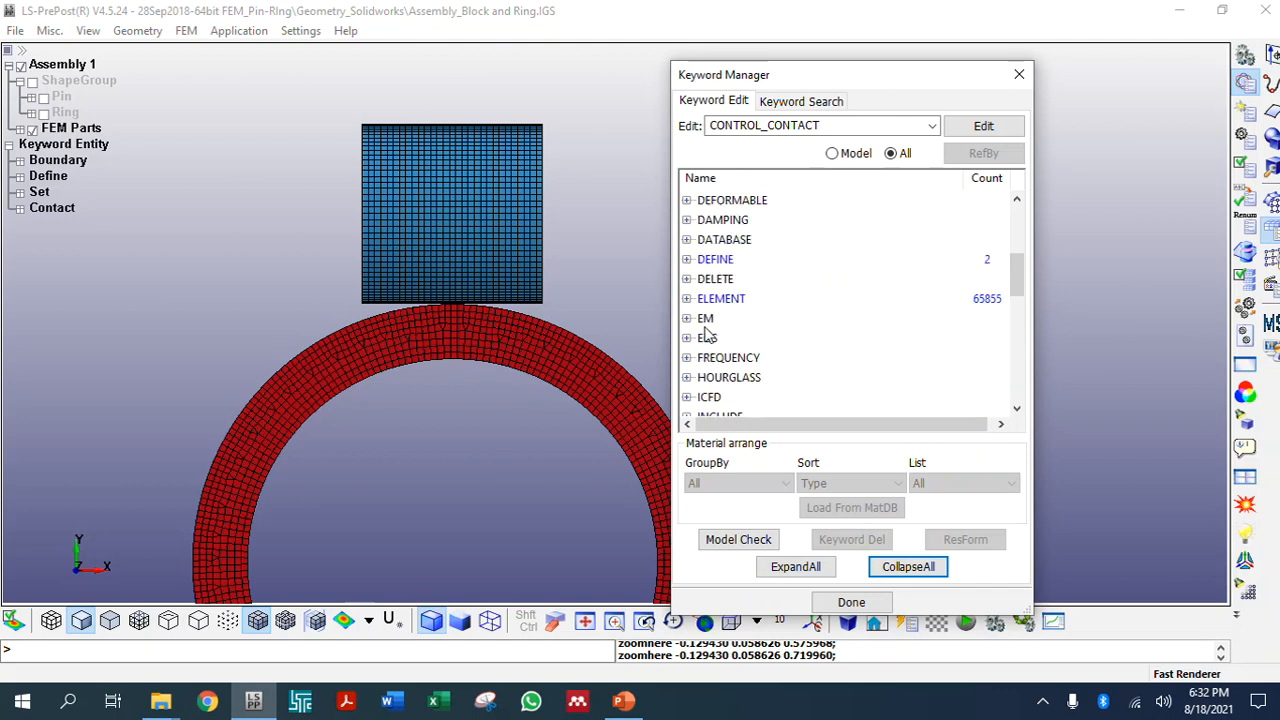
pyautogui.click(687, 240)
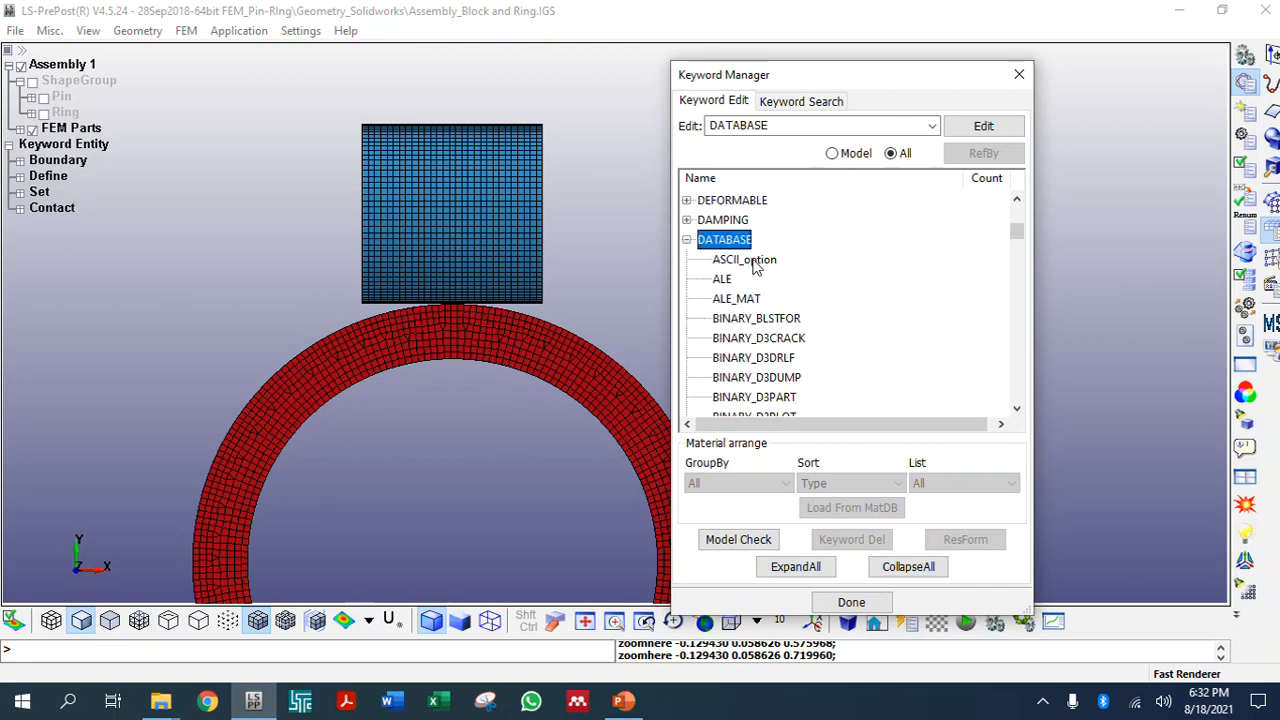
pyautogui.click(731, 268)
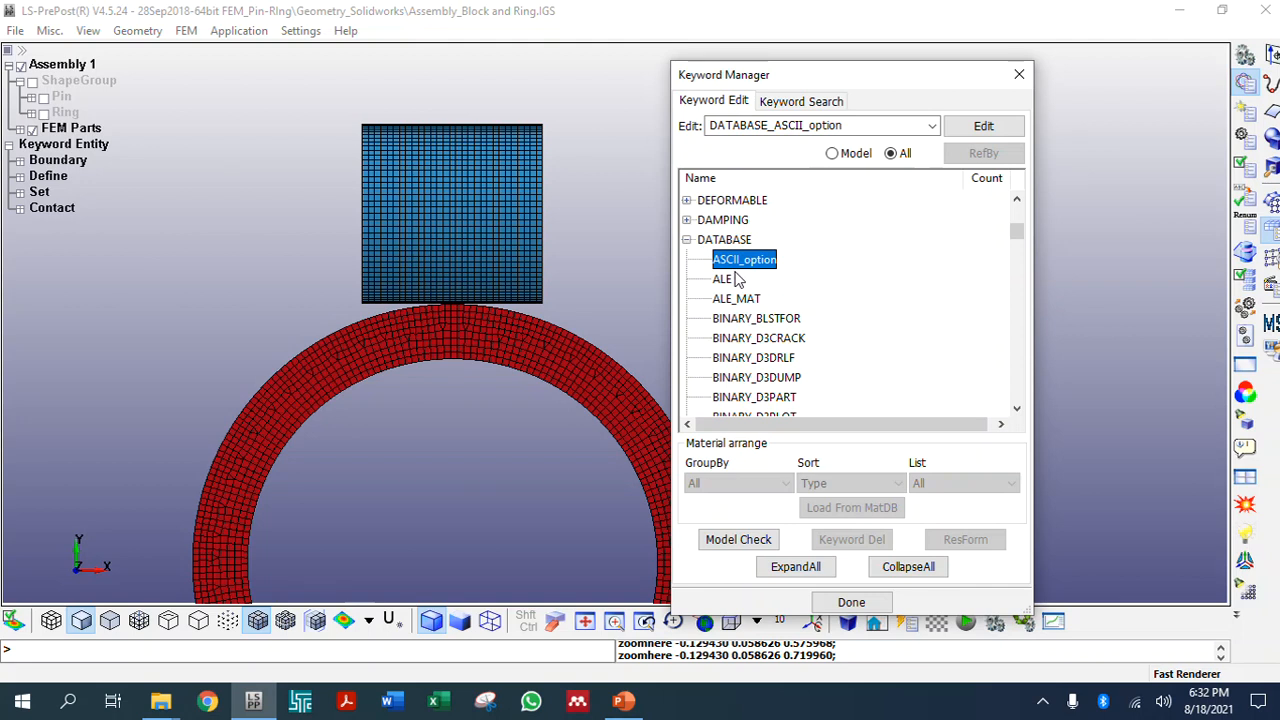
pyautogui.scroll(-2, 740, 328)
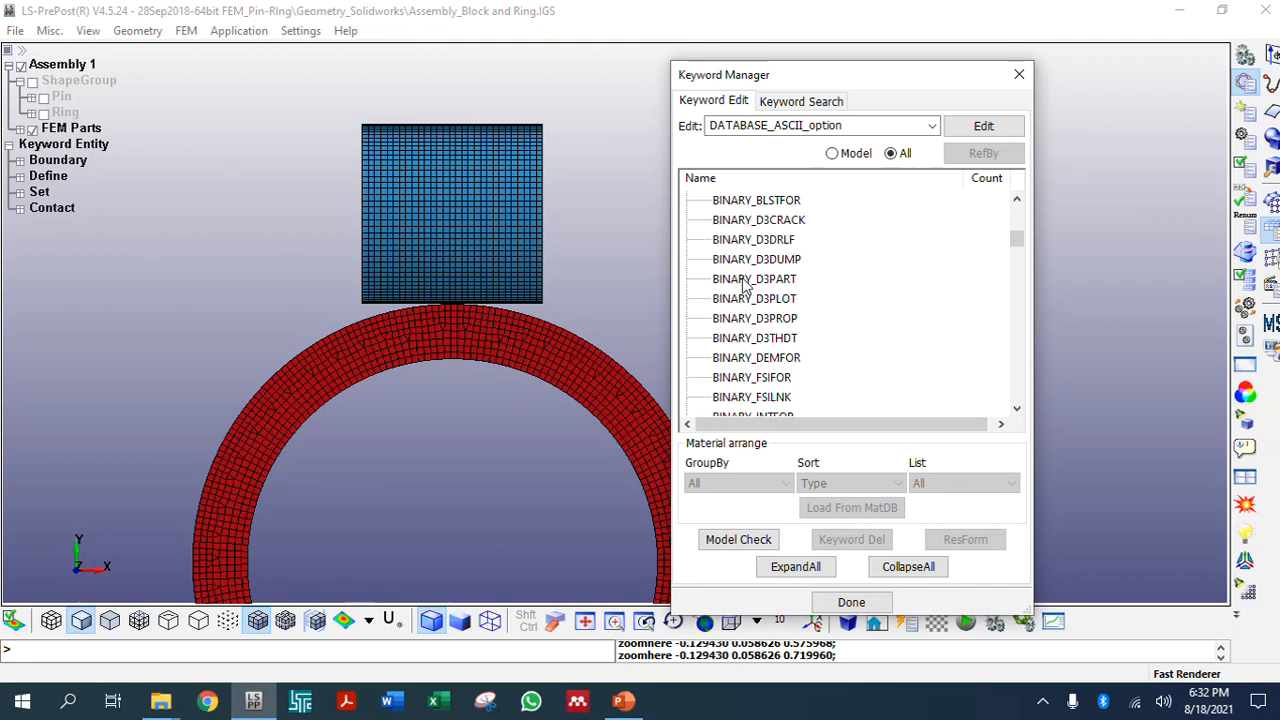
pyautogui.doubleClick(754, 298)
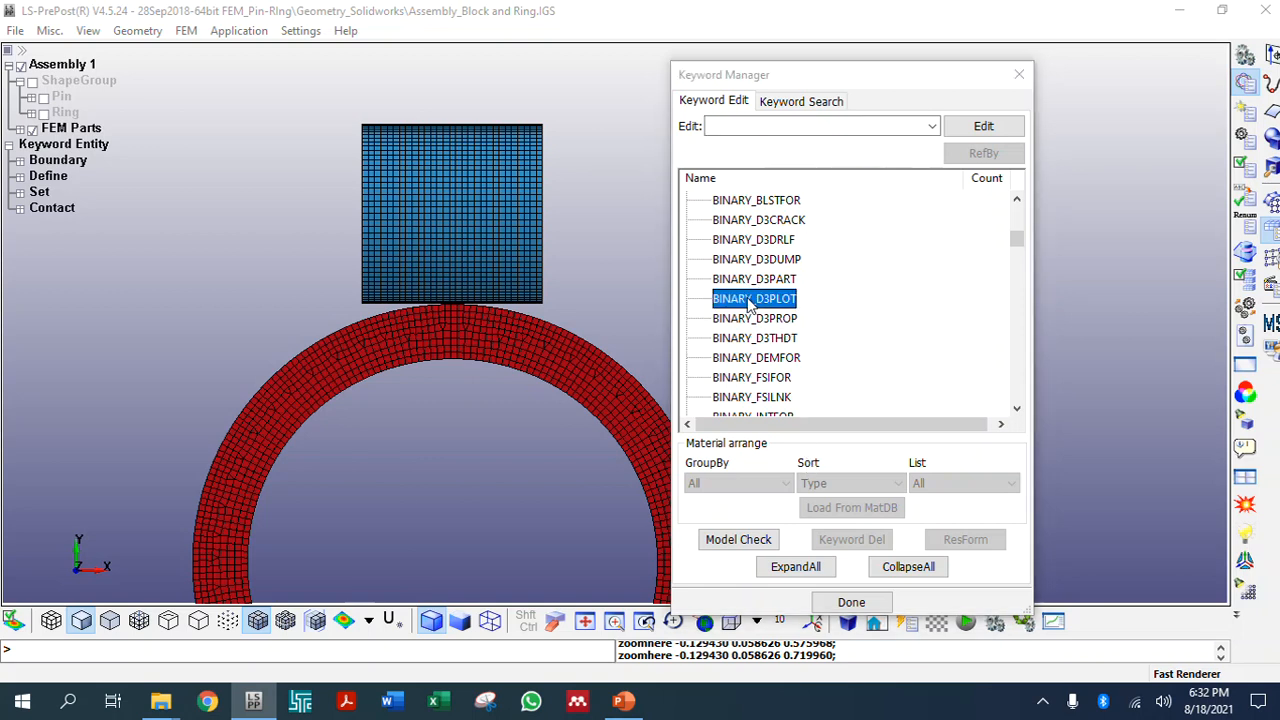
pyautogui.click(263, 263)
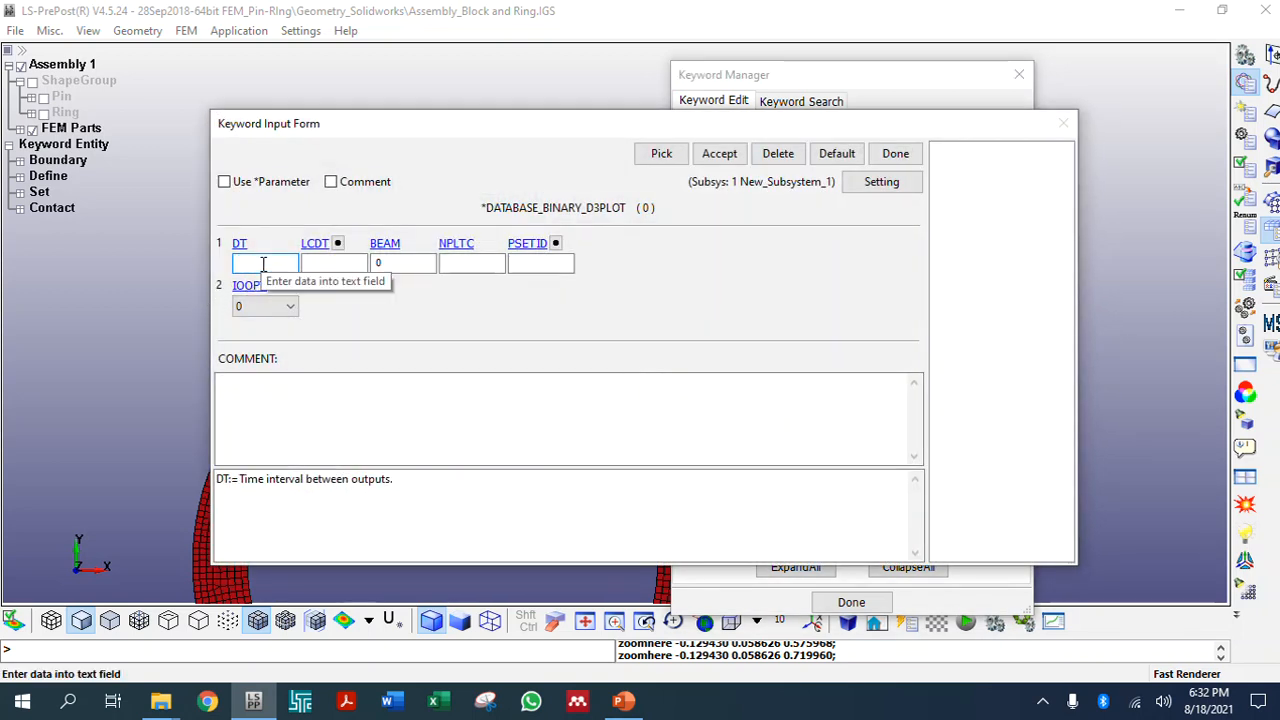
pyautogui.write('0.02')
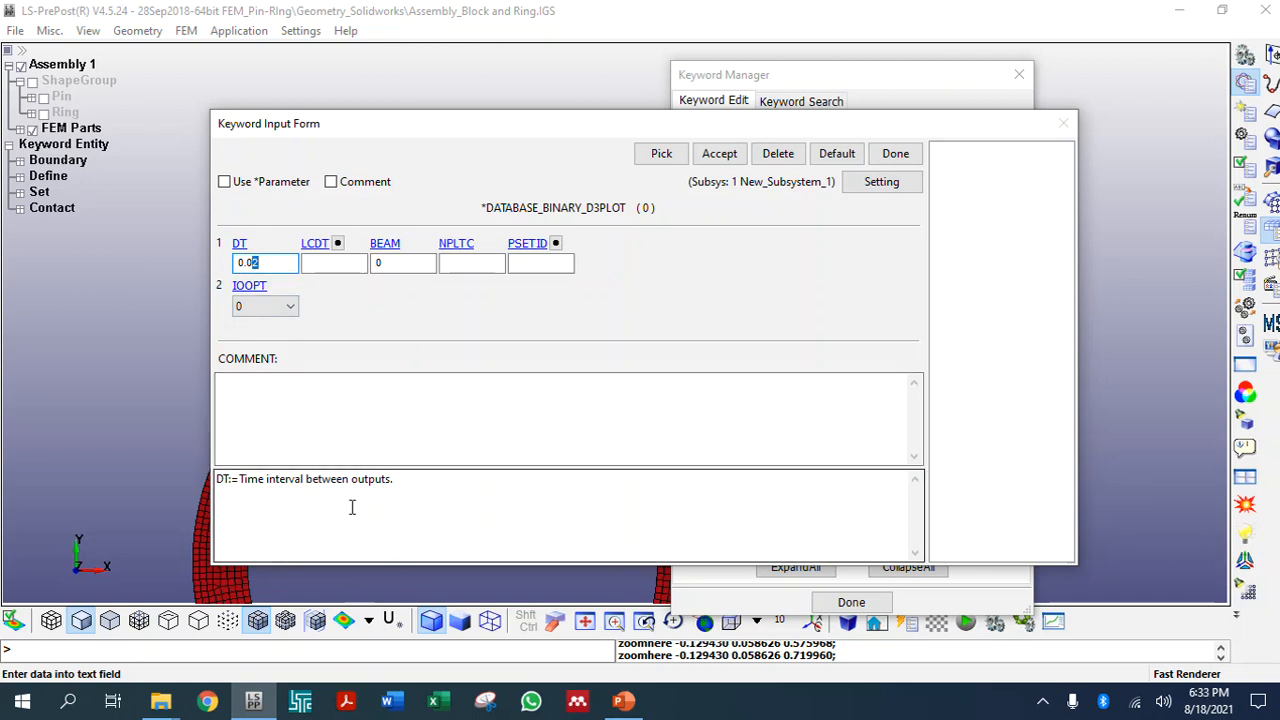
pyautogui.click(720, 156)
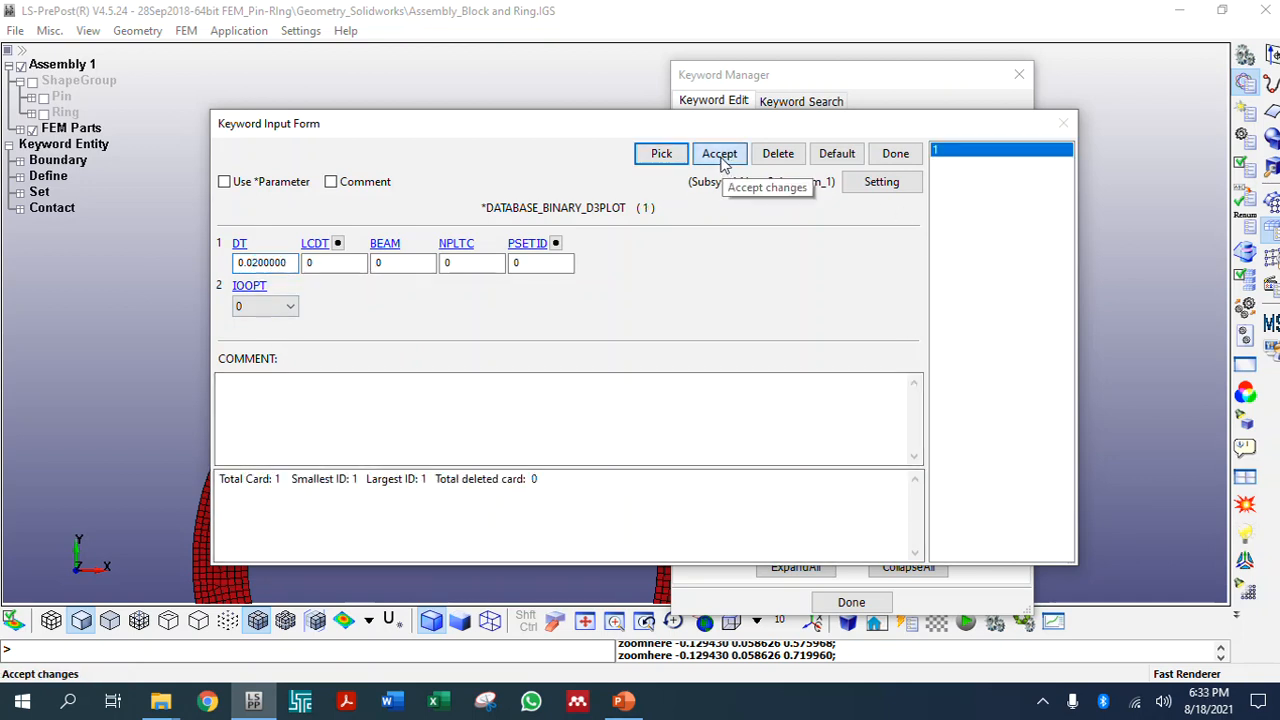
pyautogui.click(893, 155)
# Create a *DATABASE_EXTENT_BINARY card with STRFLG set to 1 to write strain tensor data, saving the changes
pyautogui.scroll(-8, 763, 366)
pyautogui.scroll(4, 760, 355)
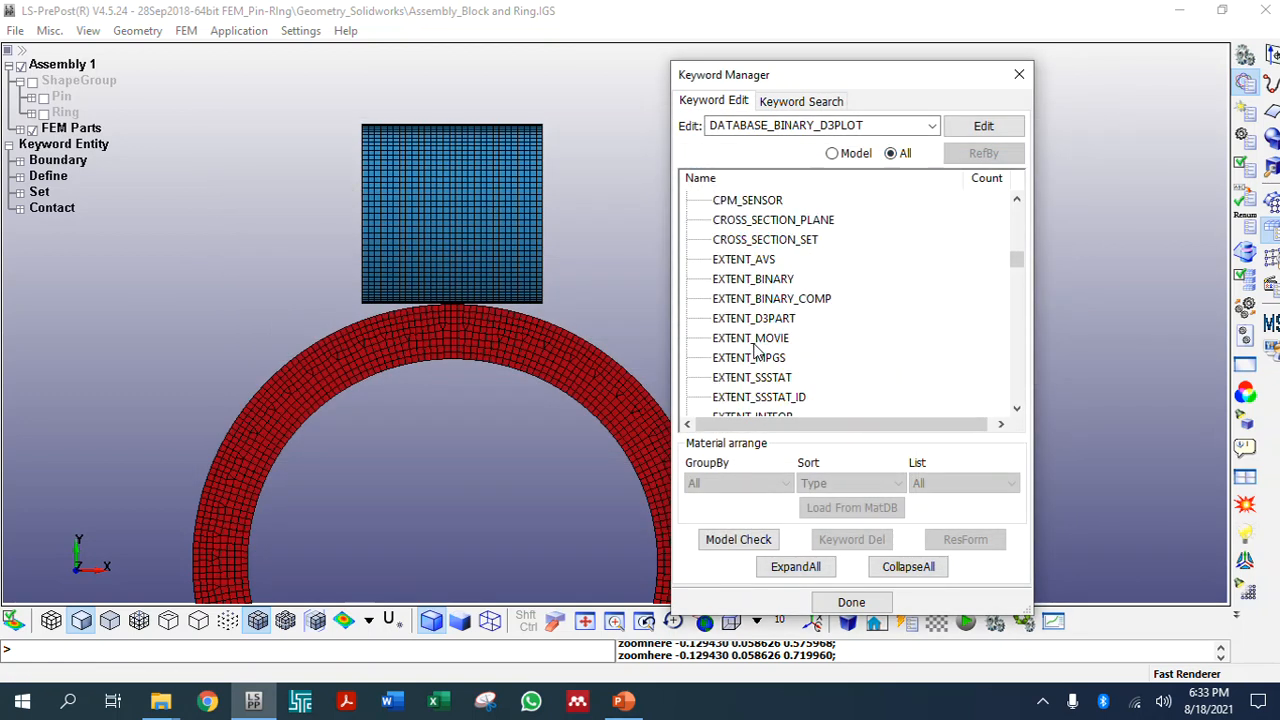
pyautogui.click(745, 285)
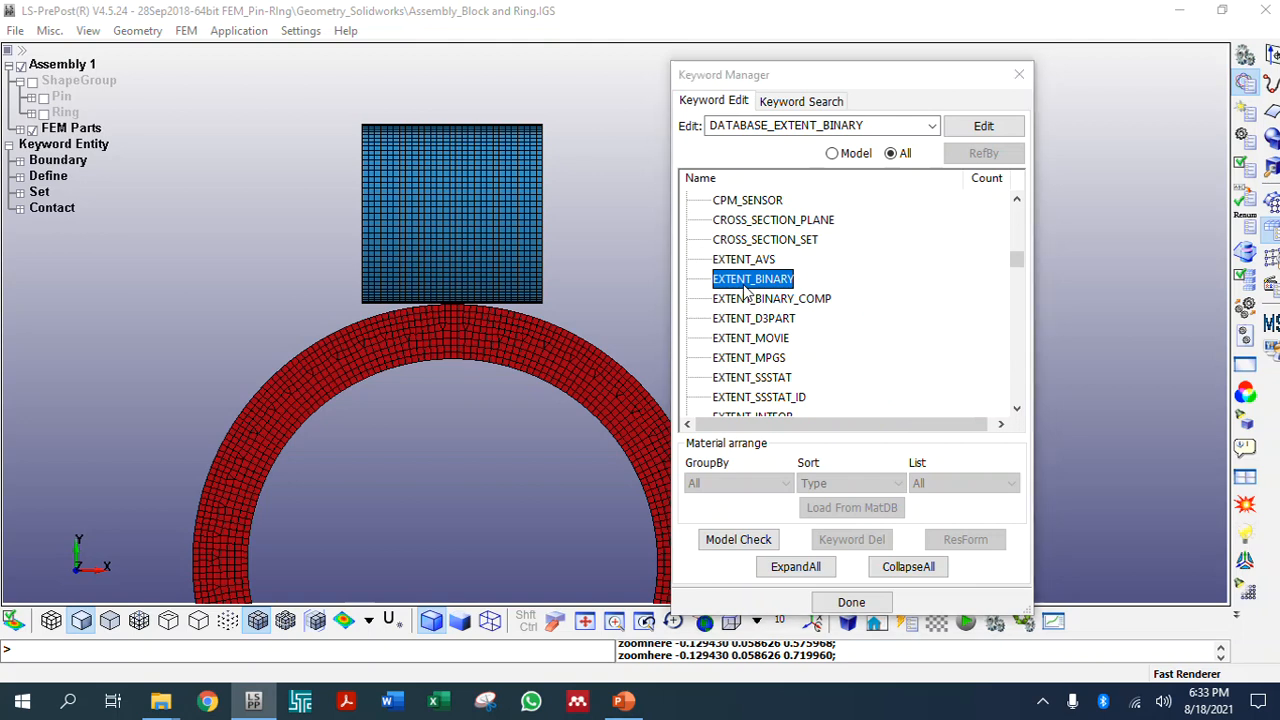
pyautogui.doubleClick(745, 282)
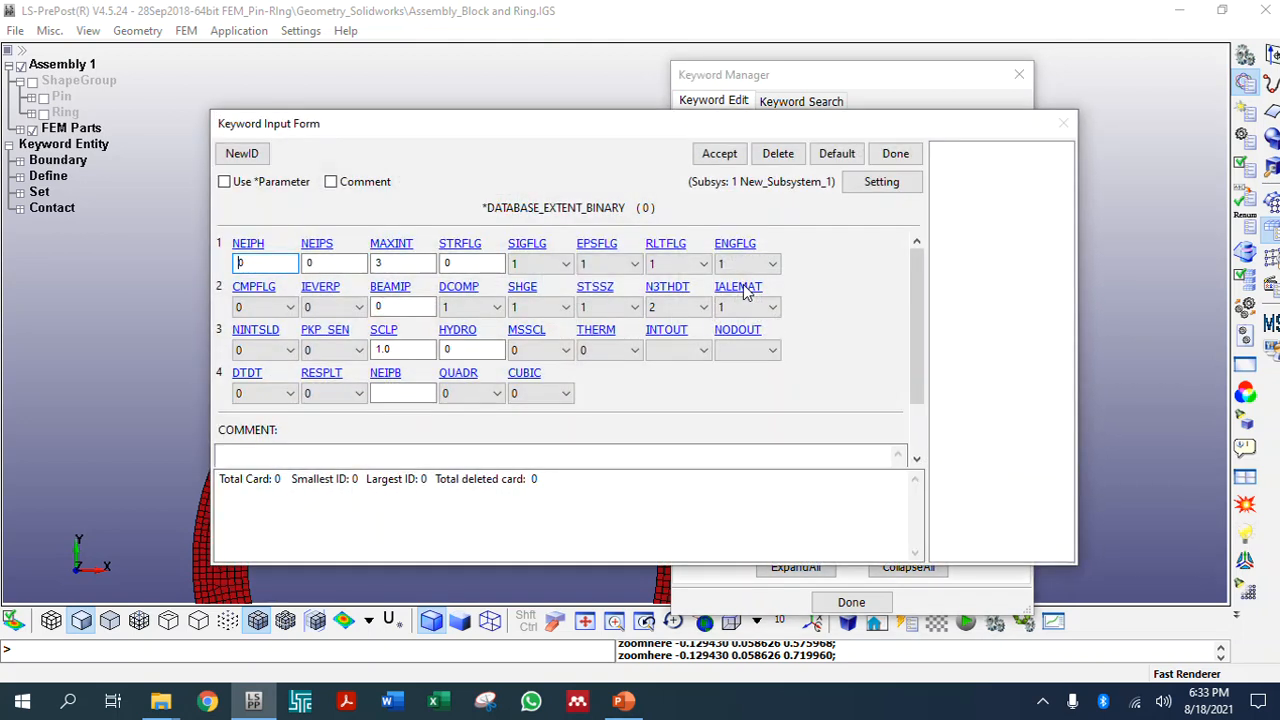
pyautogui.click(467, 263)
pyautogui.doubleClick(467, 263)
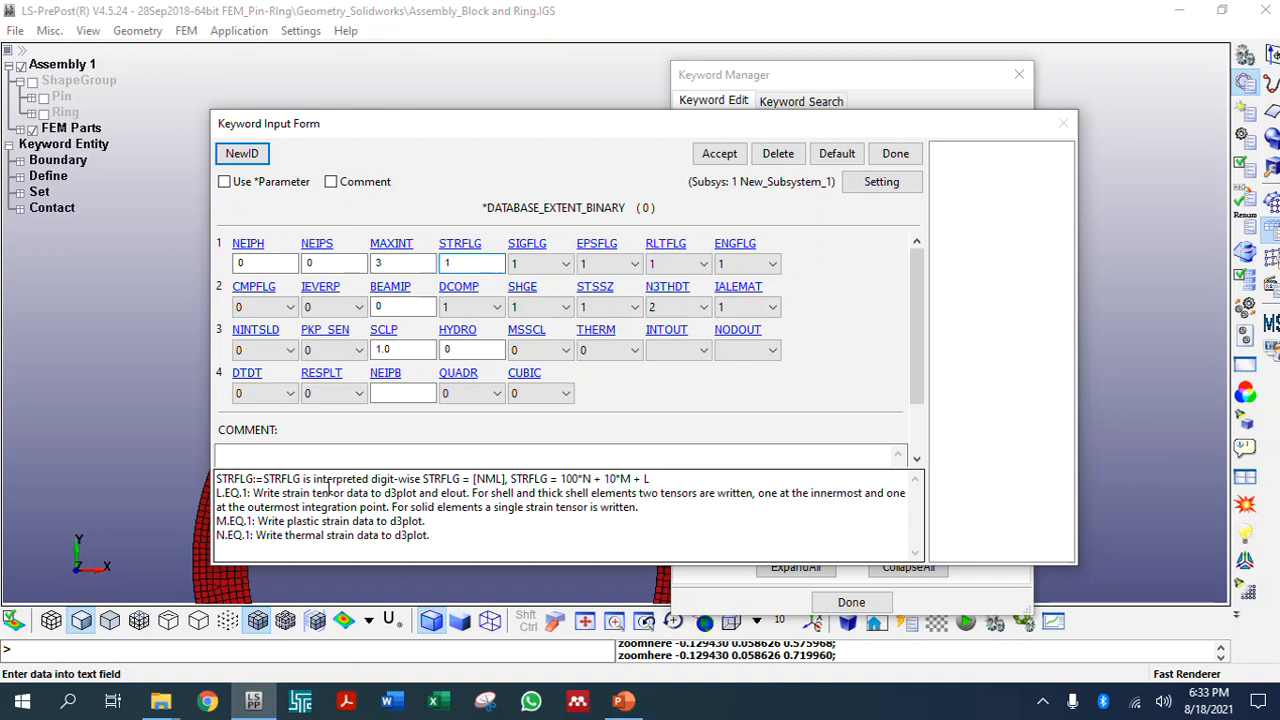
pyautogui.moveTo(258, 521); pyautogui.dragTo(413, 522)
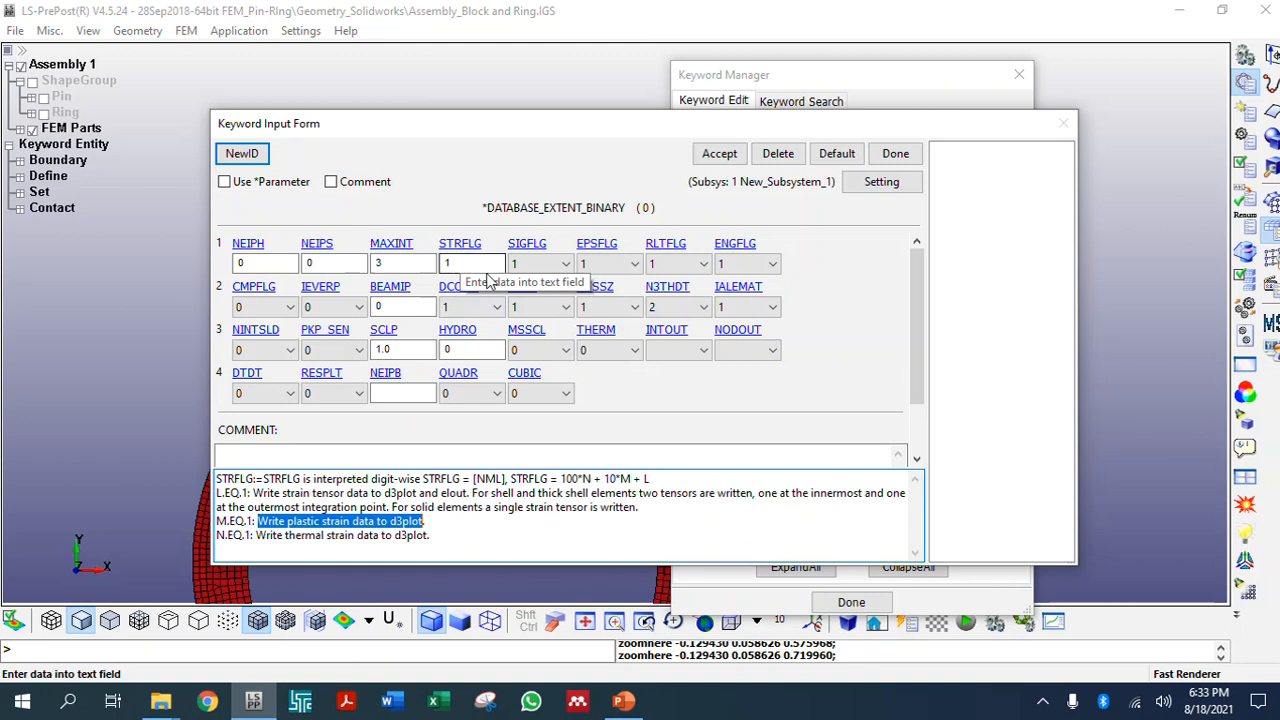
pyautogui.click(719, 154)
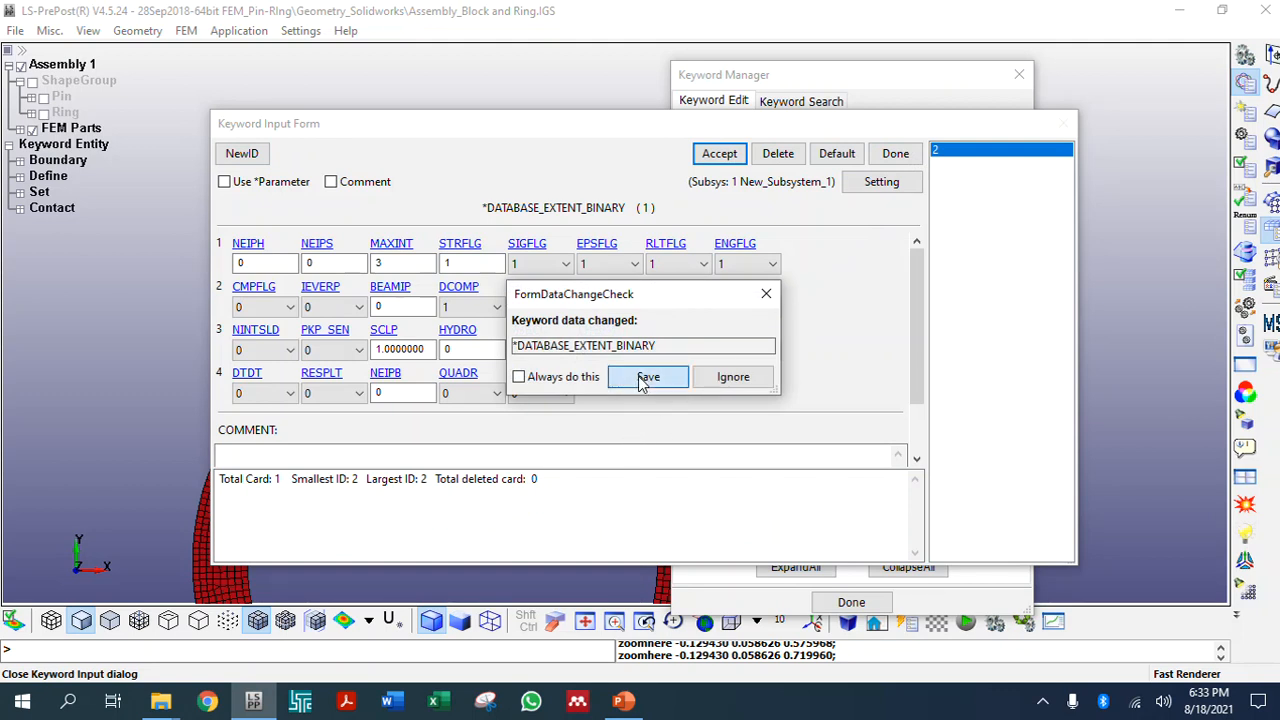
pyautogui.click(647, 377)
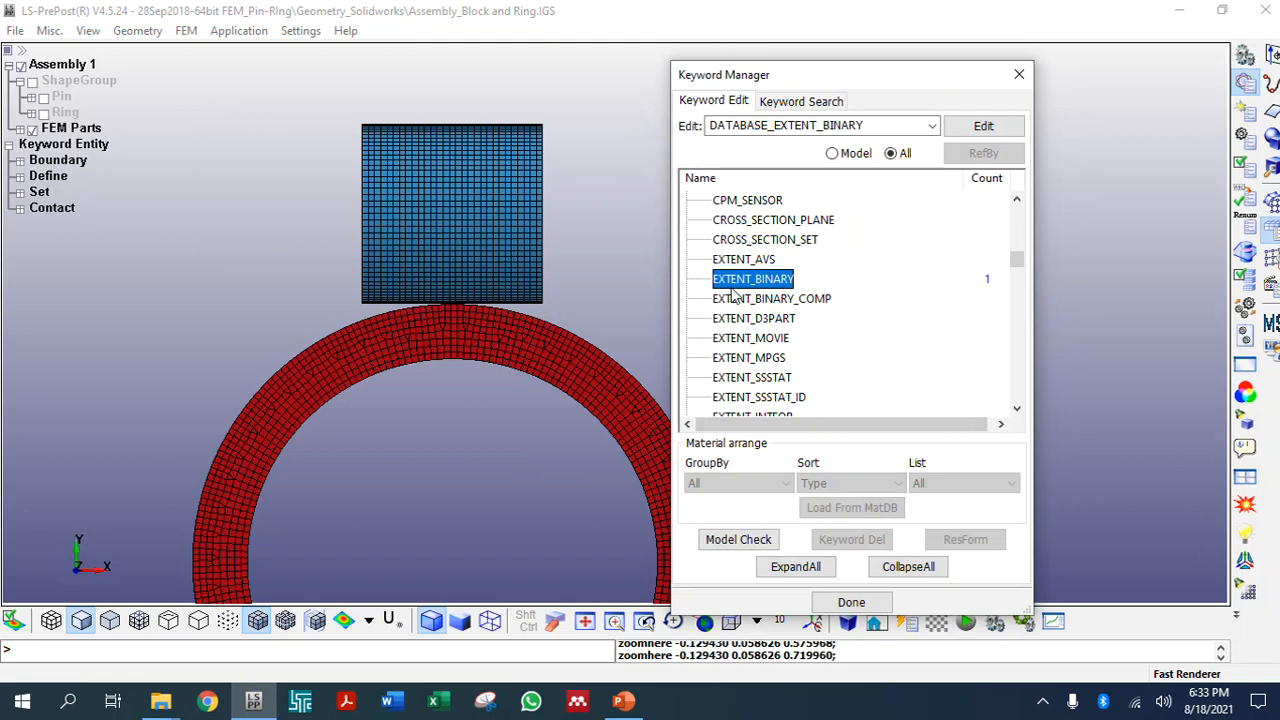
# Open the *DATABASE_ASCII_option card and enable TPRINT structural/thermal coupled output with a time interval DT of 0.01
pyautogui.scroll(9, 785, 290)
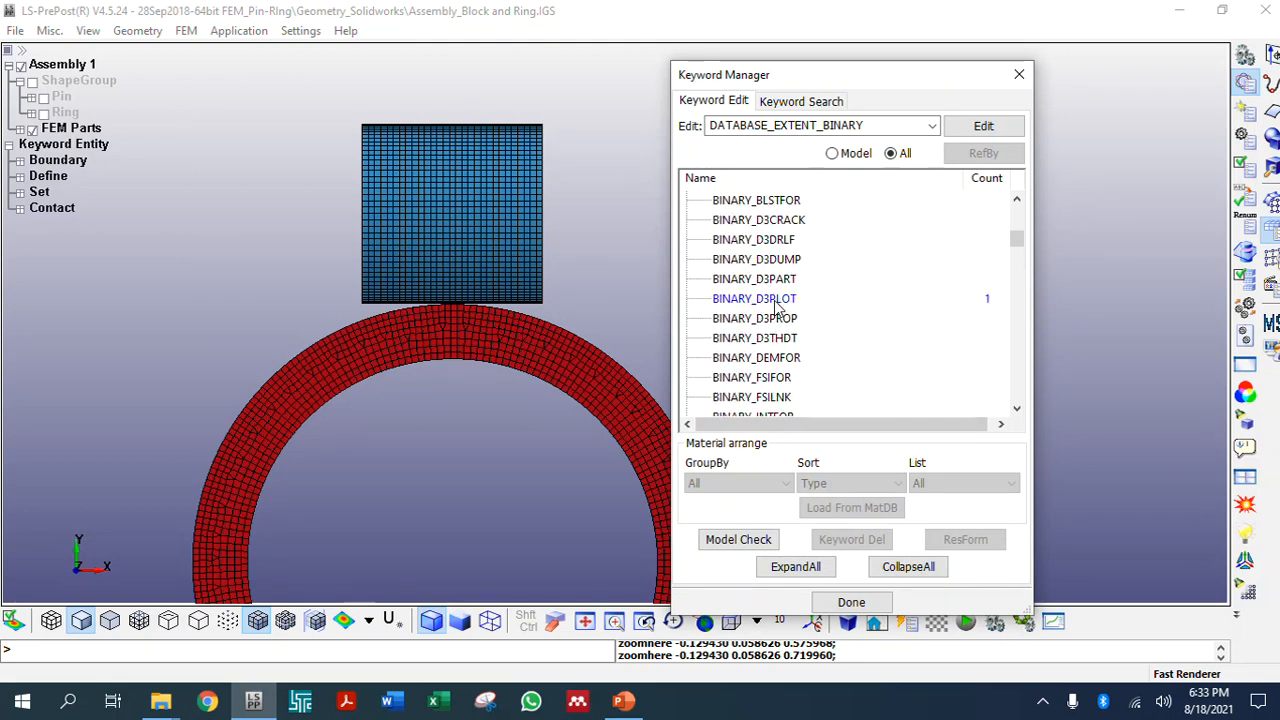
pyautogui.click(756, 319)
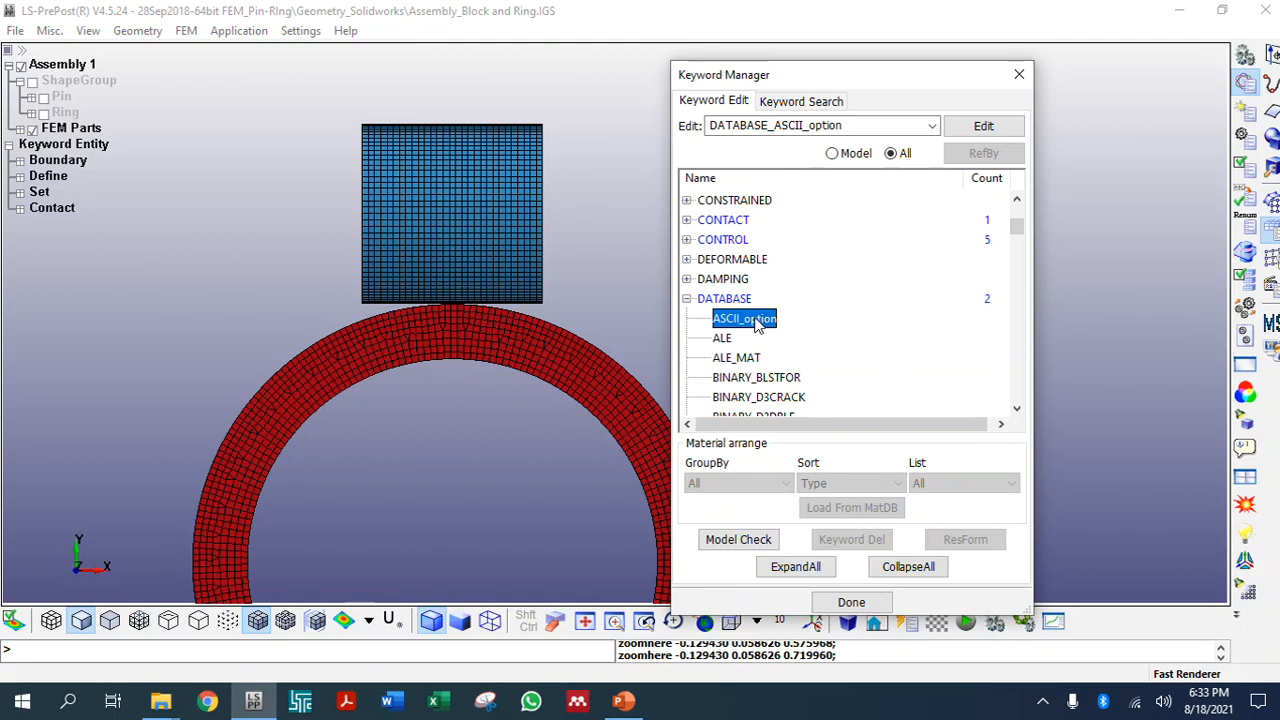
pyautogui.doubleClick(756, 322)
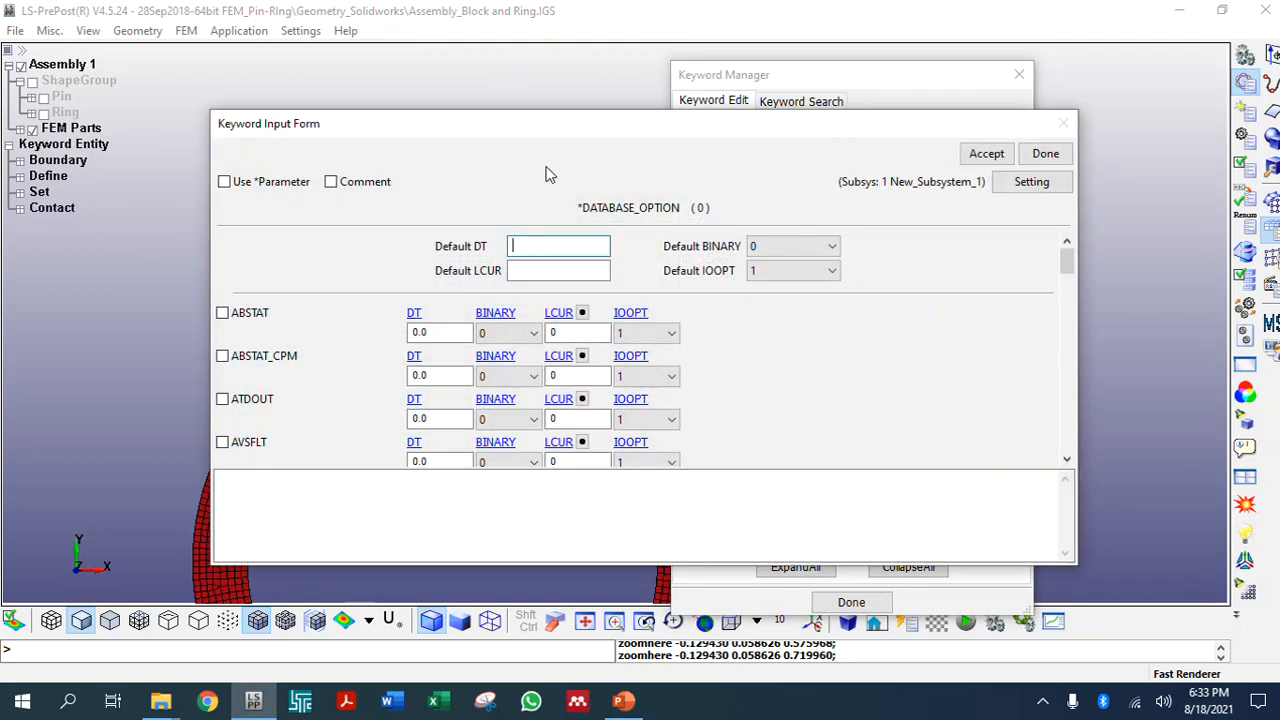
pyautogui.scroll(-1, 283, 420)
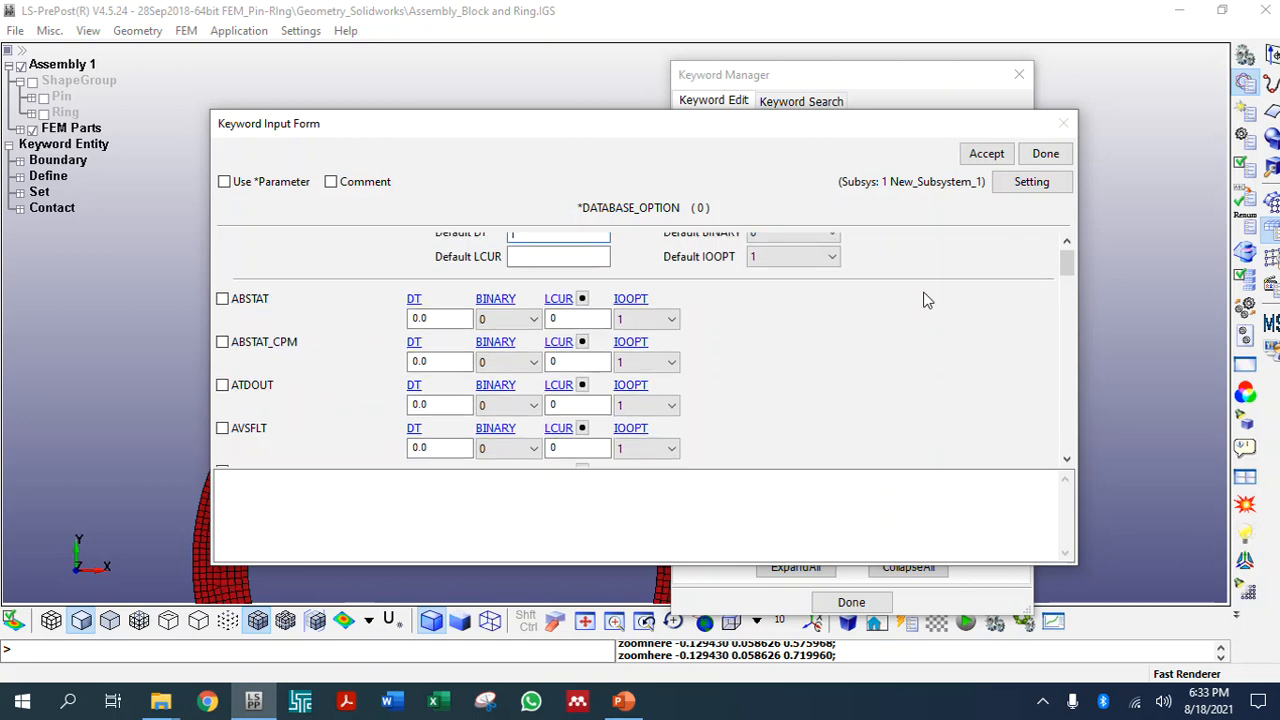
pyautogui.moveTo(1066, 262); pyautogui.dragTo(1078, 493)
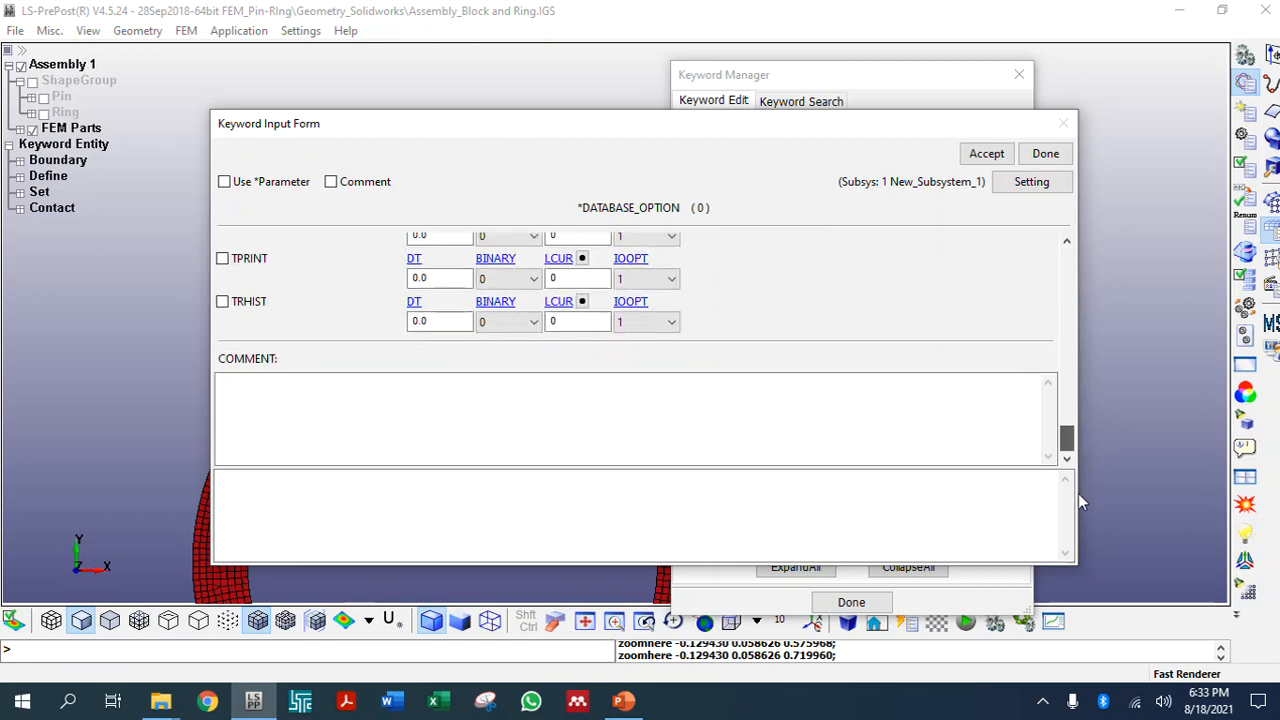
pyautogui.click(247, 264)
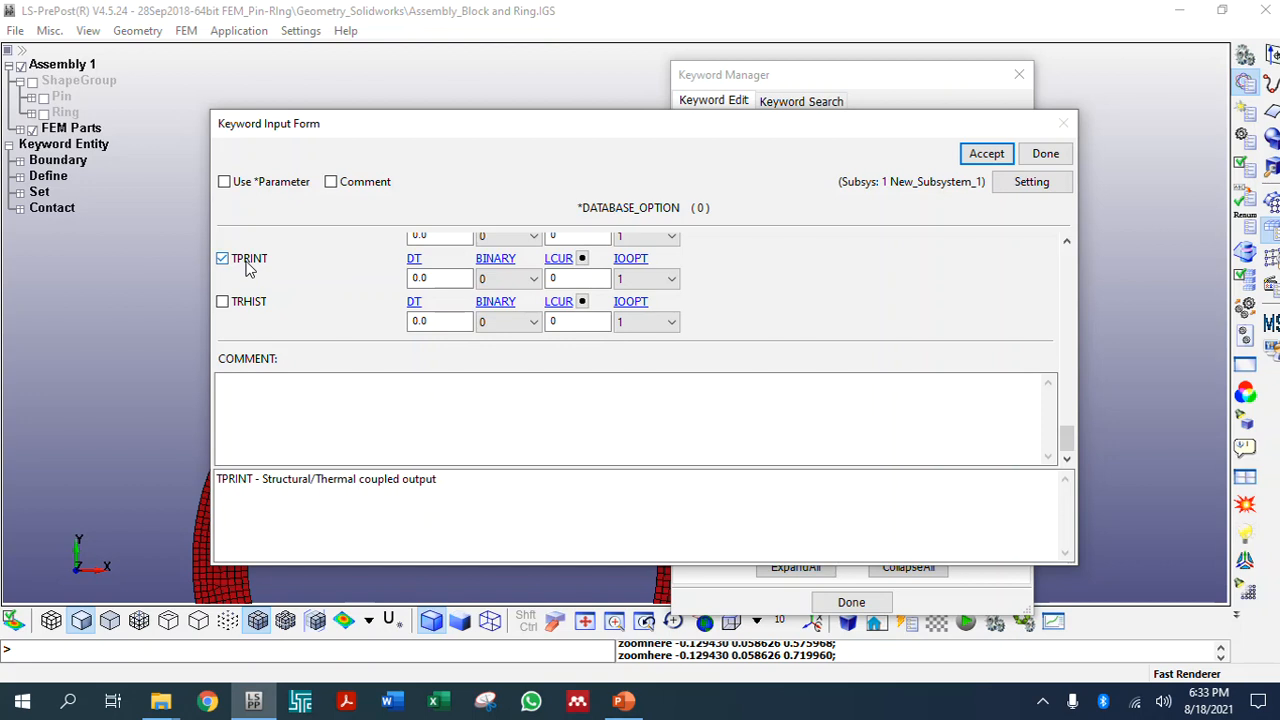
pyautogui.scroll(2, 1073, 449)
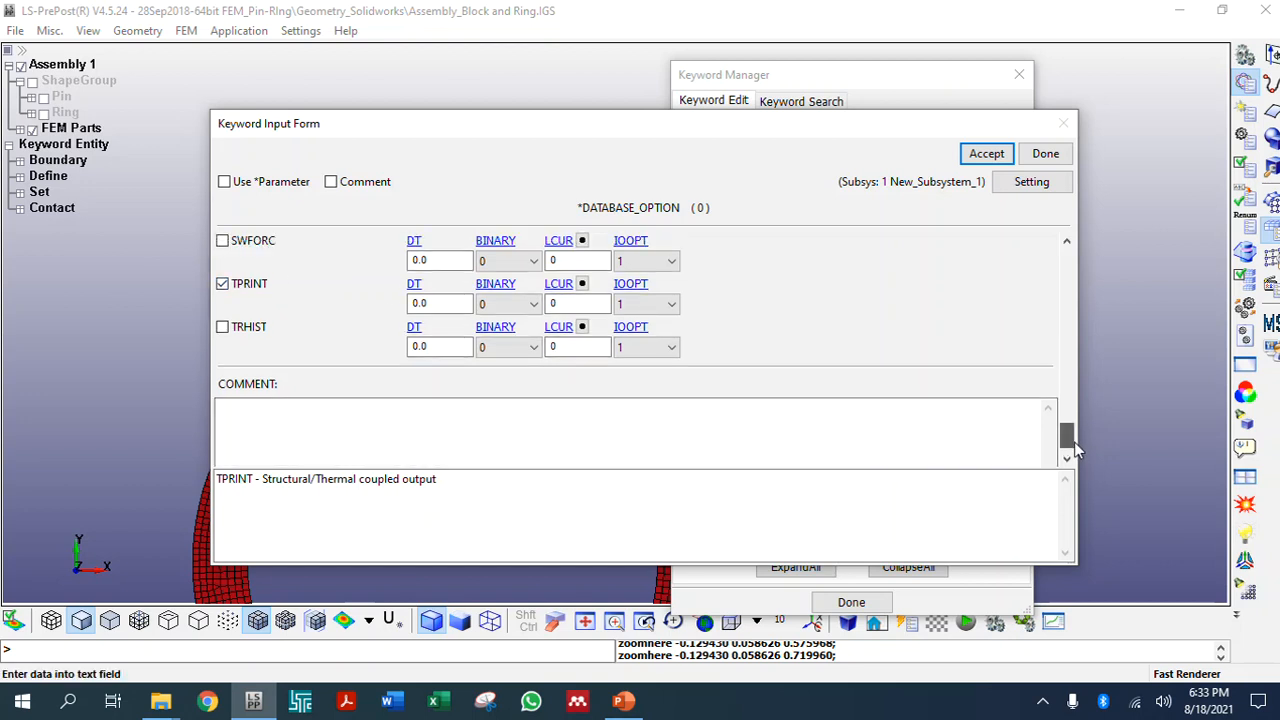
pyautogui.scroll(1, 1073, 449)
pyautogui.click(433, 329)
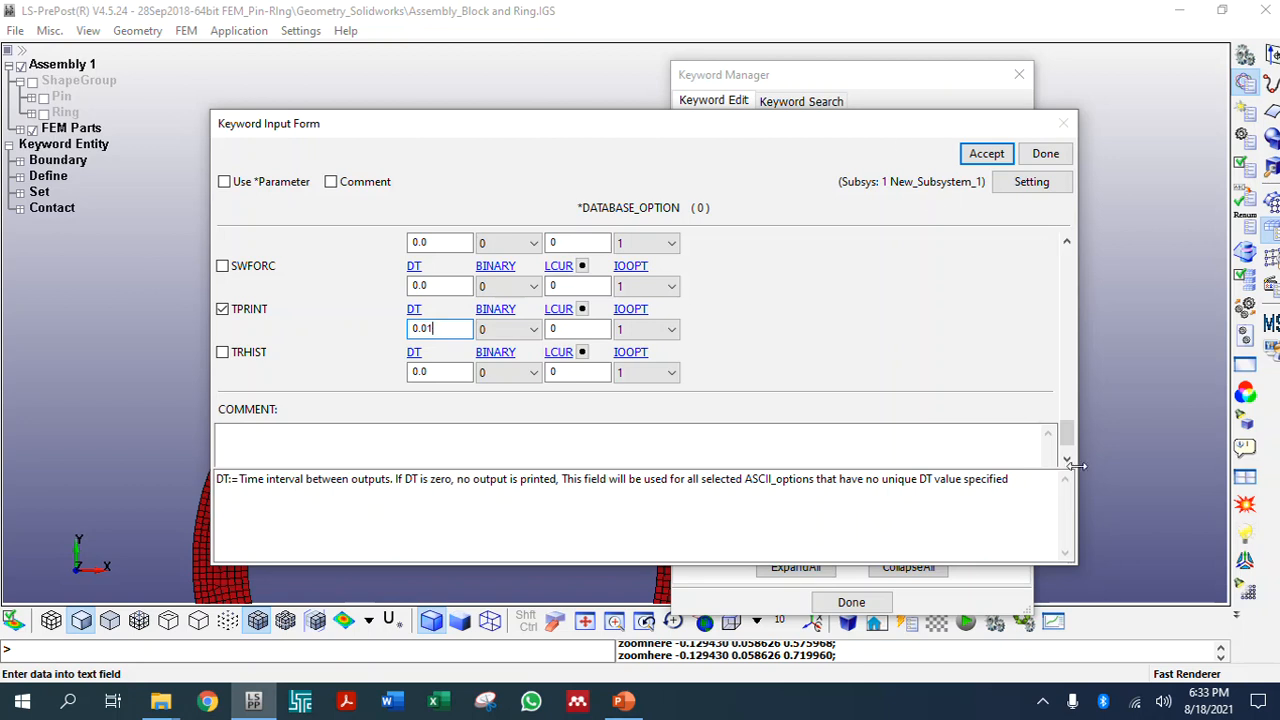
# Set the default DT to 0.01 for the ASCII output options
pyautogui.moveTo(1067, 432); pyautogui.dragTo(1067, 250)
pyautogui.click(561, 246)
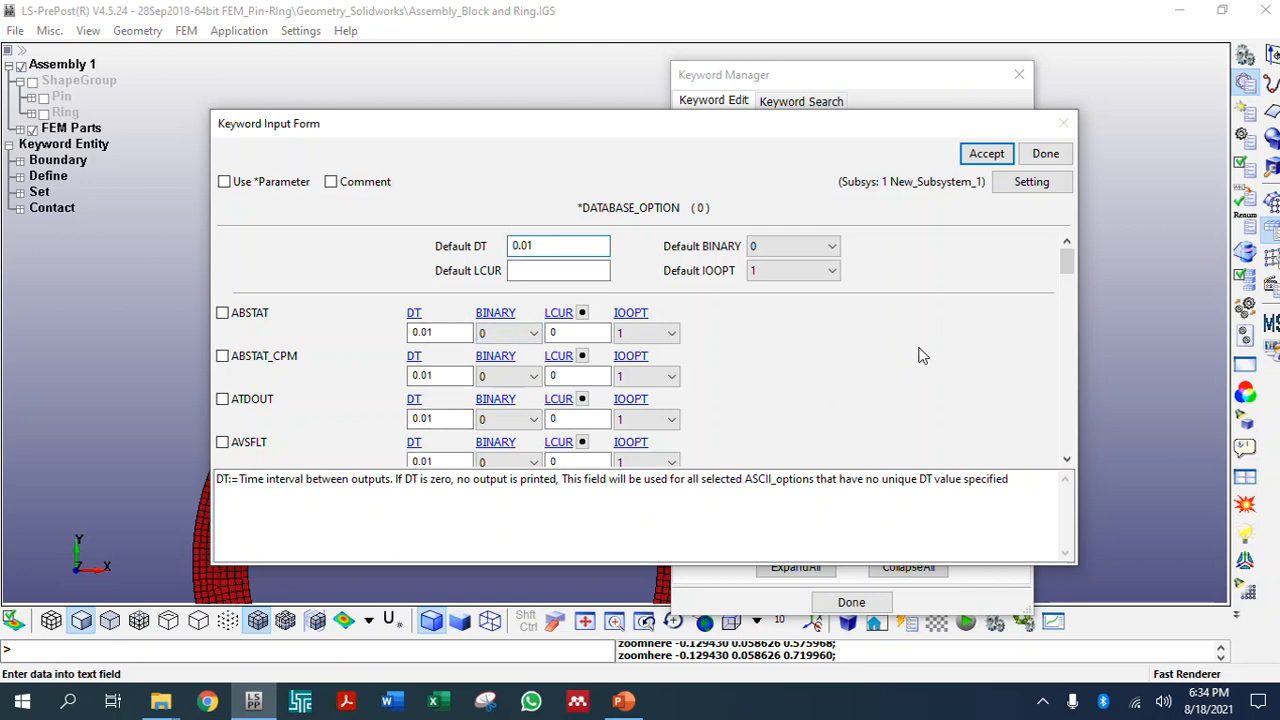
pyautogui.moveTo(1064, 265); pyautogui.dragTo(310, 320)
pyautogui.click(250, 324)
# Enable NODFOR, NODOUT and RCFORC output, then accept the database cards and close the keyword manager
pyautogui.moveTo(1066, 316); pyautogui.dragTo(1066, 352)
pyautogui.click(258, 397)
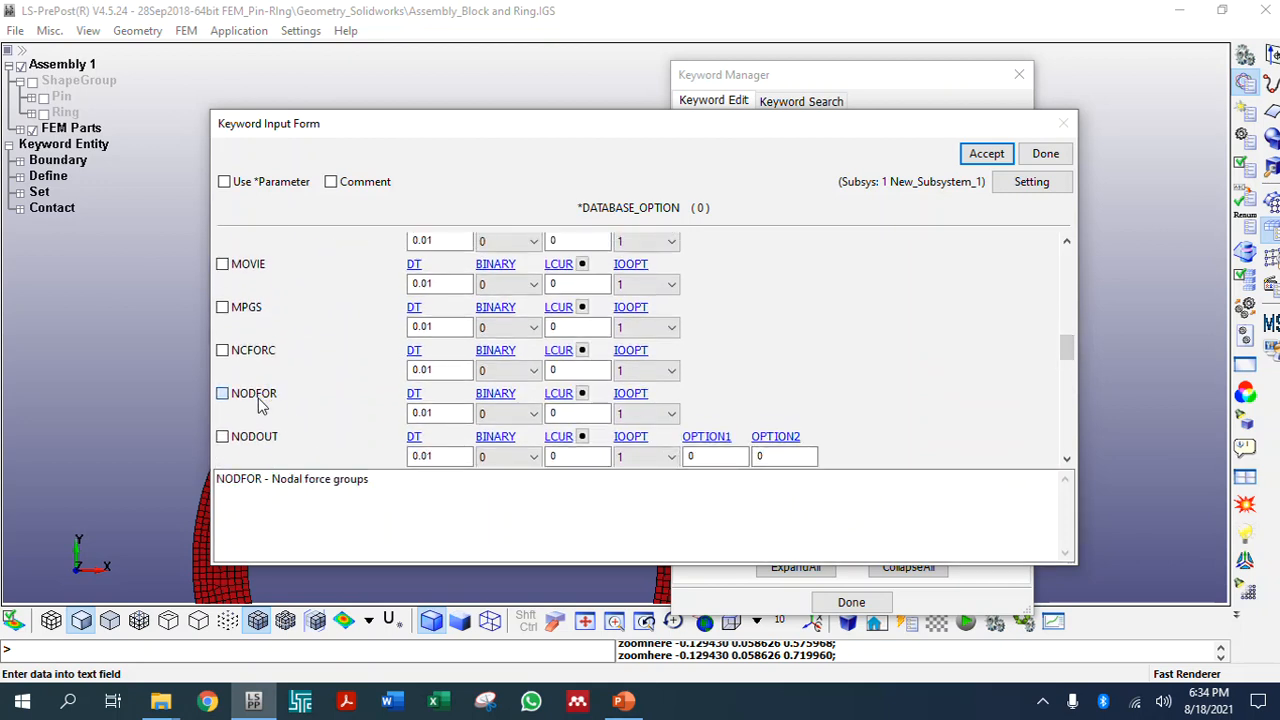
pyautogui.click(258, 443)
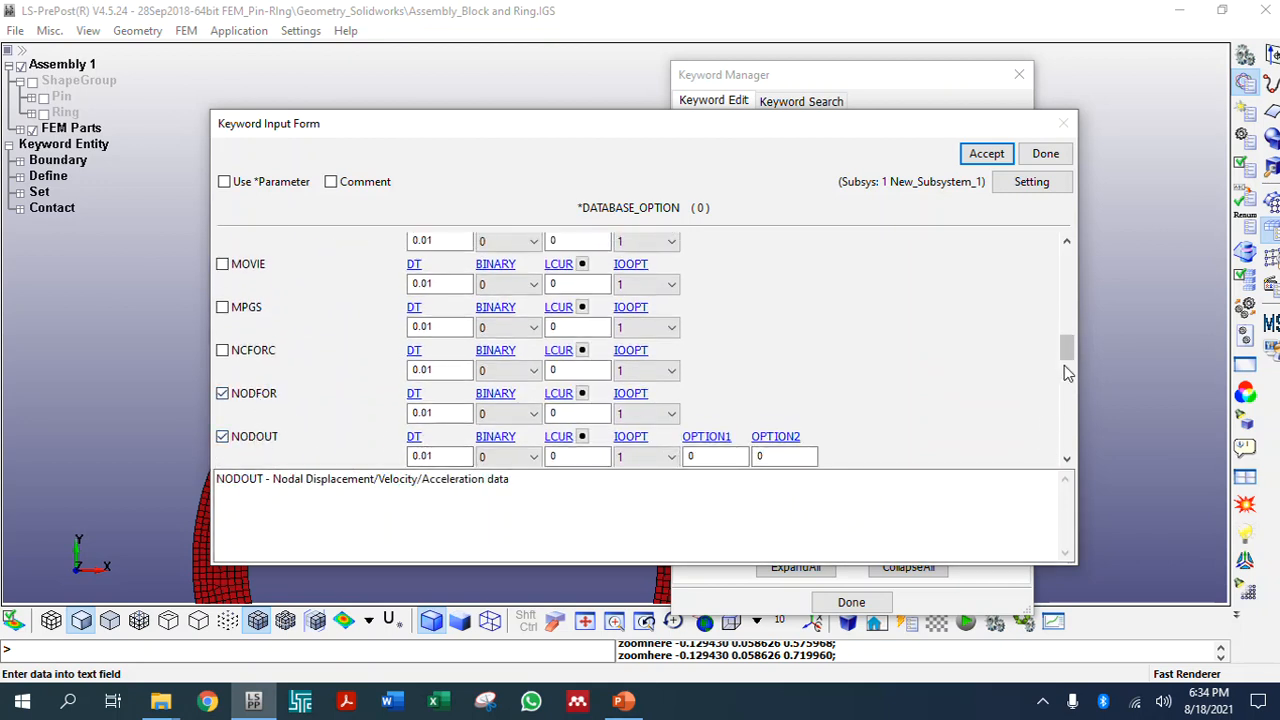
pyautogui.moveTo(1068, 348); pyautogui.dragTo(1067, 380)
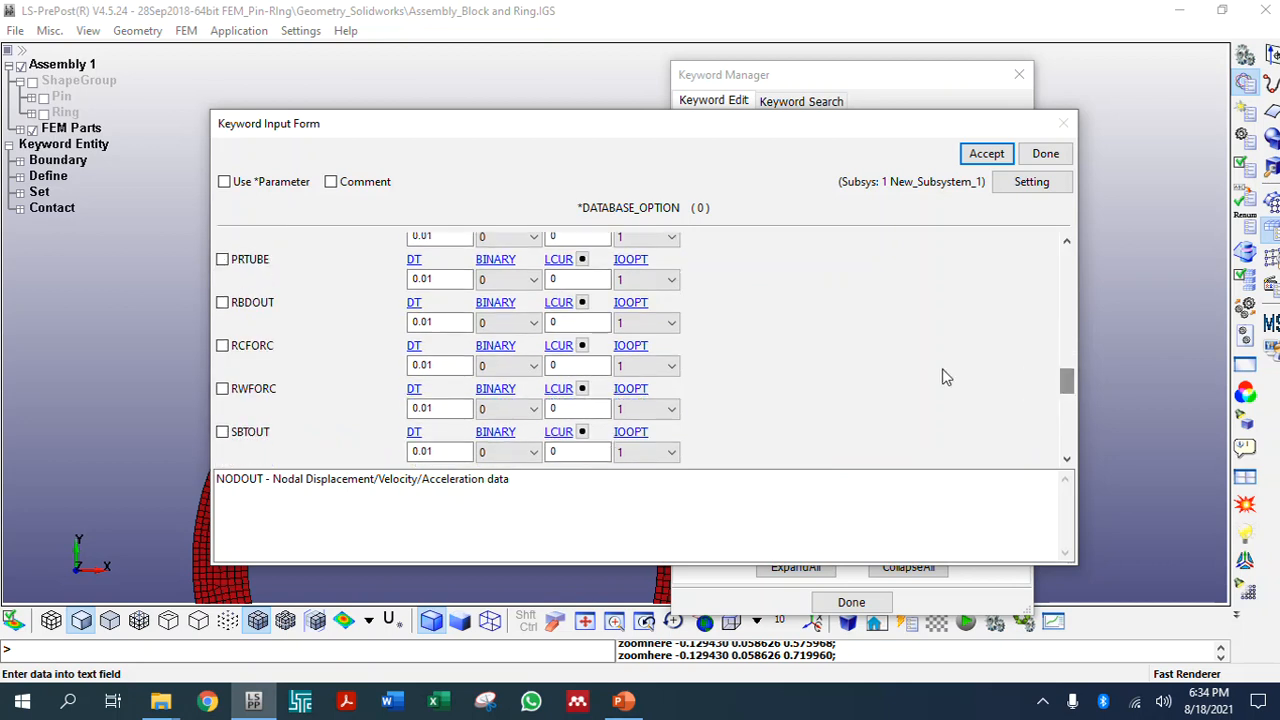
pyautogui.click(242, 350)
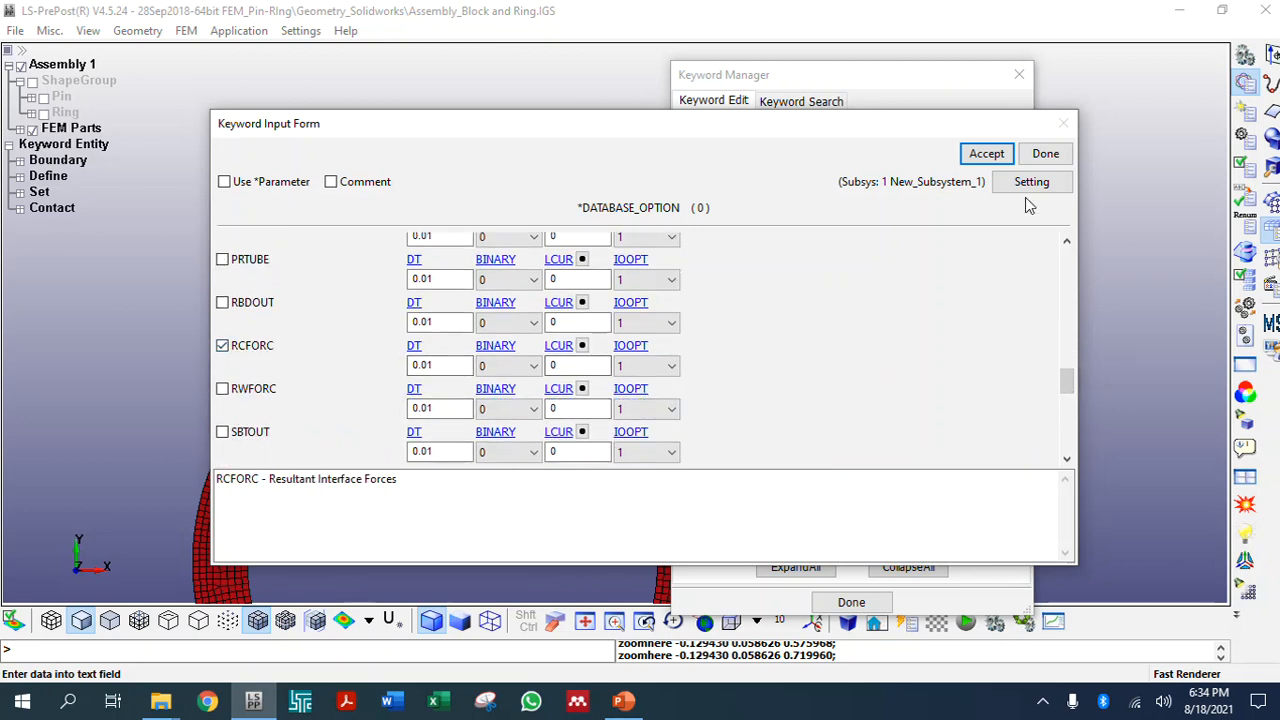
pyautogui.moveTo(1068, 389); pyautogui.dragTo(1069, 419)
pyautogui.click(986, 153)
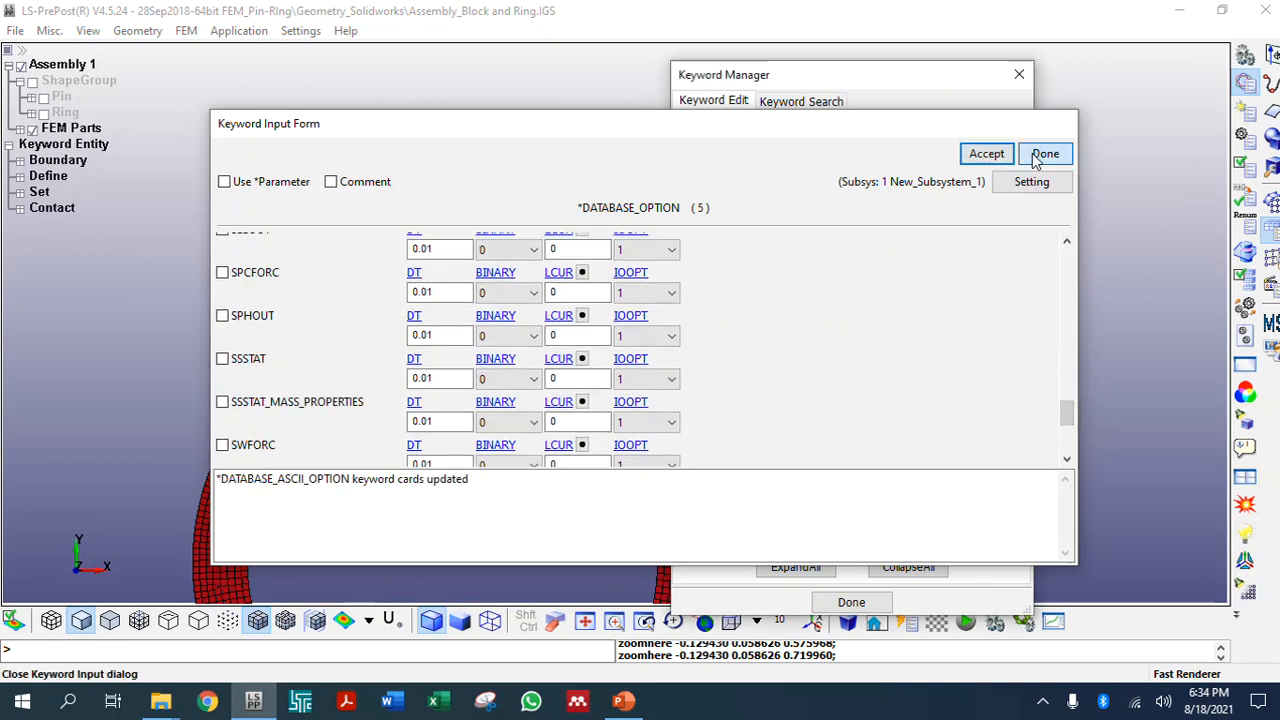
pyautogui.click(1045, 153)
pyautogui.click(843, 601)
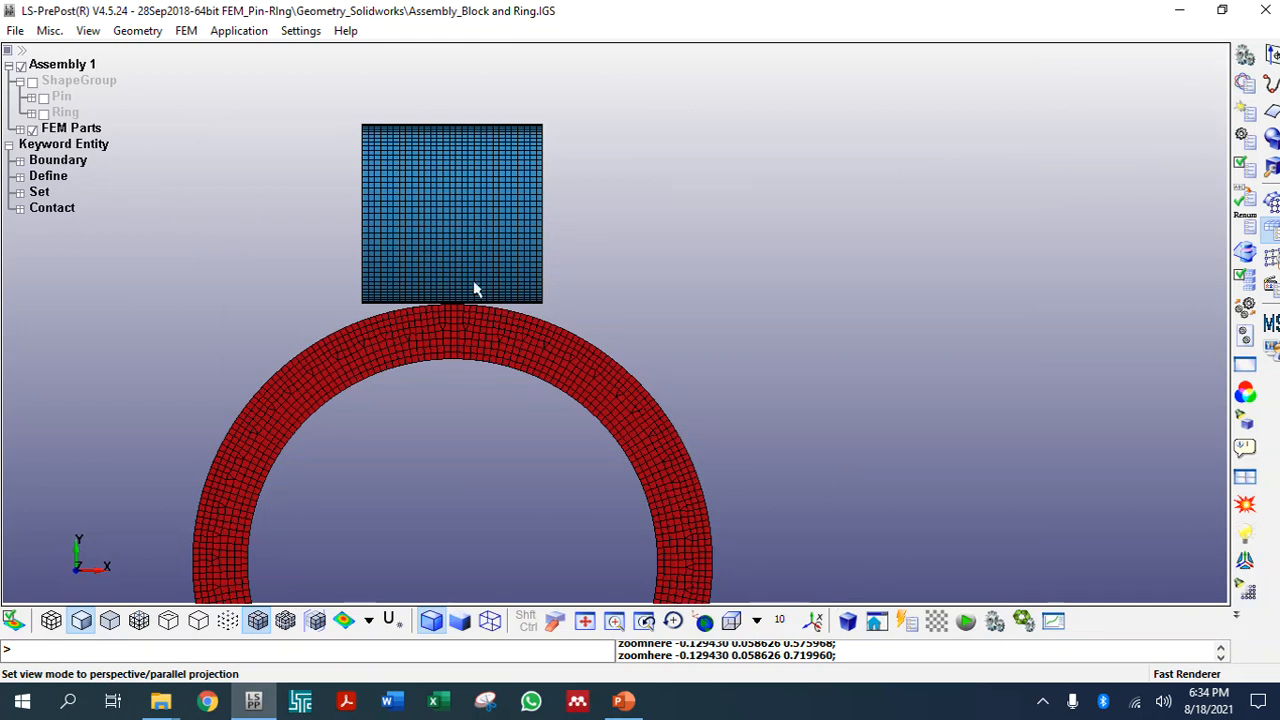
# Begin saving the keyword file under a new name, reusing Block-on-ring.k from the 3rd trial (berjaya) folder as file name
pyautogui.click(15, 30)
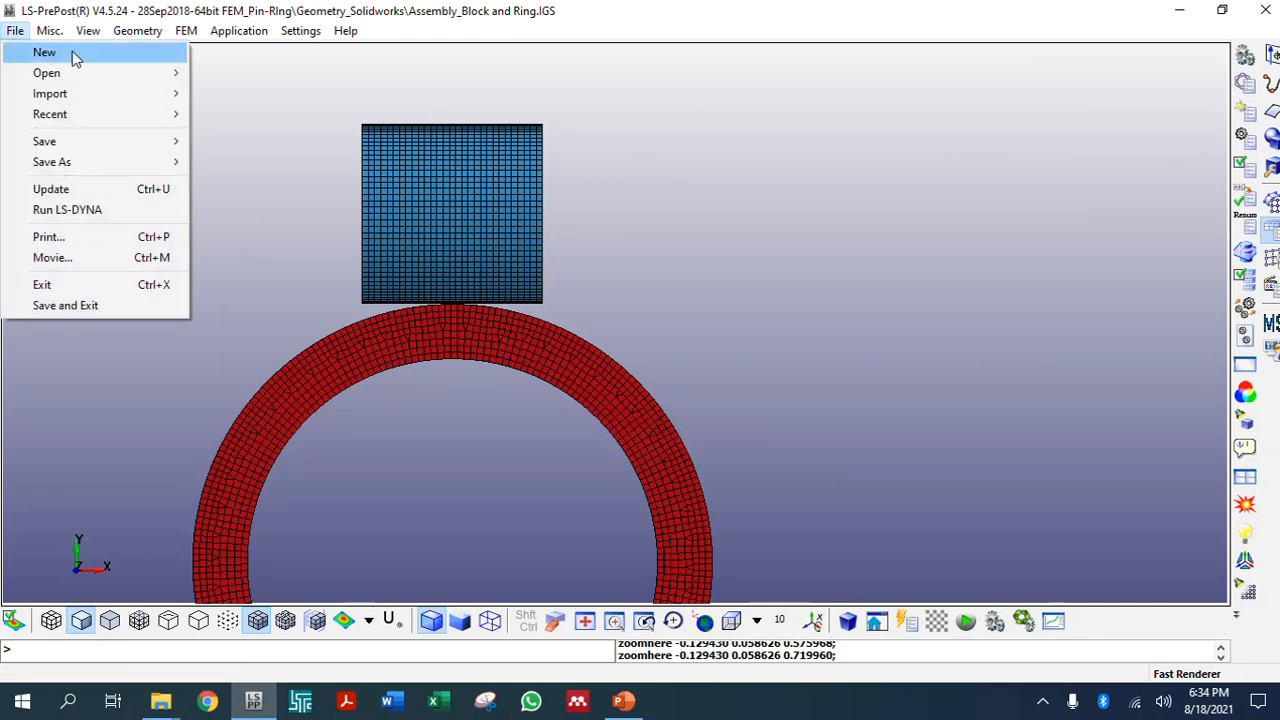
pyautogui.moveTo(100, 162)
pyautogui.click(237, 162)
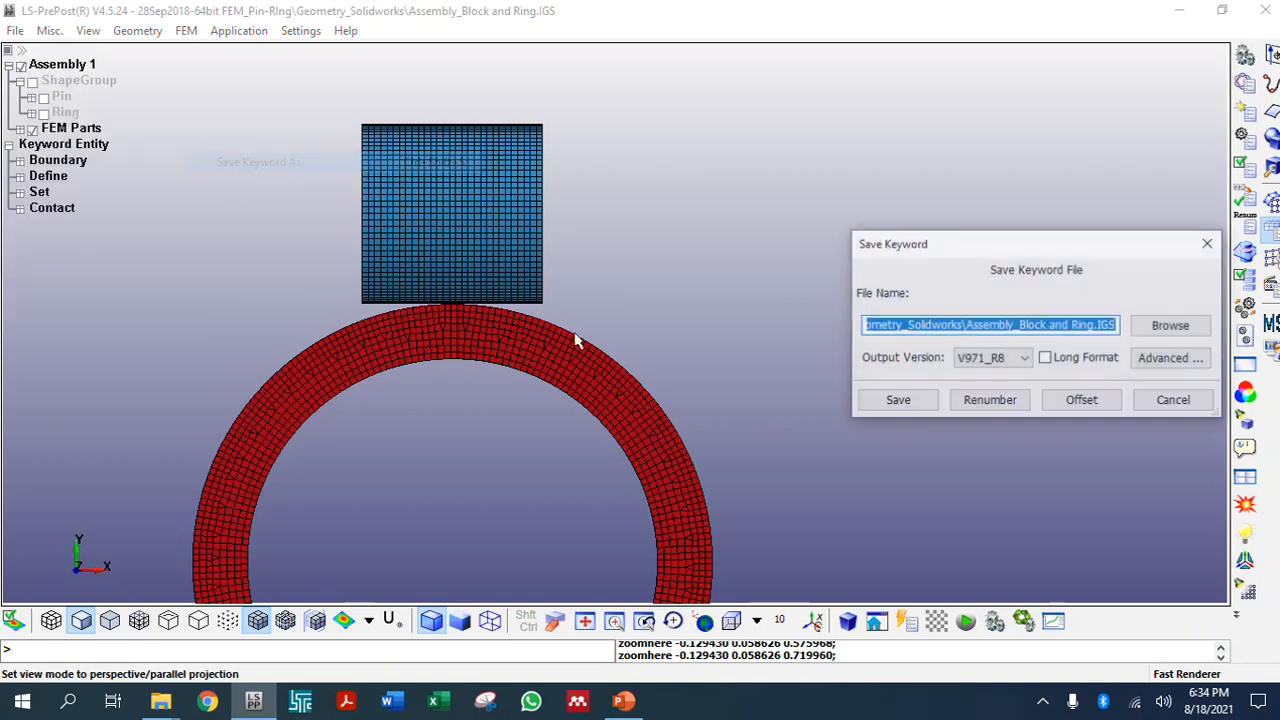
pyautogui.click(1171, 325)
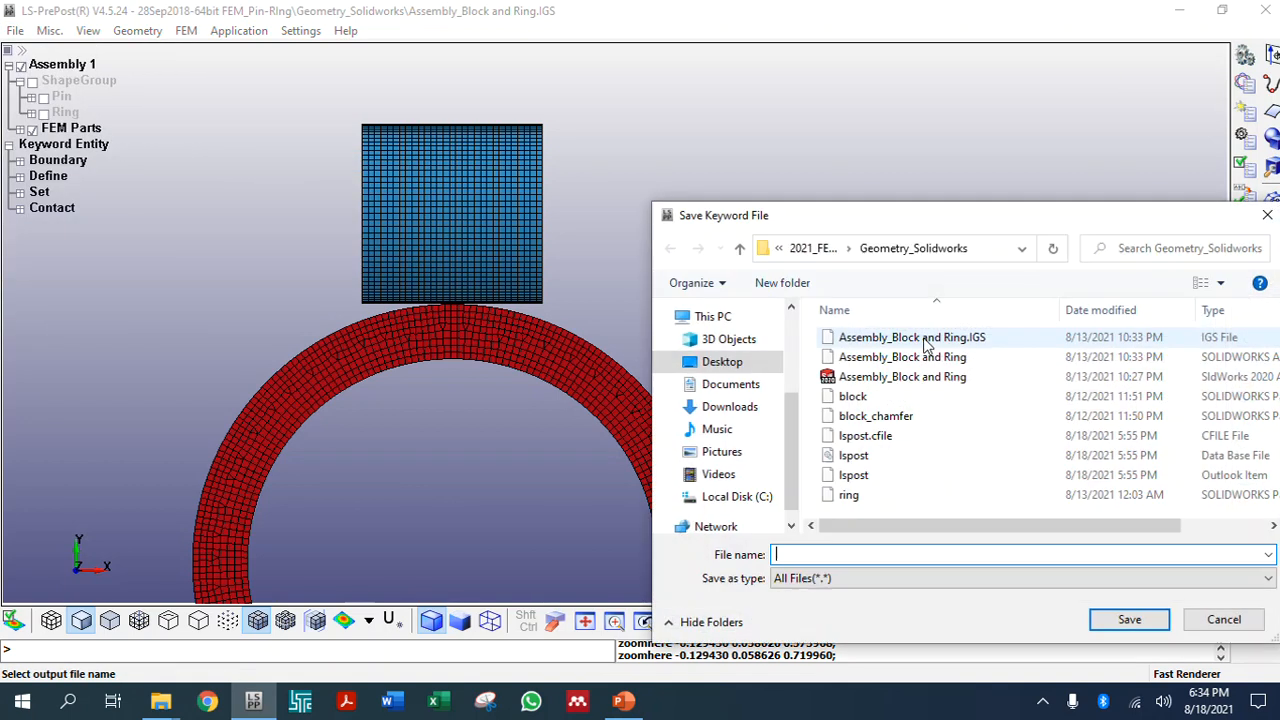
pyautogui.click(822, 250)
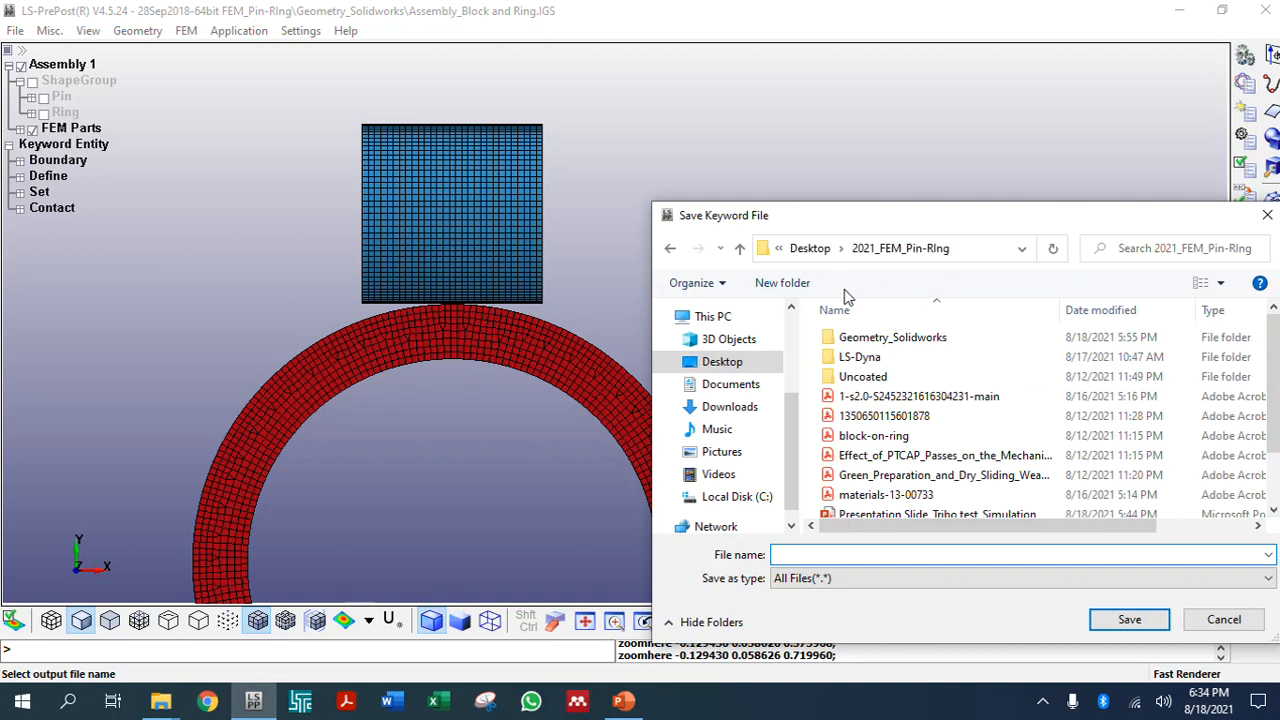
pyautogui.doubleClick(860, 357)
pyautogui.click(872, 378)
pyautogui.doubleClick(872, 378)
pyautogui.click(878, 338)
# Save the keyword file as Block-on-ring.k in the 4th trial folder under LS-Dyna
pyautogui.click(829, 248)
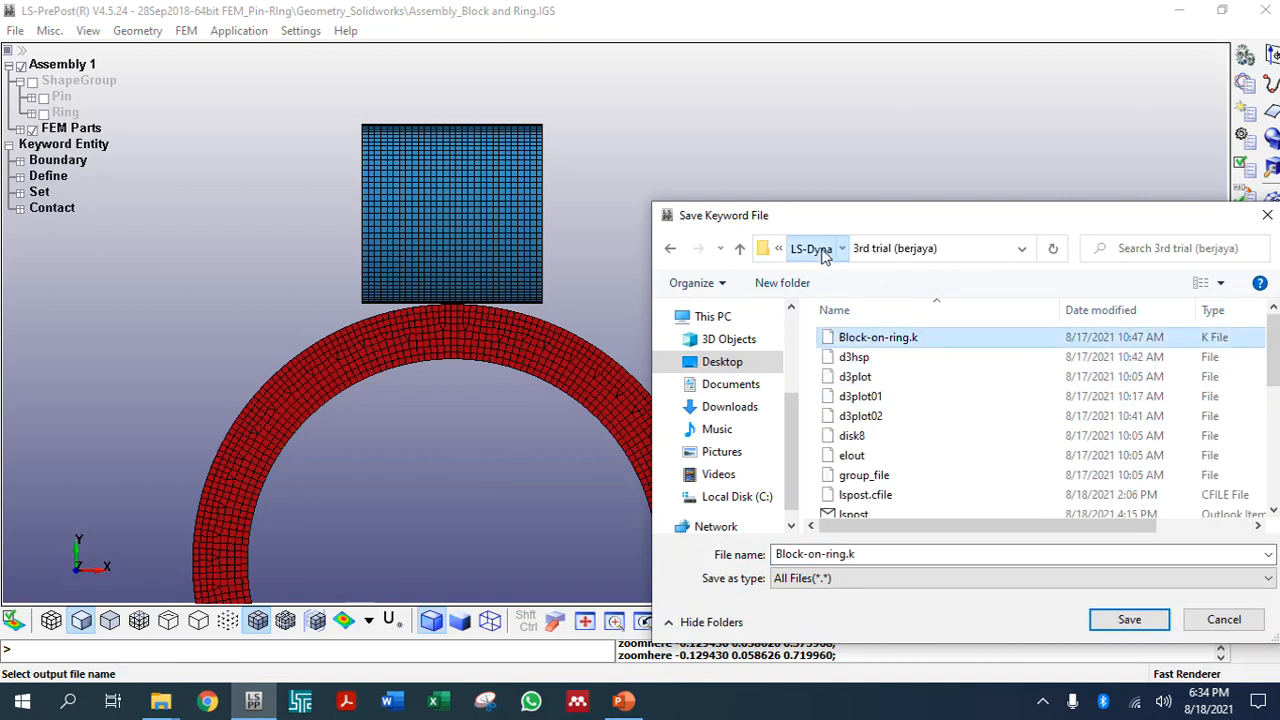
pyautogui.doubleClick(858, 397)
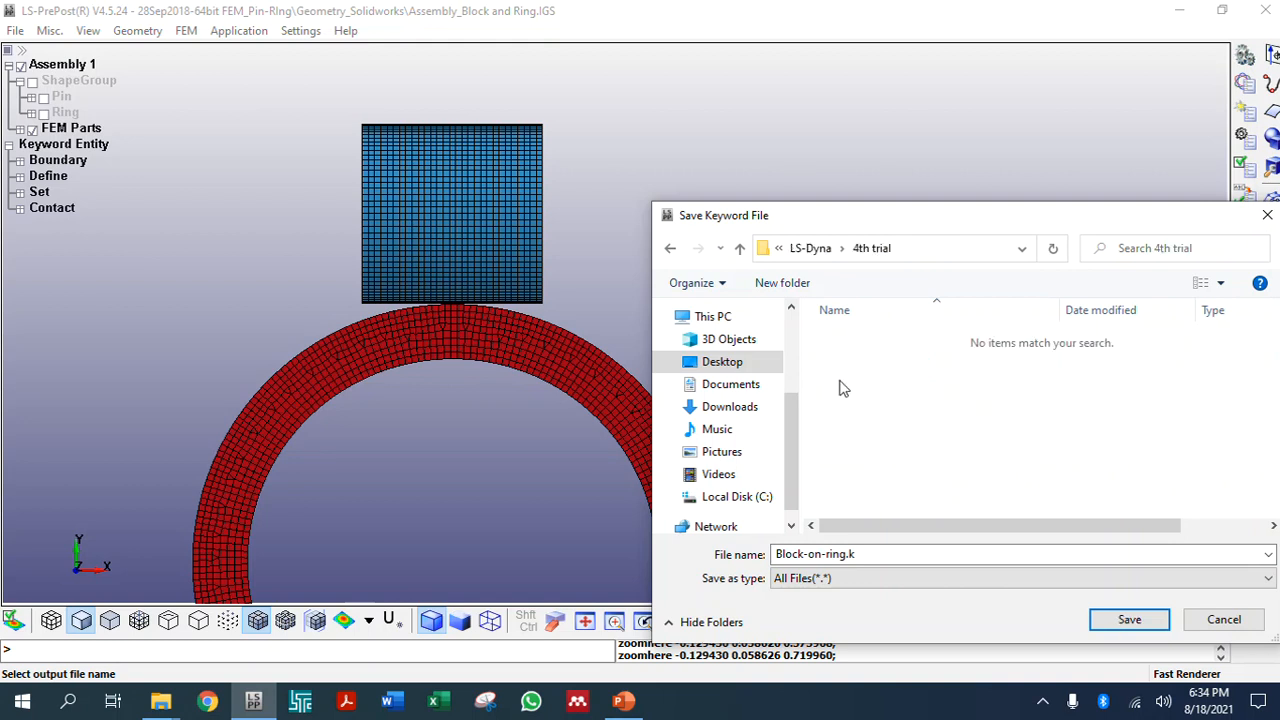
pyautogui.moveTo(887, 231); pyautogui.dragTo(575, 125)
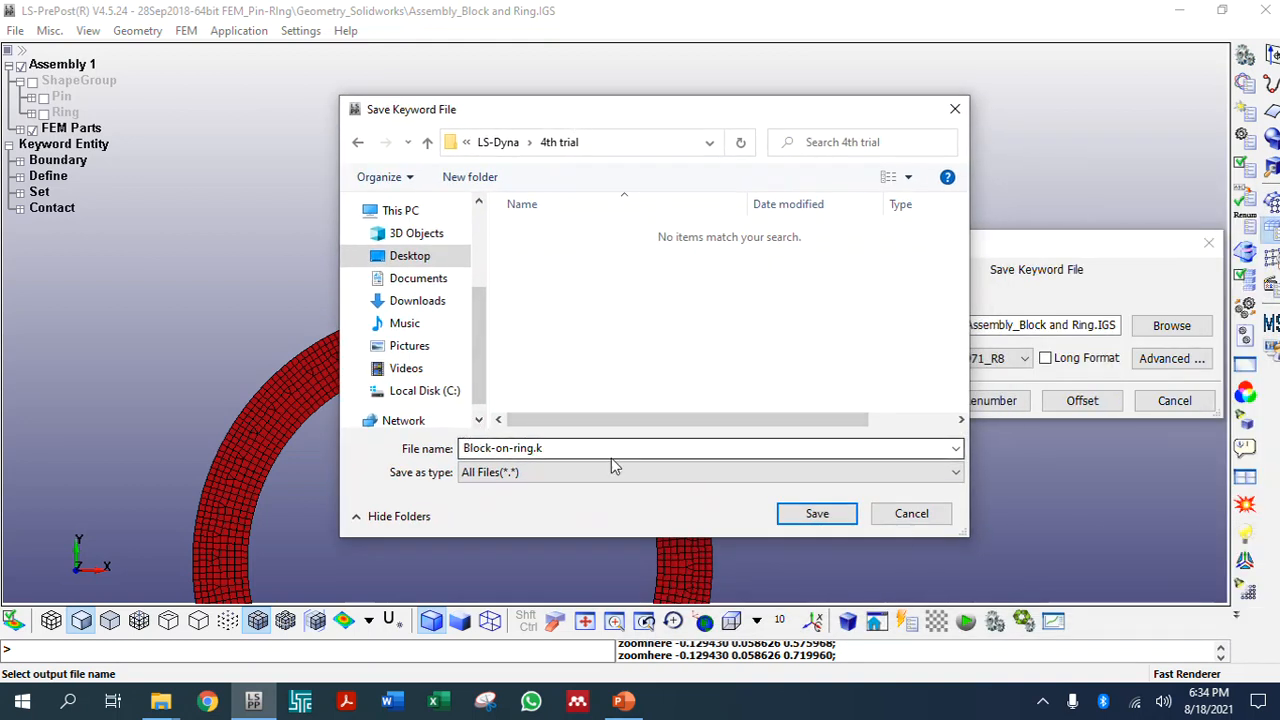
pyautogui.click(834, 514)
pyautogui.click(897, 400)
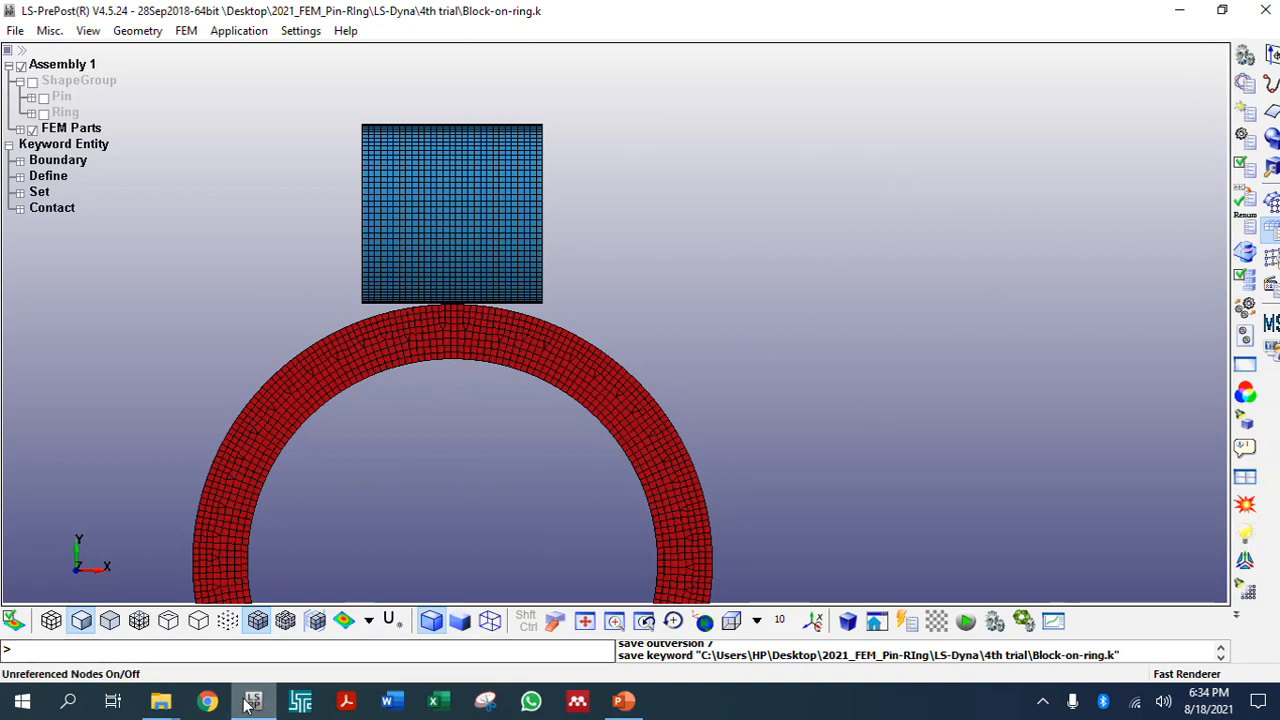
pyautogui.click(299, 704)
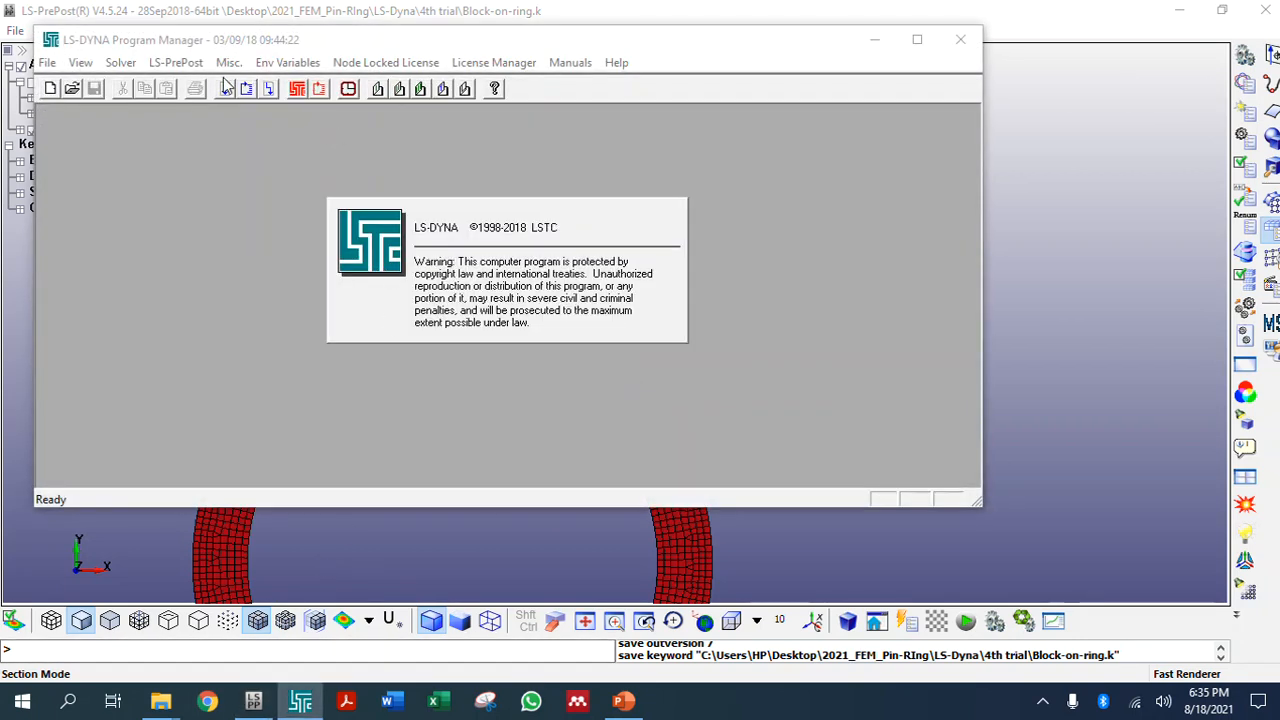
pyautogui.click(226, 88)
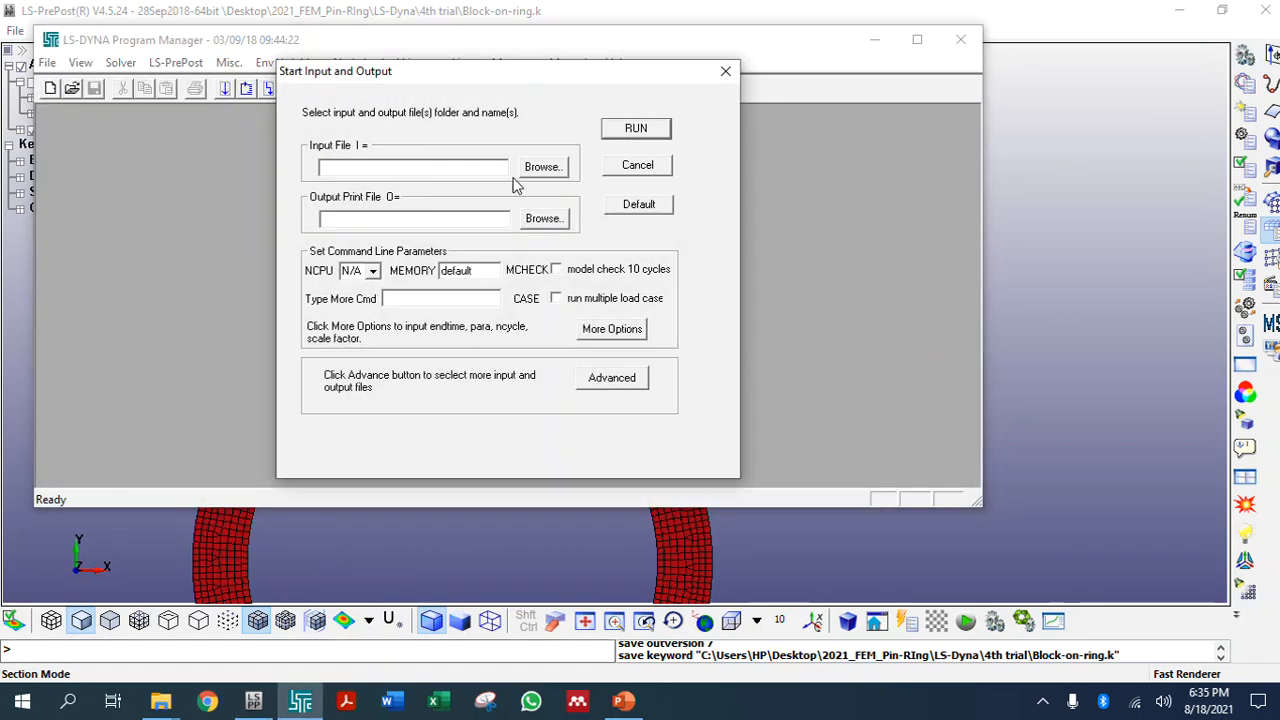
pyautogui.click(725, 71)
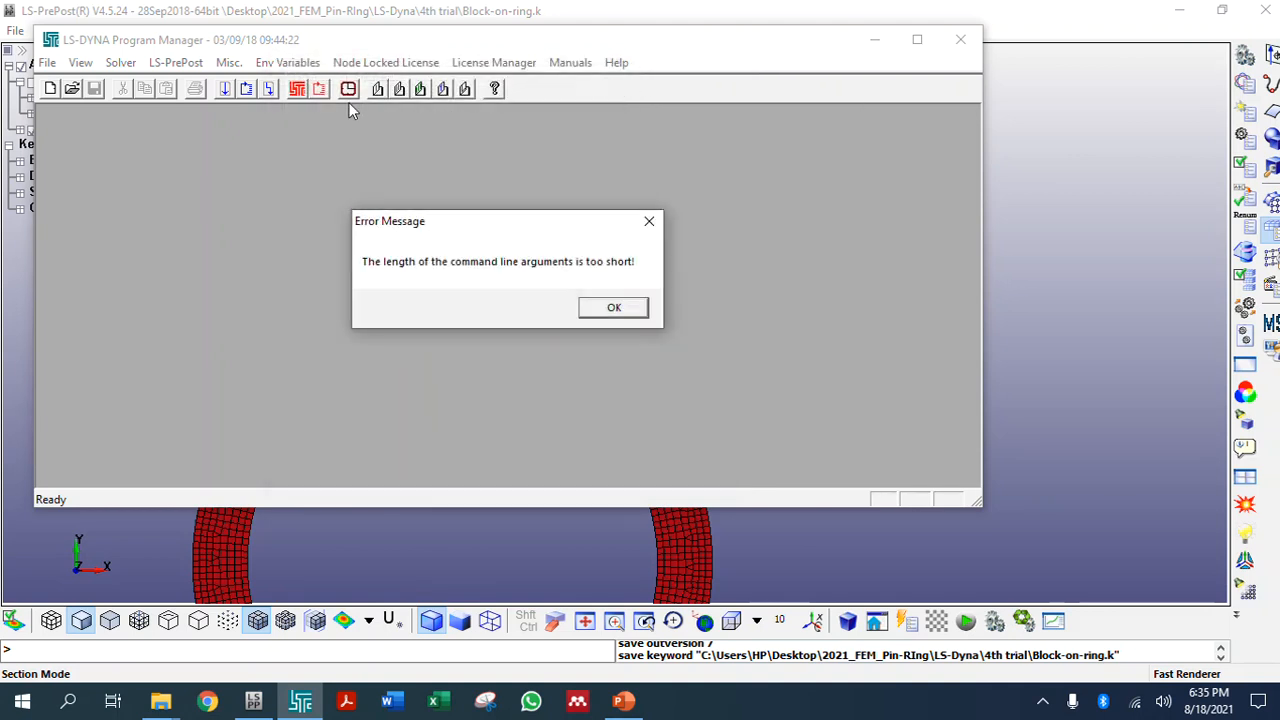
pyautogui.click(598, 313)
# Start a new LS-PrePost session from the LS-DYNA Program Manager
pyautogui.click(283, 66)
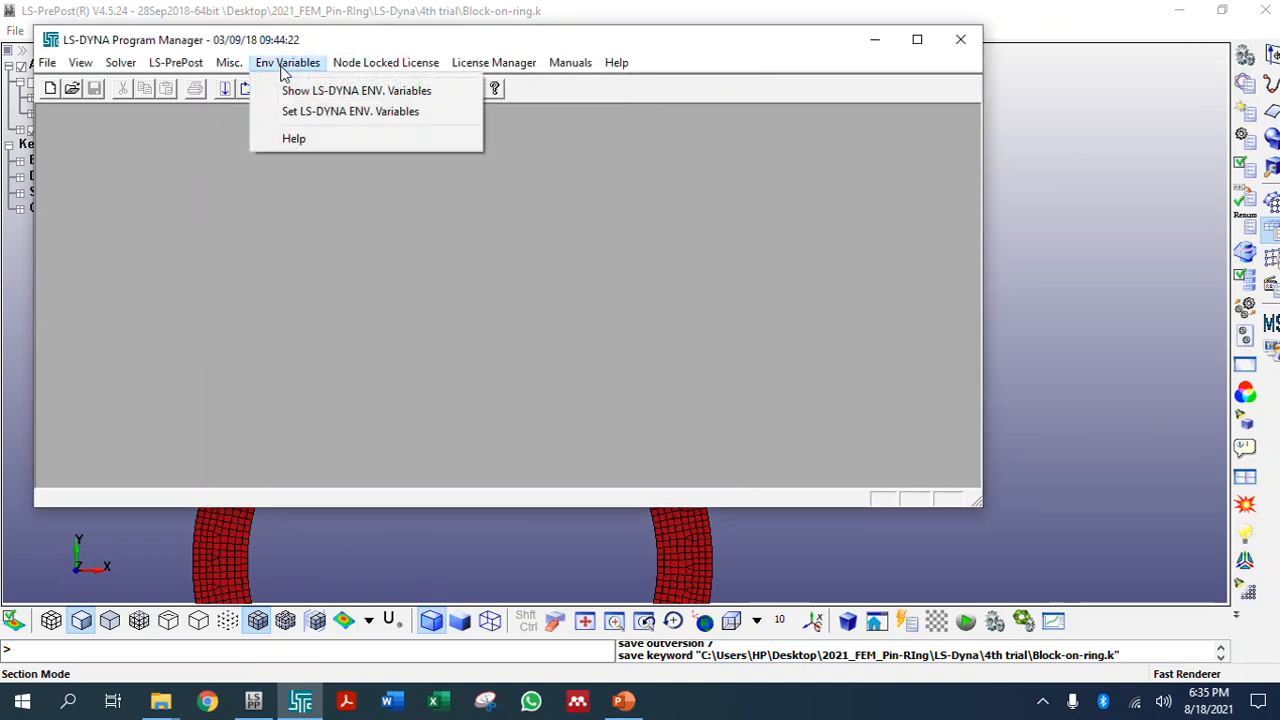
pyautogui.moveTo(178, 60)
pyautogui.click(200, 90)
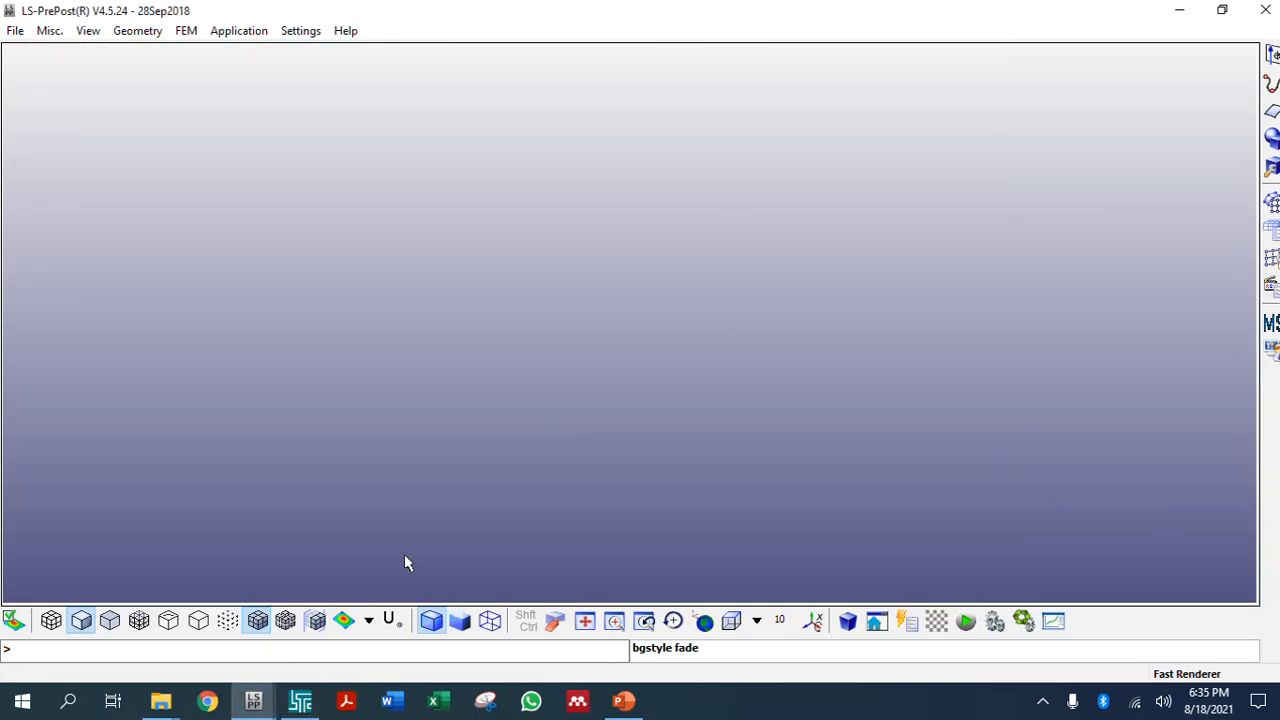
# Switch back to LS-DYNA Program Manager and review the LS-DYNA environment variables and their setup without changing anything
pyautogui.click(305, 700)
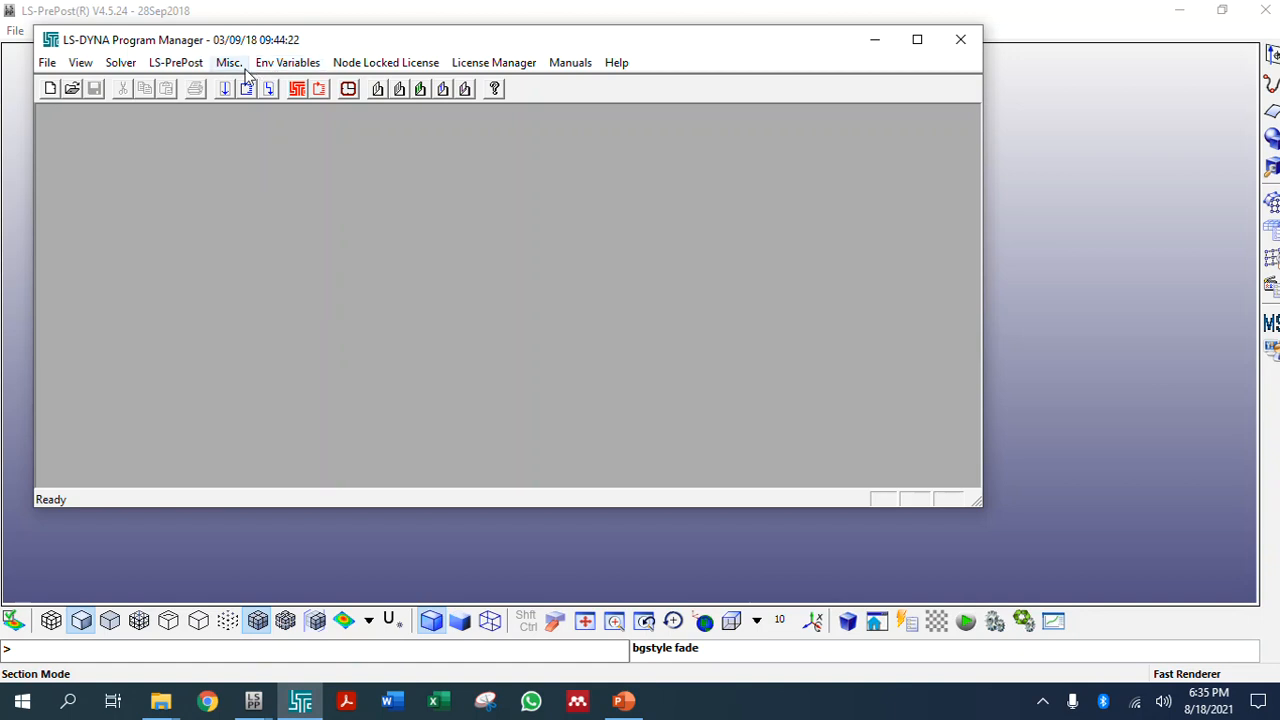
pyautogui.click(287, 63)
pyautogui.click(292, 91)
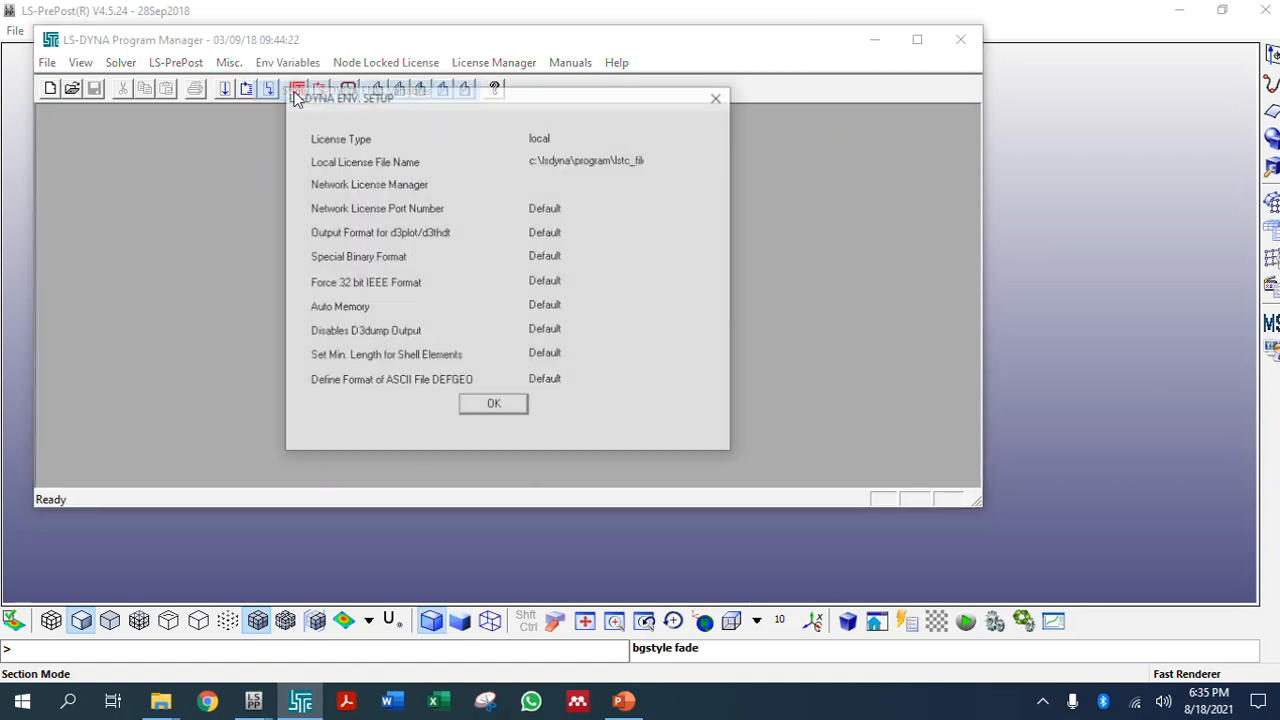
pyautogui.click(715, 98)
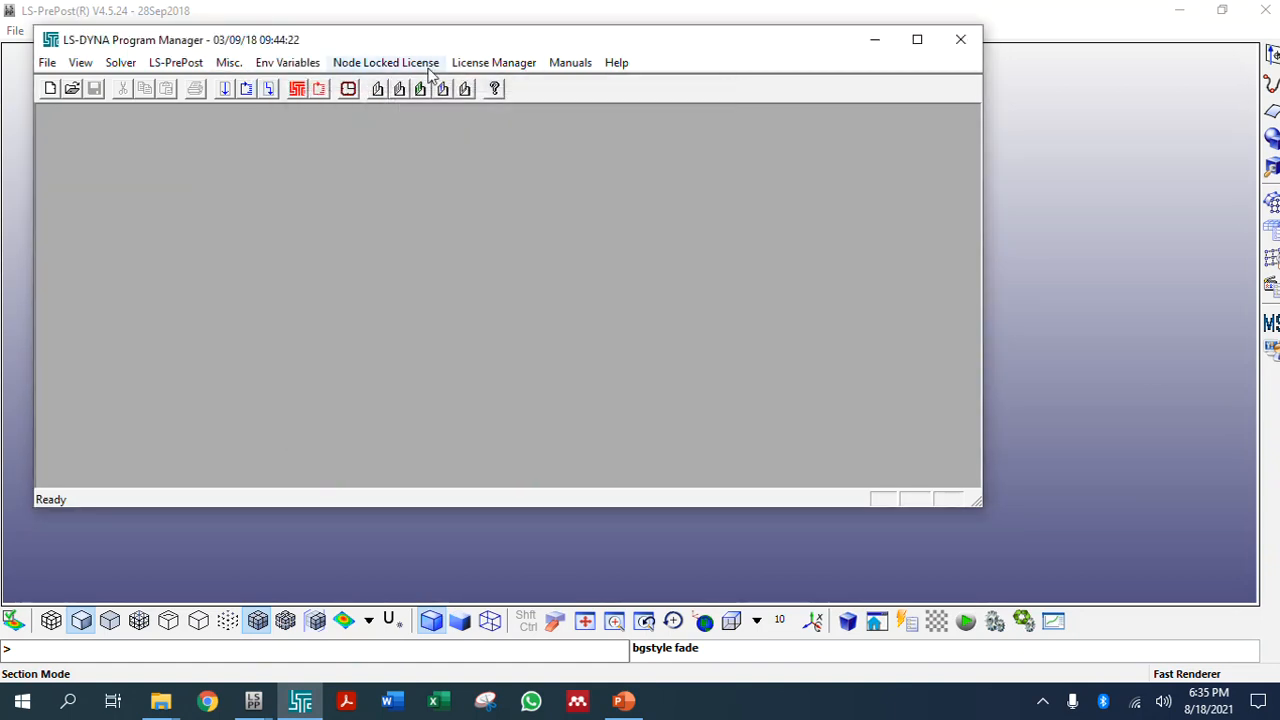
pyautogui.click(282, 64)
pyautogui.click(289, 112)
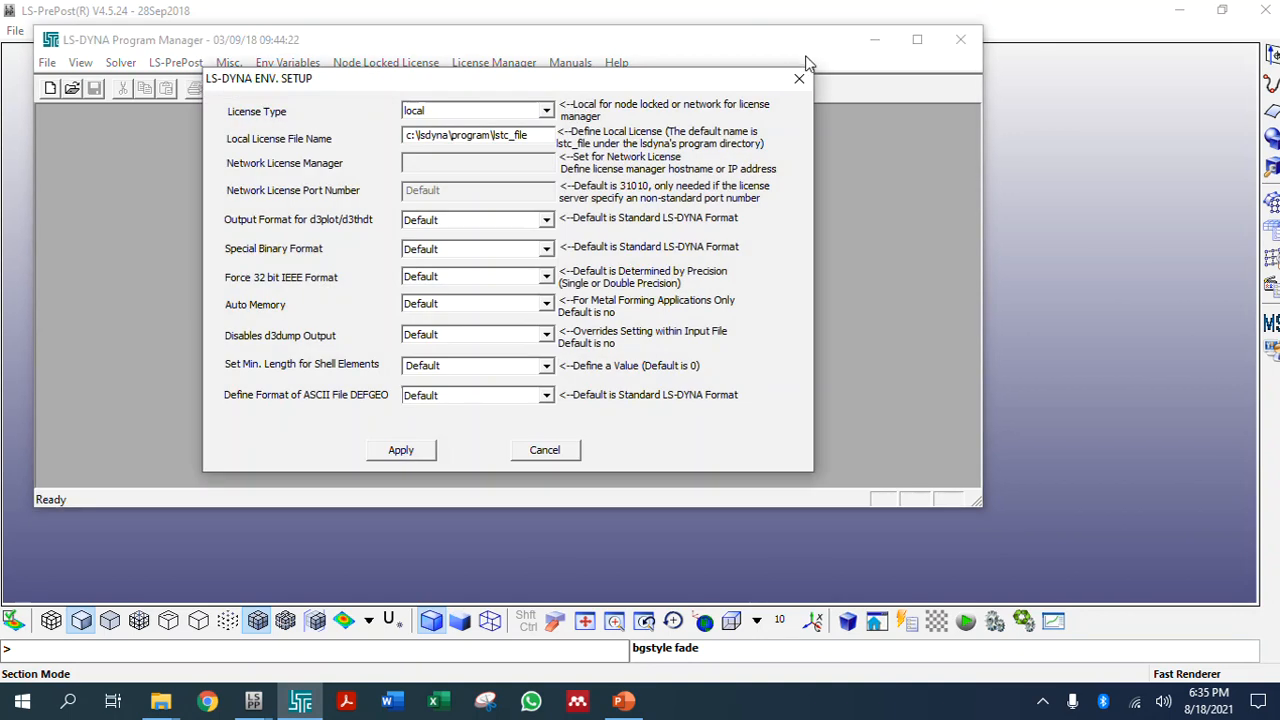
pyautogui.click(810, 66)
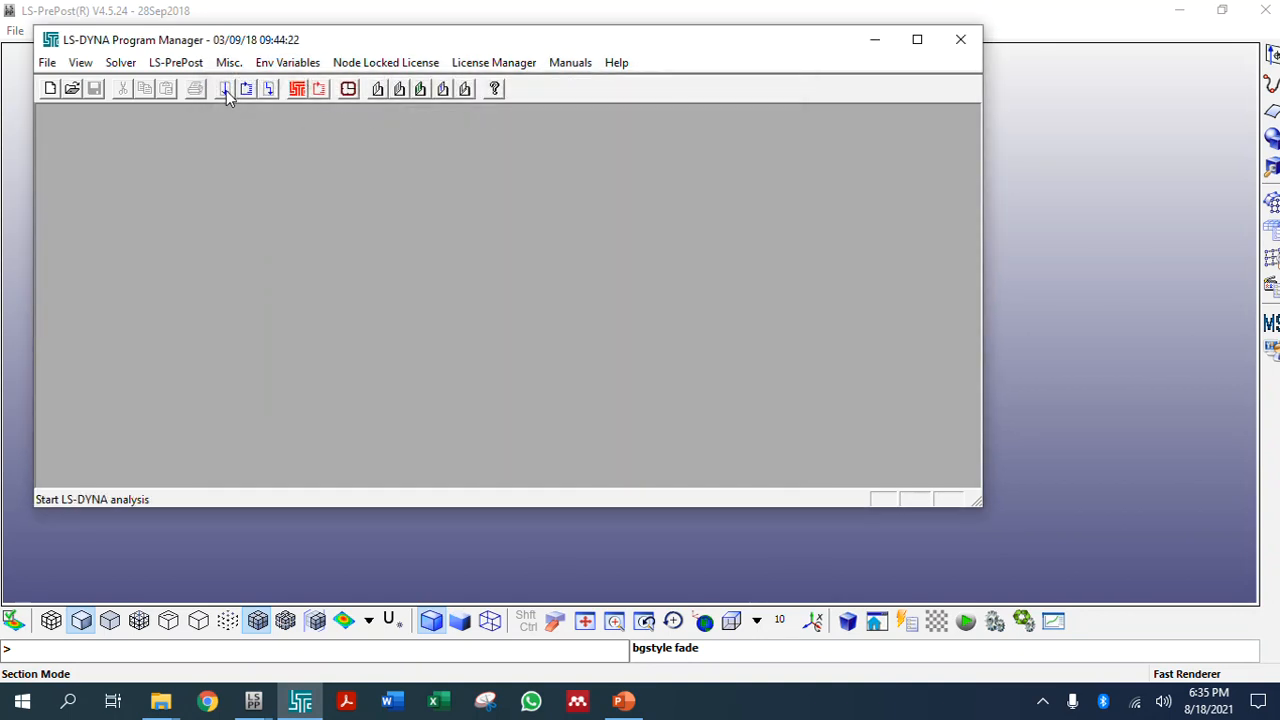
pyautogui.click(190, 64)
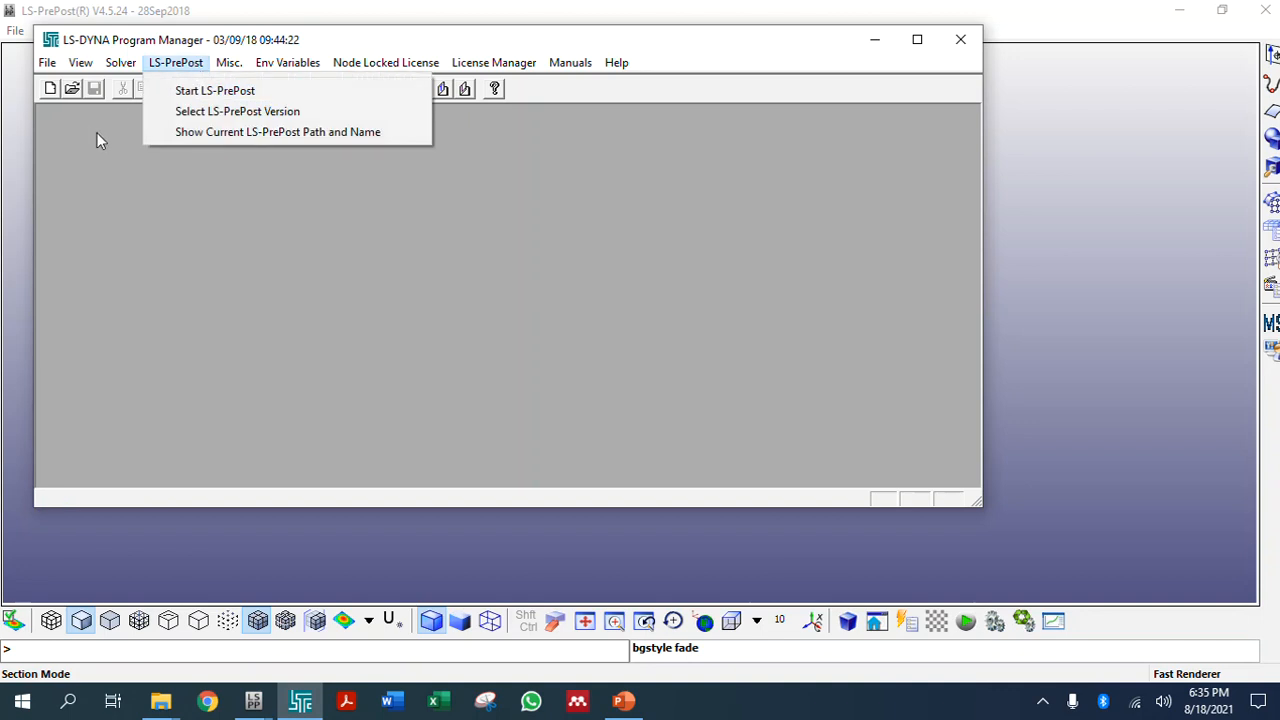
pyautogui.click(98, 140)
pyautogui.click(131, 66)
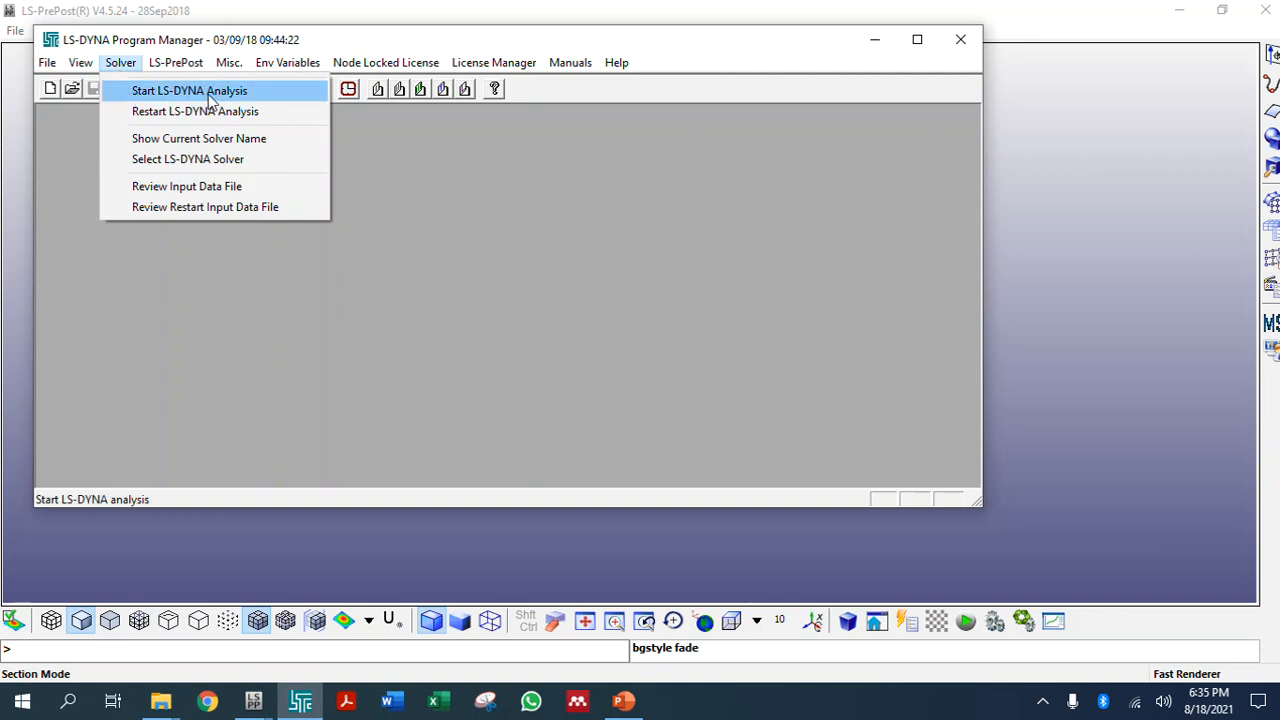
pyautogui.click(313, 134)
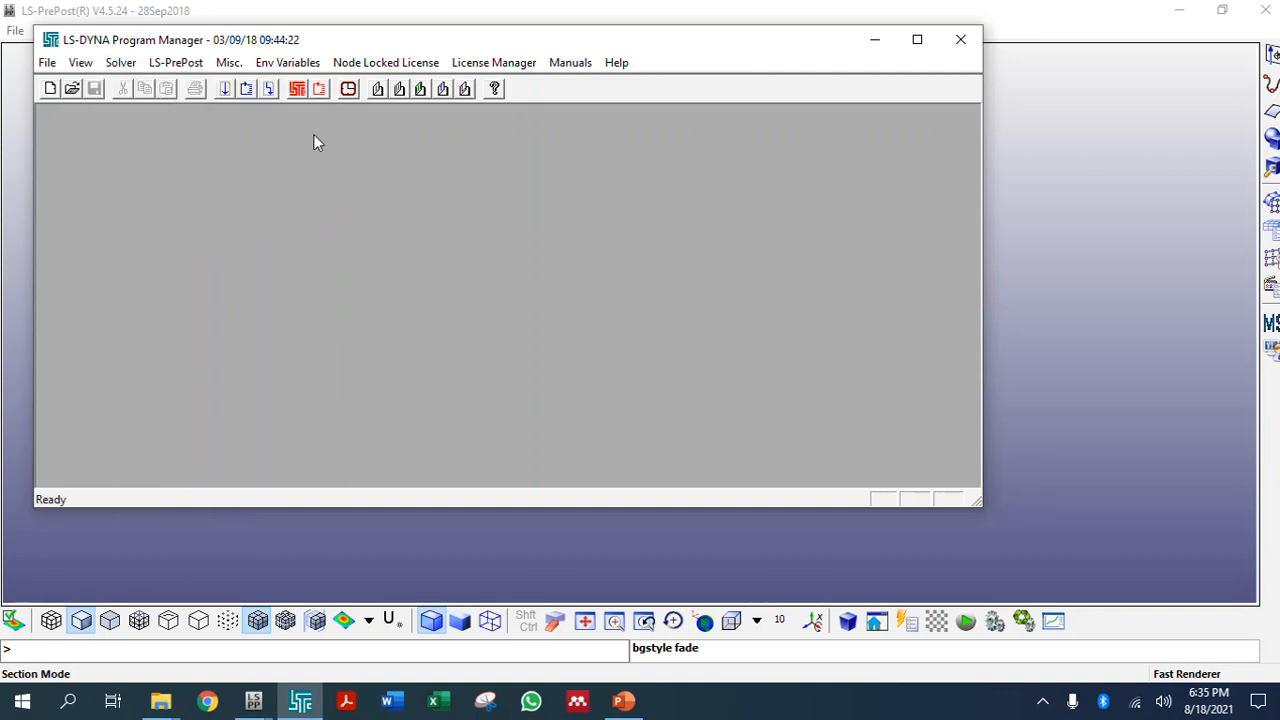
# Start an LS-DYNA analysis with Block-on-ring.k from the 4th trial folder under LS-Dyna as the input file and run it
pyautogui.click(225, 90)
pyautogui.click(540, 167)
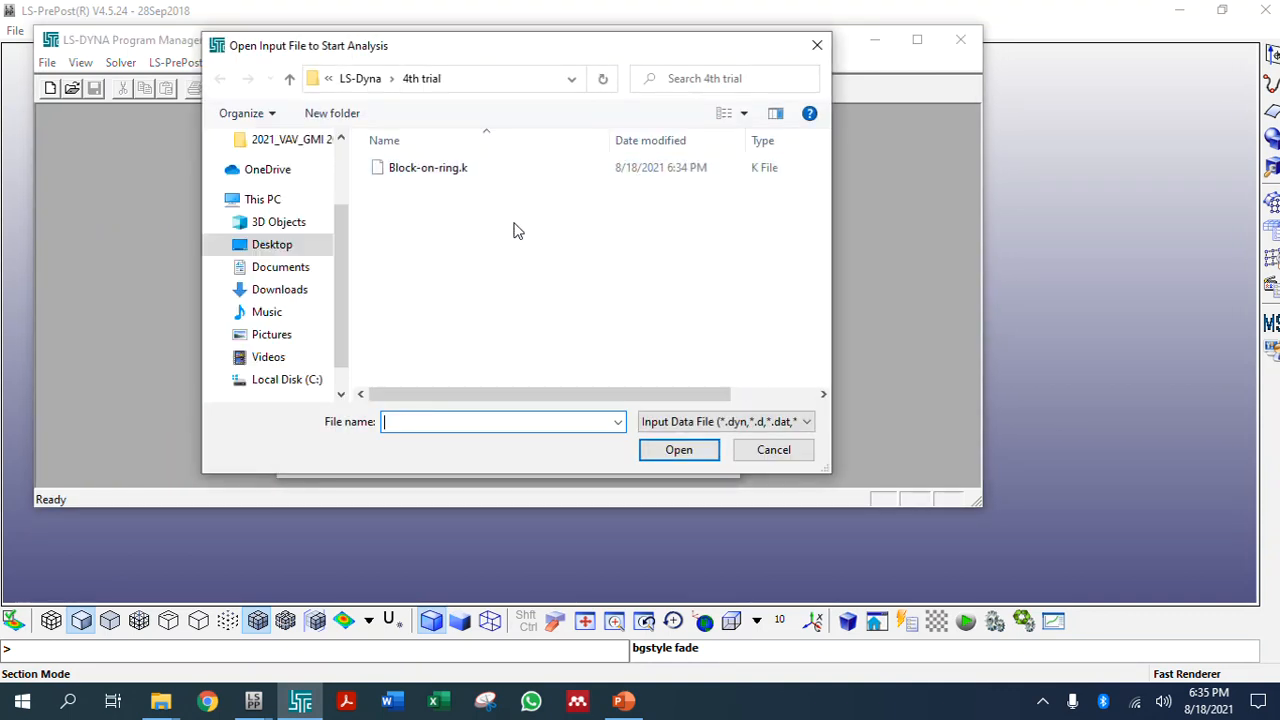
pyautogui.click(366, 78)
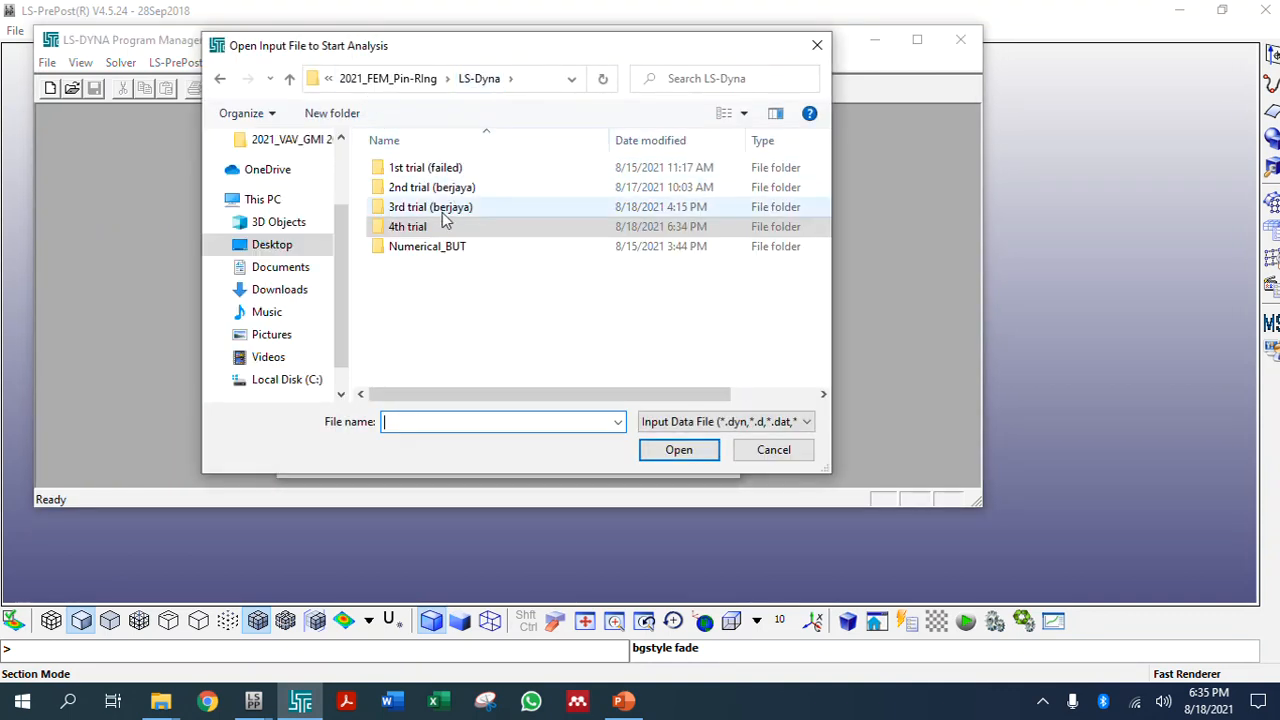
pyautogui.doubleClick(436, 228)
pyautogui.doubleClick(430, 170)
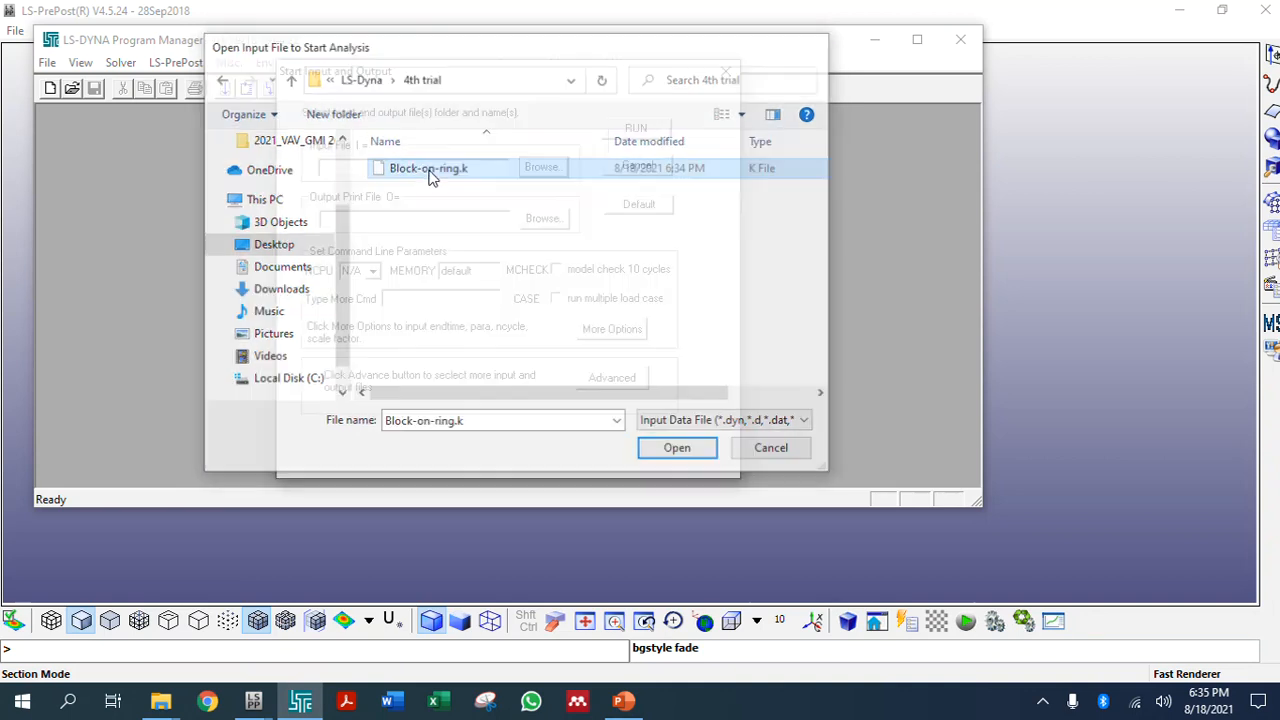
pyautogui.click(637, 132)
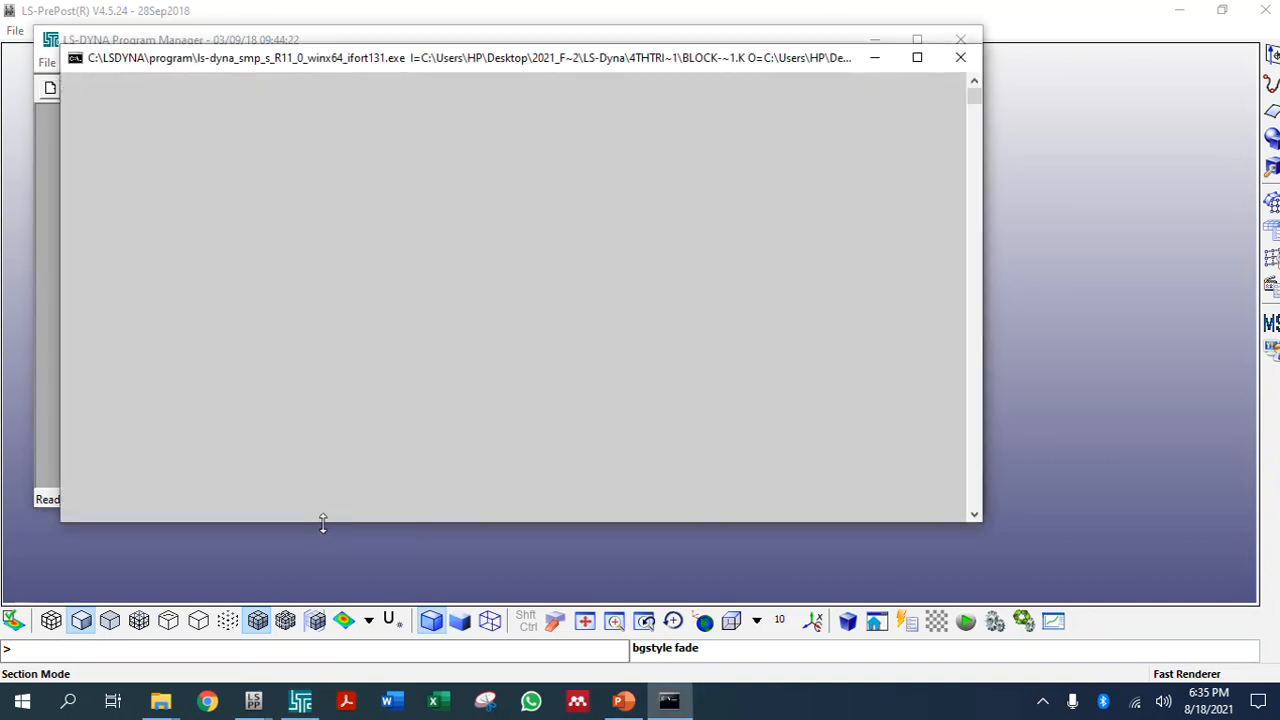
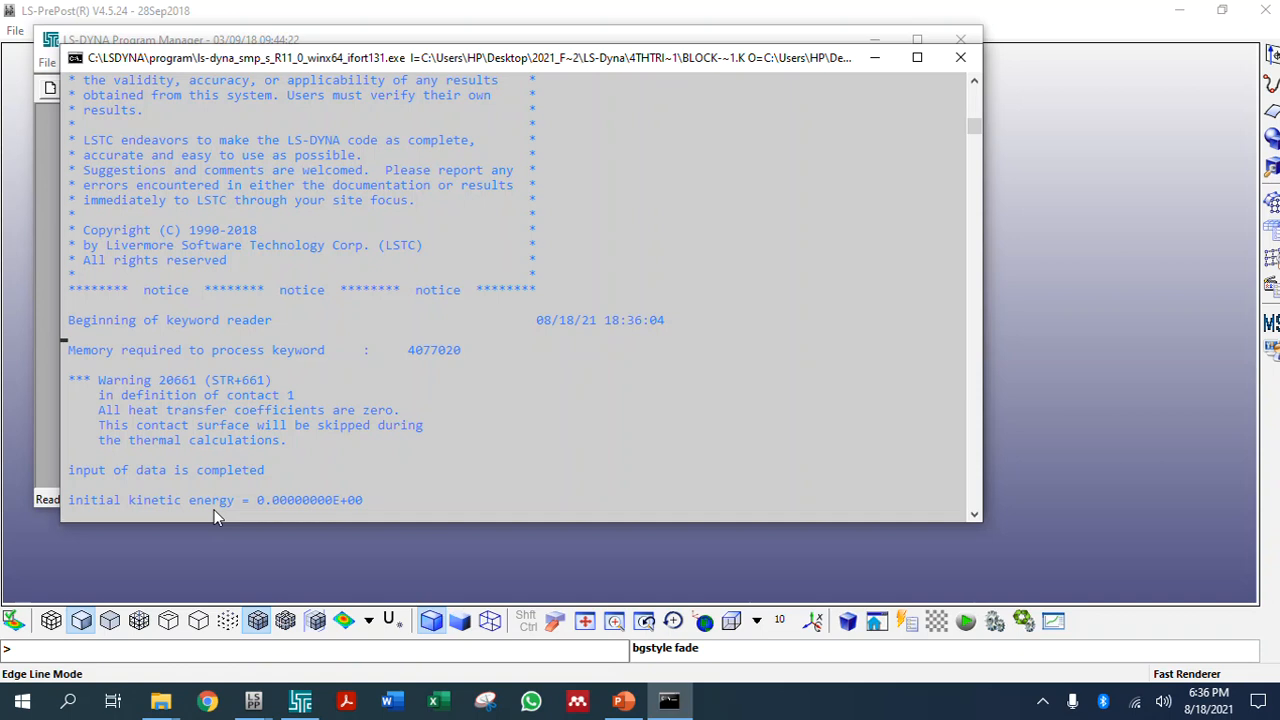
# Bring the empty LS-PrePost session forward, check the solver's console output, and put the console out of the way
pyautogui.moveTo(253, 700)
pyautogui.moveTo(290, 638)
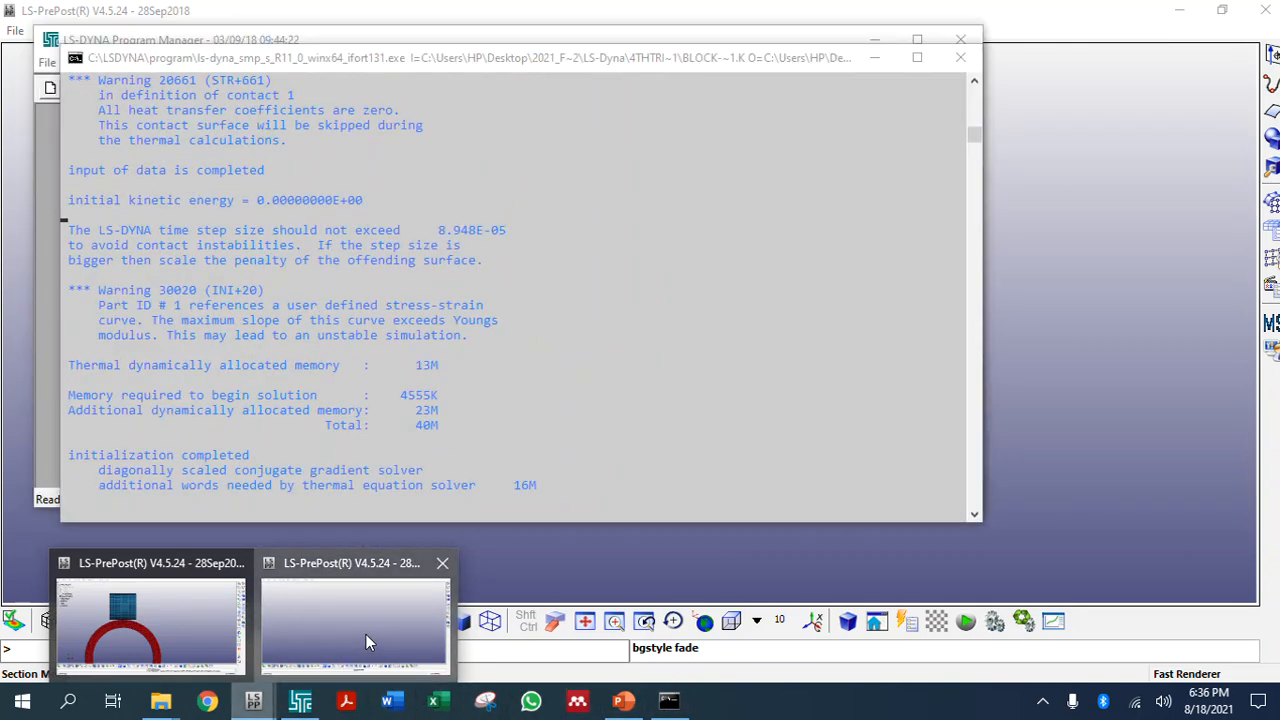
pyautogui.click(366, 634)
pyautogui.click(669, 703)
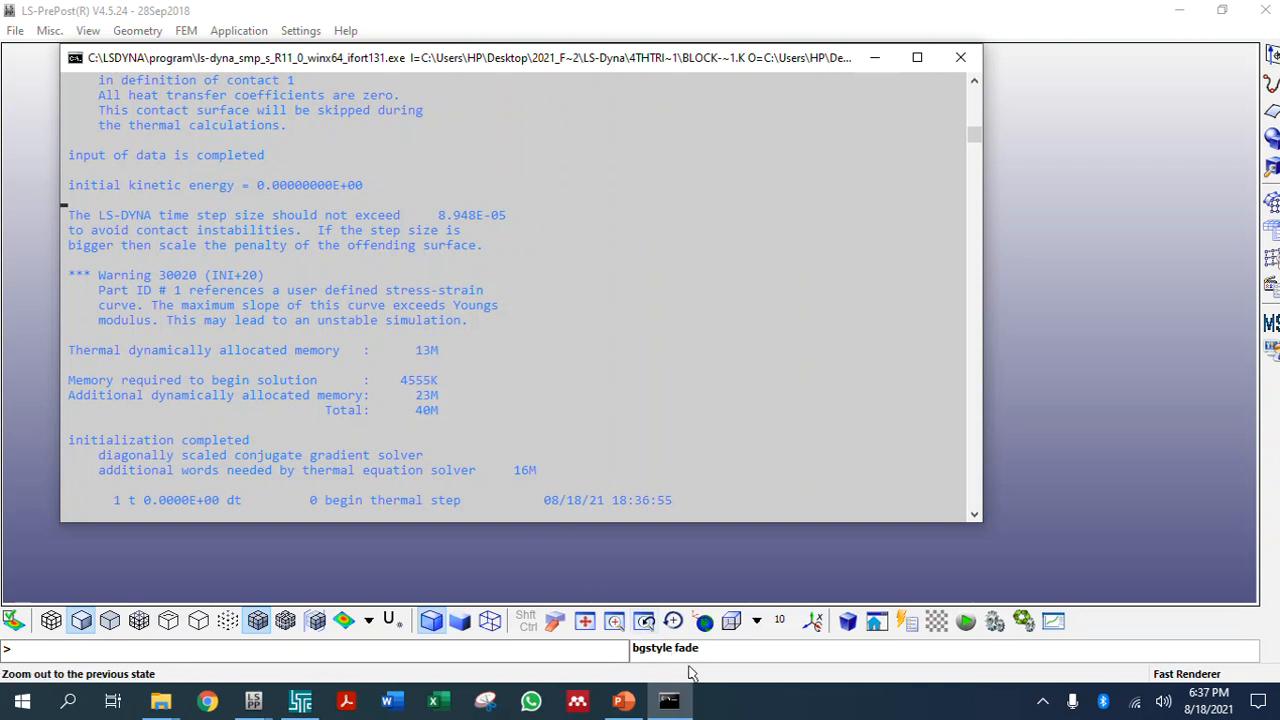
pyautogui.click(669, 701)
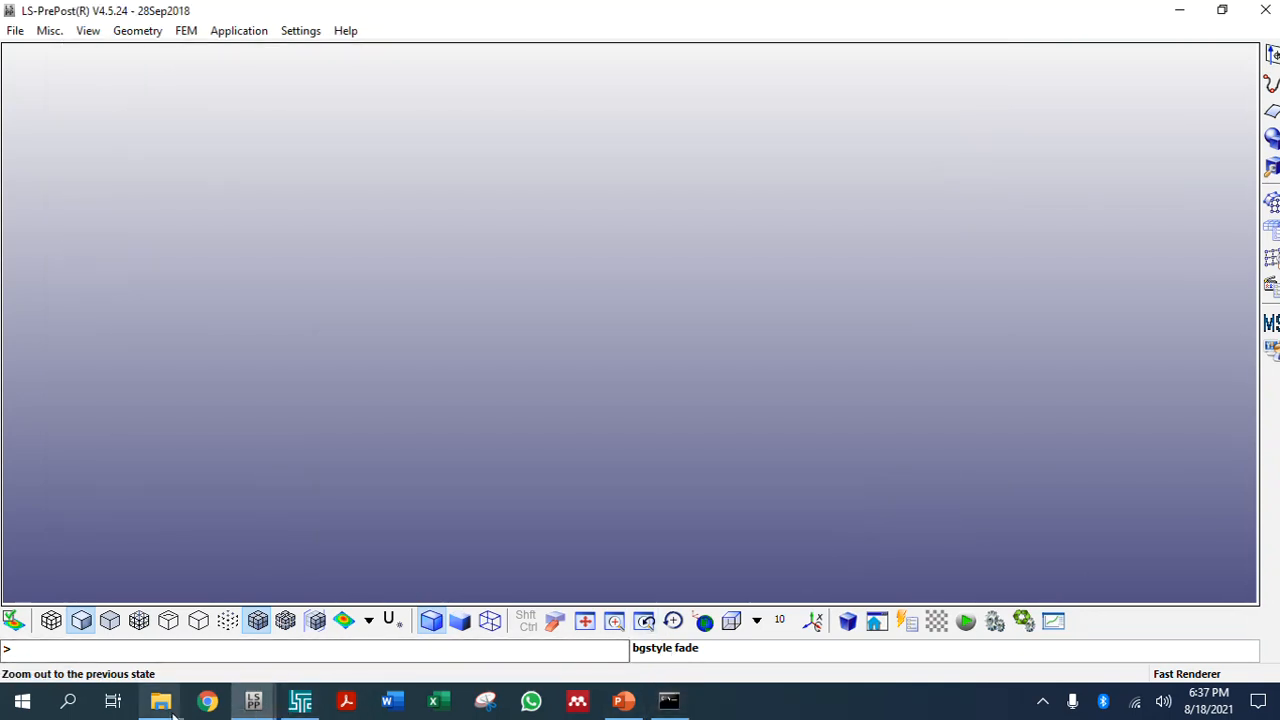
# Switch to File Explorer and open the 3rd trial (berjaya) folder inside the LS-Dyna folder of 2021_FEM_Pin-RIng
pyautogui.moveTo(161, 701)
pyautogui.moveTo(208, 652)
pyautogui.click(306, 559)
pyautogui.click(194, 589)
pyautogui.click(548, 225)
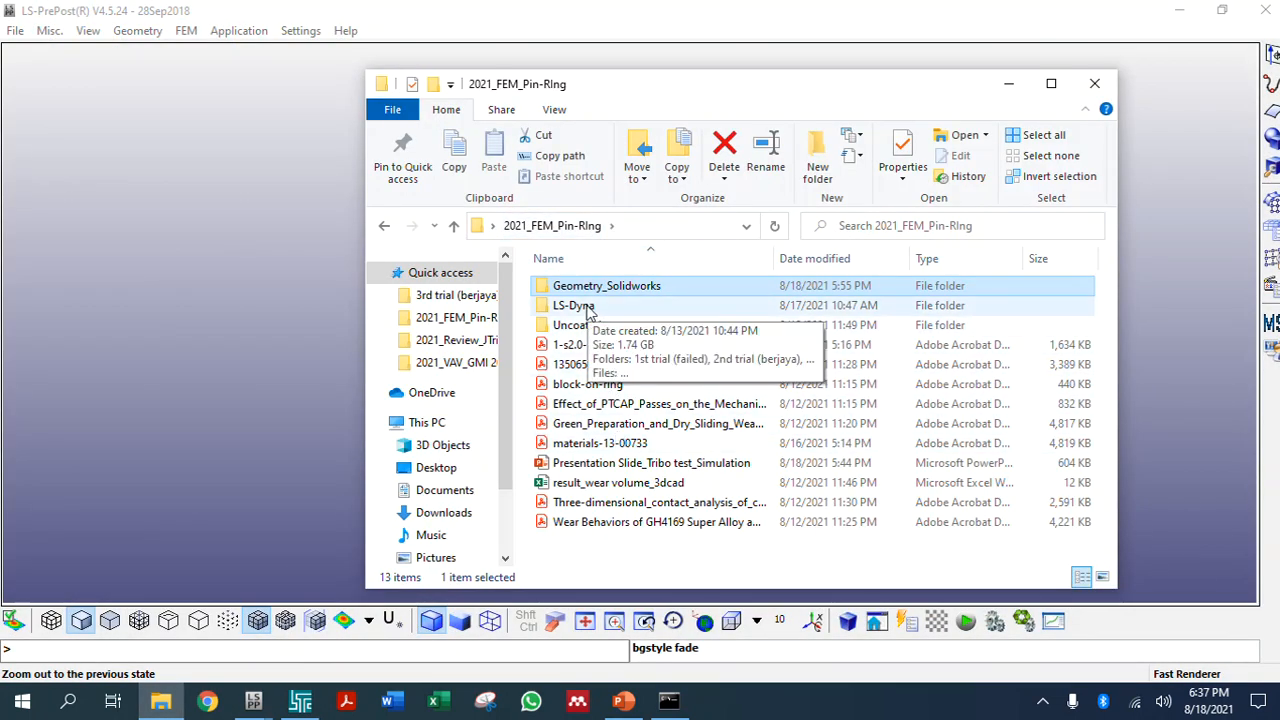
pyautogui.doubleClick(580, 306)
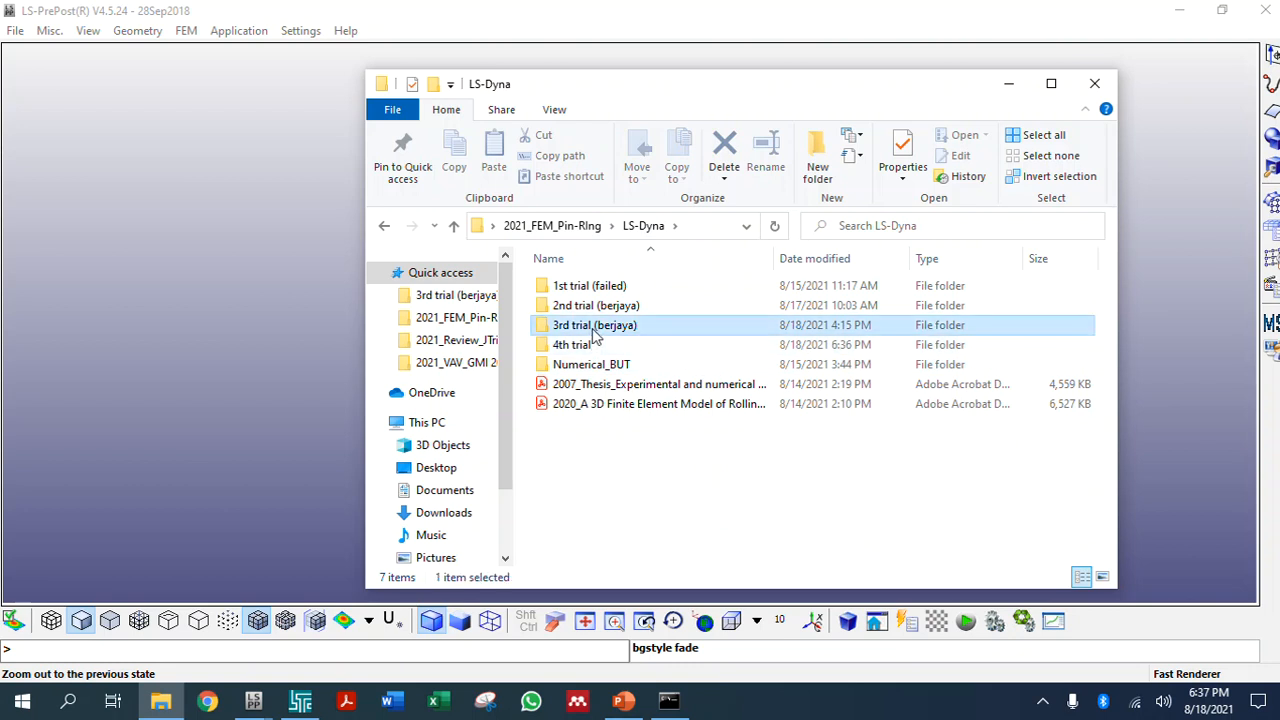
pyautogui.doubleClick(592, 325)
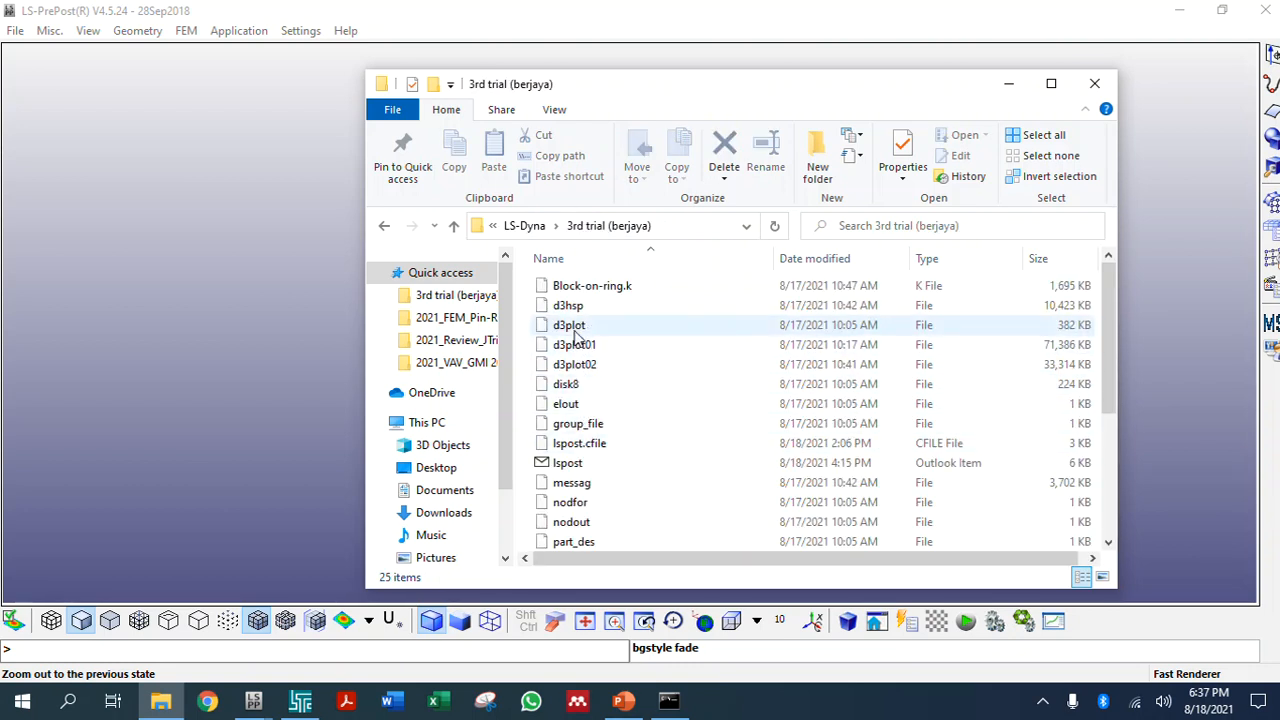
# Look through the result files of the 3rd trial (berjaya) folder and load d3plot into the empty LS-PrePost session
pyautogui.scroll(-4, 586, 346)
pyautogui.scroll(4, 563, 553)
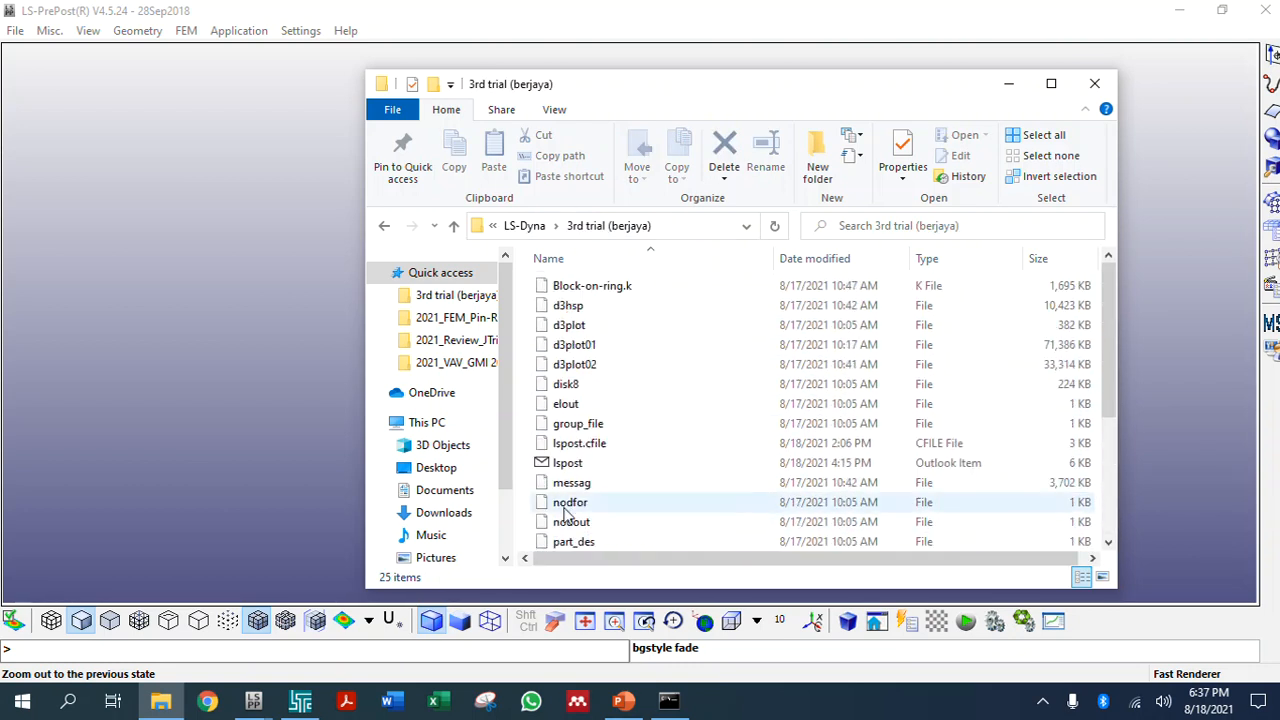
pyautogui.scroll(-3, 570, 460)
pyautogui.scroll(3, 580, 410)
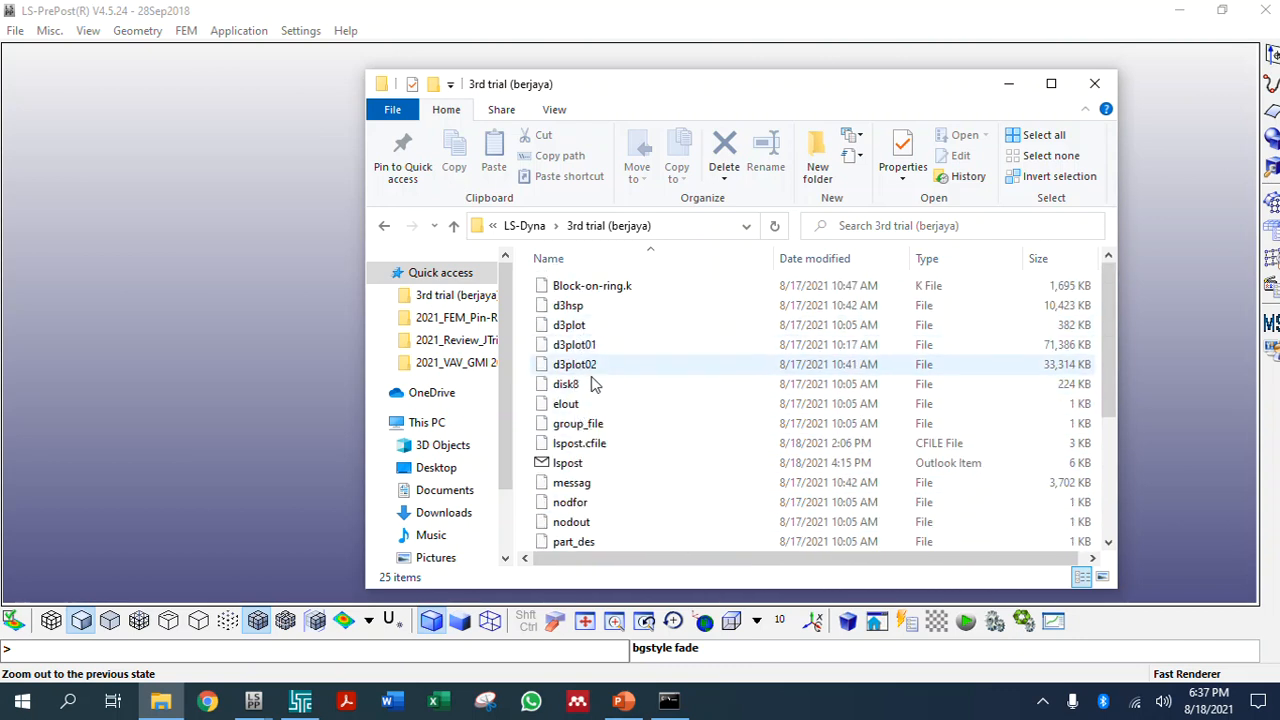
pyautogui.click(574, 328)
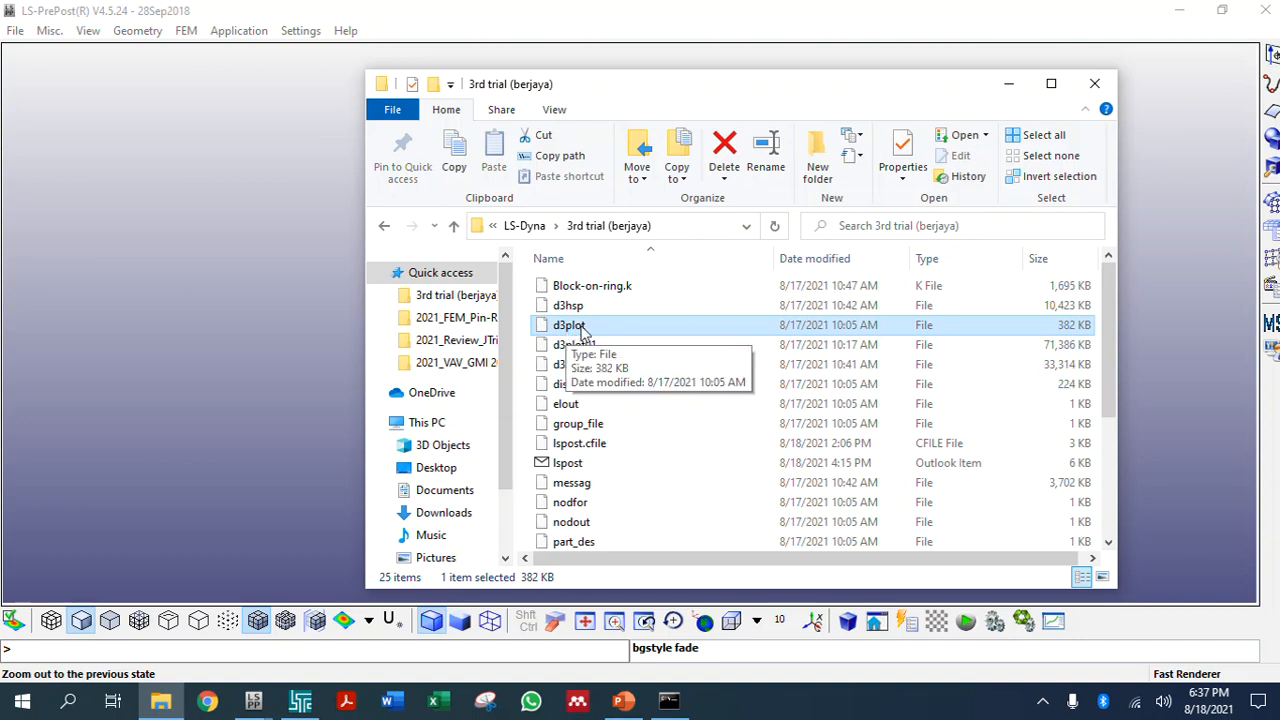
pyautogui.moveTo(588, 331); pyautogui.dragTo(130, 300)
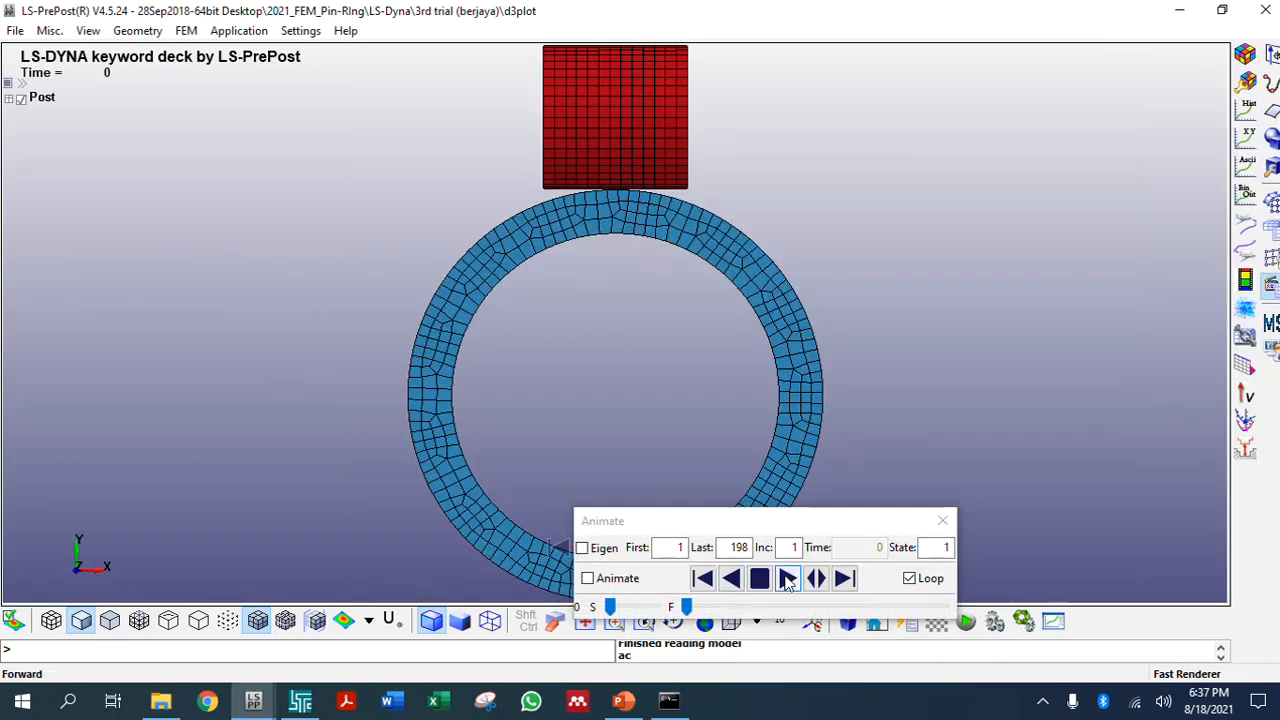
# Play the result animation forward in unshaded element display and examine the pin-ring contact up close, straight on and at an angle
pyautogui.click(787, 578)
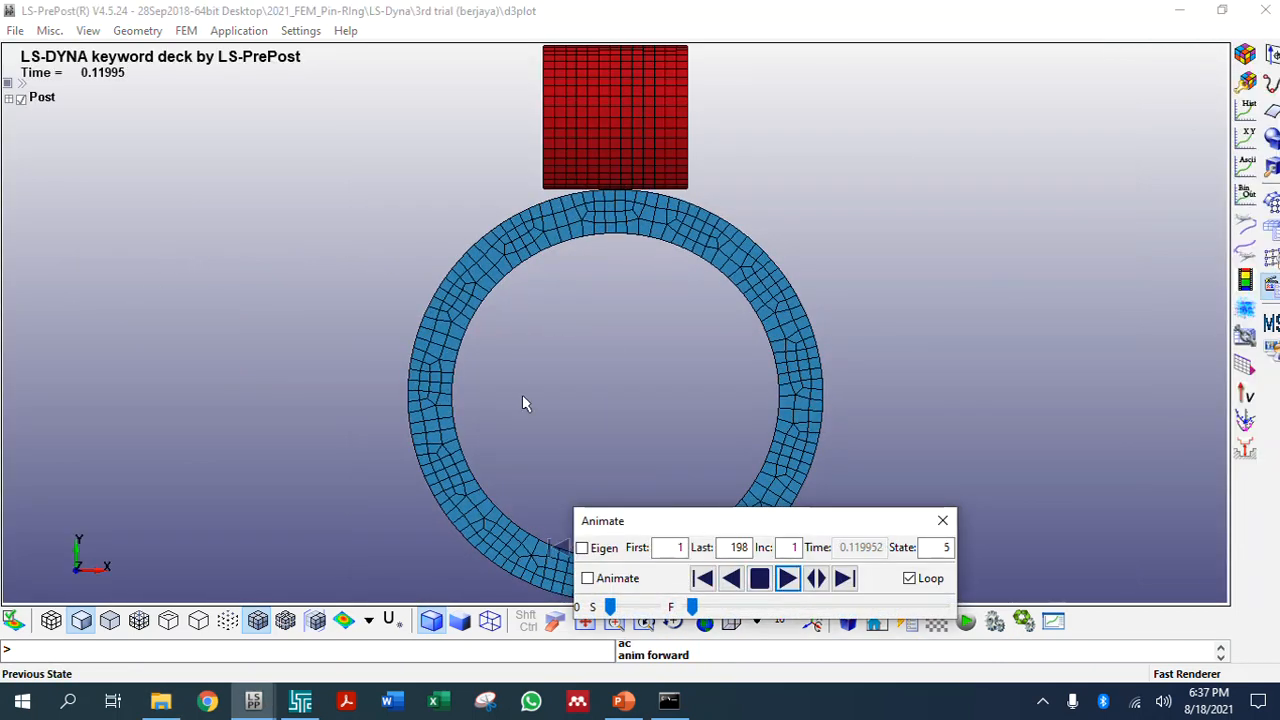
pyautogui.click(111, 624)
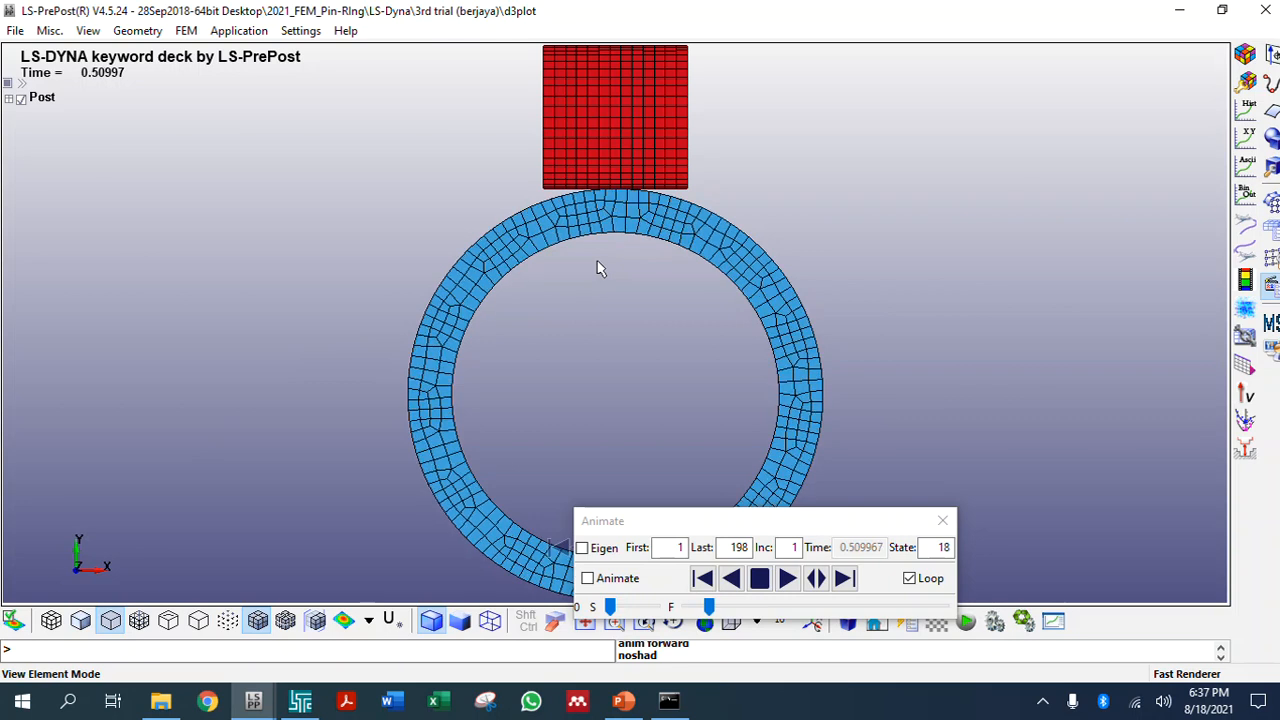
pyautogui.scroll(6, 611, 223)
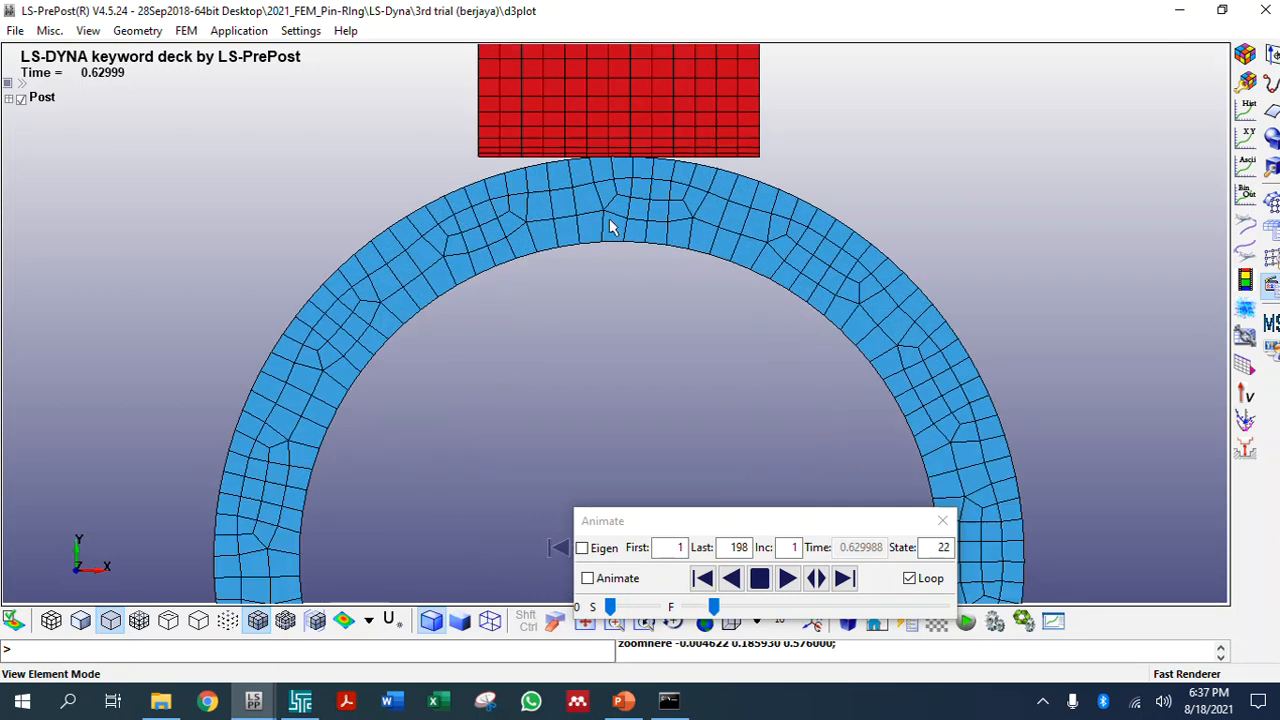
pyautogui.scroll(-6, 563, 480)
pyautogui.scroll(3, 568, 322)
pyautogui.scroll(2, 568, 322)
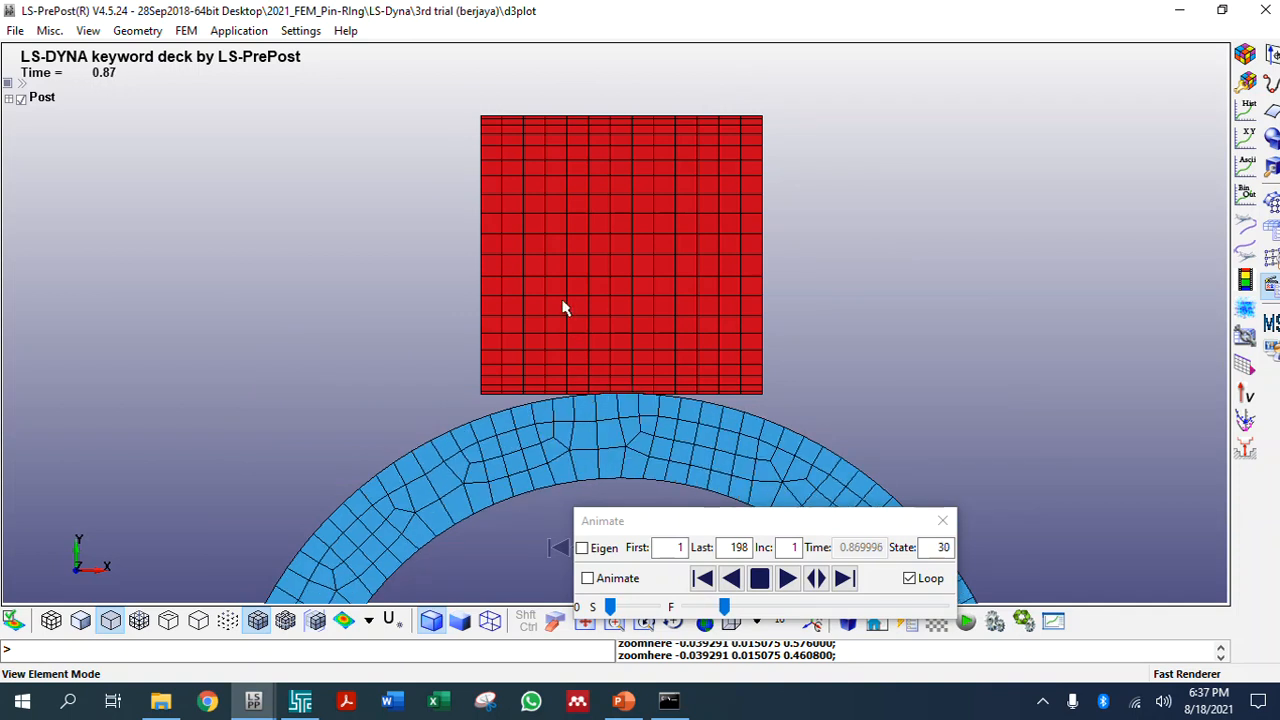
pyautogui.scroll(-3, 577, 354)
pyautogui.scroll(3, 563, 309)
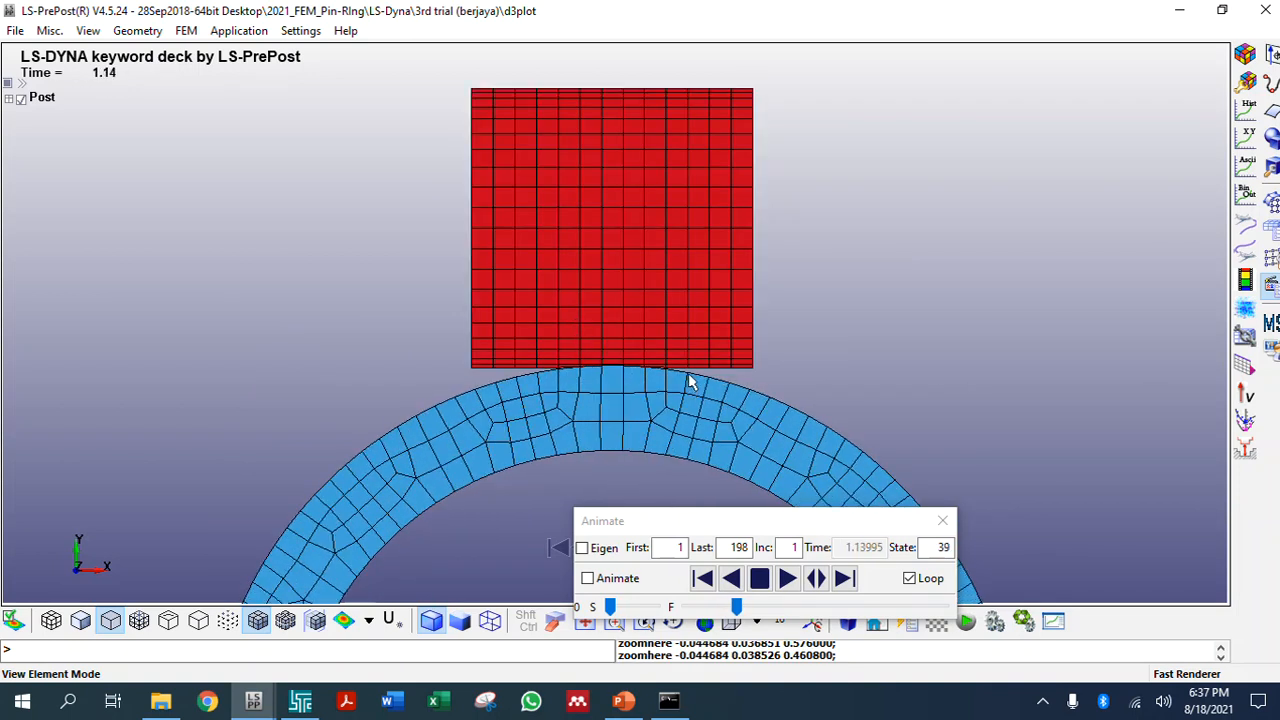
pyautogui.keyDown('shift'); pyautogui.moveTo(808, 394); pyautogui.dragTo(506, 426); pyautogui.keyUp('shift')
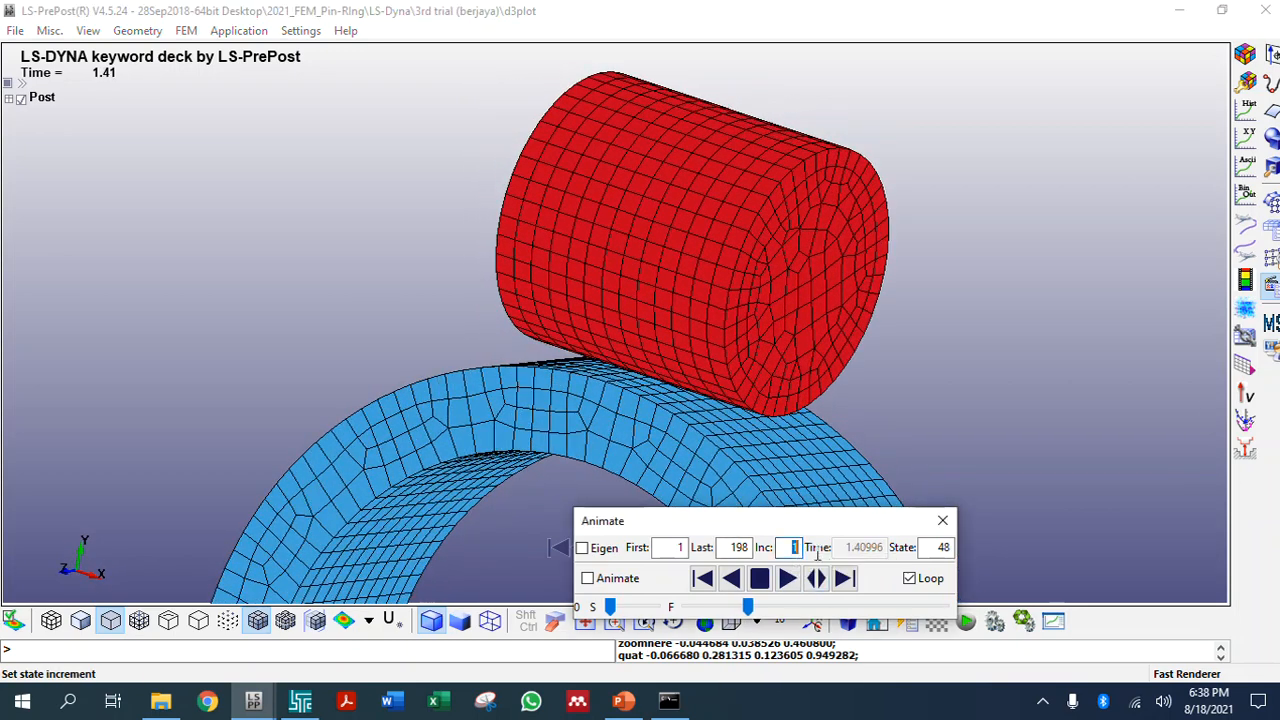
# Speed up the running animation by setting the state increment to 5 and then to 10
pyautogui.moveTo(798, 548); pyautogui.dragTo(714, 554)
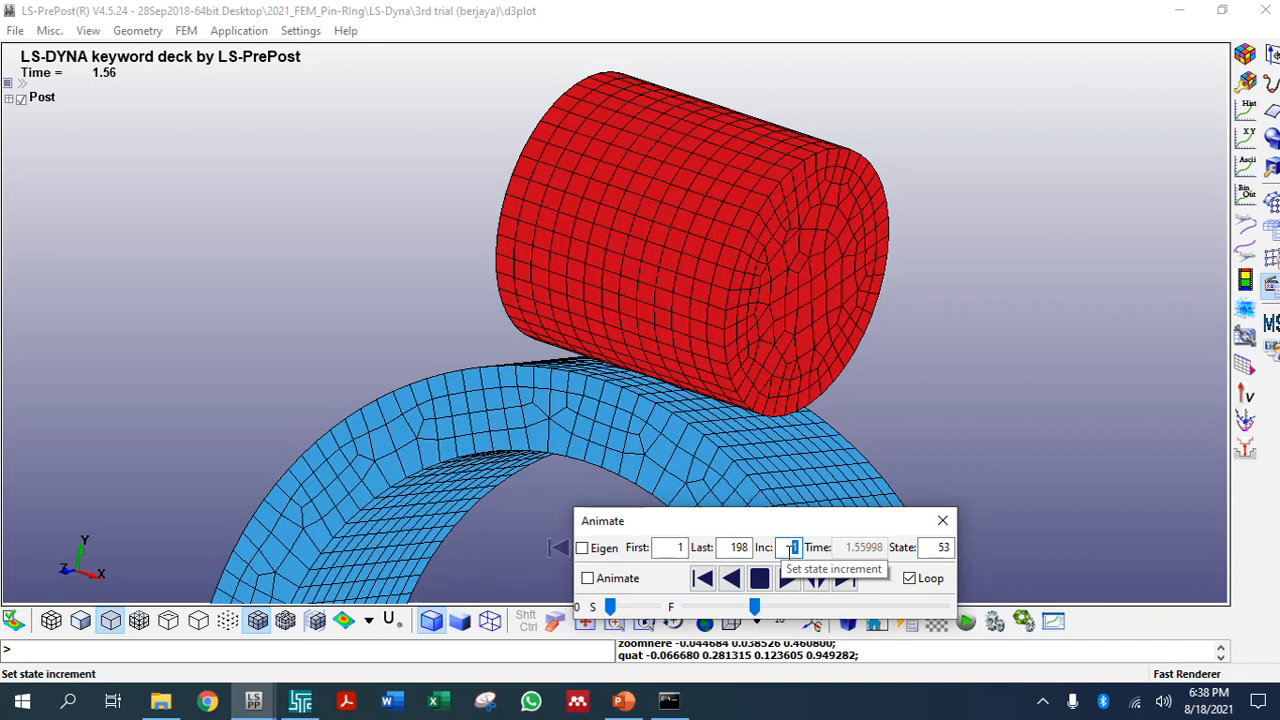
pyautogui.write('5')
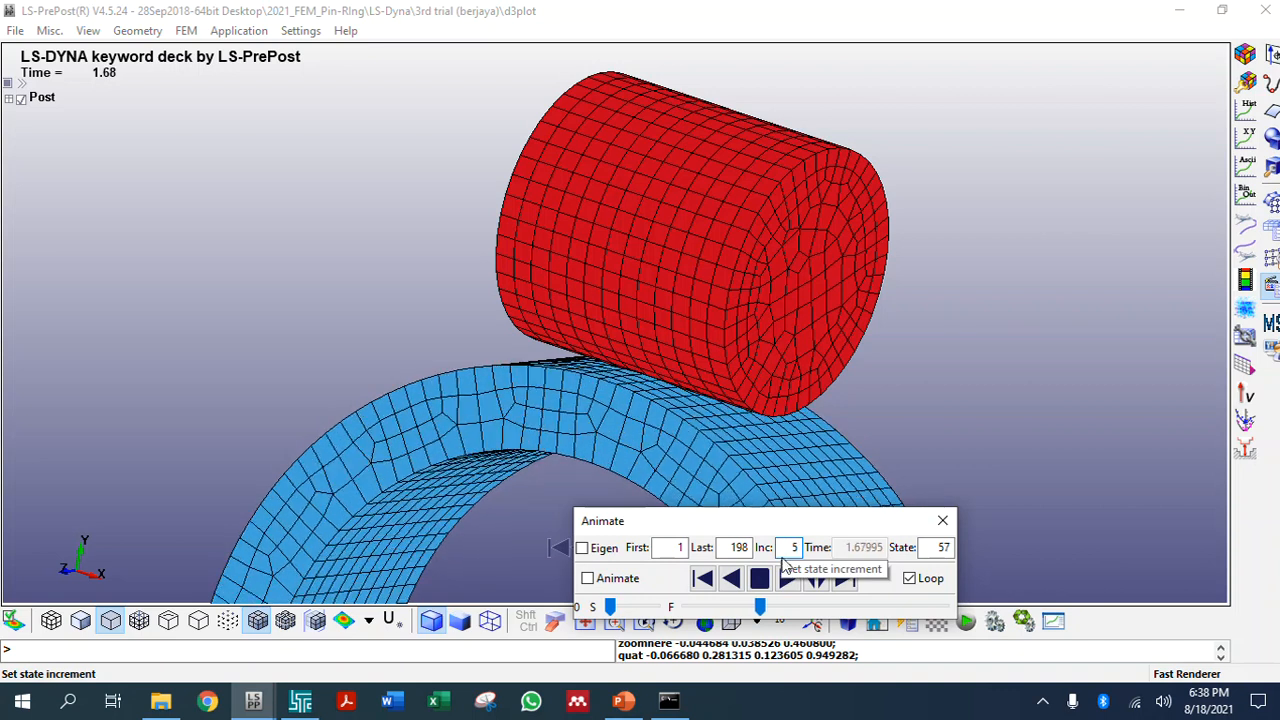
pyautogui.press('Return')
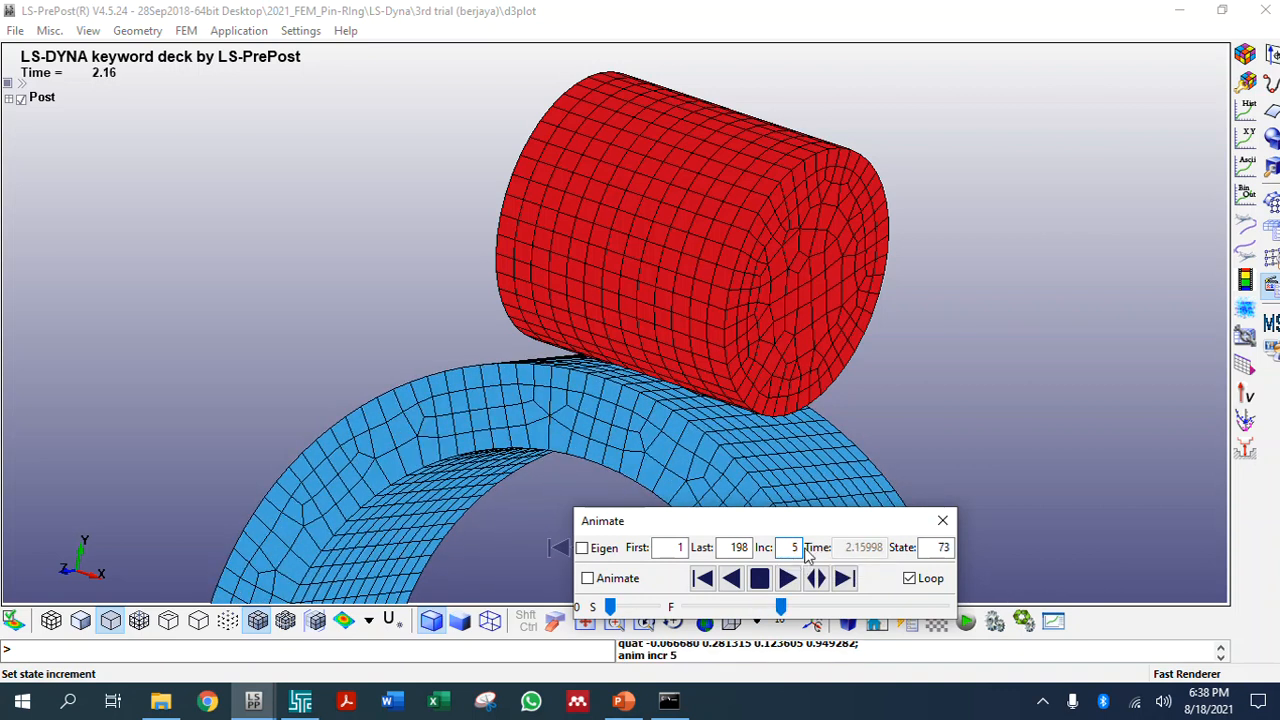
pyautogui.doubleClick(794, 547)
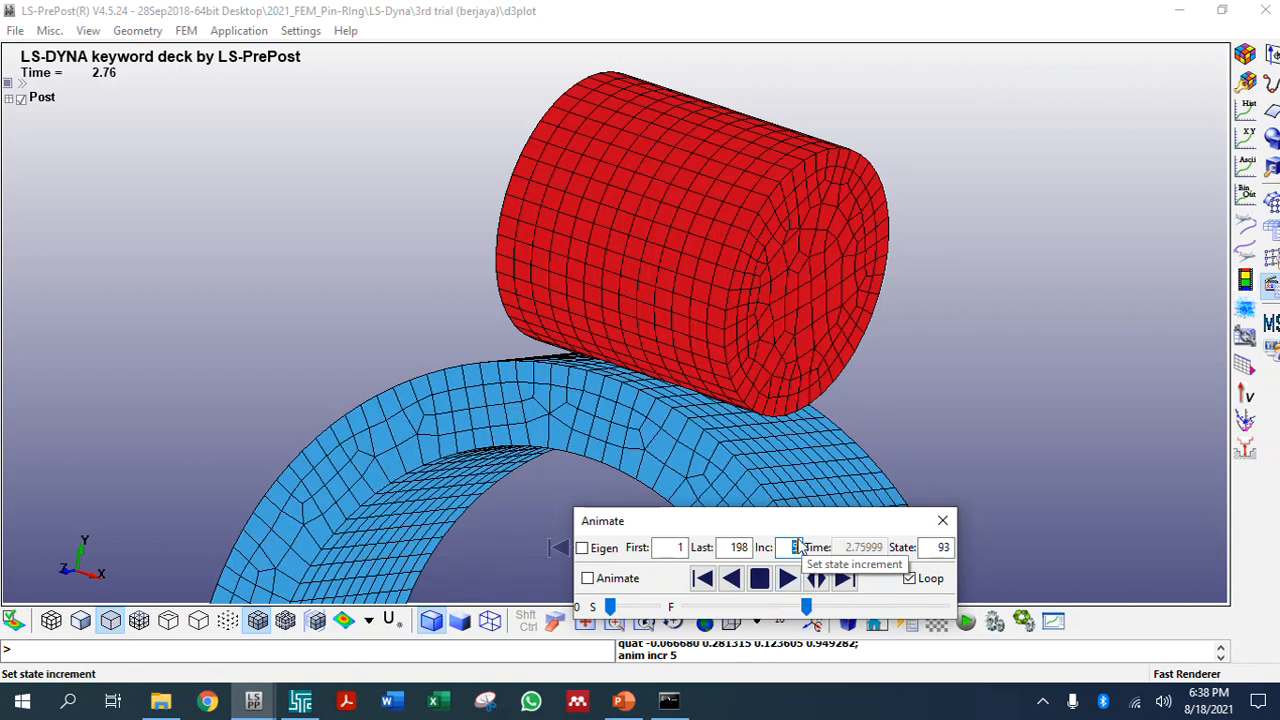
pyautogui.write('10')
pyautogui.press('Return')
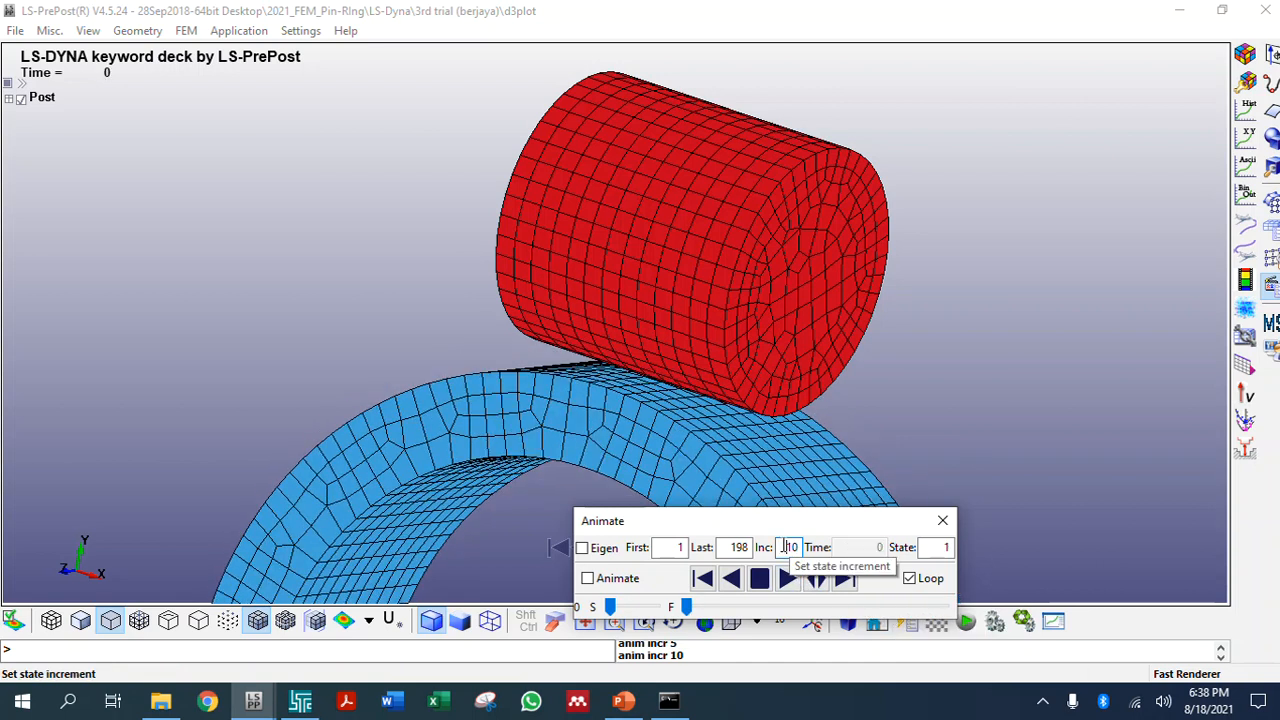
# Set the animation's state increment to 1 and stop the playback at state 74
pyautogui.write('1')
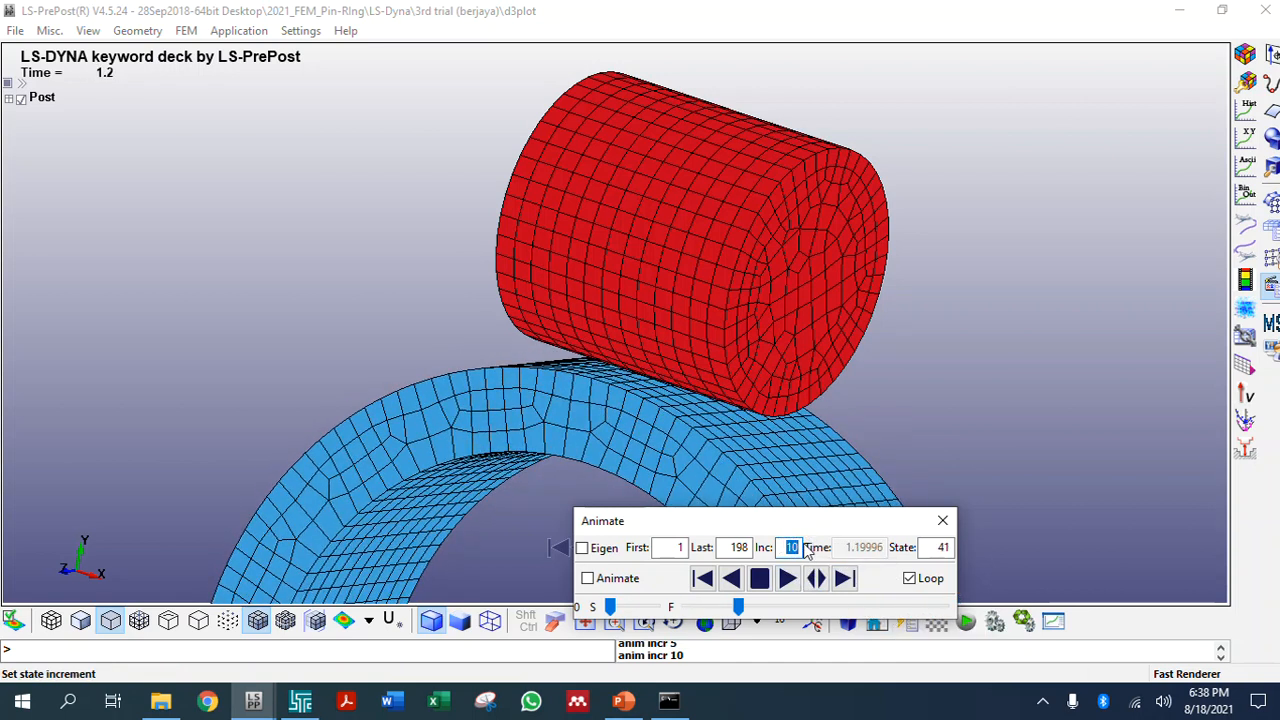
pyautogui.press('Return')
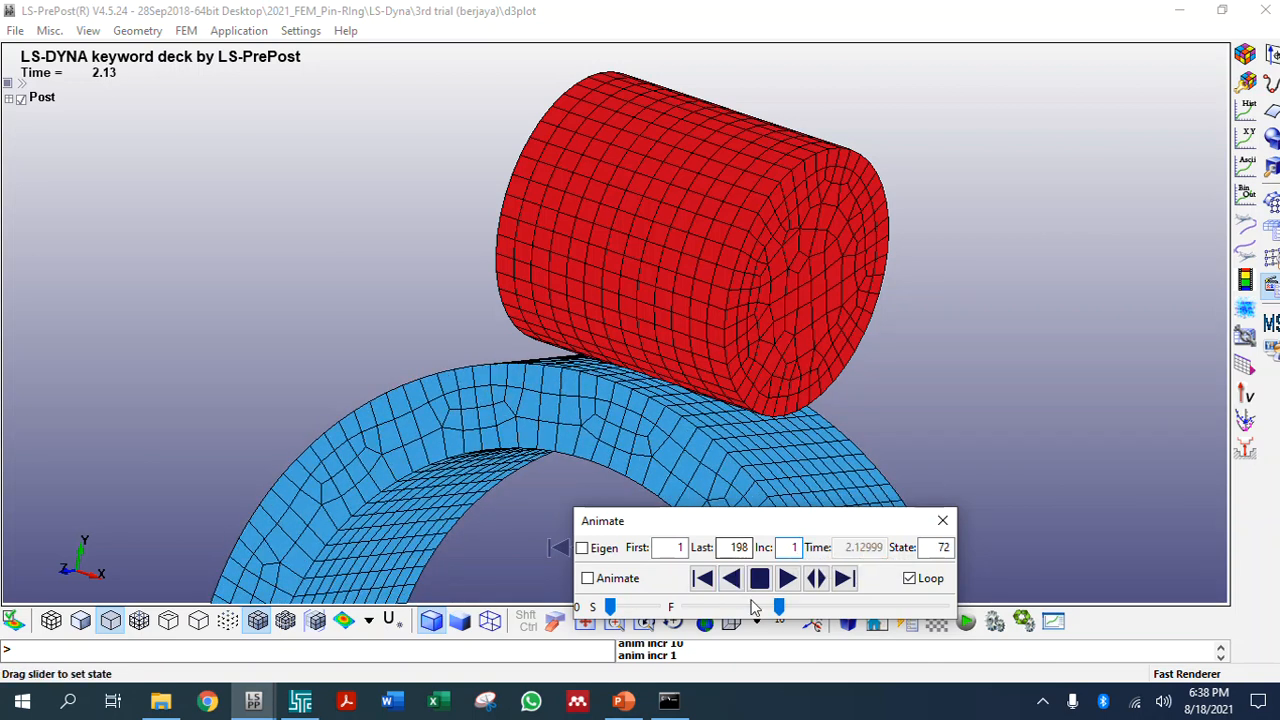
pyautogui.click(758, 580)
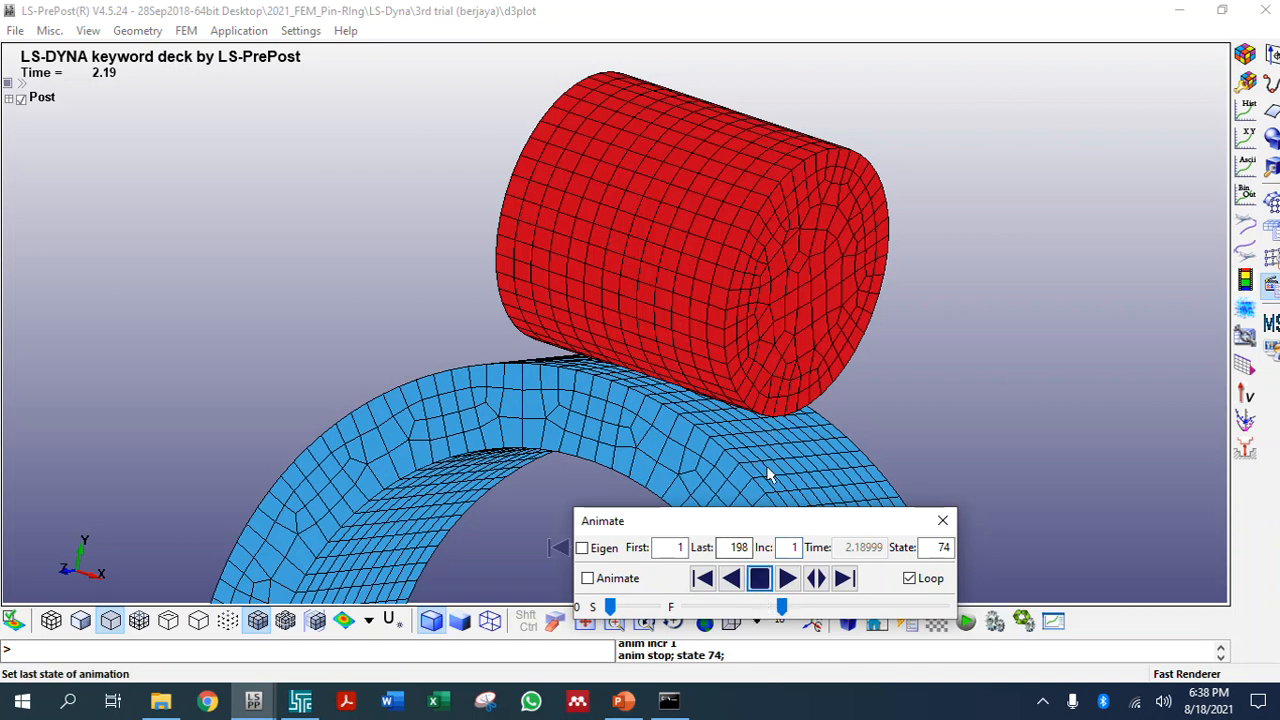
# Return to the straight-on XY view and display the y-stress fringe contours on the pin and ring
pyautogui.click(730, 625)
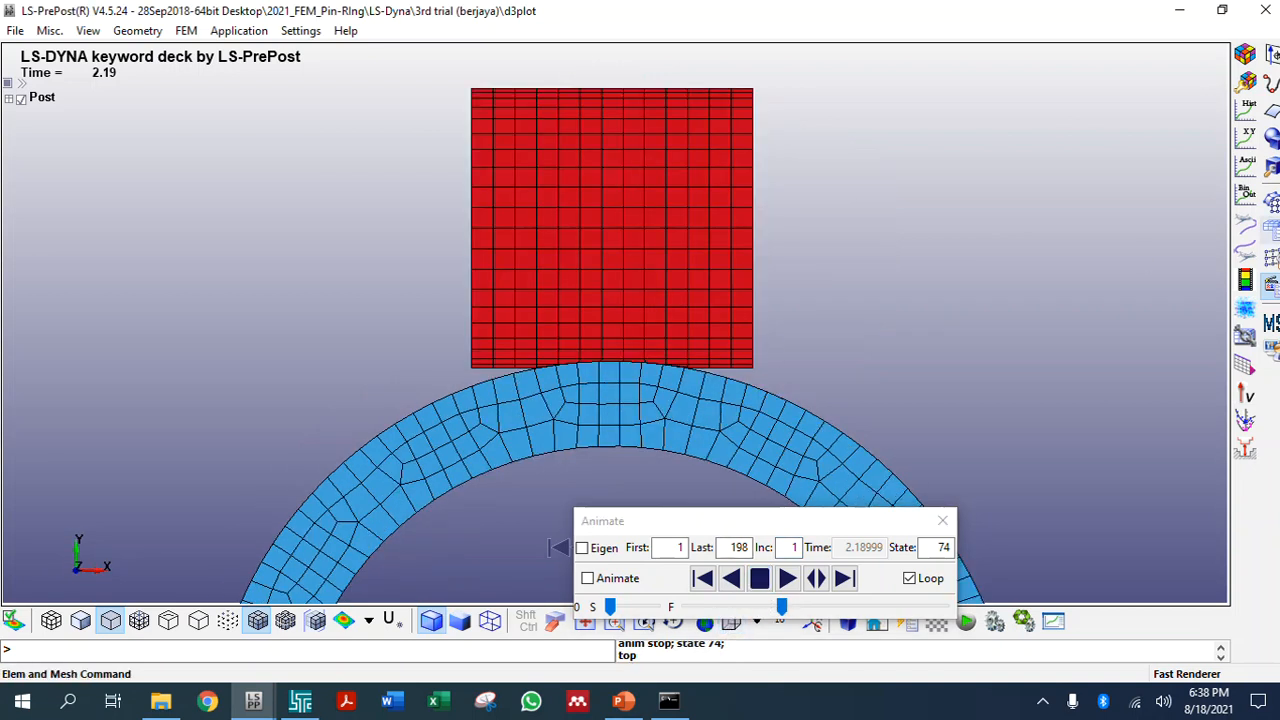
pyautogui.click(1245, 282)
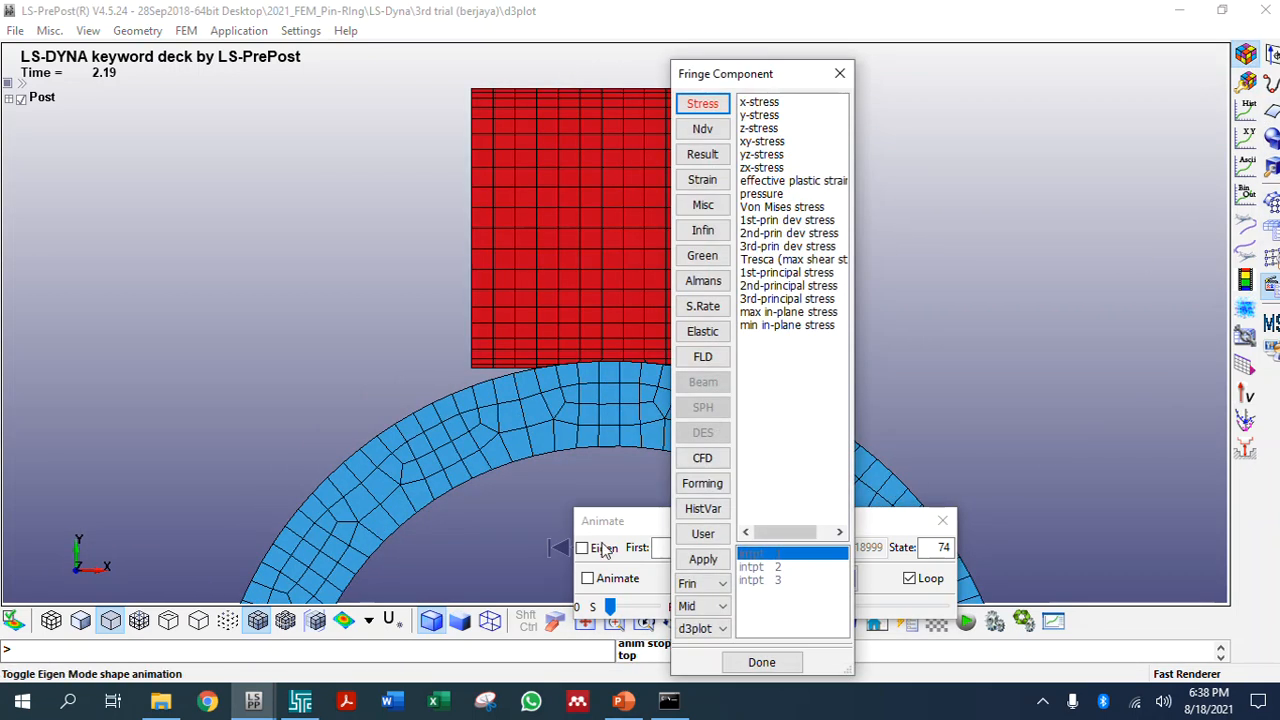
pyautogui.click(765, 114)
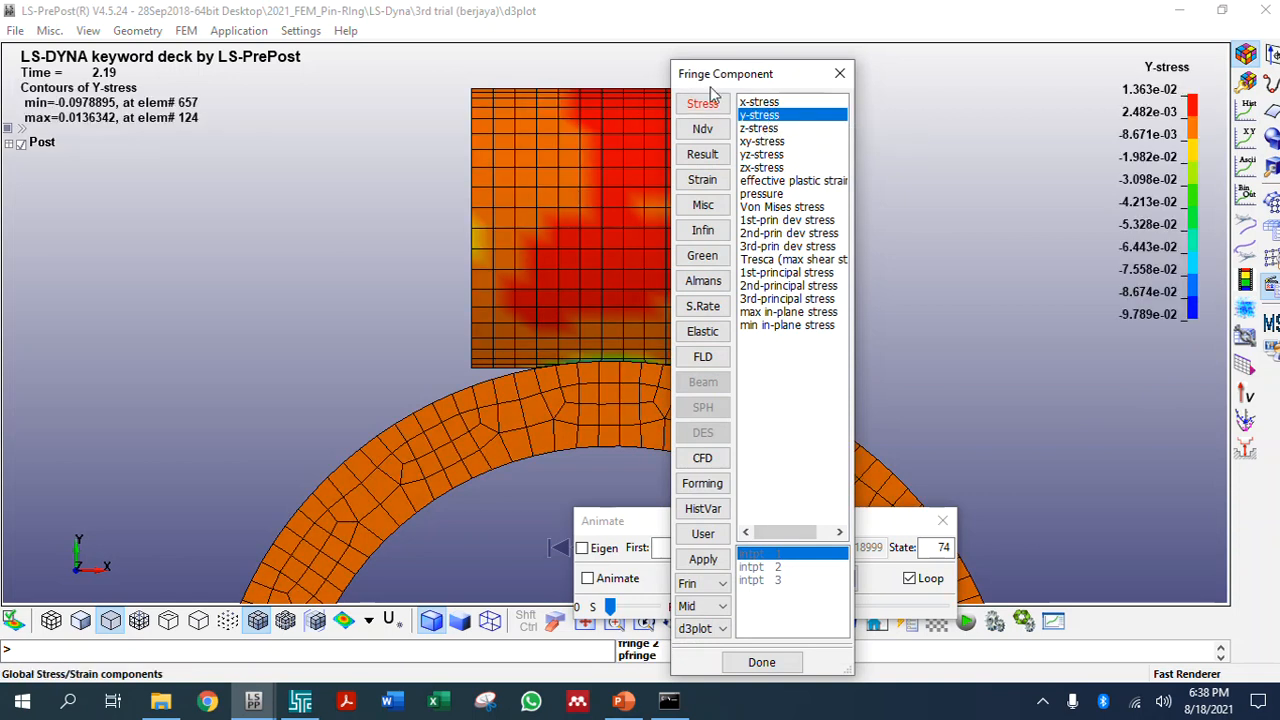
# Display the Von Mises stress fringe contours on the pin and ring, moving the fringe component window clear of the model
pyautogui.moveTo(718, 75); pyautogui.dragTo(122, 147)
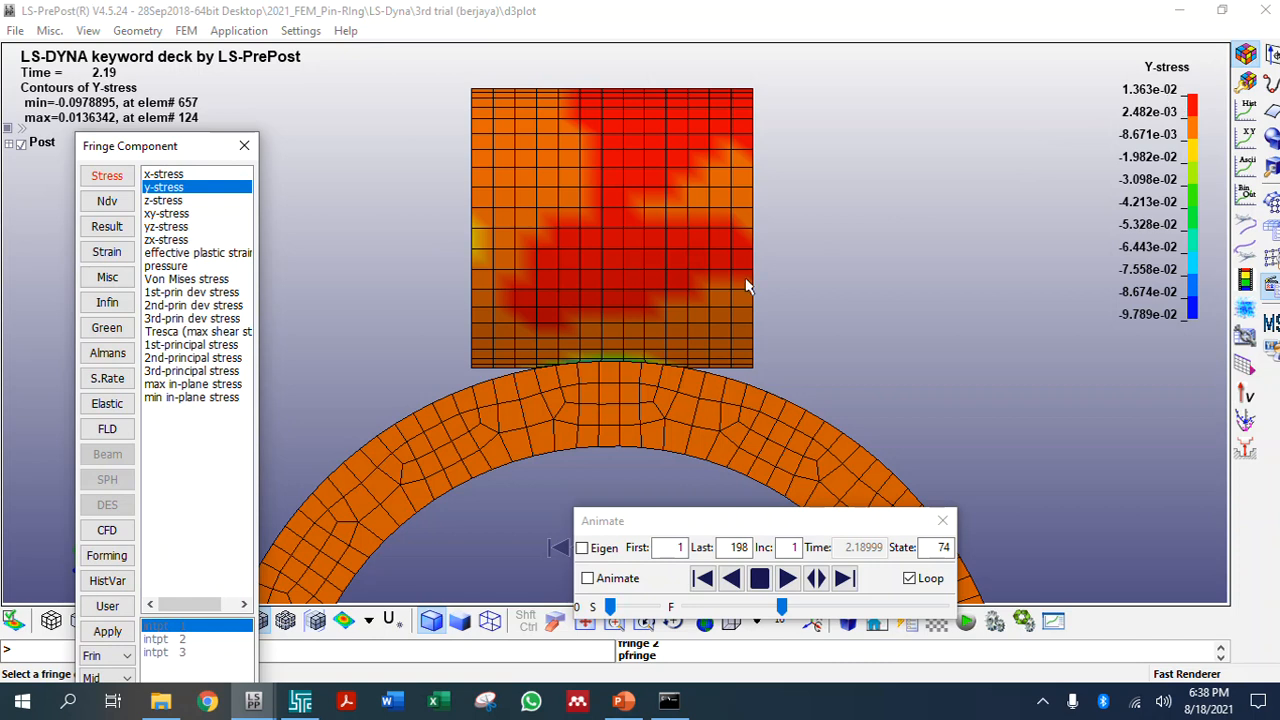
pyautogui.click(201, 284)
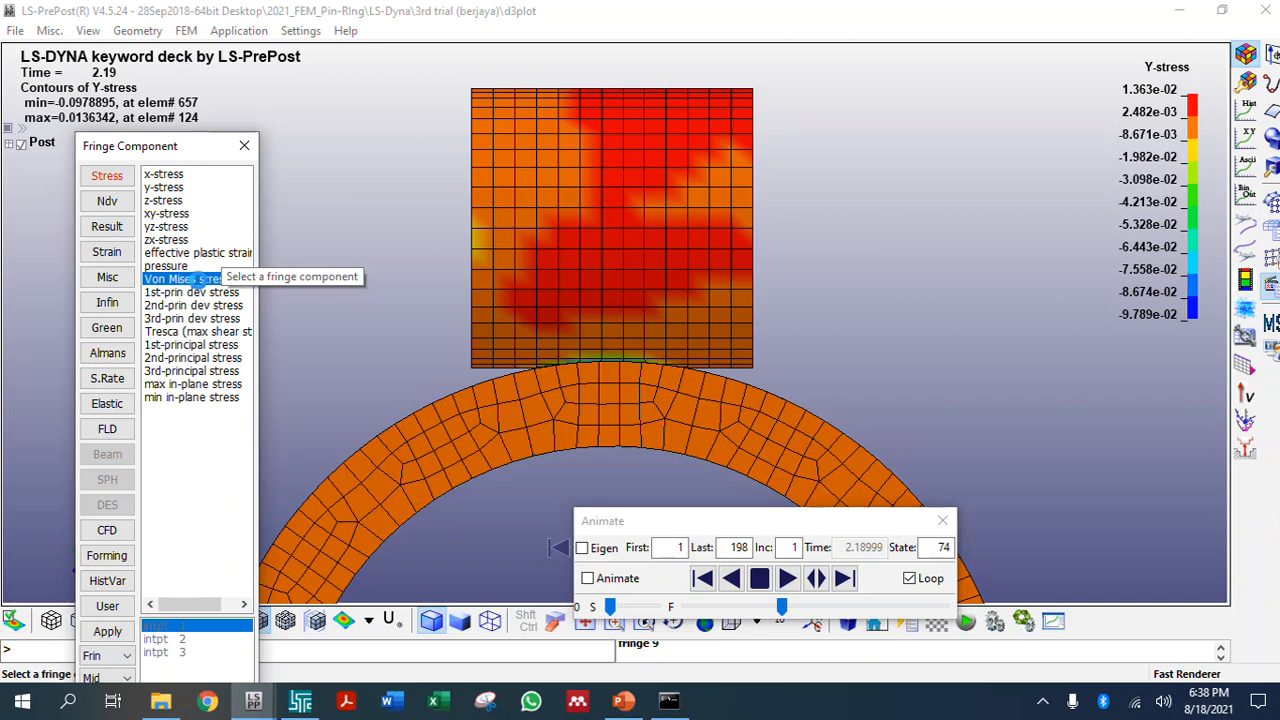
pyautogui.click(190, 279)
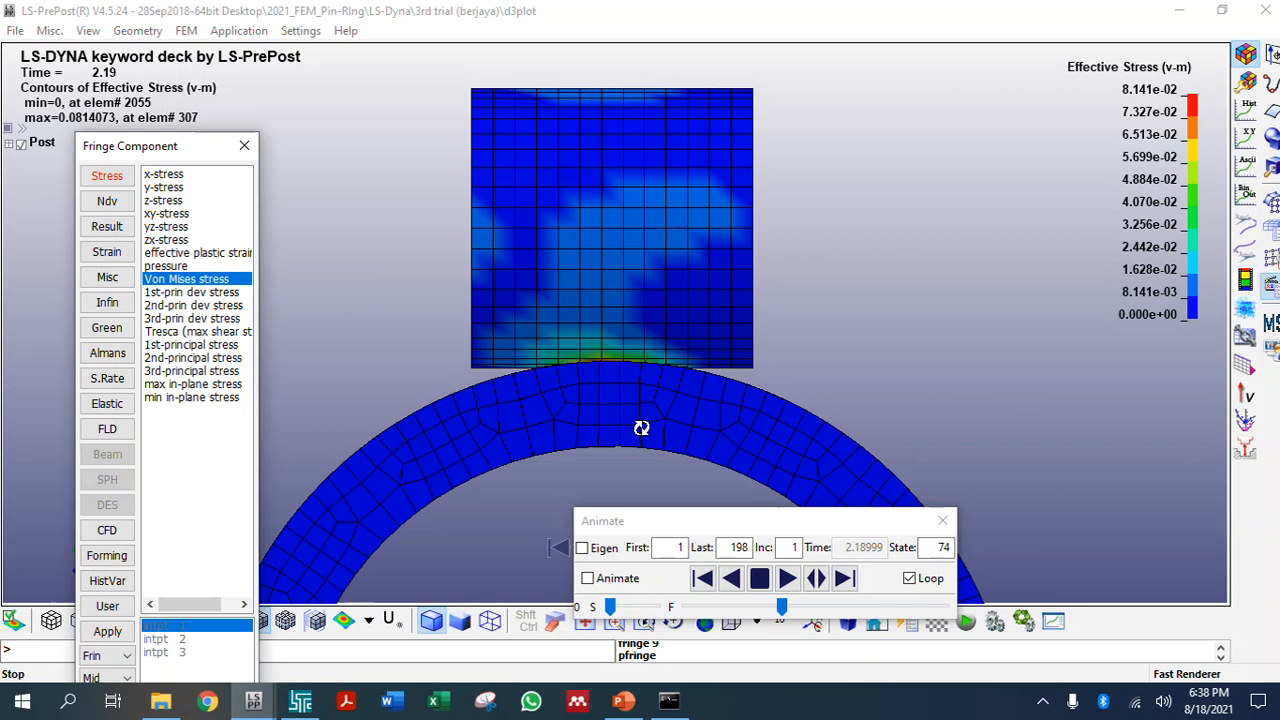
pyautogui.keyDown('ctrl'); pyautogui.moveTo(641, 428); pyautogui.dragTo(668, 701); pyautogui.keyUp('ctrl')
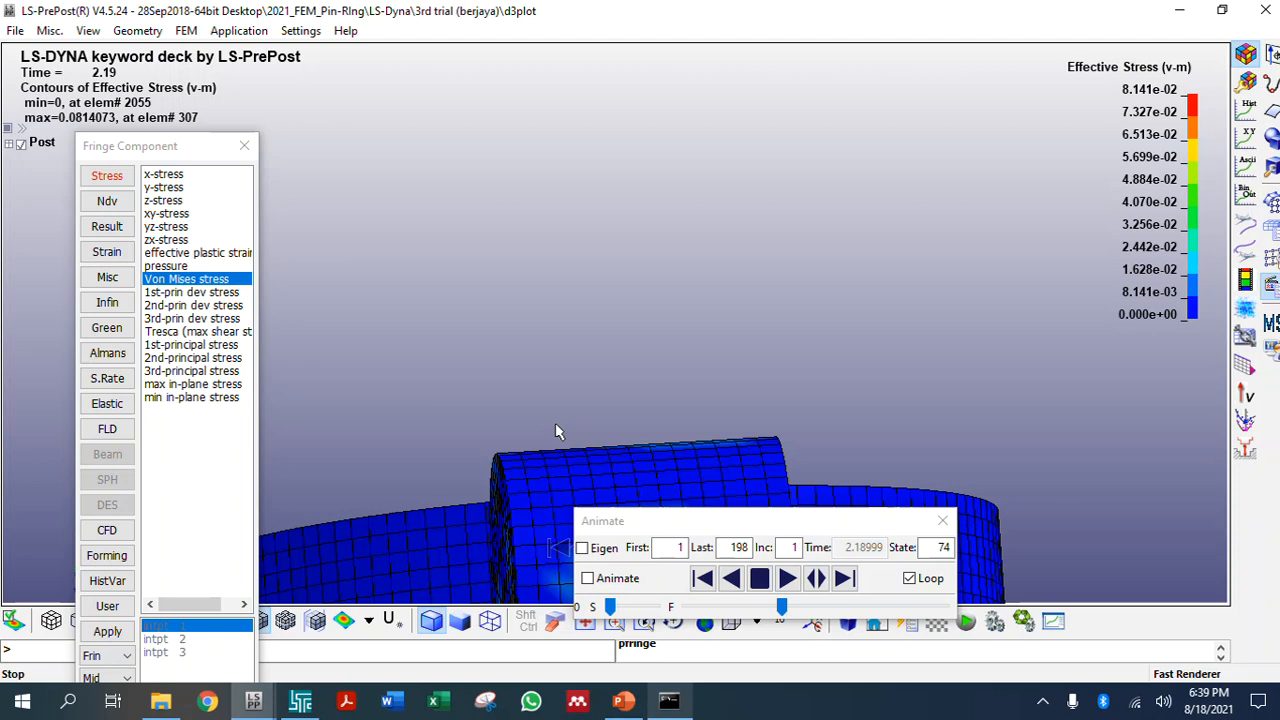
# Bring up the LS-DYNA solver console of the 4th trial run and close it
pyautogui.moveTo(669, 701)
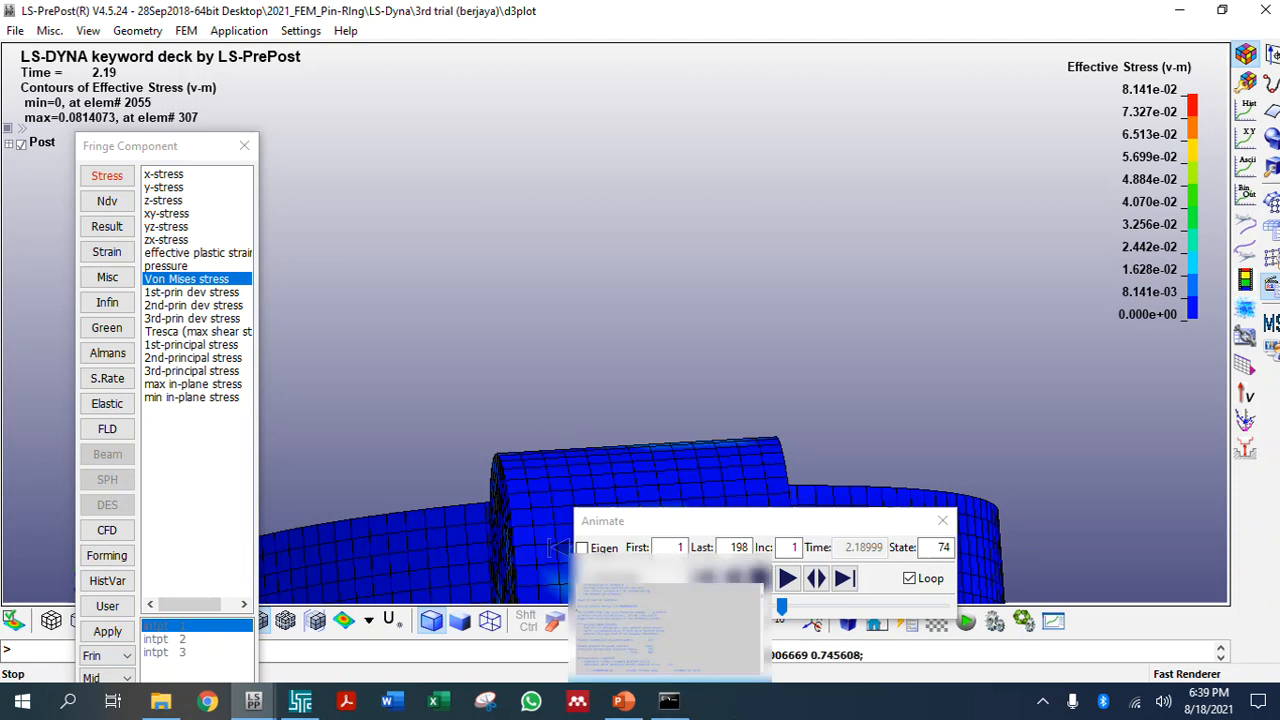
pyautogui.click(669, 701)
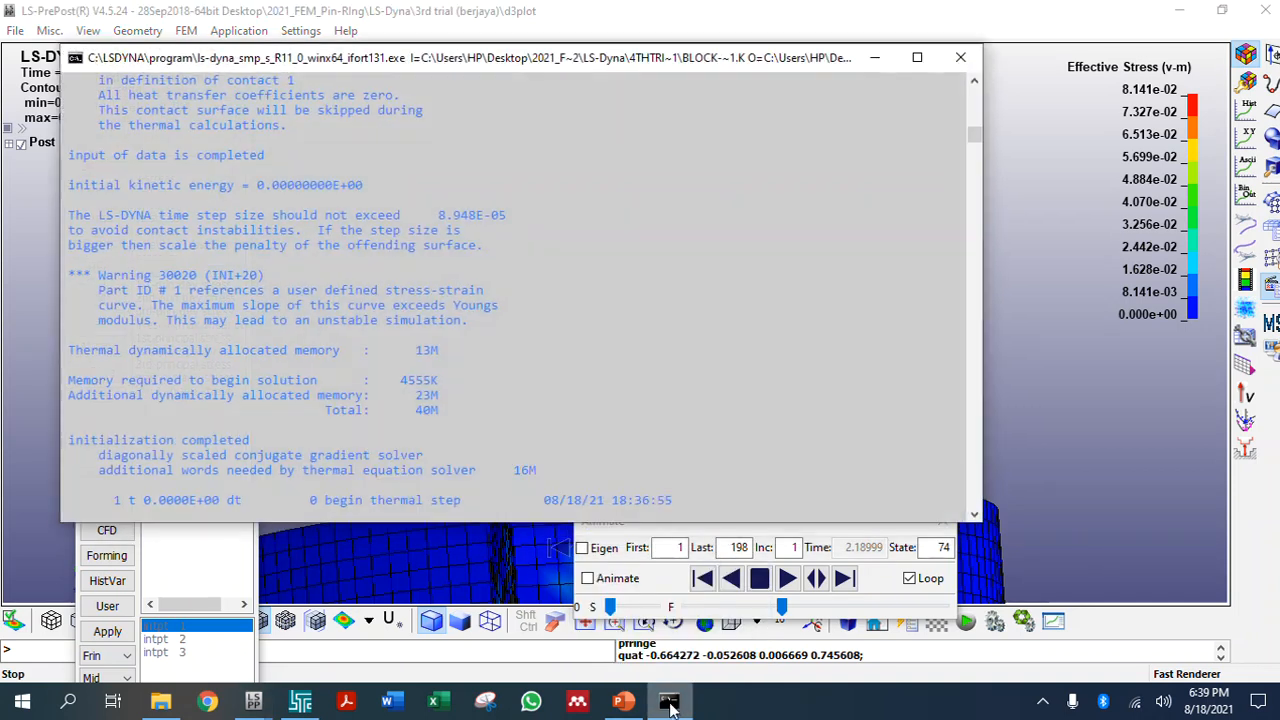
pyautogui.click(958, 62)
# Hide the Ring part so only the Pin is displayed, and examine the stress contours on its contact area
pyautogui.moveTo(550, 303)
pyautogui.keyDown('shift'); pyautogui.mouseDown()
pyautogui.moveTo(600, 491)
pyautogui.moveTo(528, 177)
pyautogui.moveTo(477, 48)
pyautogui.moveTo(571, 371)
pyautogui.moveTo(591, 329)
pyautogui.moveTo(591, 251)
pyautogui.mouseUp(); pyautogui.keyUp('shift')
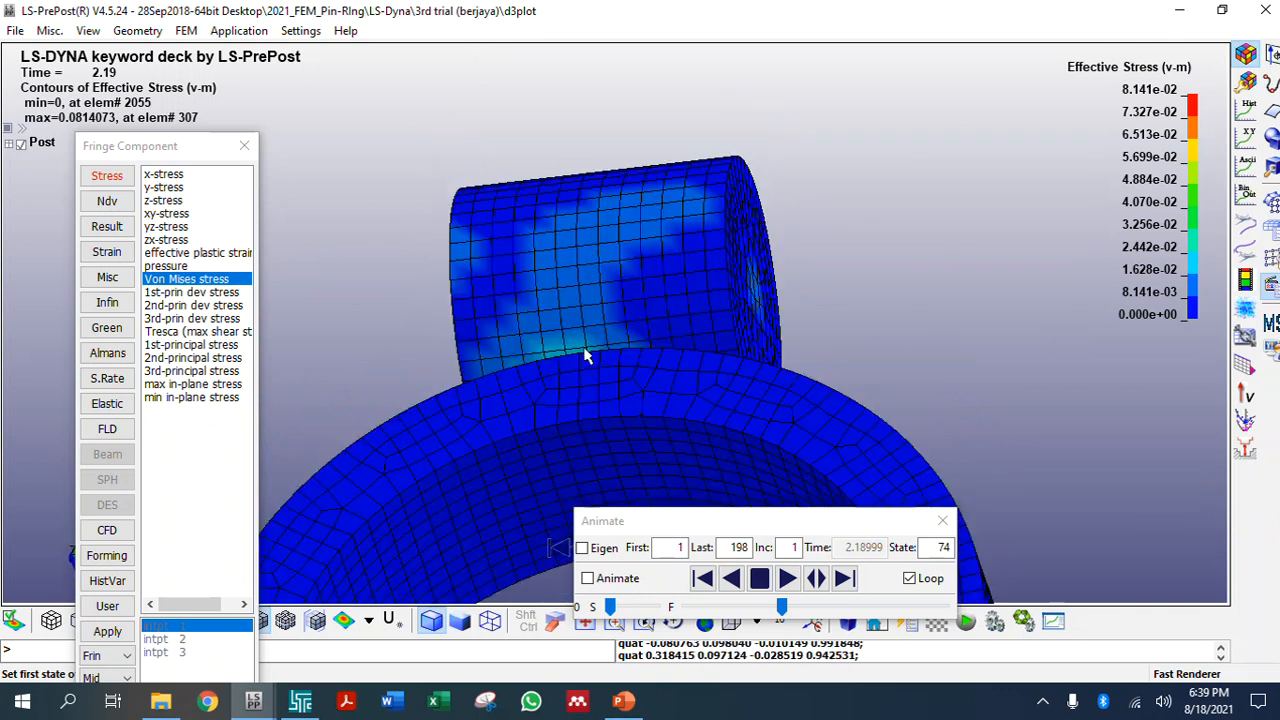
pyautogui.click(8, 145)
pyautogui.click(21, 177)
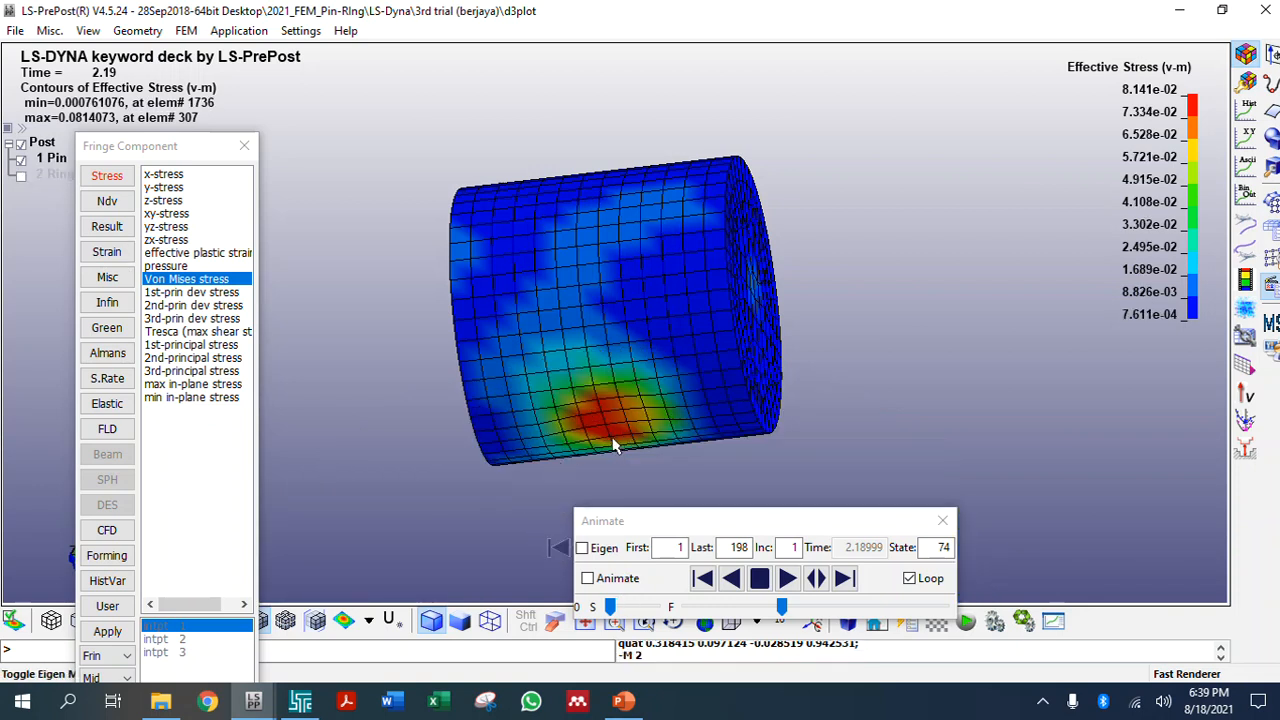
pyautogui.scroll(2, 614, 437)
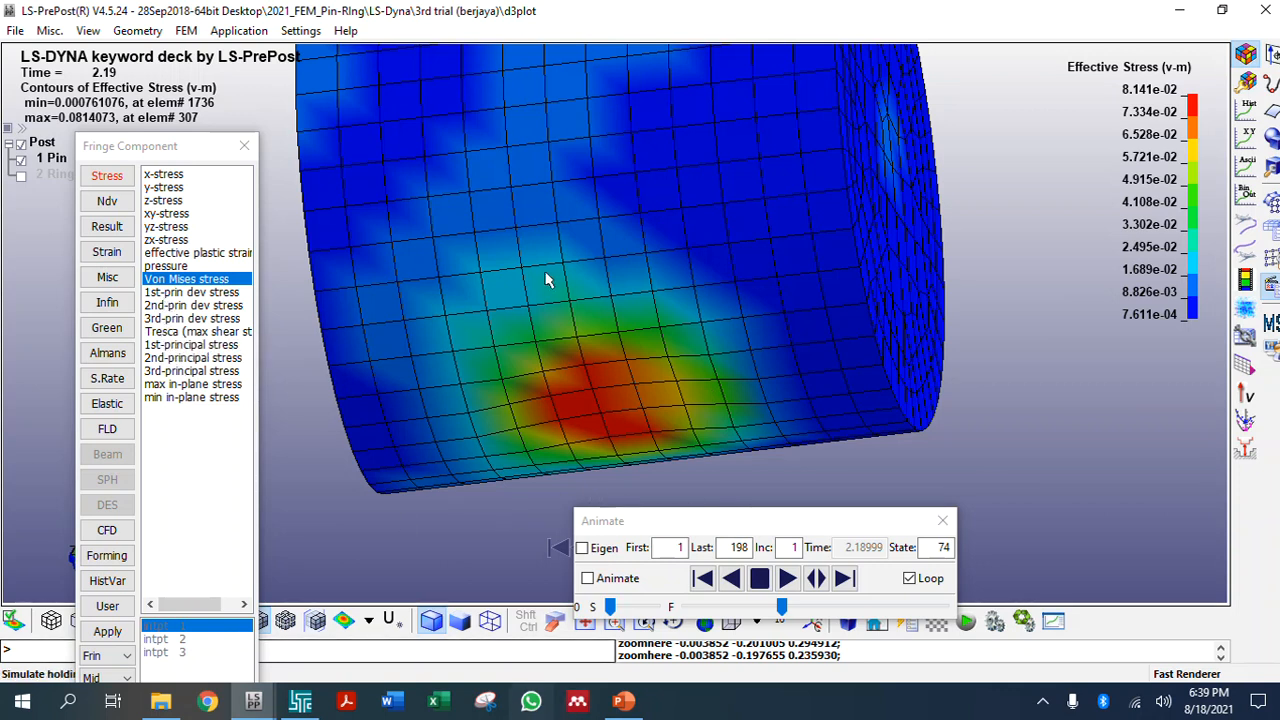
pyautogui.scroll(-2, 555, 300)
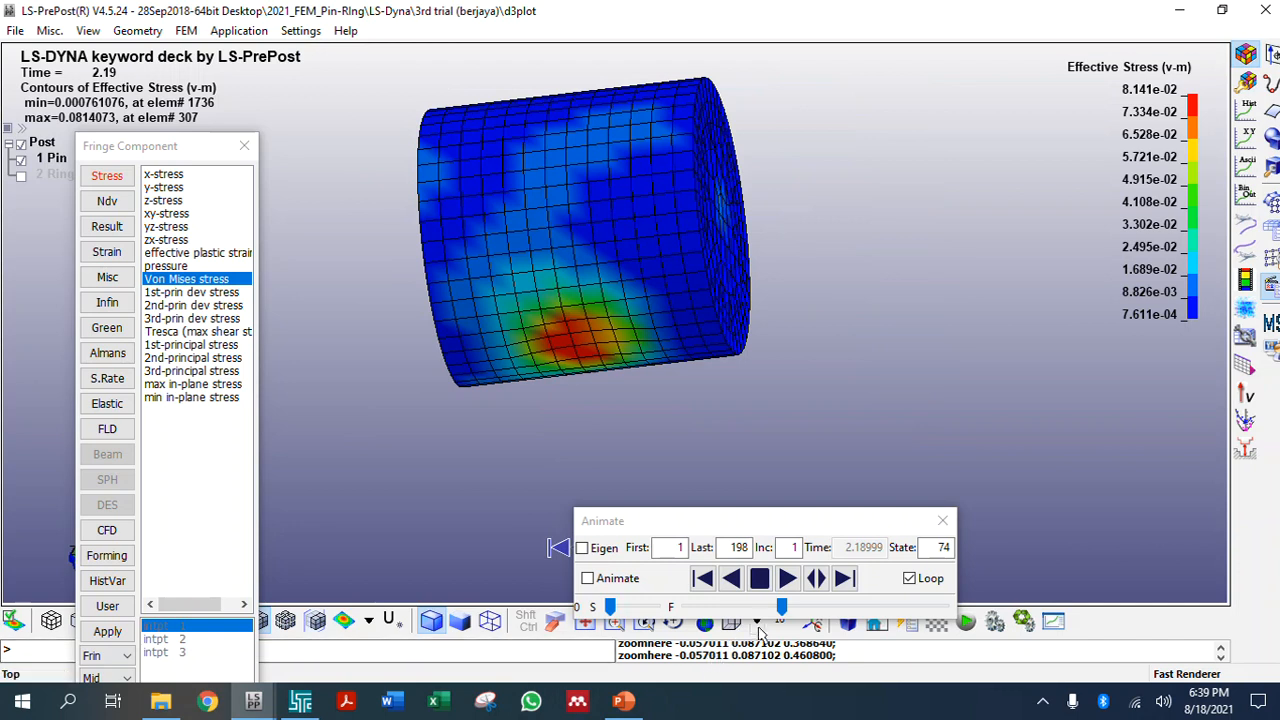
# Orient the view straight onto the pin's contact face, keeping the Animate window clear of the model
pyautogui.moveTo(796, 511); pyautogui.dragTo(848, 494)
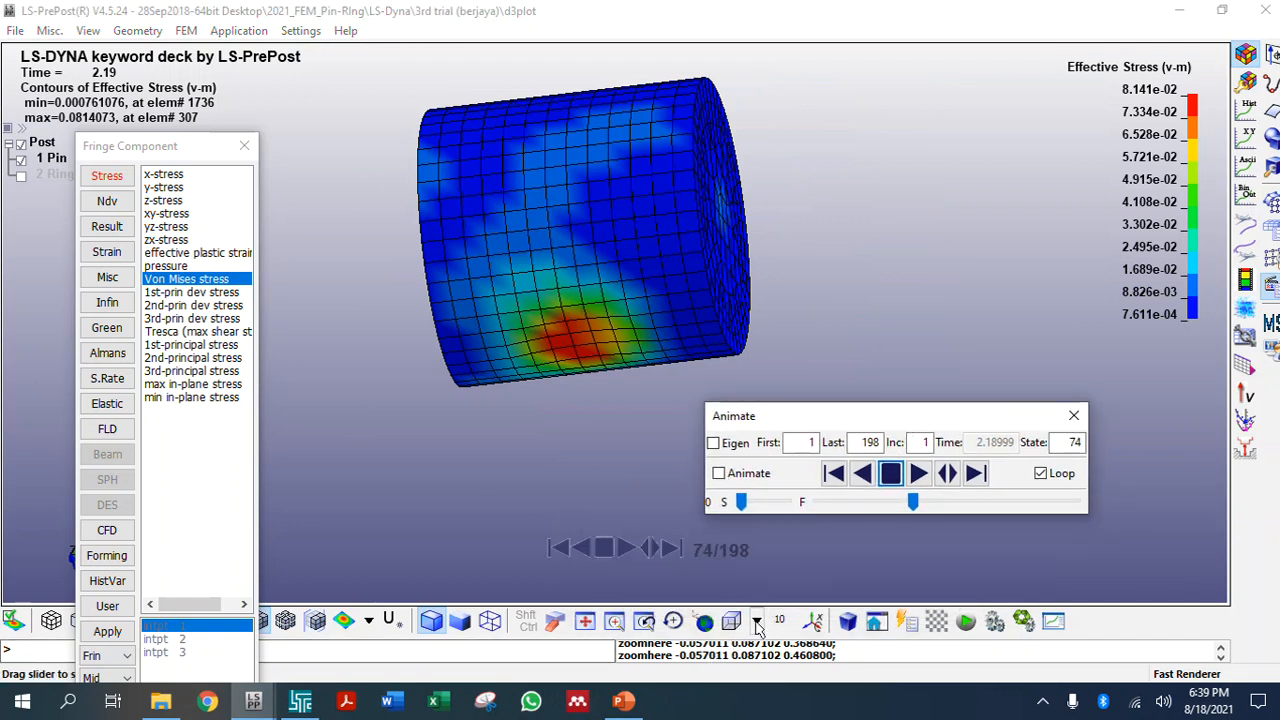
pyautogui.click(758, 622)
pyautogui.click(805, 425)
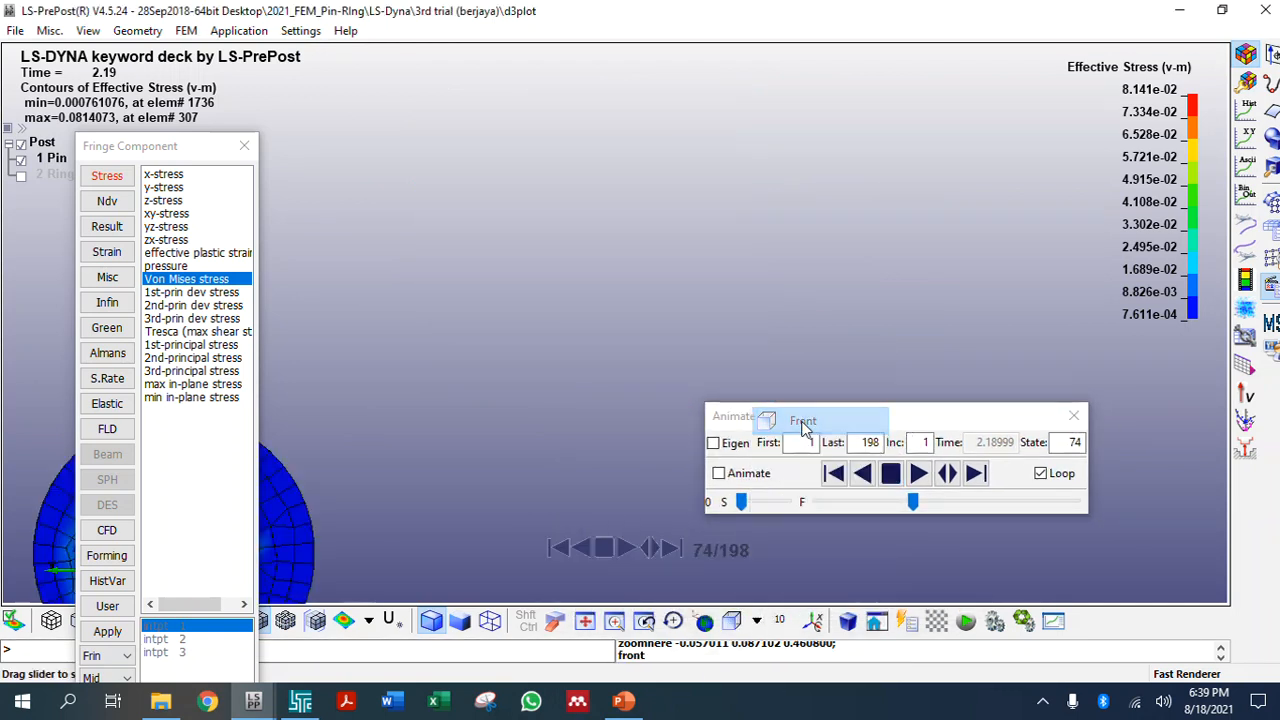
pyautogui.click(758, 622)
pyautogui.click(800, 503)
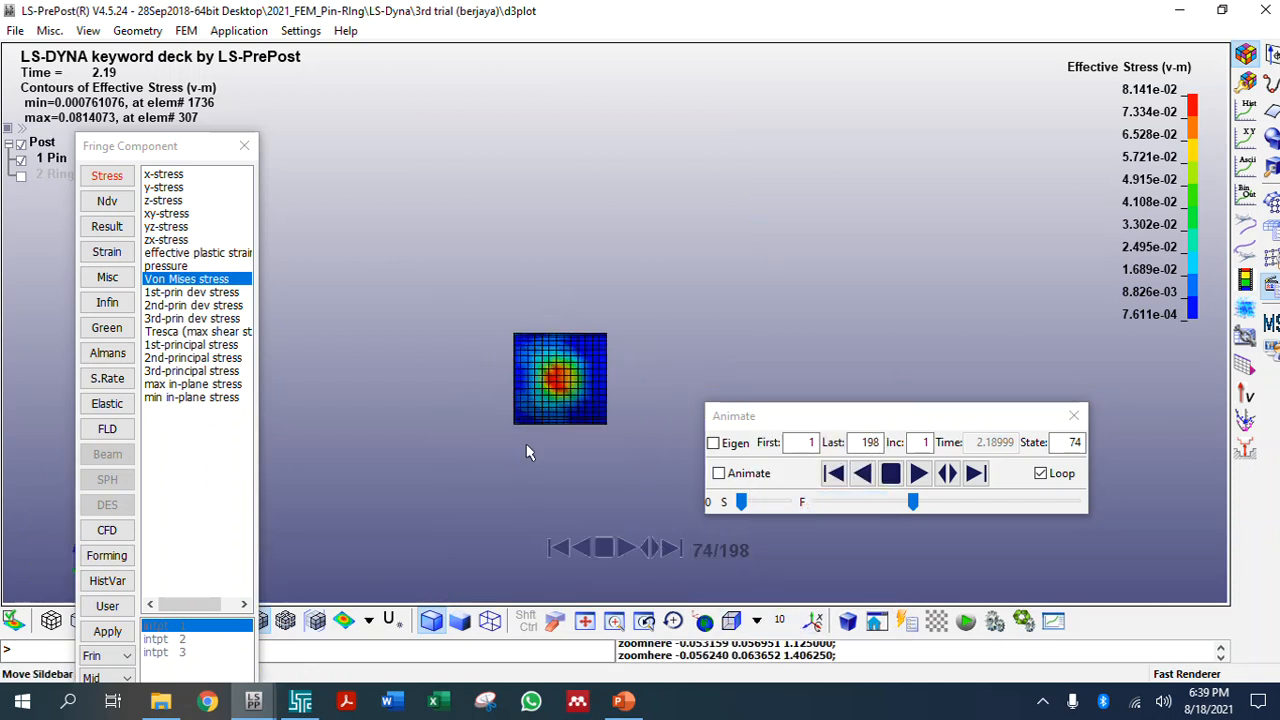
pyautogui.scroll(2, 588, 330)
pyautogui.moveTo(843, 423); pyautogui.dragTo(856, 460)
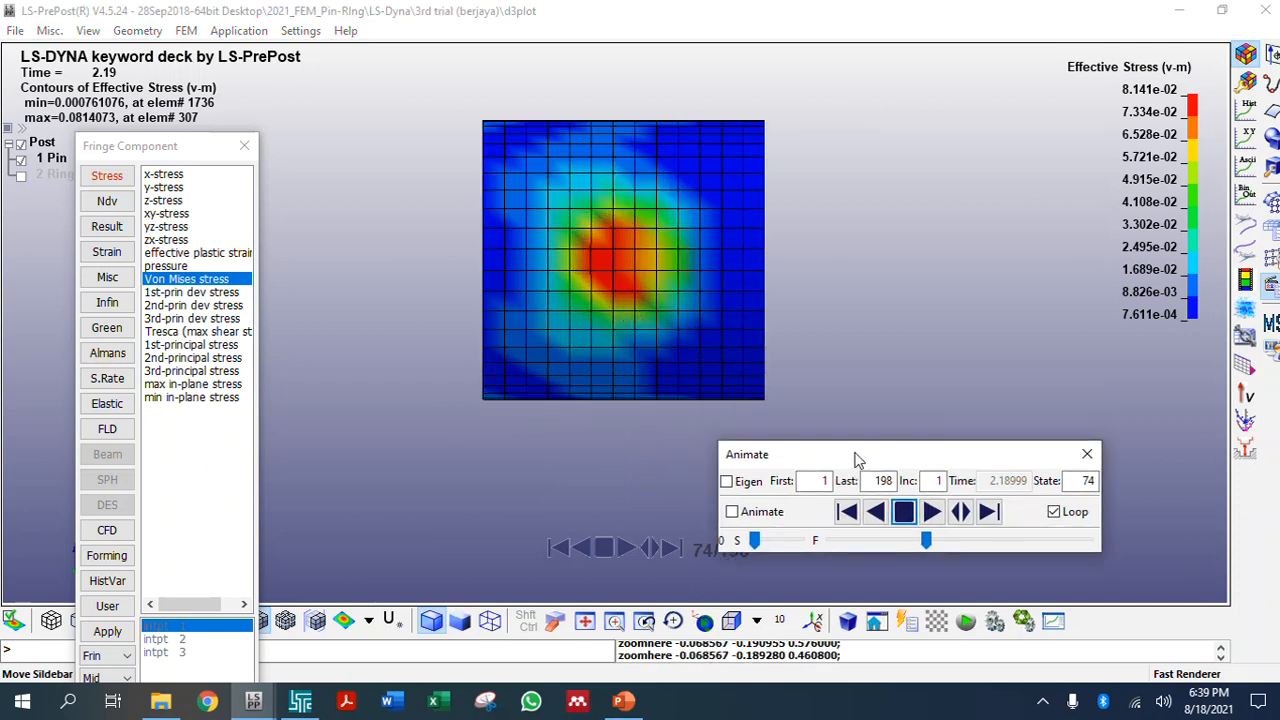
# Set the background to plain, keeping the pin's contact face and the stress legend in view
pyautogui.click(86, 32)
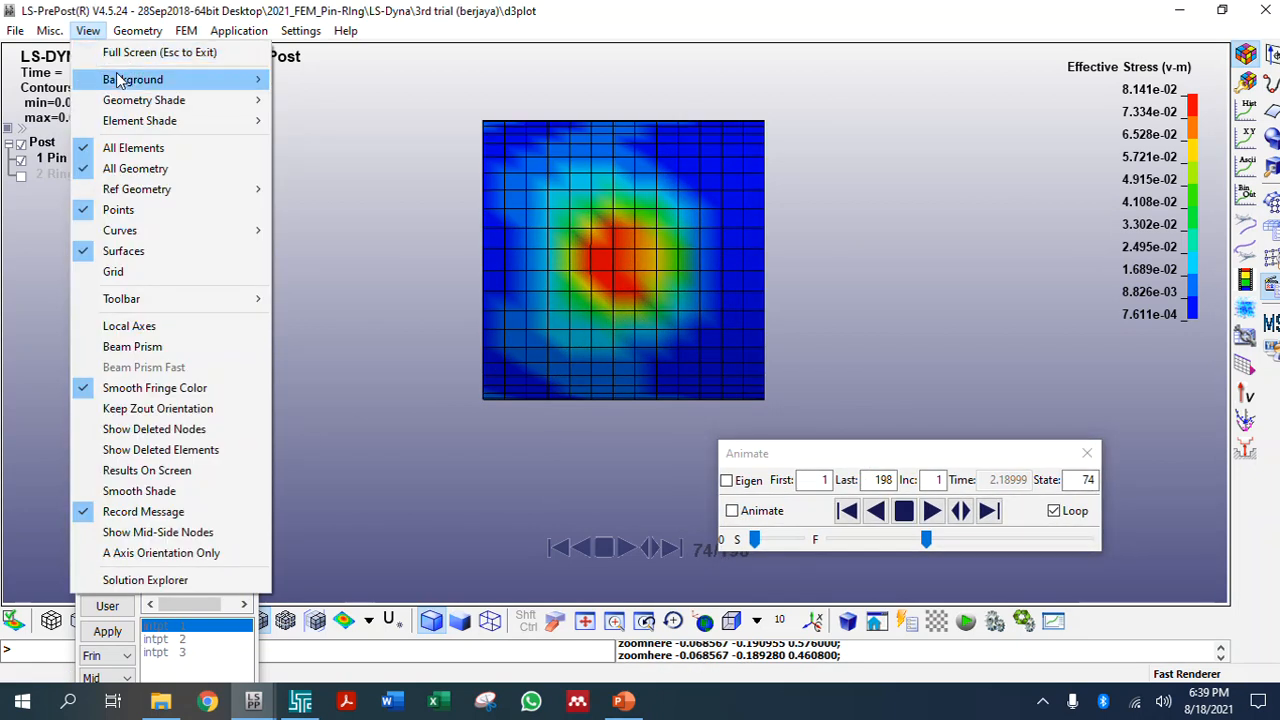
pyautogui.moveTo(120, 80)
pyautogui.click(302, 82)
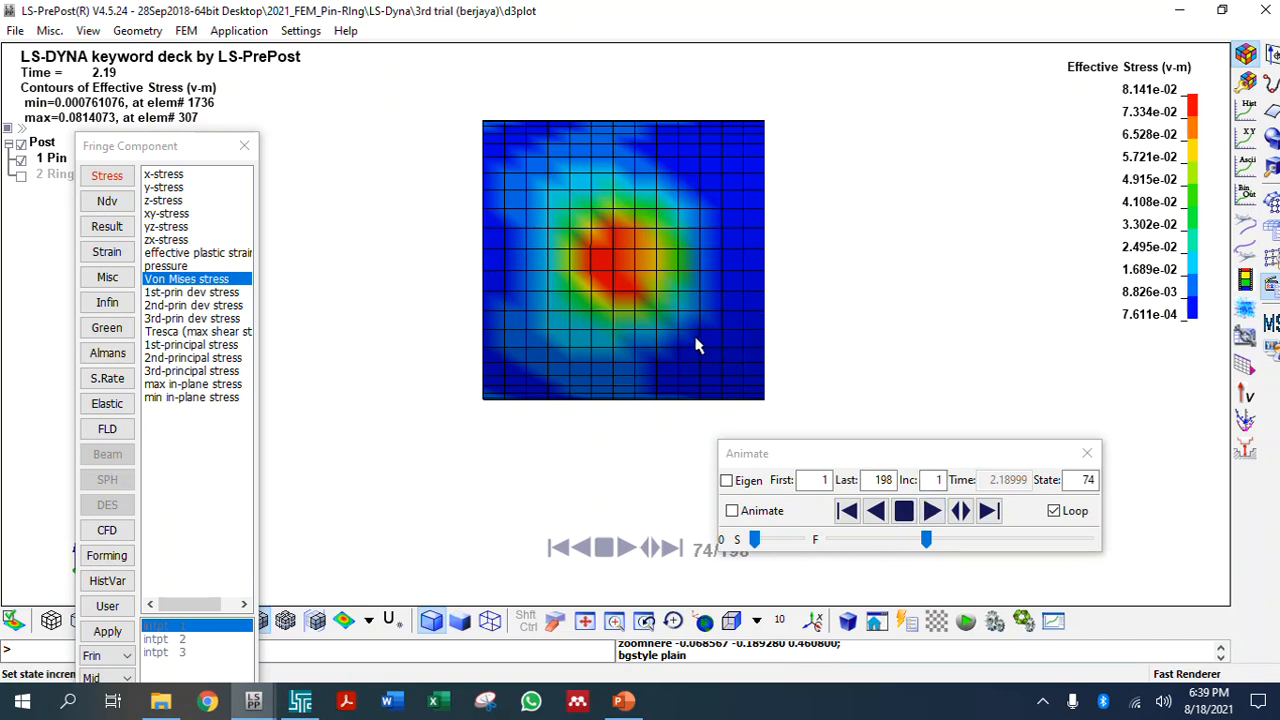
pyautogui.scroll(-2, 695, 337)
pyautogui.scroll(2, 508, 298)
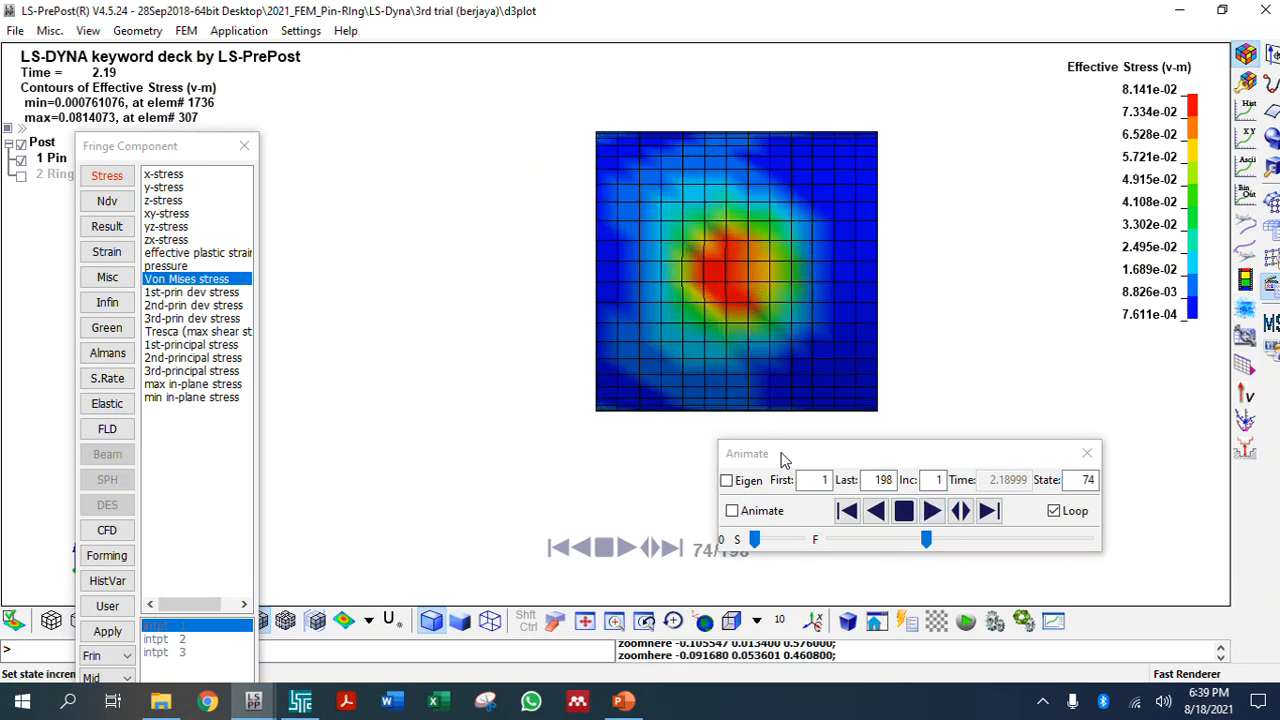
# Capture a rectangular snip of the pin's Von Mises contours with the legend in Snipping Tool and copy it
pyautogui.click(495, 703)
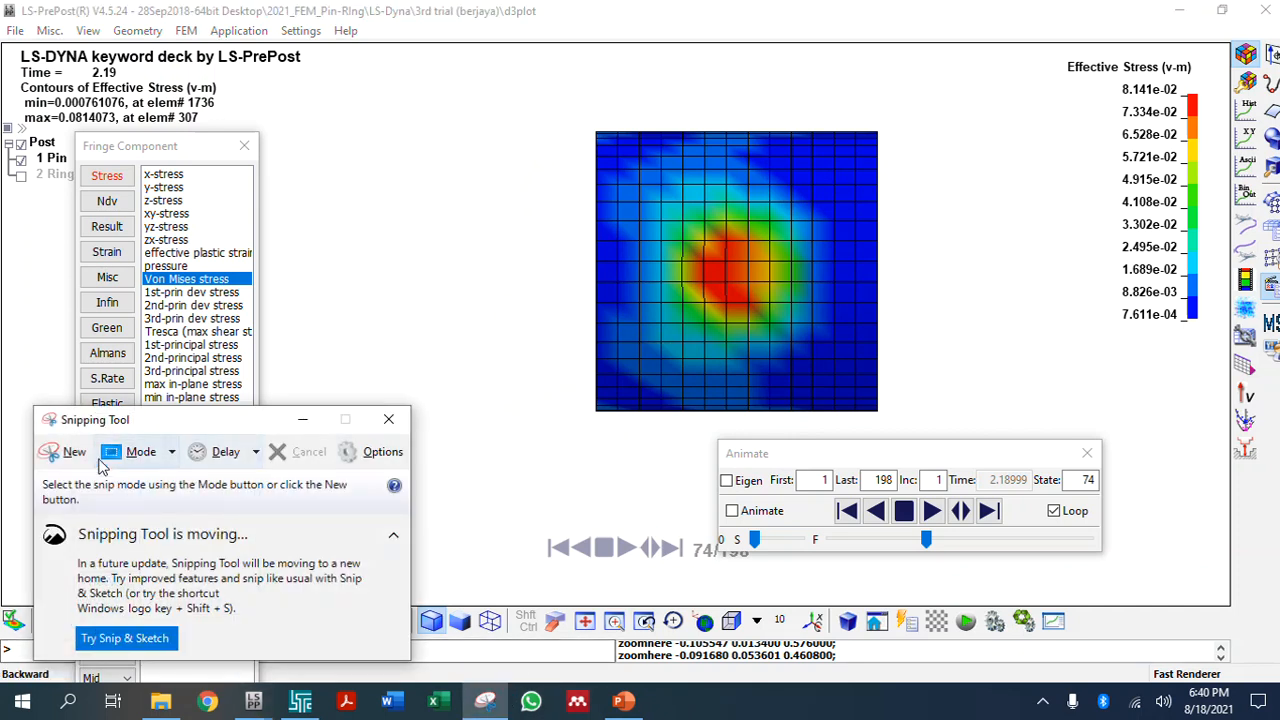
pyautogui.click(112, 452)
pyautogui.click(140, 498)
pyautogui.moveTo(1208, 54); pyautogui.dragTo(585, 423)
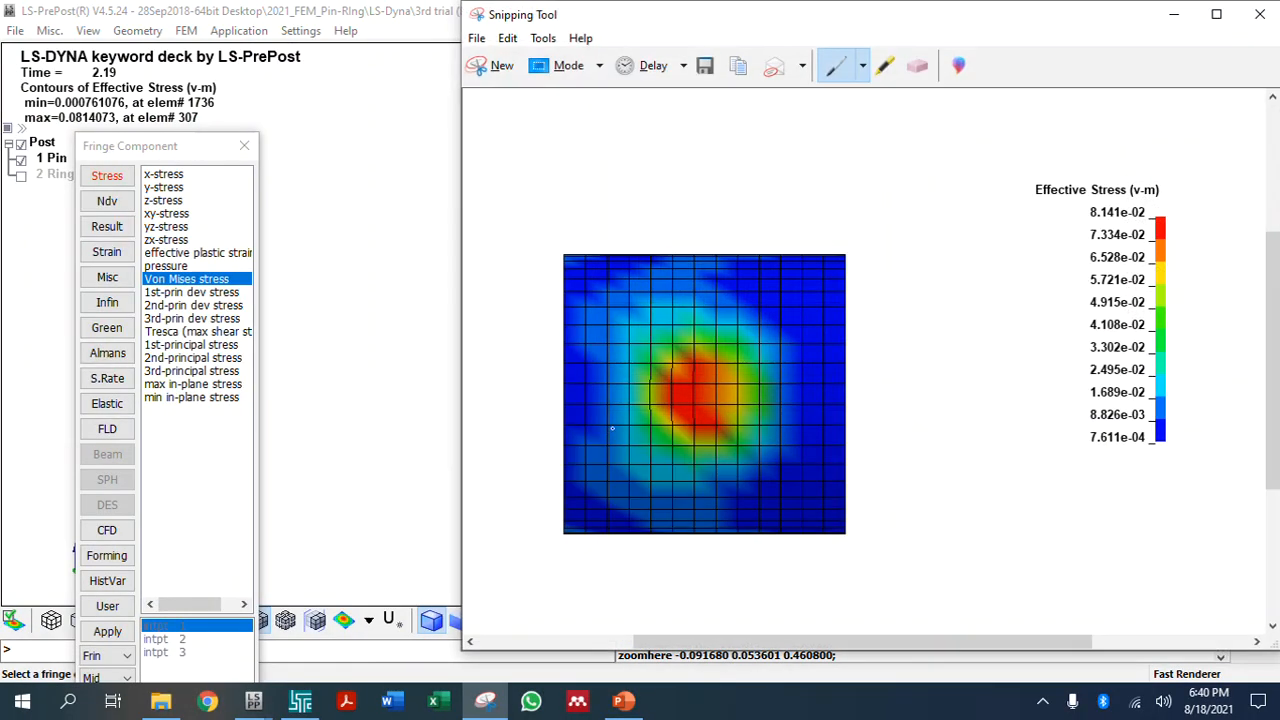
pyautogui.click(508, 38)
pyautogui.click(537, 61)
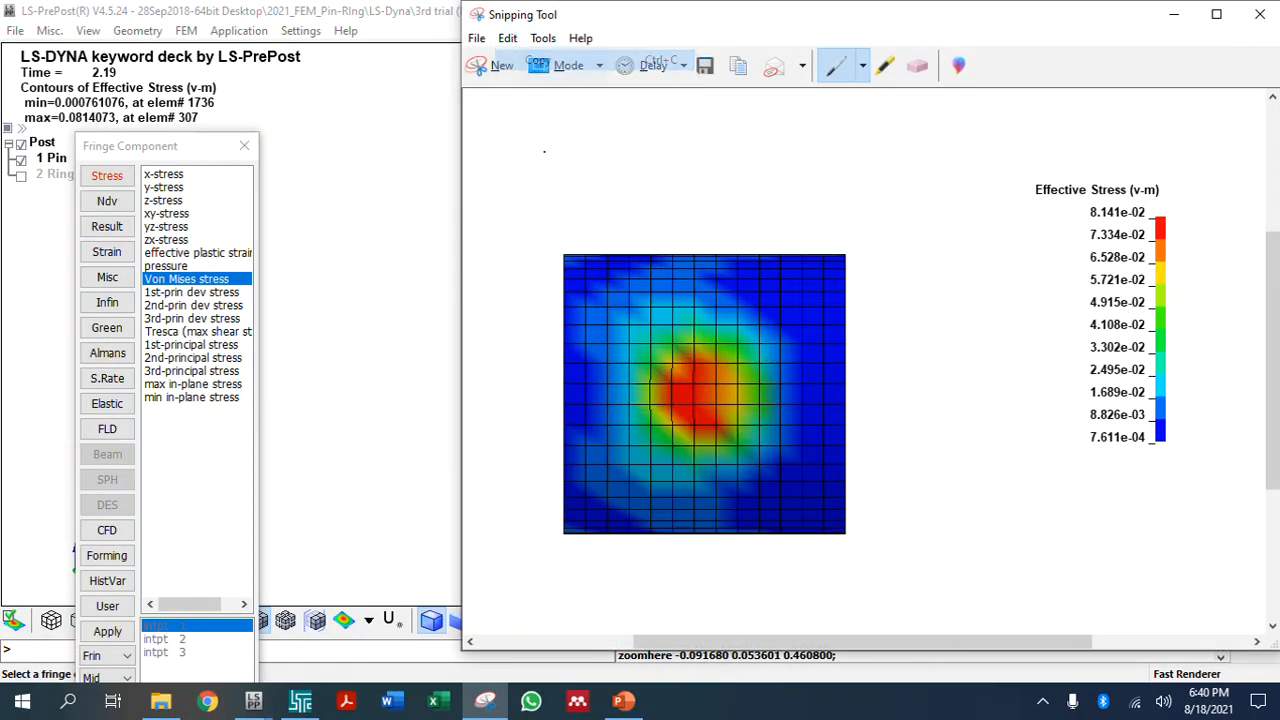
# Switch to the PowerPoint presentation, add a new slide after slide 5 and delete its title and text placeholders
pyautogui.click(623, 702)
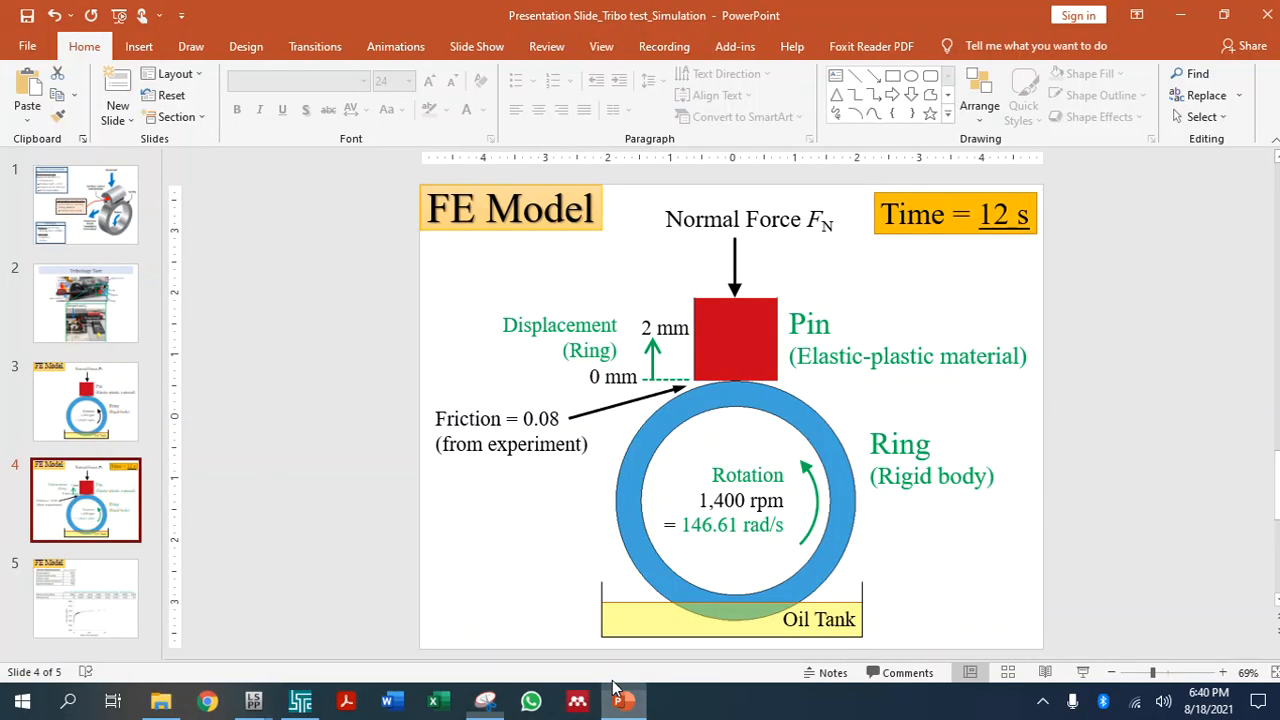
pyautogui.click(85, 637)
pyautogui.rightClick(90, 650)
pyautogui.click(105, 612)
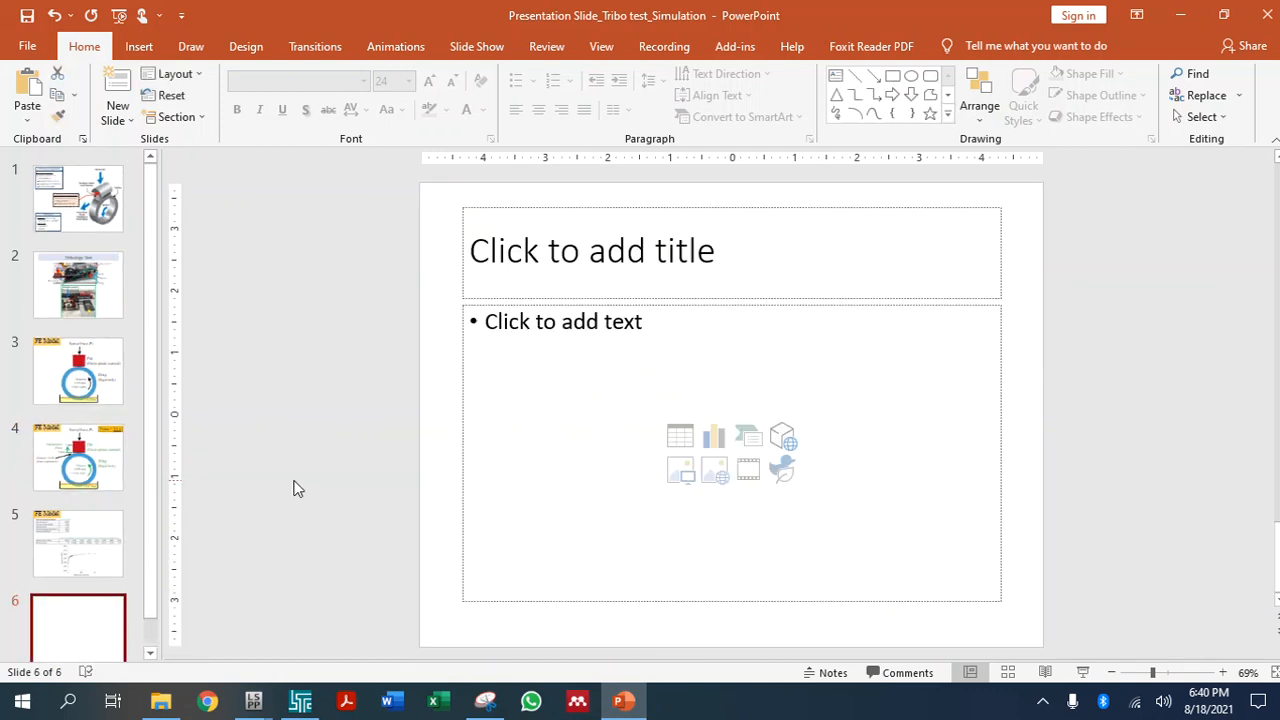
pyautogui.moveTo(396, 190)
pyautogui.mouseDown()
pyautogui.moveTo(803, 217)
pyautogui.moveTo(1146, 621)
pyautogui.mouseUp()
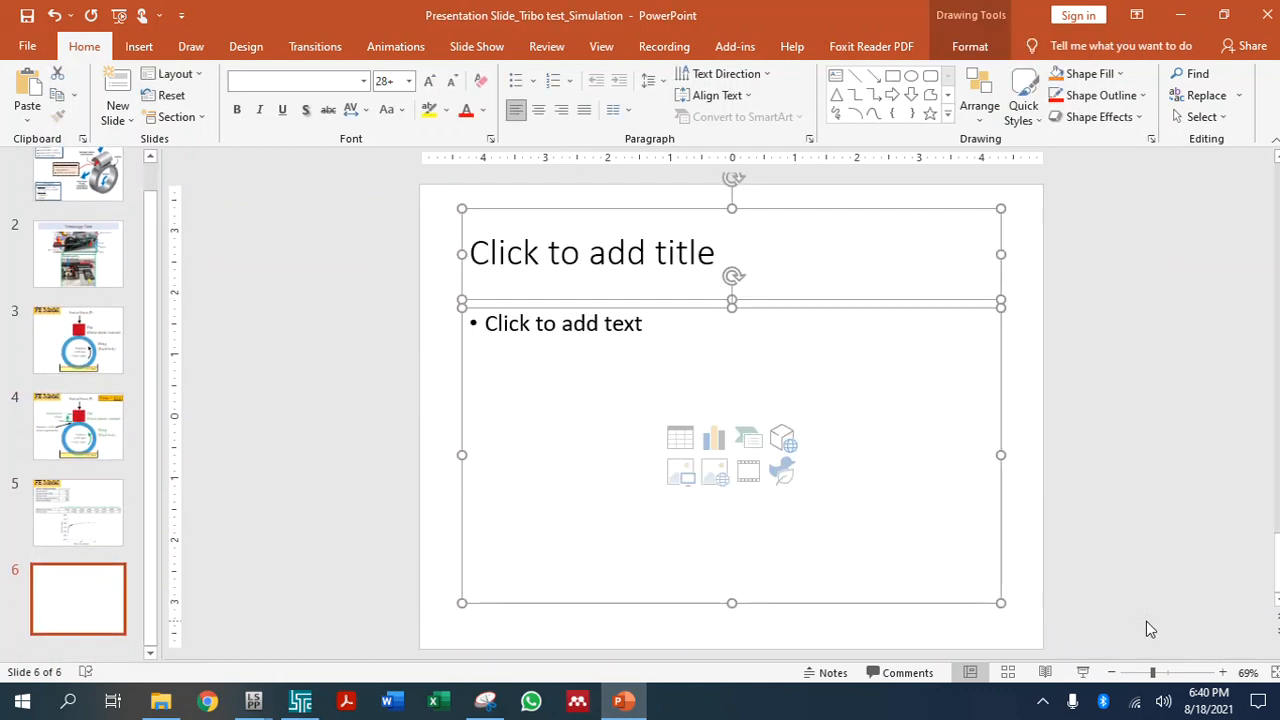
pyautogui.press('Delete')
# Paste the copied Von Mises stress snip onto slide 6 and position it on the slide
pyautogui.hotkey('ctrl', 'v')
pyautogui.moveTo(834, 543); pyautogui.dragTo(760, 439)
pyautogui.click(758, 555)
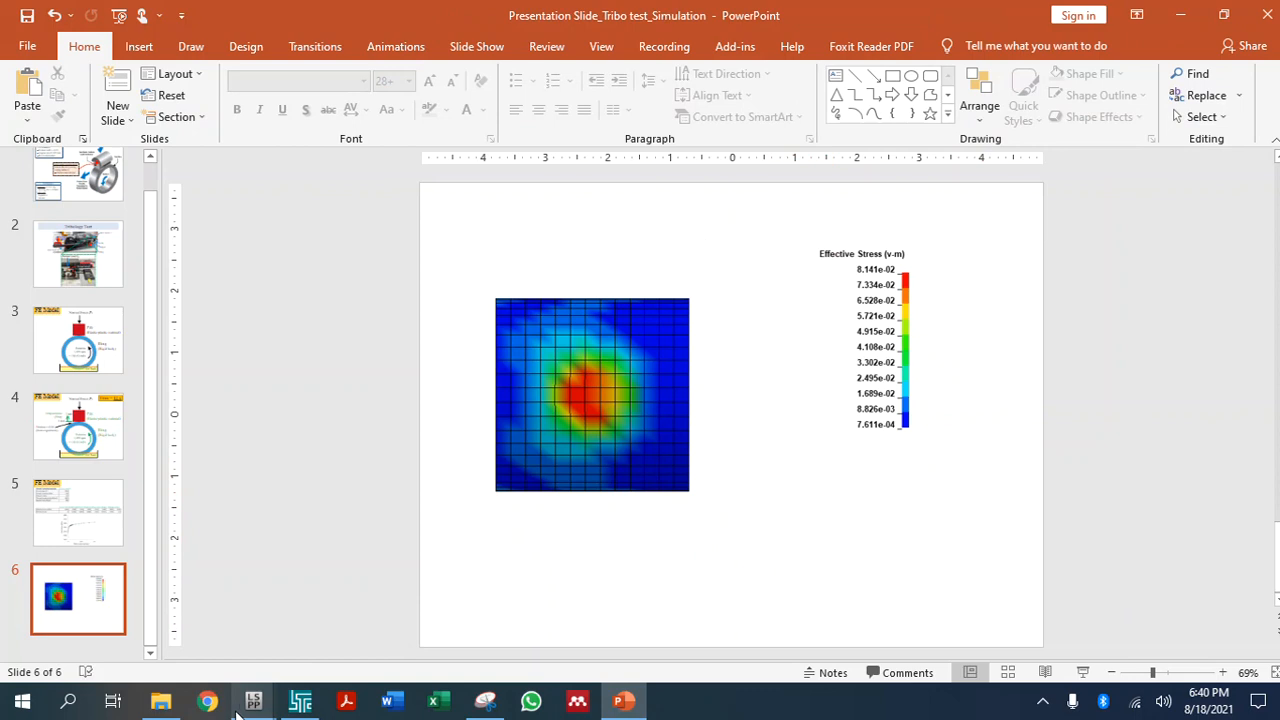
# Switch back to LS-PrePost and view the Tresca (max shear stress) contours on the pin
pyautogui.moveTo(250, 700)
pyautogui.click(341, 630)
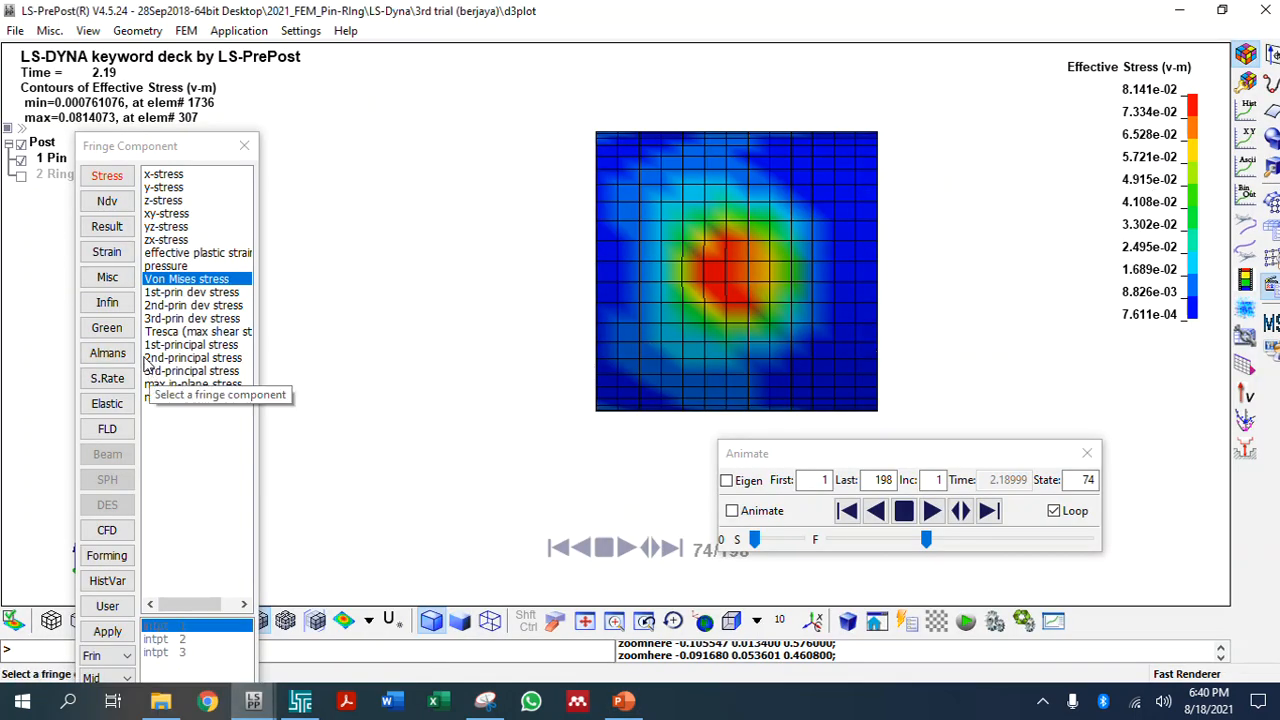
pyautogui.click(155, 331)
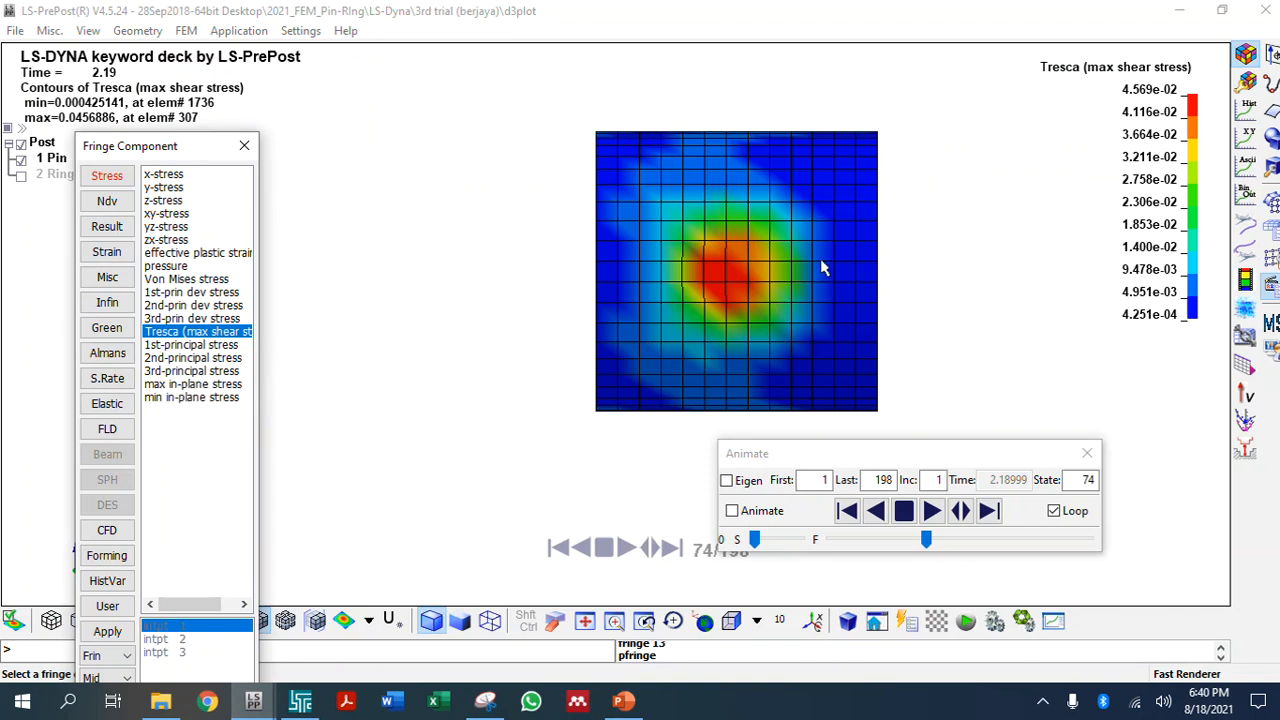
# Display the temperature contours on the pin's contact face at state 161
pyautogui.click(107, 277)
pyautogui.click(162, 188)
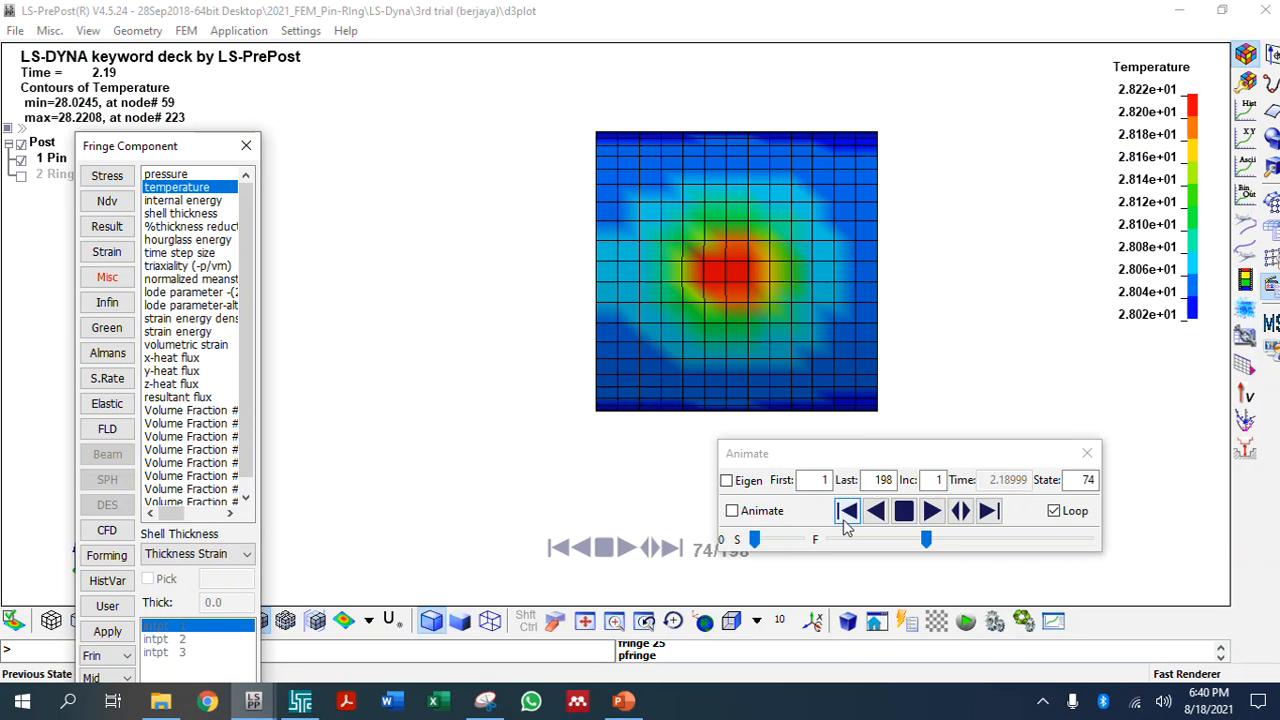
pyautogui.moveTo(927, 540); pyautogui.dragTo(1041, 540)
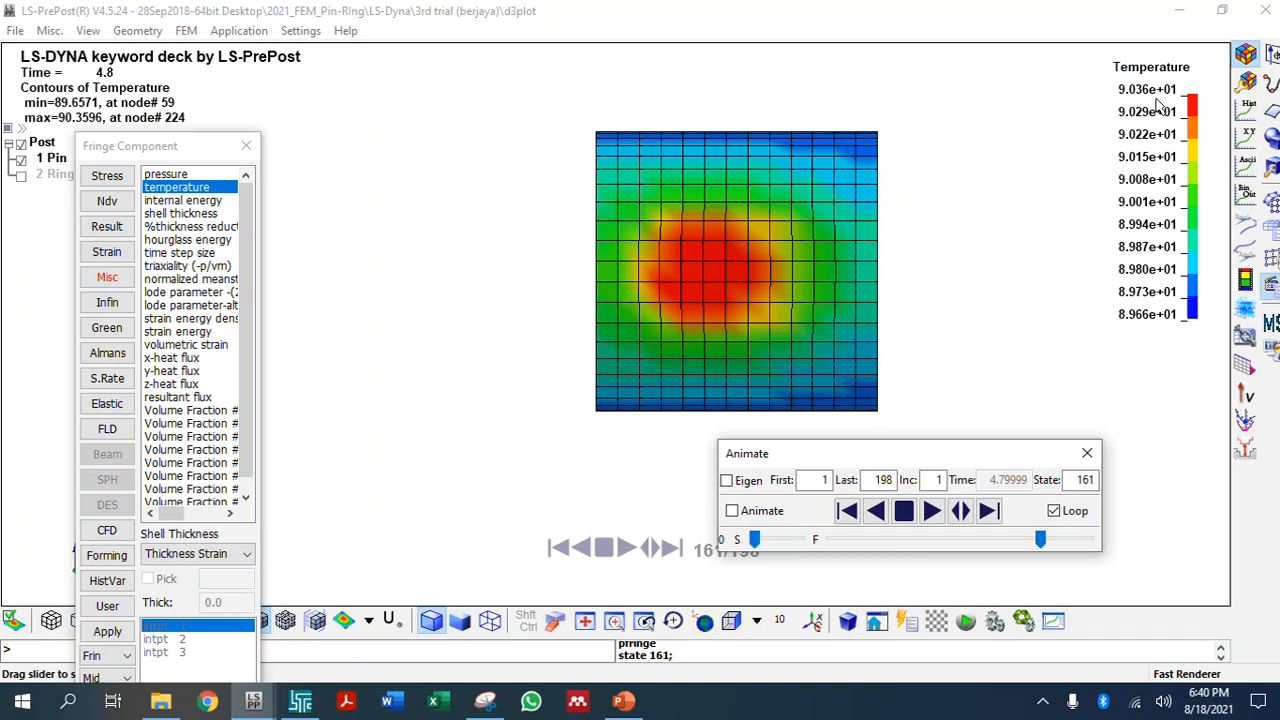
# Capture a new snip of the pin's temperature contours with the legend in Snipping Tool and copy it
pyautogui.click(484, 701)
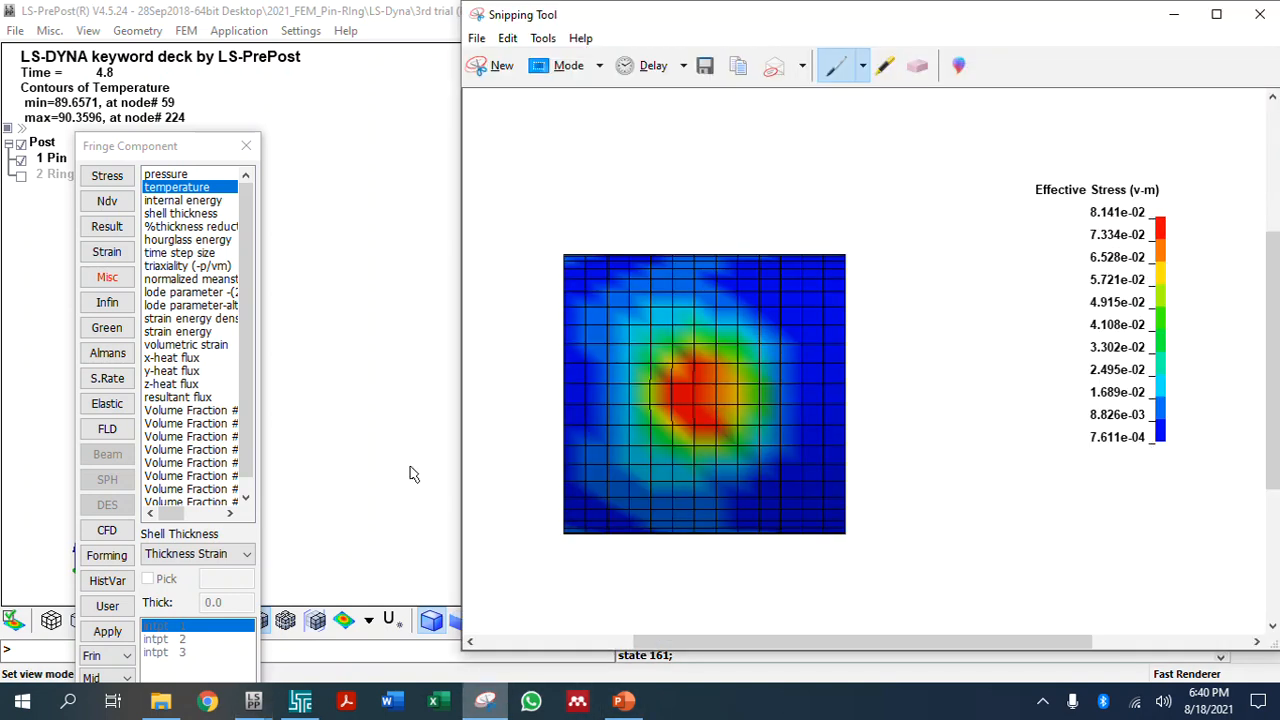
pyautogui.click(500, 66)
pyautogui.moveTo(1203, 59); pyautogui.dragTo(584, 432)
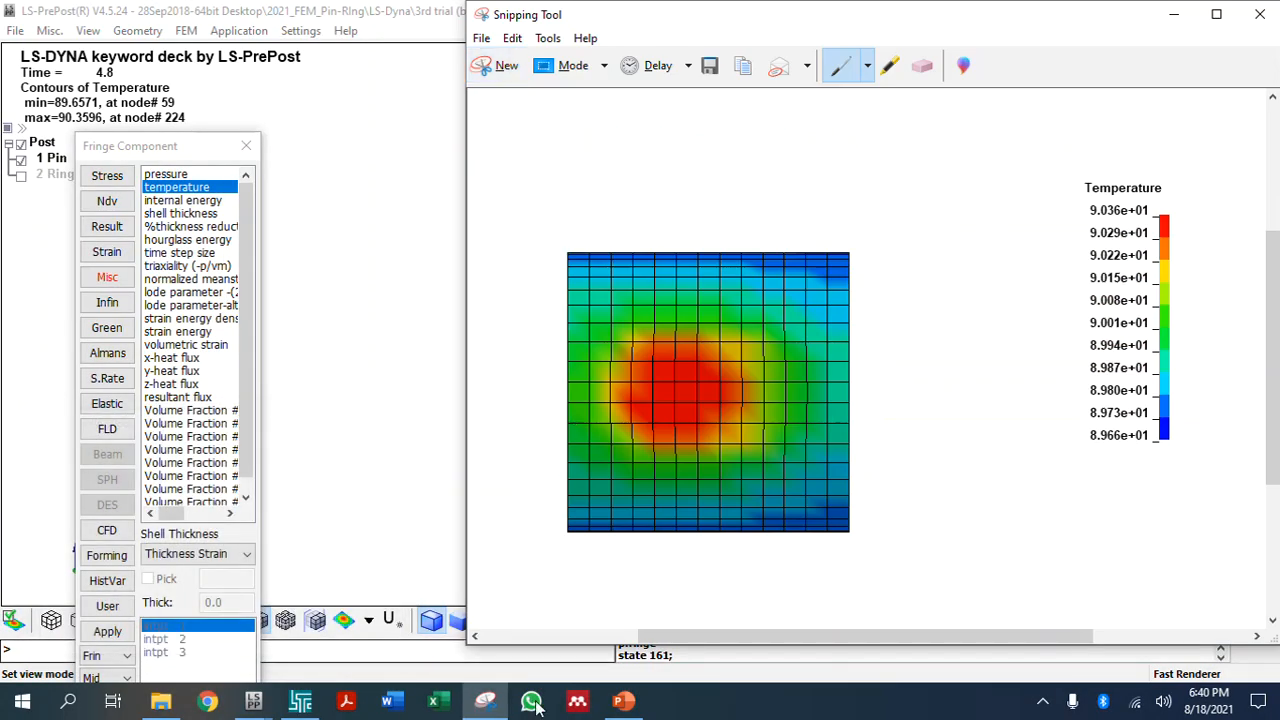
pyautogui.rightClick(770, 450)
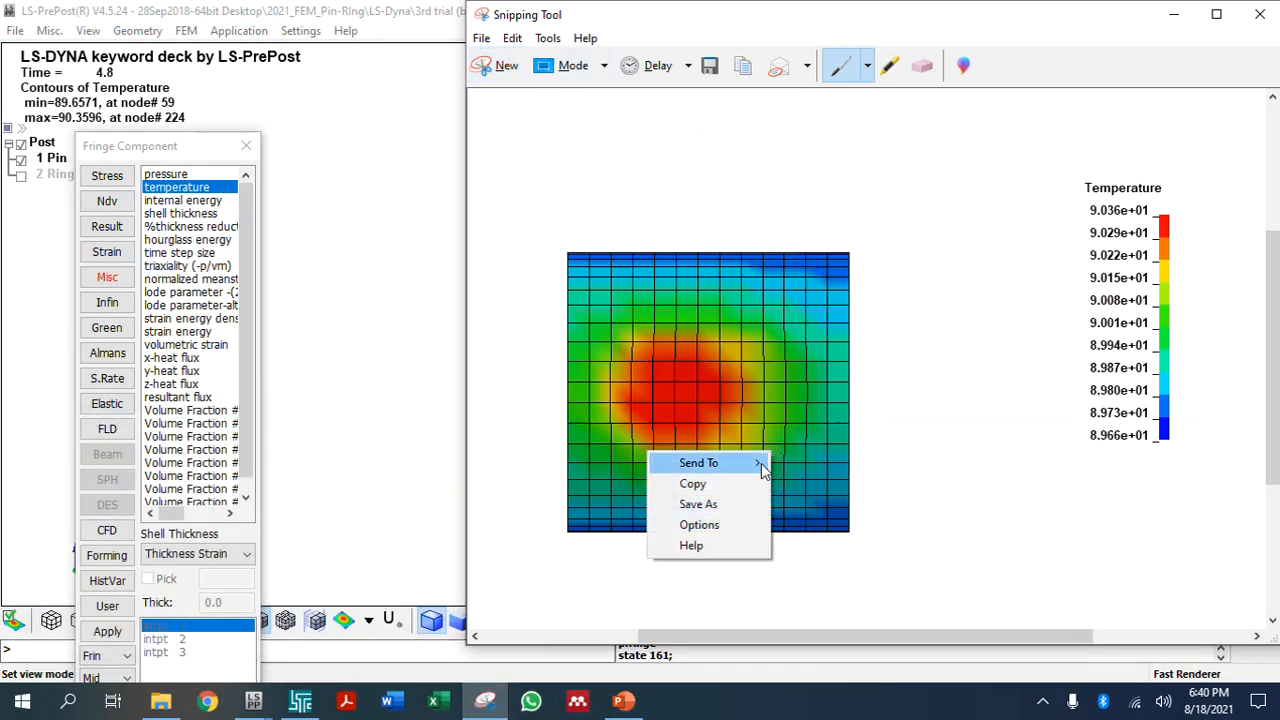
pyautogui.click(726, 486)
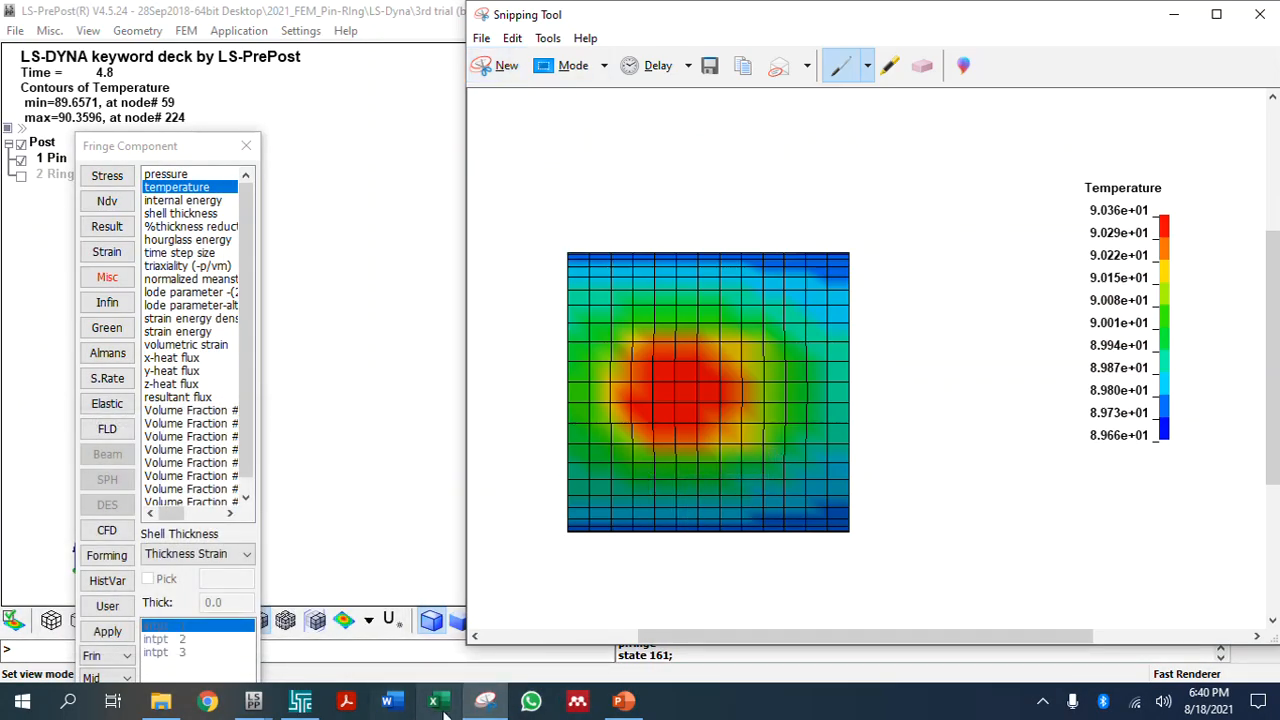
# Switch to PowerPoint, then shrink the Von Mises stress picture and place it in the upper half of slide 6
pyautogui.click(623, 701)
pyautogui.moveTo(625, 405); pyautogui.dragTo(637, 264)
pyautogui.hotkey('ctrl', 'v')
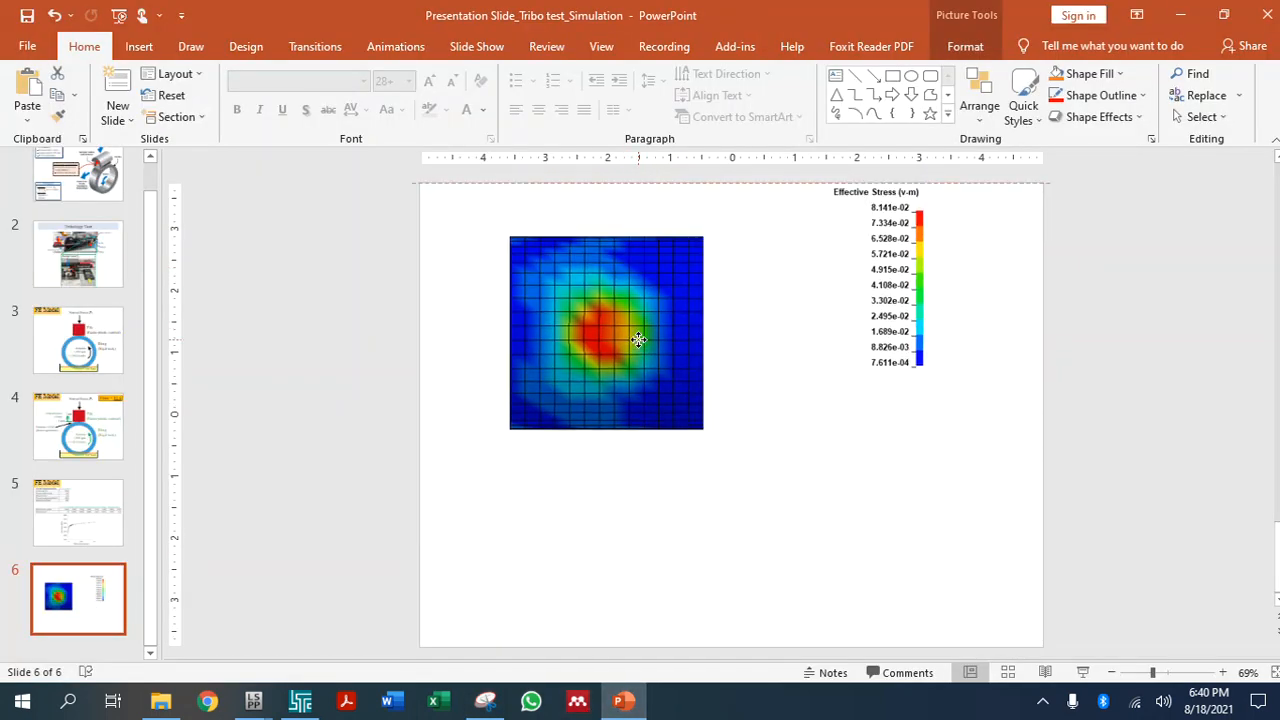
pyautogui.moveTo(931, 437); pyautogui.dragTo(876, 405)
pyautogui.moveTo(817, 369); pyautogui.dragTo(840, 378)
# Paste the temperature snip, shrink it to about 6.16" wide by 3.65" high, and place it below the stress picture
pyautogui.click(497, 516)
pyautogui.hotkey('ctrl', 'v')
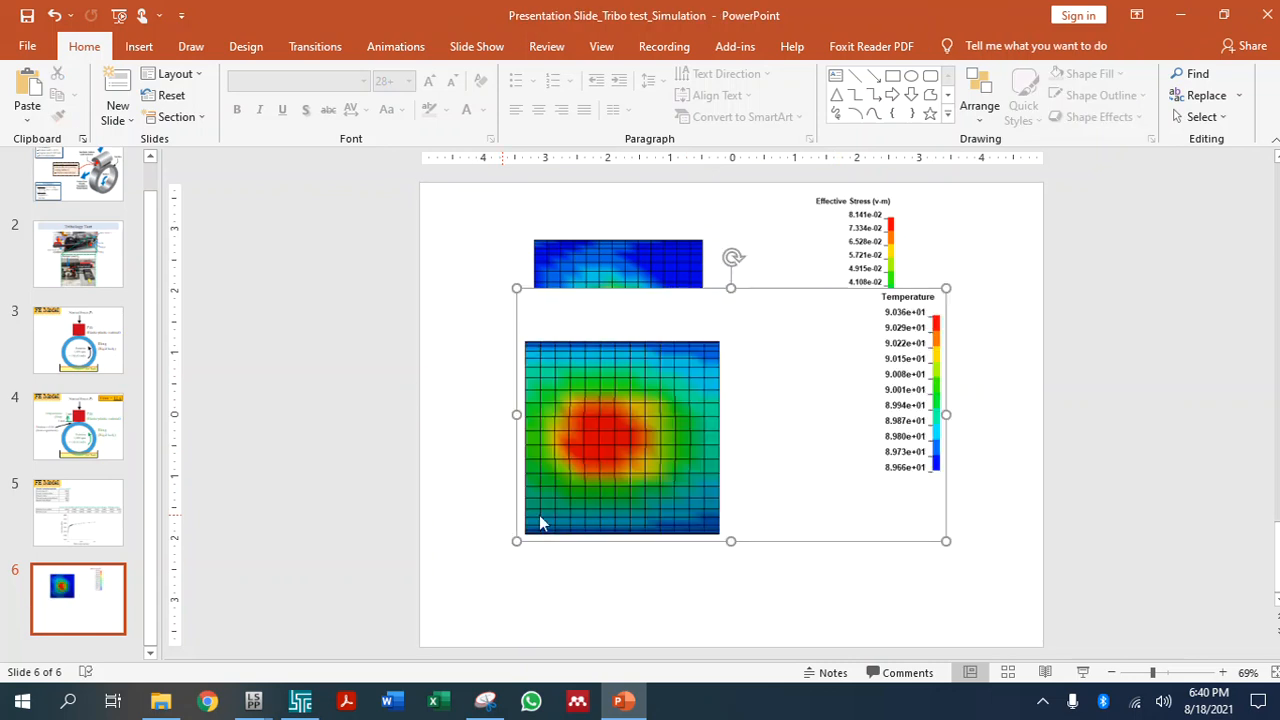
pyautogui.moveTo(953, 285); pyautogui.dragTo(896, 358)
pyautogui.moveTo(834, 406); pyautogui.dragTo(717, 570)
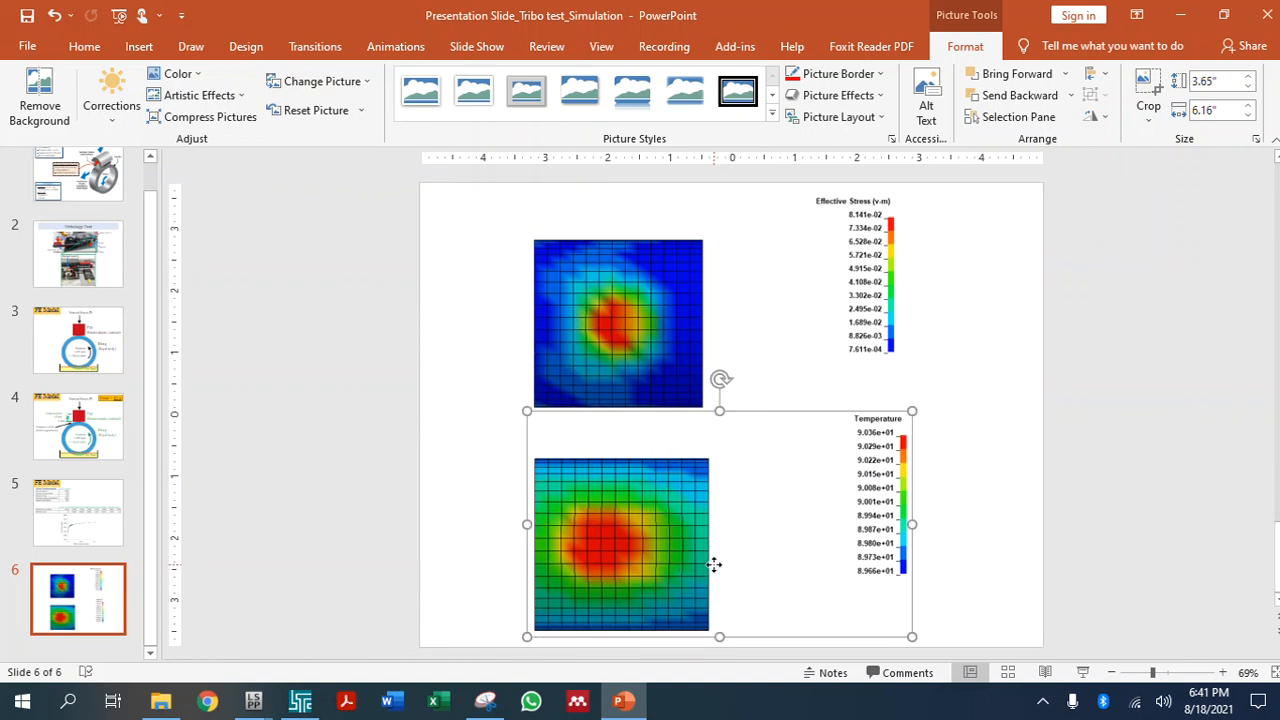
# Switch back to LS-PrePost and give the model view a faded background
pyautogui.click(997, 523)
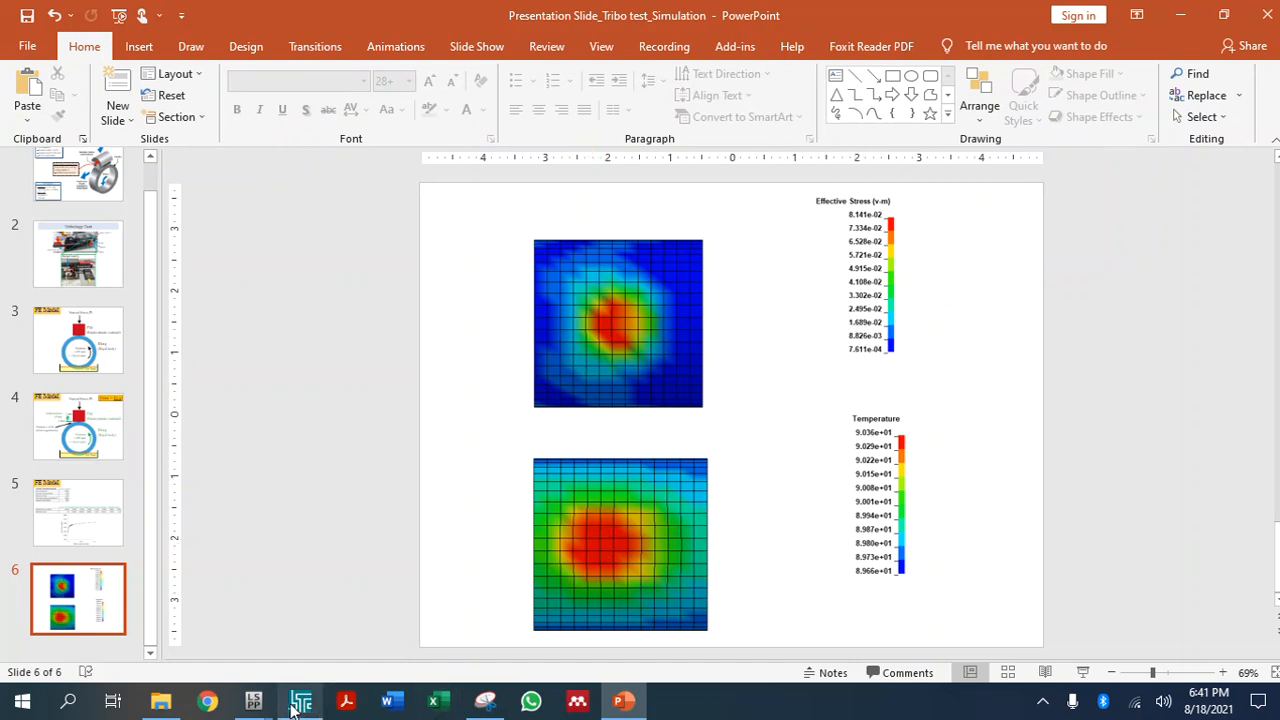
pyautogui.moveTo(254, 706)
pyautogui.click(314, 634)
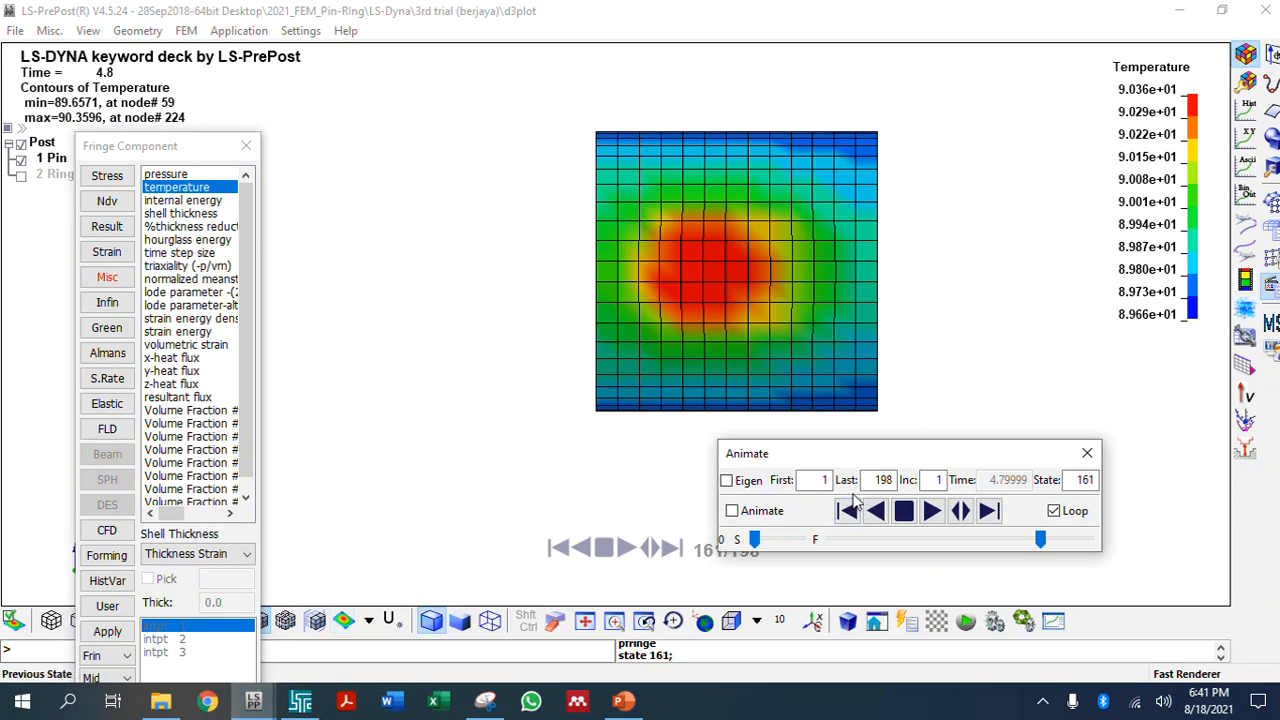
pyautogui.doubleClick(887, 481)
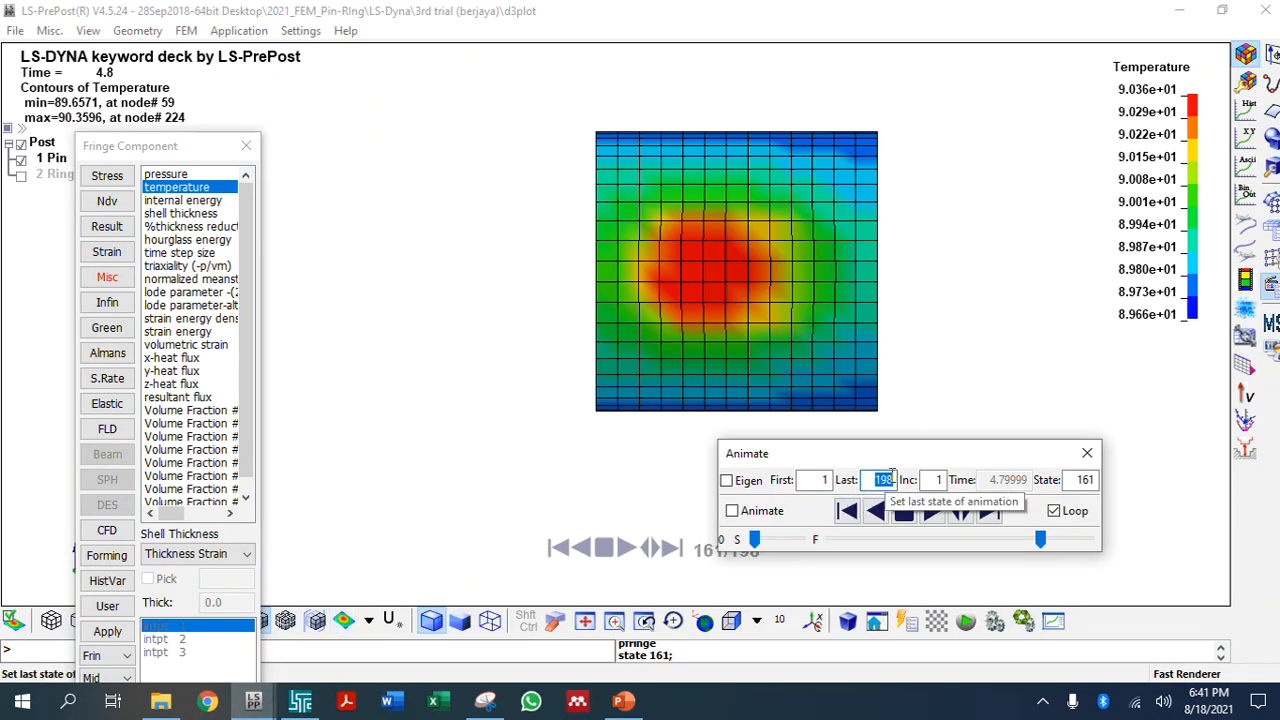
pyautogui.doubleClick(1083, 480)
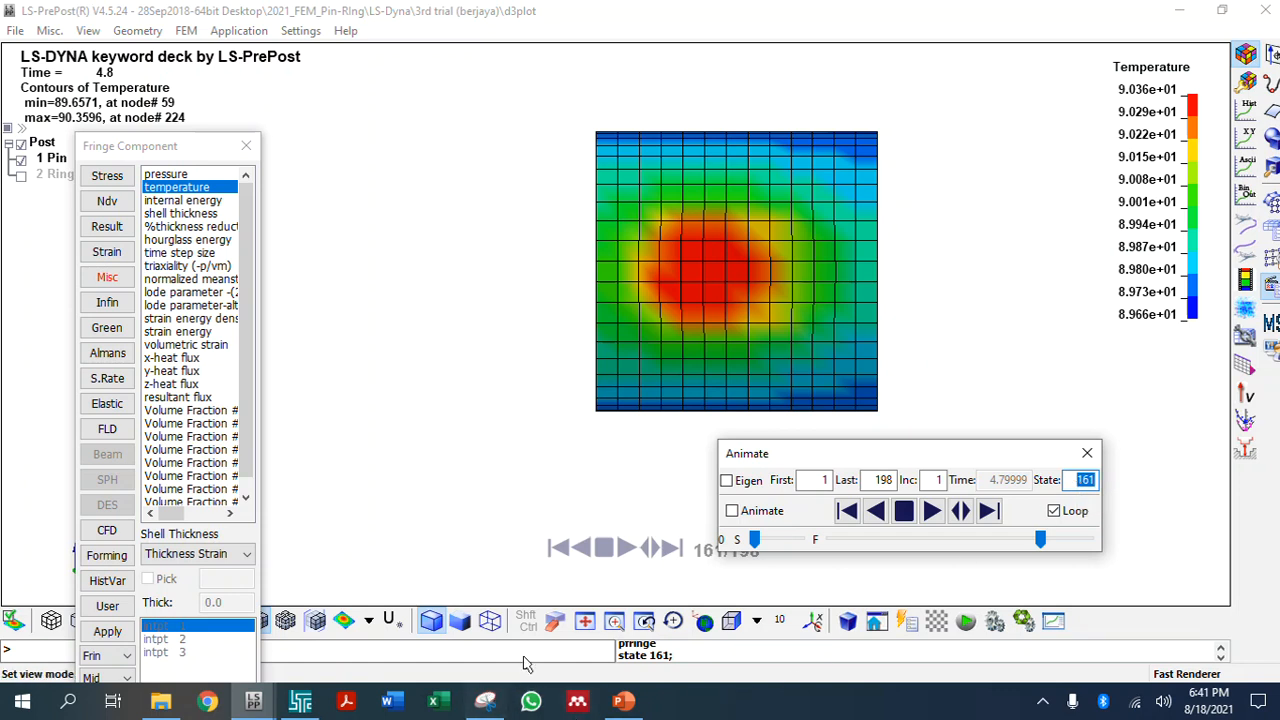
pyautogui.click(88, 31)
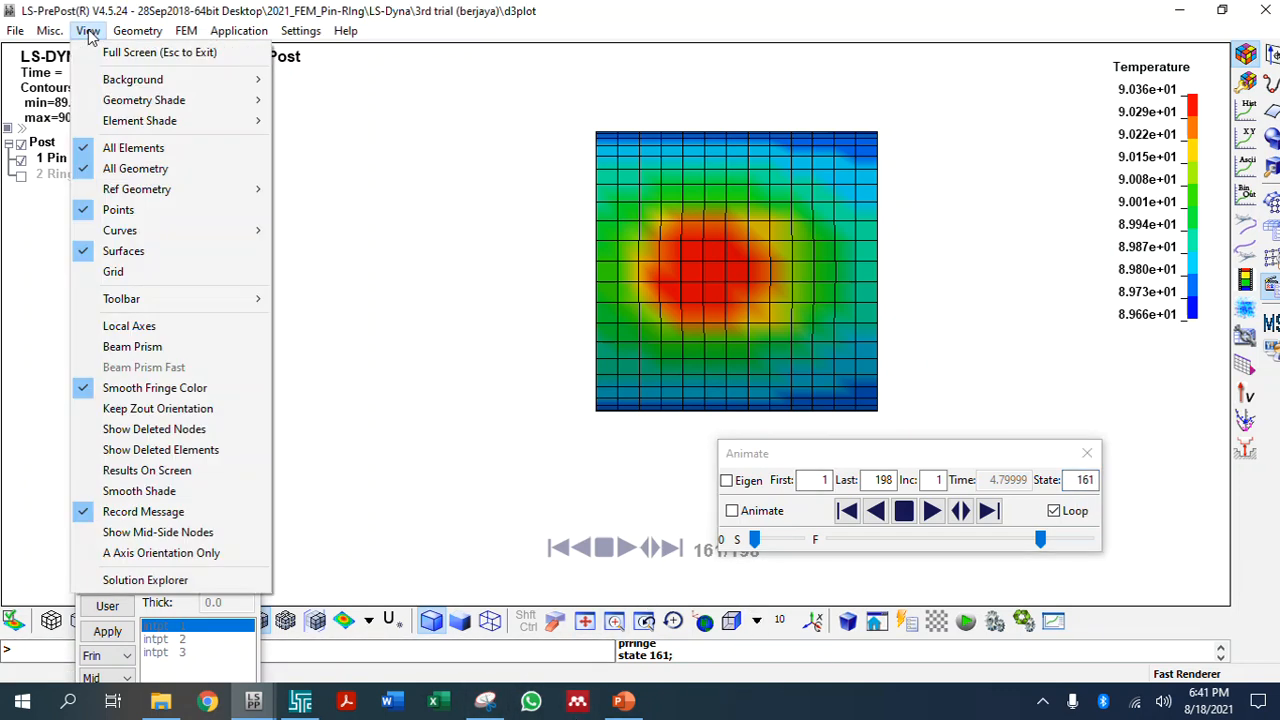
pyautogui.moveTo(180, 80)
pyautogui.click(308, 100)
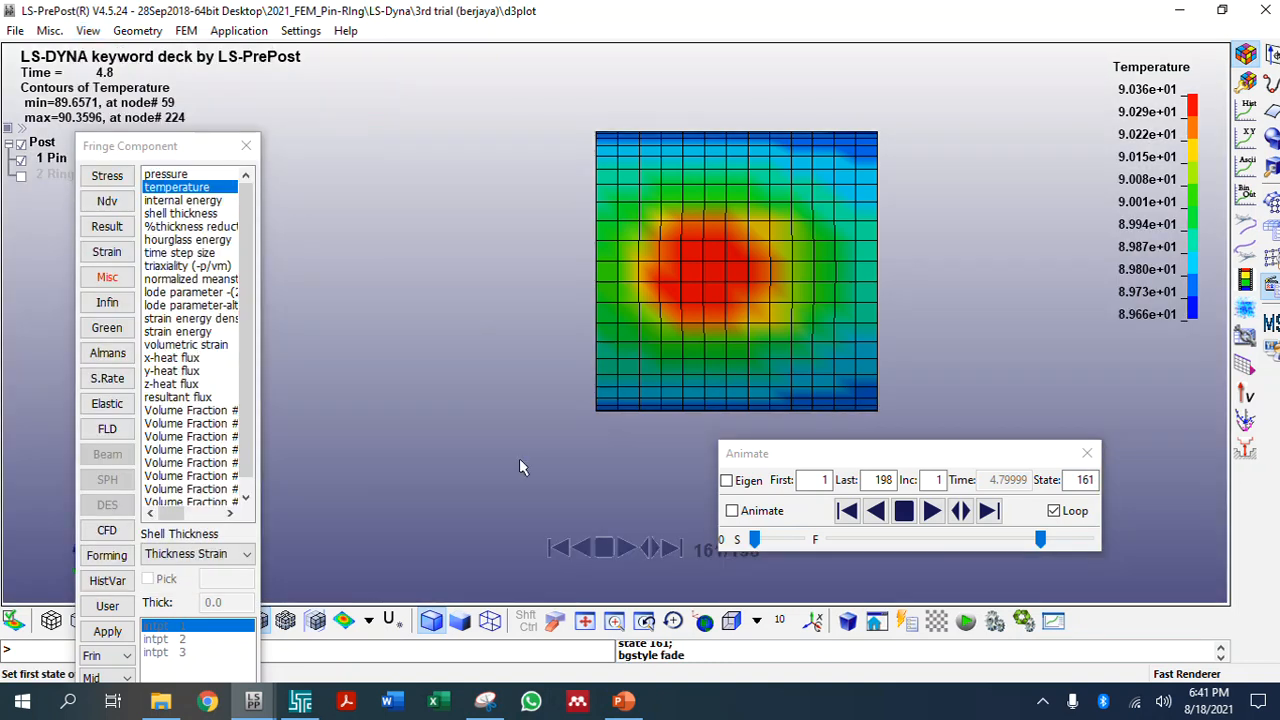
# Switch the temperature fringe range to user-defined limits, with a minimum of 0 and a maximum of 150
pyautogui.moveTo(183, 147); pyautogui.dragTo(1073, 40)
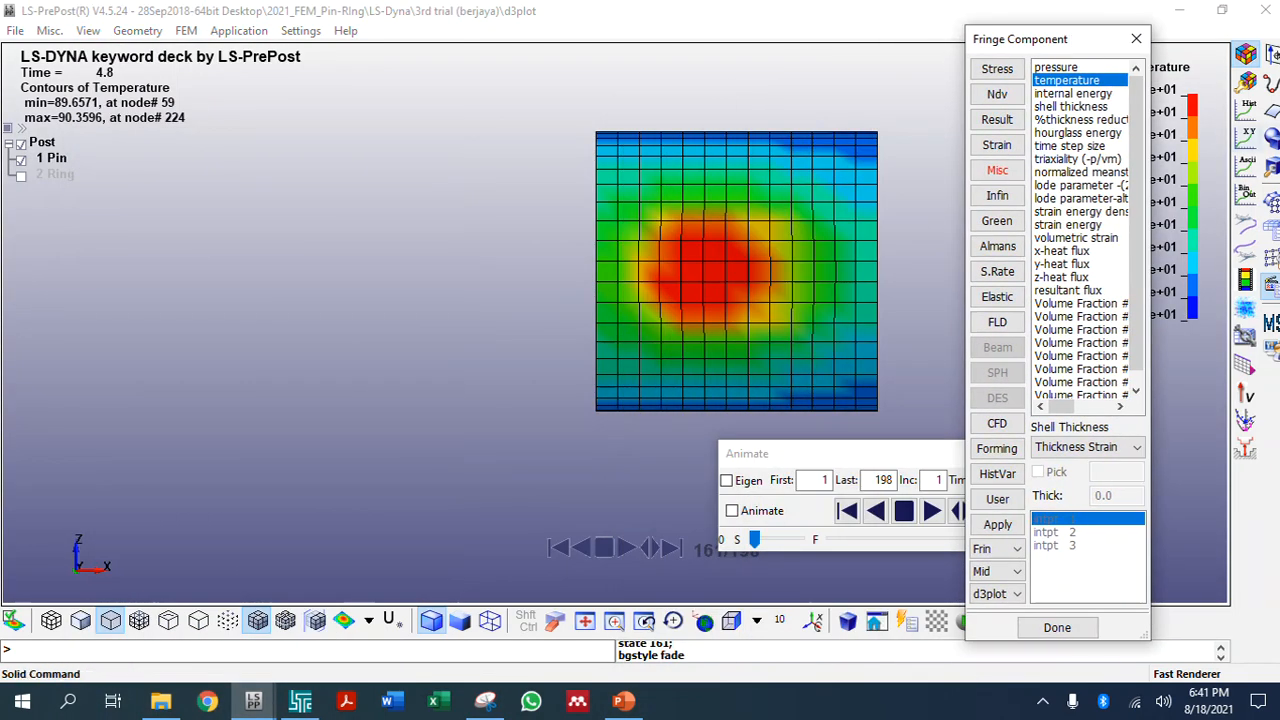
pyautogui.click(1250, 86)
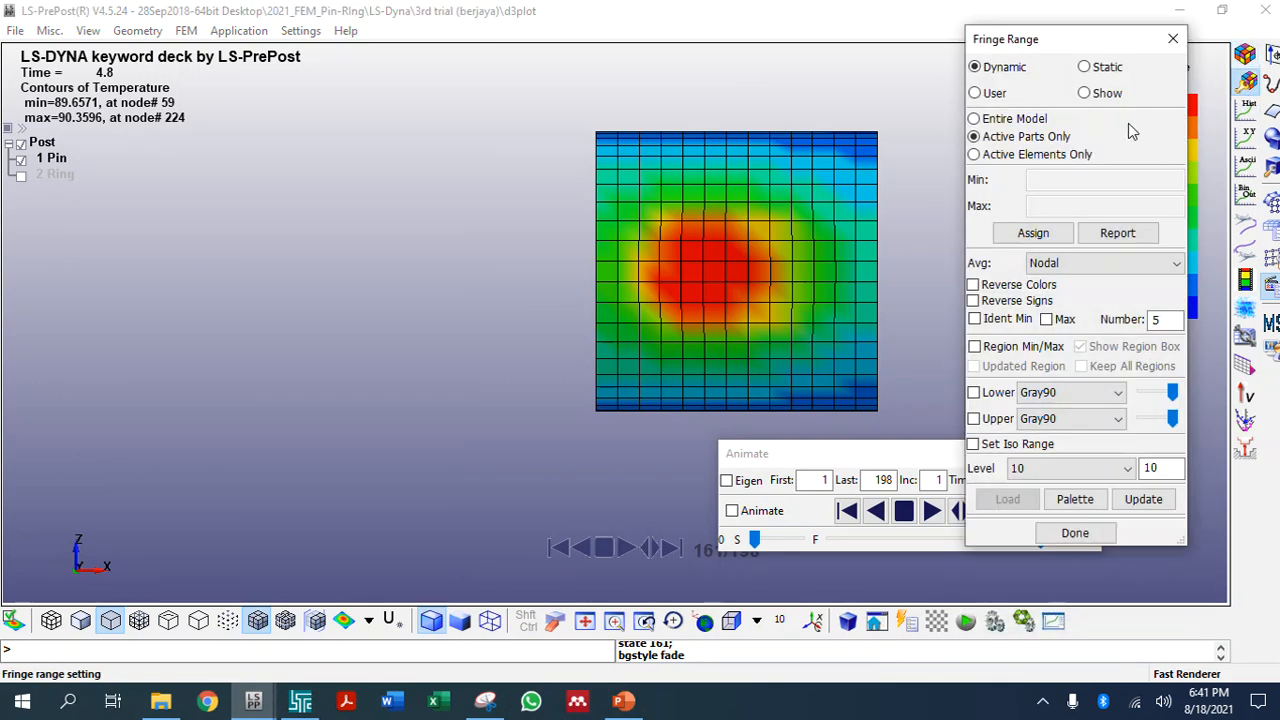
pyautogui.click(992, 93)
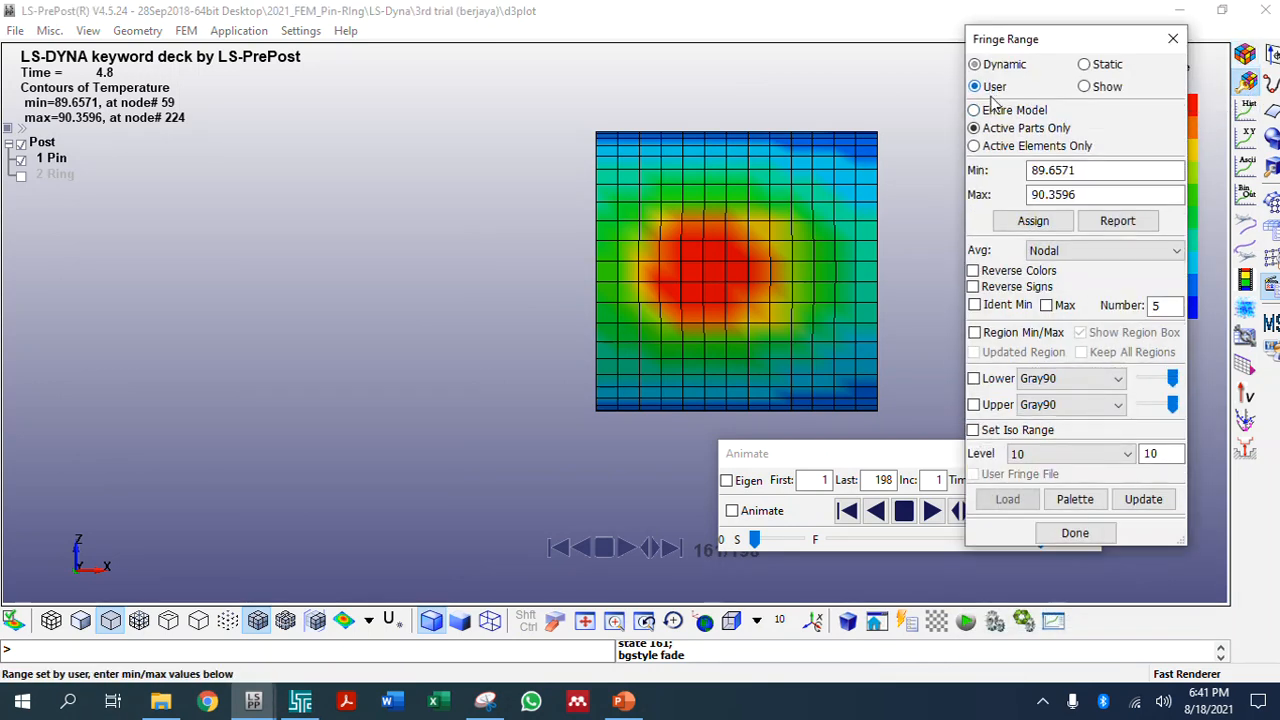
pyautogui.click(1033, 220)
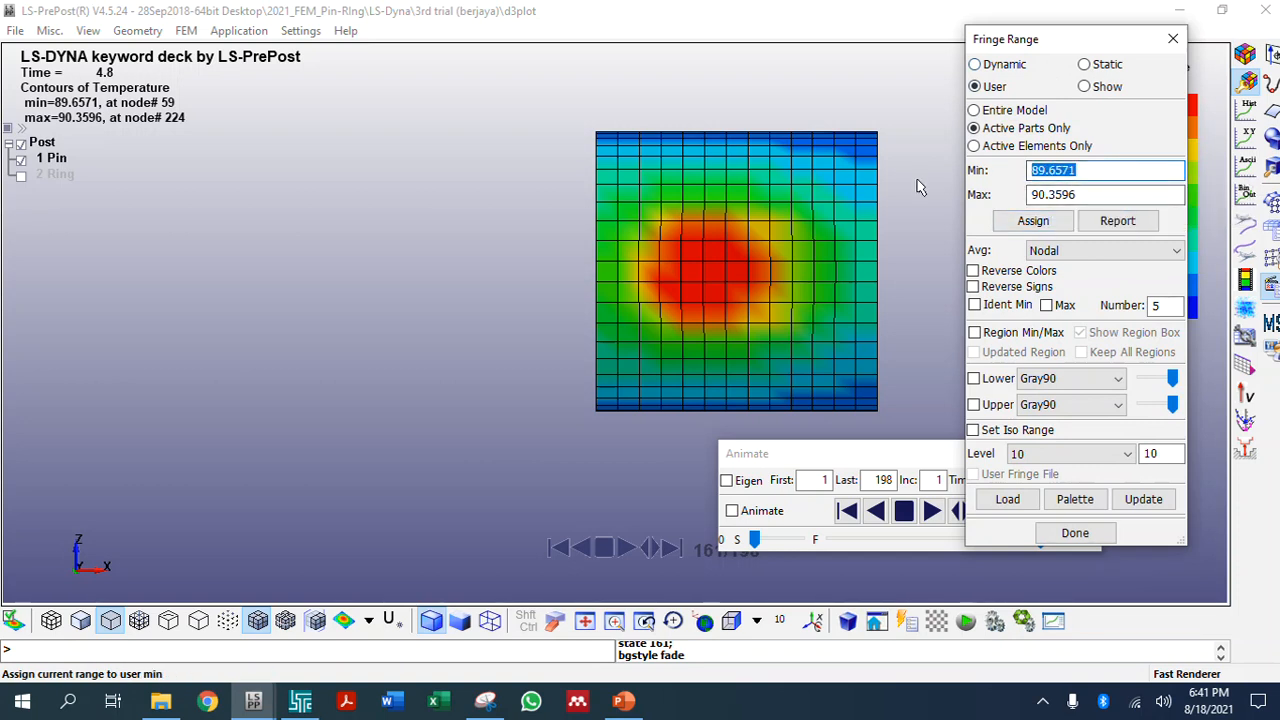
pyautogui.write('0')
pyautogui.press('Return')
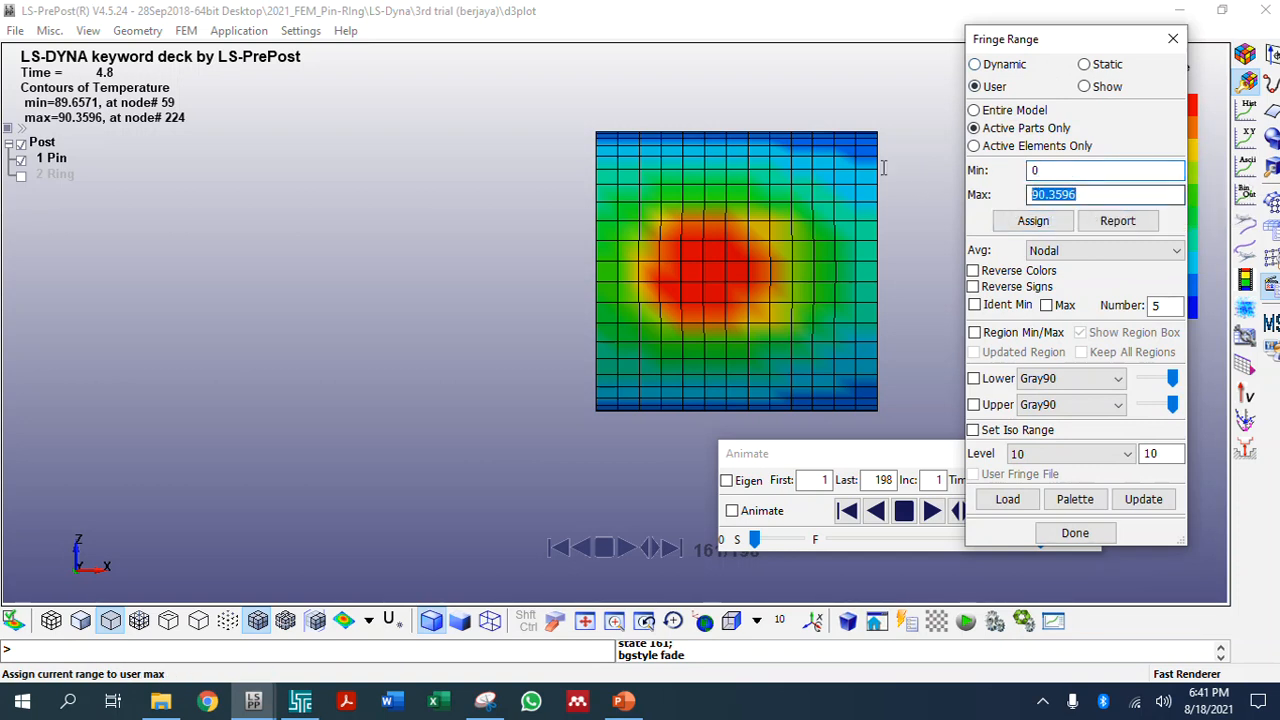
pyautogui.write('15')
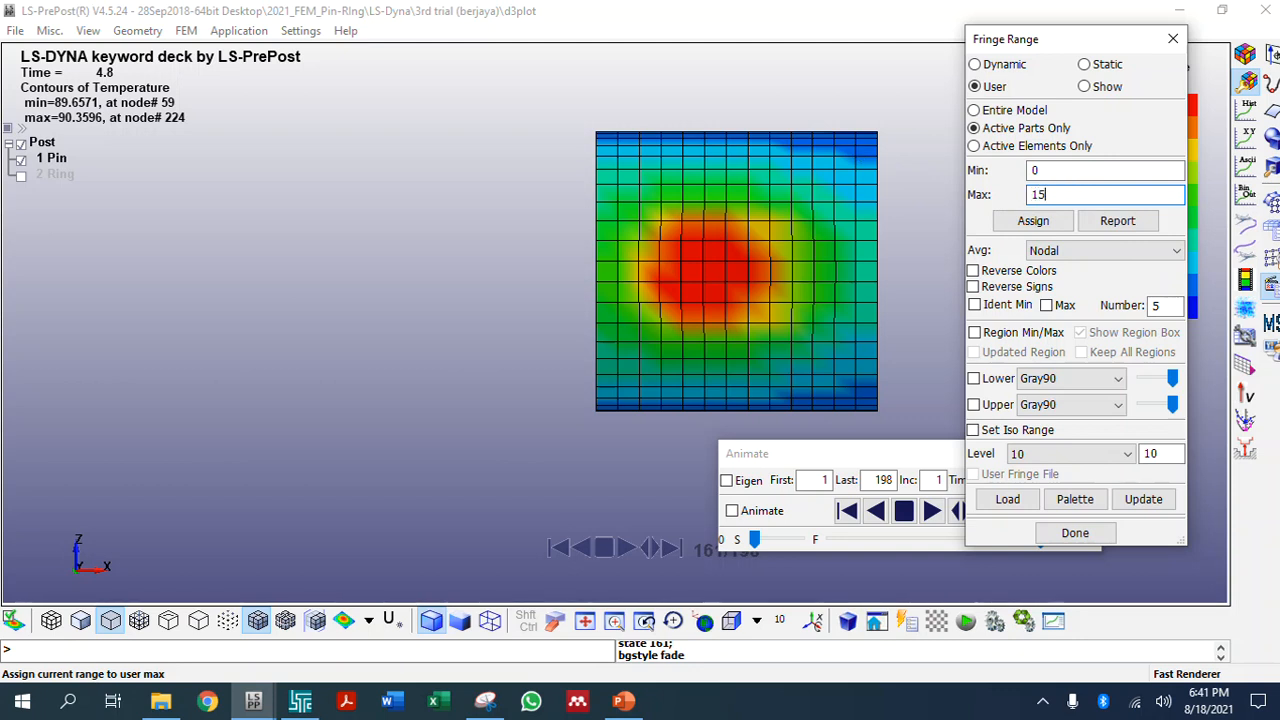
pyautogui.press('Return')
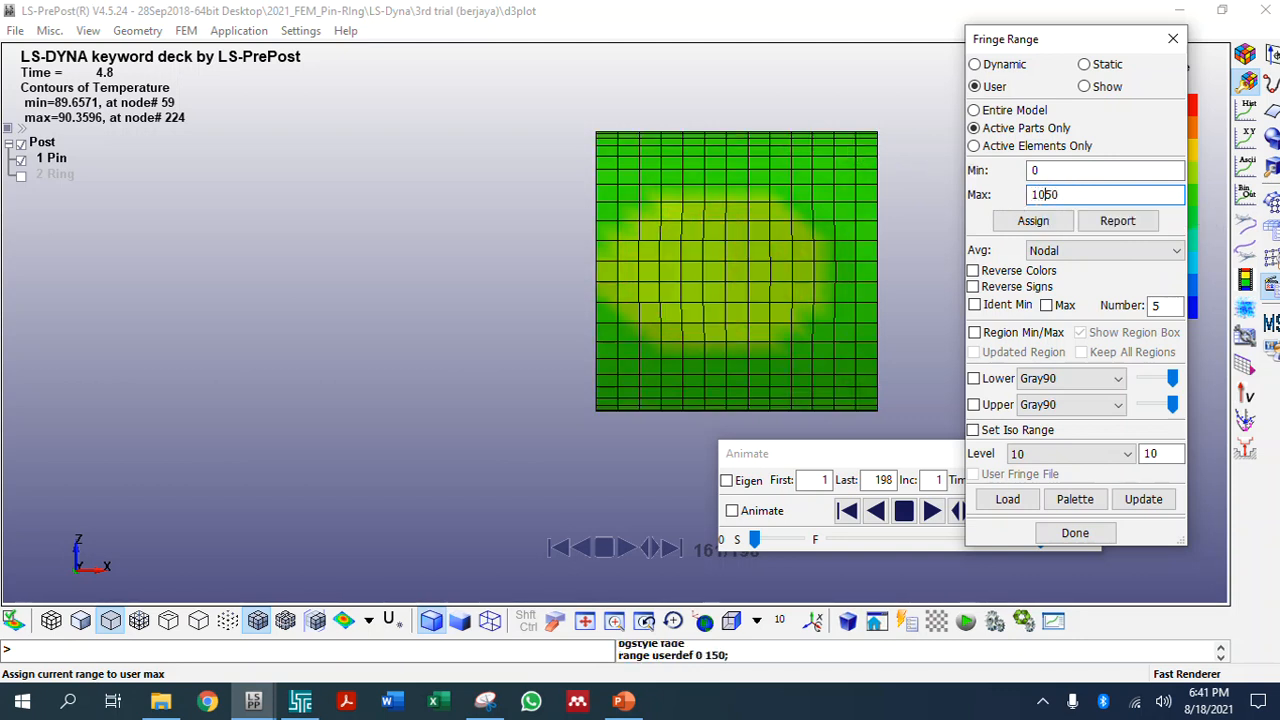
# Try a fringe maximum of 1050, set it to 100 instead, and close the fringe range settings
pyautogui.press('Return')
pyautogui.moveTo(1046, 36); pyautogui.dragTo(524, 73)
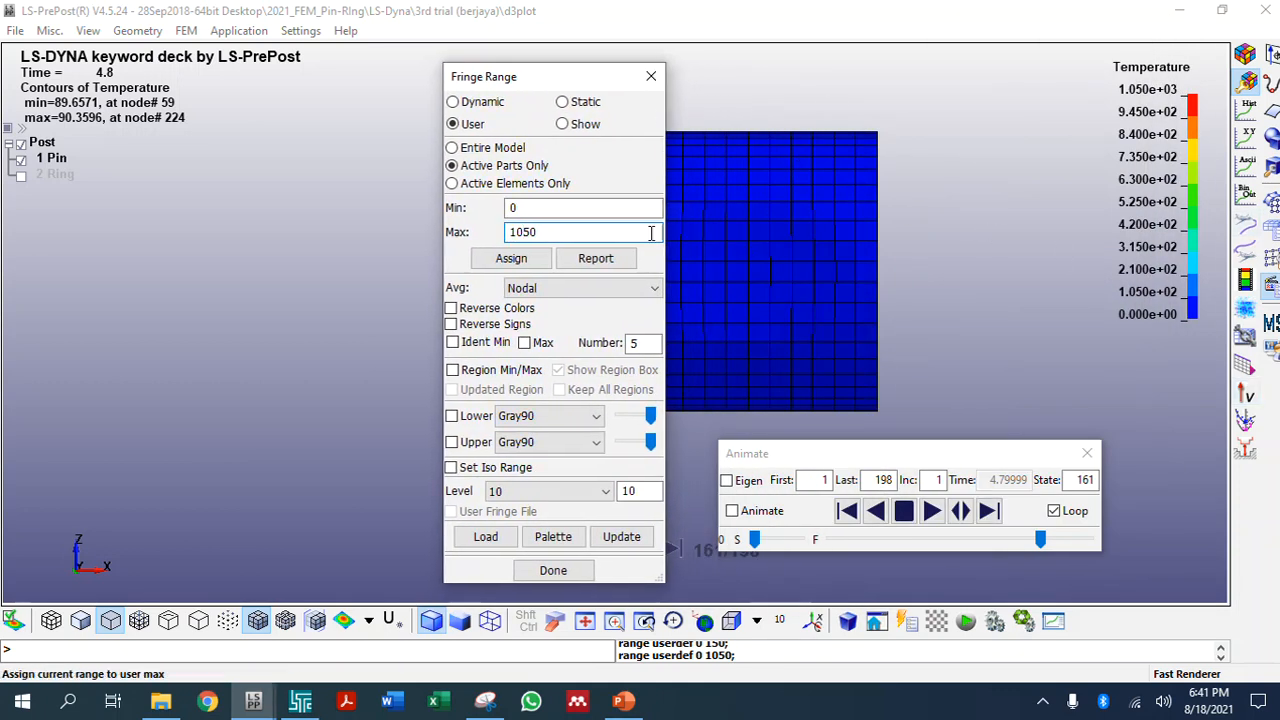
pyautogui.moveTo(536, 232); pyautogui.dragTo(545, 233)
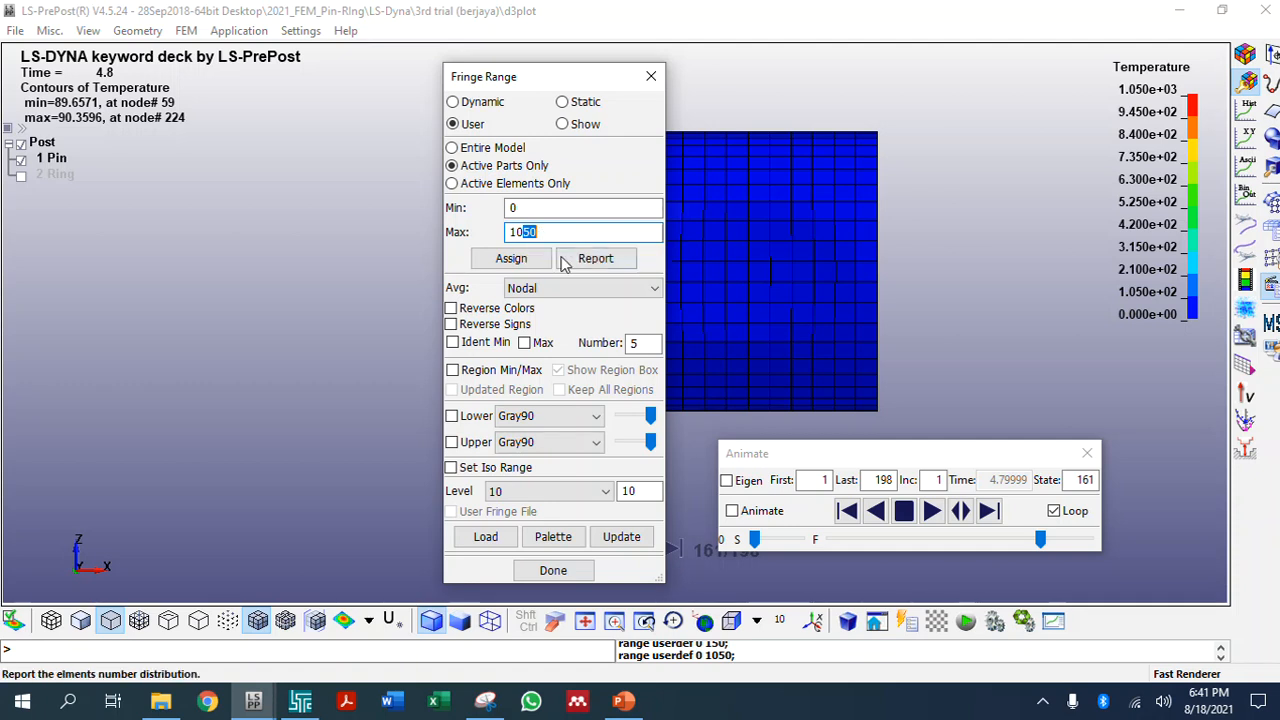
pyautogui.press('Return')
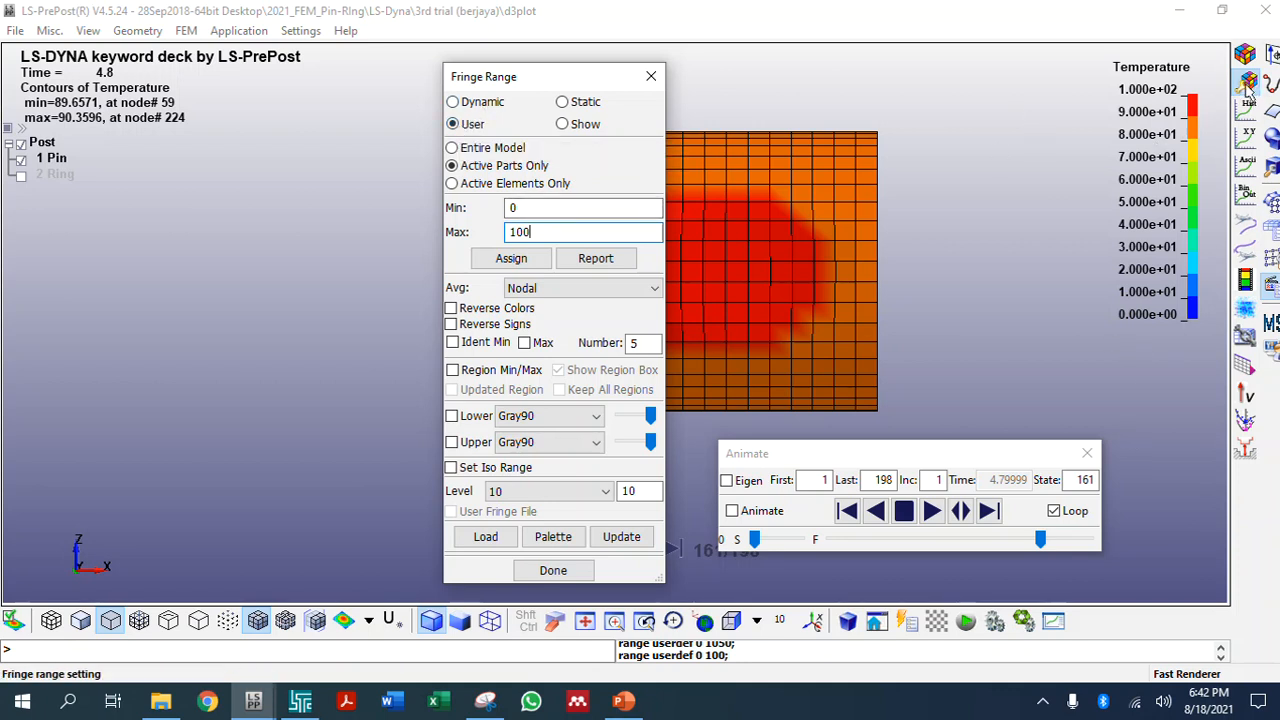
pyautogui.click(651, 76)
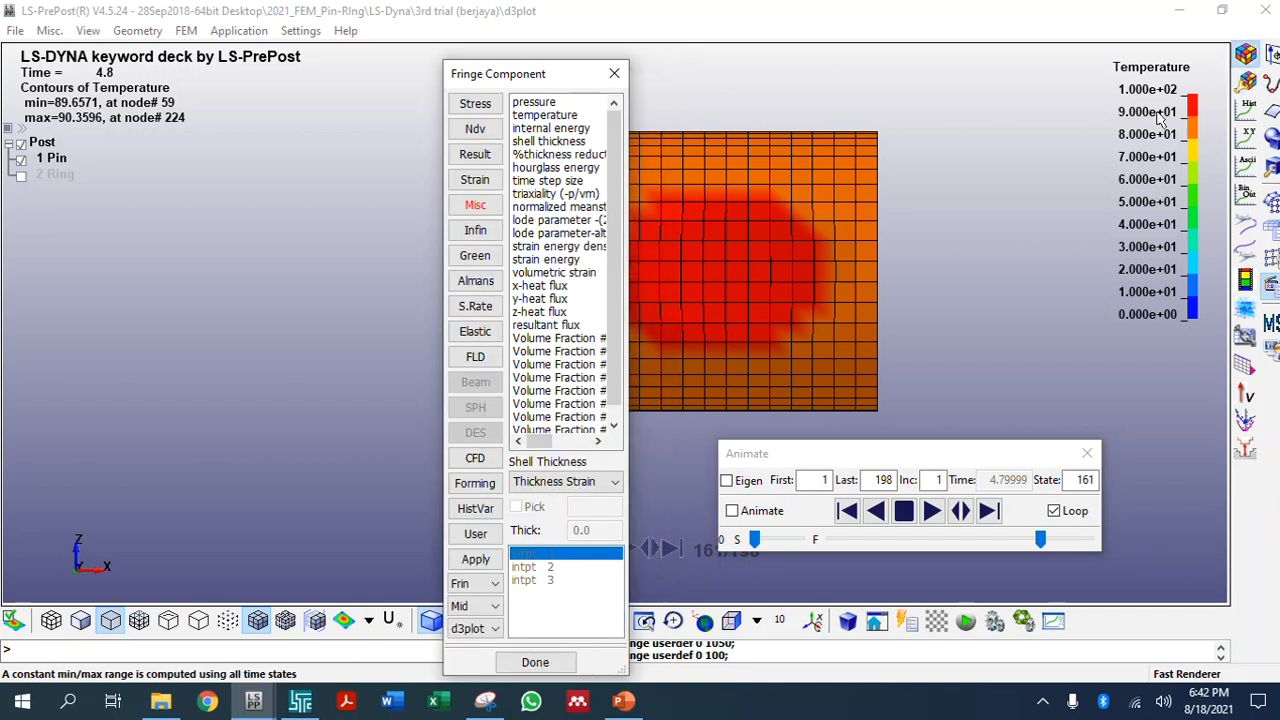
# With the time history settings open, show the Ring part again and return the animation to state 1
pyautogui.click(1247, 115)
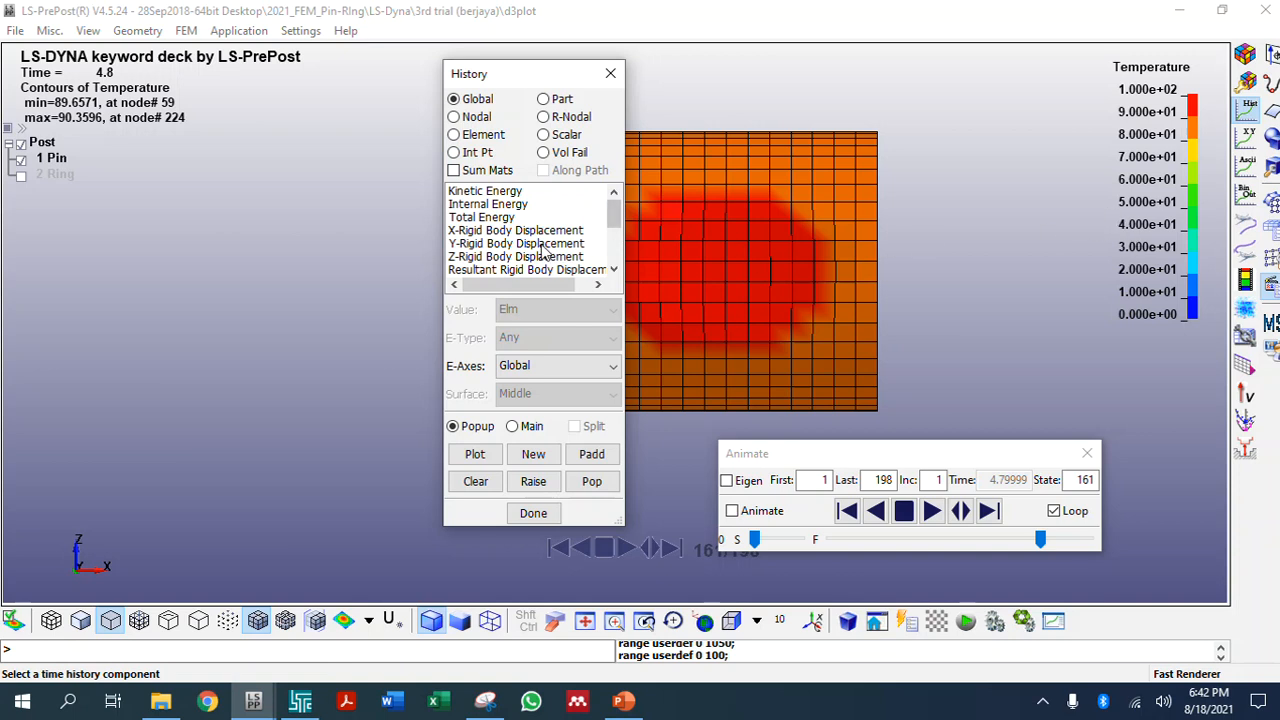
pyautogui.click(20, 177)
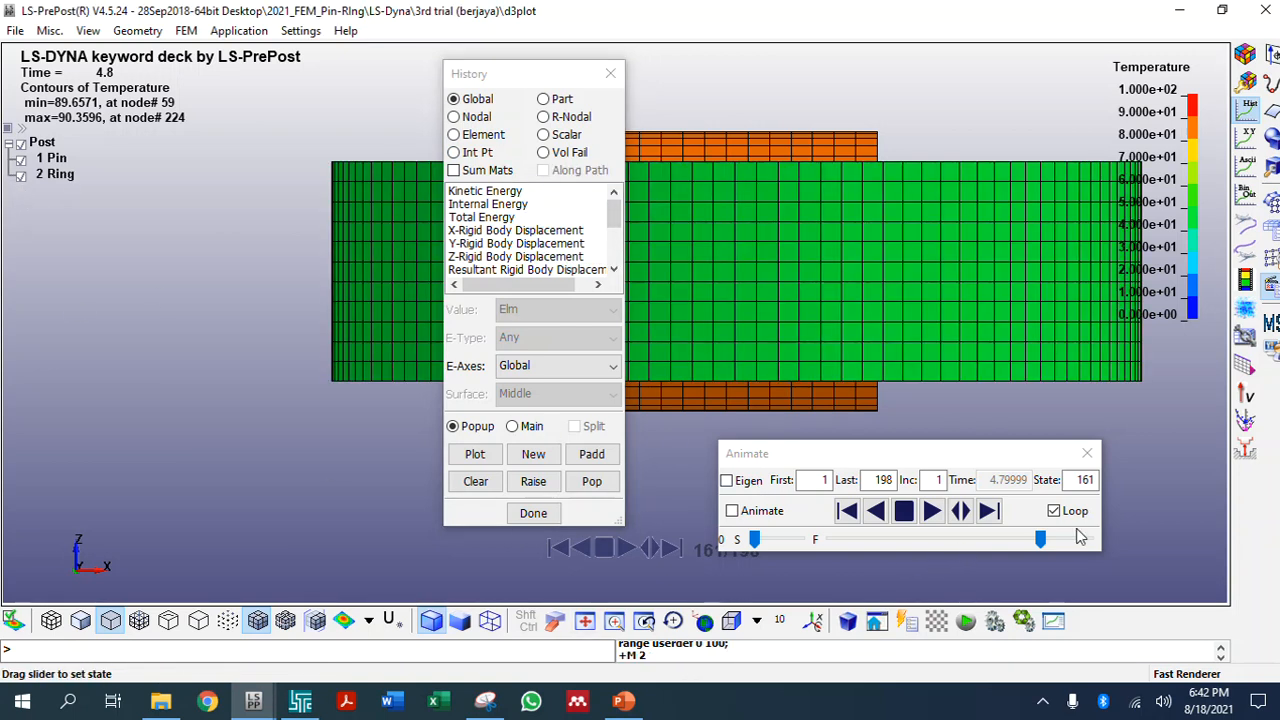
pyautogui.moveTo(1041, 543); pyautogui.dragTo(793, 541)
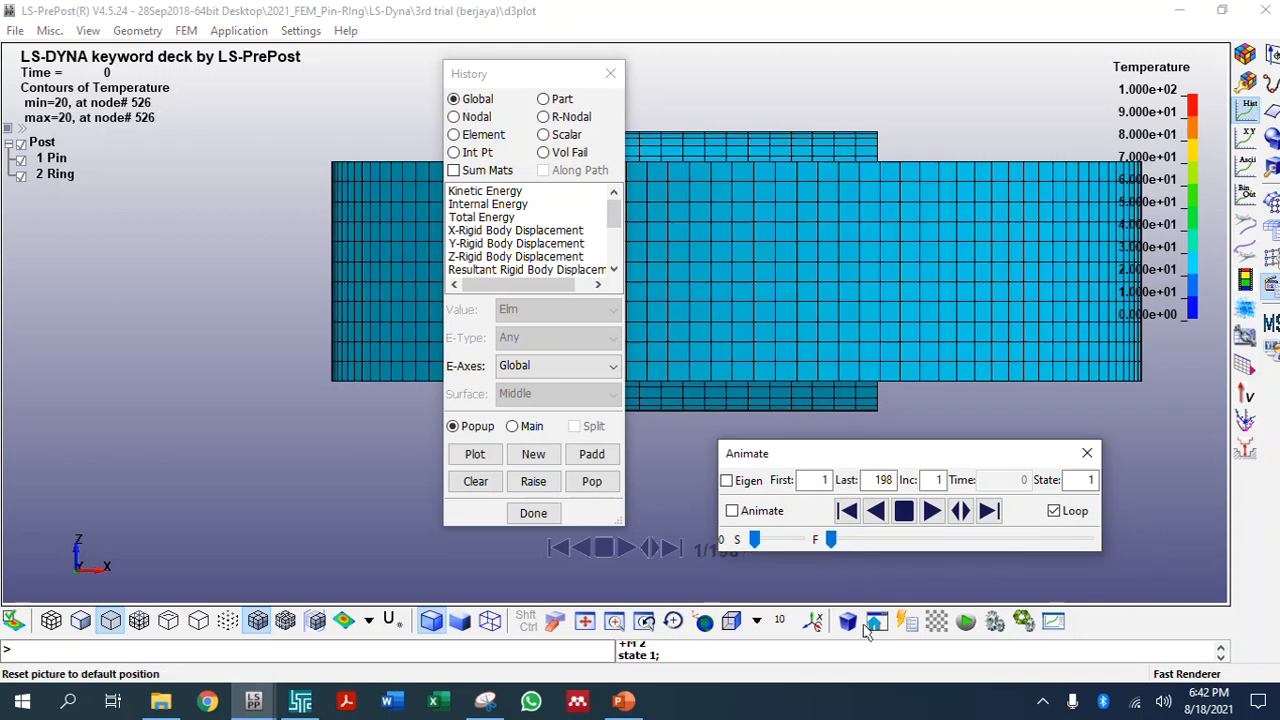
# Show the model in the top view, framed on the contact area between the pin and the ring
pyautogui.click(756, 622)
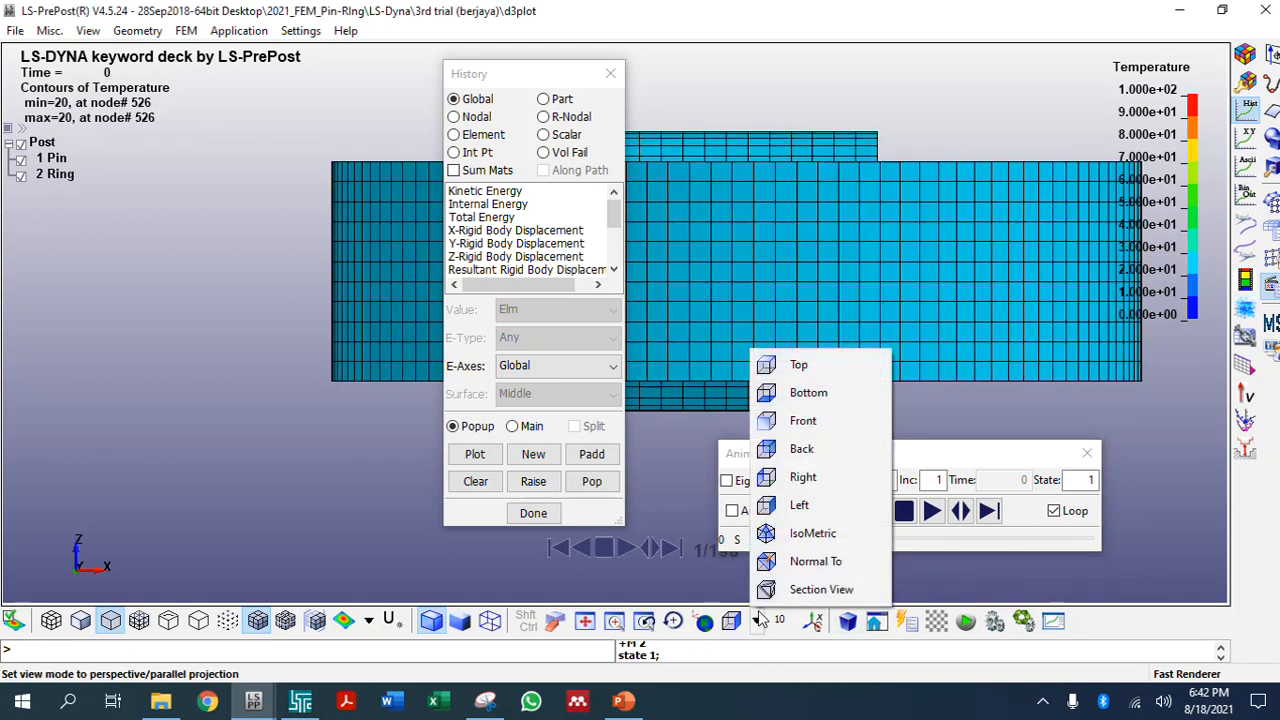
pyautogui.click(779, 505)
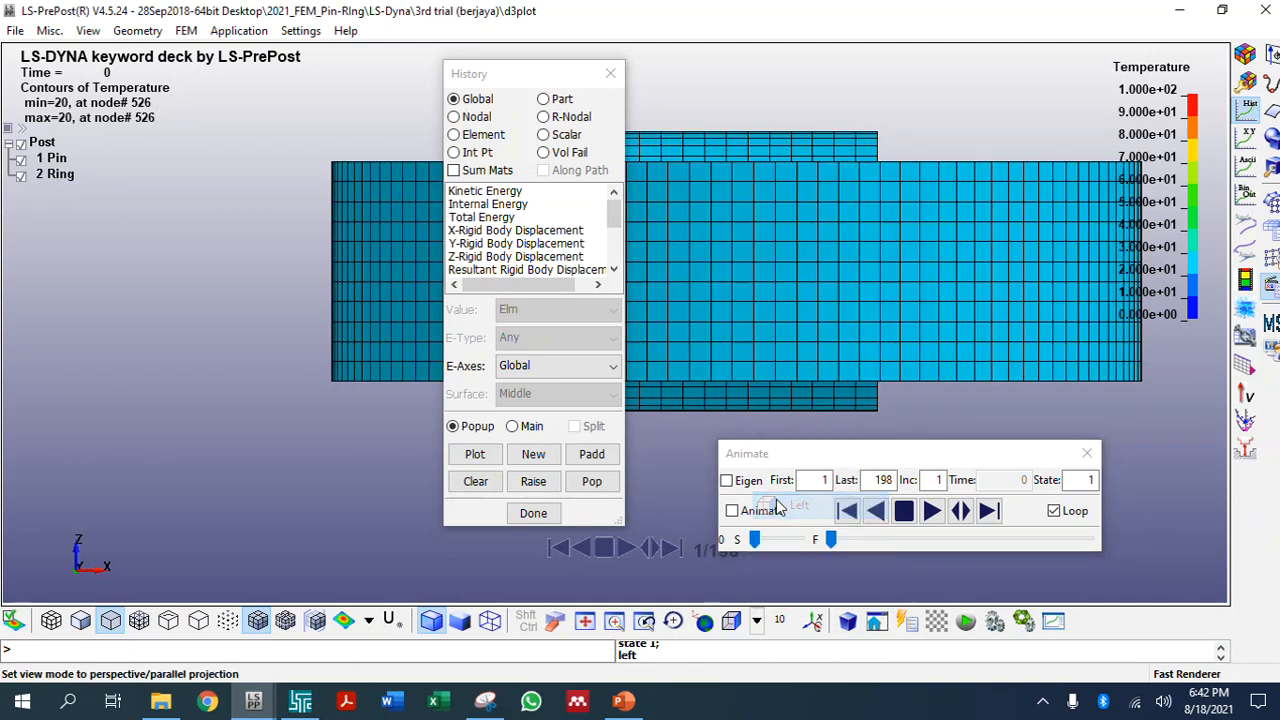
pyautogui.click(756, 622)
pyautogui.click(795, 366)
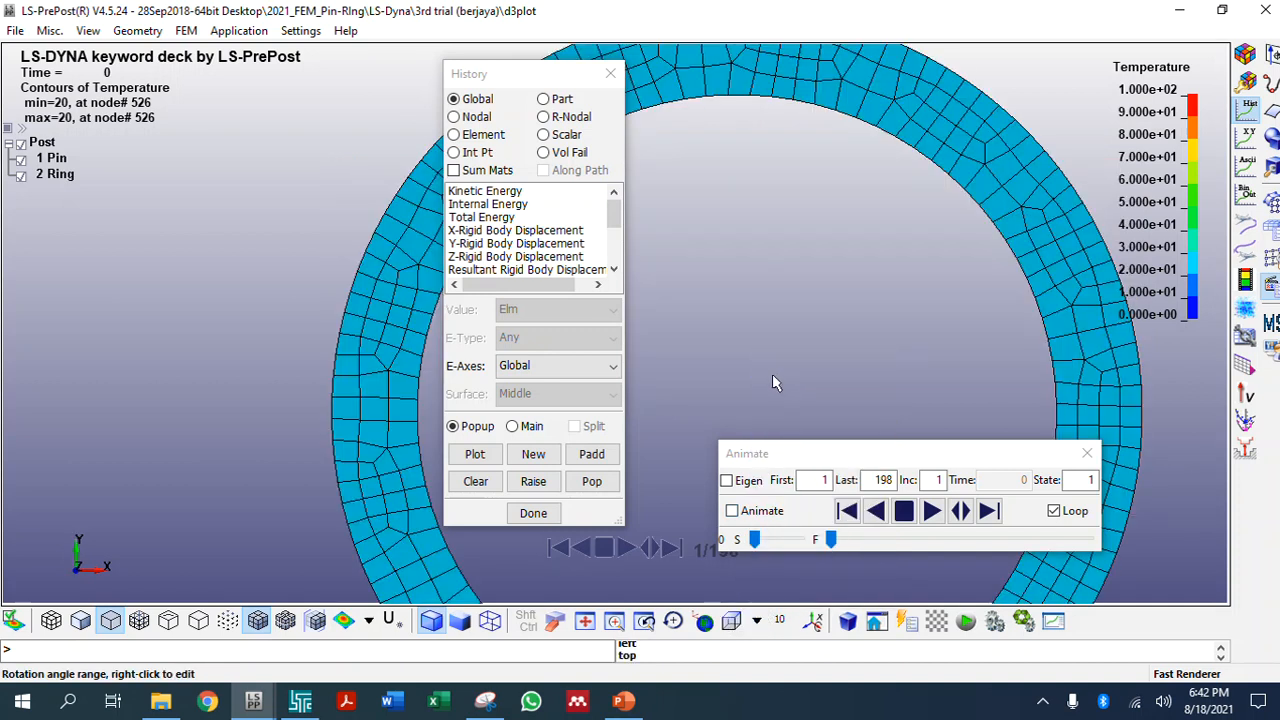
pyautogui.scroll(-3, 779, 355)
pyautogui.scroll(5, 740, 106)
pyautogui.scroll(-3, 758, 128)
pyautogui.scroll(2, 794, 291)
pyautogui.scroll(-3, 794, 211)
pyautogui.scroll(2, 799, 380)
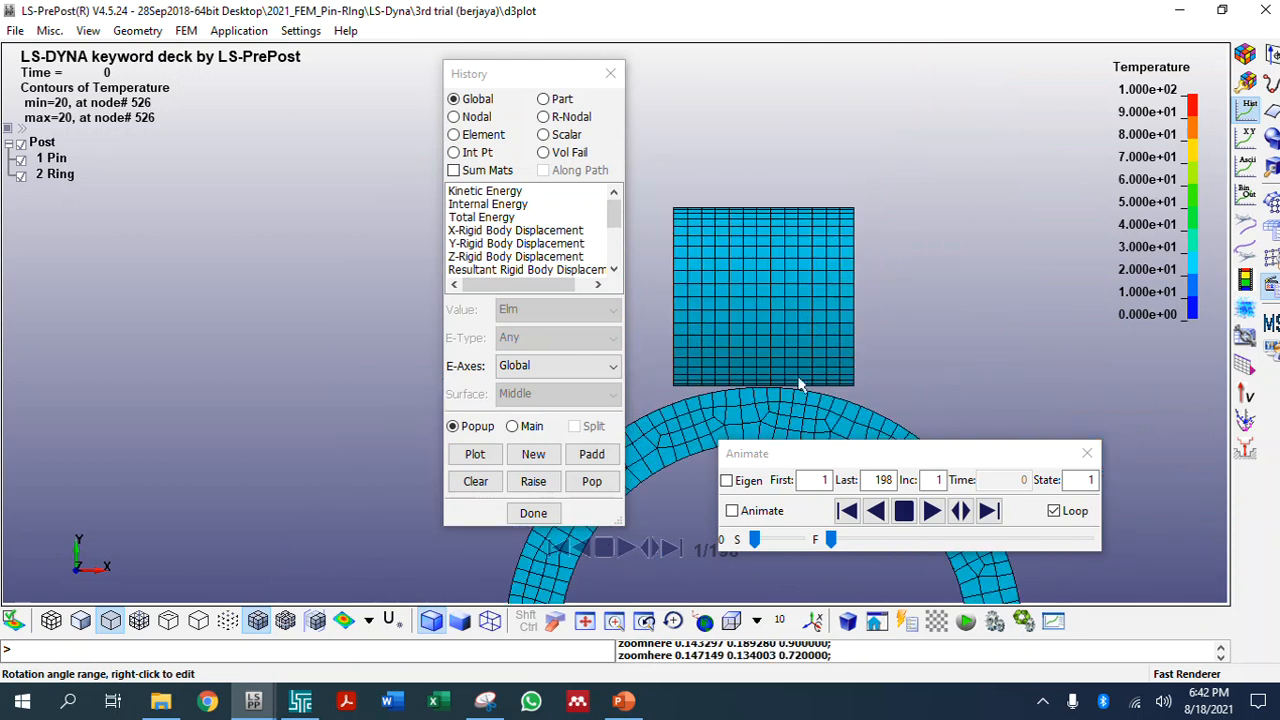
pyautogui.scroll(2, 780, 420)
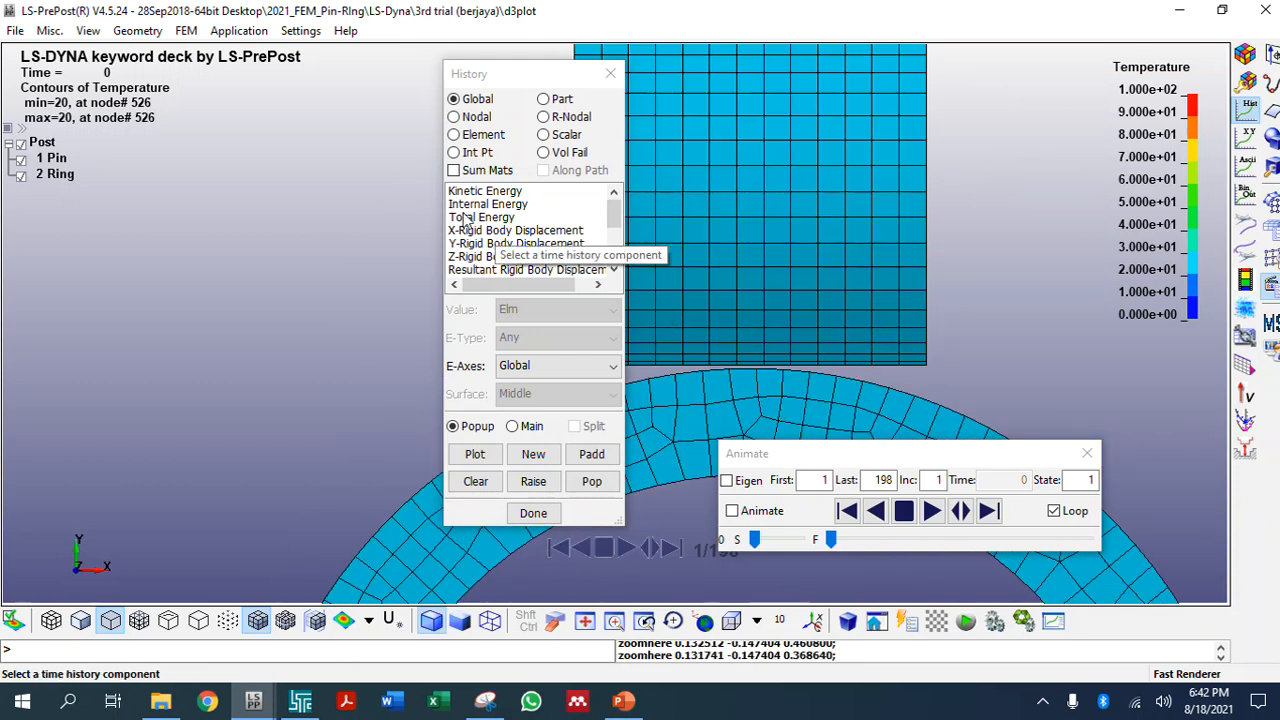
# Plot the element Y-stress time history for an element at the middle of the pin's contact edge
pyautogui.click(454, 117)
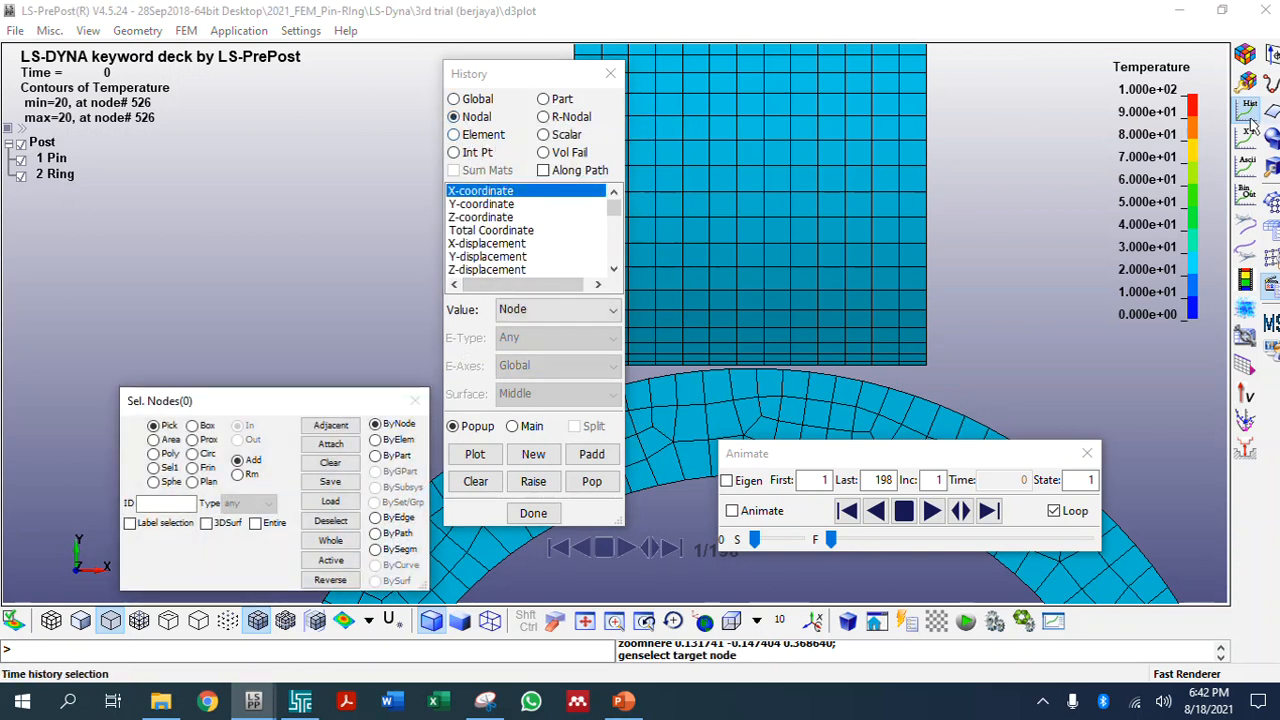
pyautogui.click(454, 134)
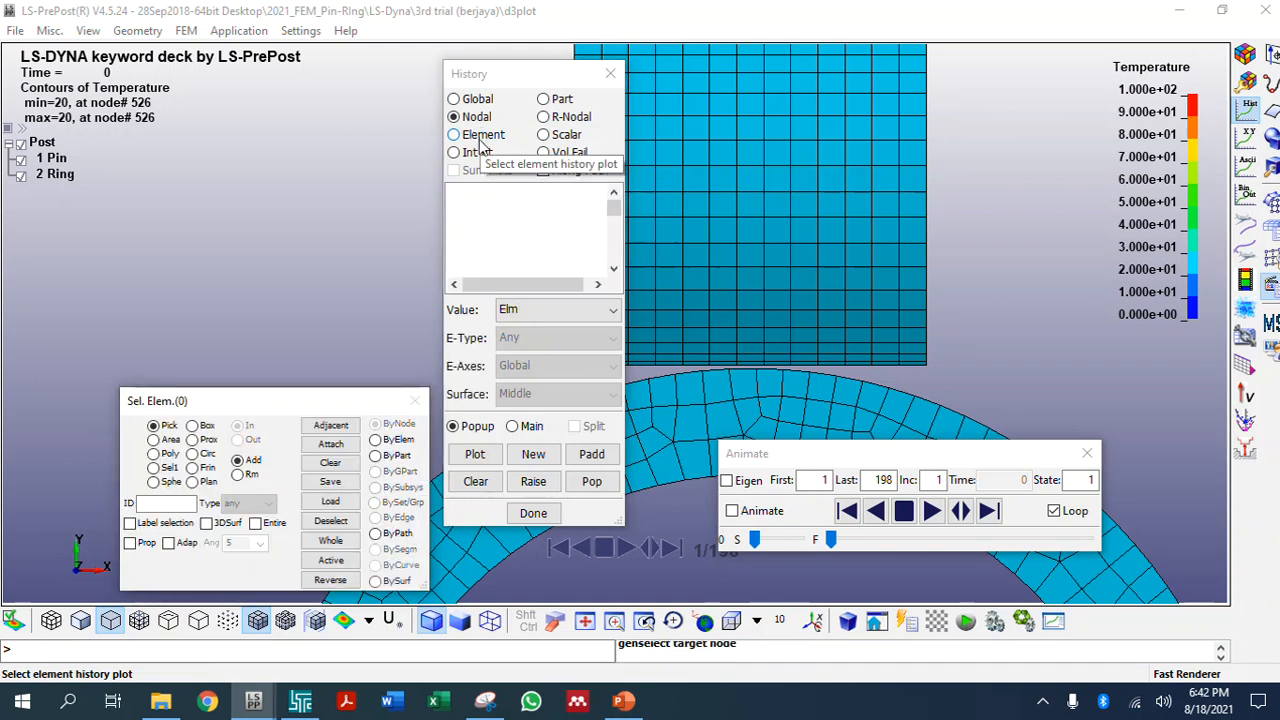
pyautogui.scroll(-1, 465, 257)
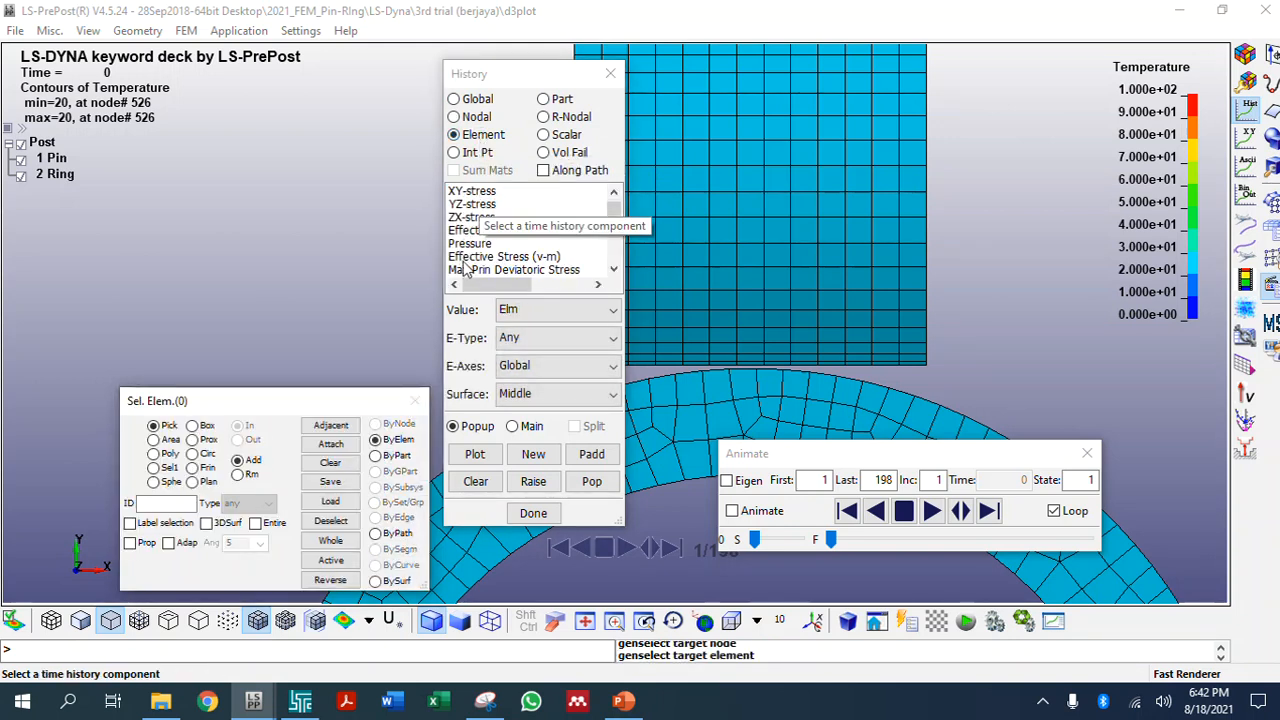
pyautogui.scroll(1, 467, 235)
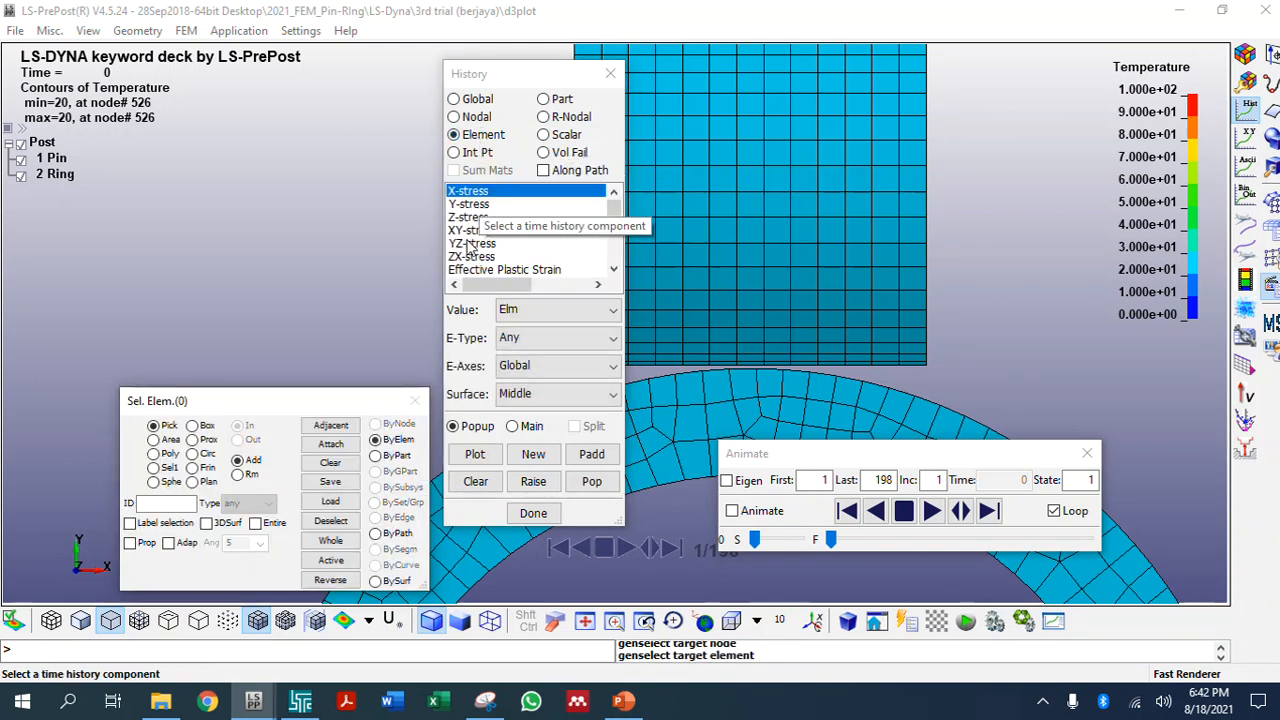
pyautogui.click(466, 204)
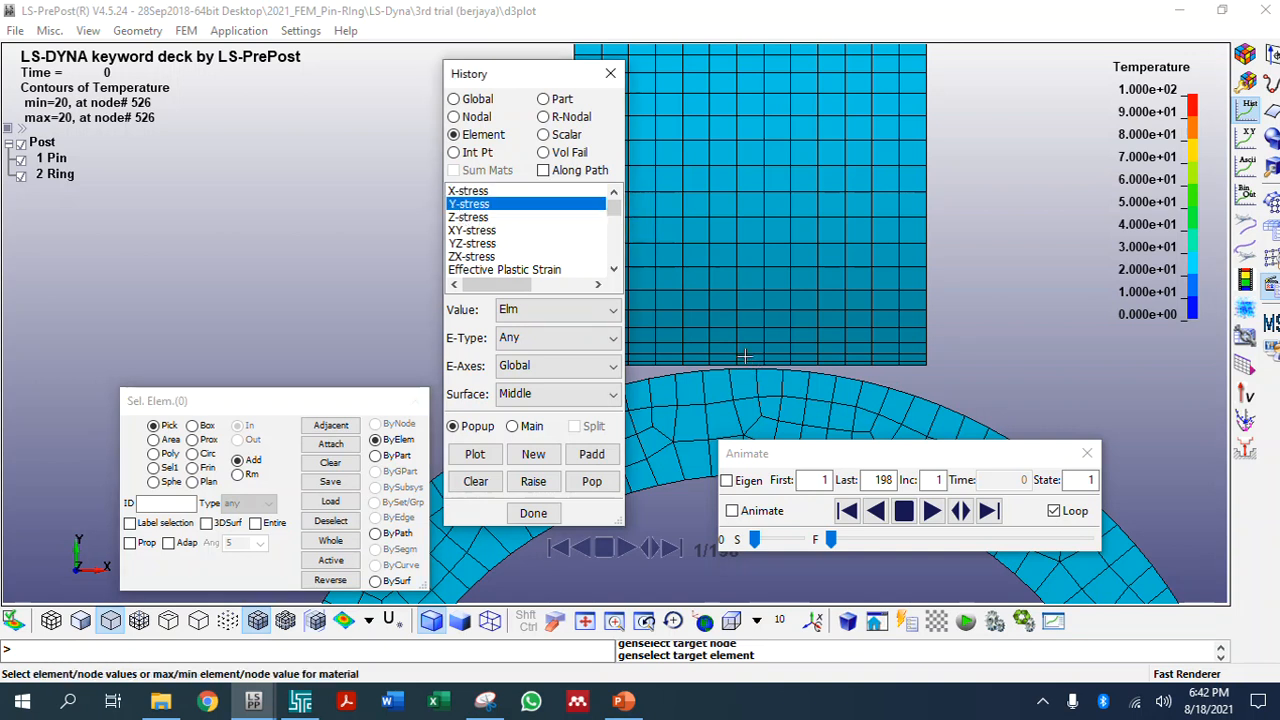
pyautogui.scroll(4, 745, 365)
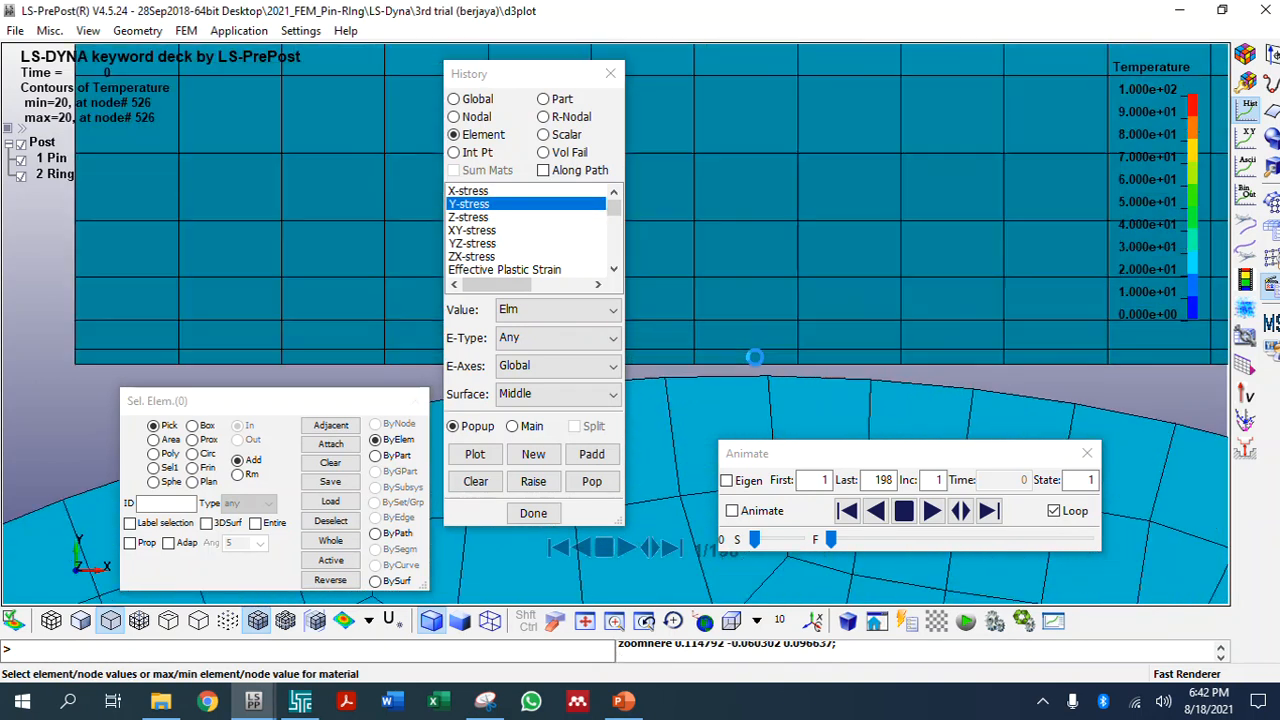
pyautogui.click(732, 366)
pyautogui.scroll(-3, 730, 355)
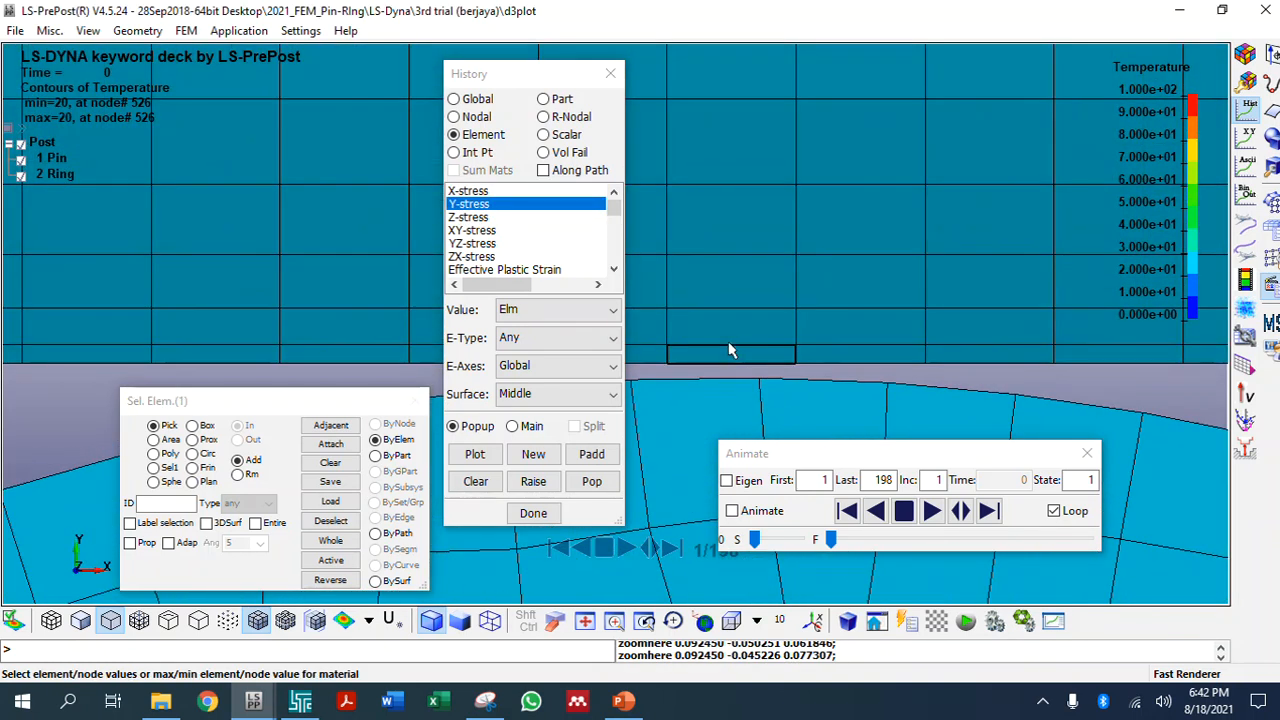
pyautogui.click(466, 454)
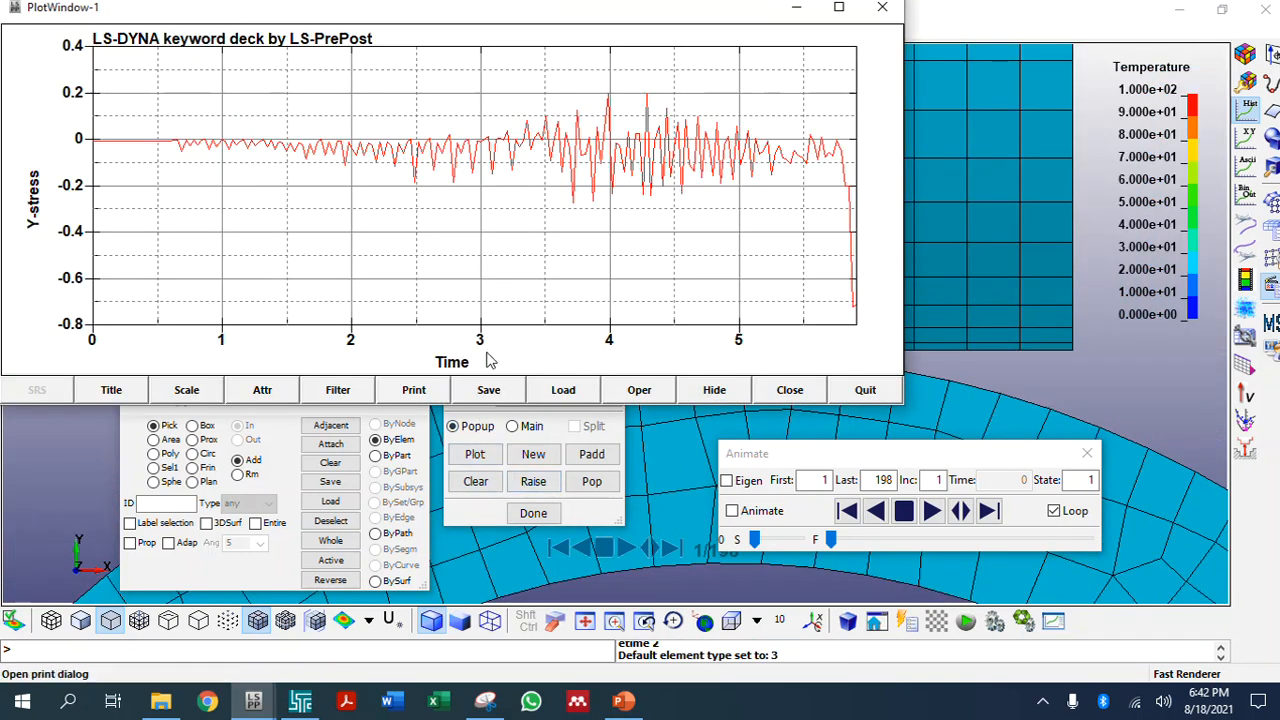
# Save the Y-stress curve as PLOT_Y-Stress.txt in the 3rd trial (berjaya) folder and discard its plot window
pyautogui.click(488, 390)
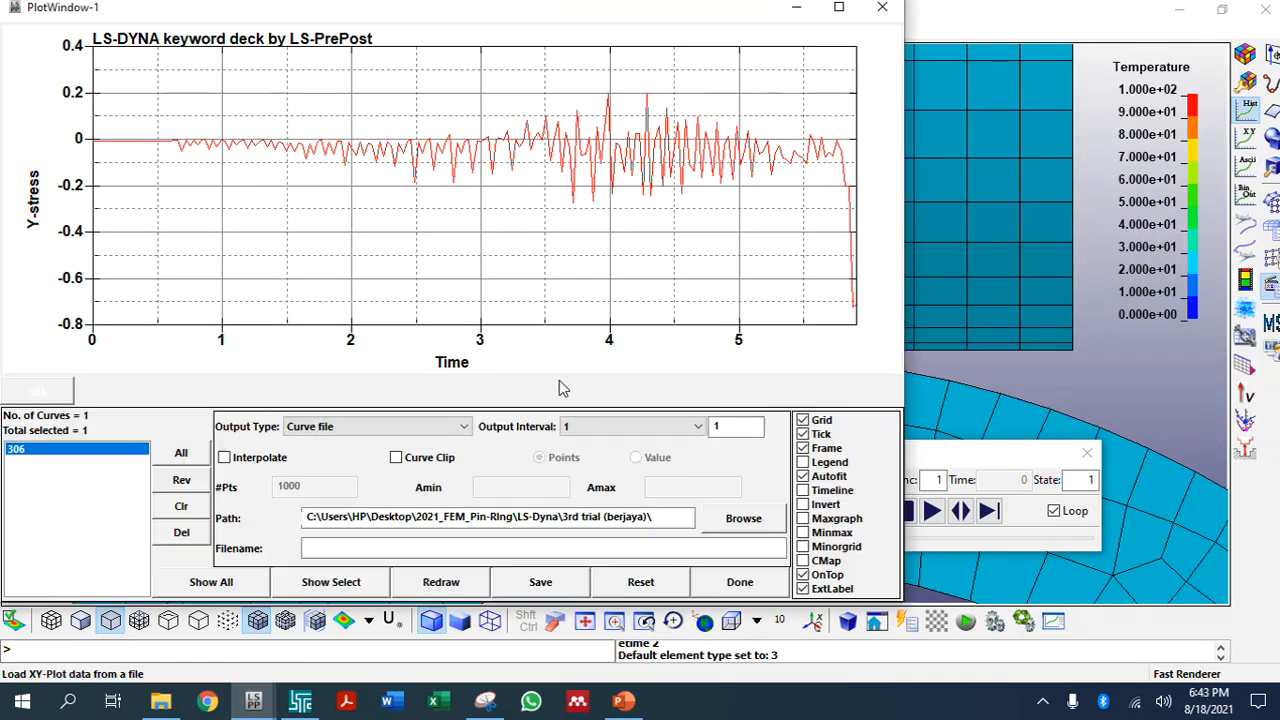
pyautogui.click(740, 520)
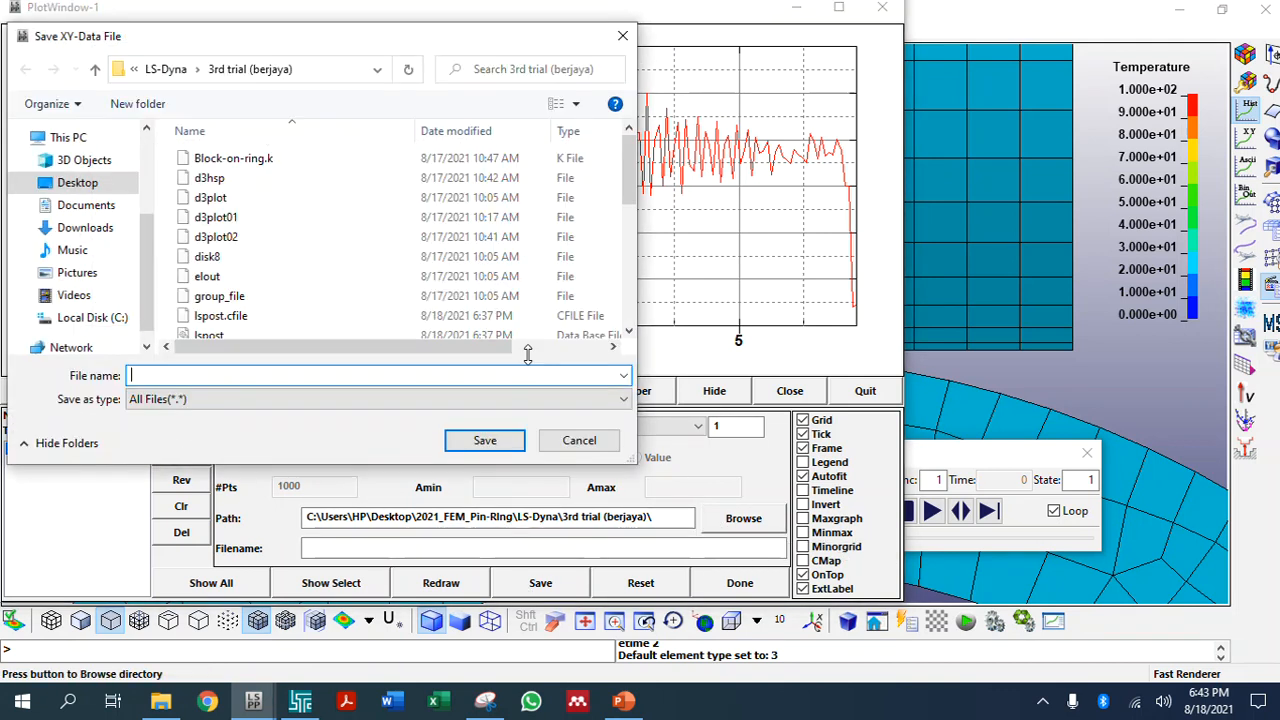
pyautogui.scroll(-3, 610, 285)
pyautogui.scroll(-2, 612, 288)
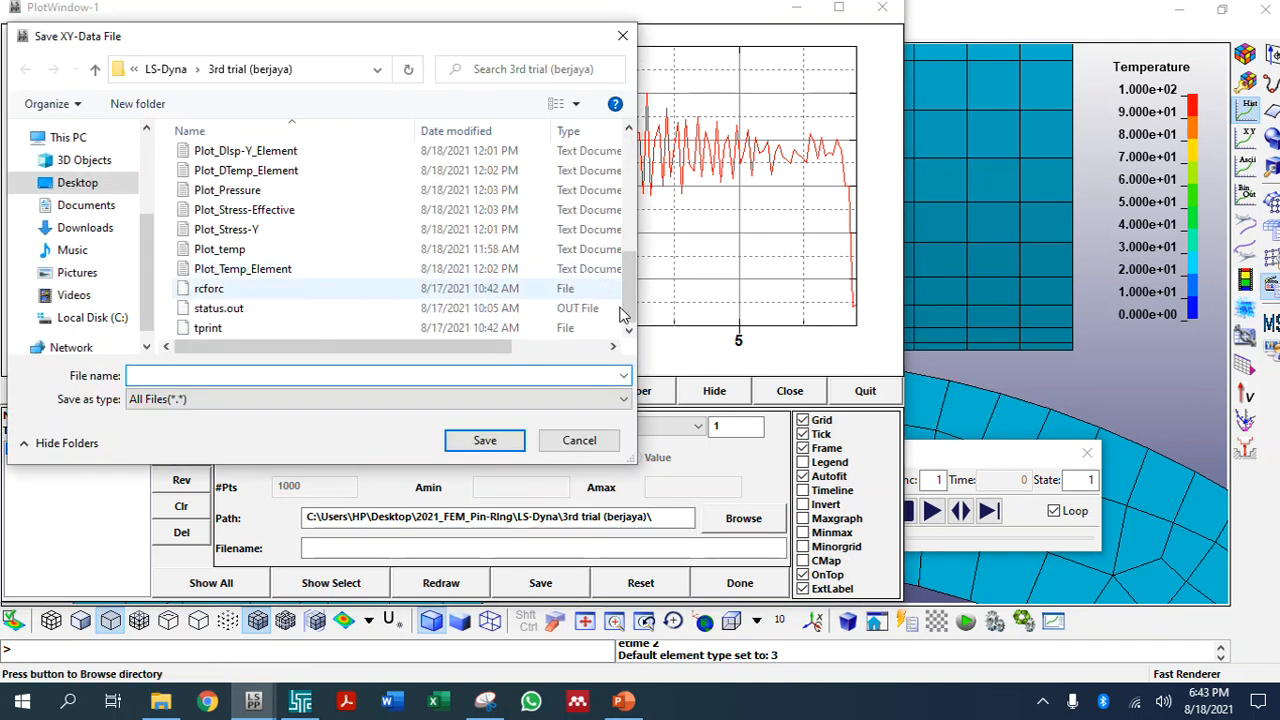
pyautogui.click(576, 439)
pyautogui.click(452, 548)
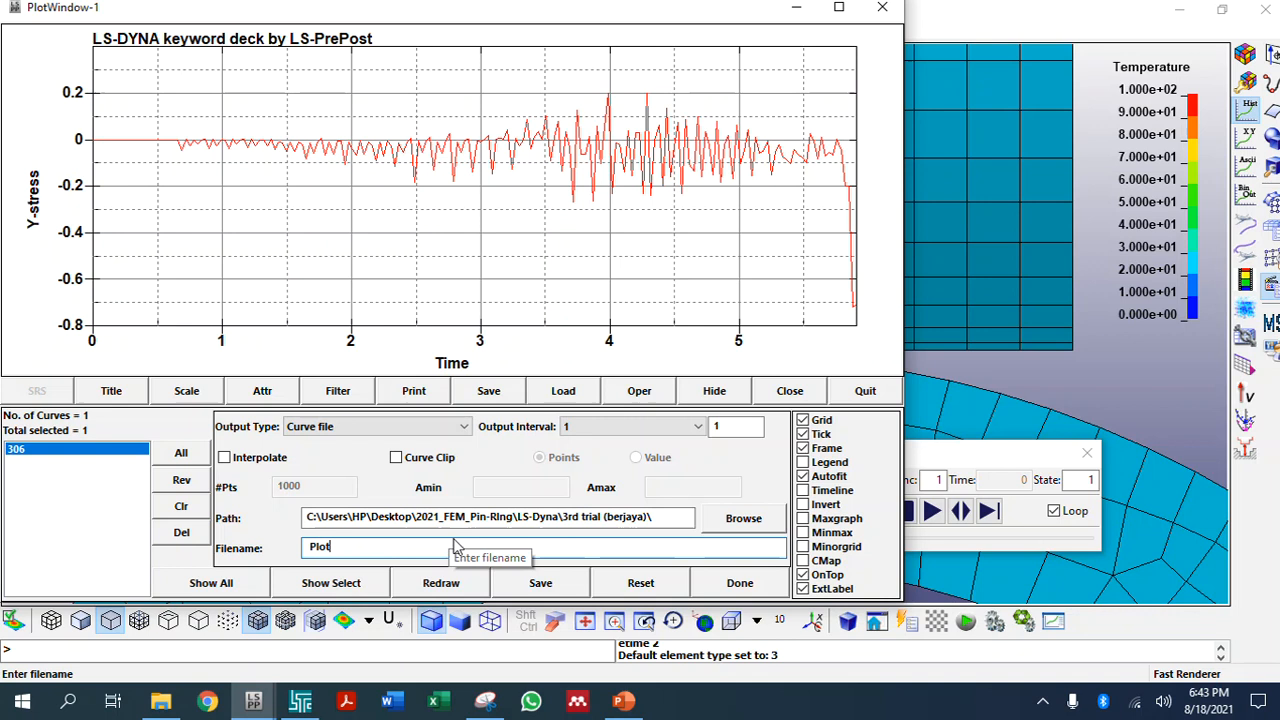
pyautogui.press('BackSpace')
pyautogui.press('BackSpace')
pyautogui.press('BackSpace')
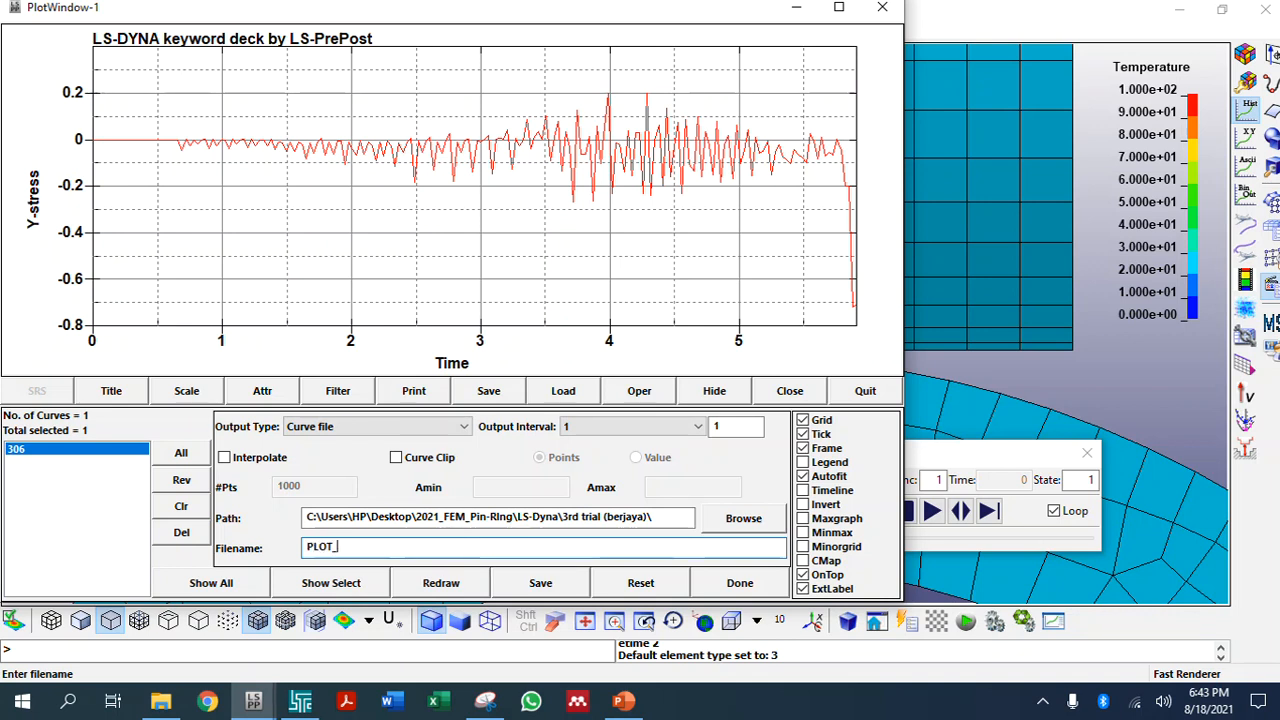
pyautogui.write('PLOT_Y-Stress.txt')
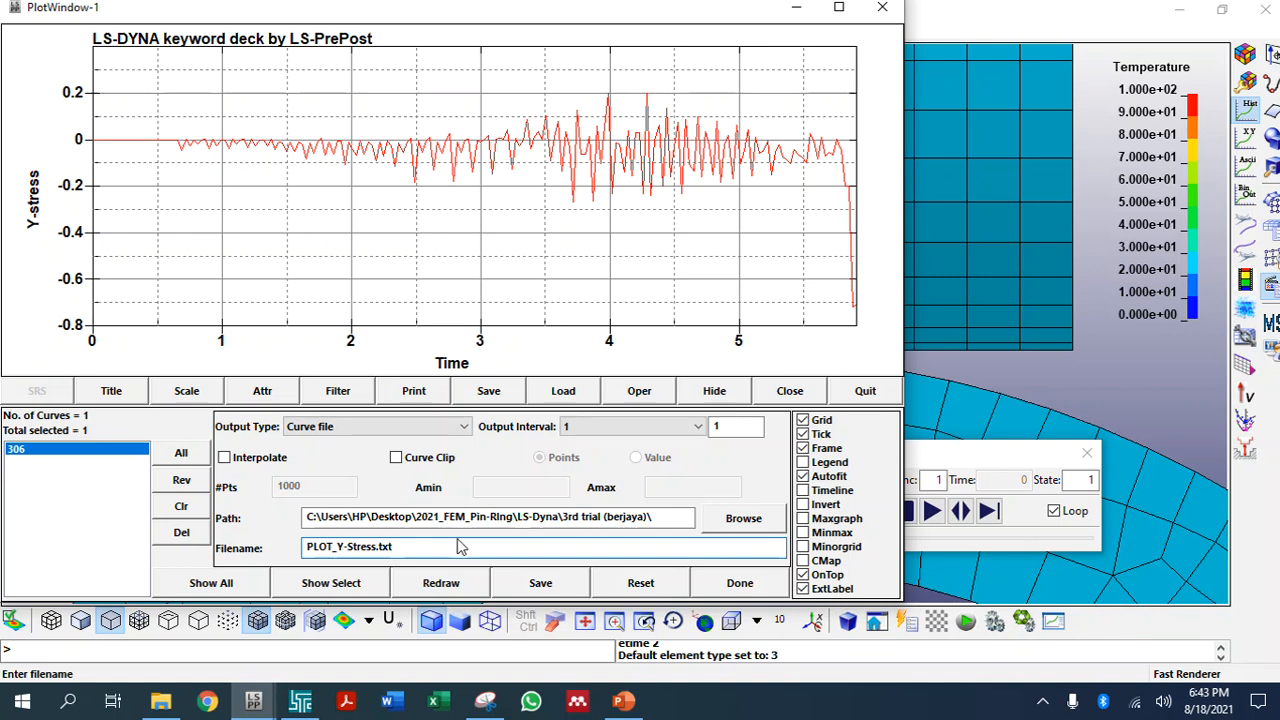
pyautogui.click(541, 582)
pyautogui.click(739, 583)
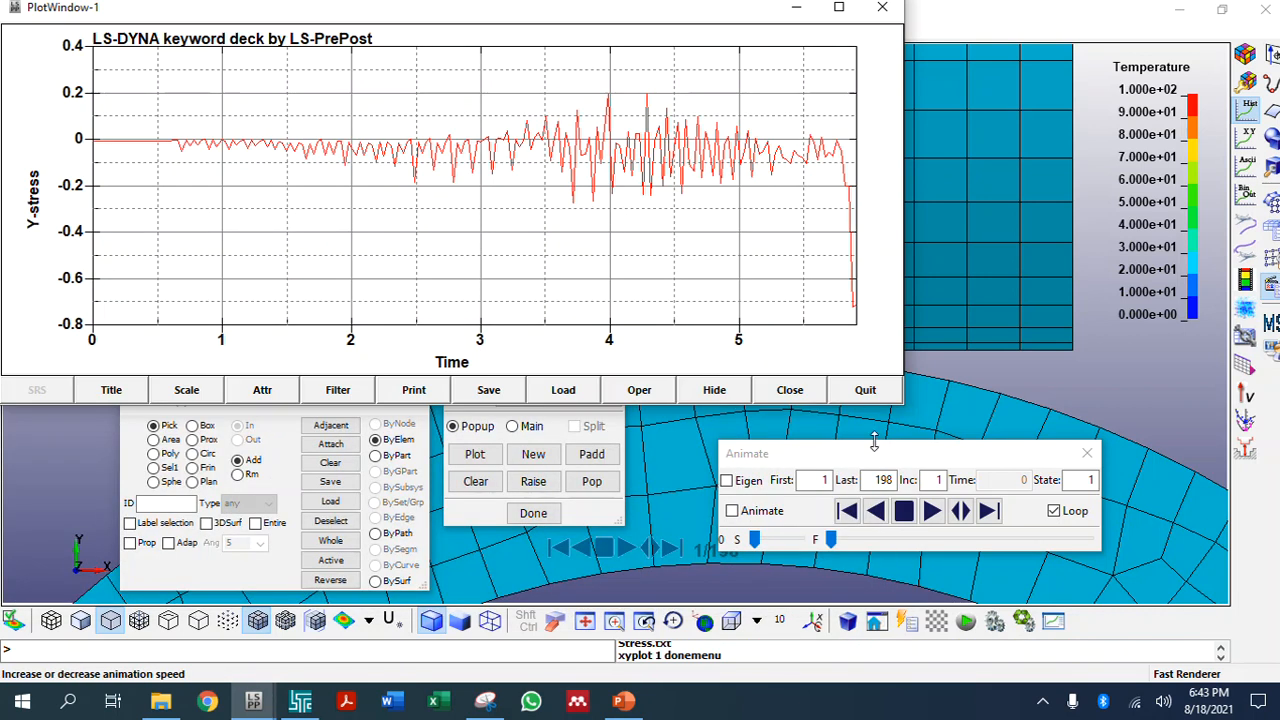
pyautogui.click(865, 390)
# Plot the Effective Stress (v-m) time history for the selected pin contact element
pyautogui.scroll(-2, 489, 254)
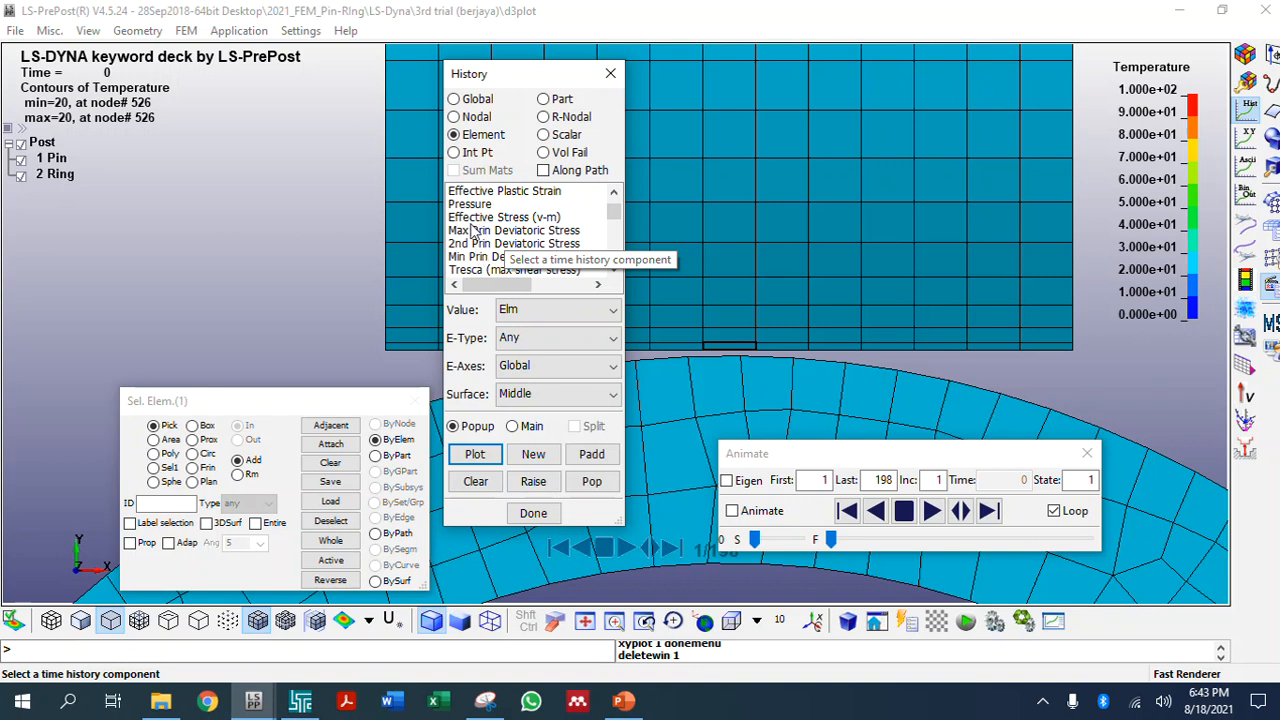
pyautogui.click(474, 231)
pyautogui.click(477, 218)
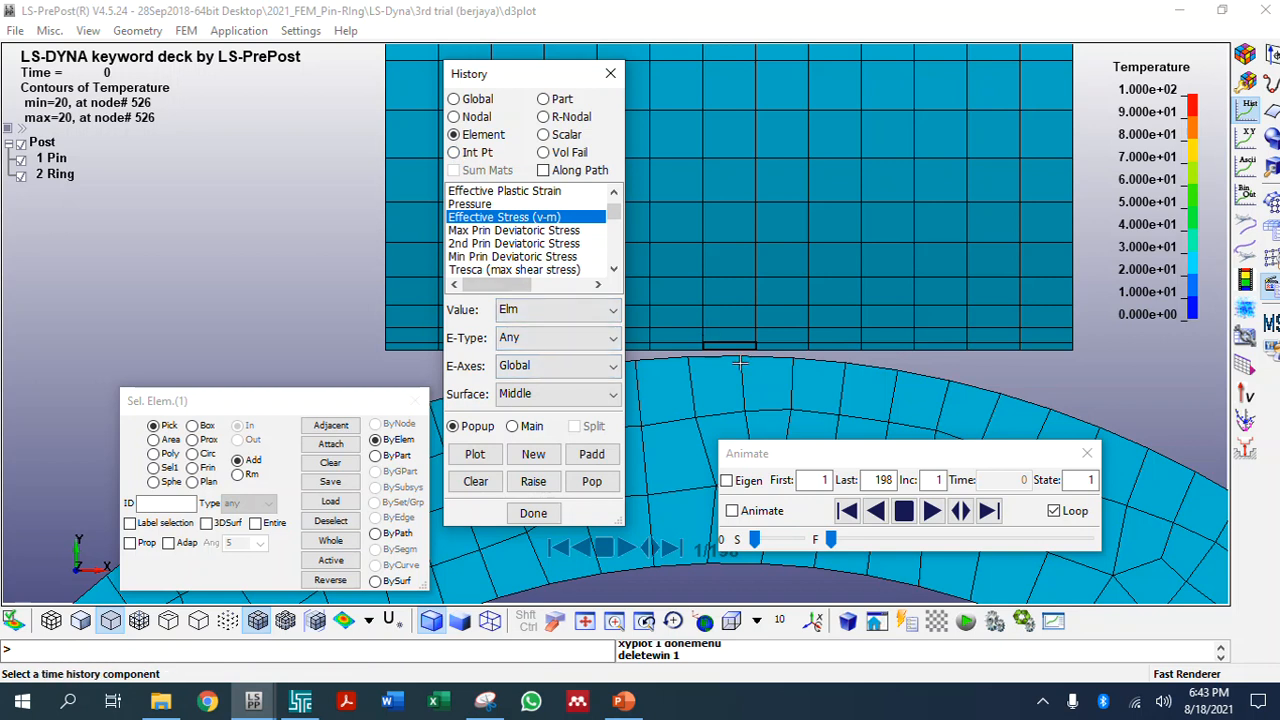
pyautogui.click(474, 454)
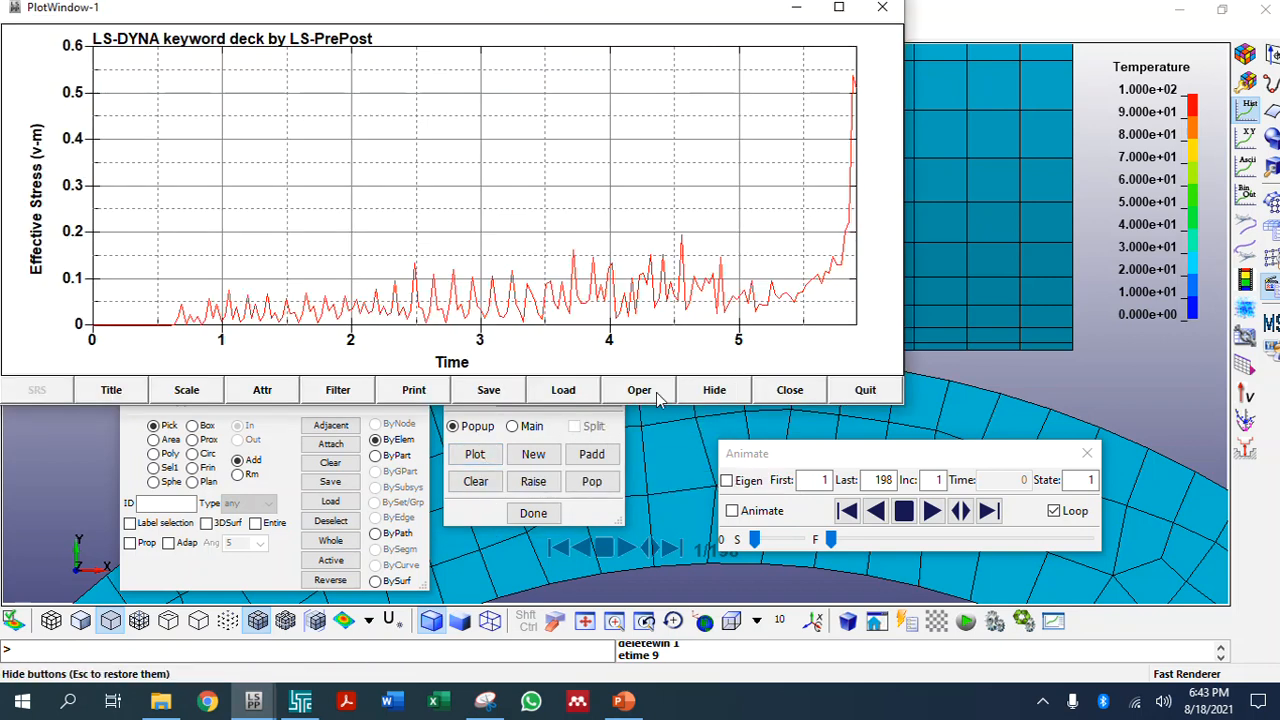
# Save the effective stress curve as PLOT_Von Mises-Stress.txt and discard its plot window
pyautogui.click(489, 391)
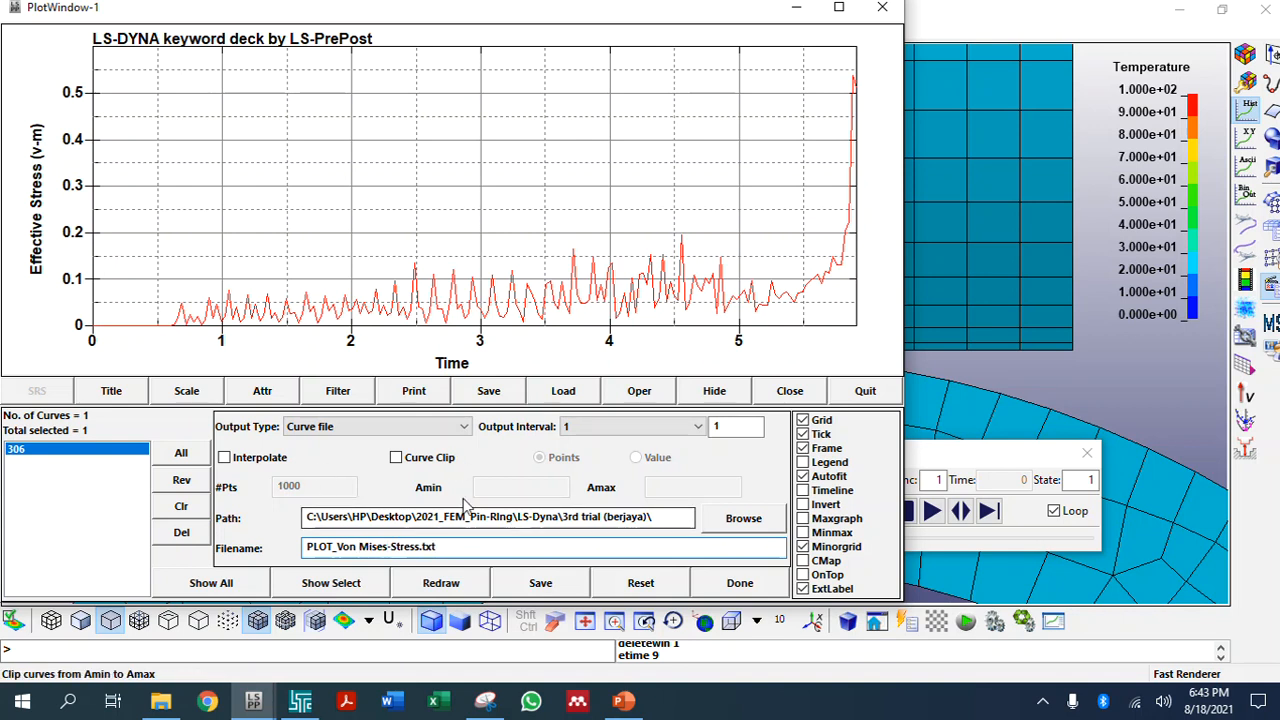
pyautogui.click(530, 585)
pyautogui.click(868, 390)
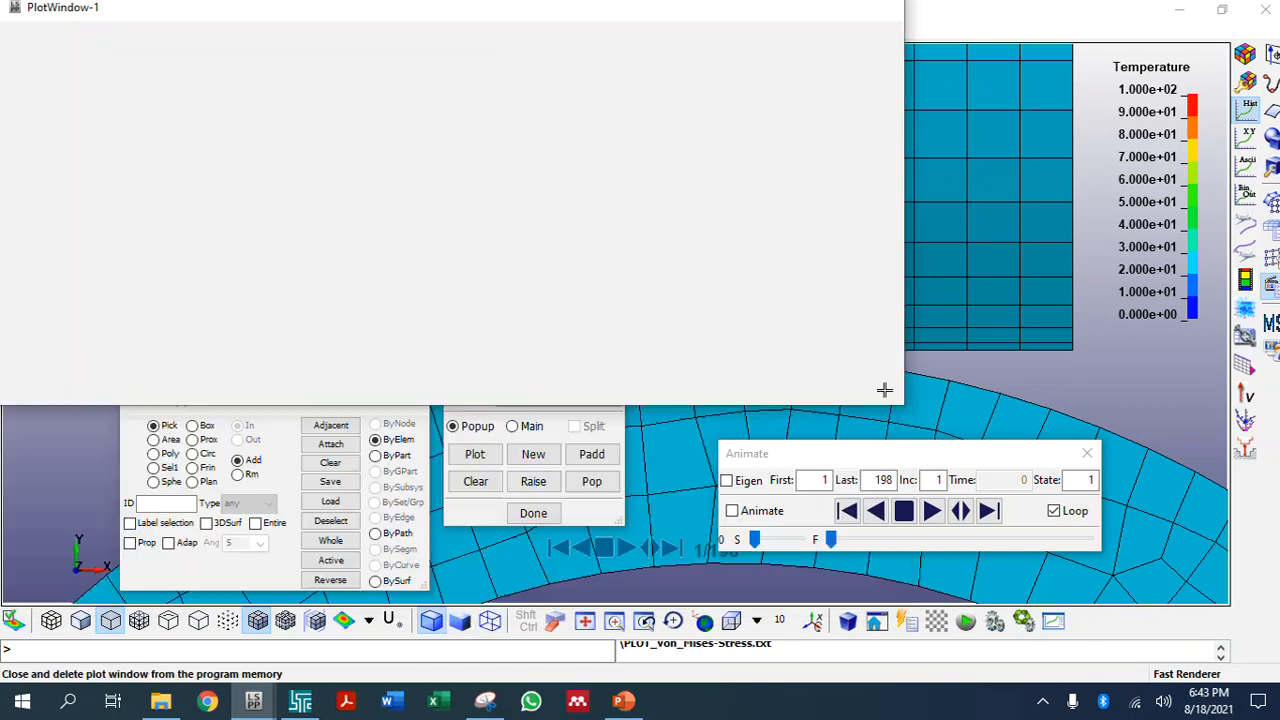
# Plot the Temperature time history for the selected pin contact element
pyautogui.scroll(-1, 492, 256)
pyautogui.scroll(-10, 492, 256)
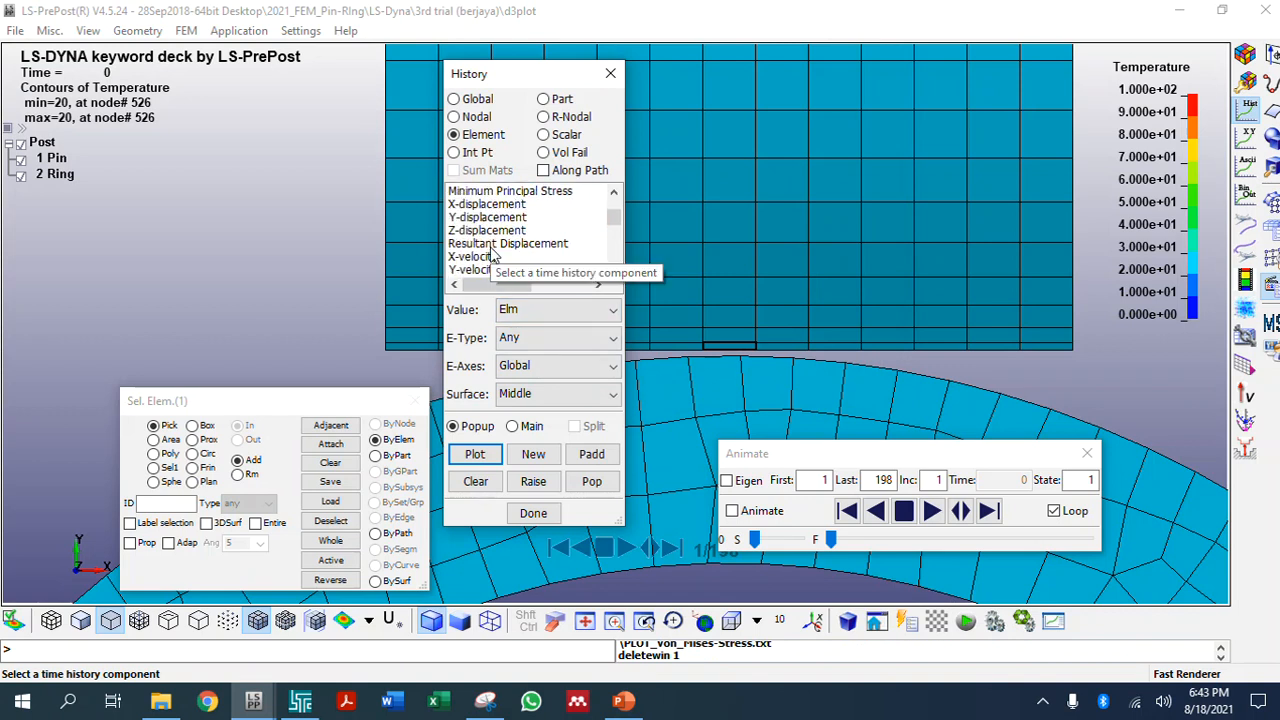
pyautogui.scroll(2, 492, 256)
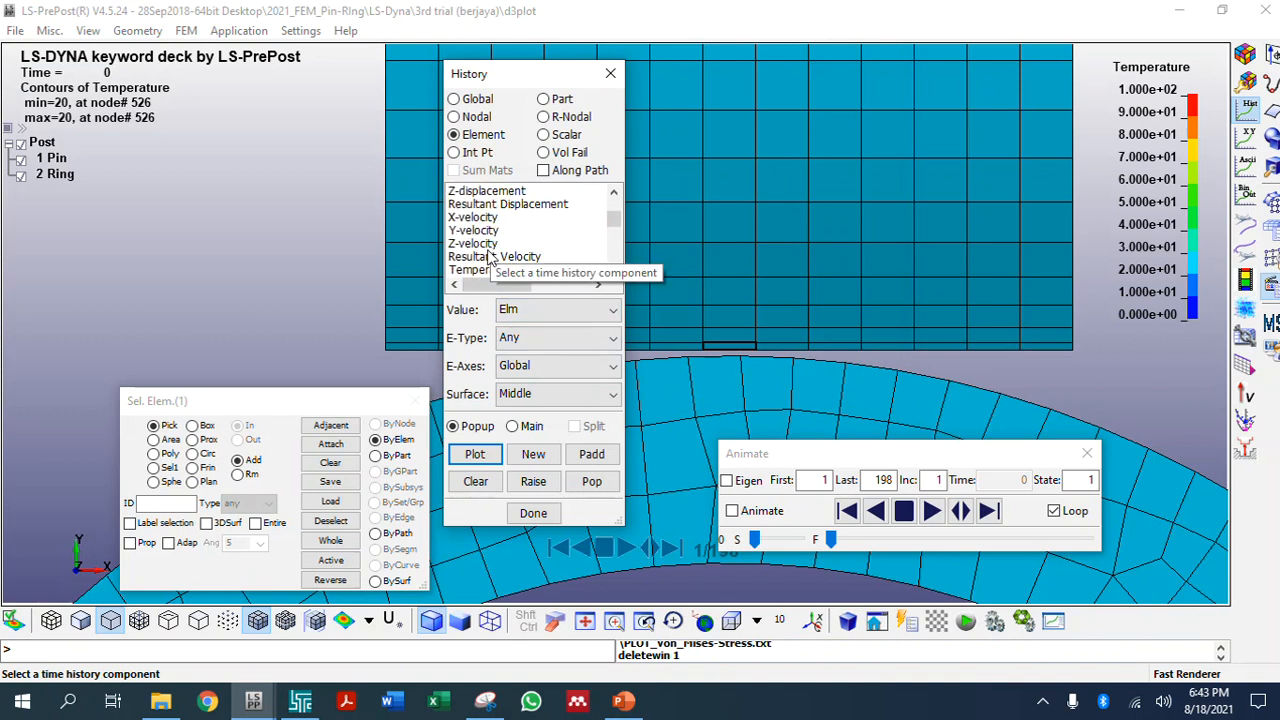
pyautogui.click(478, 272)
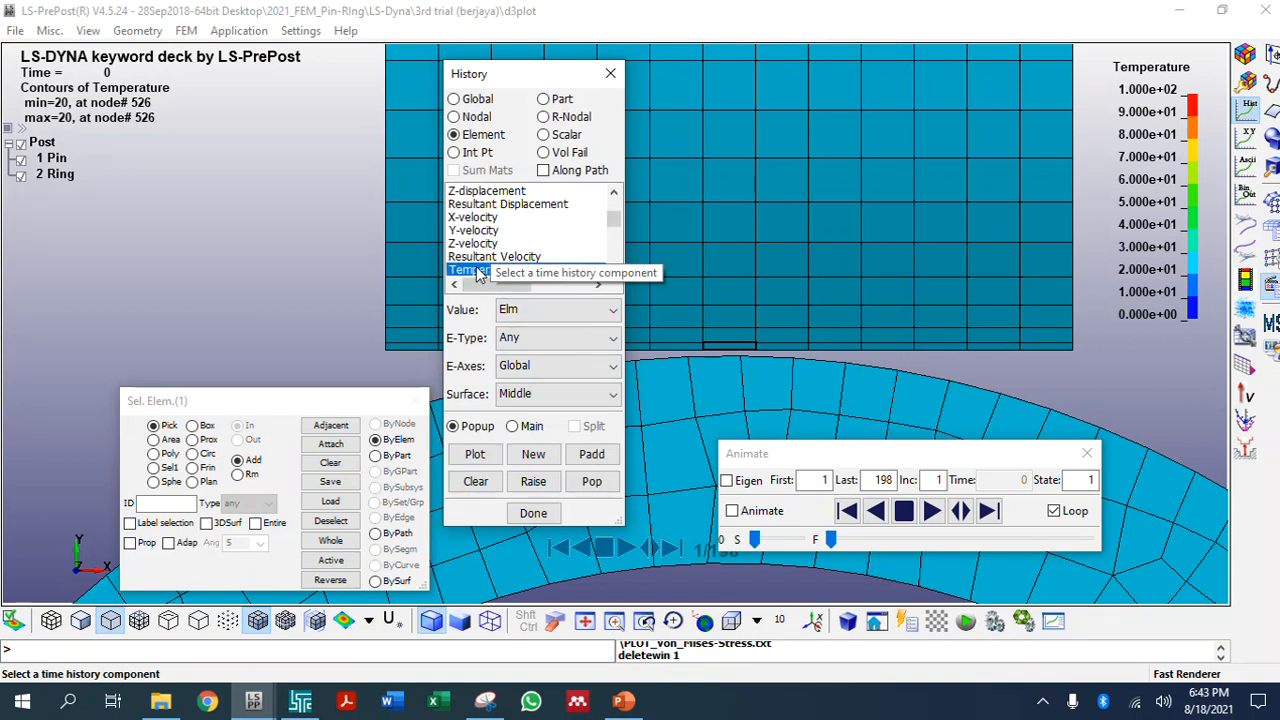
pyautogui.click(500, 455)
# Save the temperature curve as PLOT_Temp.txt, overwriting the existing file, and discard its plot window
pyautogui.click(499, 392)
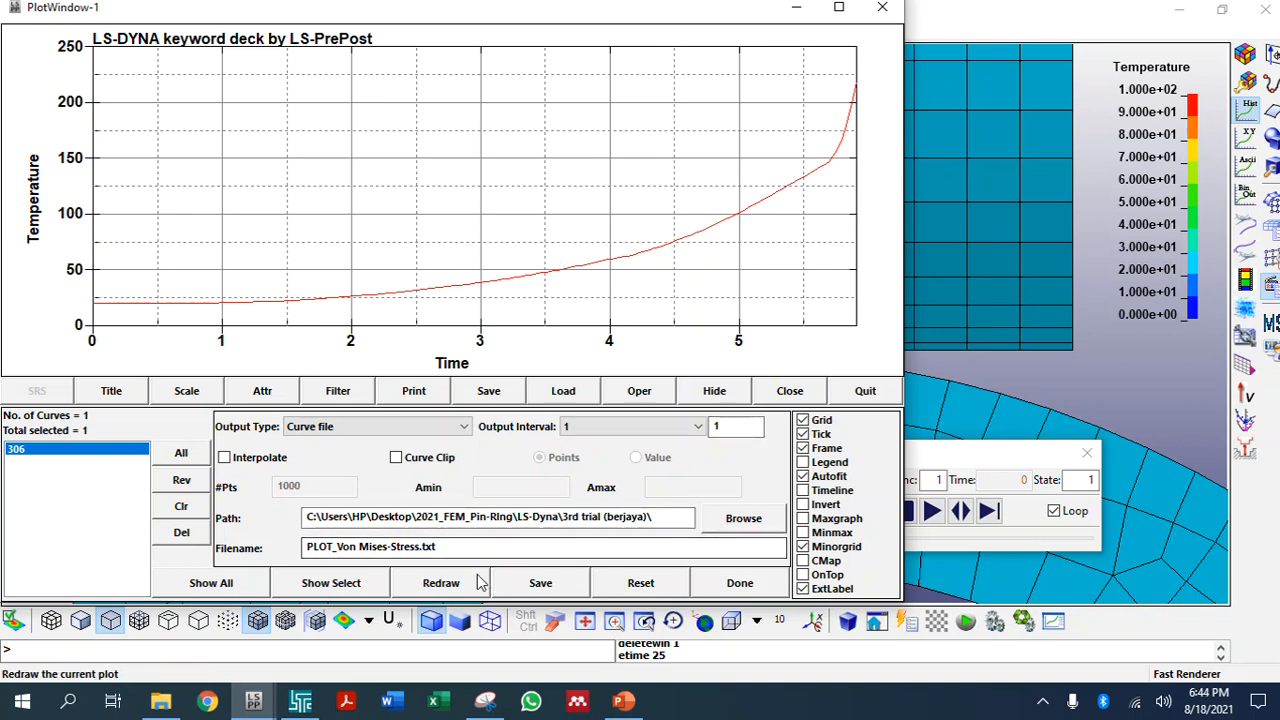
pyautogui.click(743, 518)
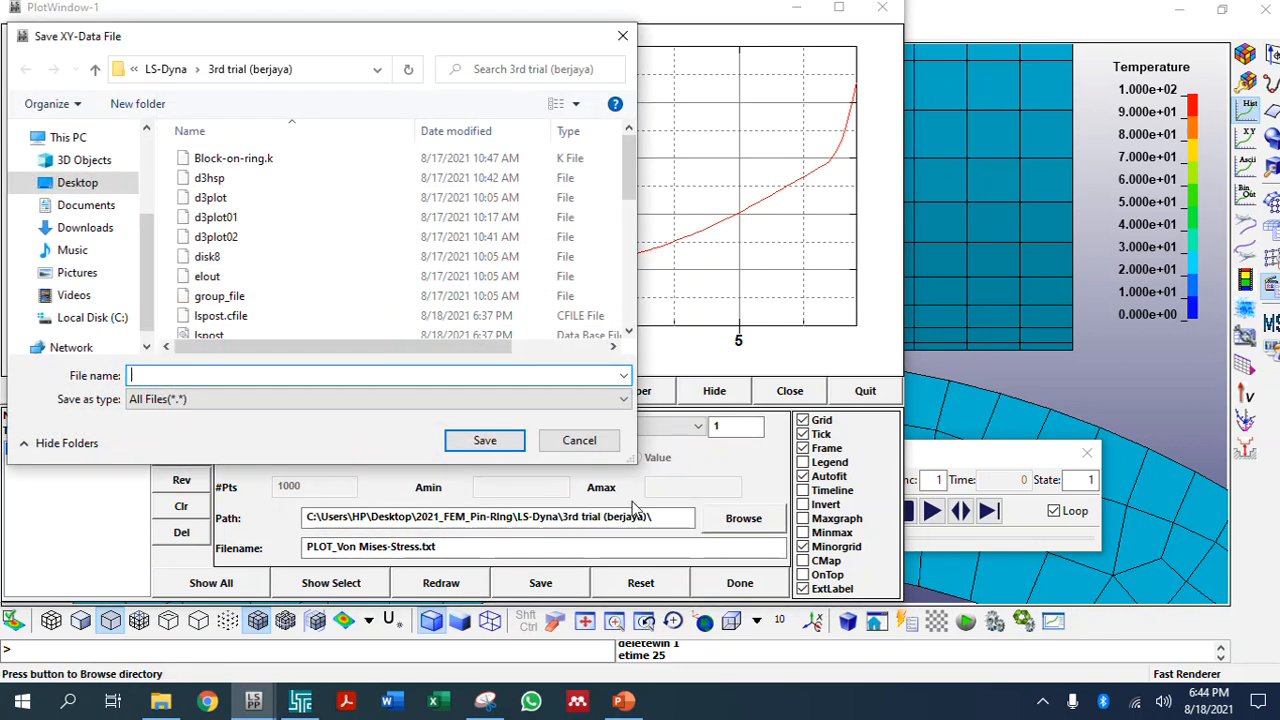
pyautogui.click(579, 441)
pyautogui.moveTo(420, 546); pyautogui.dragTo(377, 546)
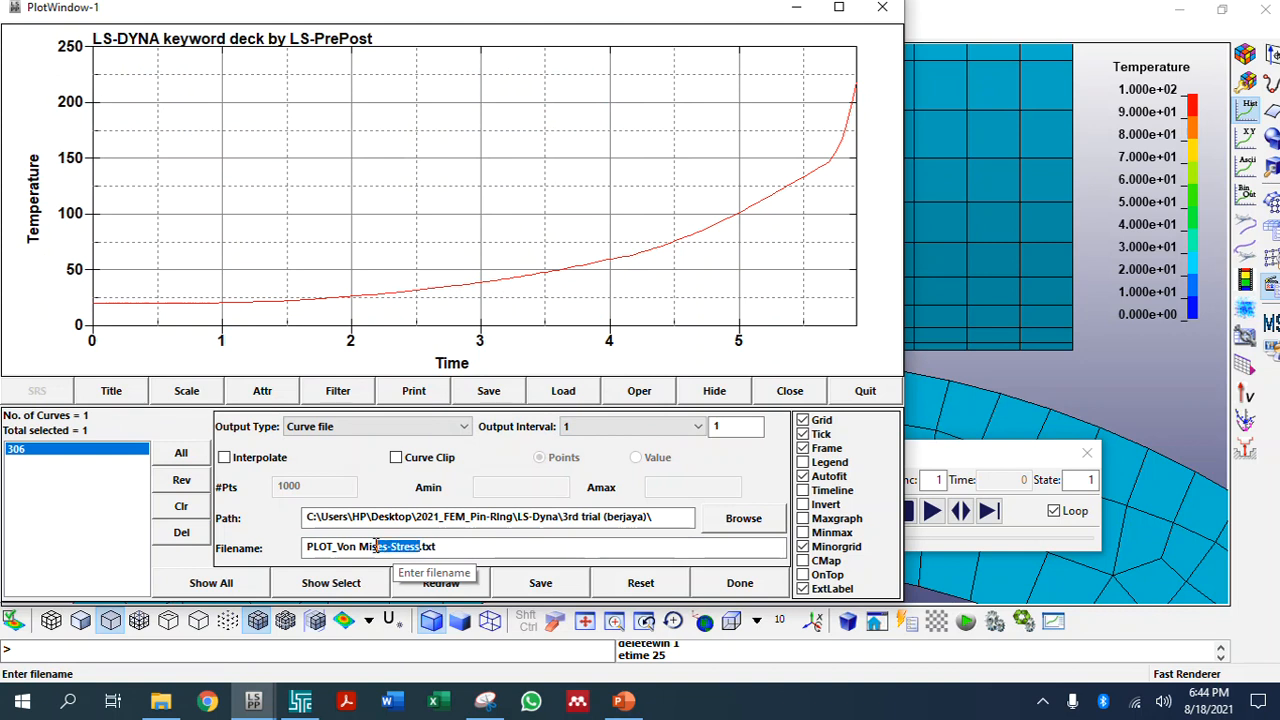
pyautogui.write('Temp')
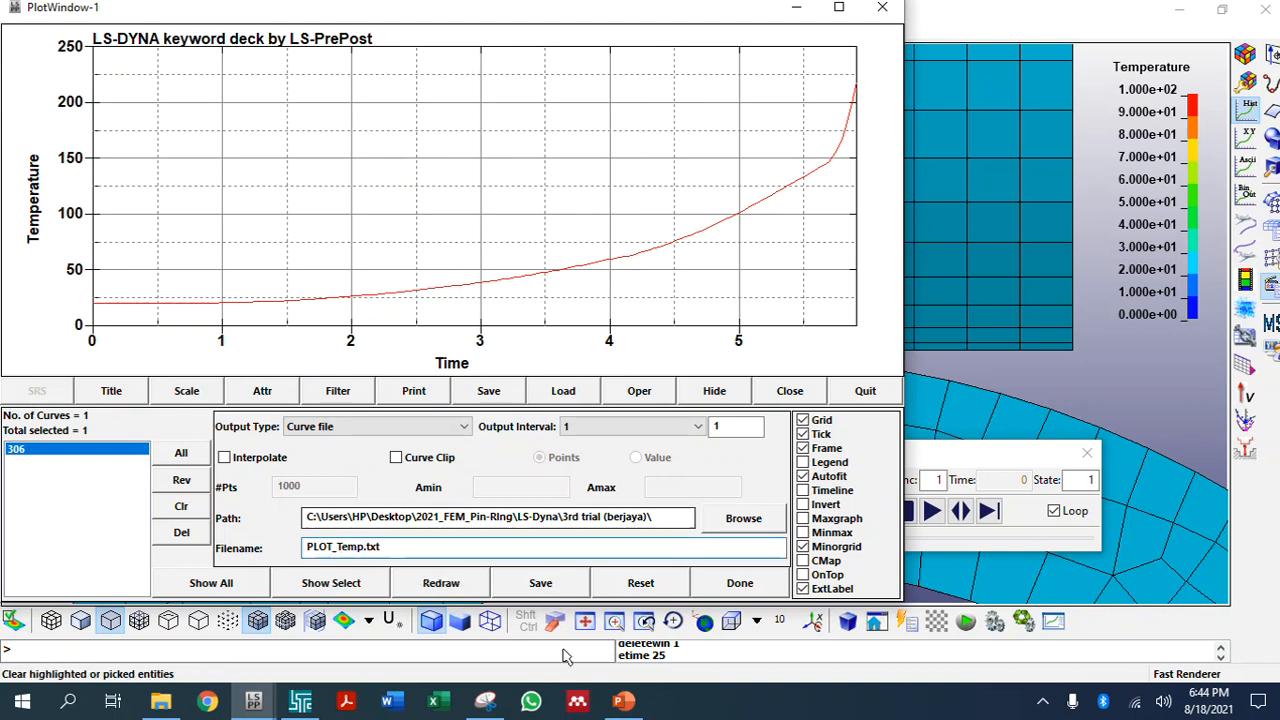
pyautogui.click(540, 582)
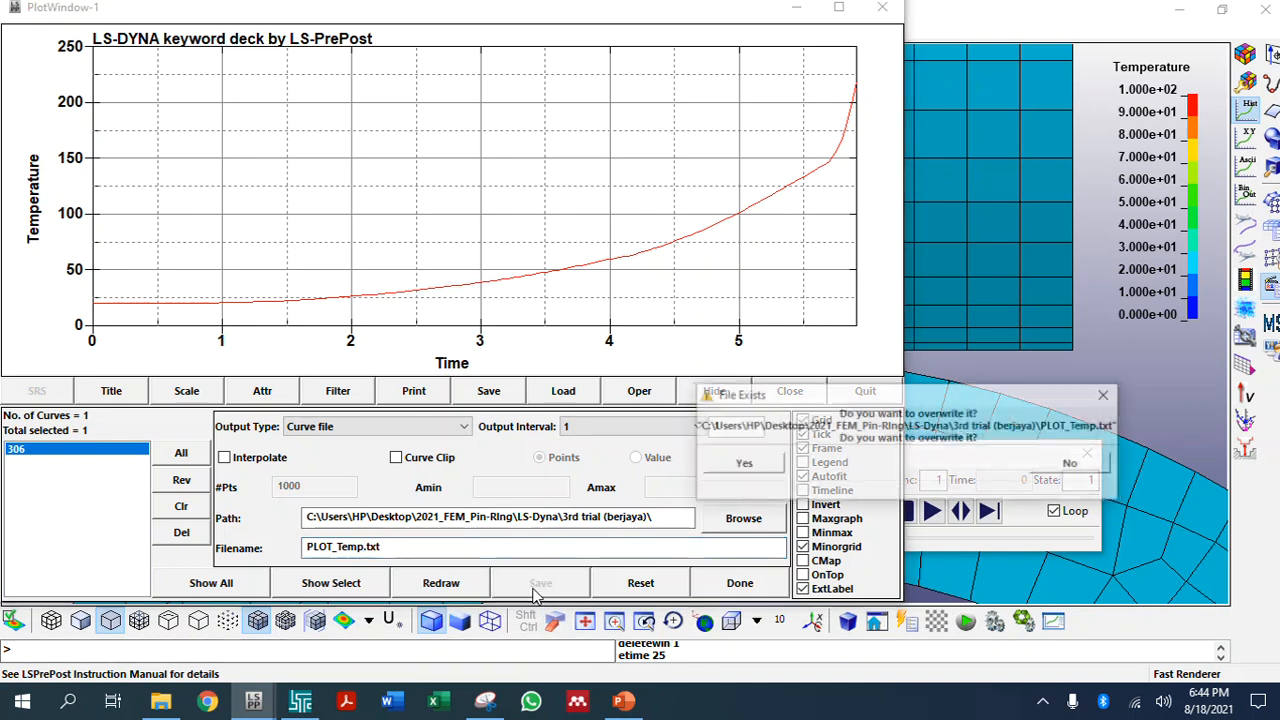
pyautogui.click(745, 464)
pyautogui.click(740, 582)
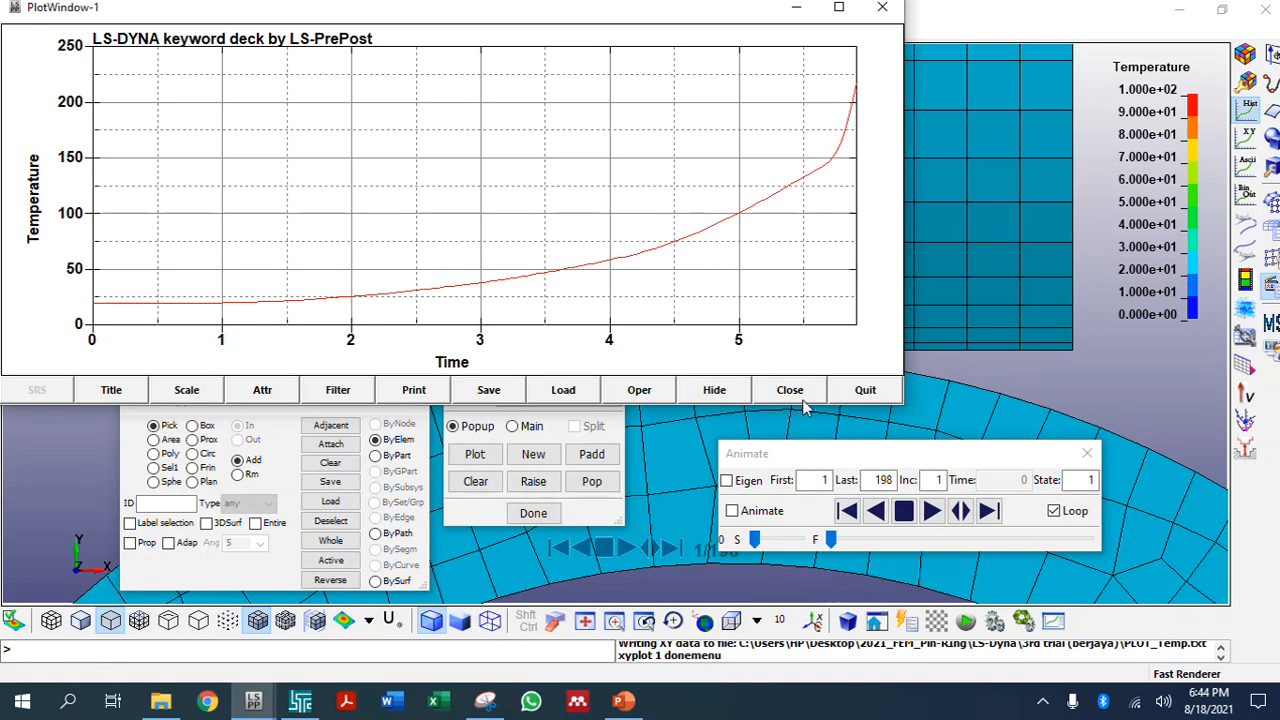
pyautogui.click(865, 390)
# Sweep the animation to state 155 and back to state 1 to view the ring's movement against the pin
pyautogui.scroll(-3, 492, 235)
pyautogui.scroll(5, 492, 235)
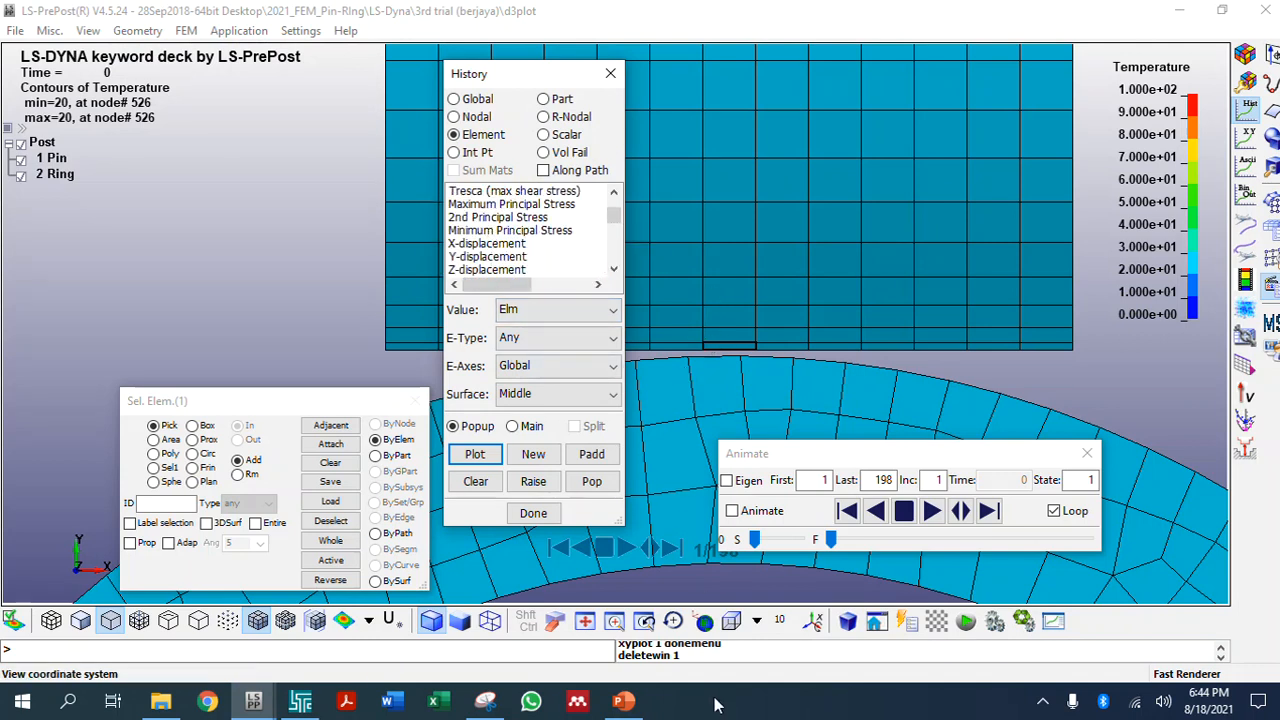
pyautogui.moveTo(831, 540); pyautogui.dragTo(1033, 540)
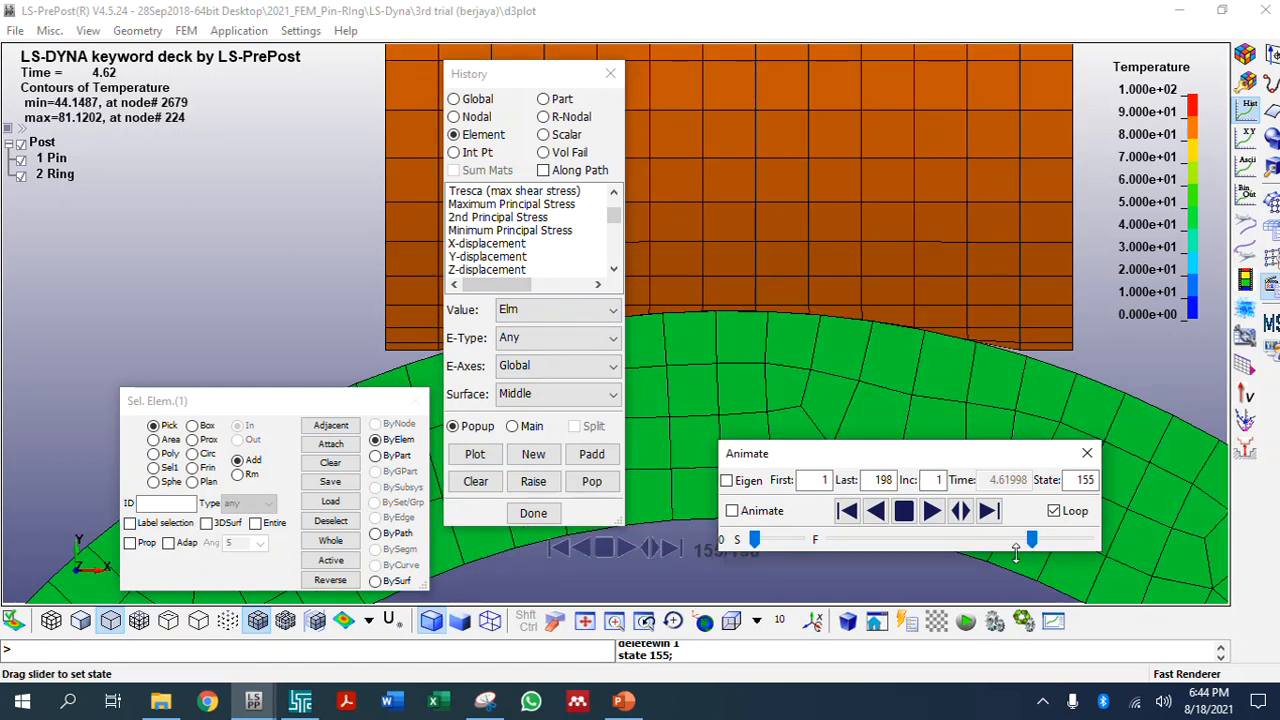
pyautogui.moveTo(1031, 540); pyautogui.dragTo(831, 540)
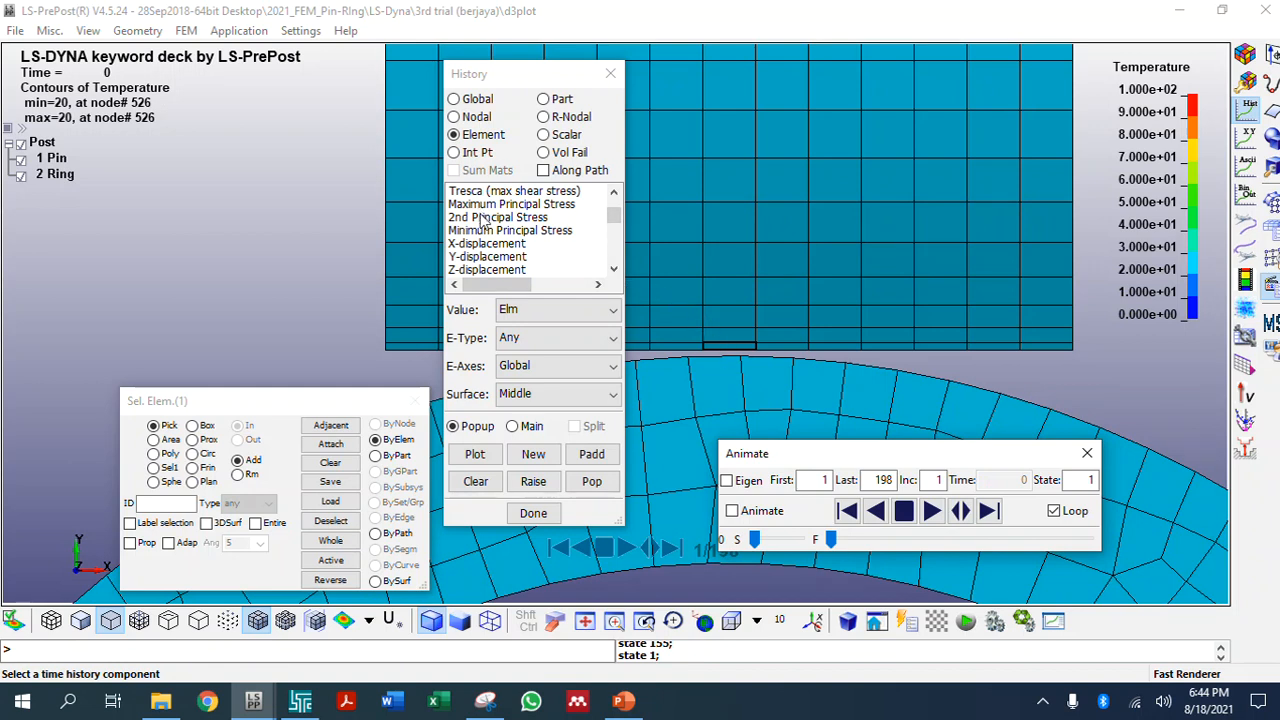
# Plot the Y-displacement time history for the selected pin contact element
pyautogui.scroll(4, 480, 255)
pyautogui.scroll(-5, 476, 252)
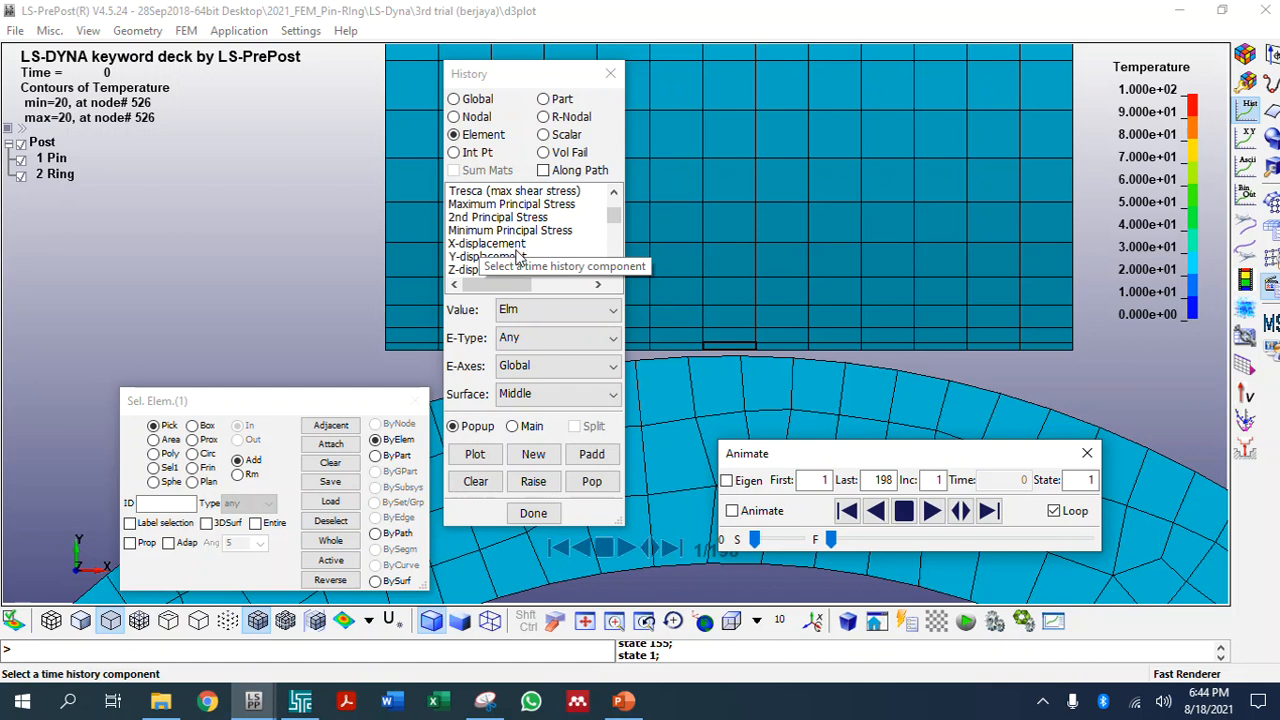
pyautogui.click(487, 257)
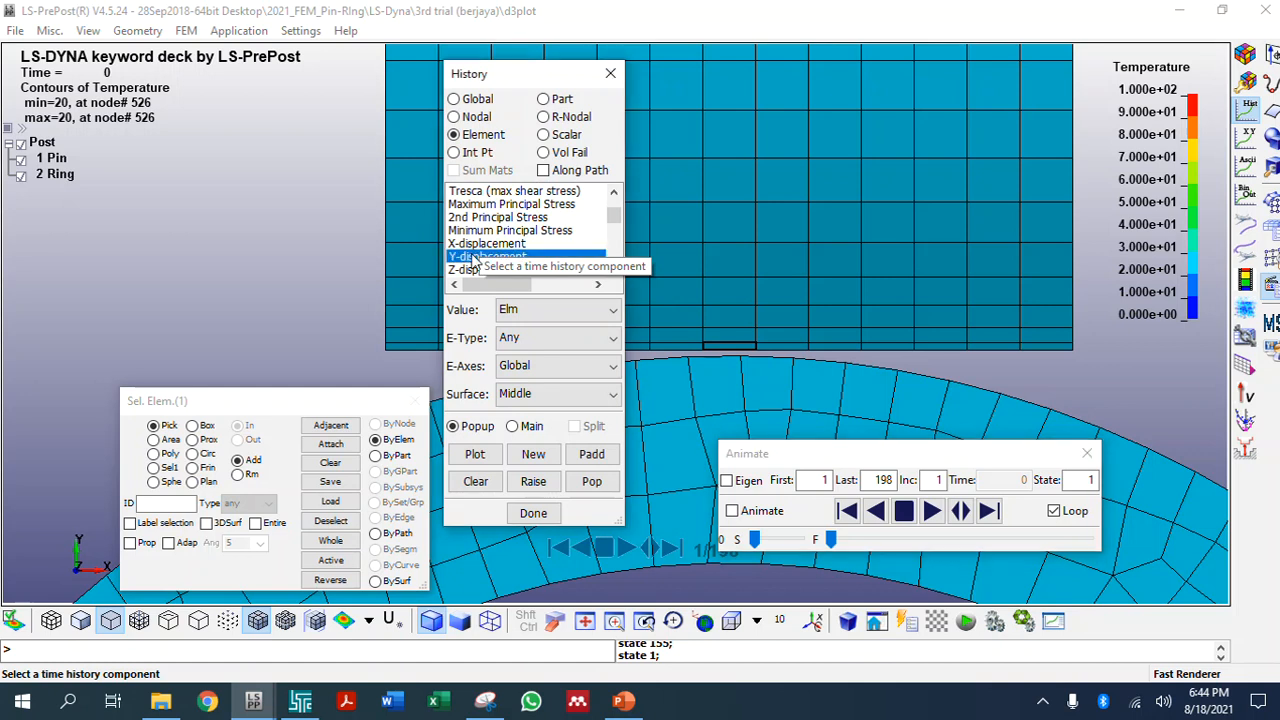
pyautogui.click(475, 454)
# Save the Y-displacement curve as PLOT_Y_Disp.txt and discard its plot window
pyautogui.click(489, 390)
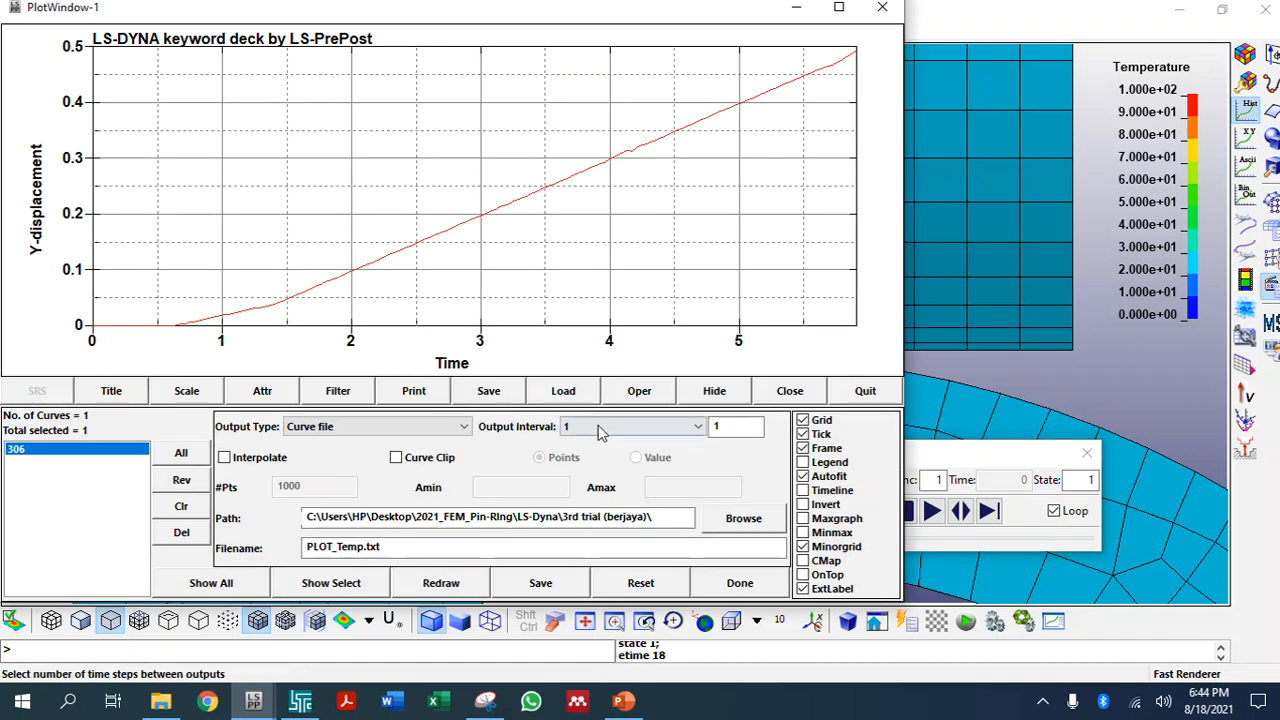
pyautogui.moveTo(365, 549); pyautogui.dragTo(335, 549)
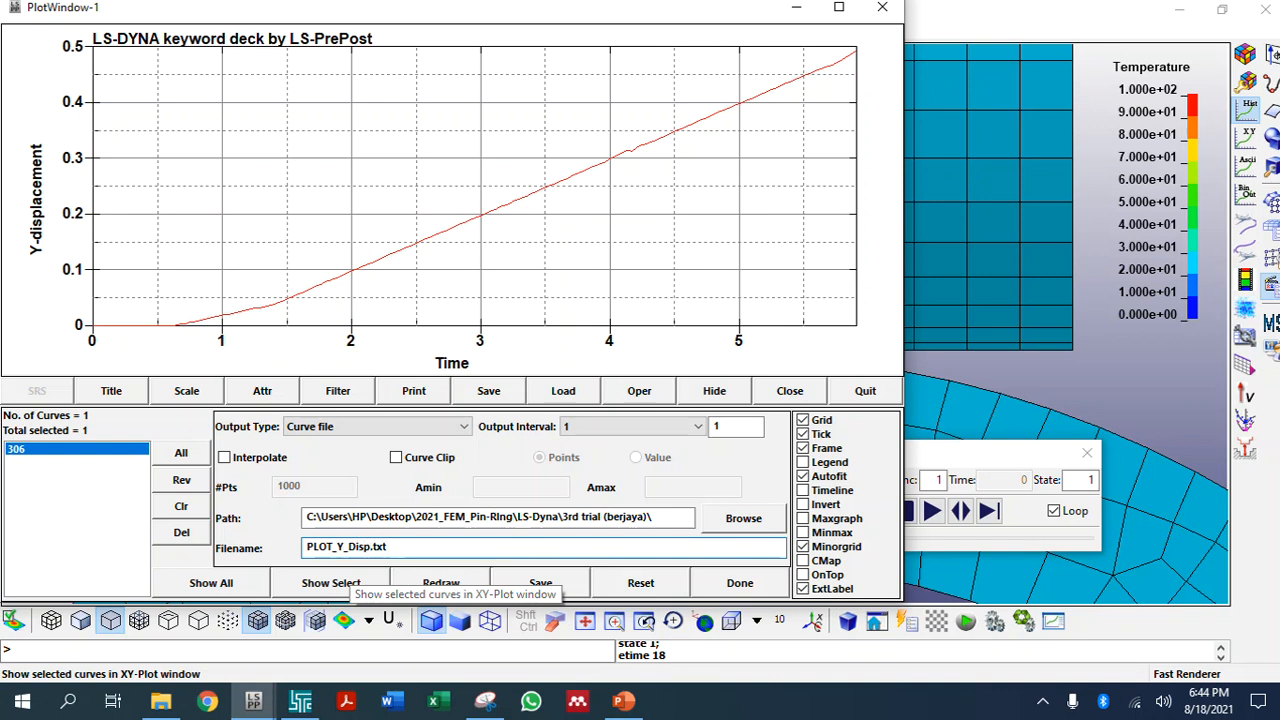
pyautogui.click(540, 583)
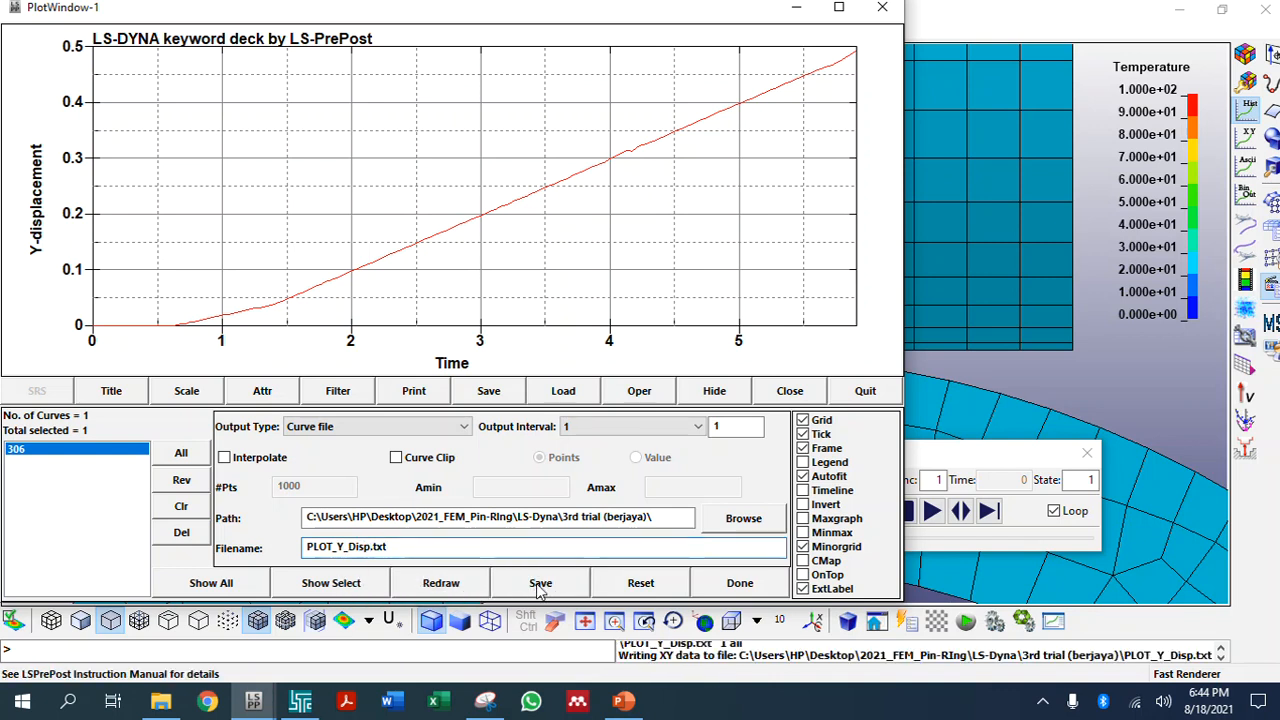
pyautogui.click(740, 585)
pyautogui.click(858, 390)
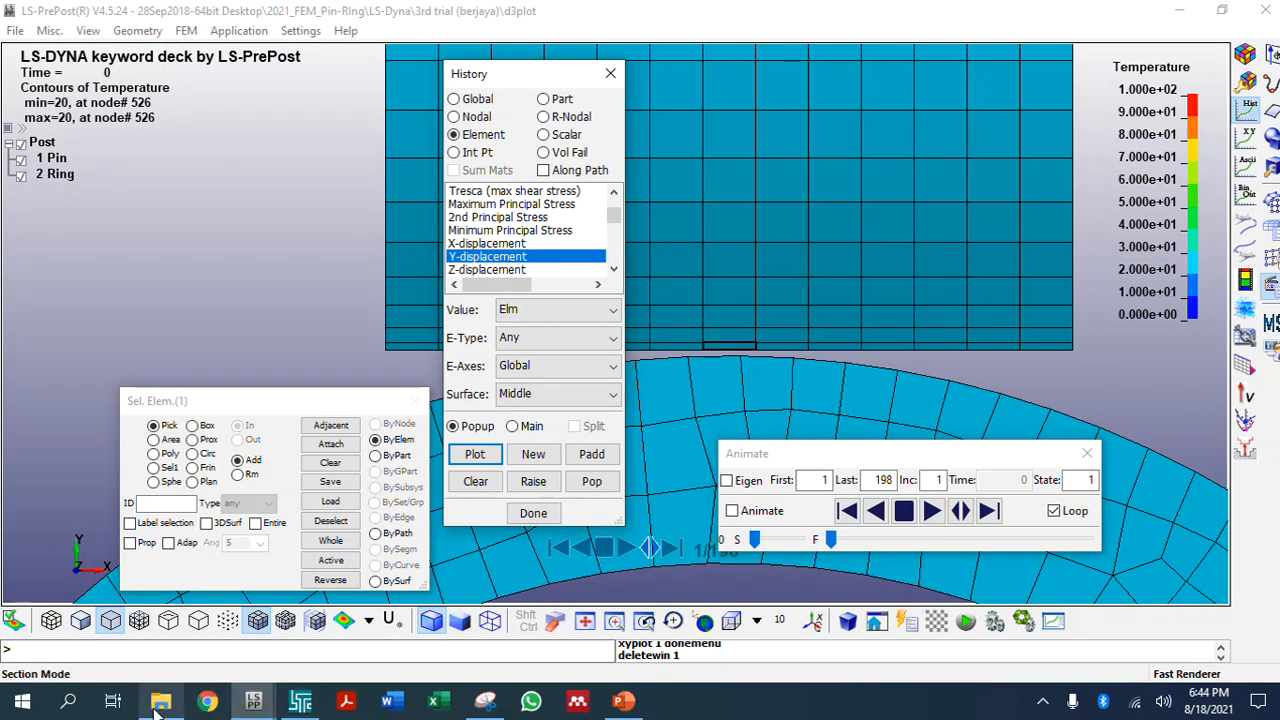
# Switch to Excel and create a blank workbook
pyautogui.click(438, 703)
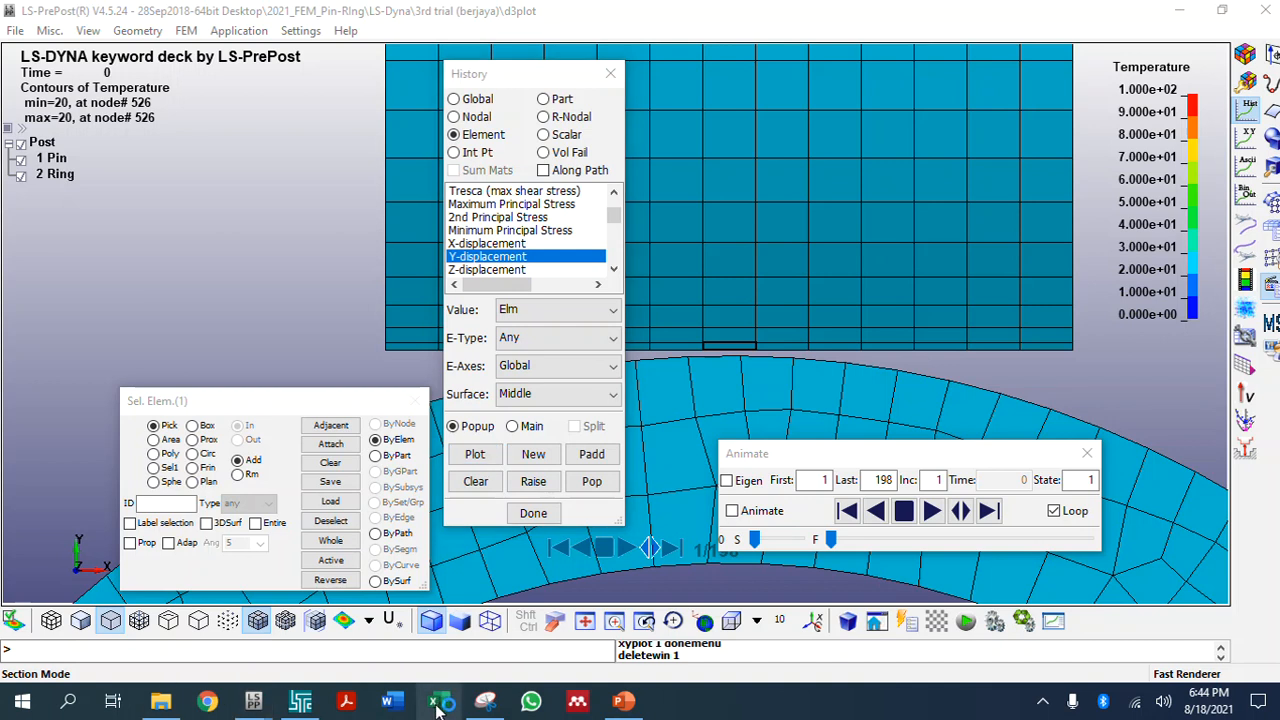
pyautogui.rightClick(436, 703)
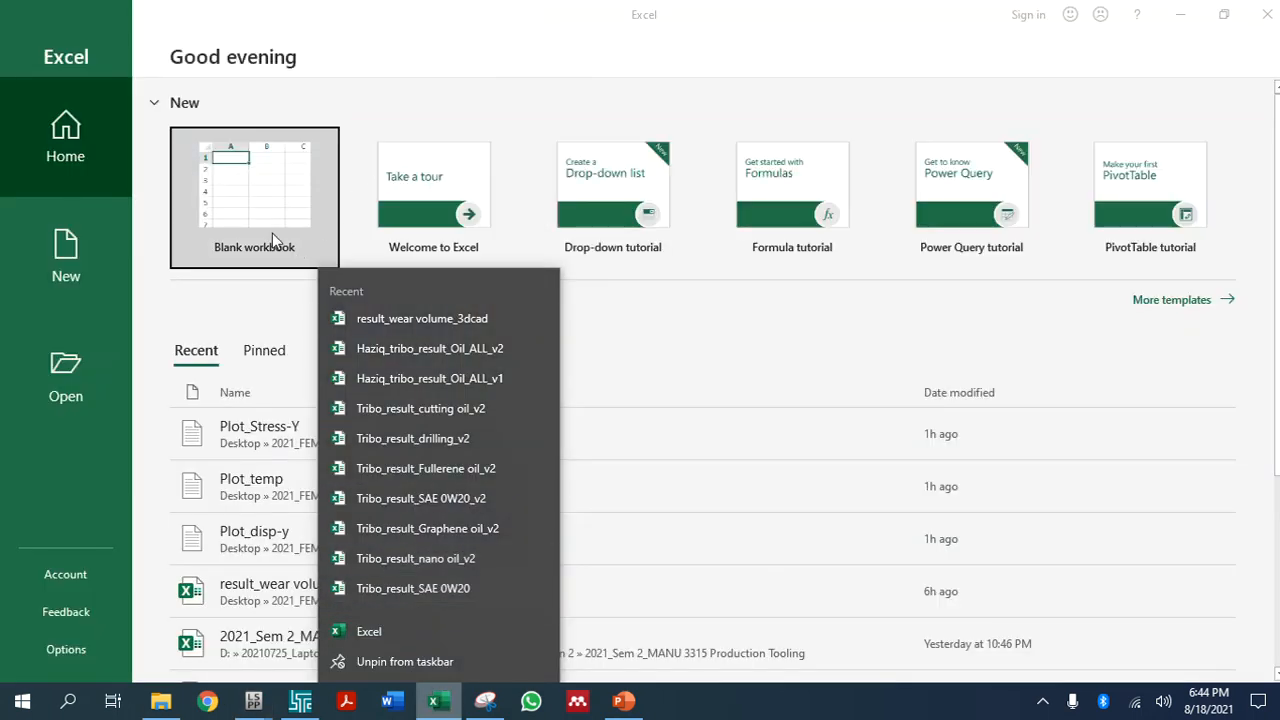
pyautogui.click(272, 238)
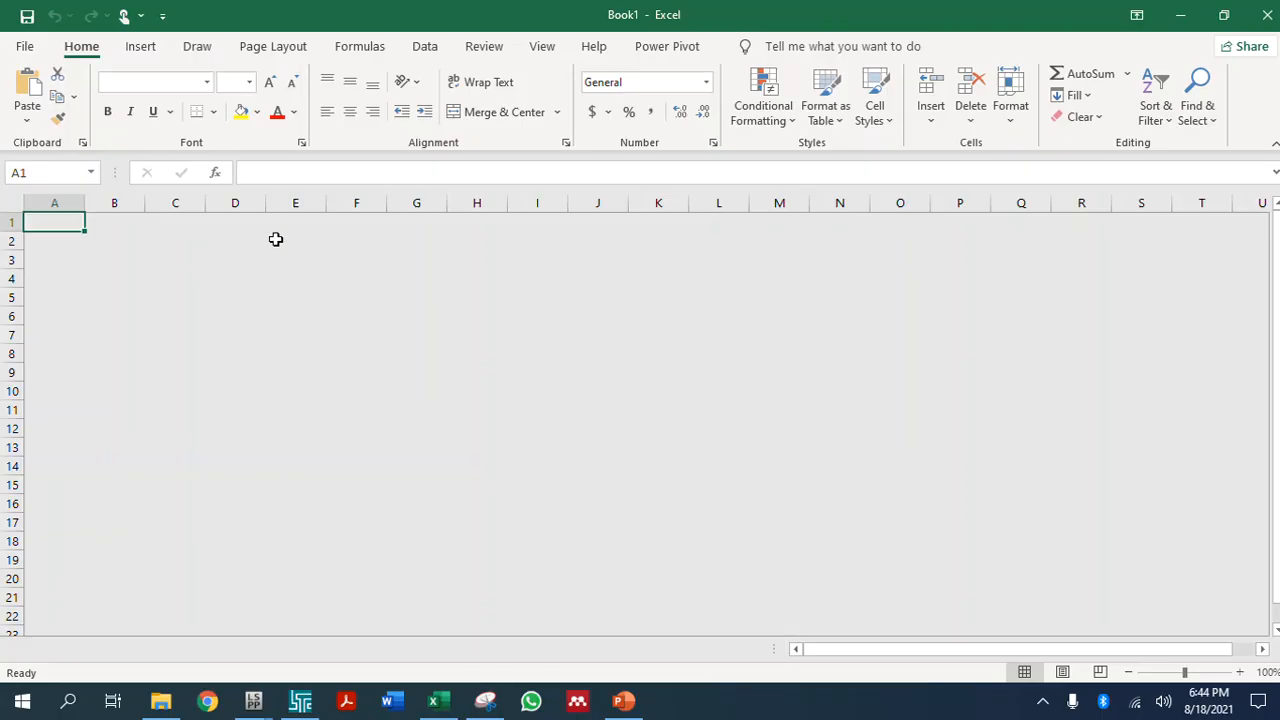
# Browse for a file to open in Desktop\2021_FEM_Pin-RIng\LS-Dyna\3rd trial (berjaya), showing all file types
pyautogui.click(28, 50)
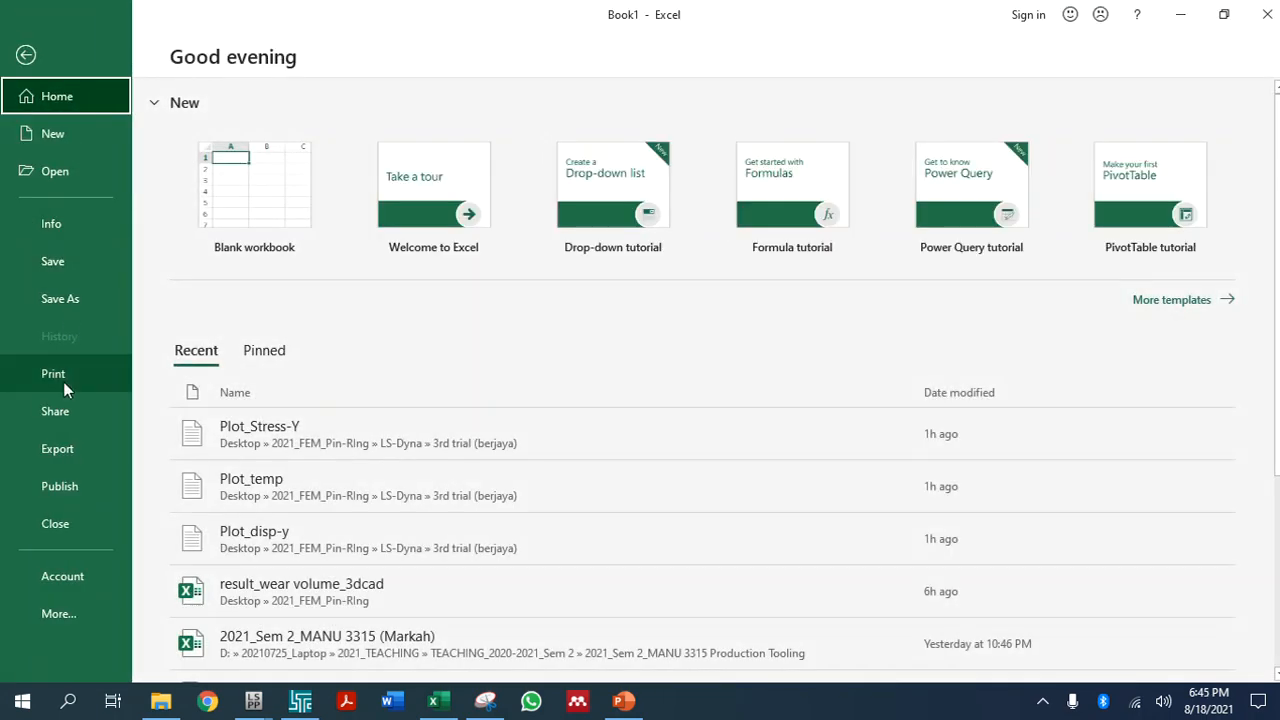
pyautogui.click(60, 174)
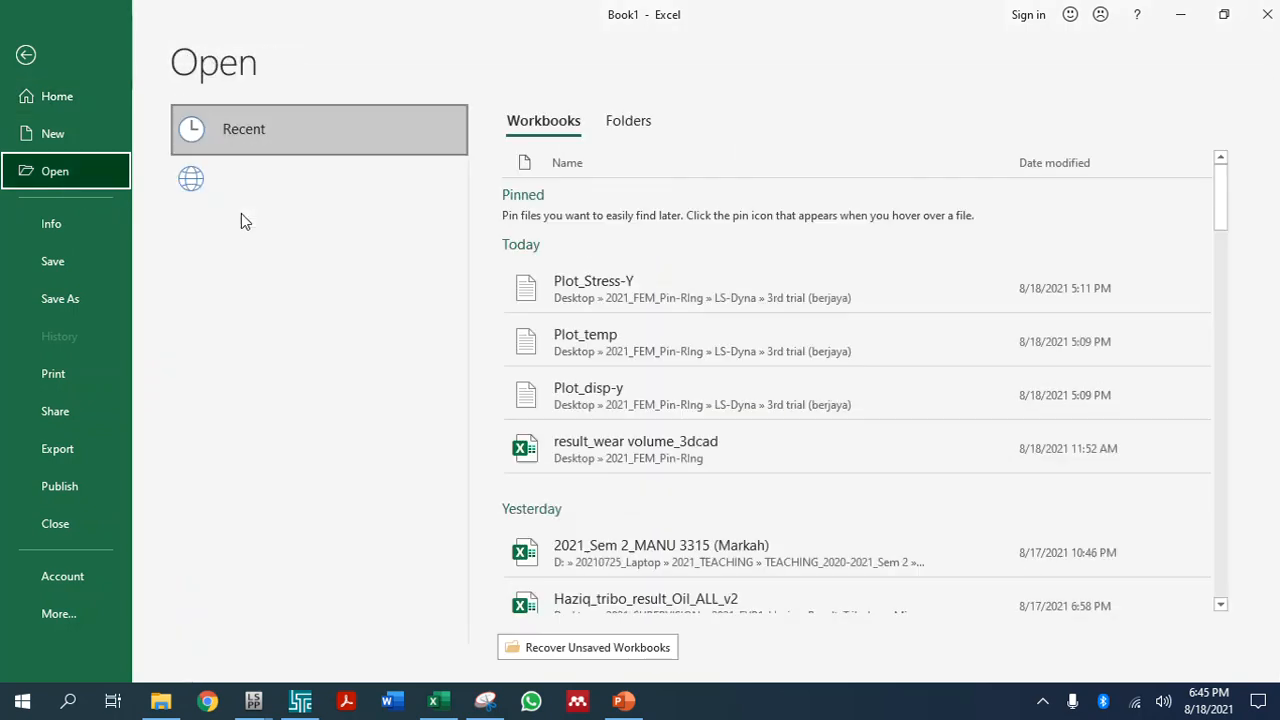
pyautogui.click(254, 320)
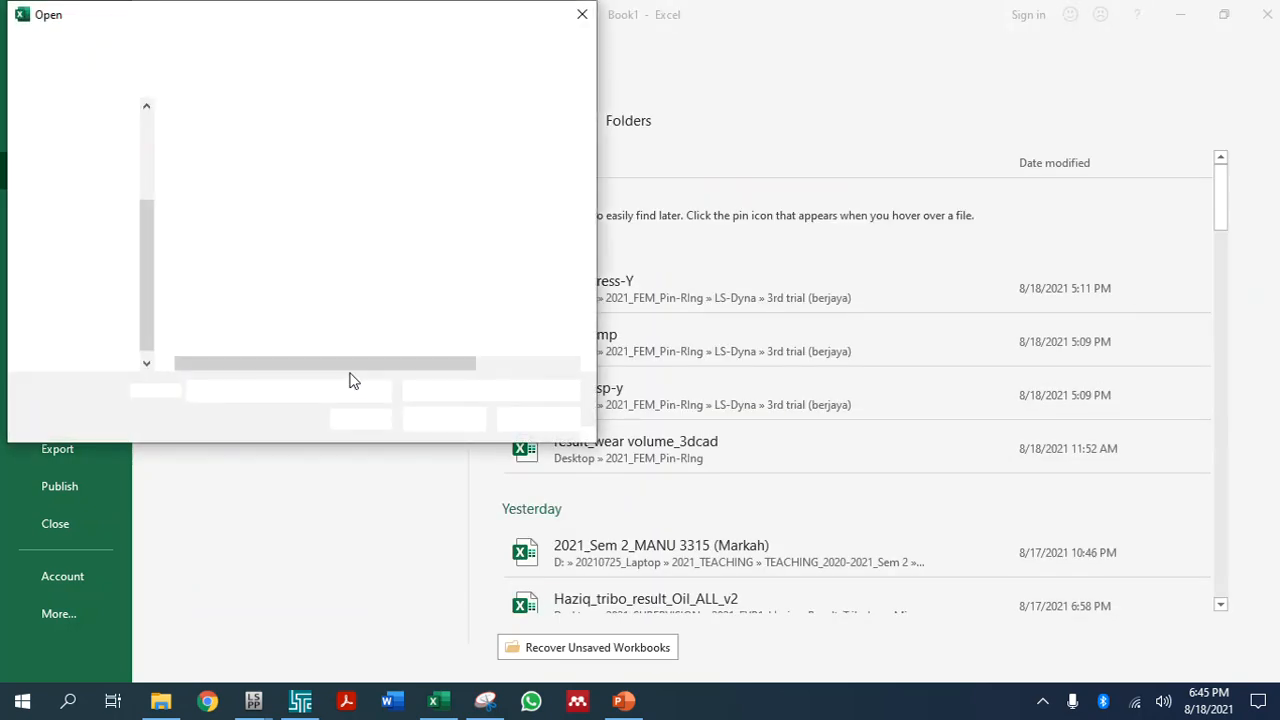
pyautogui.click(78, 194)
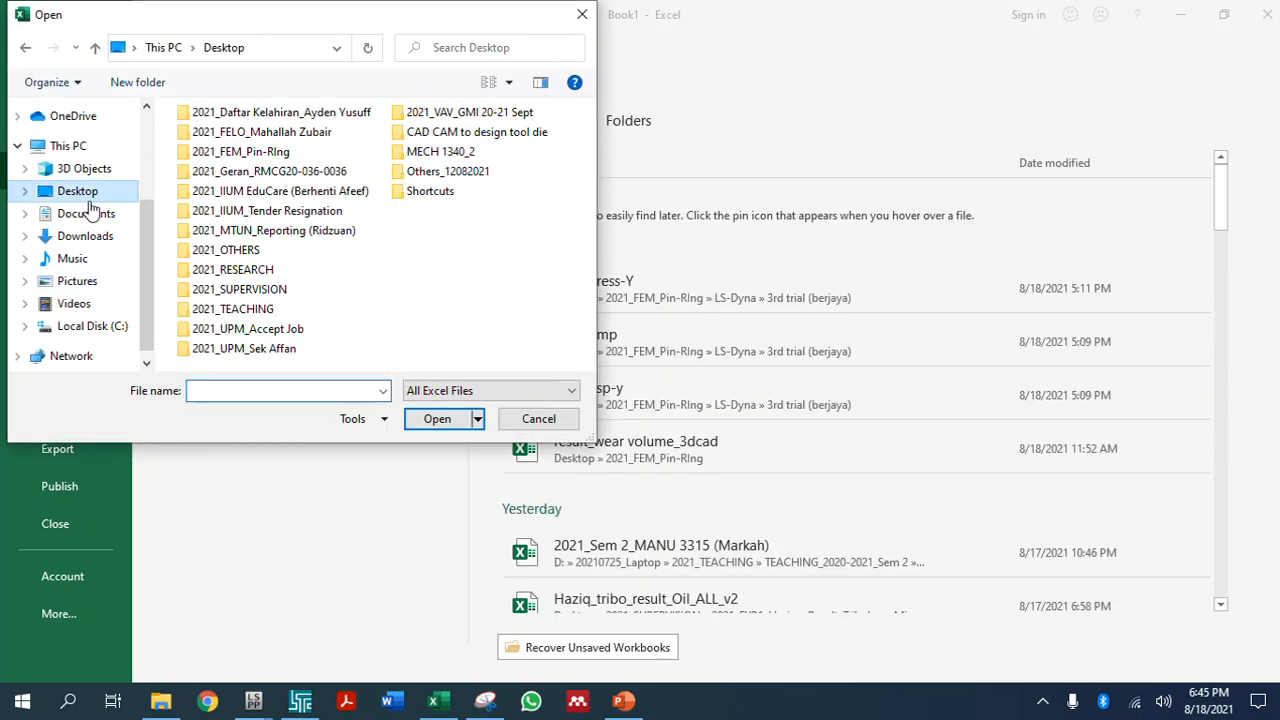
pyautogui.doubleClick(245, 152)
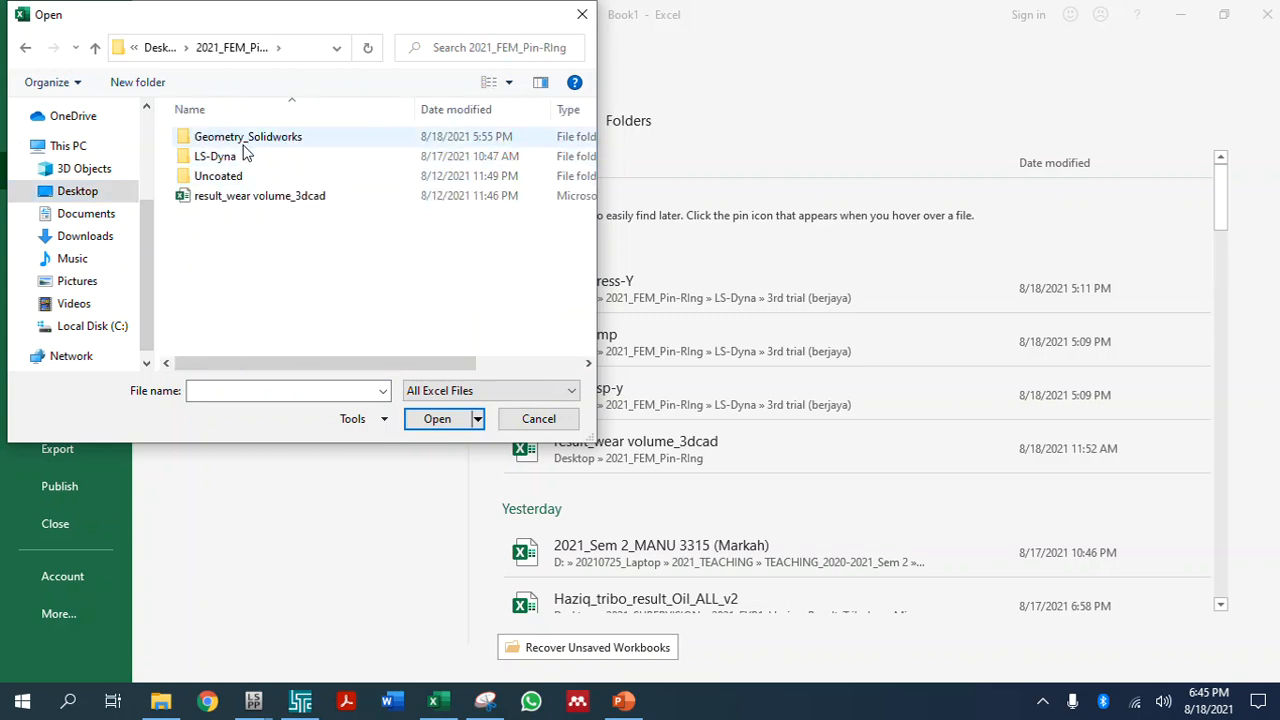
pyautogui.click(237, 162)
pyautogui.doubleClick(237, 162)
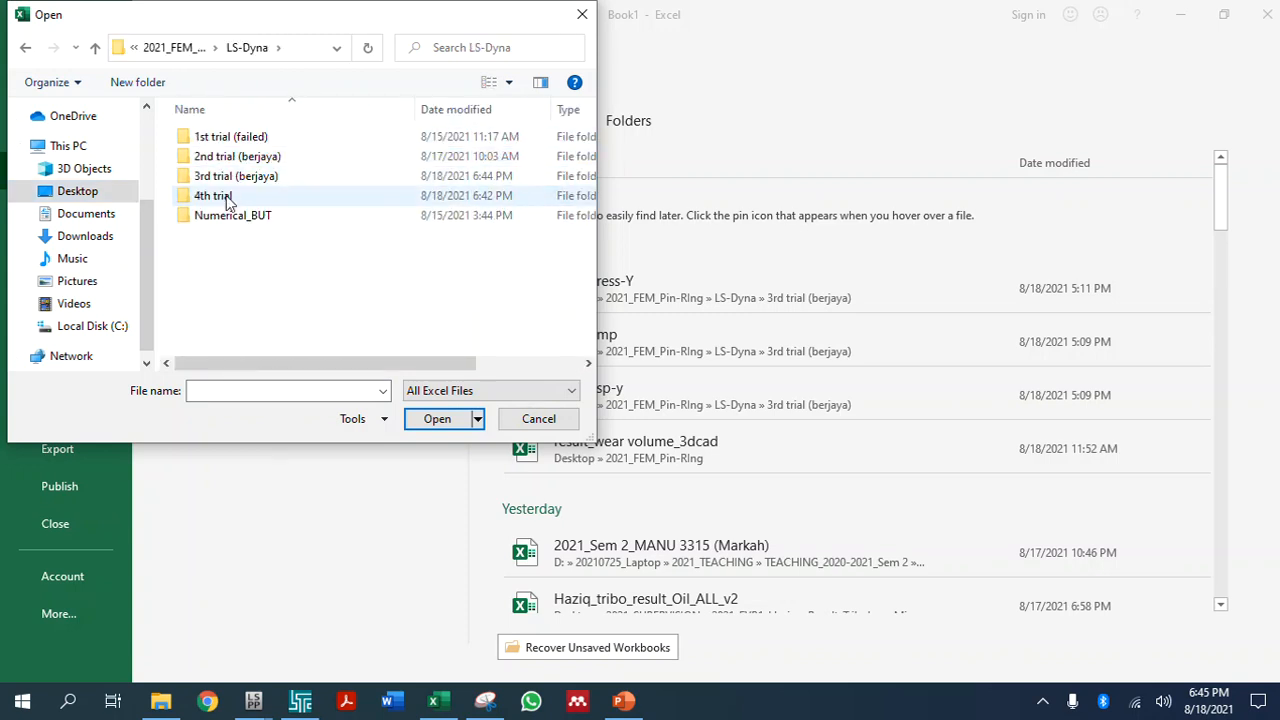
pyautogui.doubleClick(228, 196)
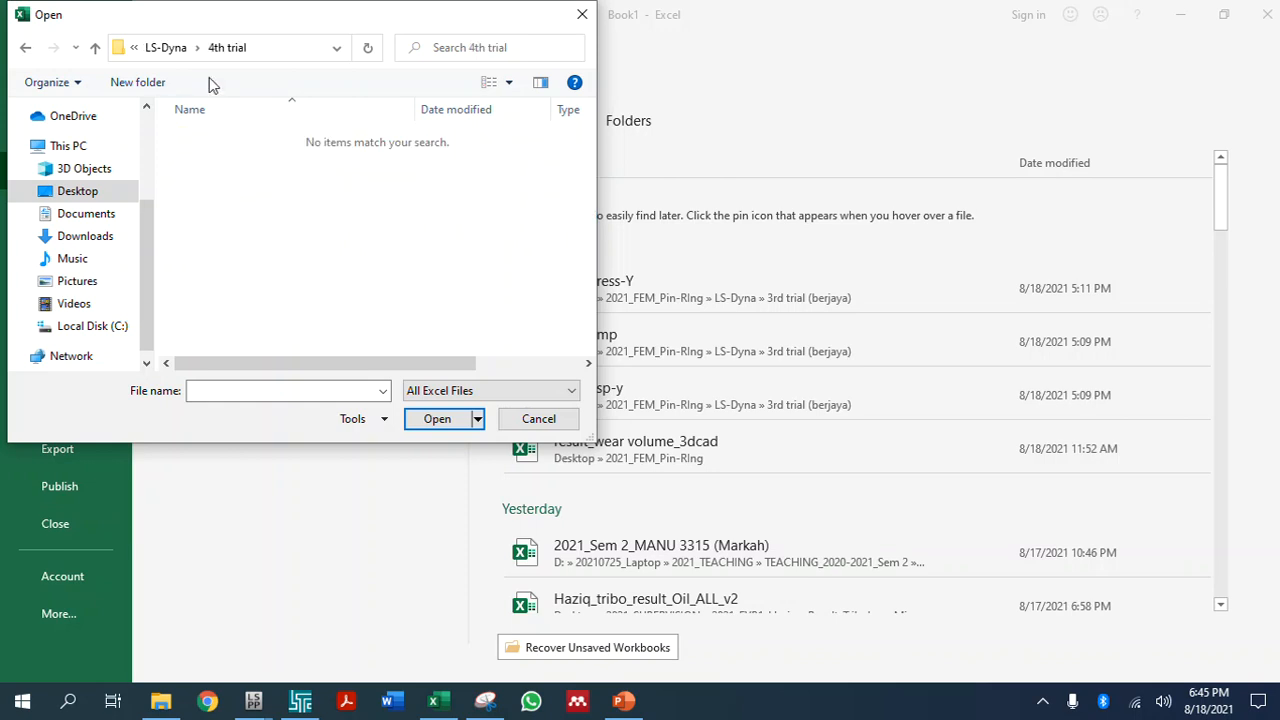
pyautogui.click(166, 47)
pyautogui.doubleClick(243, 174)
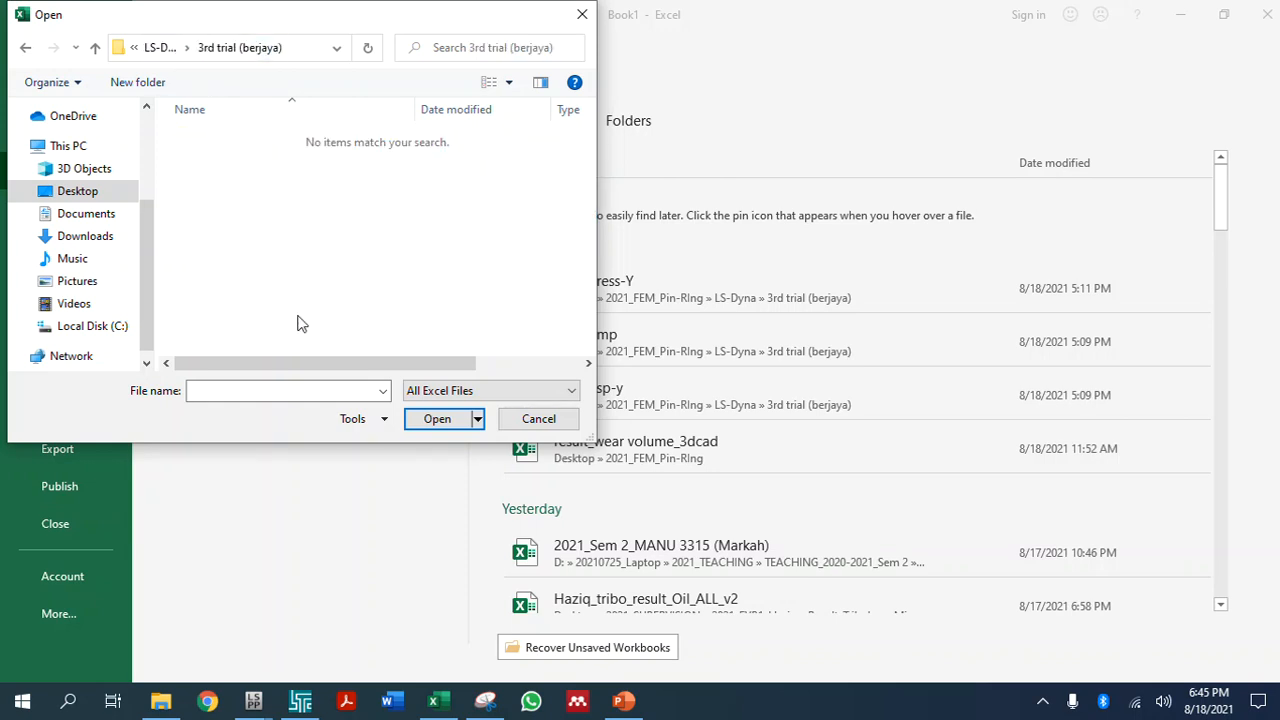
pyautogui.click(437, 390)
pyautogui.click(431, 411)
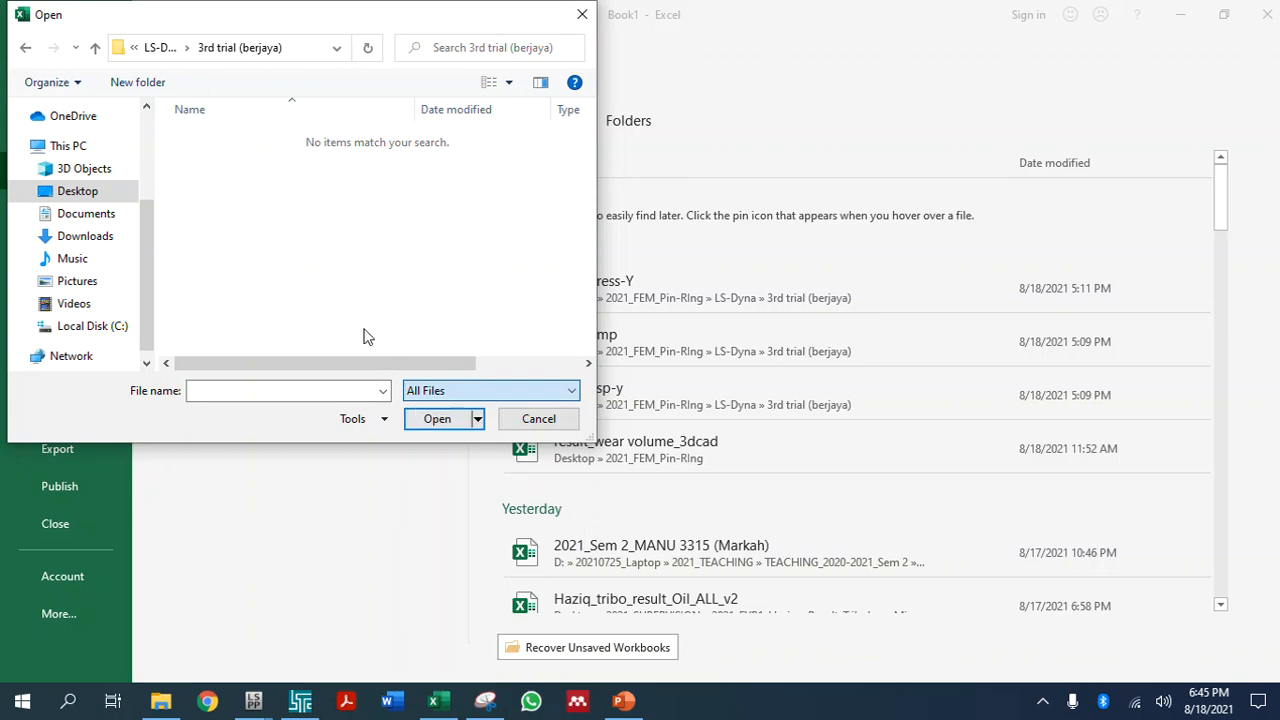
# Open the PLOT_Y_Disp text file from the 3rd trial (berjaya) folder
pyautogui.click(345, 319)
pyautogui.scroll(-1, 252, 275)
pyautogui.scroll(-5, 252, 290)
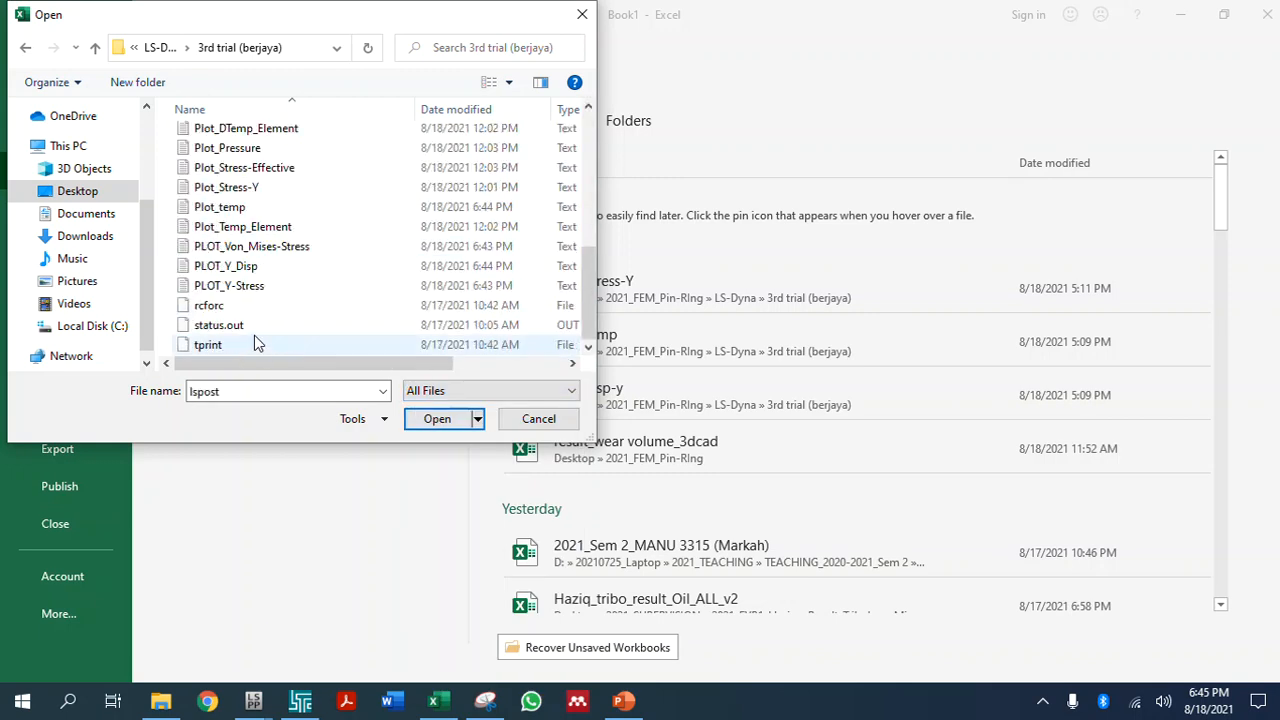
pyautogui.scroll(2, 248, 335)
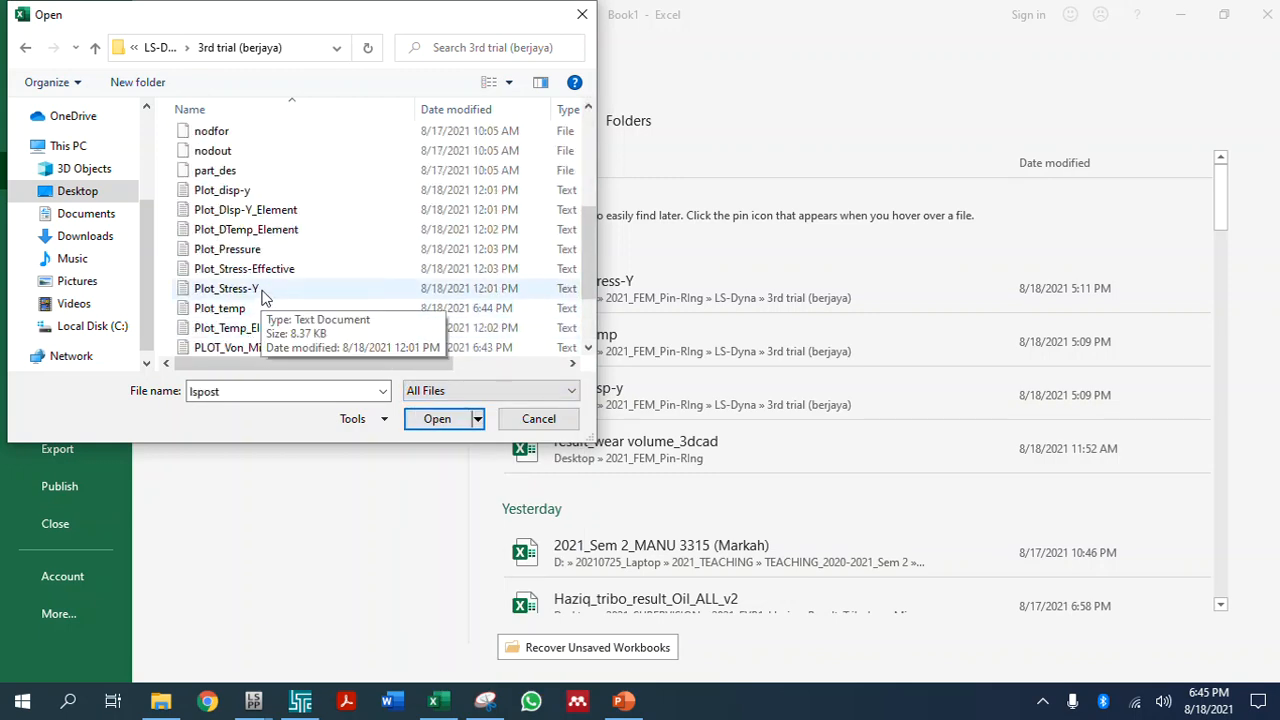
pyautogui.click(254, 214)
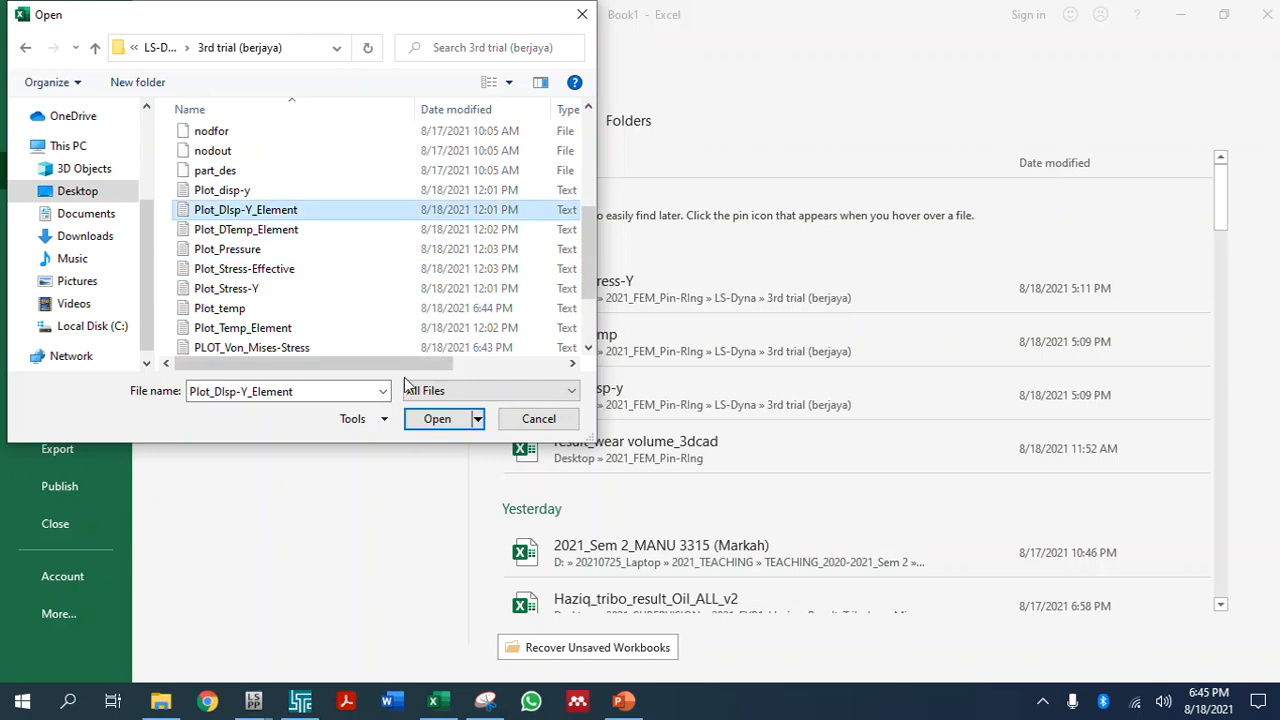
pyautogui.scroll(-1, 245, 340)
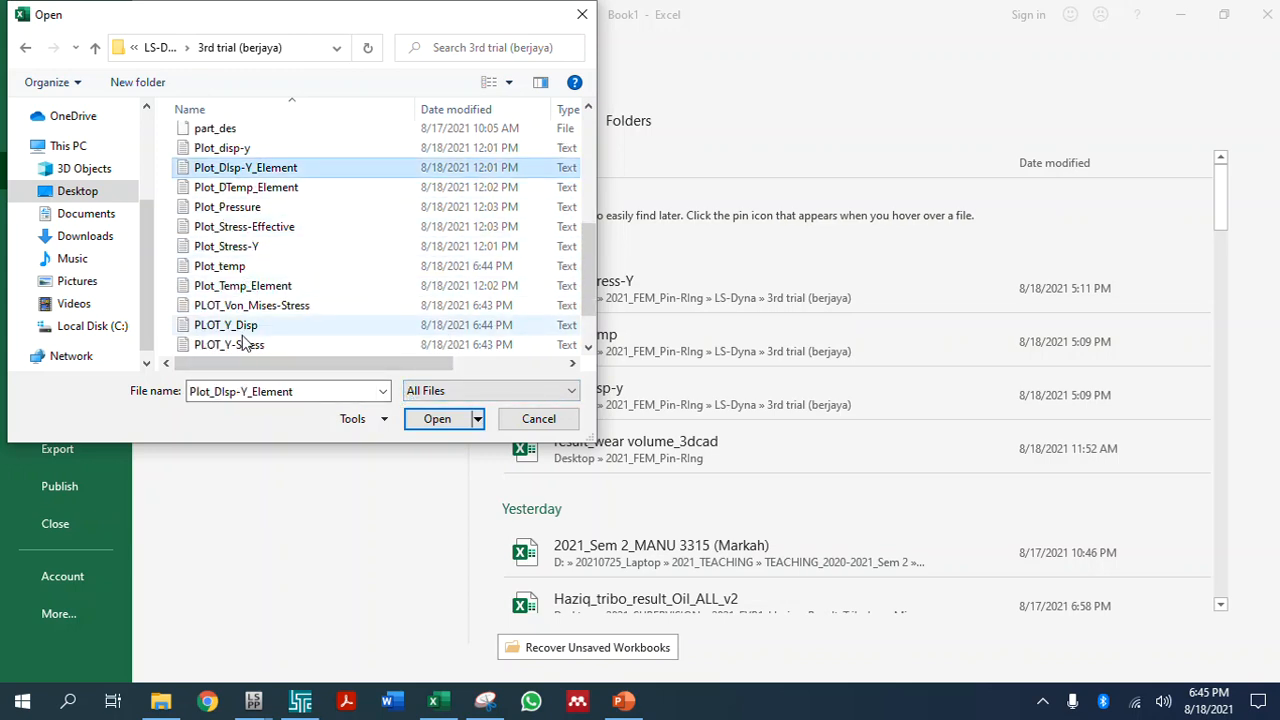
pyautogui.click(245, 326)
pyautogui.click(434, 419)
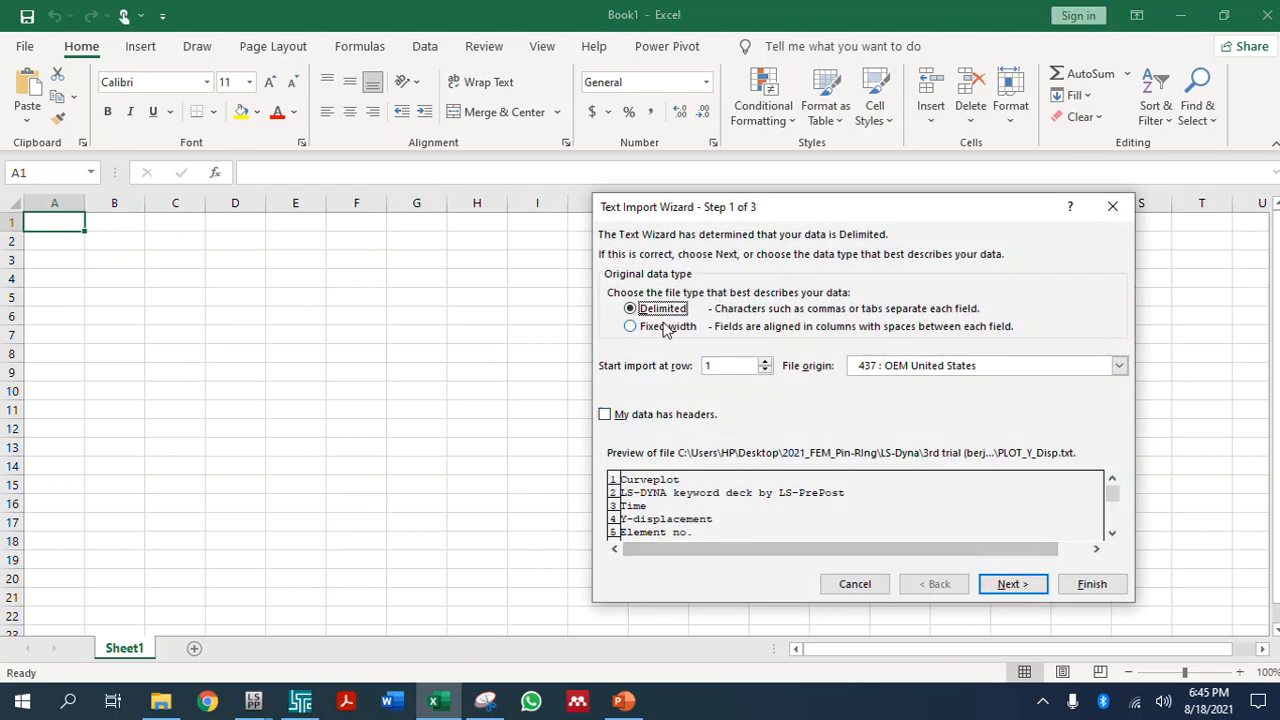
# Import the Y-displacement data as fixed width, keeping the suggested column break at 20
pyautogui.click(652, 329)
pyautogui.click(1013, 585)
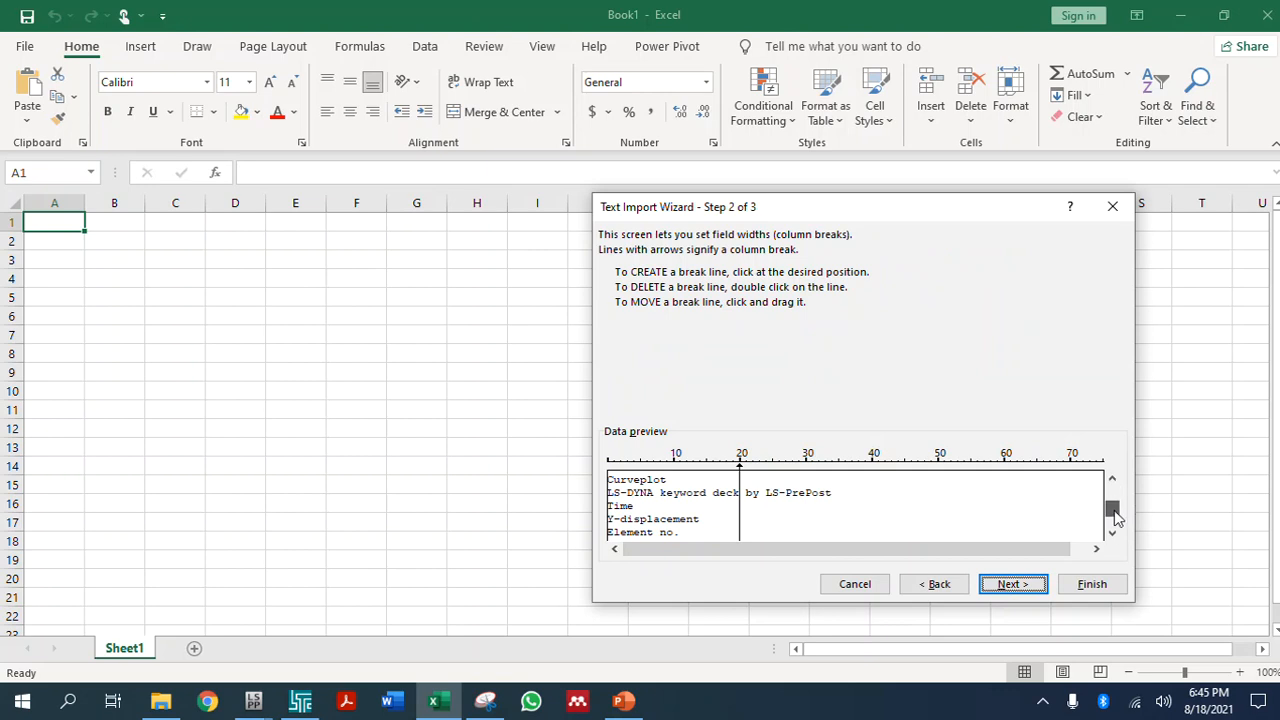
pyautogui.moveTo(1115, 535); pyautogui.dragTo(1113, 530)
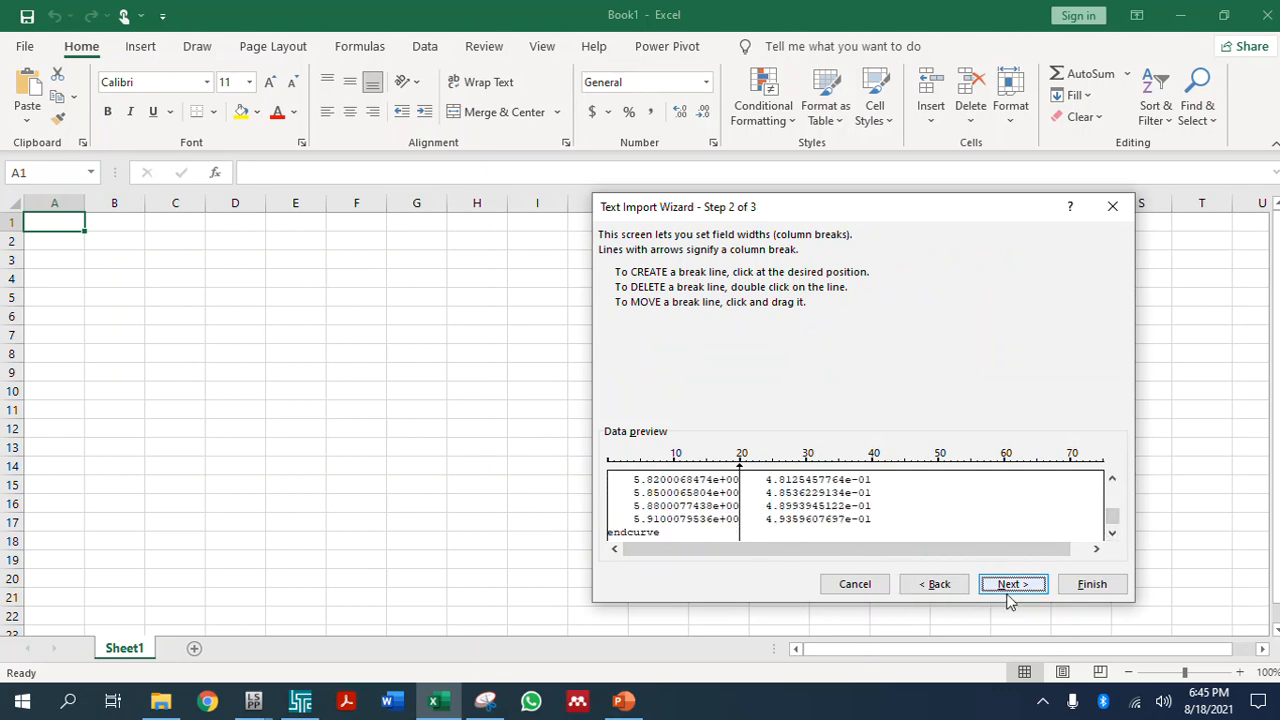
pyautogui.click(1086, 588)
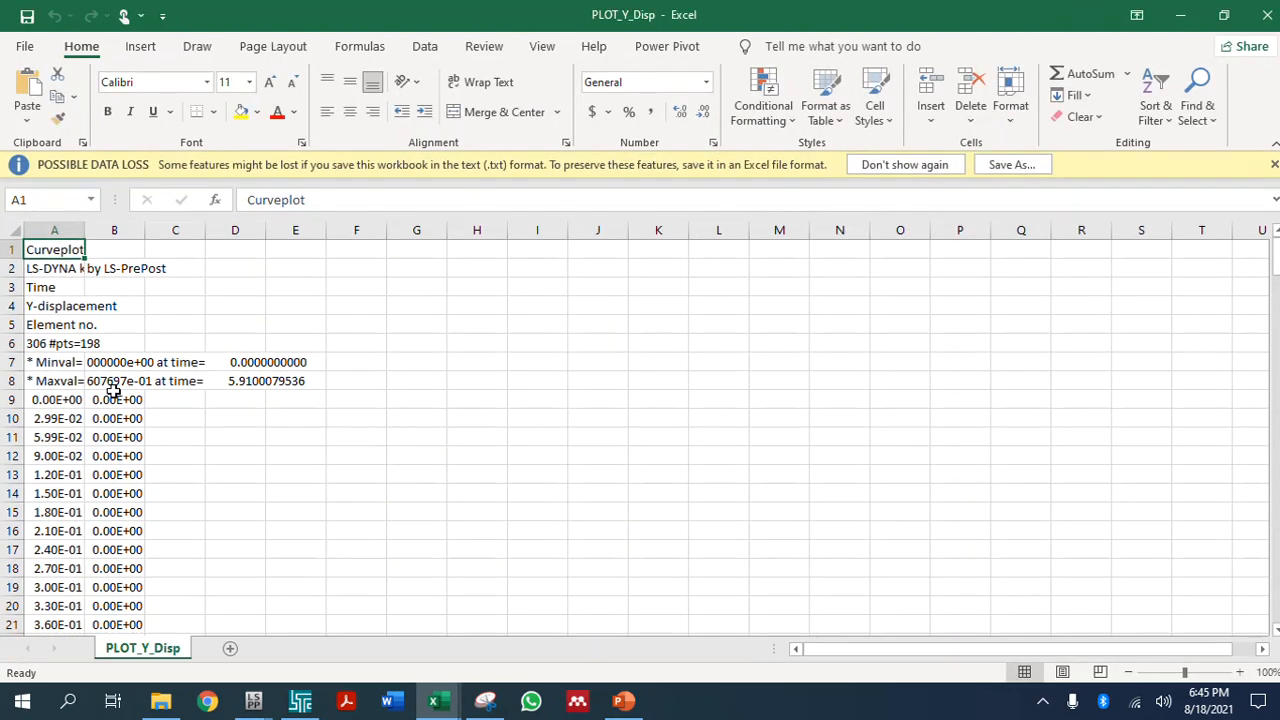
# Clear the LS-PrePost header text in rows 1 to 8 above the displacement data
pyautogui.click(70, 386)
pyautogui.moveTo(36, 381); pyautogui.dragTo(129, 257)
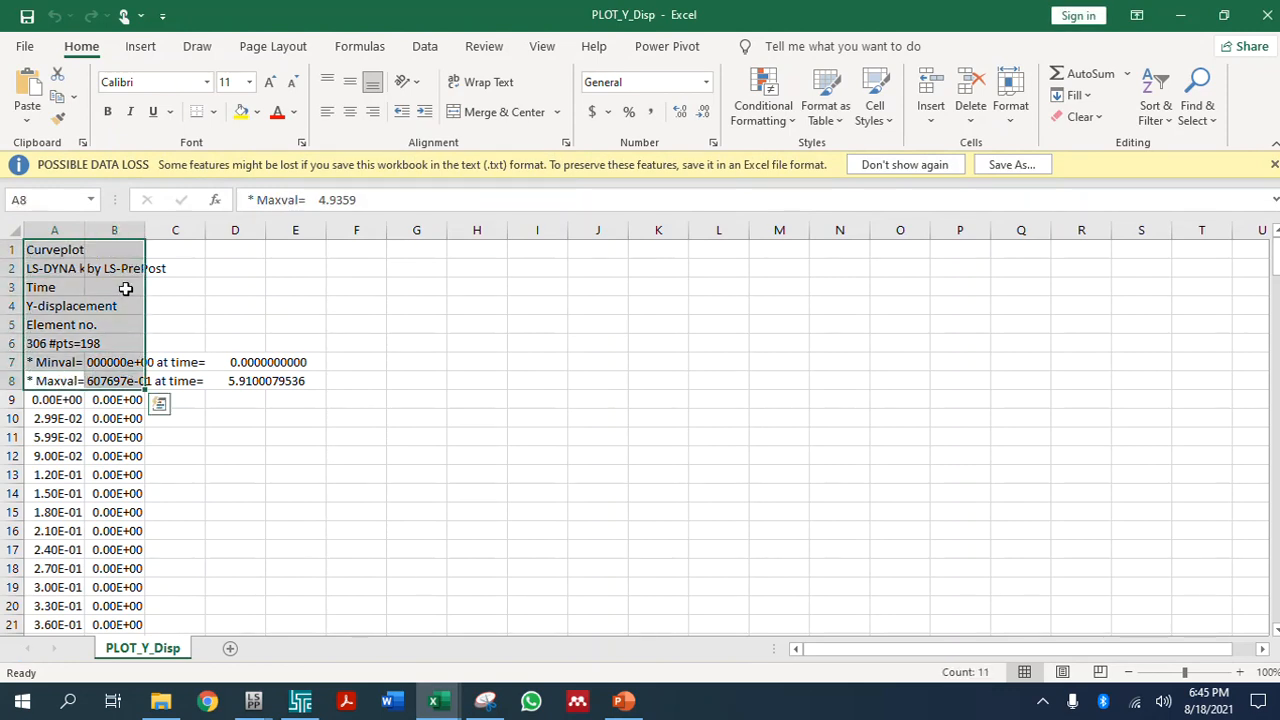
pyautogui.press('Delete')
# Label the data columns "Time (s)" in A8 and "Disp y (mm)" in B8
pyautogui.moveTo(64, 363); pyautogui.dragTo(64, 374)
pyautogui.click(62, 382)
pyautogui.write('Ti')
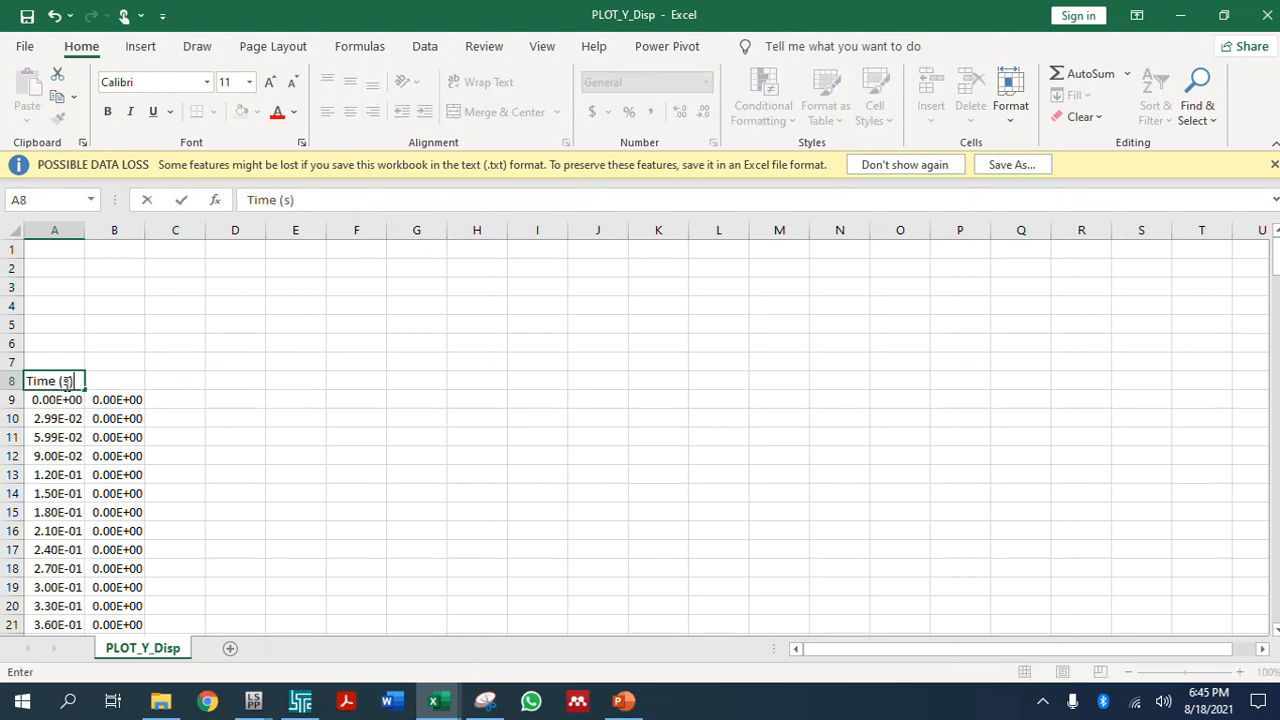
pyautogui.write('me (s)')
pyautogui.click(99, 394)
pyautogui.click(115, 384)
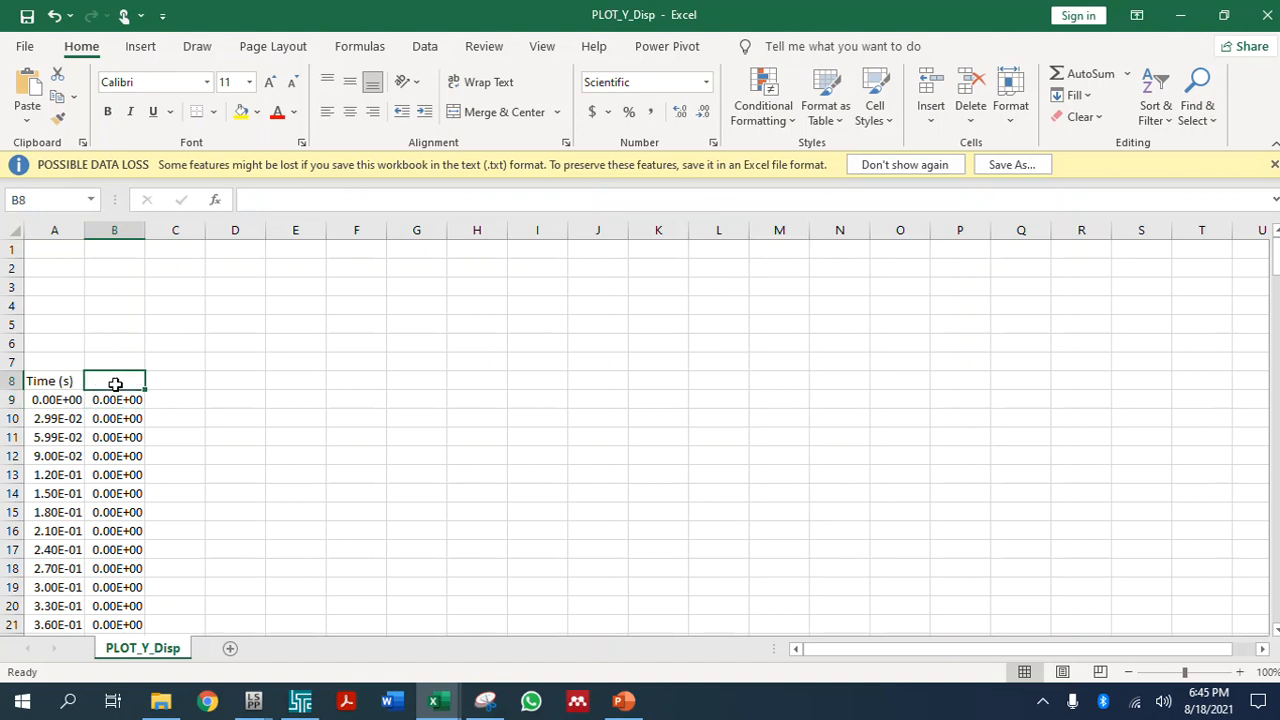
pyautogui.write('D')
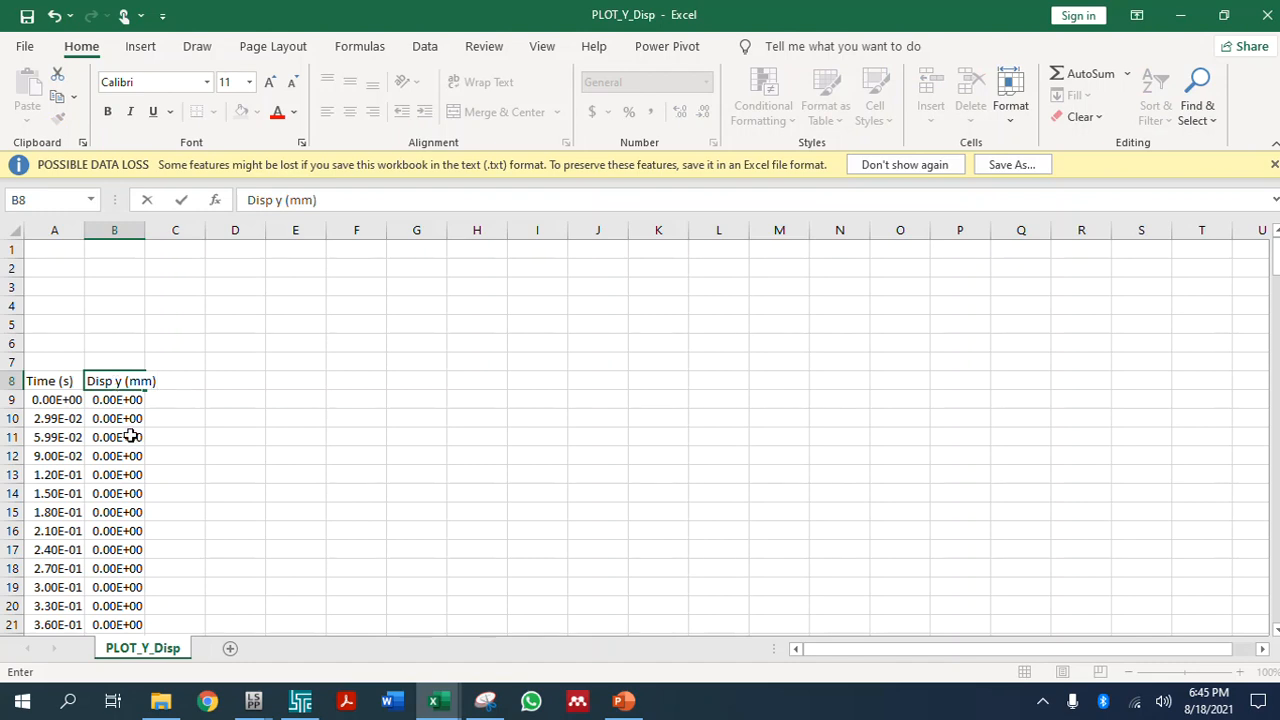
pyautogui.write('isp y (mm)')
pyautogui.moveTo(133, 437); pyautogui.dragTo(133, 455)
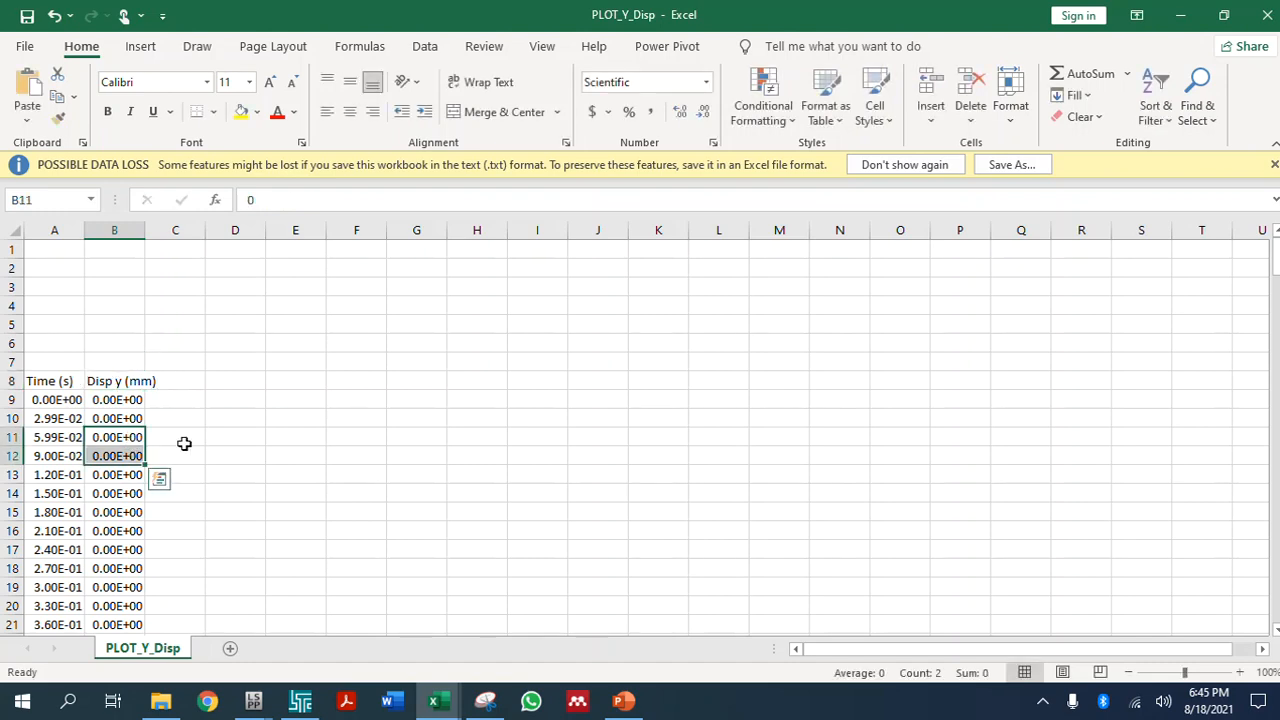
# Open the Plot_temp text file from the 3rd trial (berjaya) folder
pyautogui.click(26, 47)
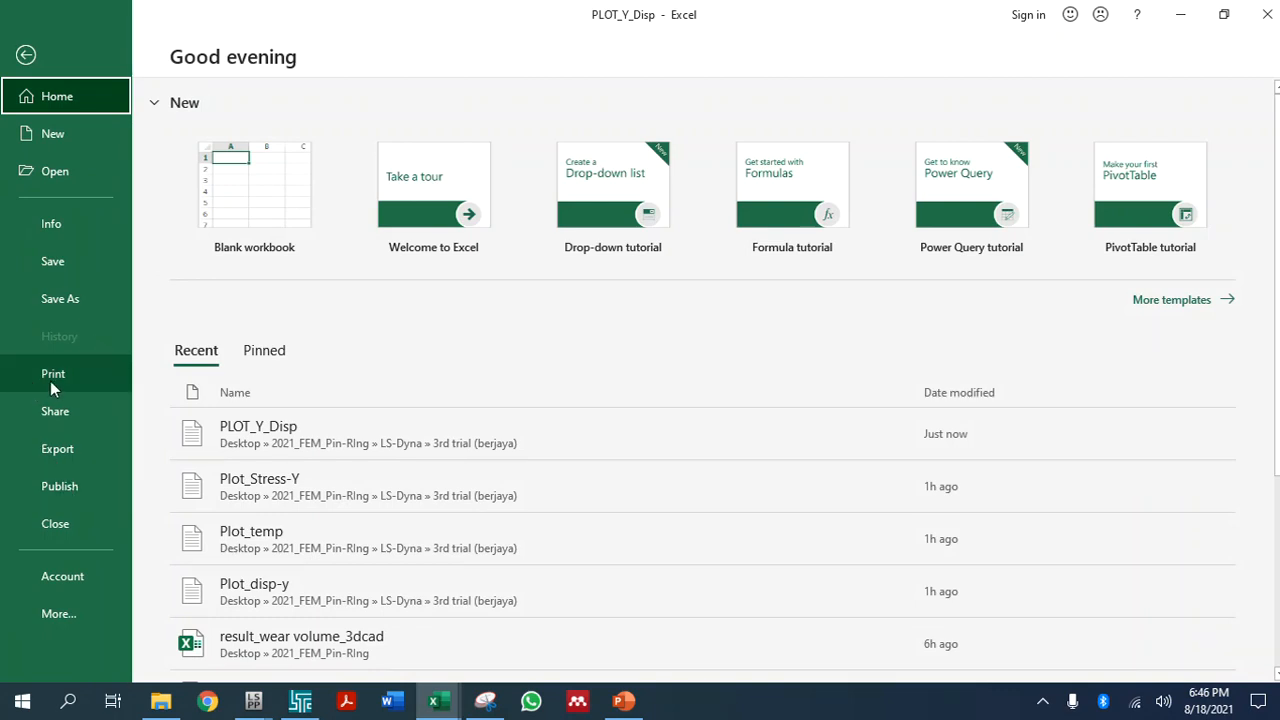
pyautogui.click(54, 174)
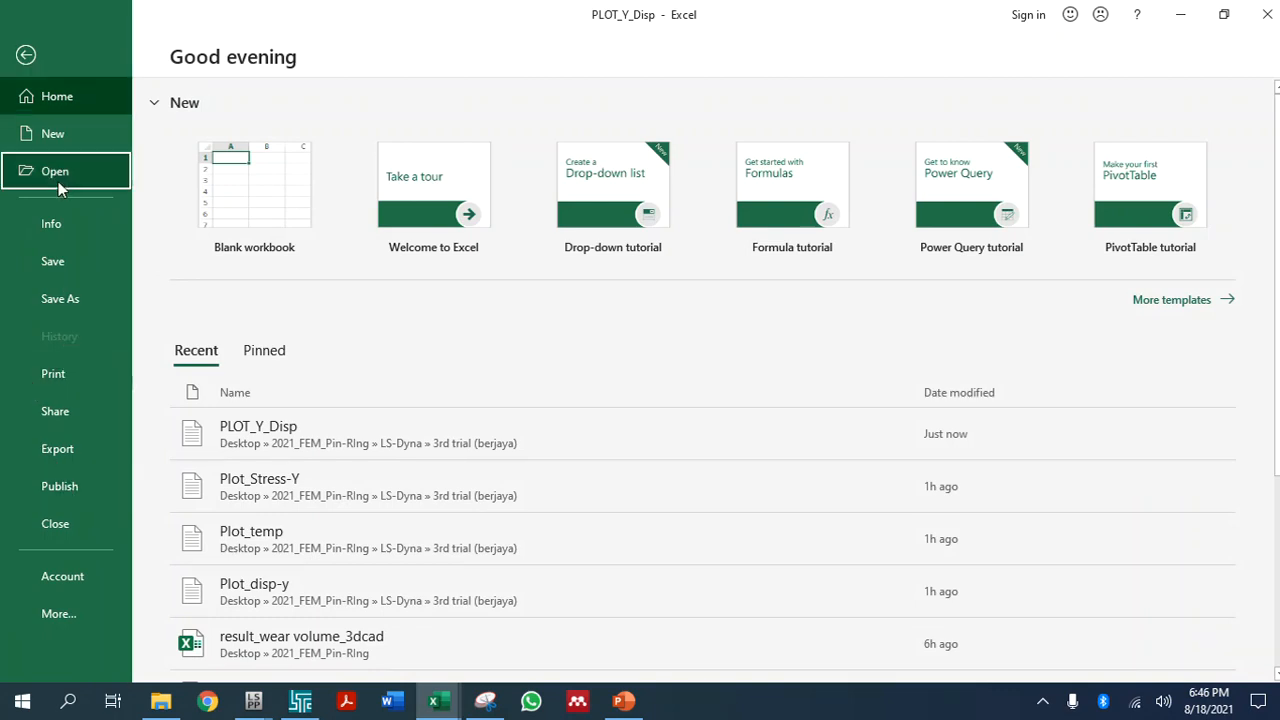
pyautogui.click(266, 331)
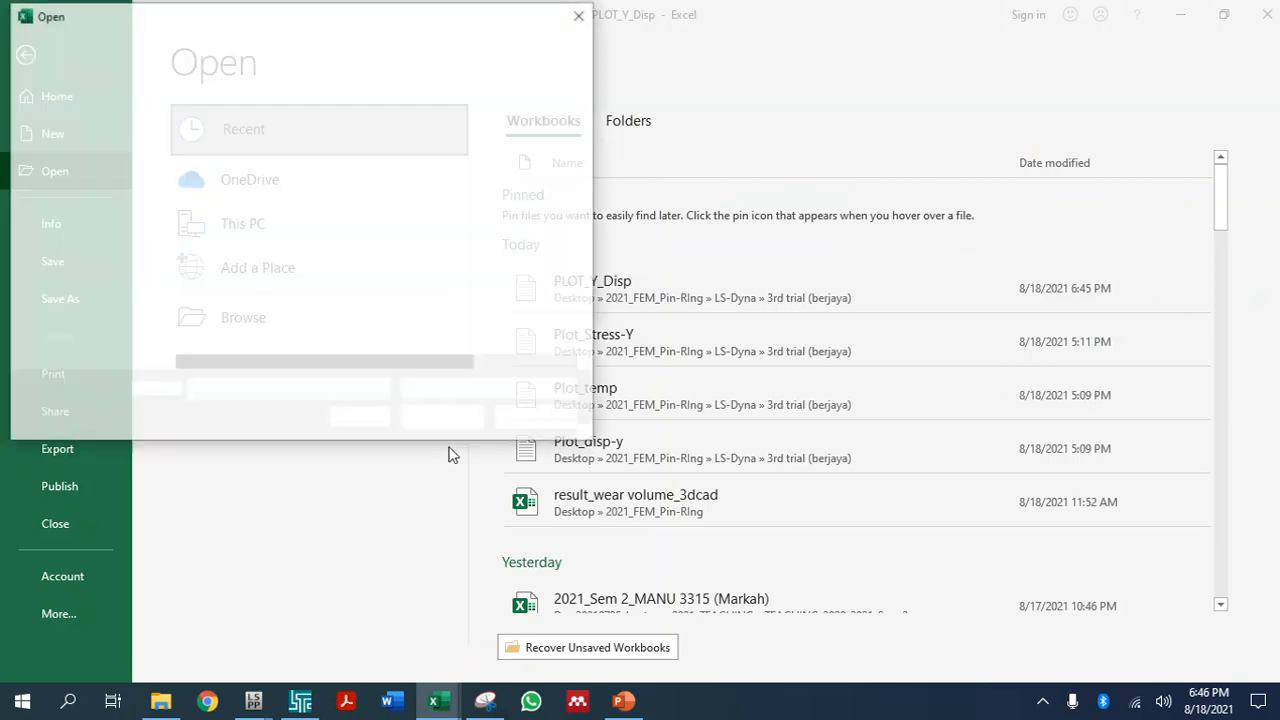
pyautogui.scroll(-1, 281, 305)
pyautogui.scroll(-4, 281, 305)
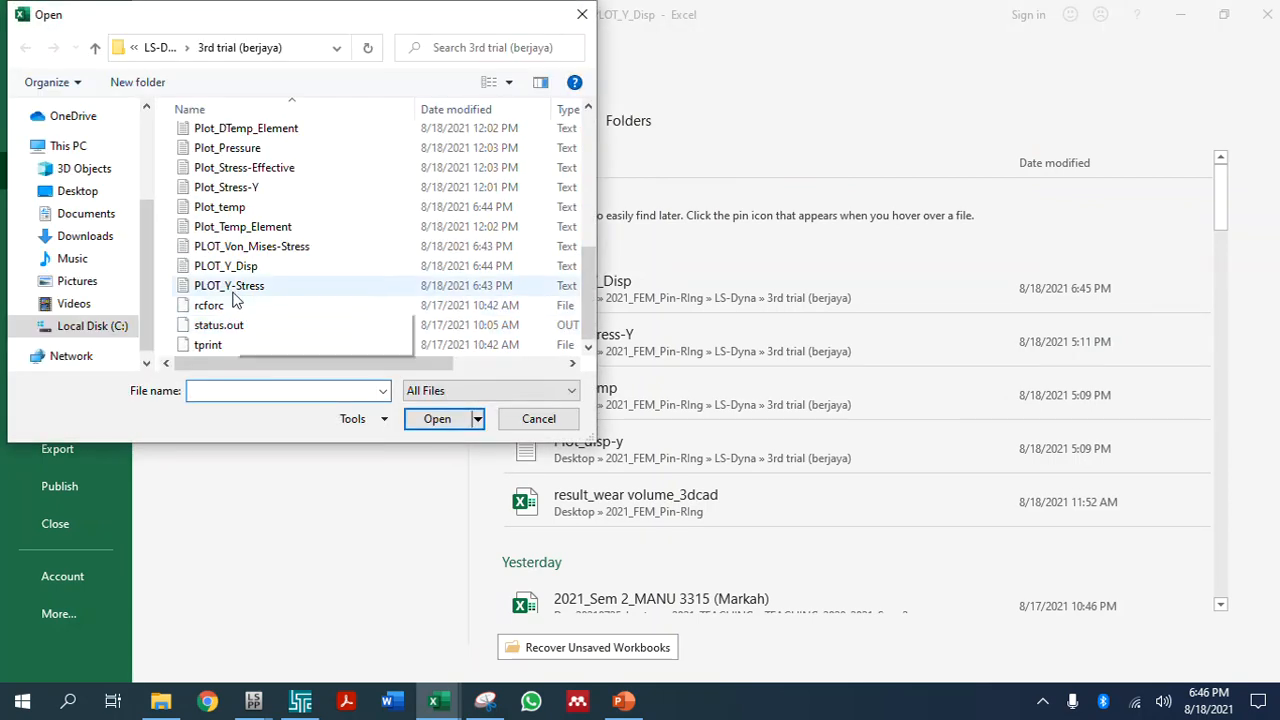
pyautogui.click(241, 212)
pyautogui.click(425, 419)
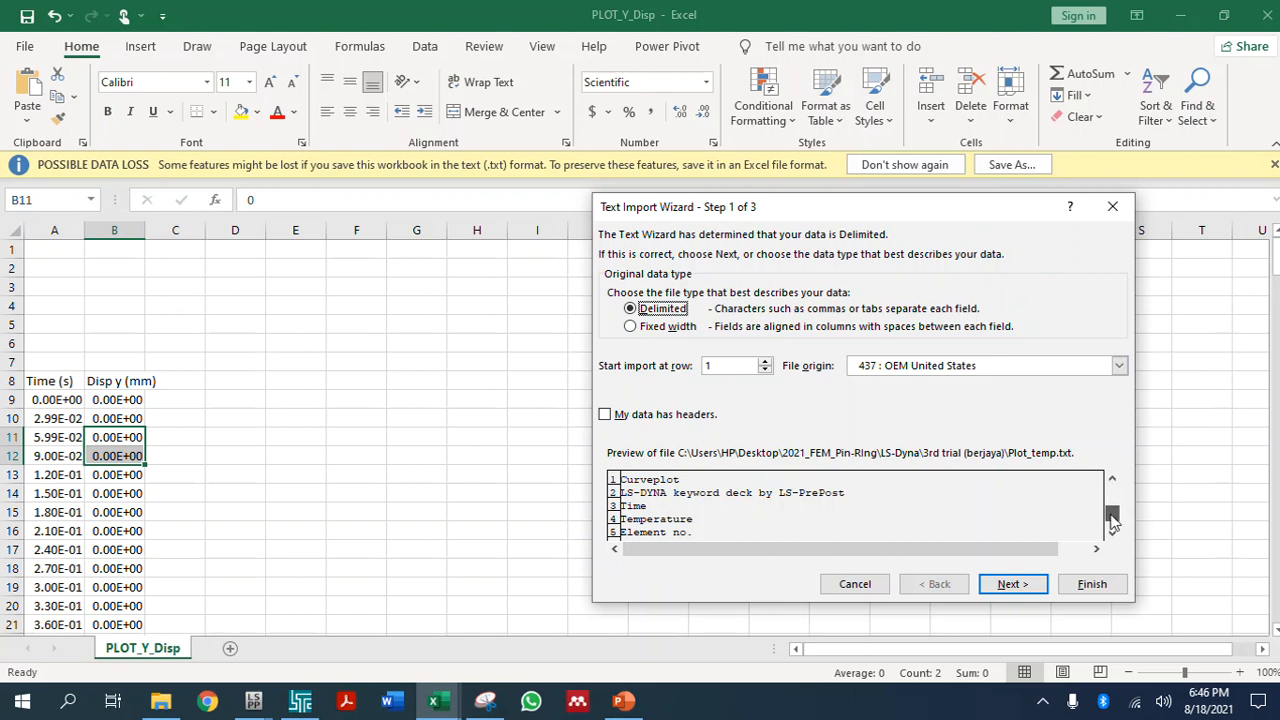
# Import the temperature data as fixed width with the suggested column break at 20, and select its first temperature value in B9
pyautogui.moveTo(1113, 518); pyautogui.dragTo(1112, 511)
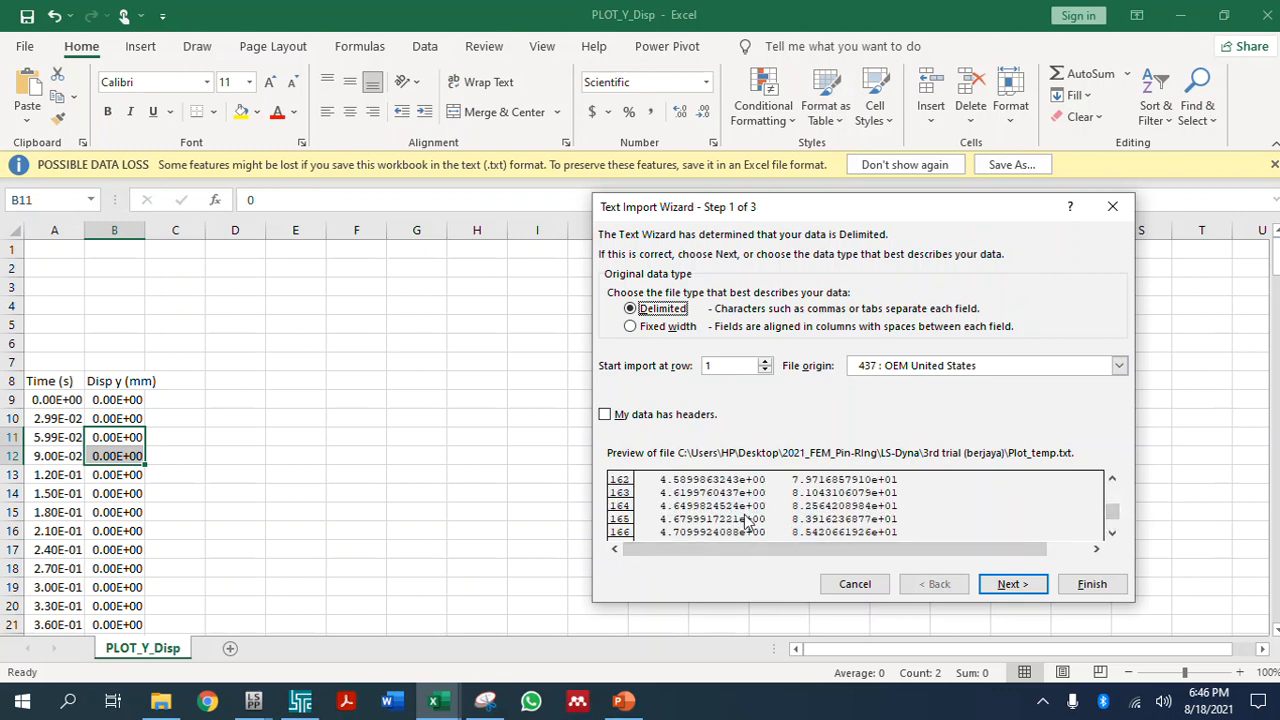
pyautogui.click(660, 330)
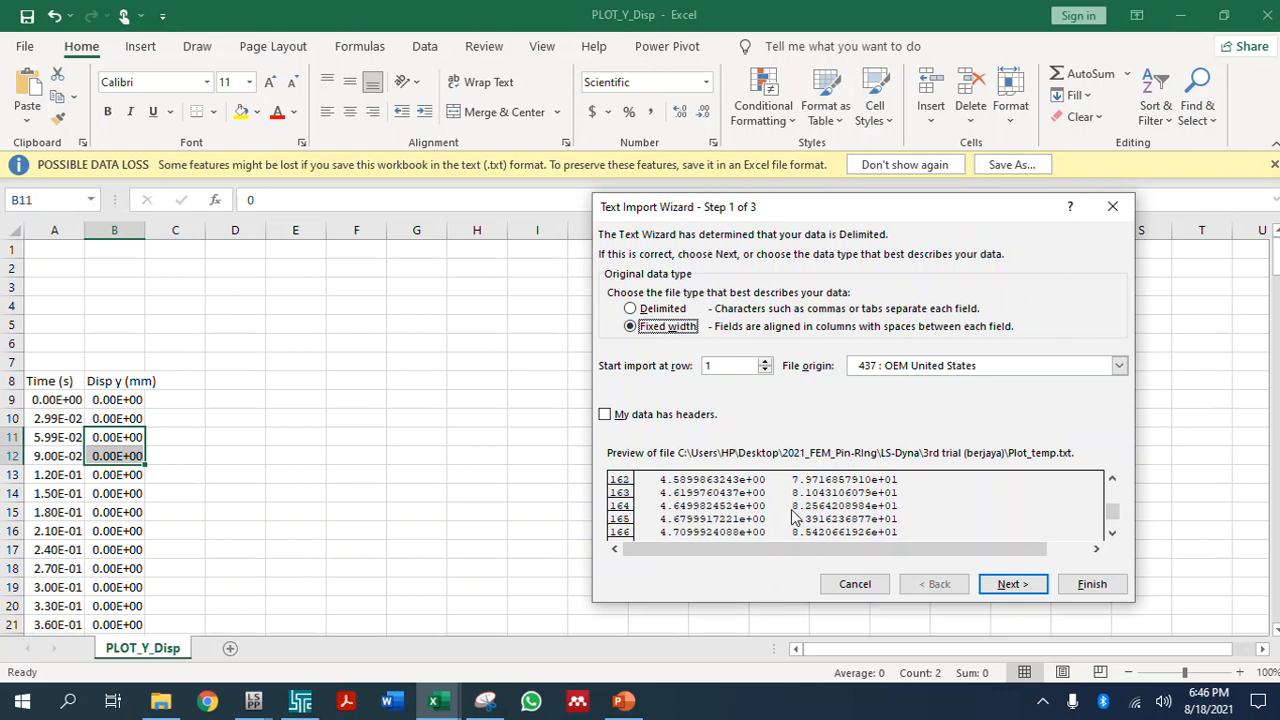
pyautogui.click(1010, 584)
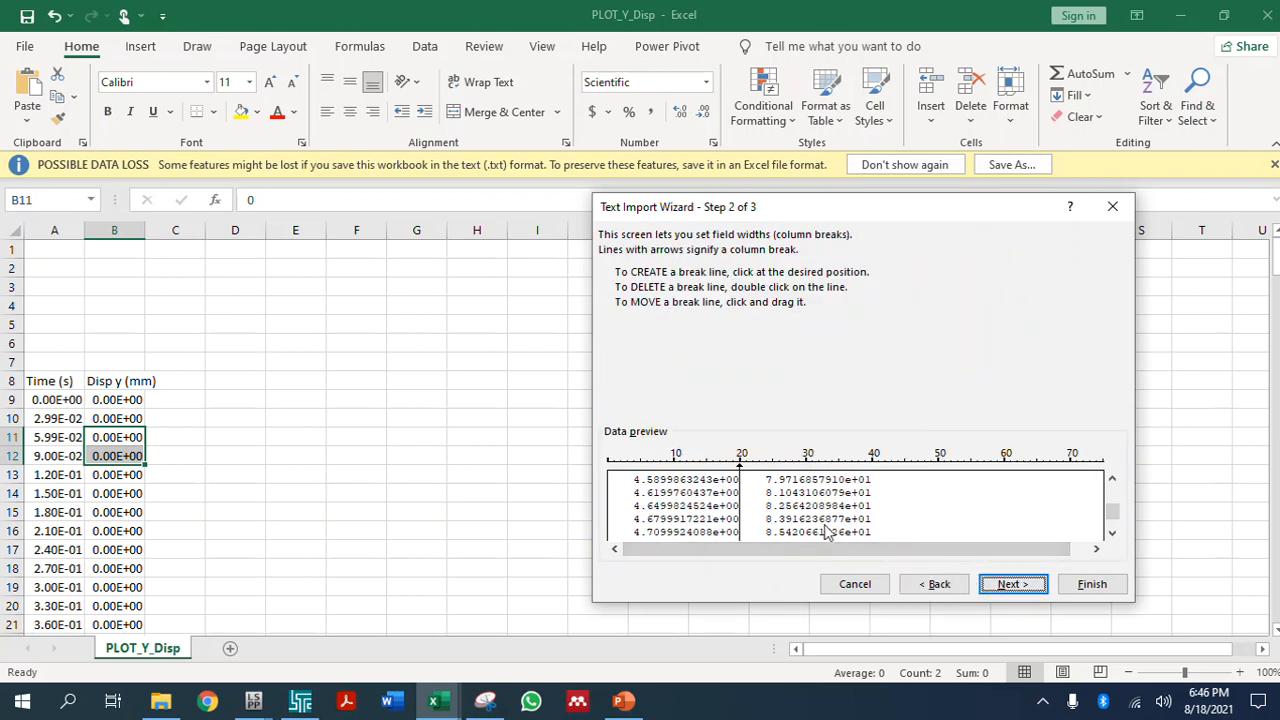
pyautogui.click(1090, 584)
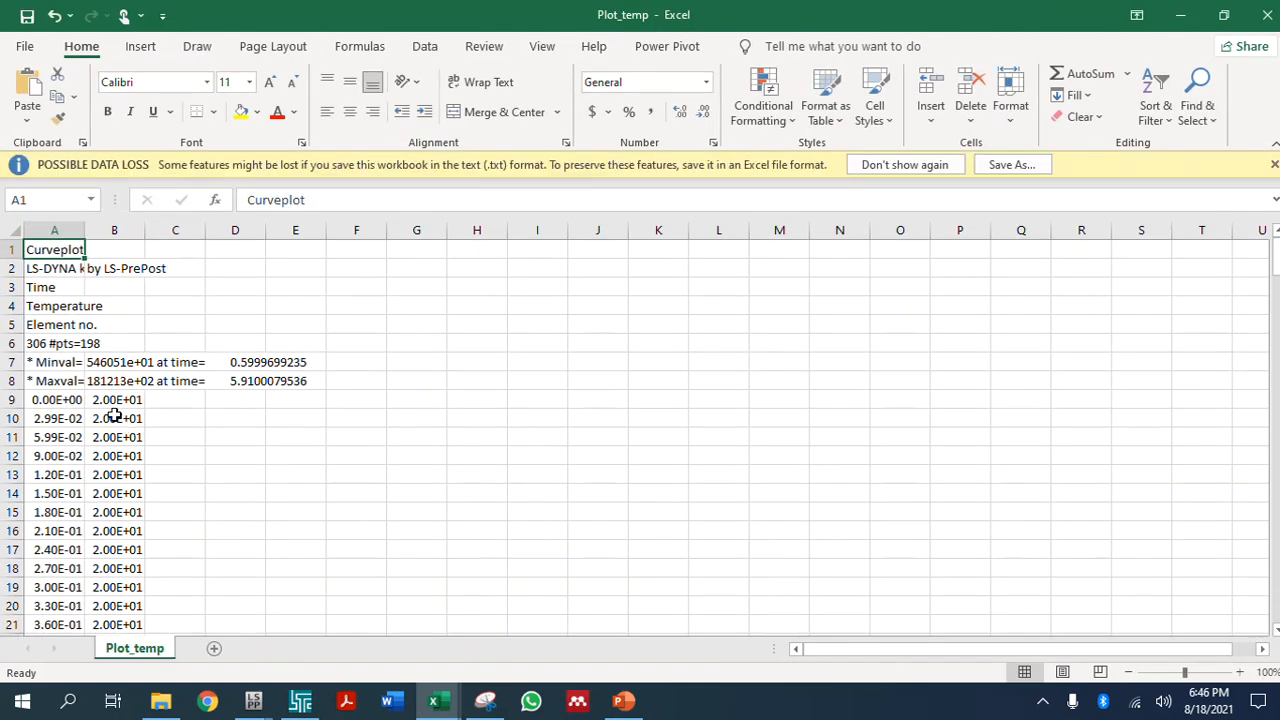
pyautogui.click(107, 401)
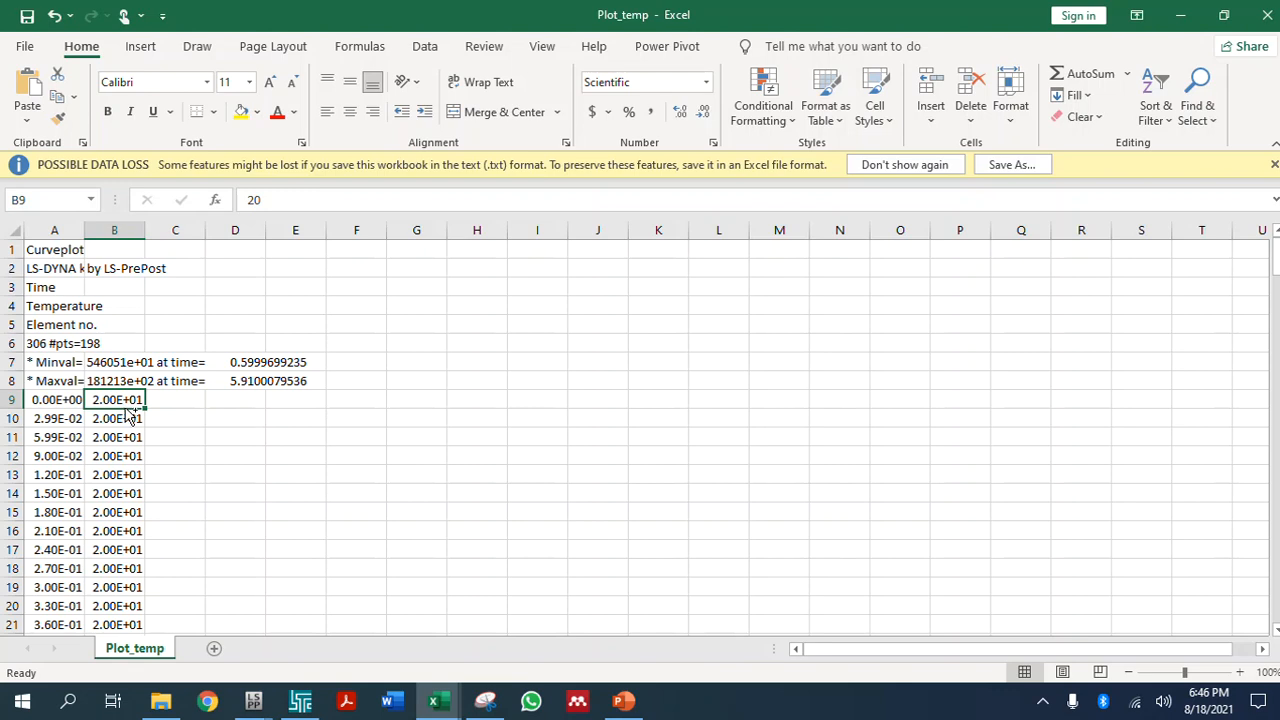
# Copy all temperature values from B9 down in Plot_temp into the PLOT_Y_Disp workbook starting at C9
pyautogui.hotkey('ctrl', 'shift', 'Down')
pyautogui.hotkey('ctrl', 'c')
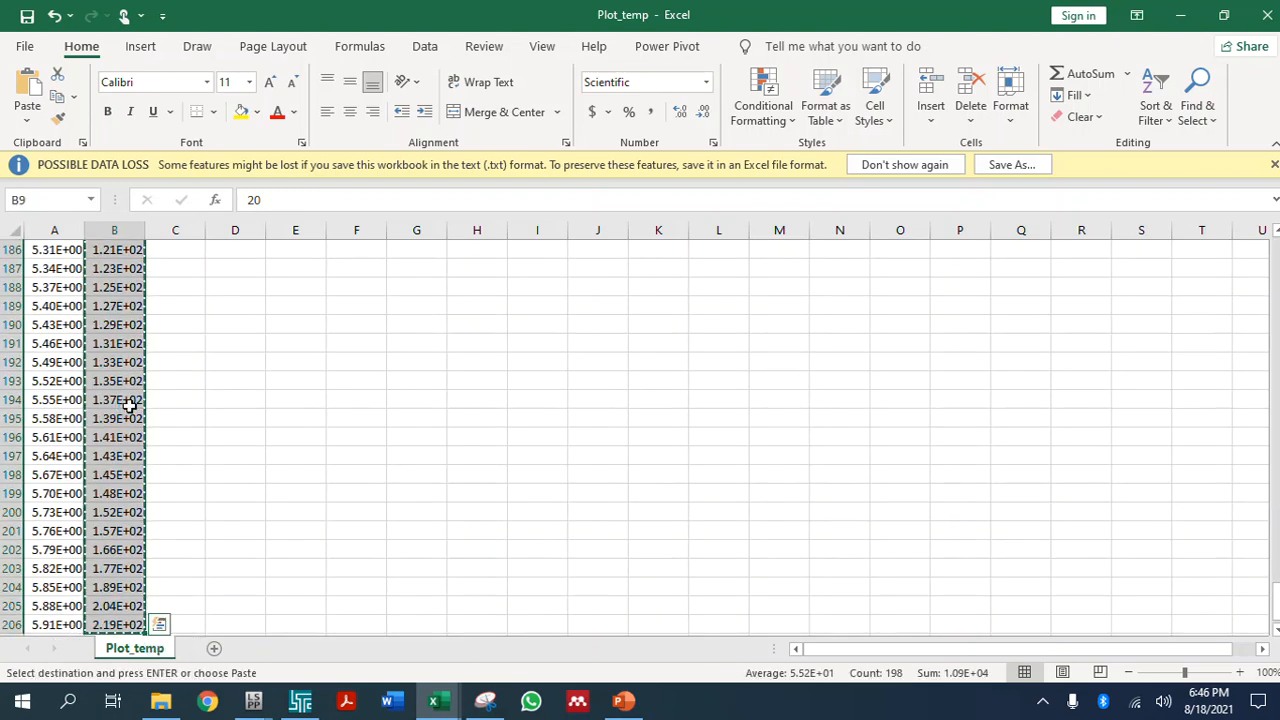
pyautogui.hotkey('alt', 'Tab')
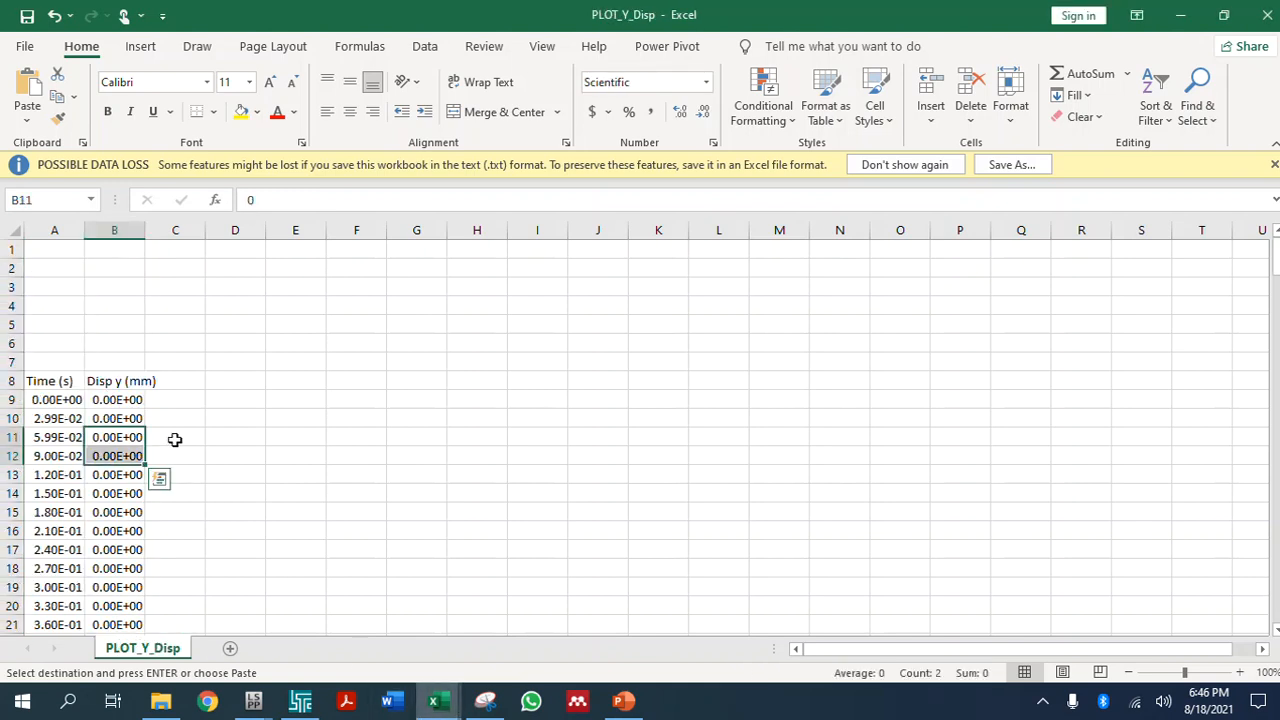
pyautogui.click(183, 402)
pyautogui.hotkey('ctrl', 'v')
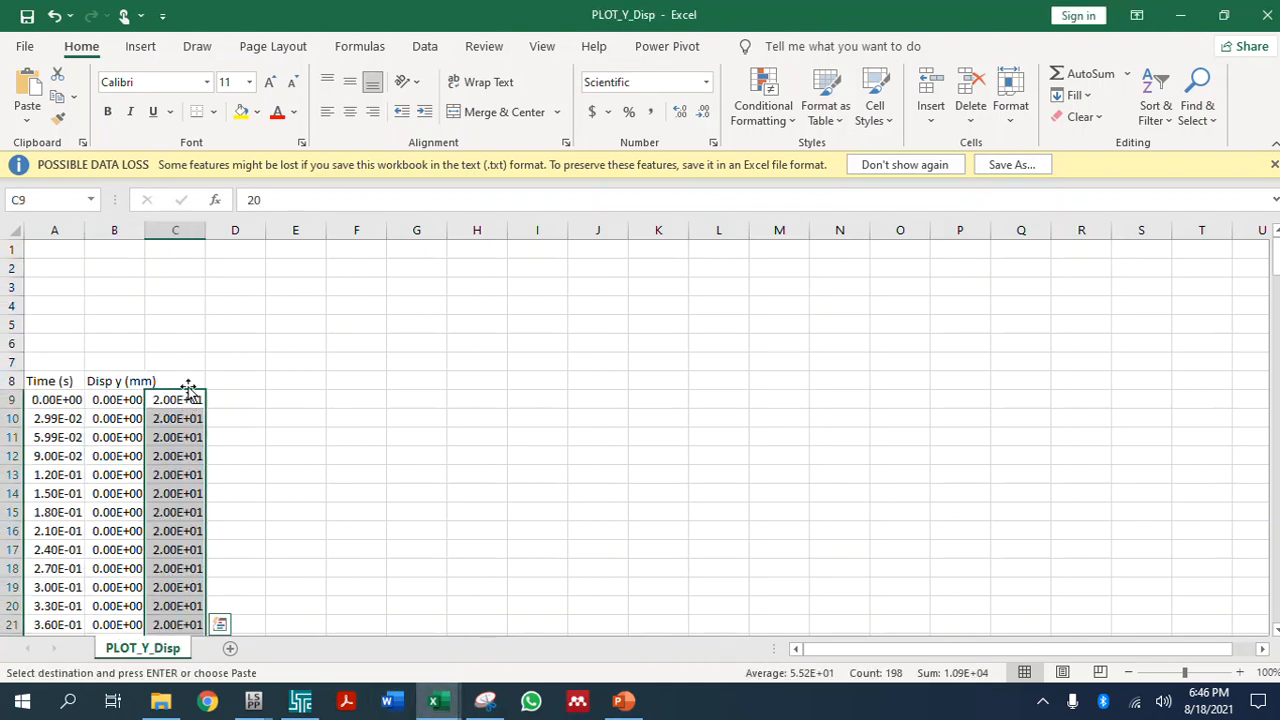
# Label the temperature column "Temp (deg C)" in C8
pyautogui.click(186, 384)
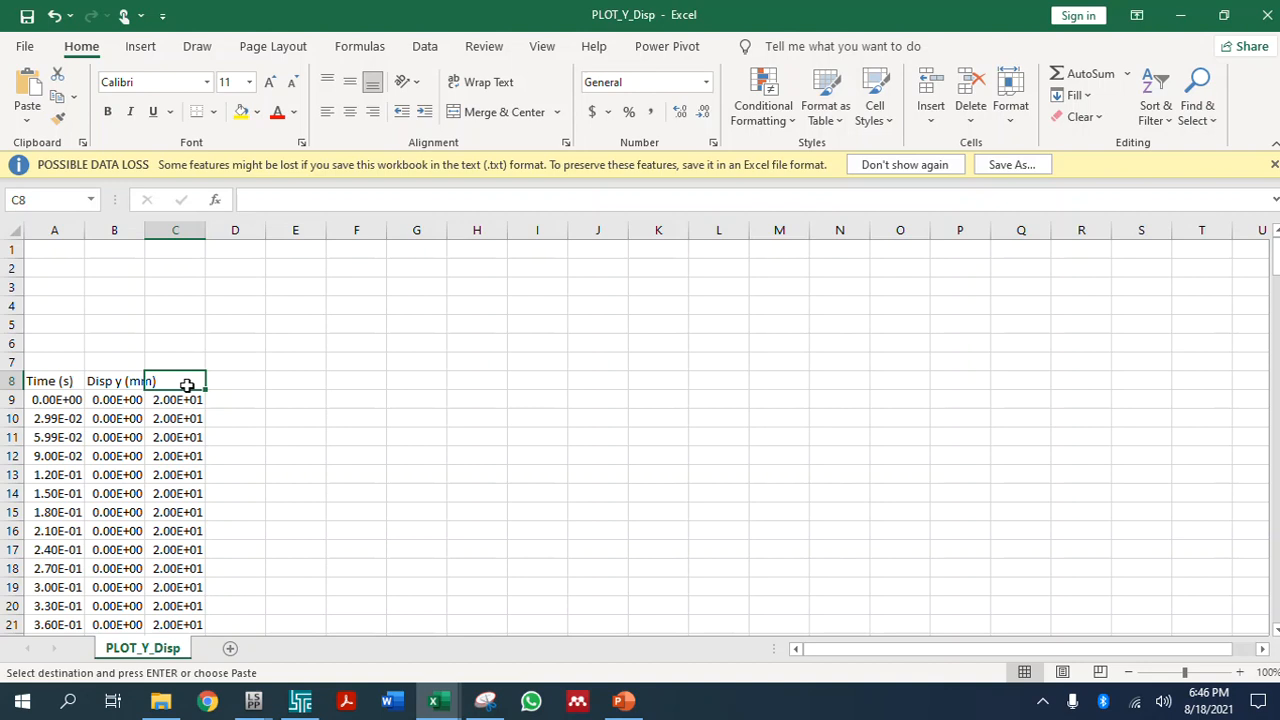
pyautogui.write('Temp (de')
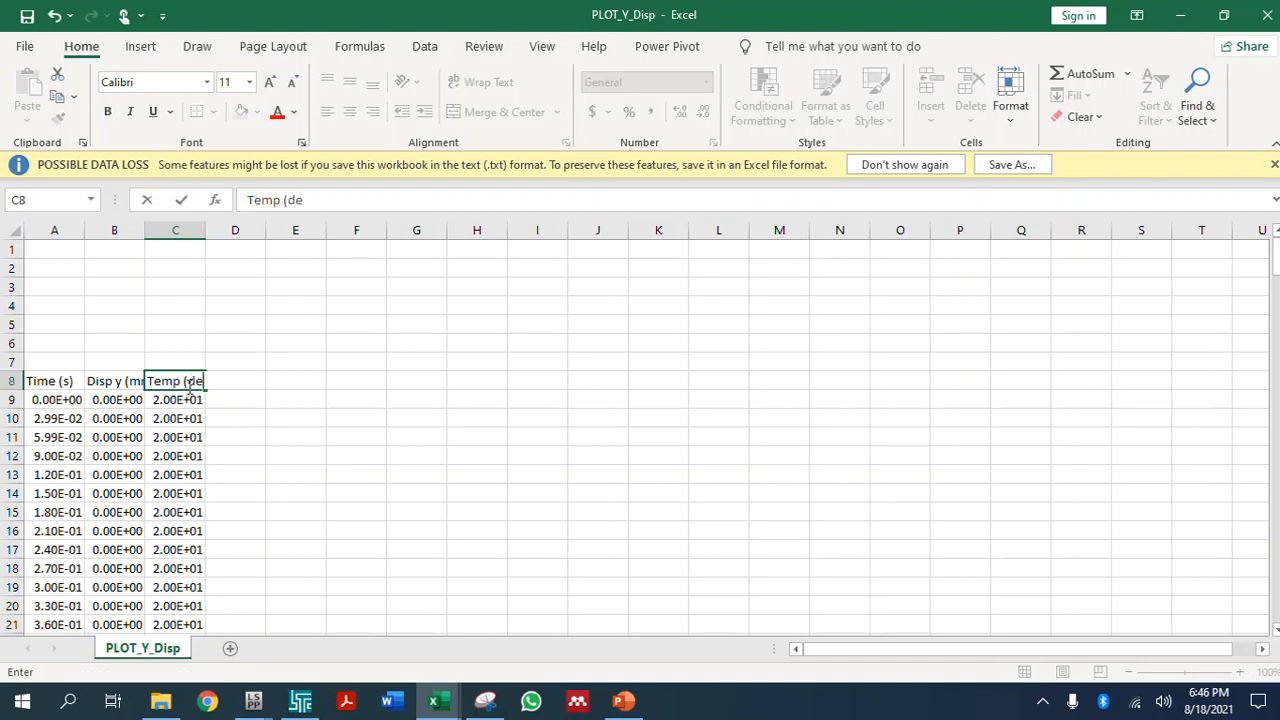
pyautogui.write('g C')
pyautogui.click(305, 397)
# Set the number format of the time, displacement and temperature values in A9:C206 to General
pyautogui.moveTo(63, 401); pyautogui.dragTo(171, 403)
pyautogui.hotkey('ctrl', 'shift', 'Down')
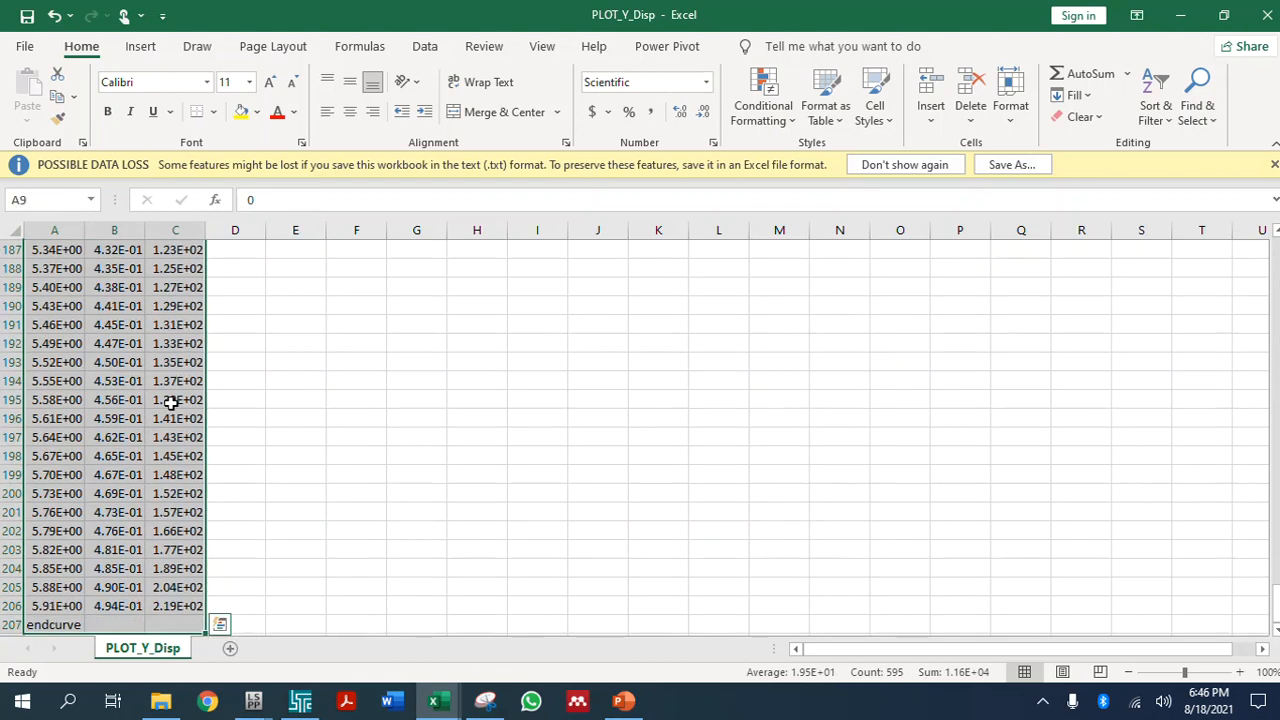
pyautogui.hotkey('shift', 'Up')
pyautogui.click(706, 84)
pyautogui.click(688, 126)
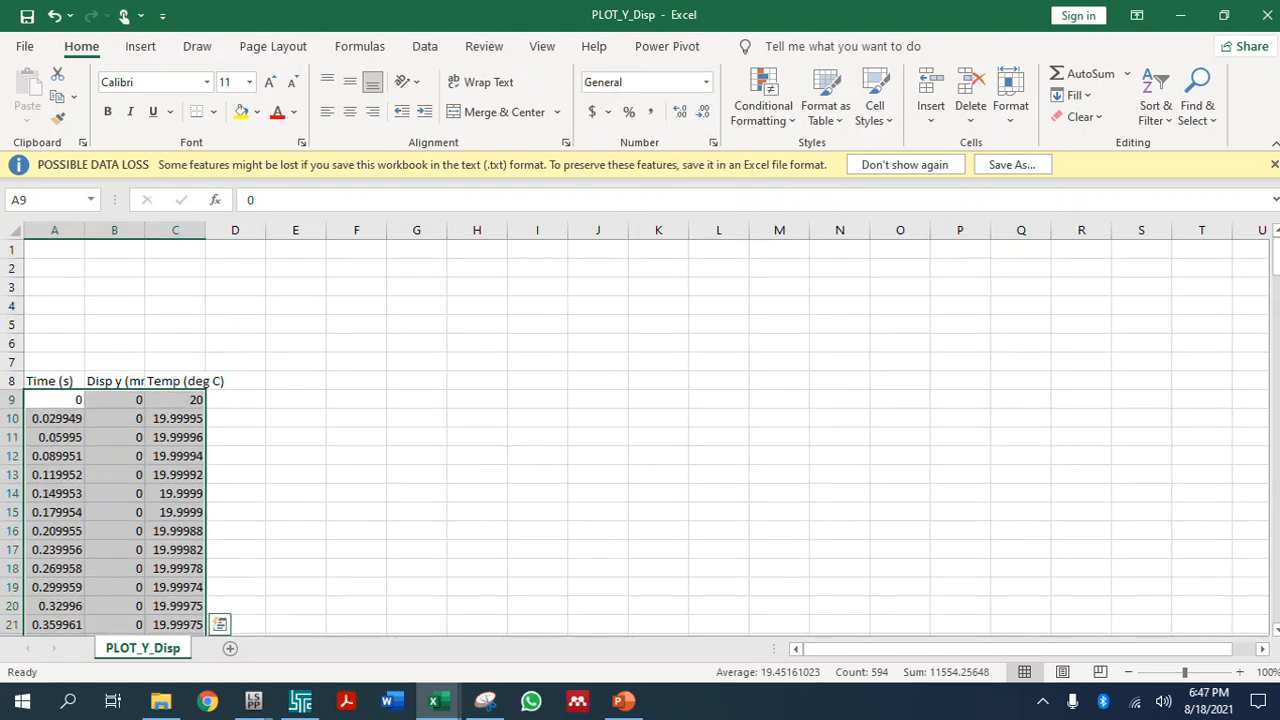
# Clear the leftover "endcurve" text in A207 below the data
pyautogui.moveTo(1276, 257); pyautogui.dragTo(1276, 595)
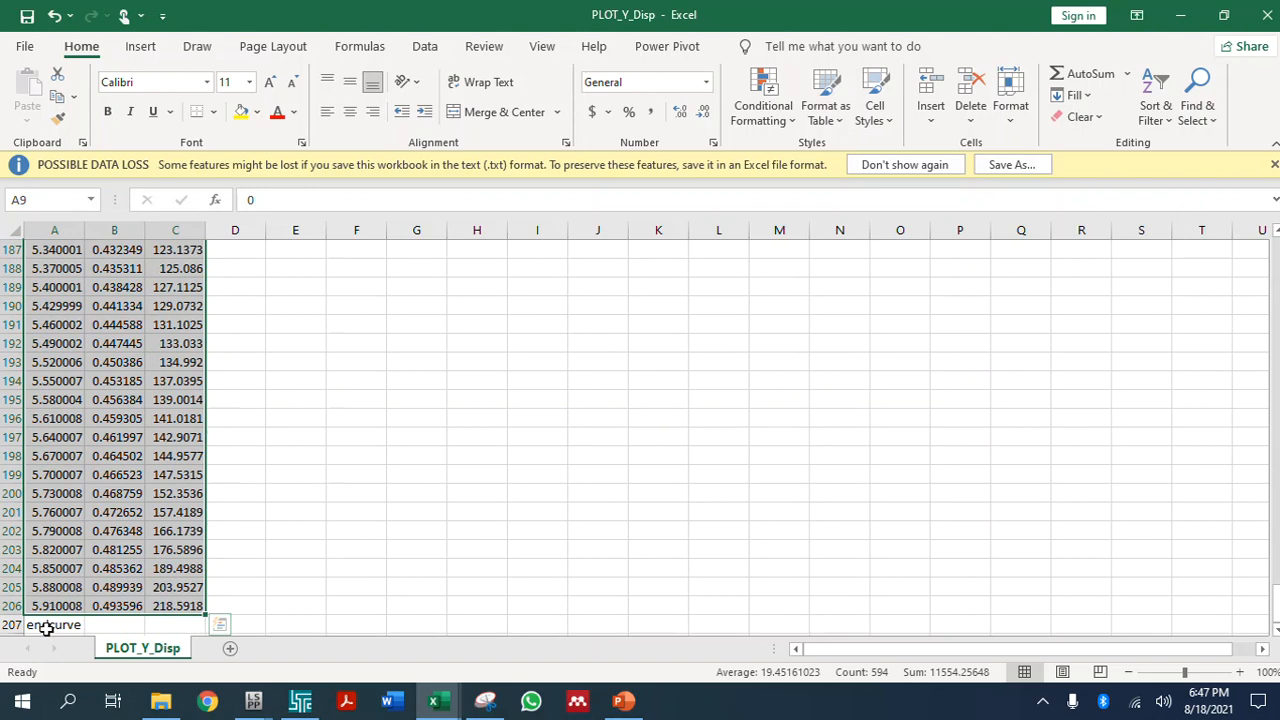
pyautogui.click(48, 625)
pyautogui.press('Delete')
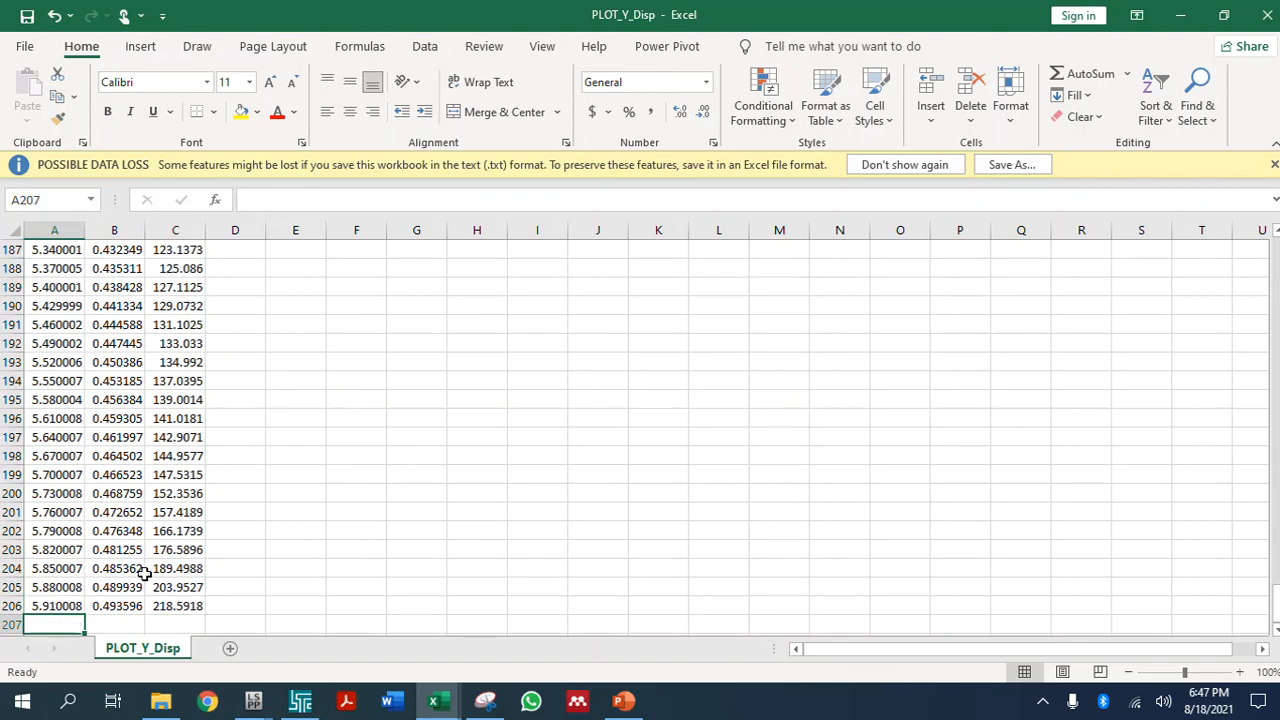
# Insert a scatter chart of displacement against time from A9:B206
pyautogui.click(132, 603)
pyautogui.moveTo(172, 606); pyautogui.dragTo(45, 268)
pyautogui.scroll(4, 110, 440)
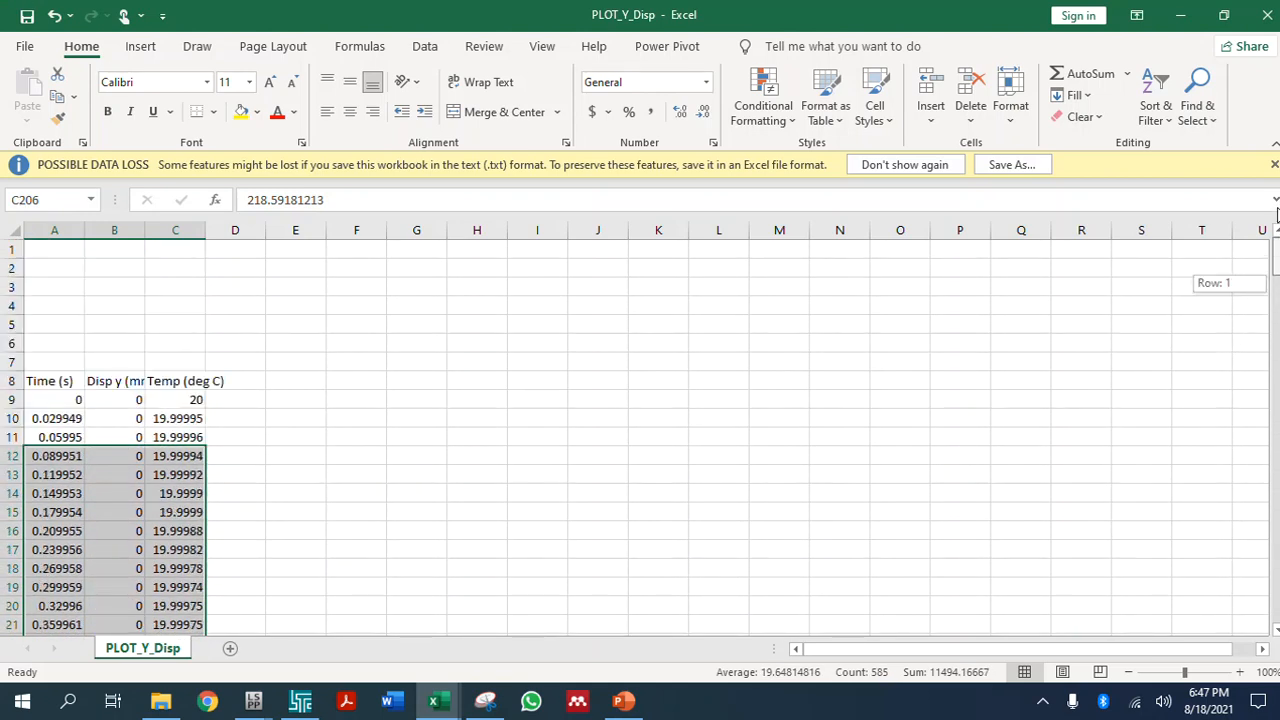
pyautogui.moveTo(52, 396); pyautogui.dragTo(102, 399)
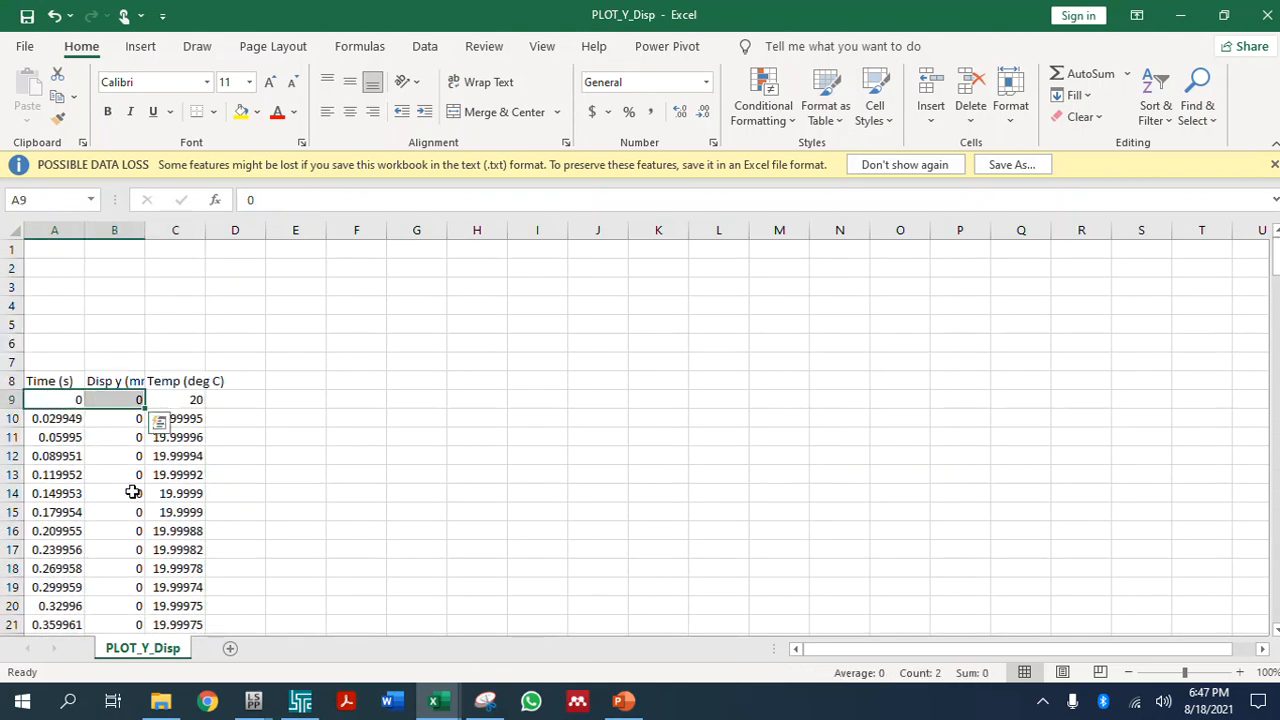
pyautogui.hotkey('ctrl', 'shift', 'Down')
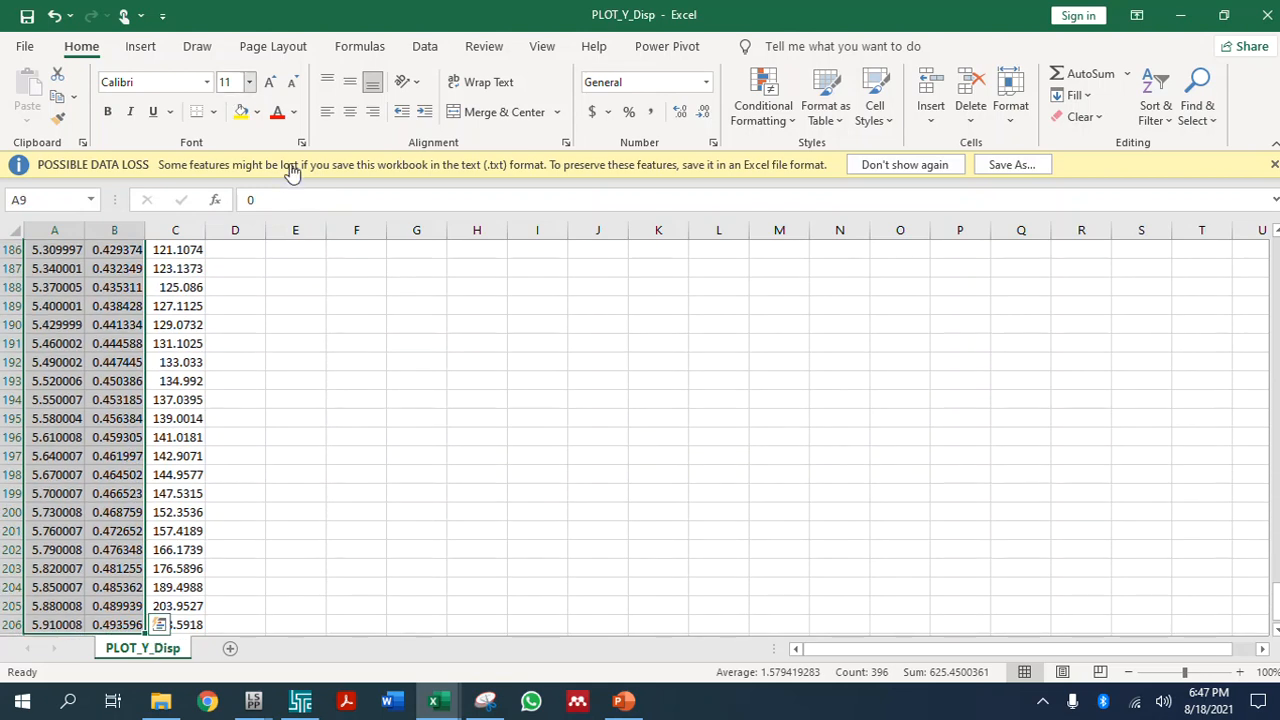
pyautogui.click(140, 47)
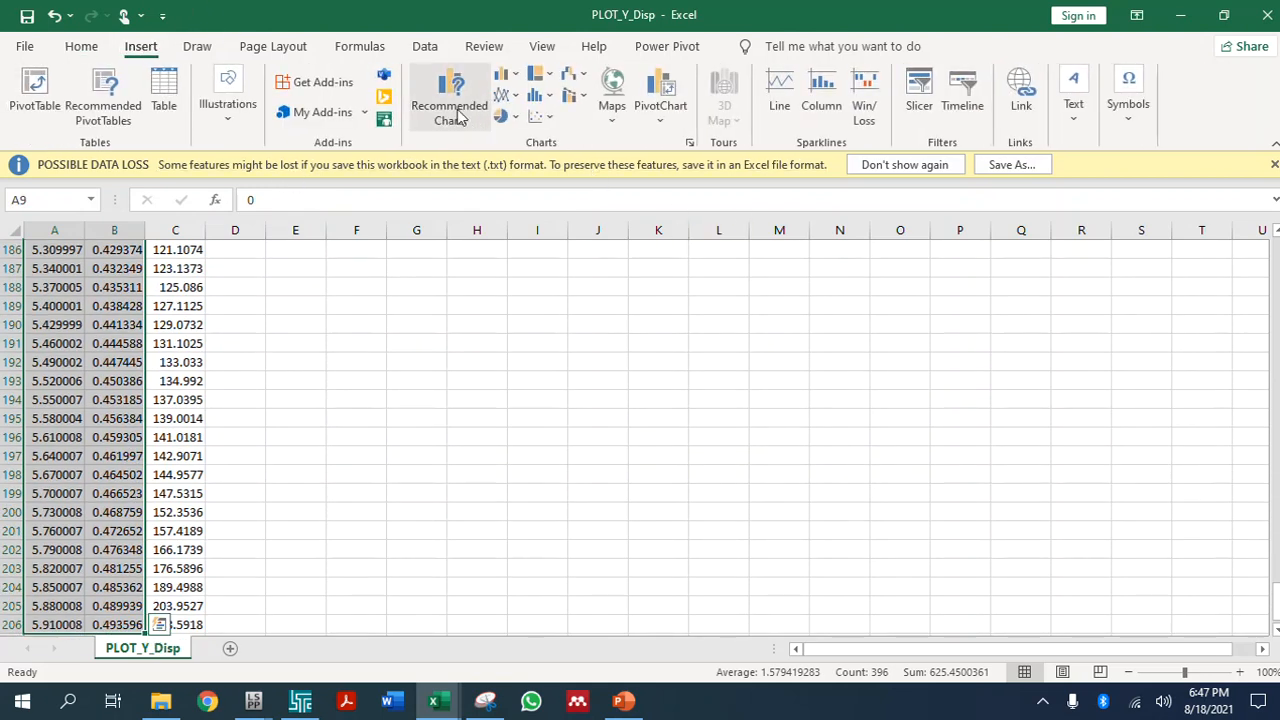
pyautogui.click(540, 116)
pyautogui.click(601, 186)
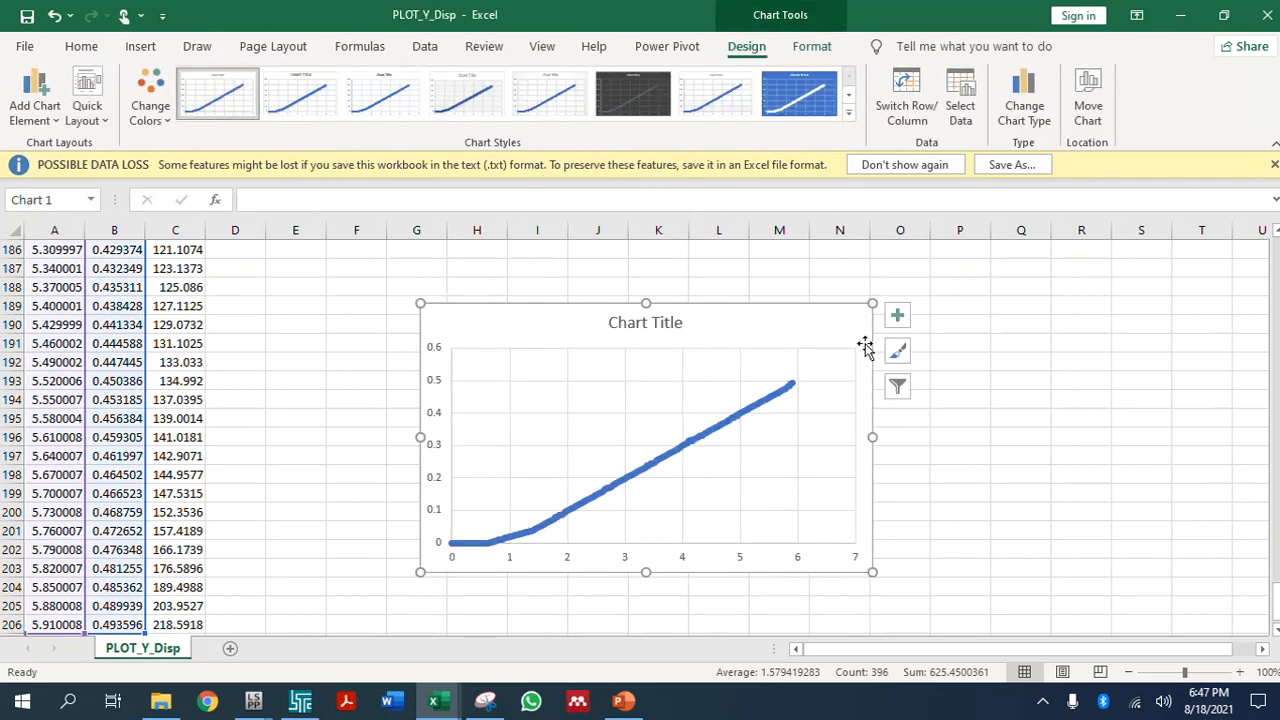
# Move the displacement-time chart up beside the first data rows, starting near column G
pyautogui.press('Delete')
pyautogui.moveTo(1275, 592); pyautogui.dragTo(1275, 256)
pyautogui.click(295, 400)
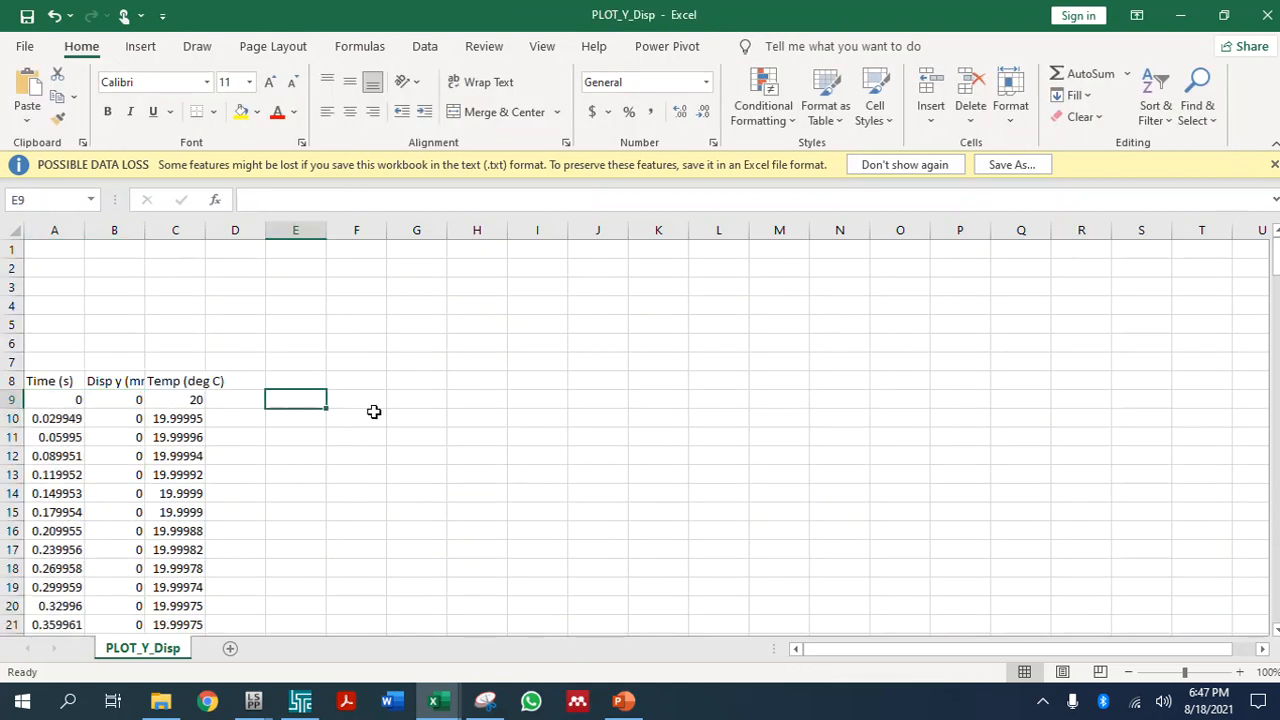
pyautogui.hotkey('ctrl', 'z')
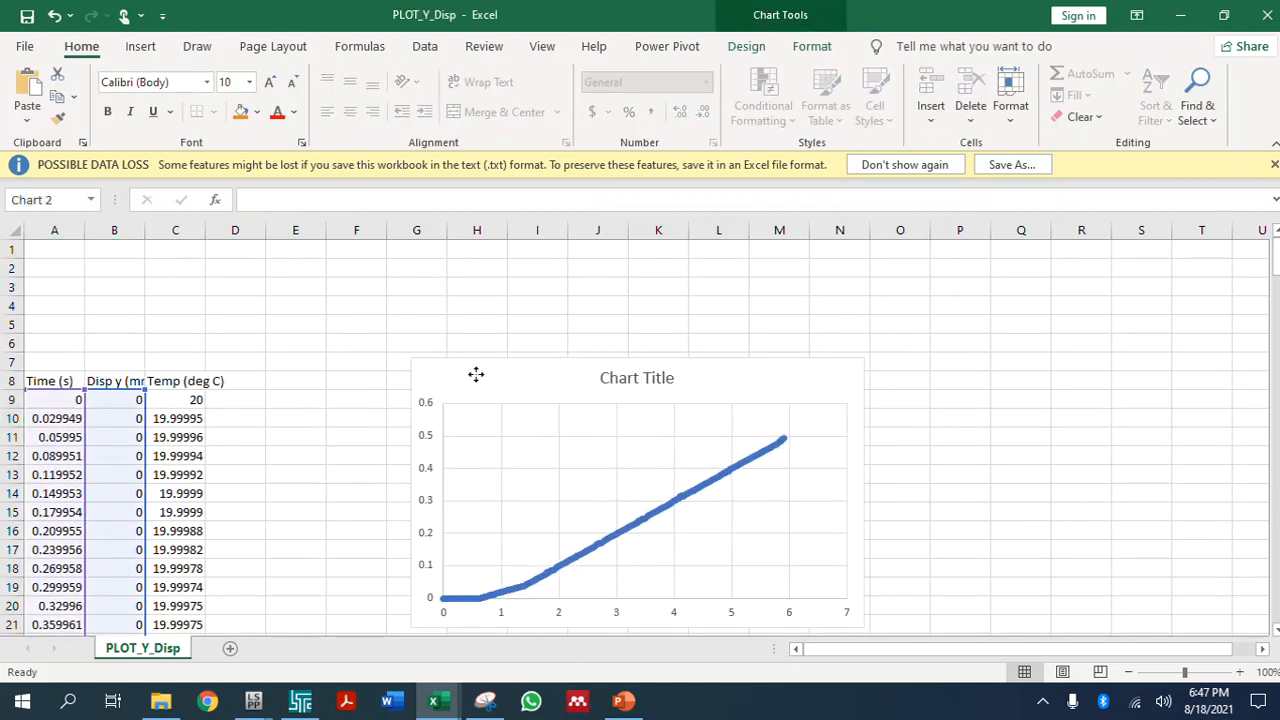
pyautogui.moveTo(323, 417); pyautogui.dragTo(474, 380)
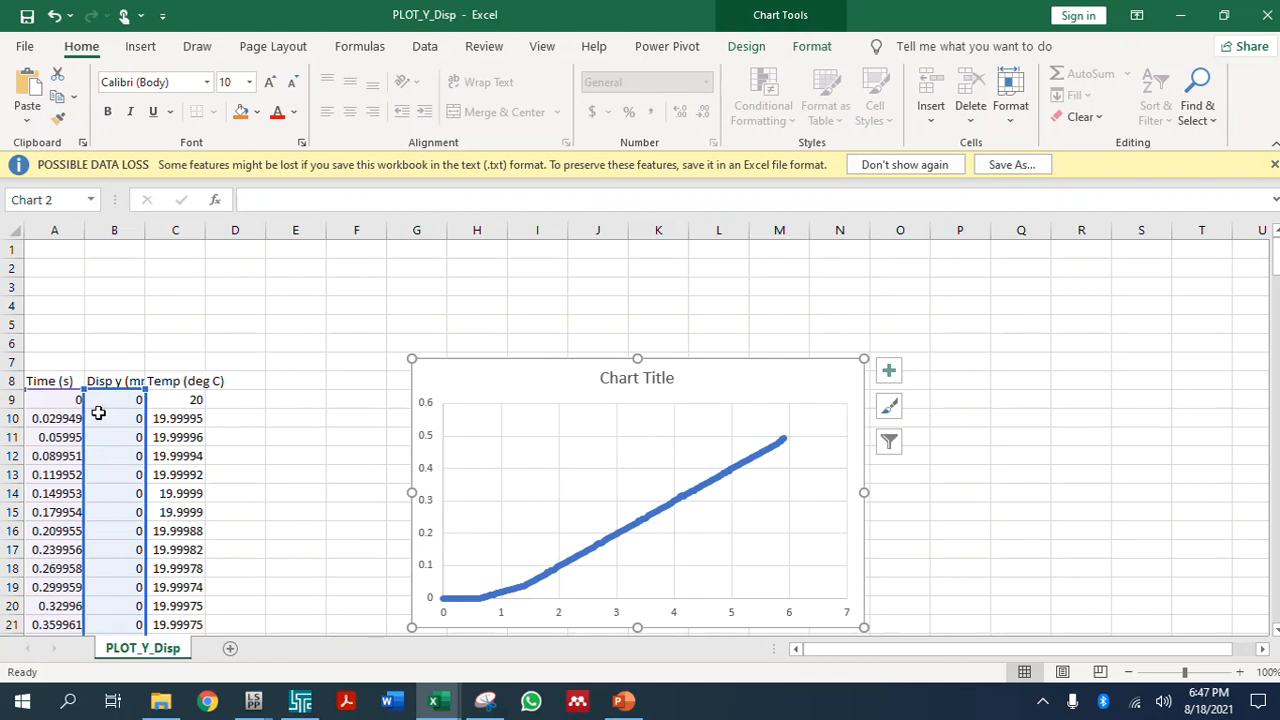
# Insert a scatter chart of temperature against Y displacement from B9:C206
pyautogui.moveTo(117, 399); pyautogui.dragTo(165, 401)
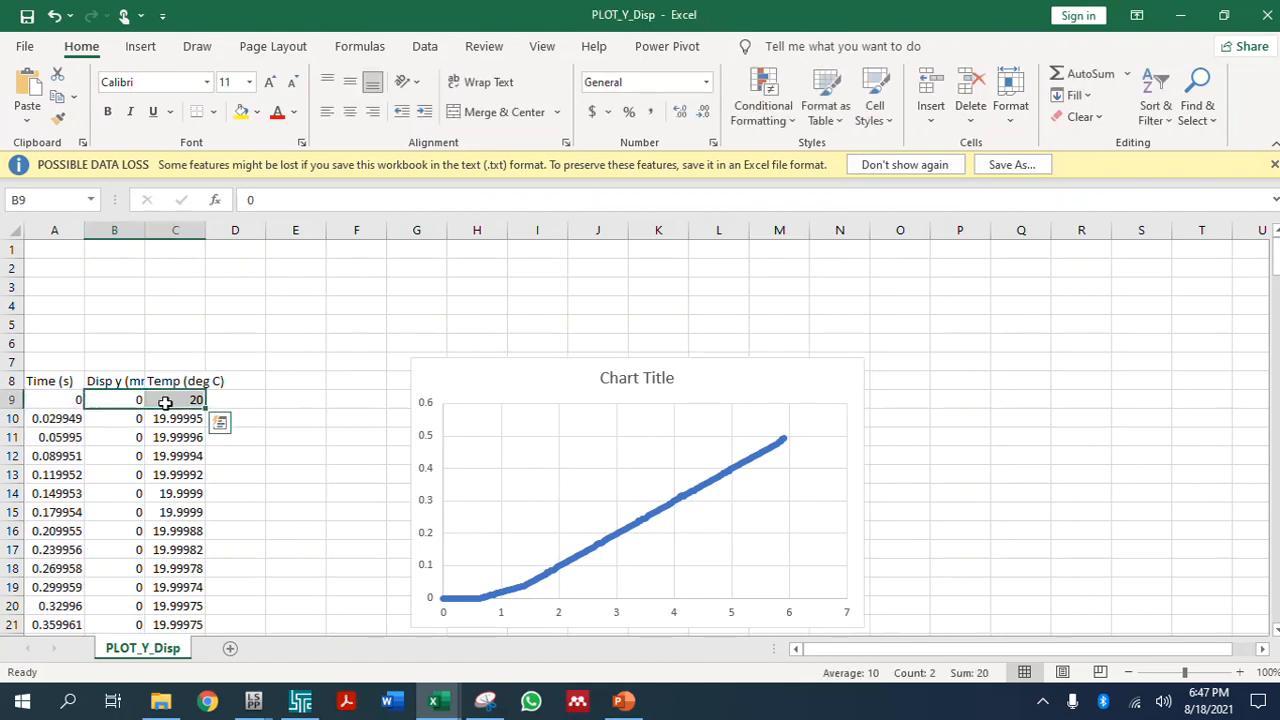
pyautogui.hotkey('ctrl', 'shift', 'Down')
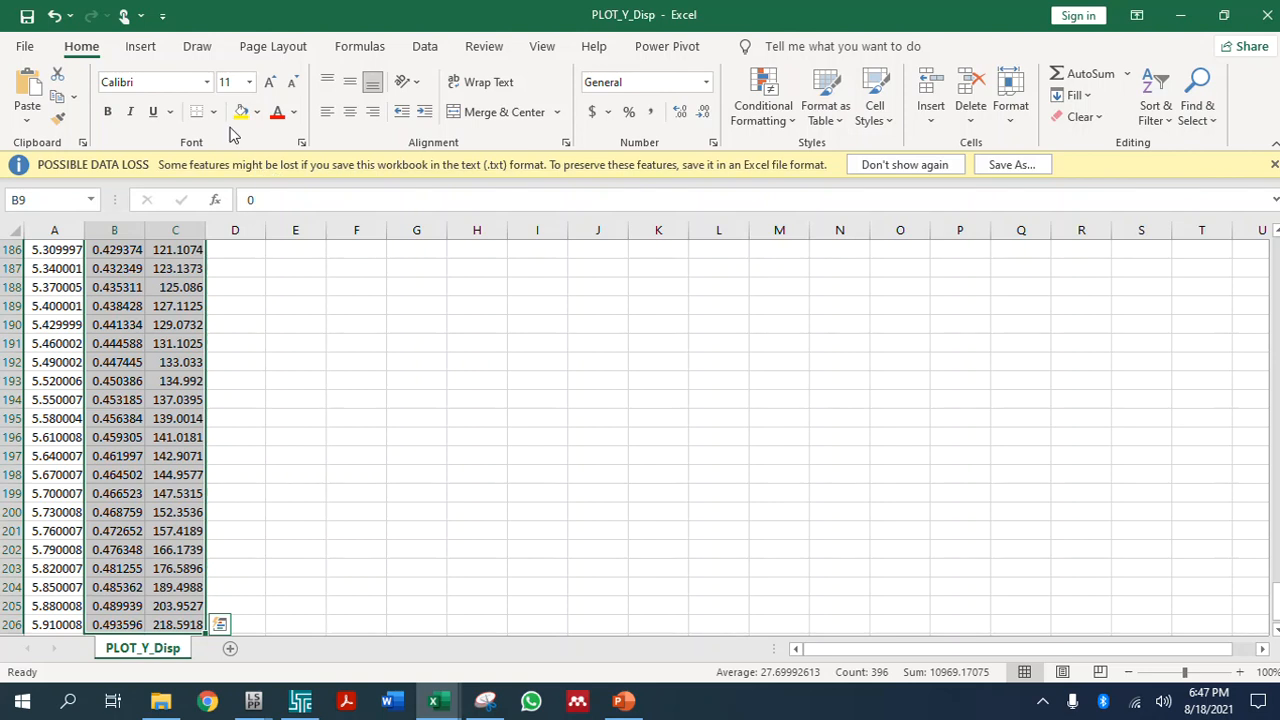
pyautogui.click(141, 46)
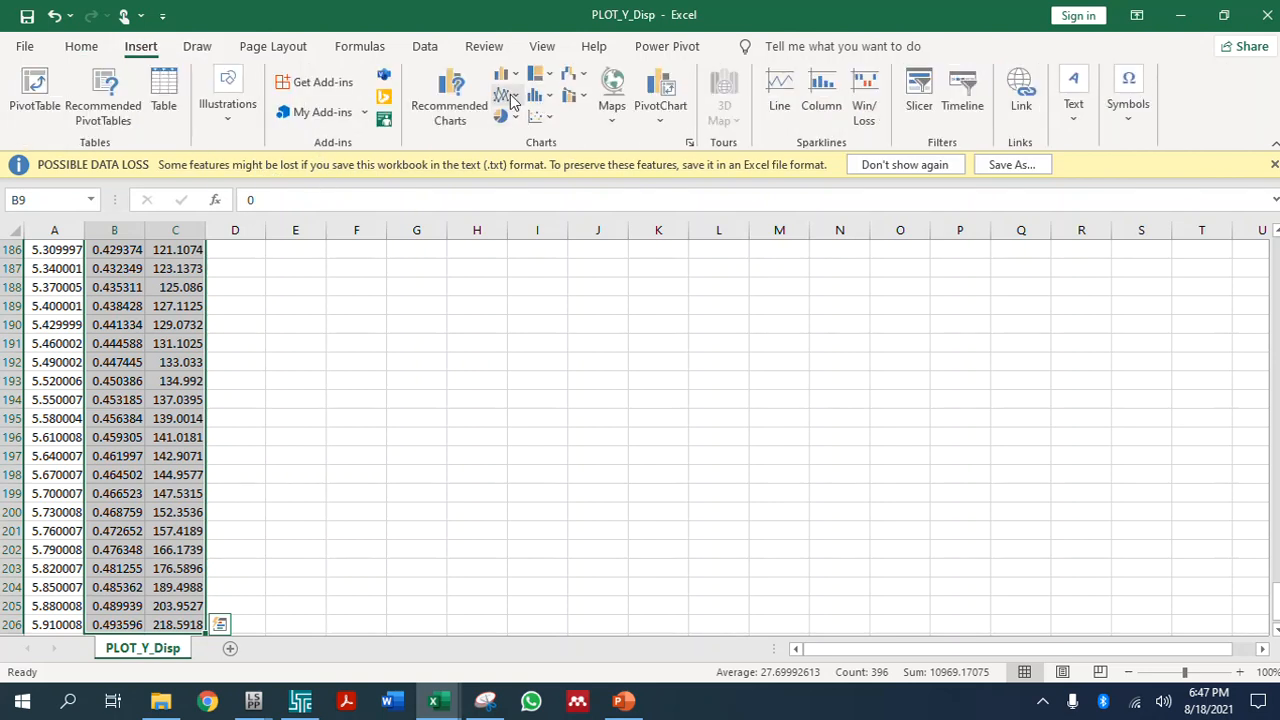
pyautogui.click(540, 116)
pyautogui.click(551, 178)
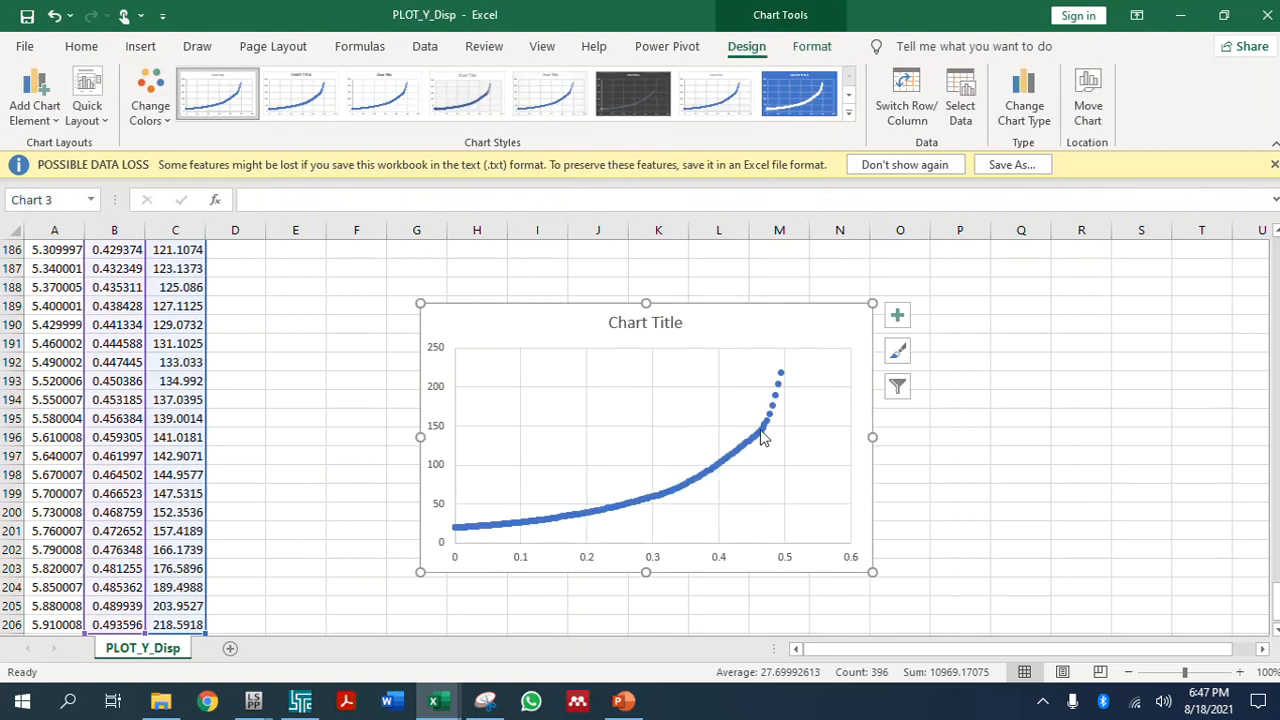
# Shift the displacement-time chart over to column E and move the temperature-displacement chart up beside it at M7
pyautogui.press('Delete')
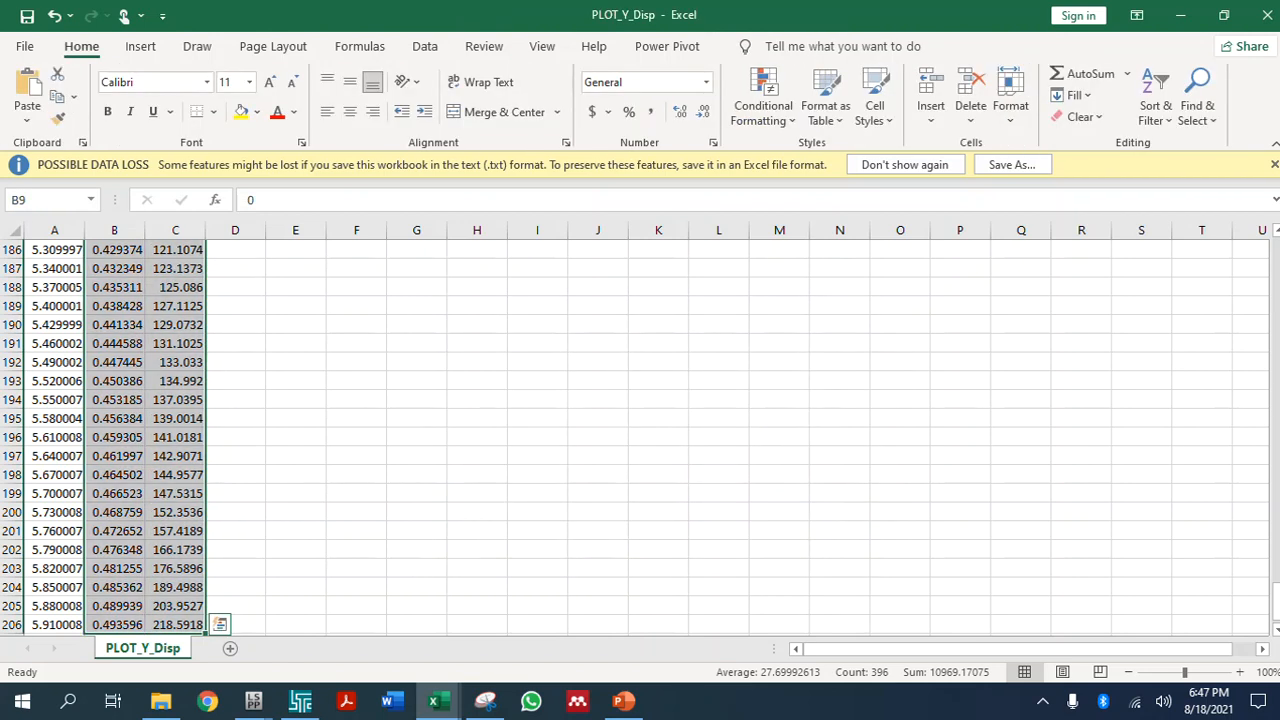
pyautogui.moveTo(1276, 608); pyautogui.dragTo(1276, 262)
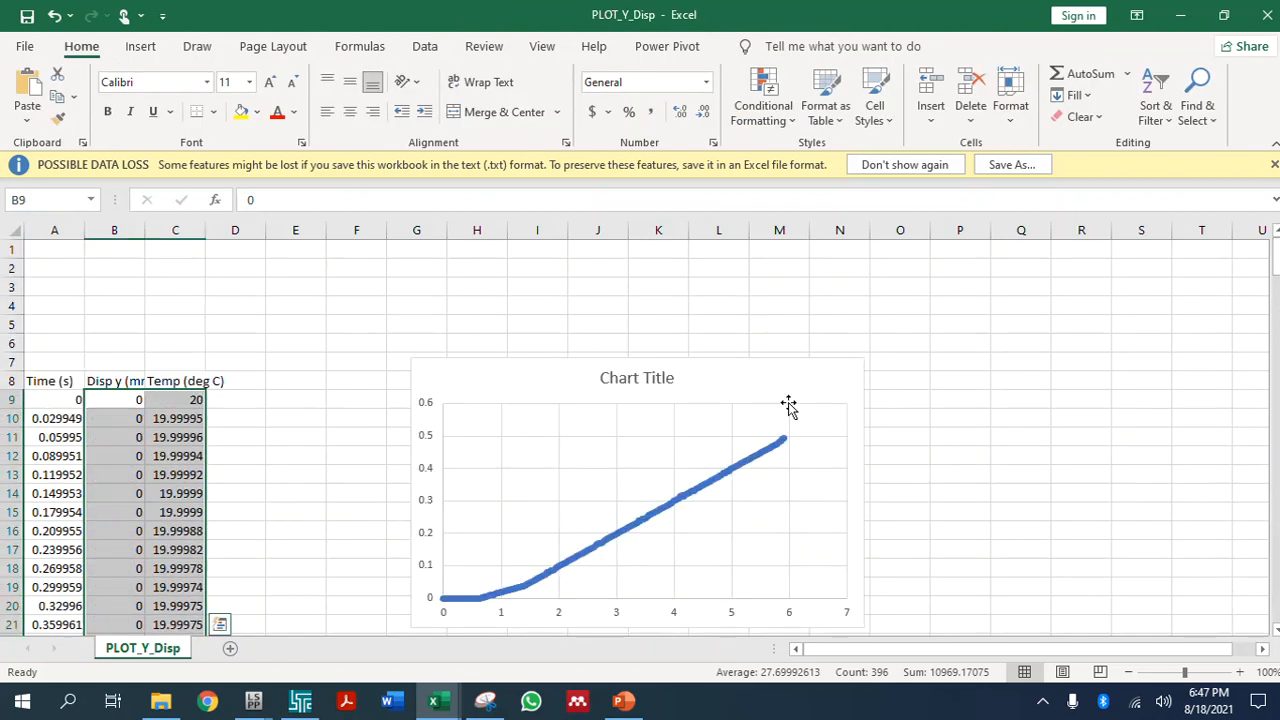
pyautogui.click(673, 386)
pyautogui.moveTo(673, 386); pyautogui.dragTo(653, 388)
pyautogui.click(806, 369)
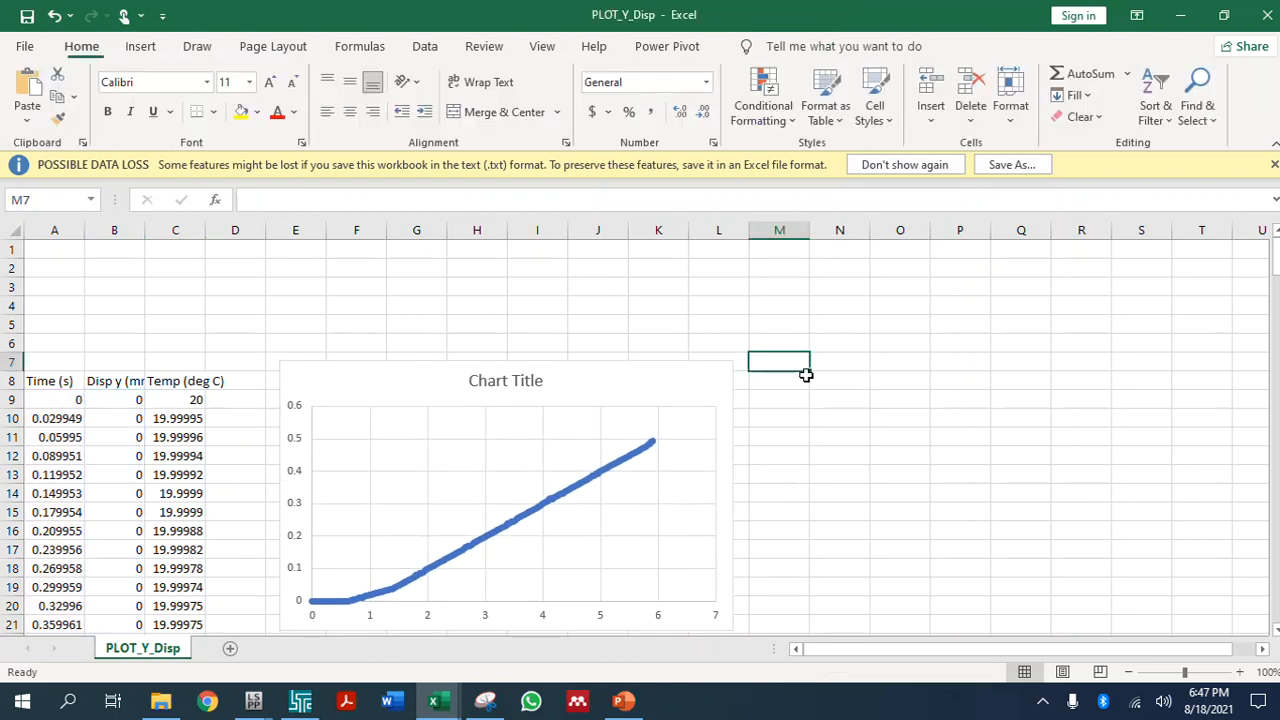
pyautogui.hotkey('ctrl', 'v')
# Title the temperature-displacement chart "Temp vs disp Y"
pyautogui.click(950, 372)
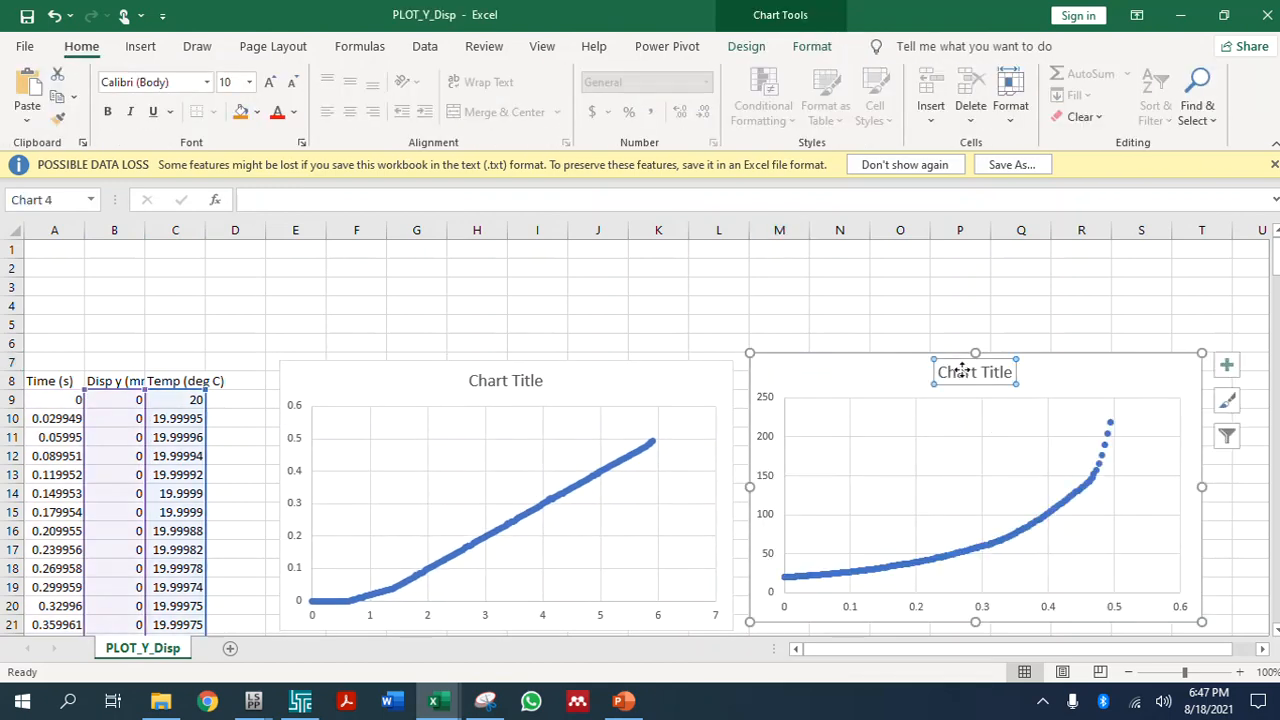
pyautogui.tripleClick(963, 373)
pyautogui.write('Tem')
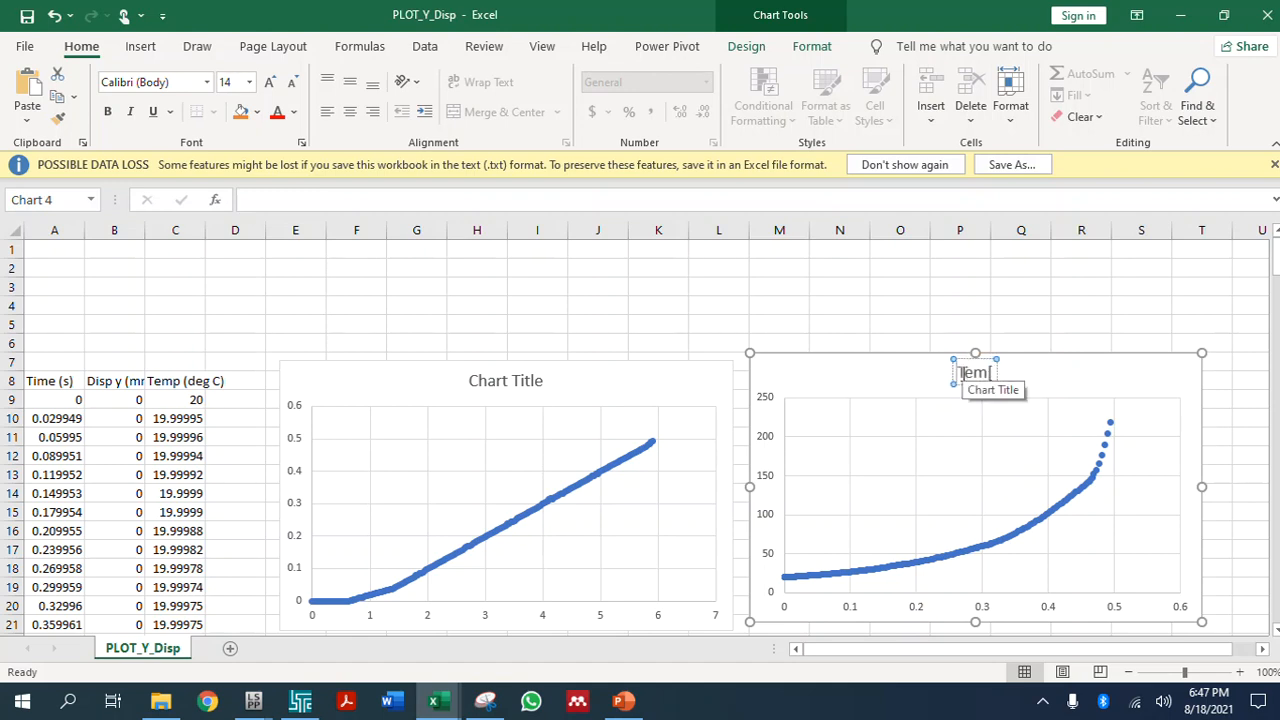
pyautogui.write('[')
pyautogui.press('BackSpace')
pyautogui.write('p vs')
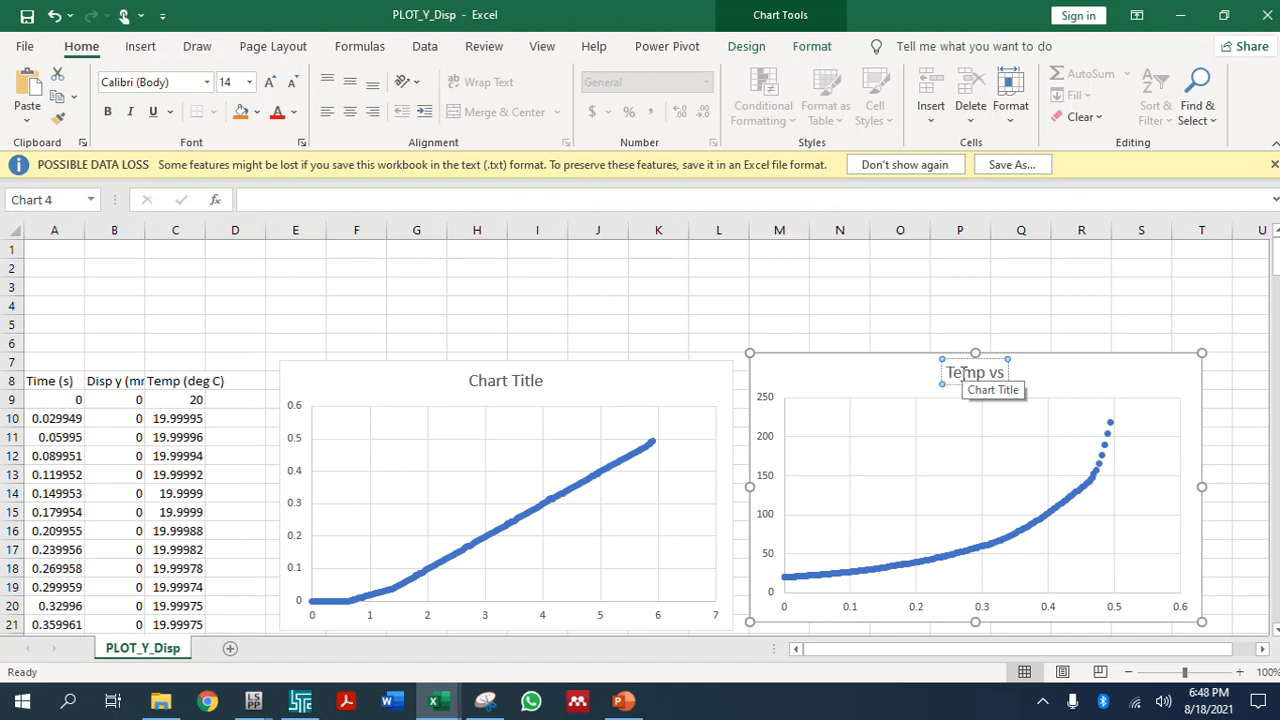
pyautogui.write(' desp Y')
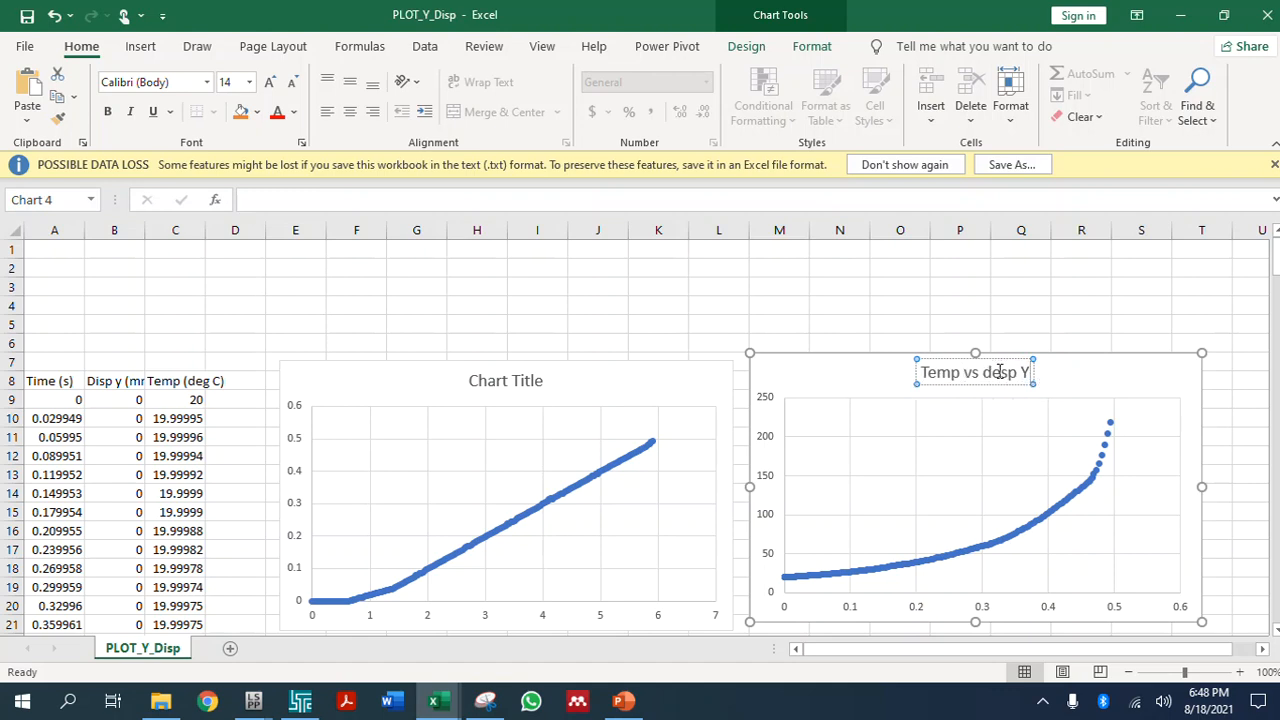
pyautogui.moveTo(991, 372); pyautogui.dragTo(1000, 372)
pyautogui.write('i')
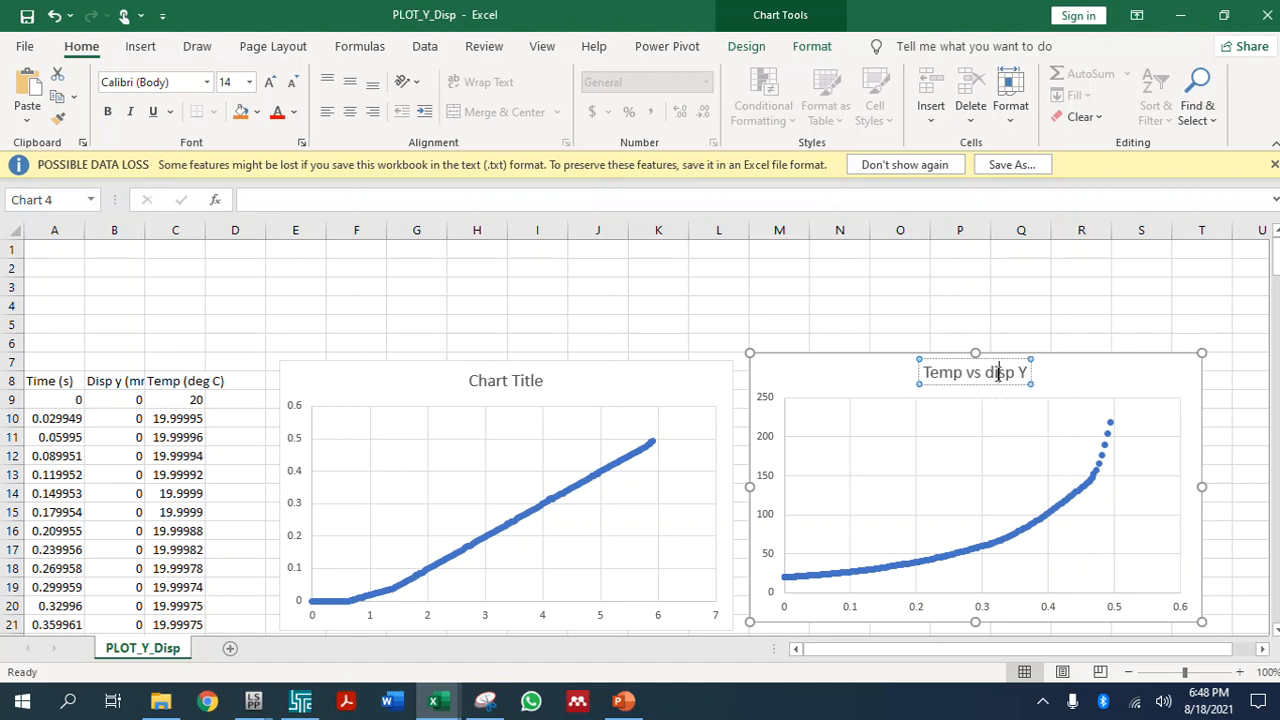
# Shift the displacement-time chart's Y-value range from column B to the temperature values in column C
pyautogui.click(527, 381)
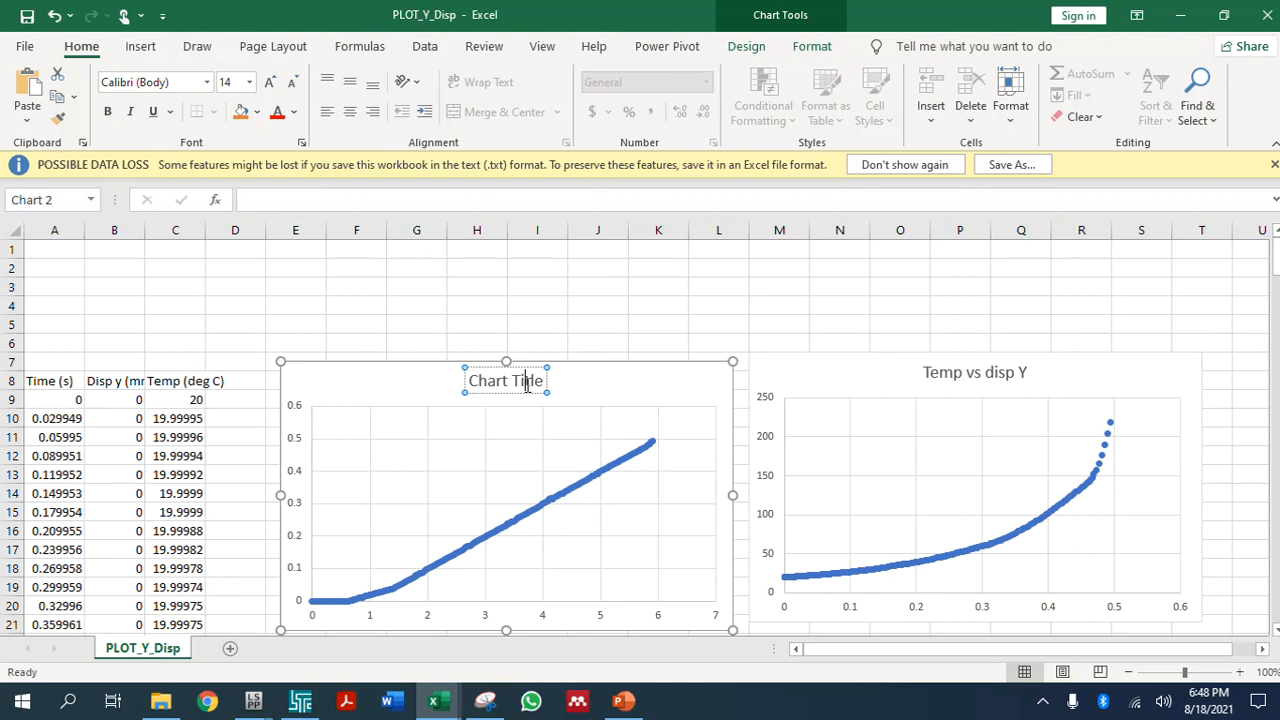
pyautogui.click(346, 391)
pyautogui.rightClick(351, 391)
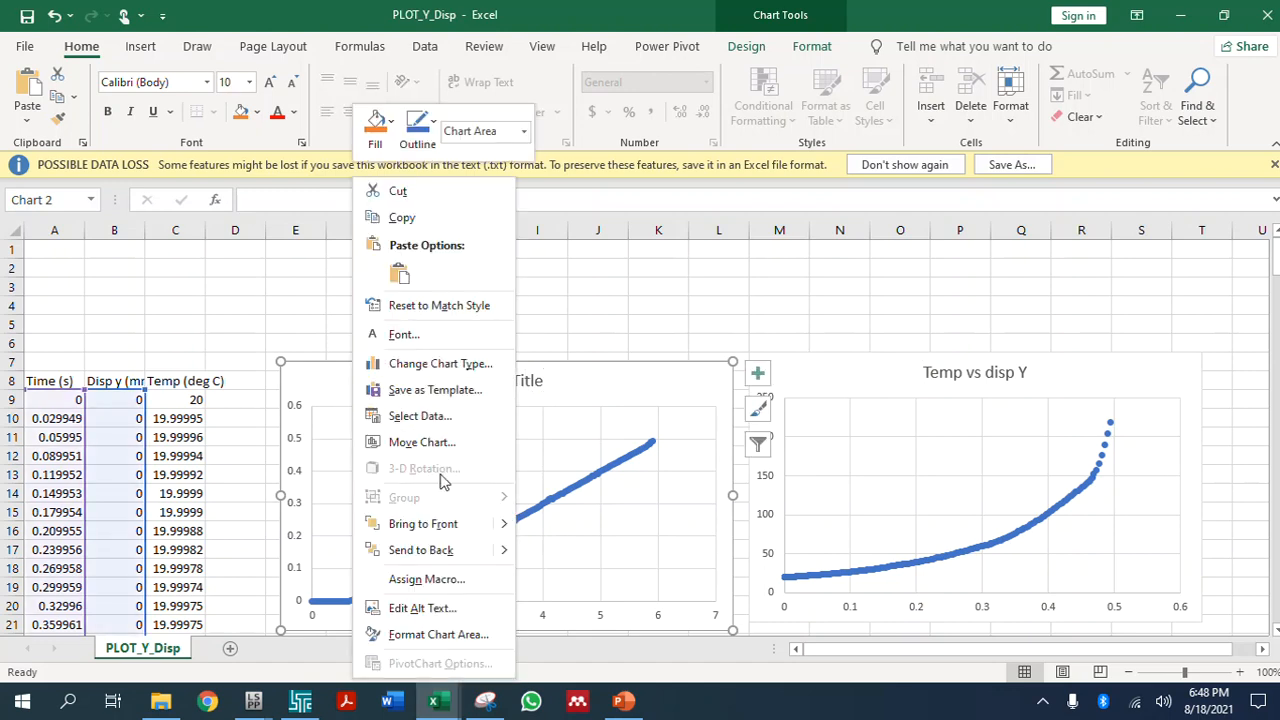
pyautogui.press('Escape')
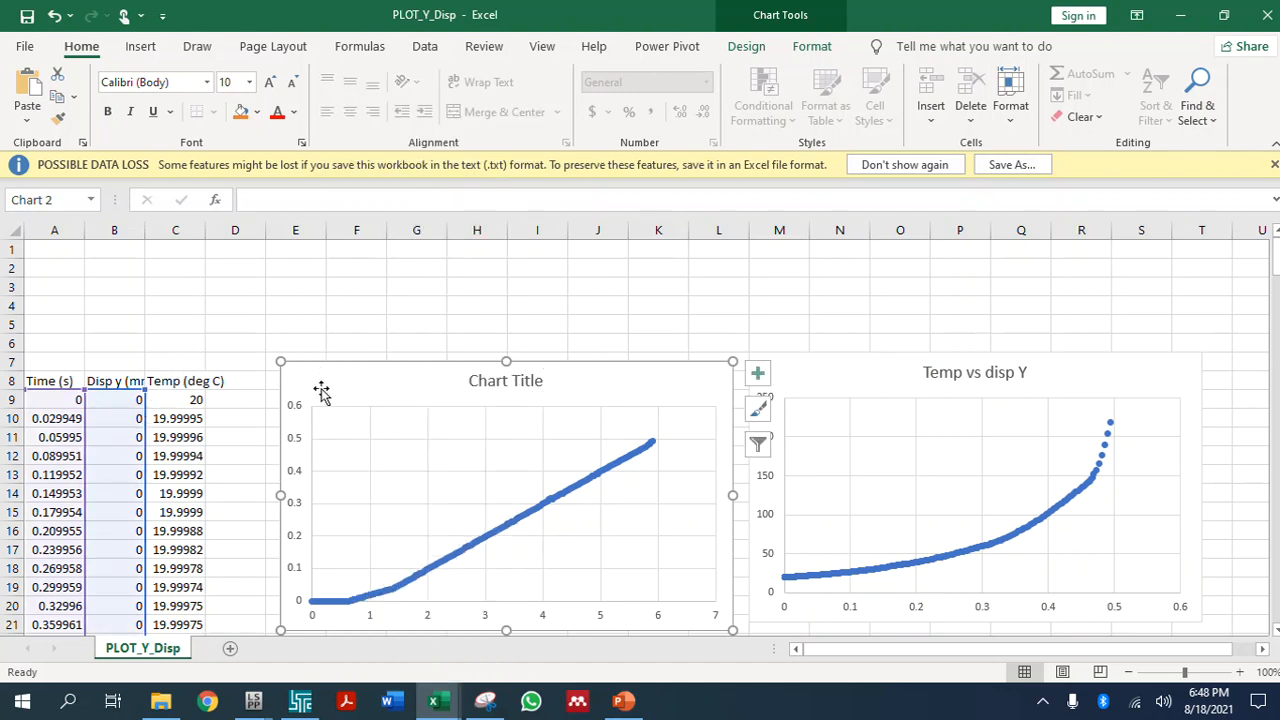
pyautogui.moveTo(138, 414); pyautogui.dragTo(178, 414)
# Title the chart beside the data "Temp vs. time" and nudge it slightly closer to the other chart
pyautogui.click(506, 388)
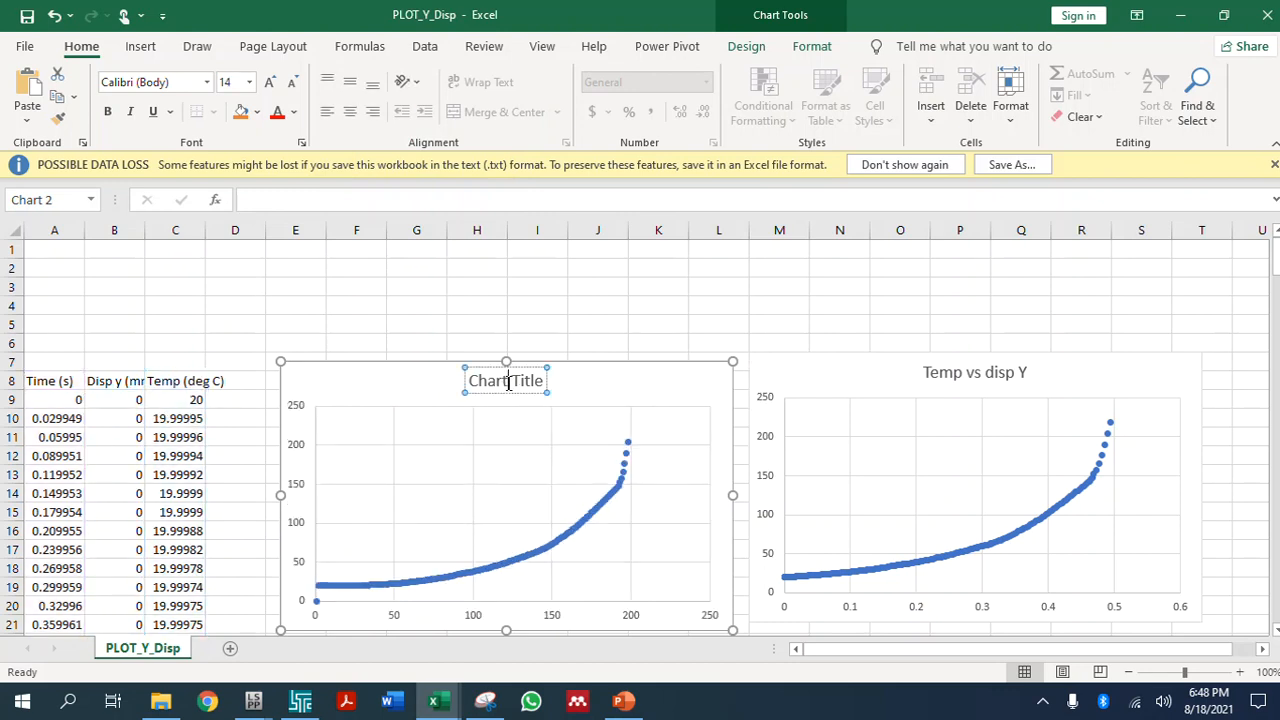
pyautogui.tripleClick(508, 382)
pyautogui.write('Temp')
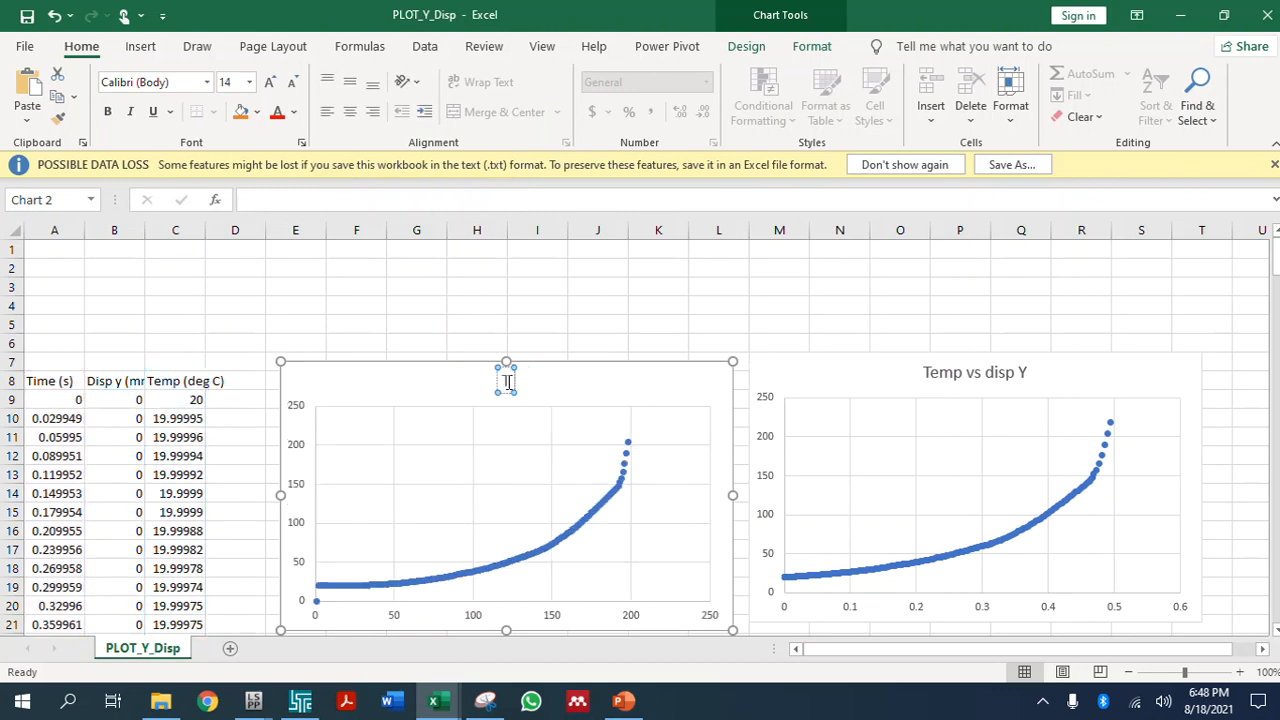
pyautogui.write(' vs')
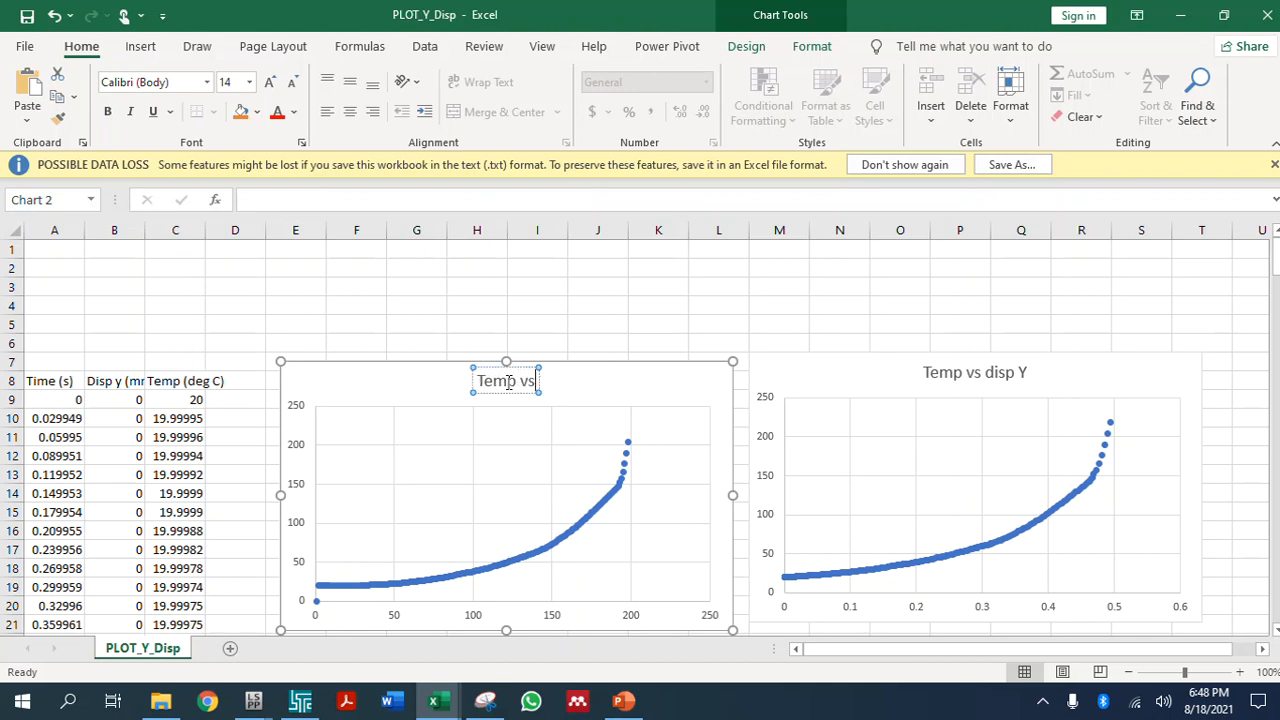
pyautogui.write('. time')
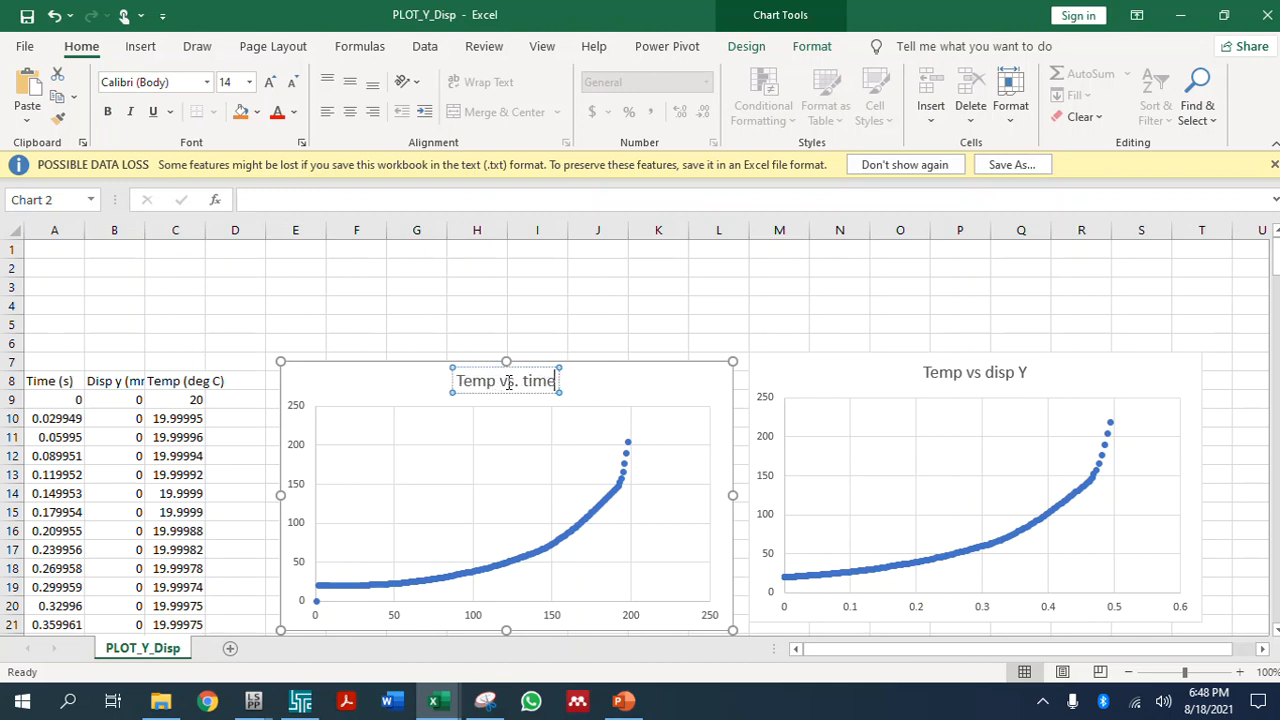
pyautogui.click(591, 323)
pyautogui.moveTo(706, 377); pyautogui.dragTo(716, 367)
pyautogui.click(700, 332)
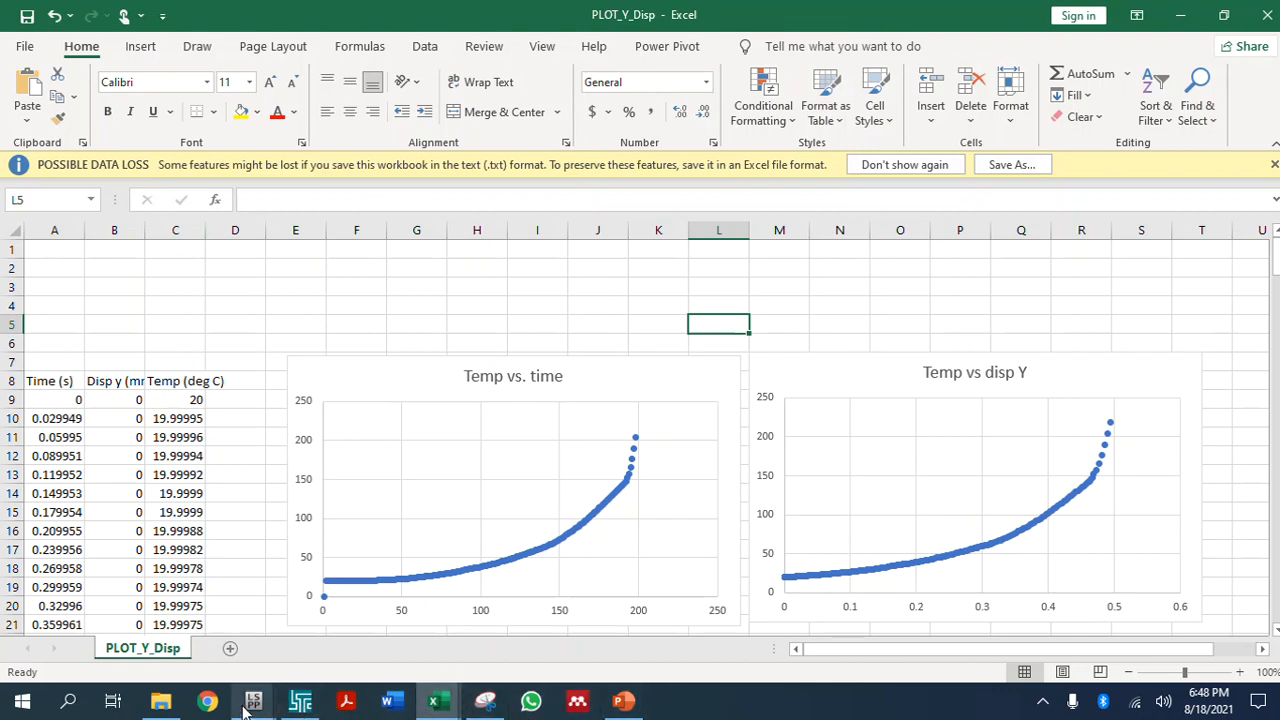
# Switch to the LS-PrePost window showing the 3rd trial d3plot results
pyautogui.moveTo(300, 701)
pyautogui.click(305, 643)
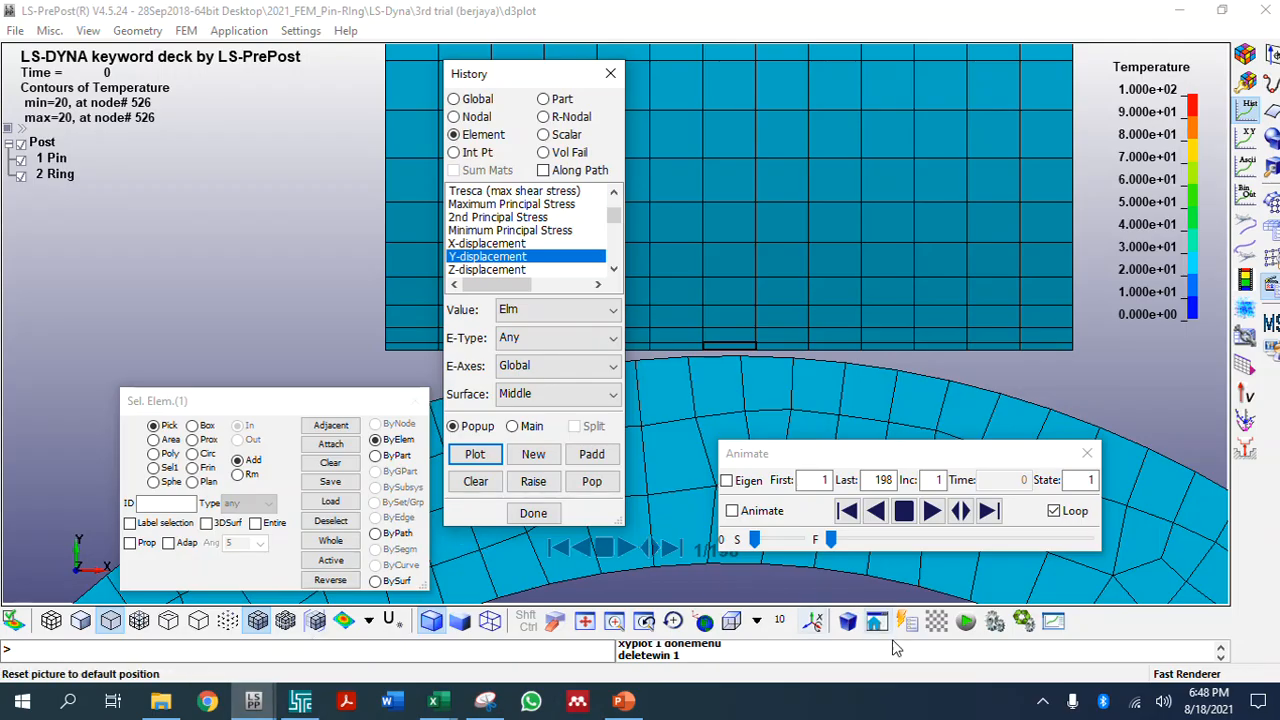
pyautogui.click(1043, 702)
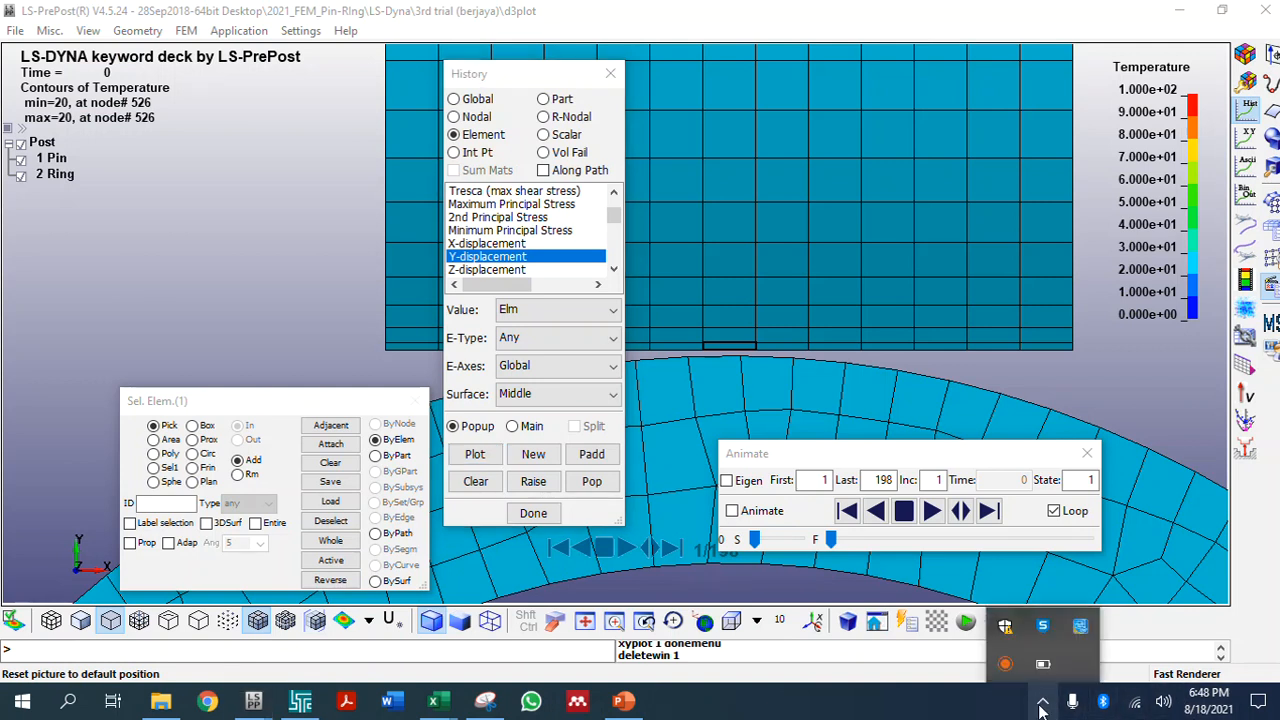